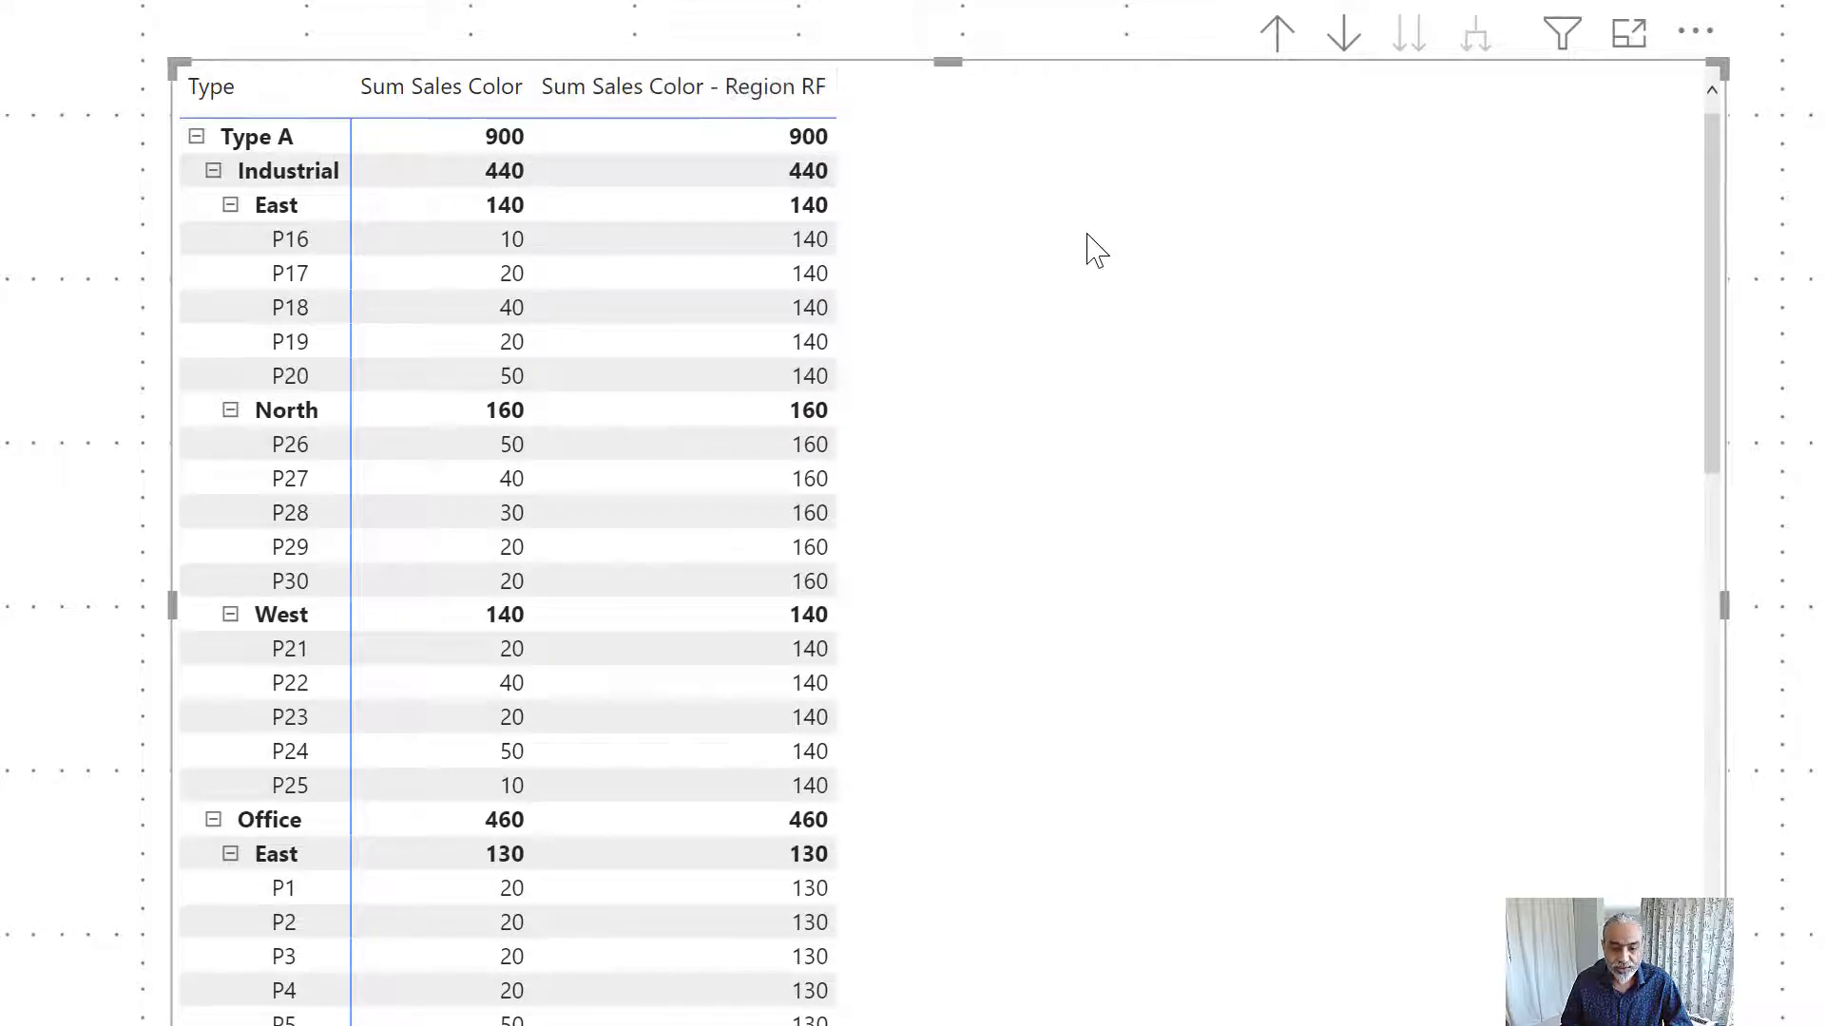
left_click_drag(1086, 250, 1173, 248)
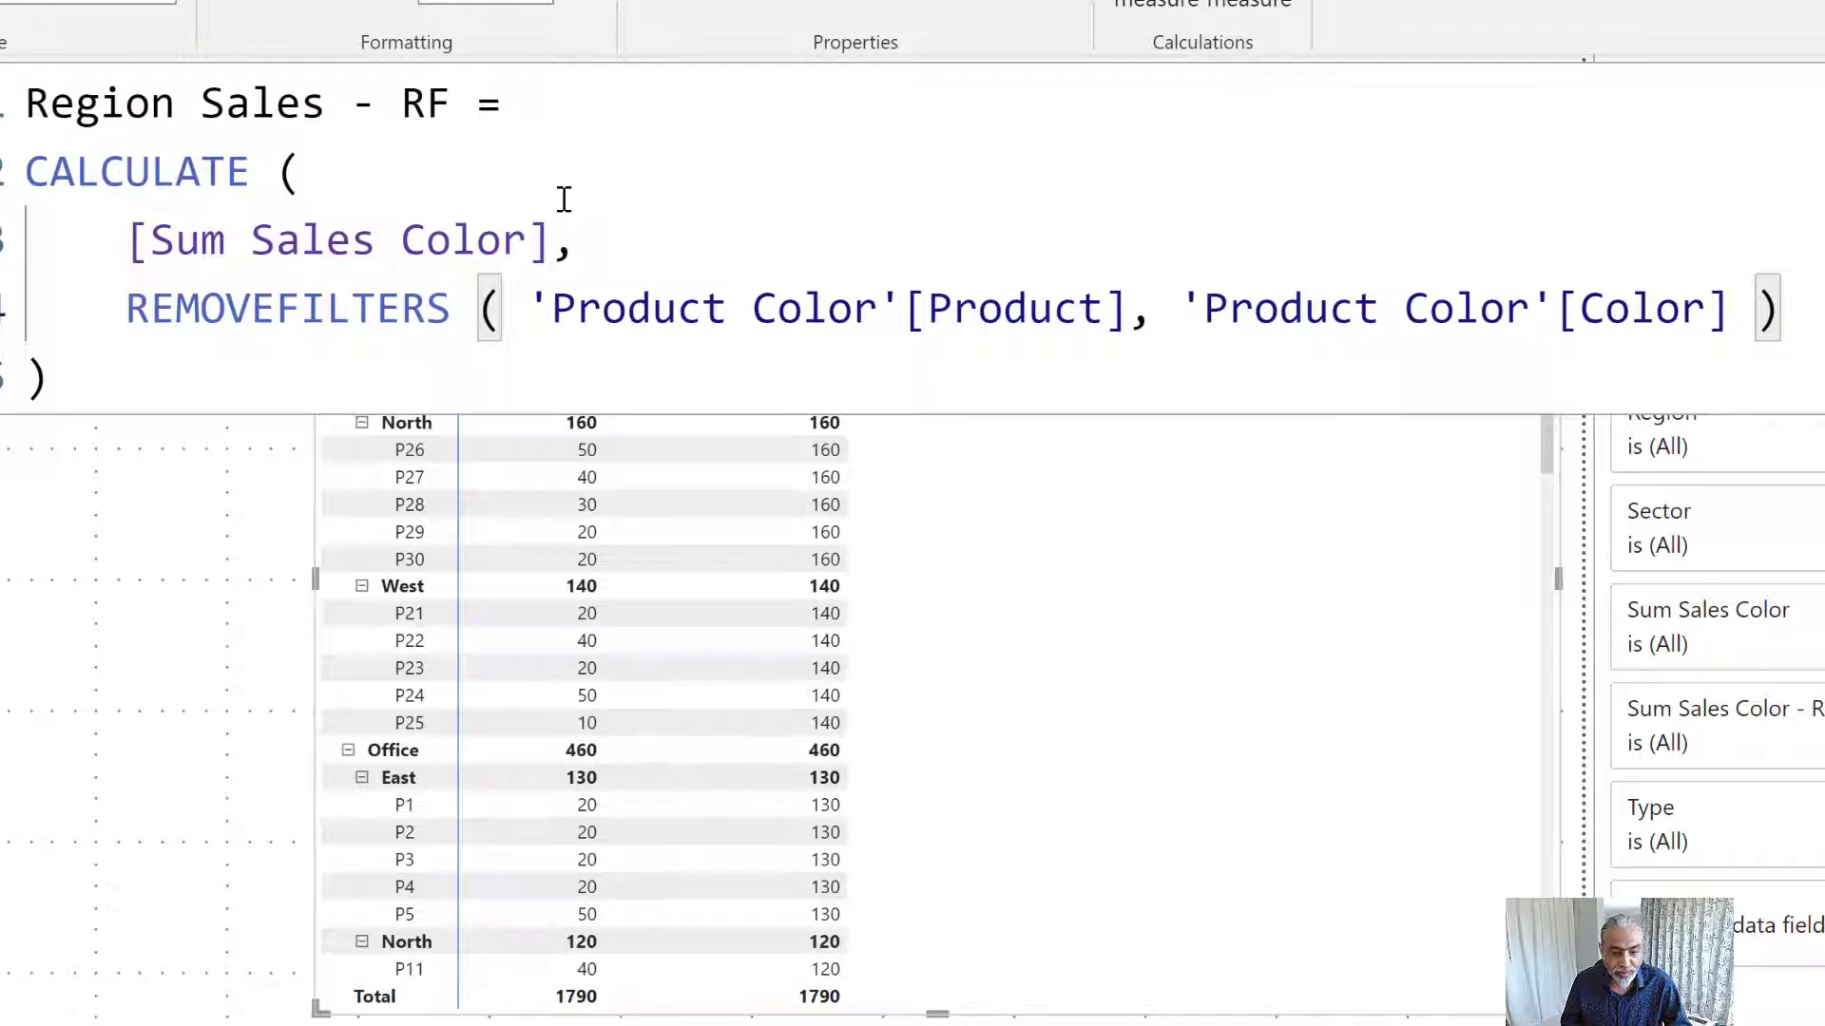
- Copy the whole Region Sales - RF formula into a new measure and name it Sector Sales - RF
key("ctrl+a")
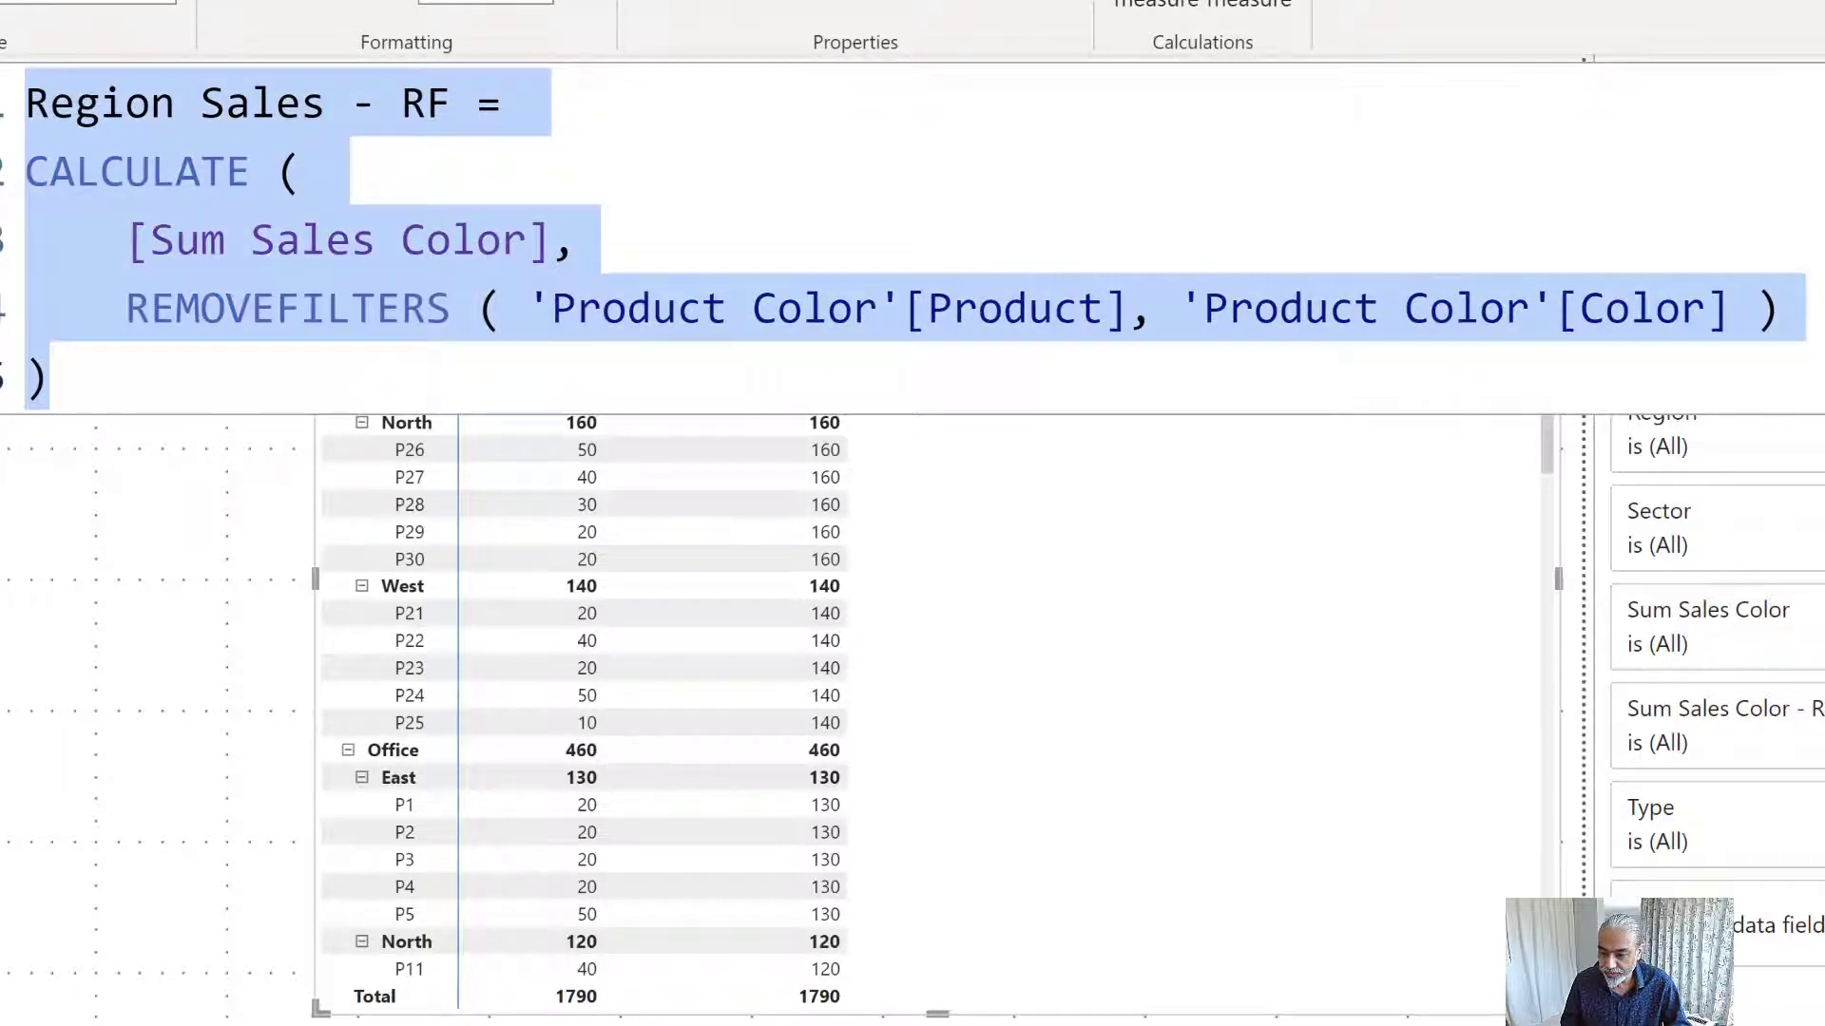
key("alt+Tab")
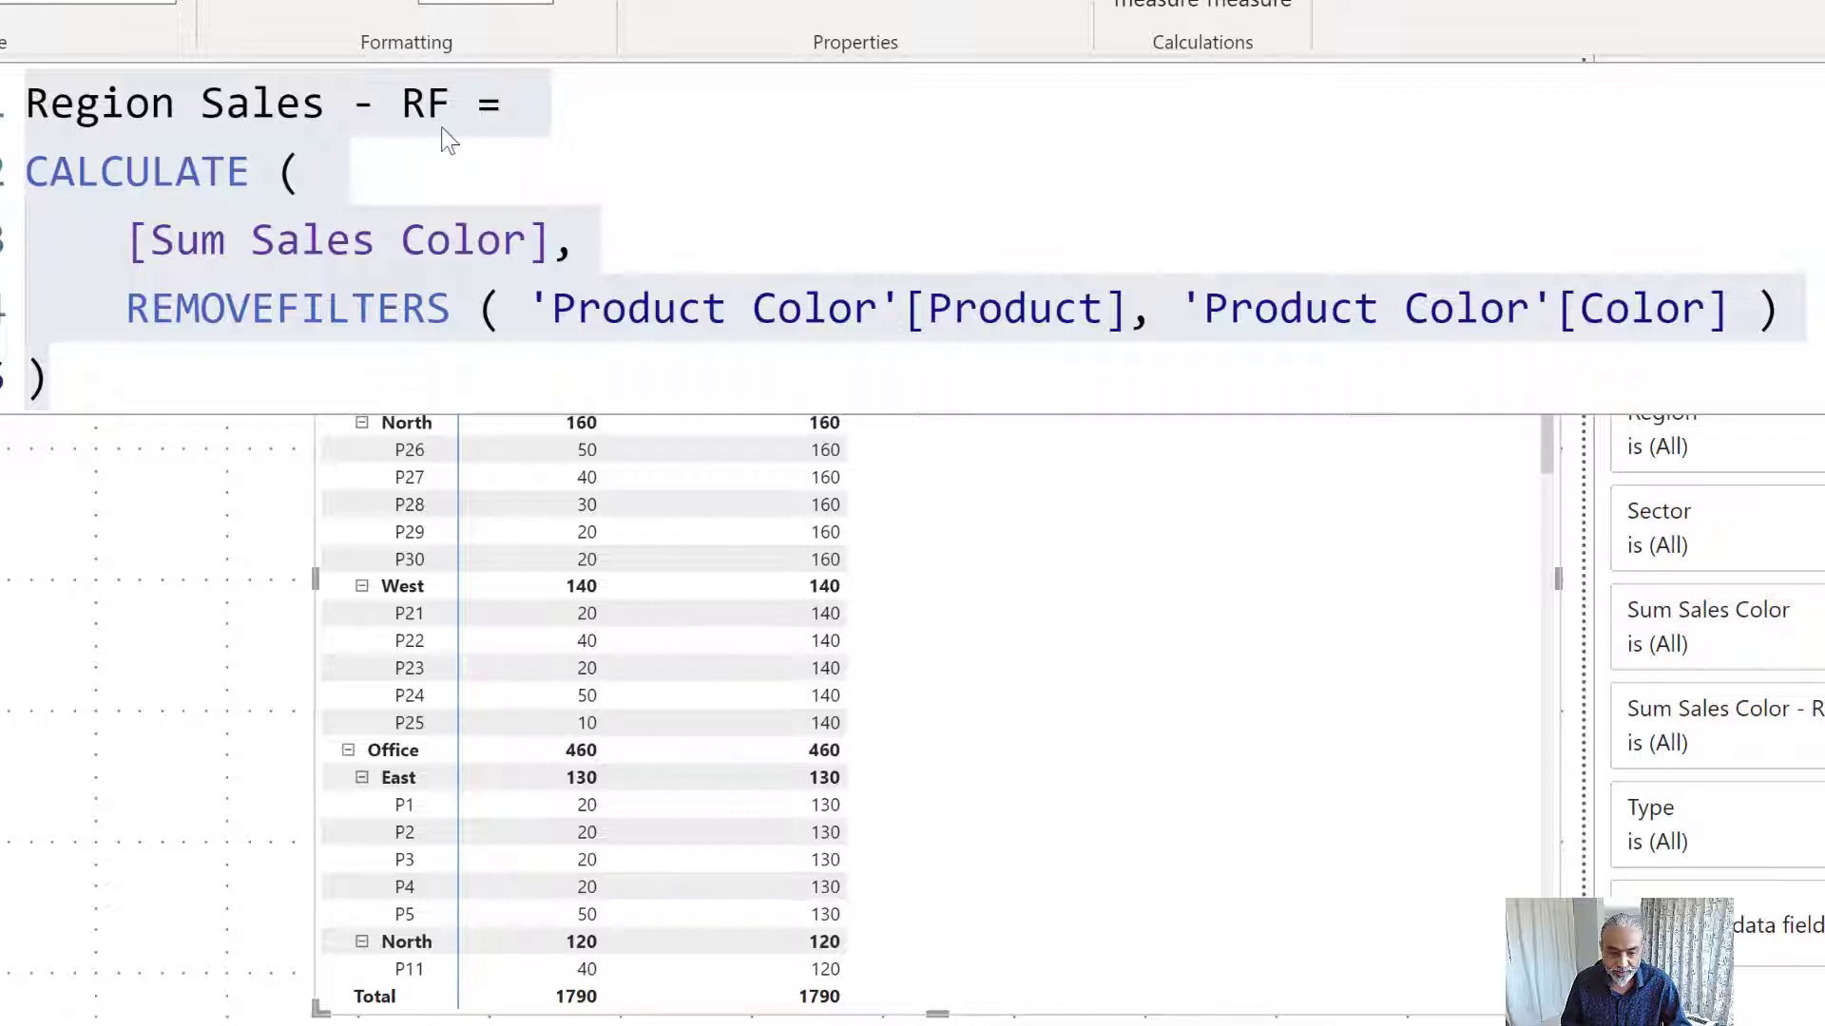
left_click(100, 111)
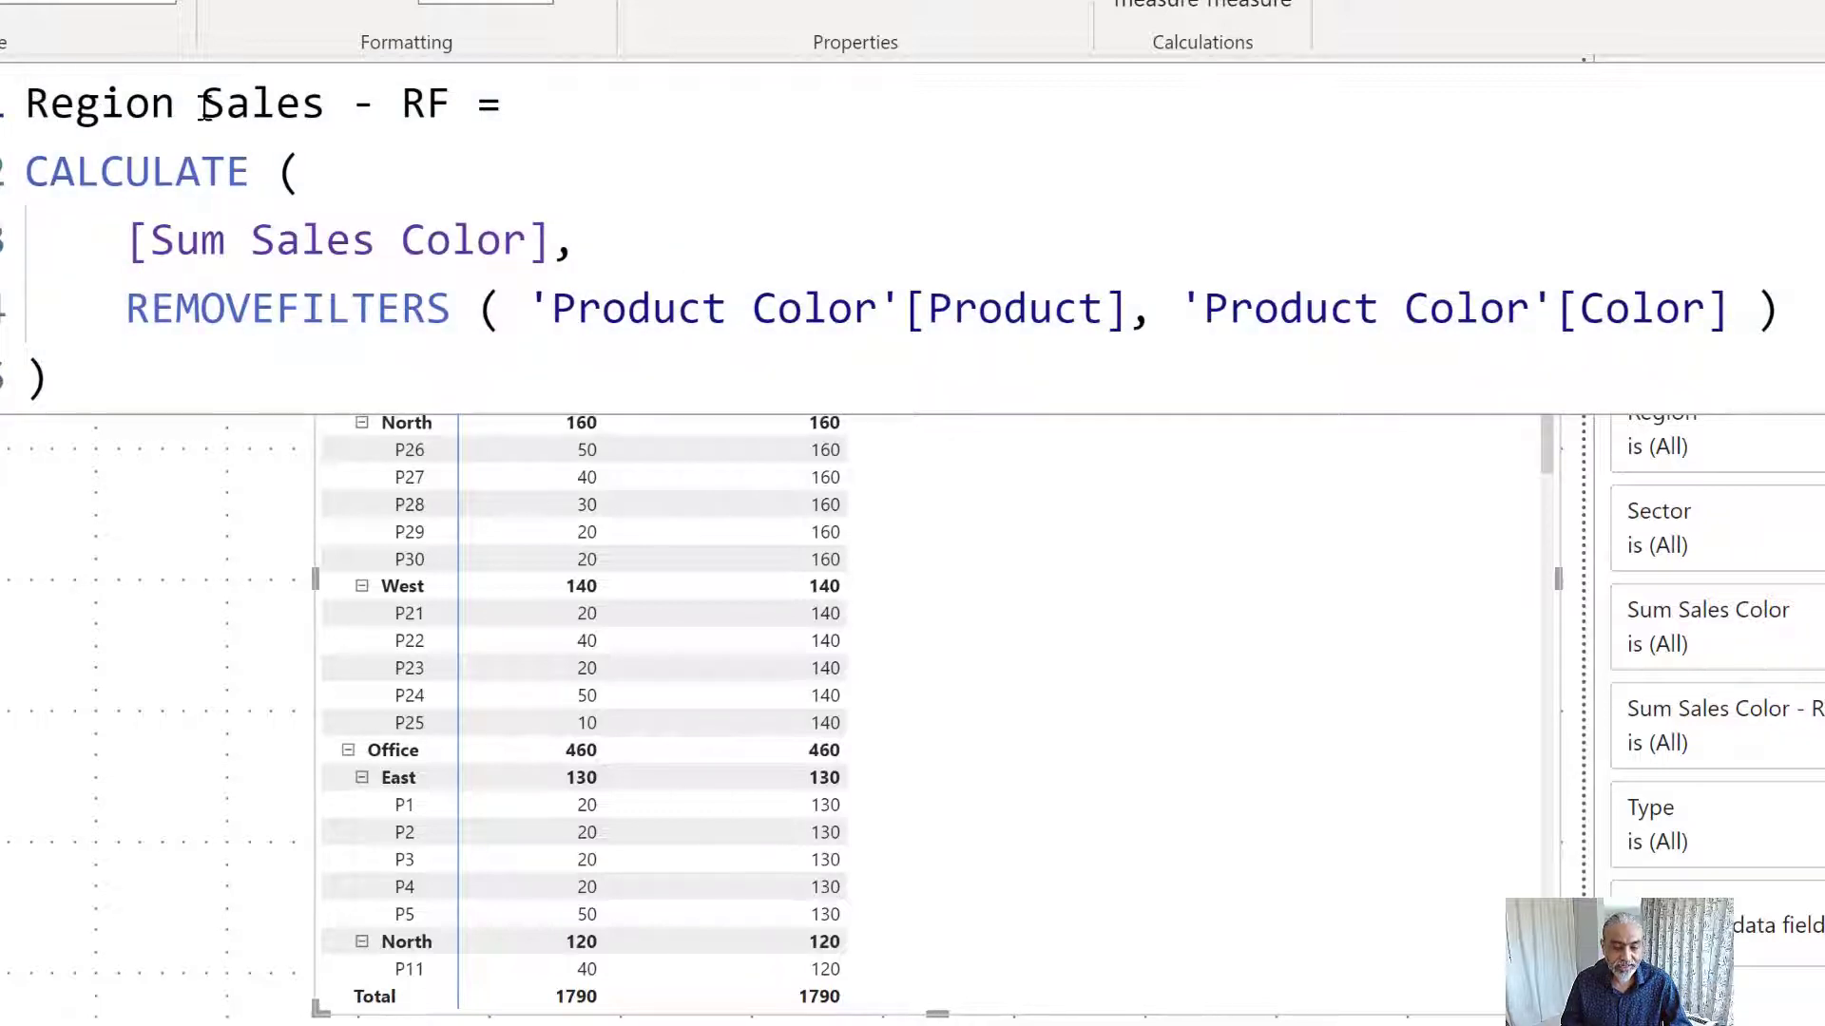
key("ctrl+End")
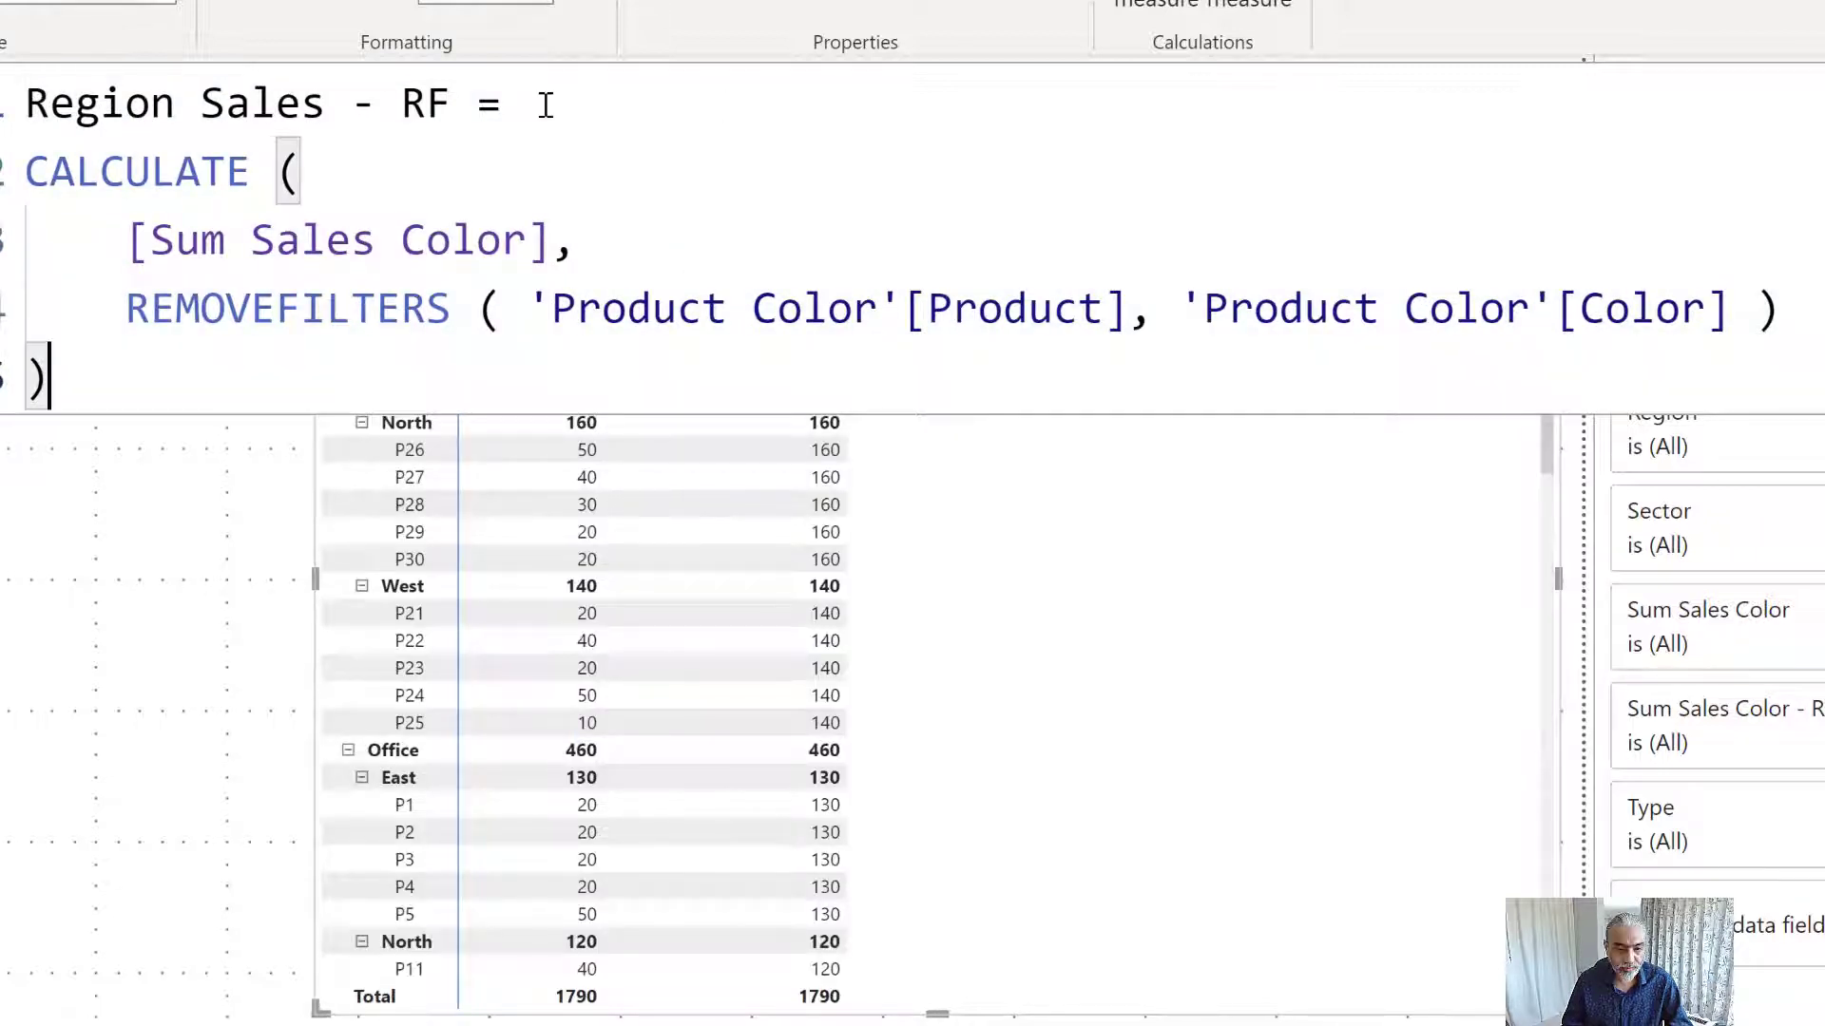
double_click(76, 104)
type("Sector")
- Break the REMOVEFILTERS call so the Product argument, the Color argument and the closing parenthesis each sit on their own line
left_click(523, 312)
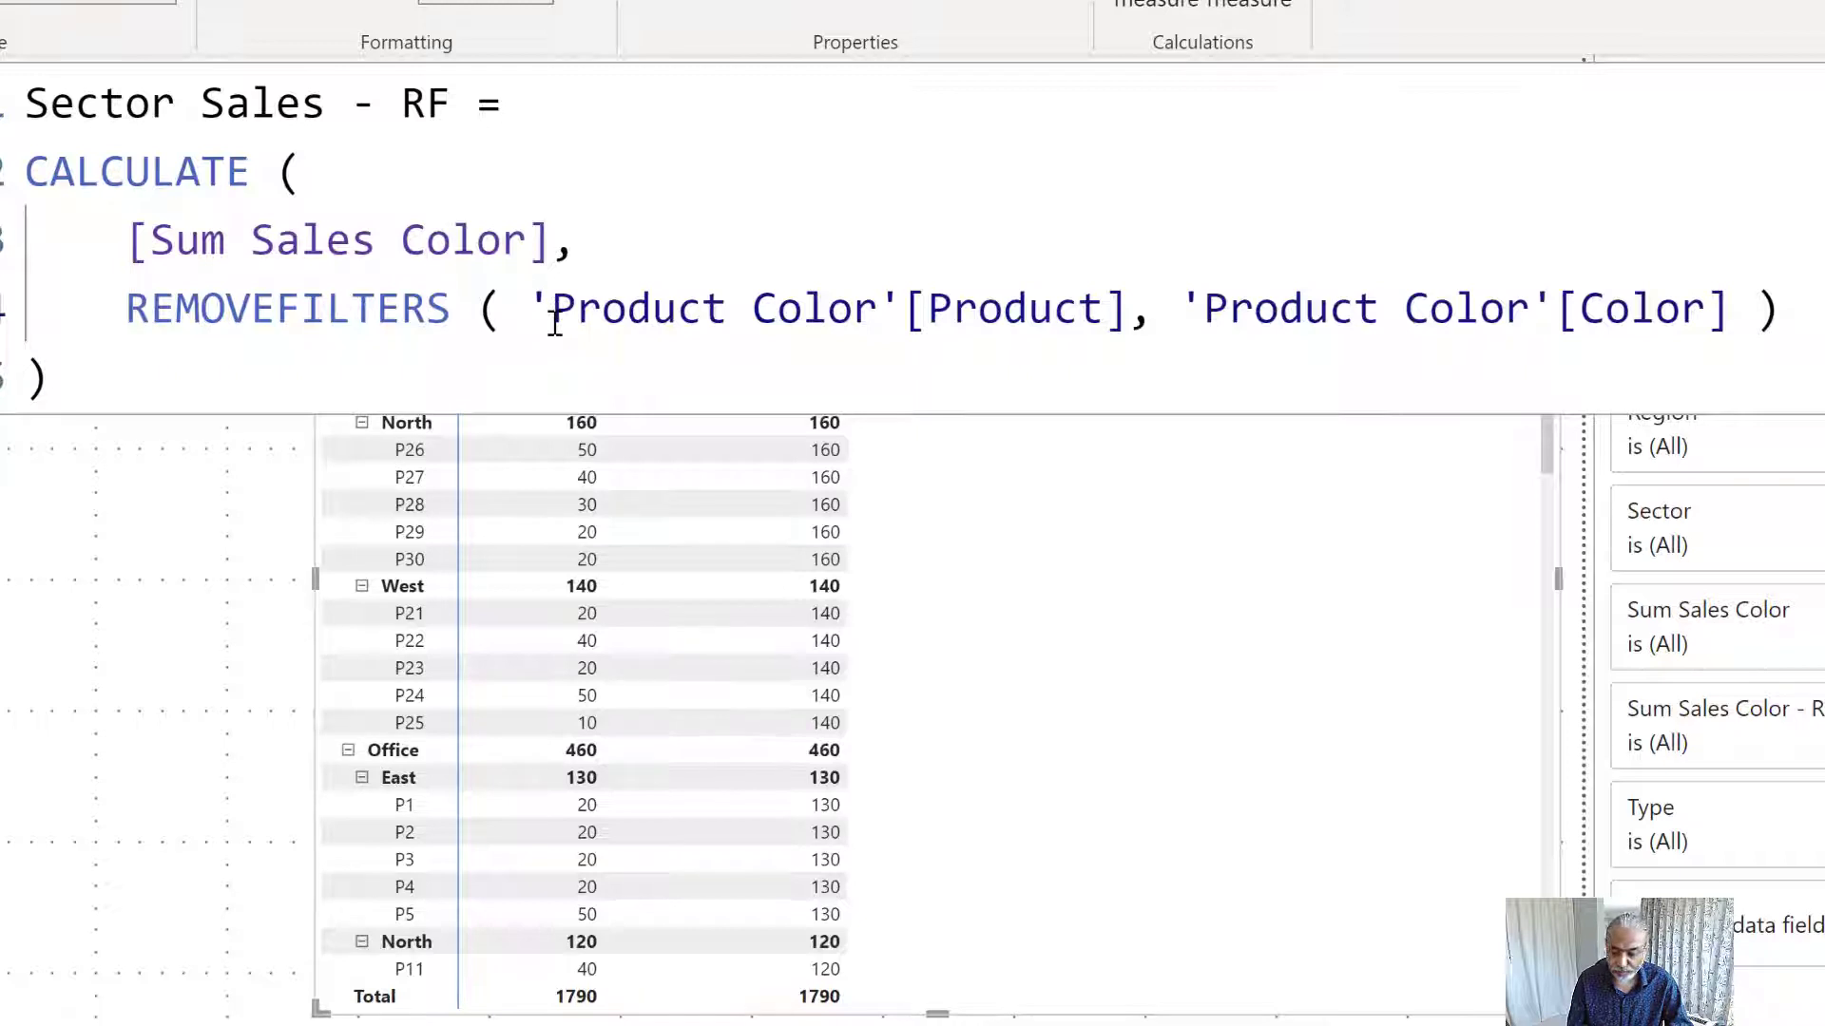
key("shift+Return")
key("ctrl+Right")
key("ctrl+Right")
key("ctrl+Right")
key("ctrl+Right")
key("ctrl+Right")
key("ctrl+Right")
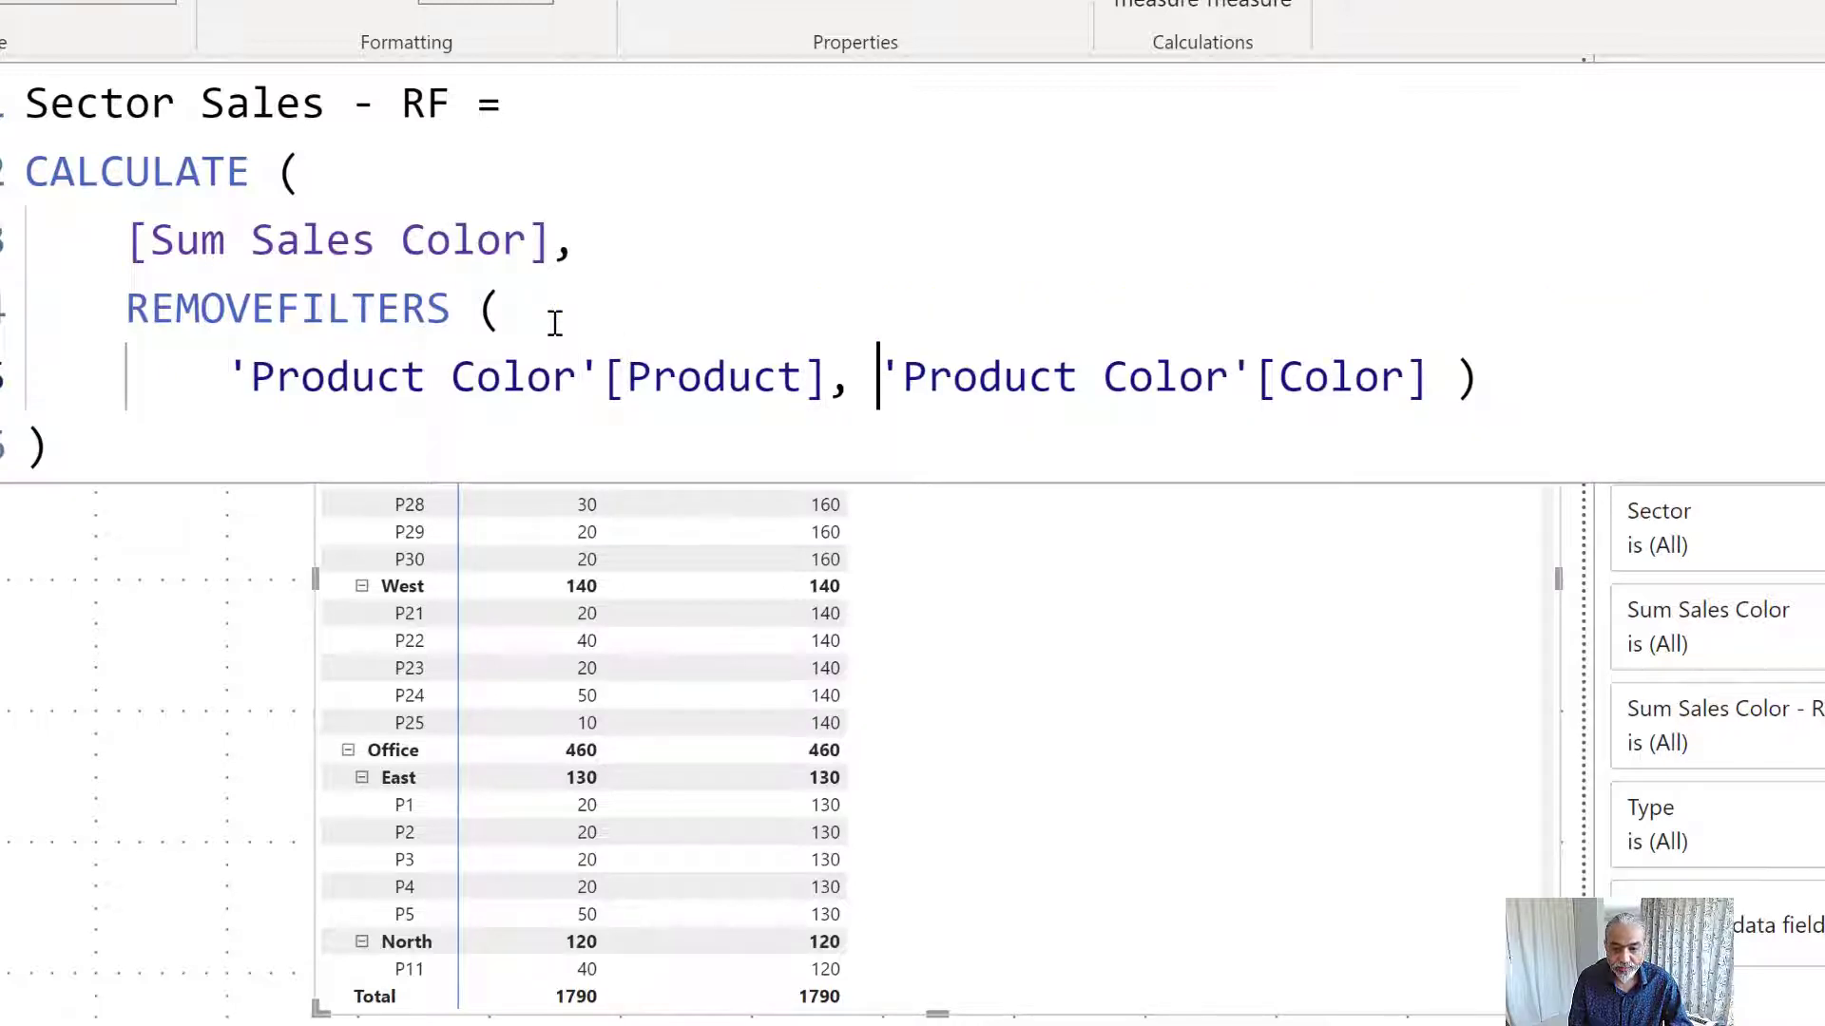
key("shift+Return")
key("ctrl+Right")
key("ctrl+Right")
key("ctrl+Right")
key("ctrl+Right")
key("Right")
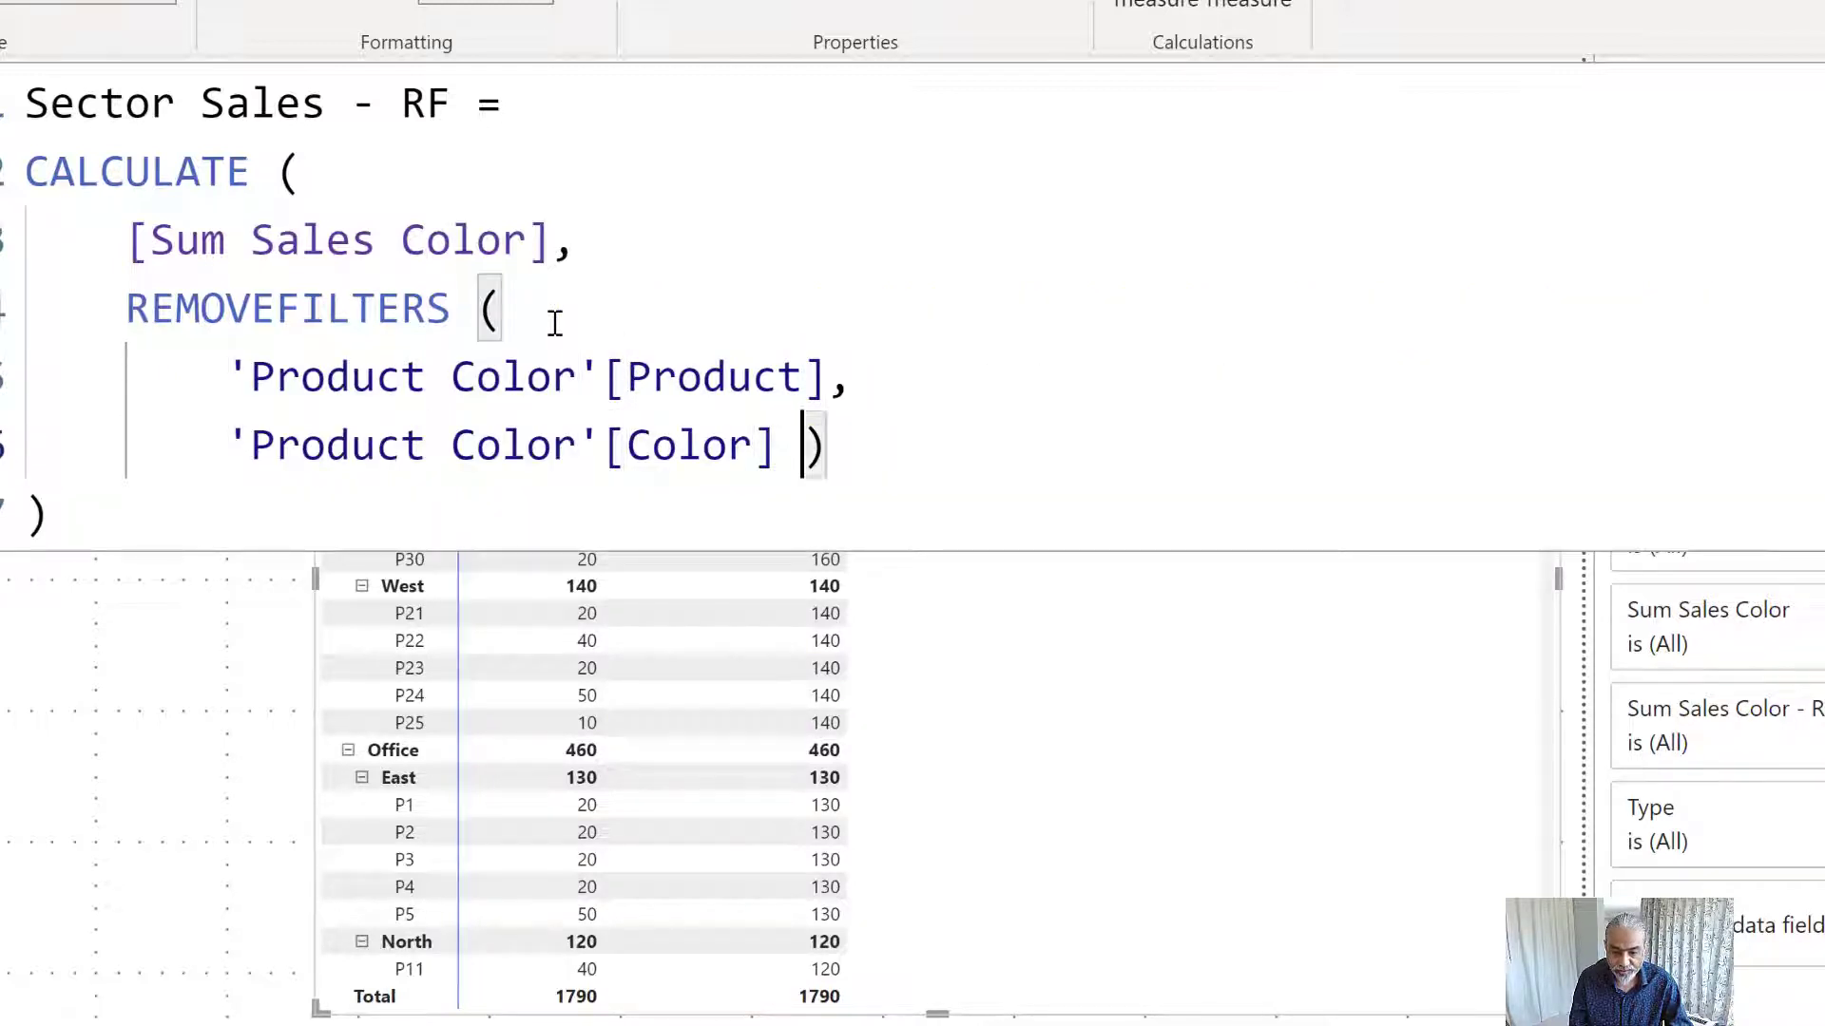
key("shift+Return")
key("Home")
key("Up")
key("End")
key("Left")
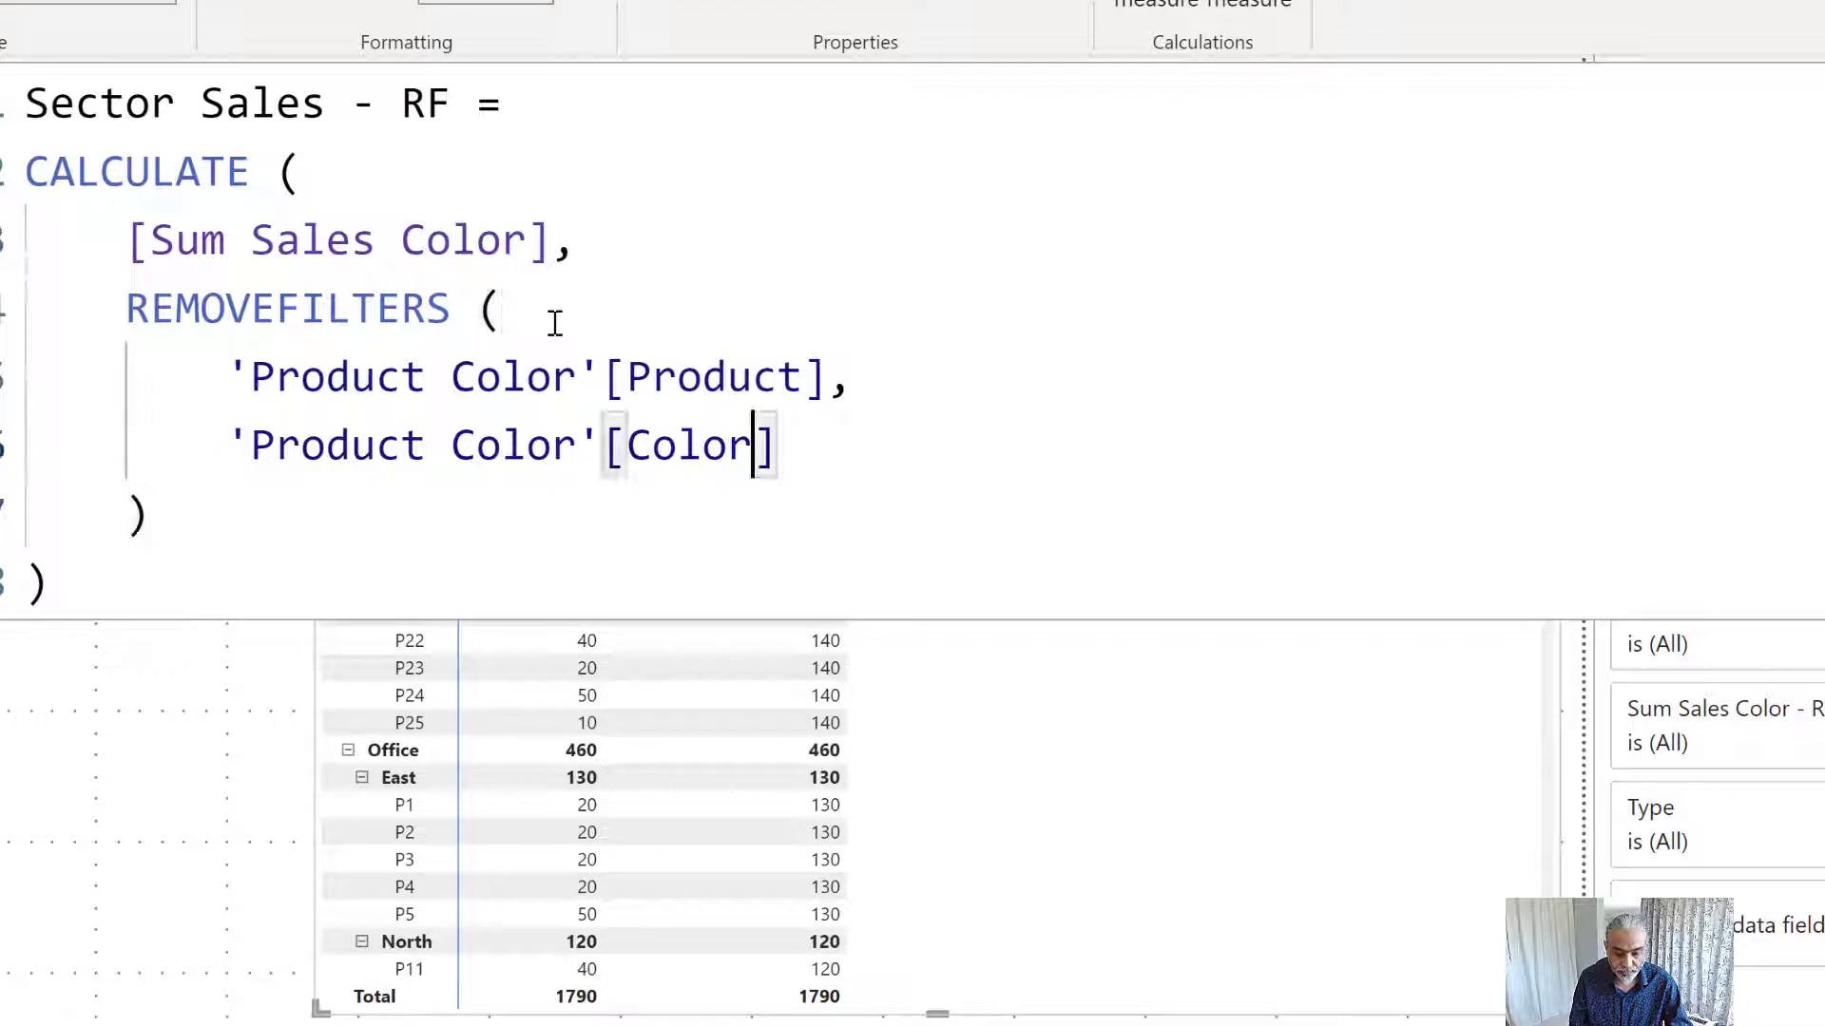
- Add 'Product Color'[Region] on a new line as the third REMOVEFILTERS argument in the Sector Sales - RF measure
key("End")
type(",")
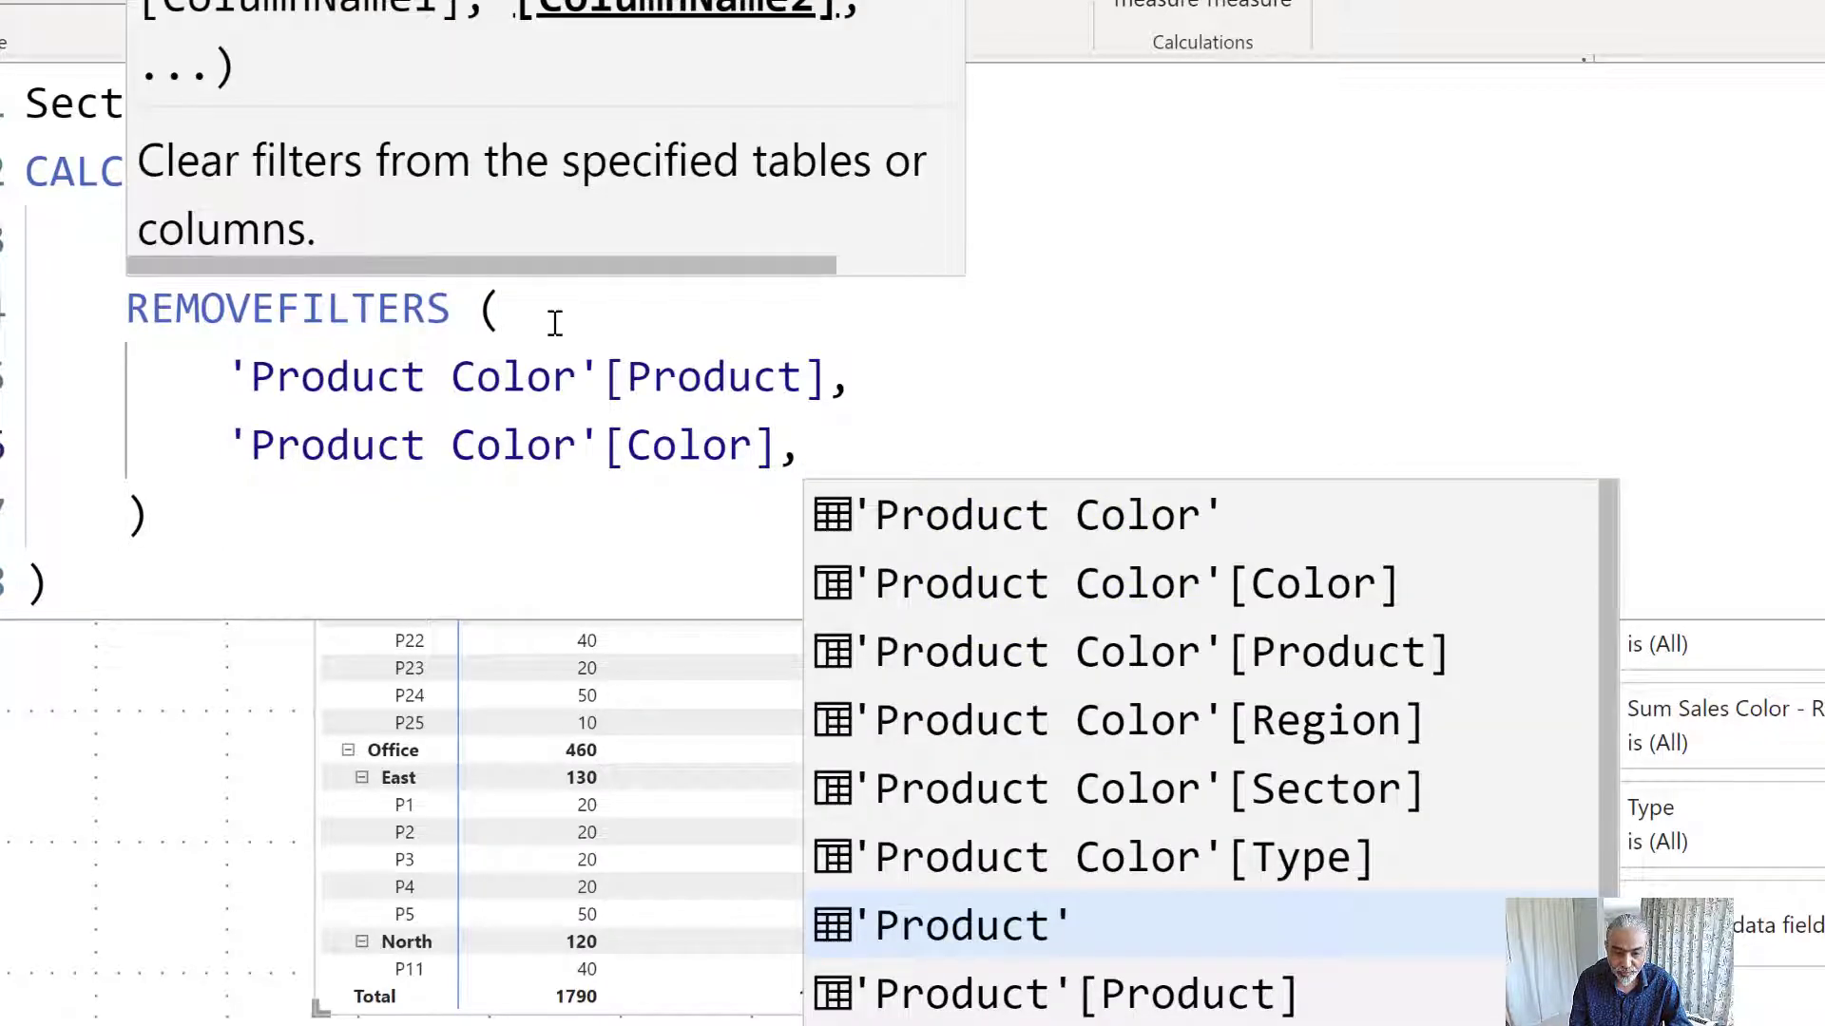
key("shift+Return")
type("Product Color")
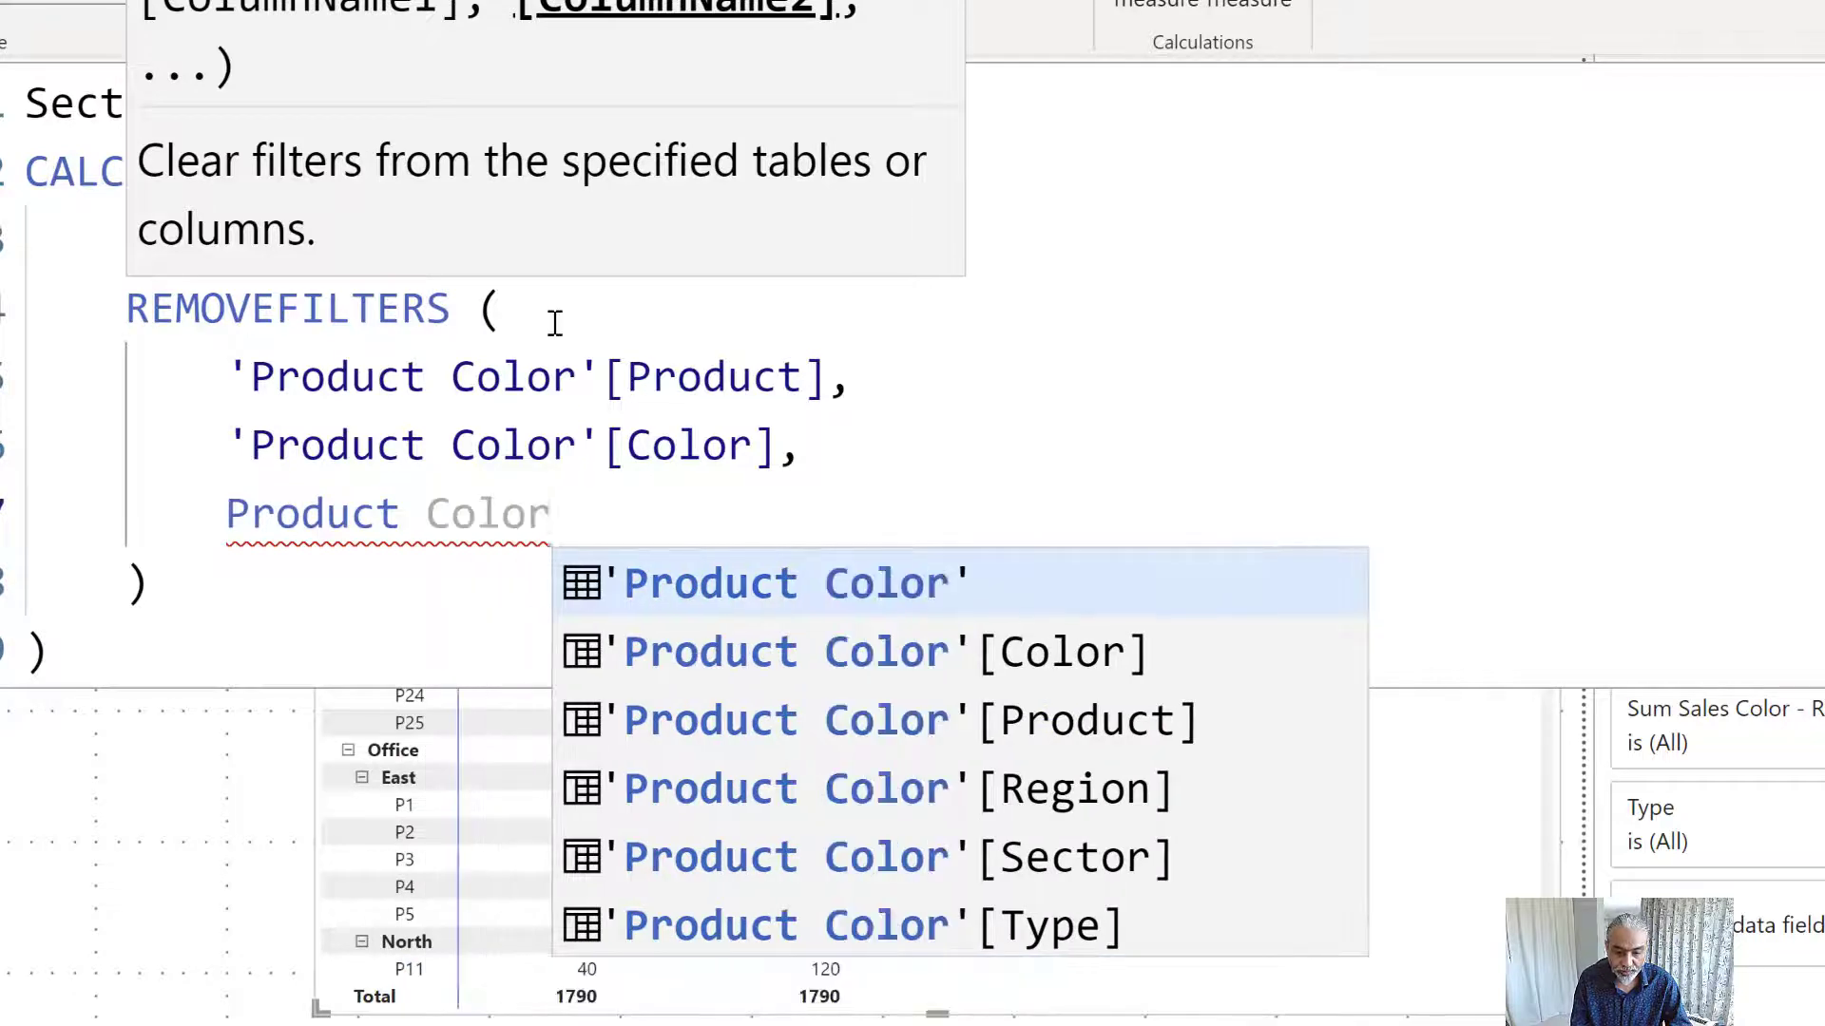
key("Tab")
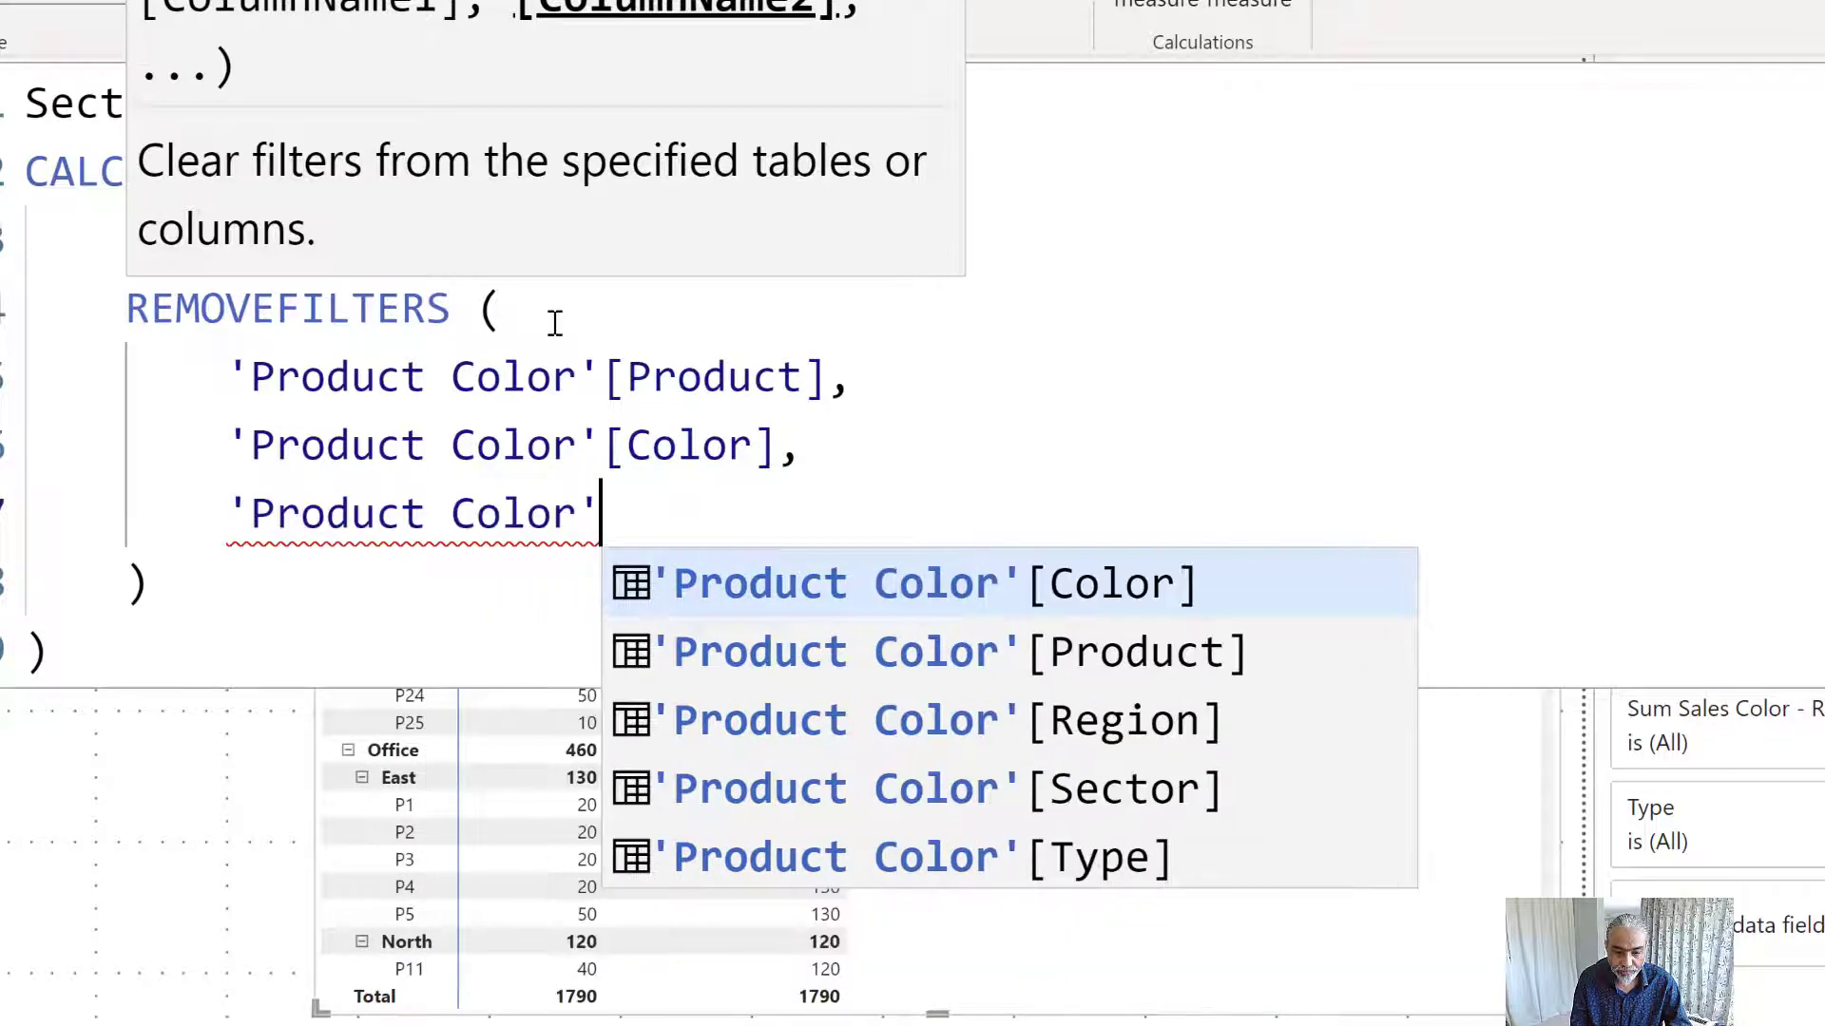
type("[Region")
key("Tab")
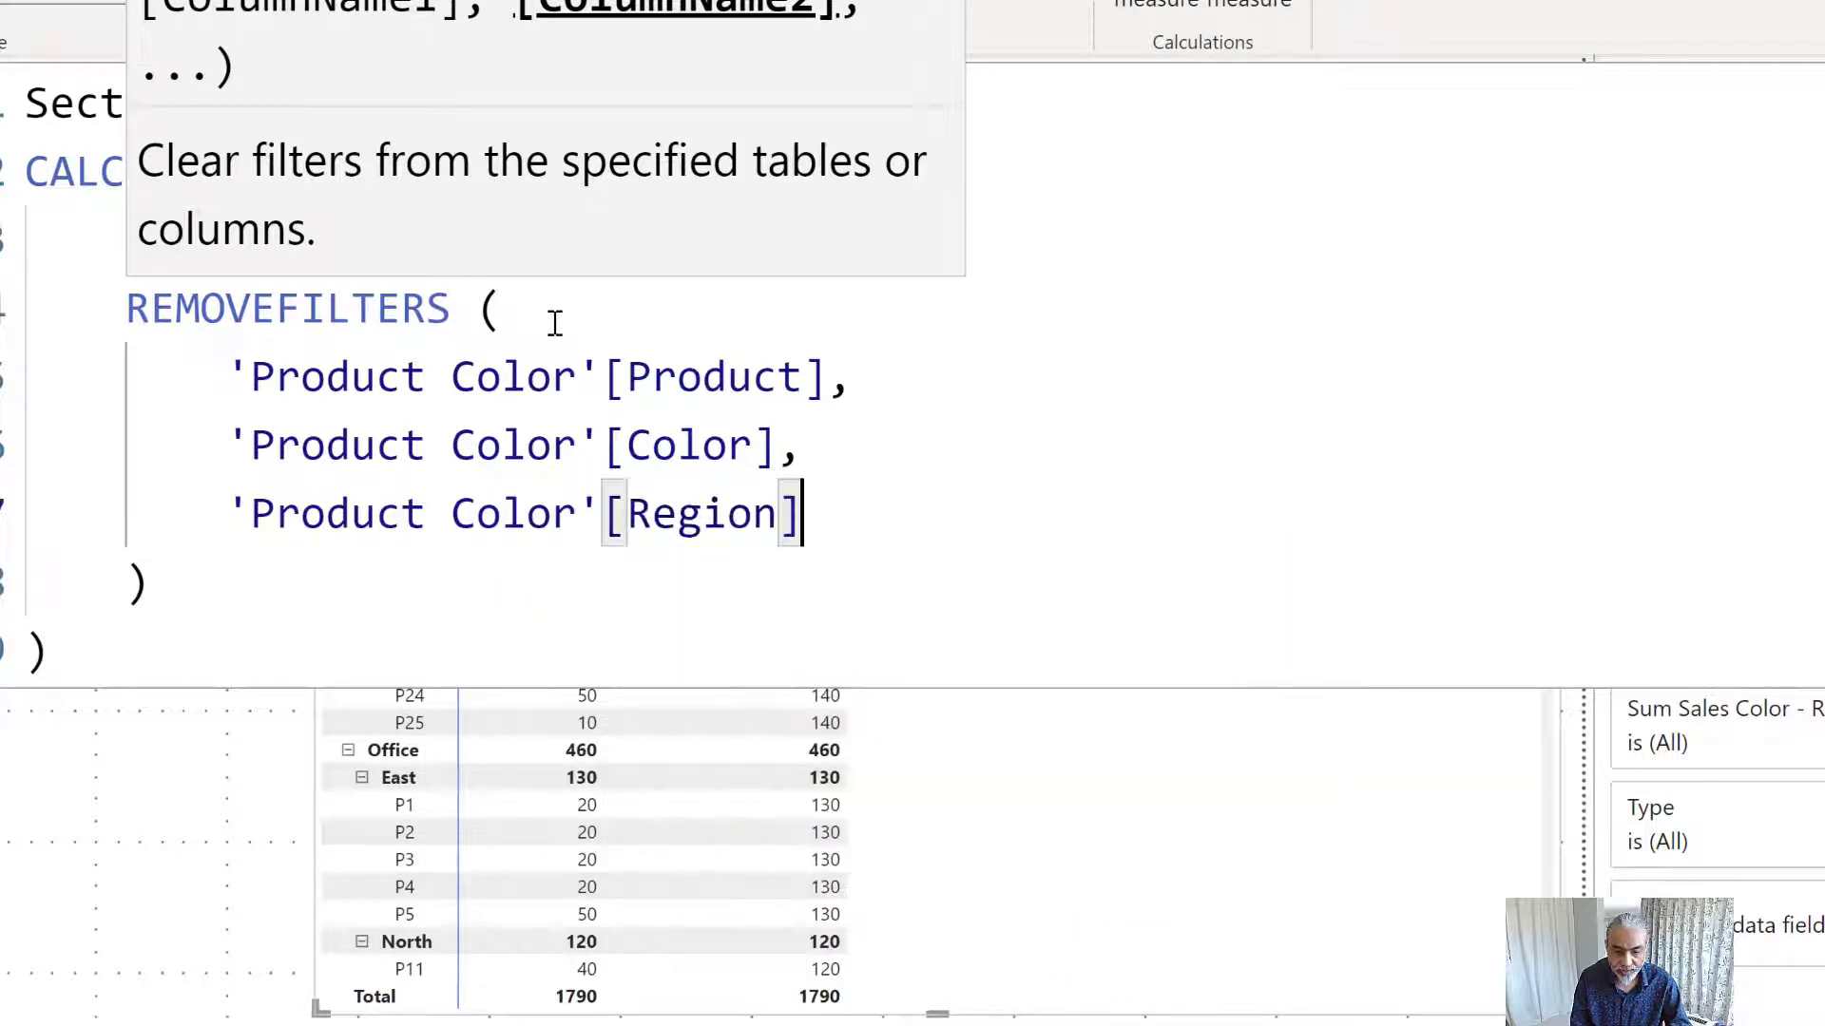
key("Down")
key("Down")
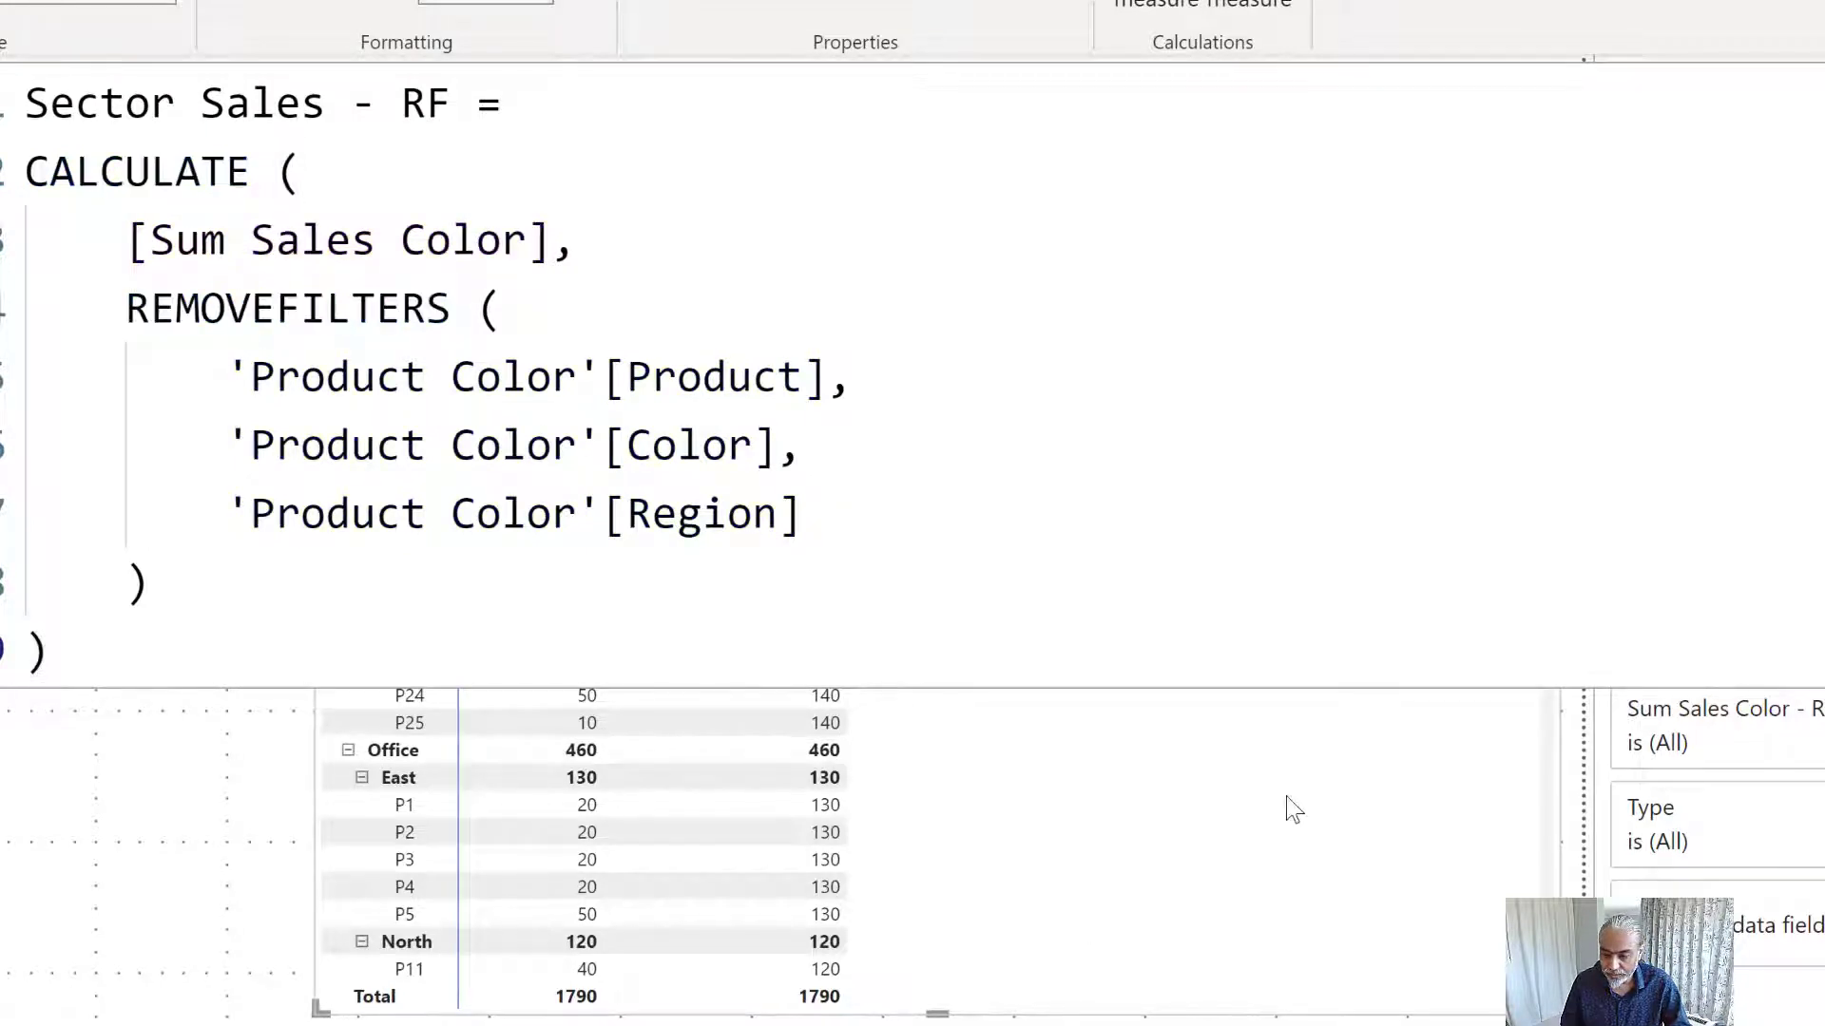
- Add the Sector Sales - RF measure to the matrix and collapse the entire region level to hide the products
left_click_drag(1820, 750, 1188, 813)
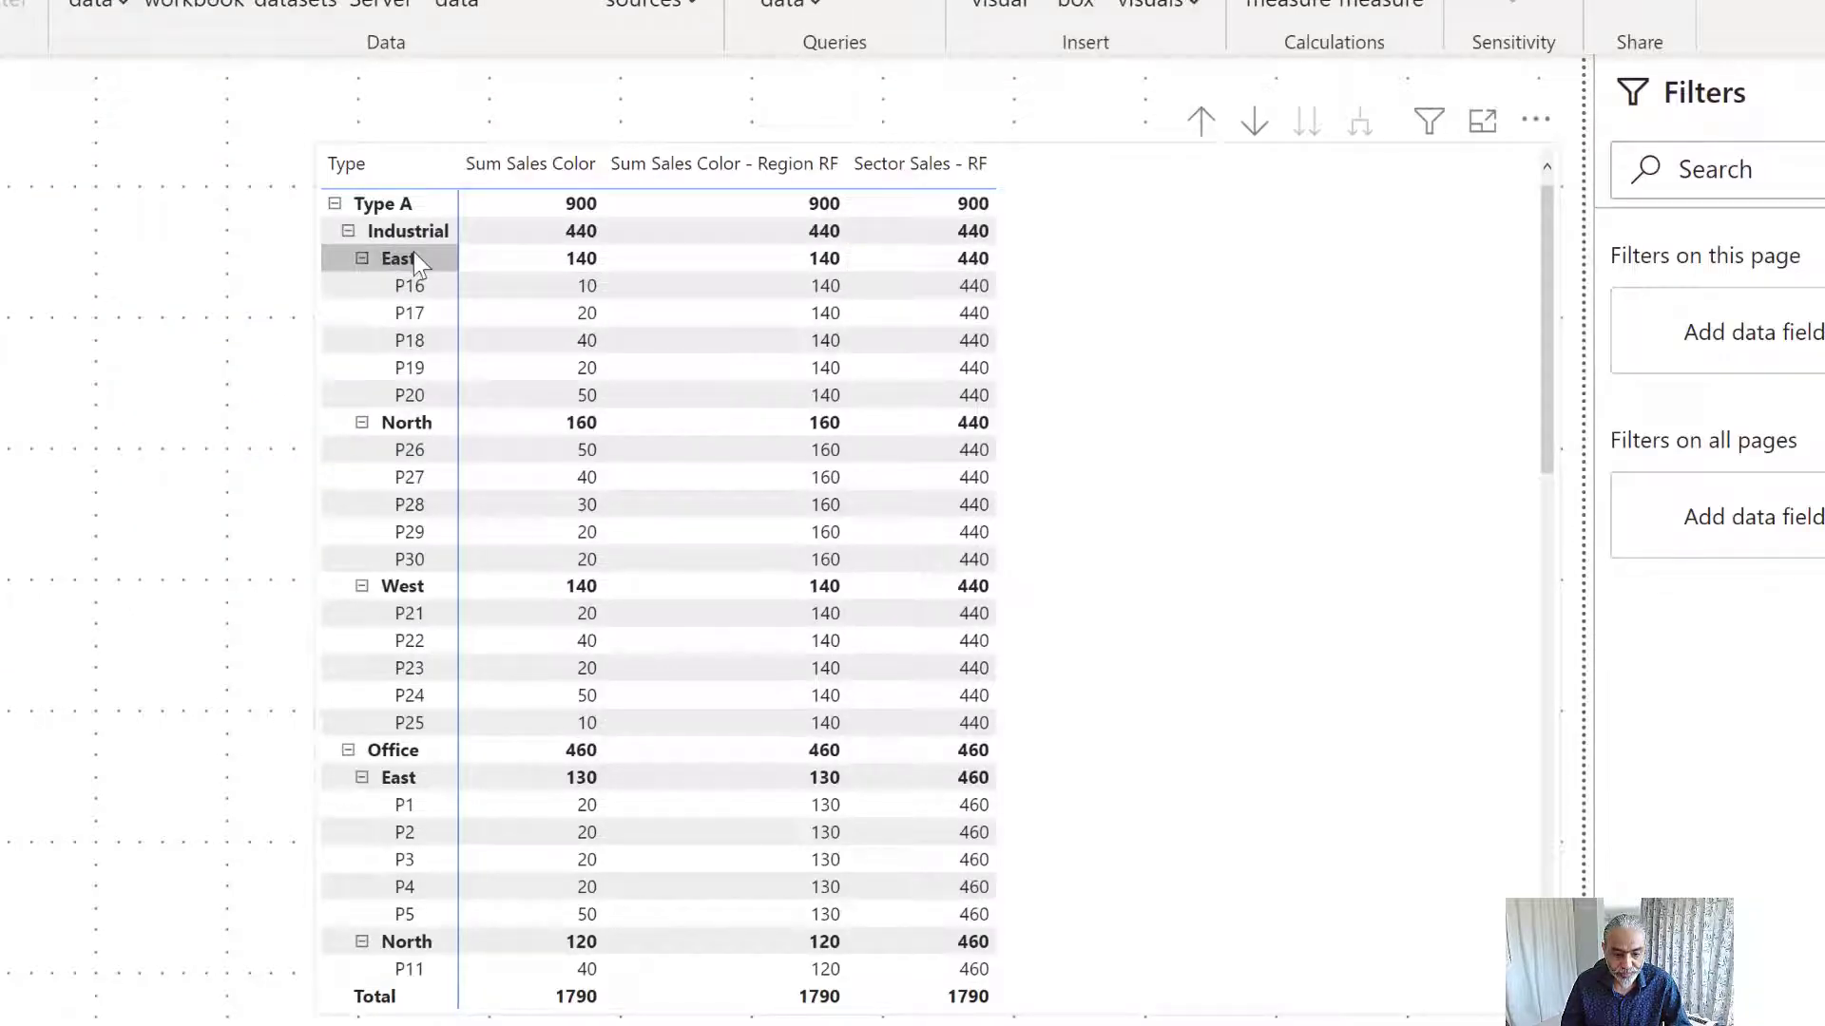
right_click(414, 253)
mouse_move(521, 320)
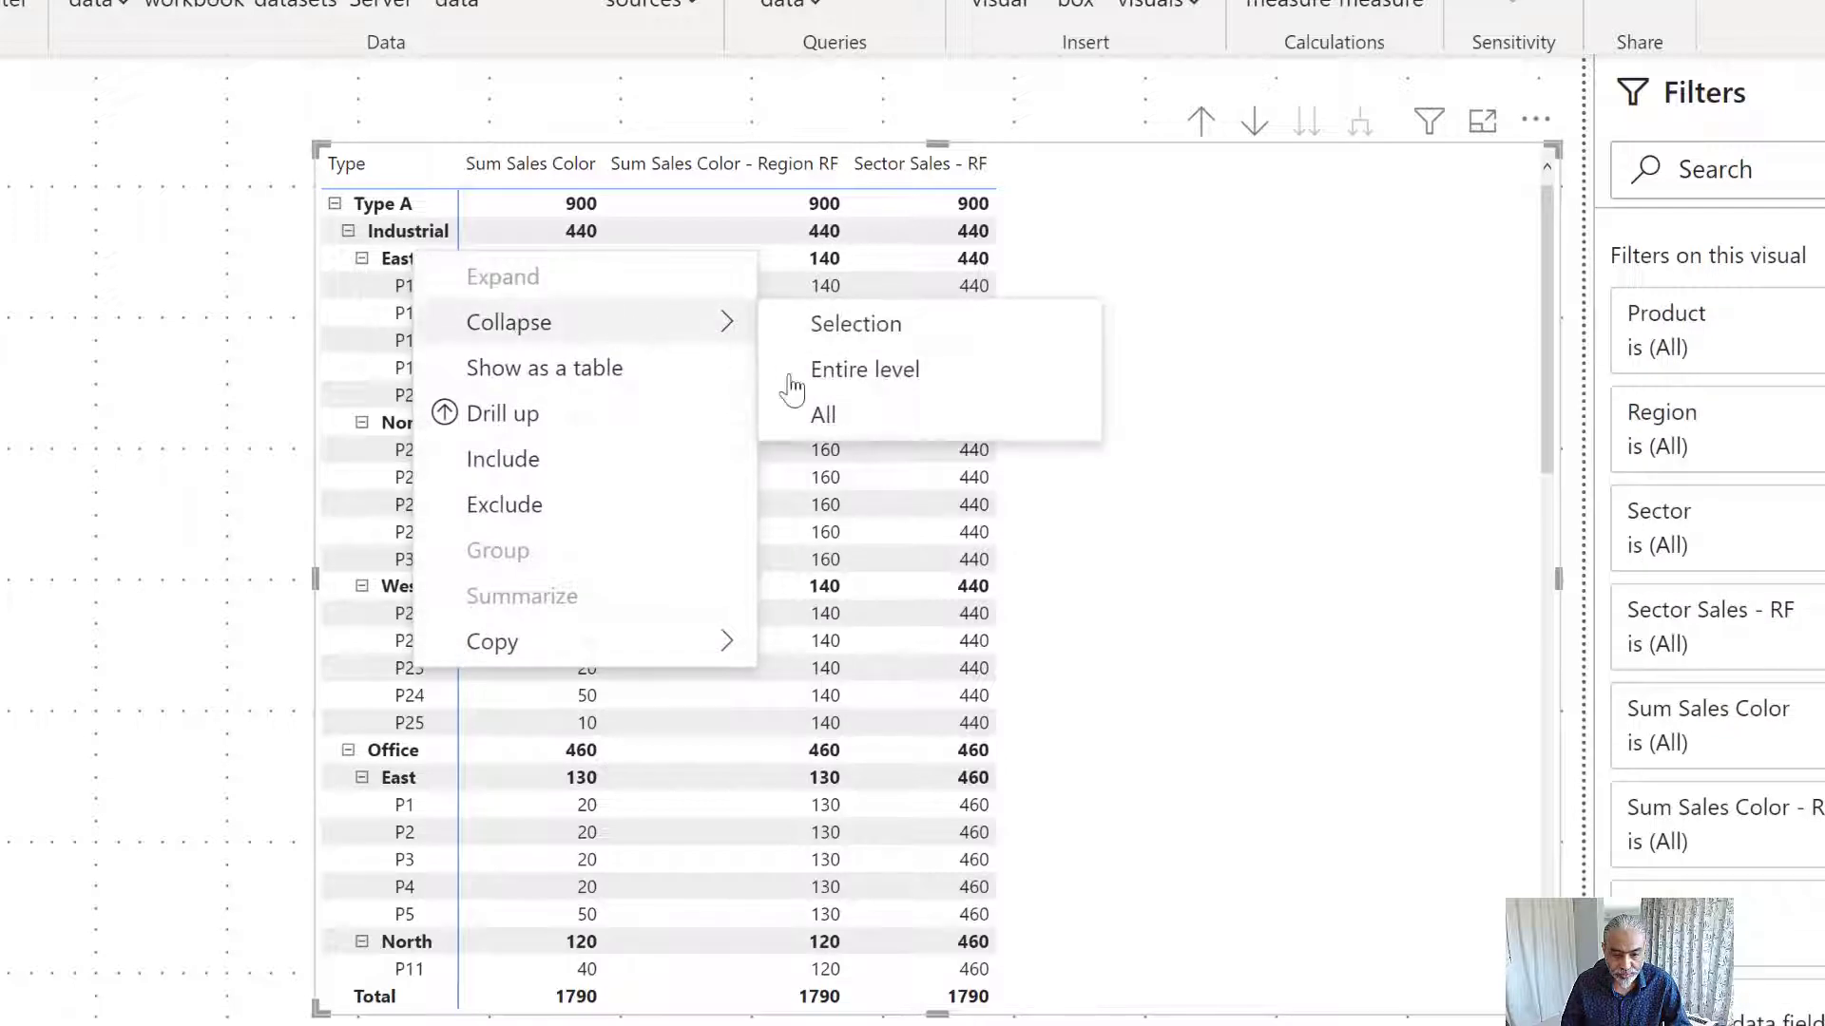
left_click(845, 372)
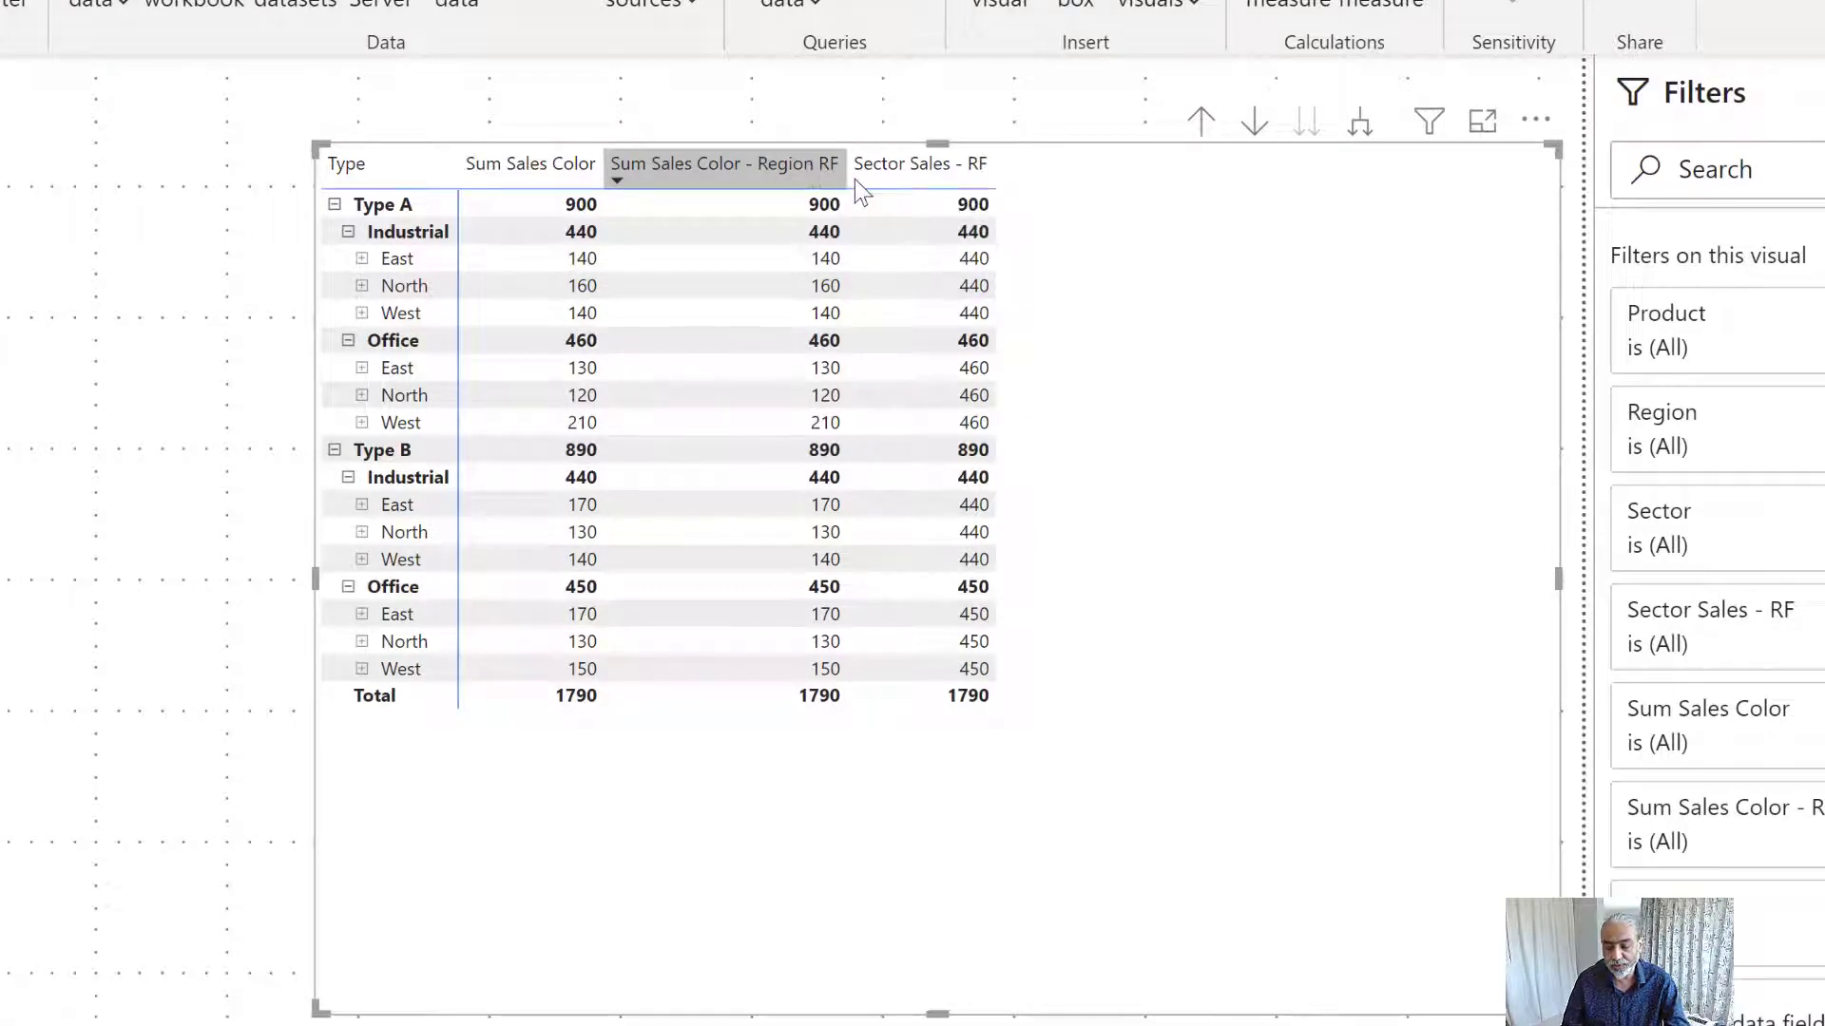
- Copy the whole Sector Sales - RF formula into a new measure and name it Type Sales - RF
left_click(59, 517)
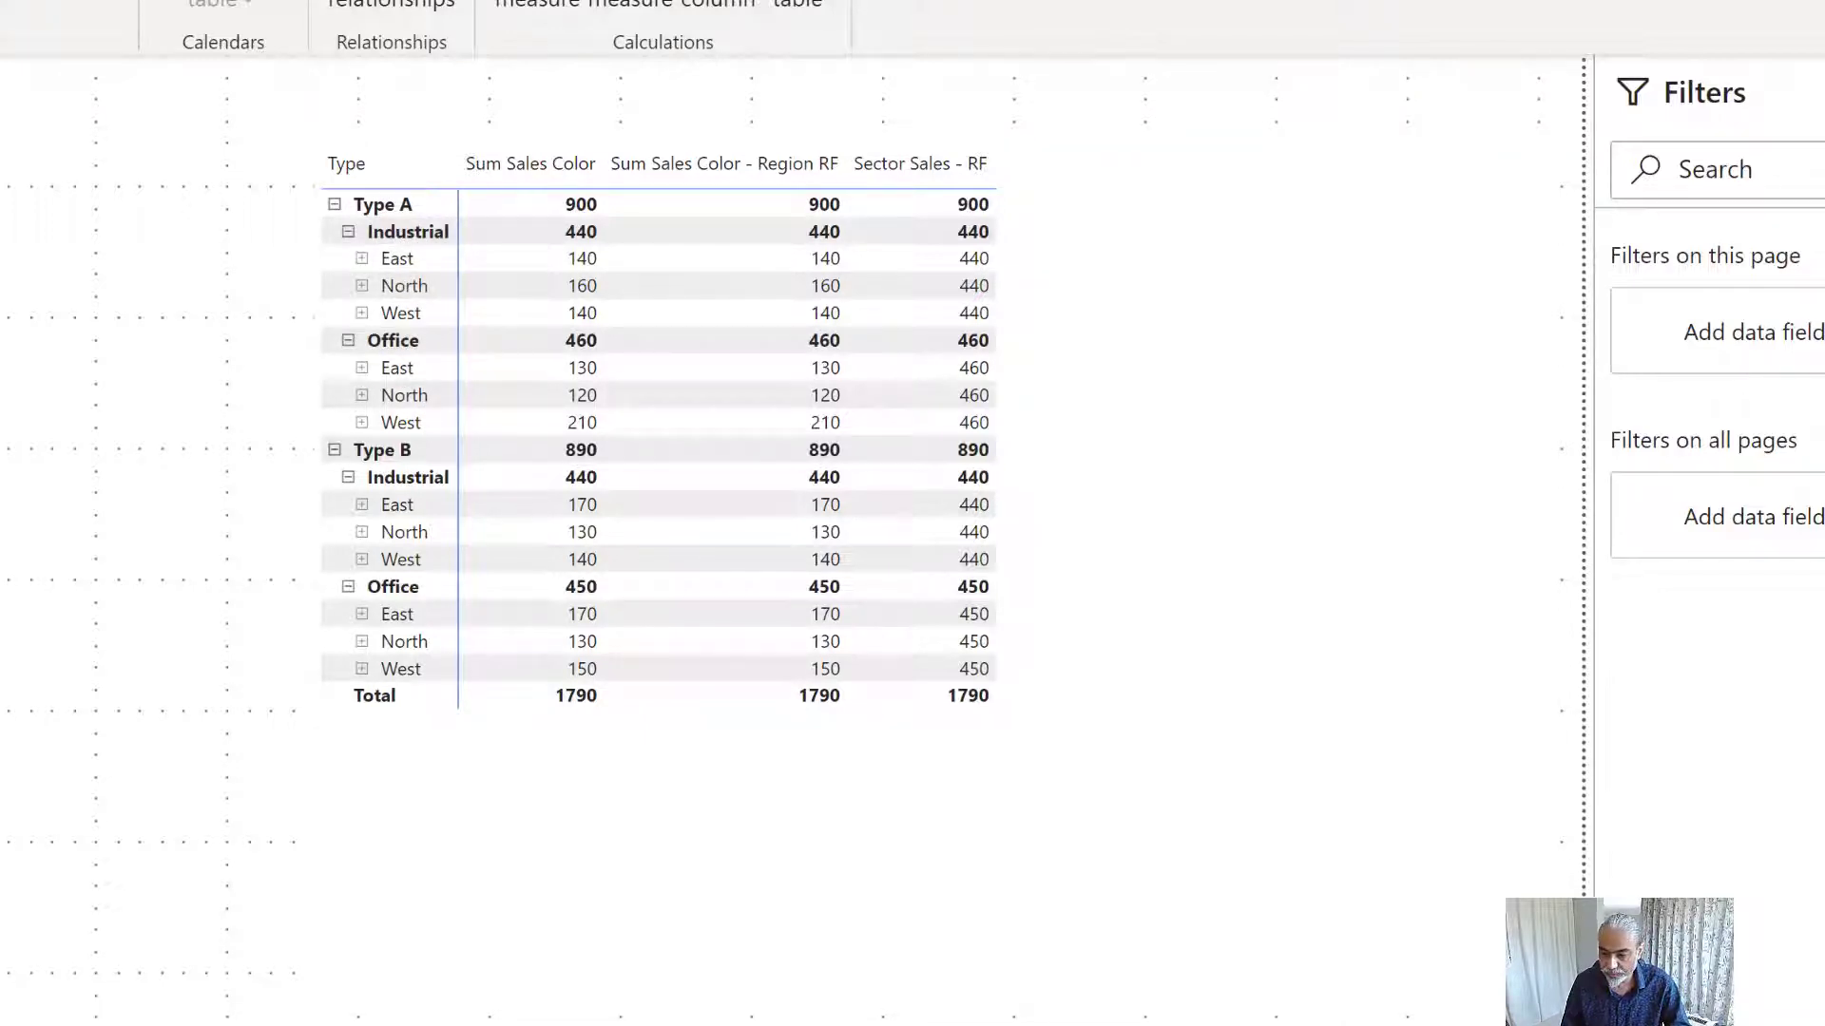
left_click(893, 332)
key("ctrl+a")
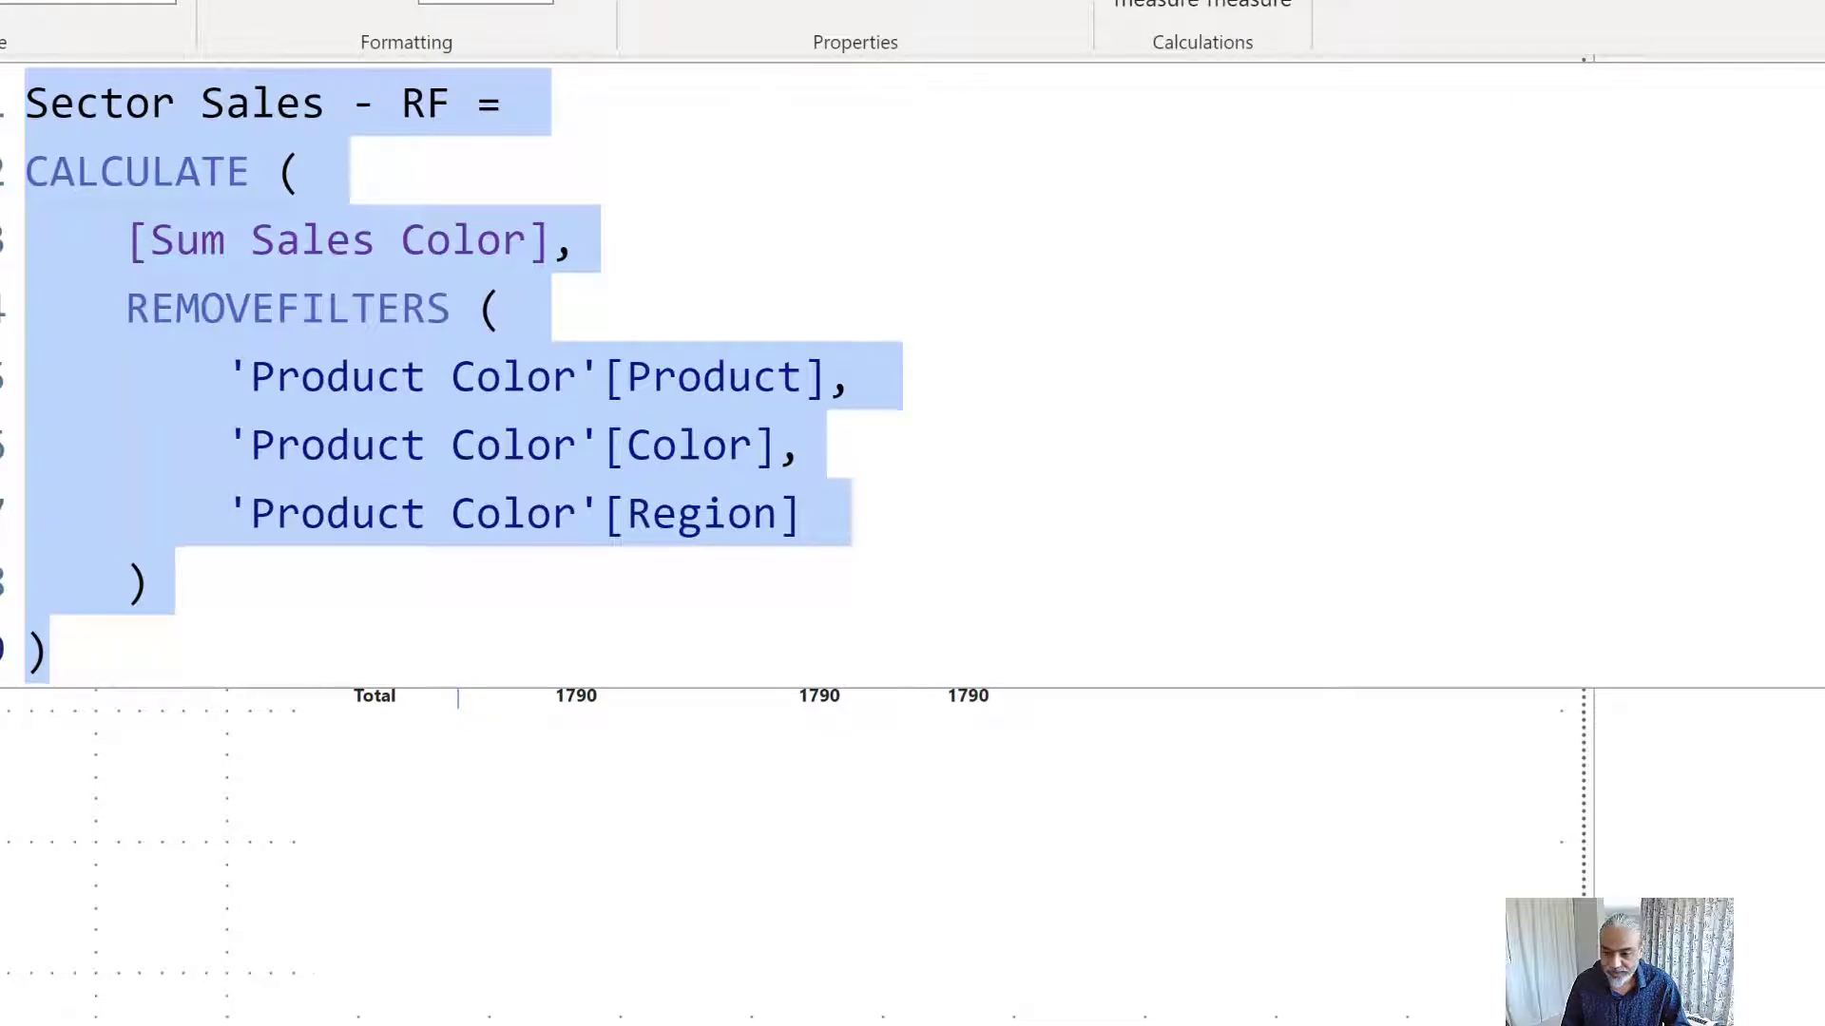
key("alt+Tab")
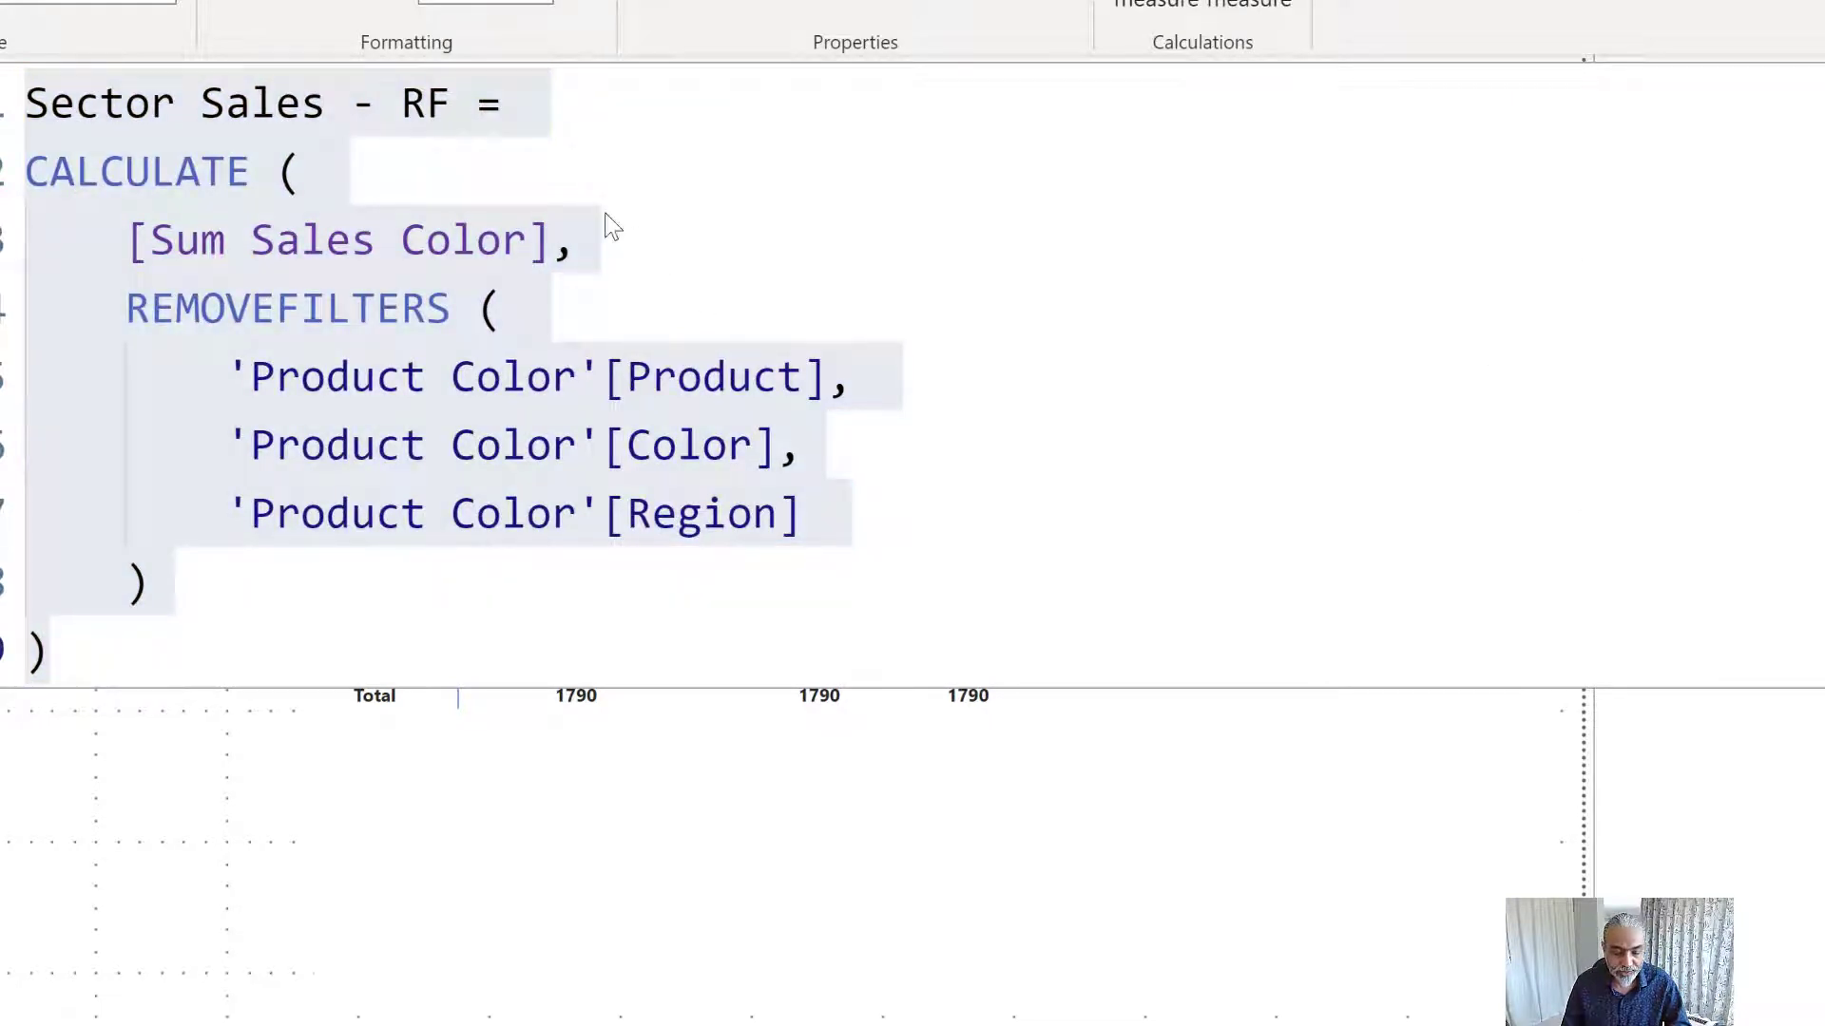
left_click(619, 143)
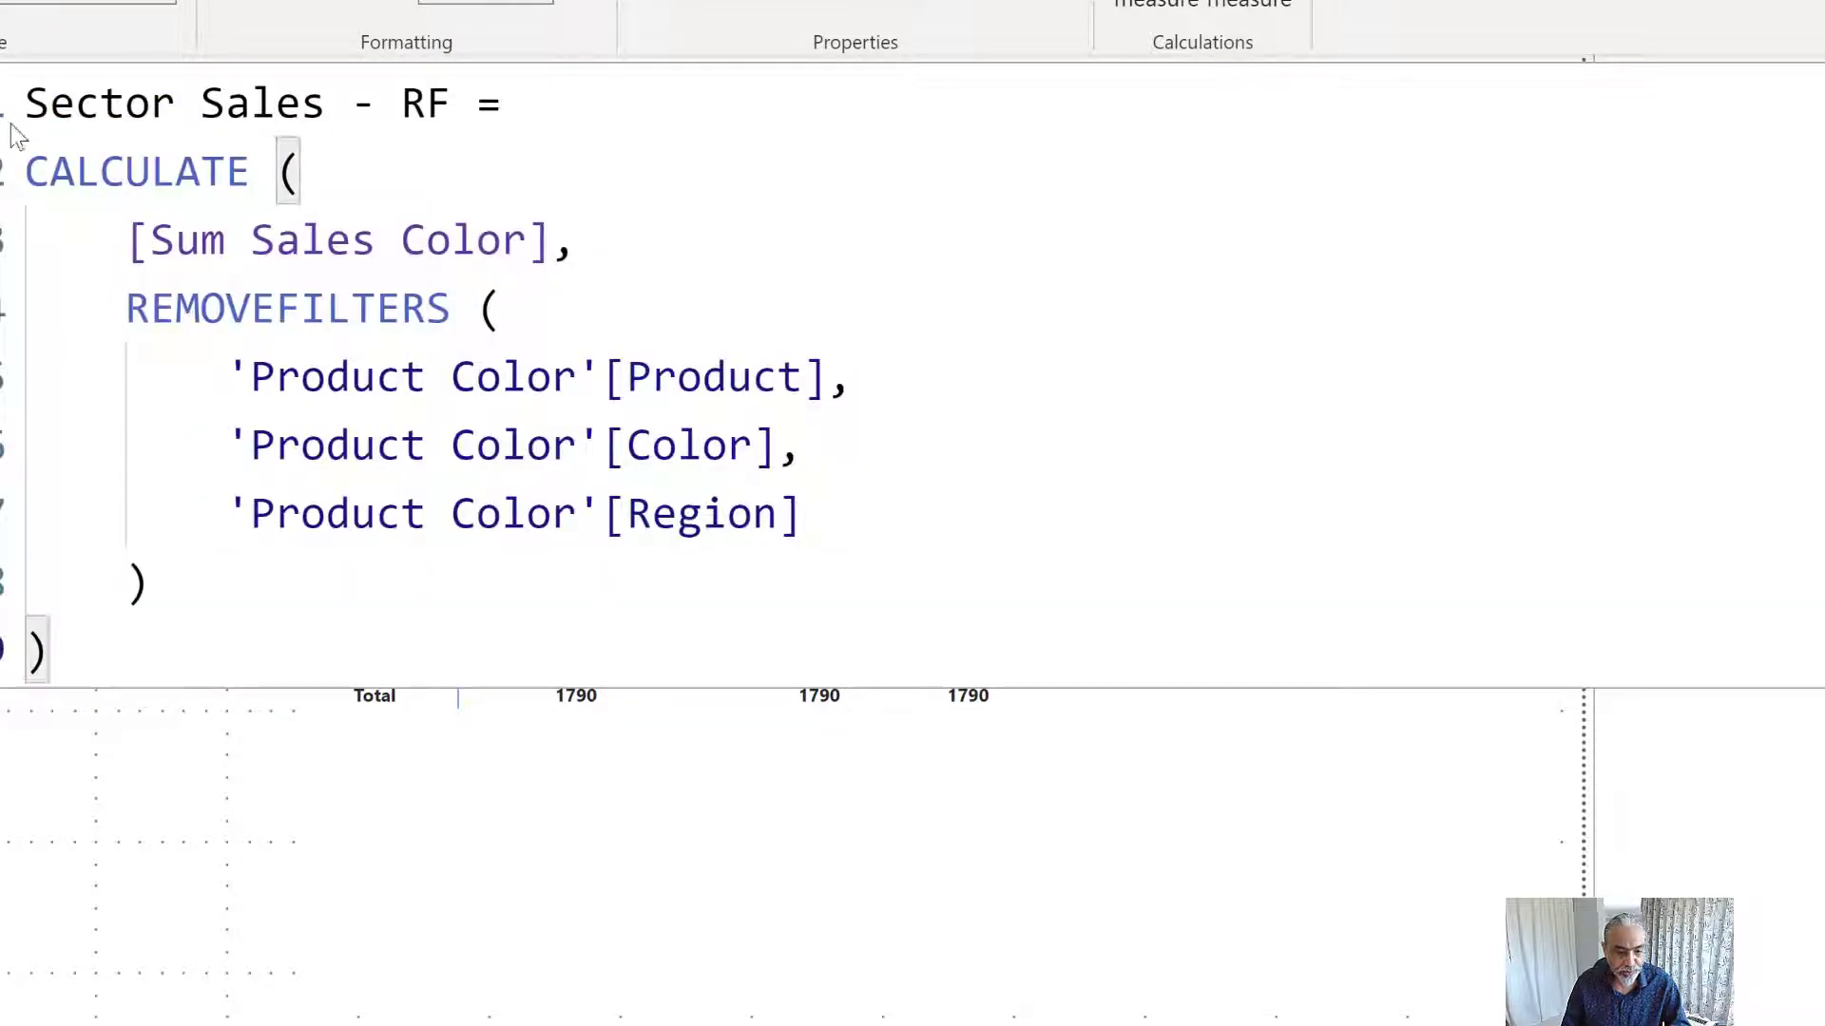
double_click(71, 106)
type("Type")
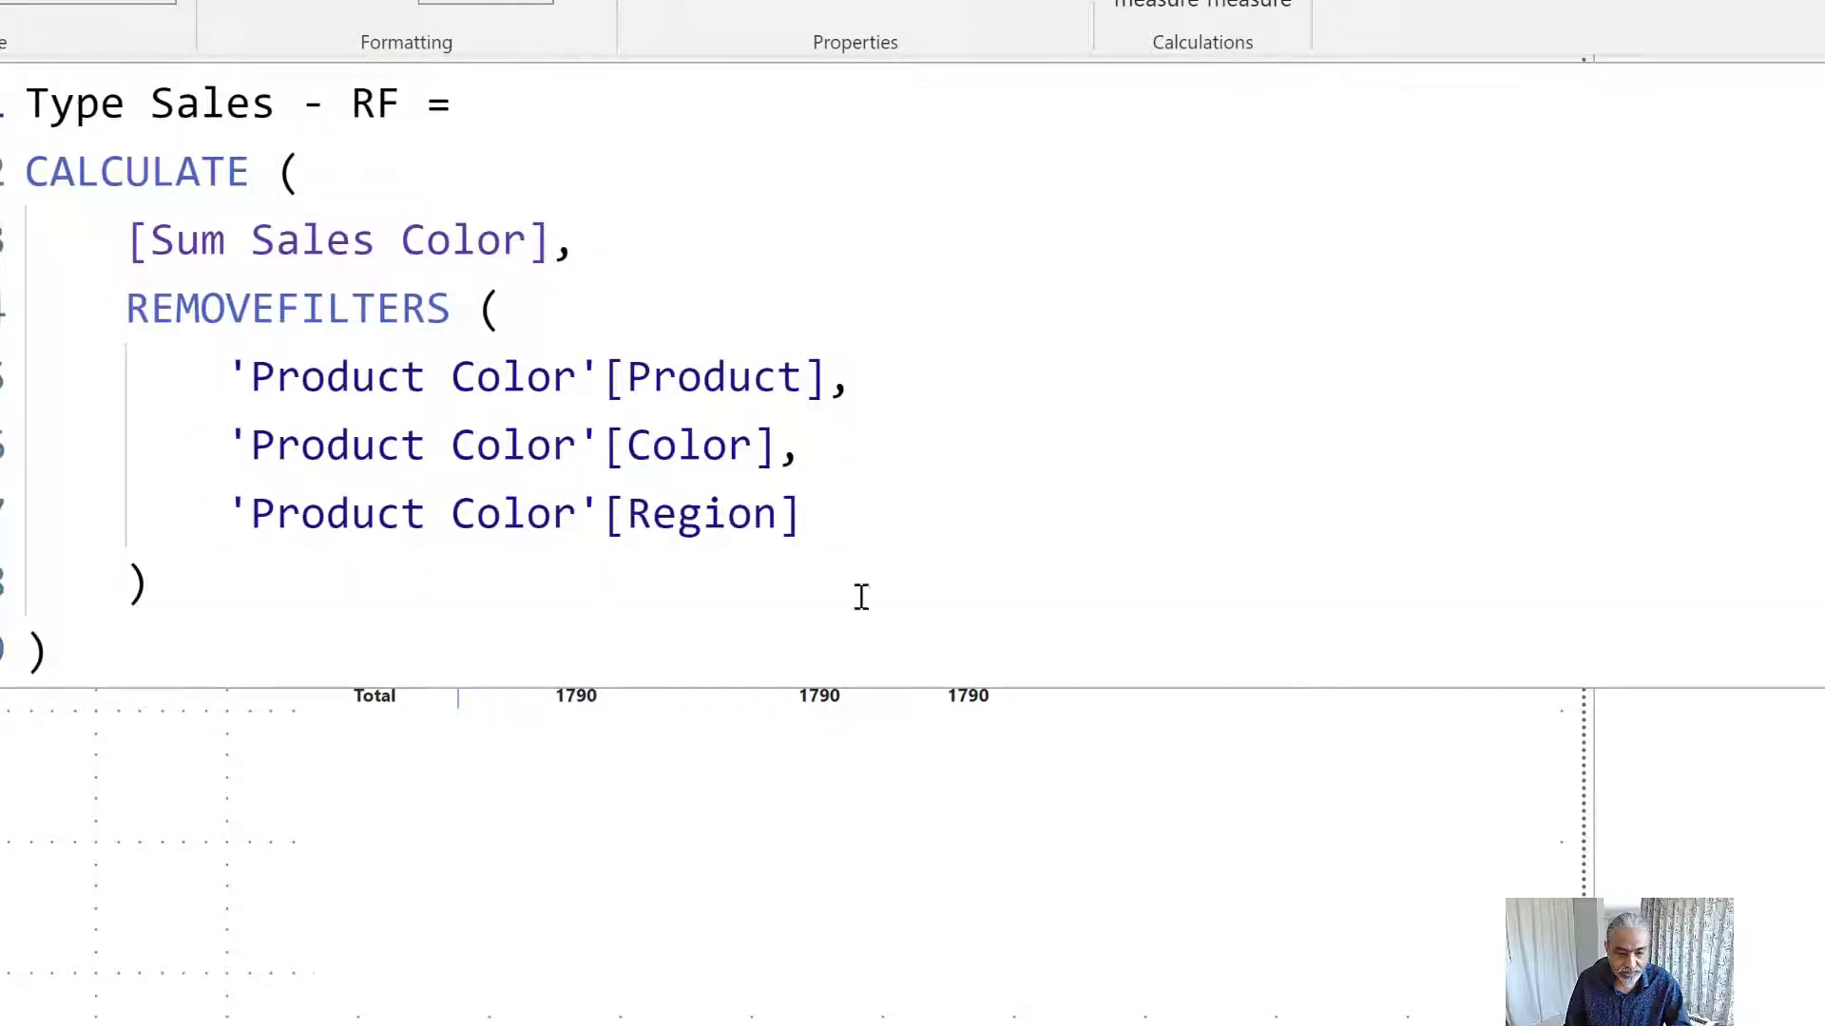
- Add 'Product Color'[Sector] on a new line as the fourth REMOVEFILTERS argument in the Type Sales - RF measure
left_click(837, 516)
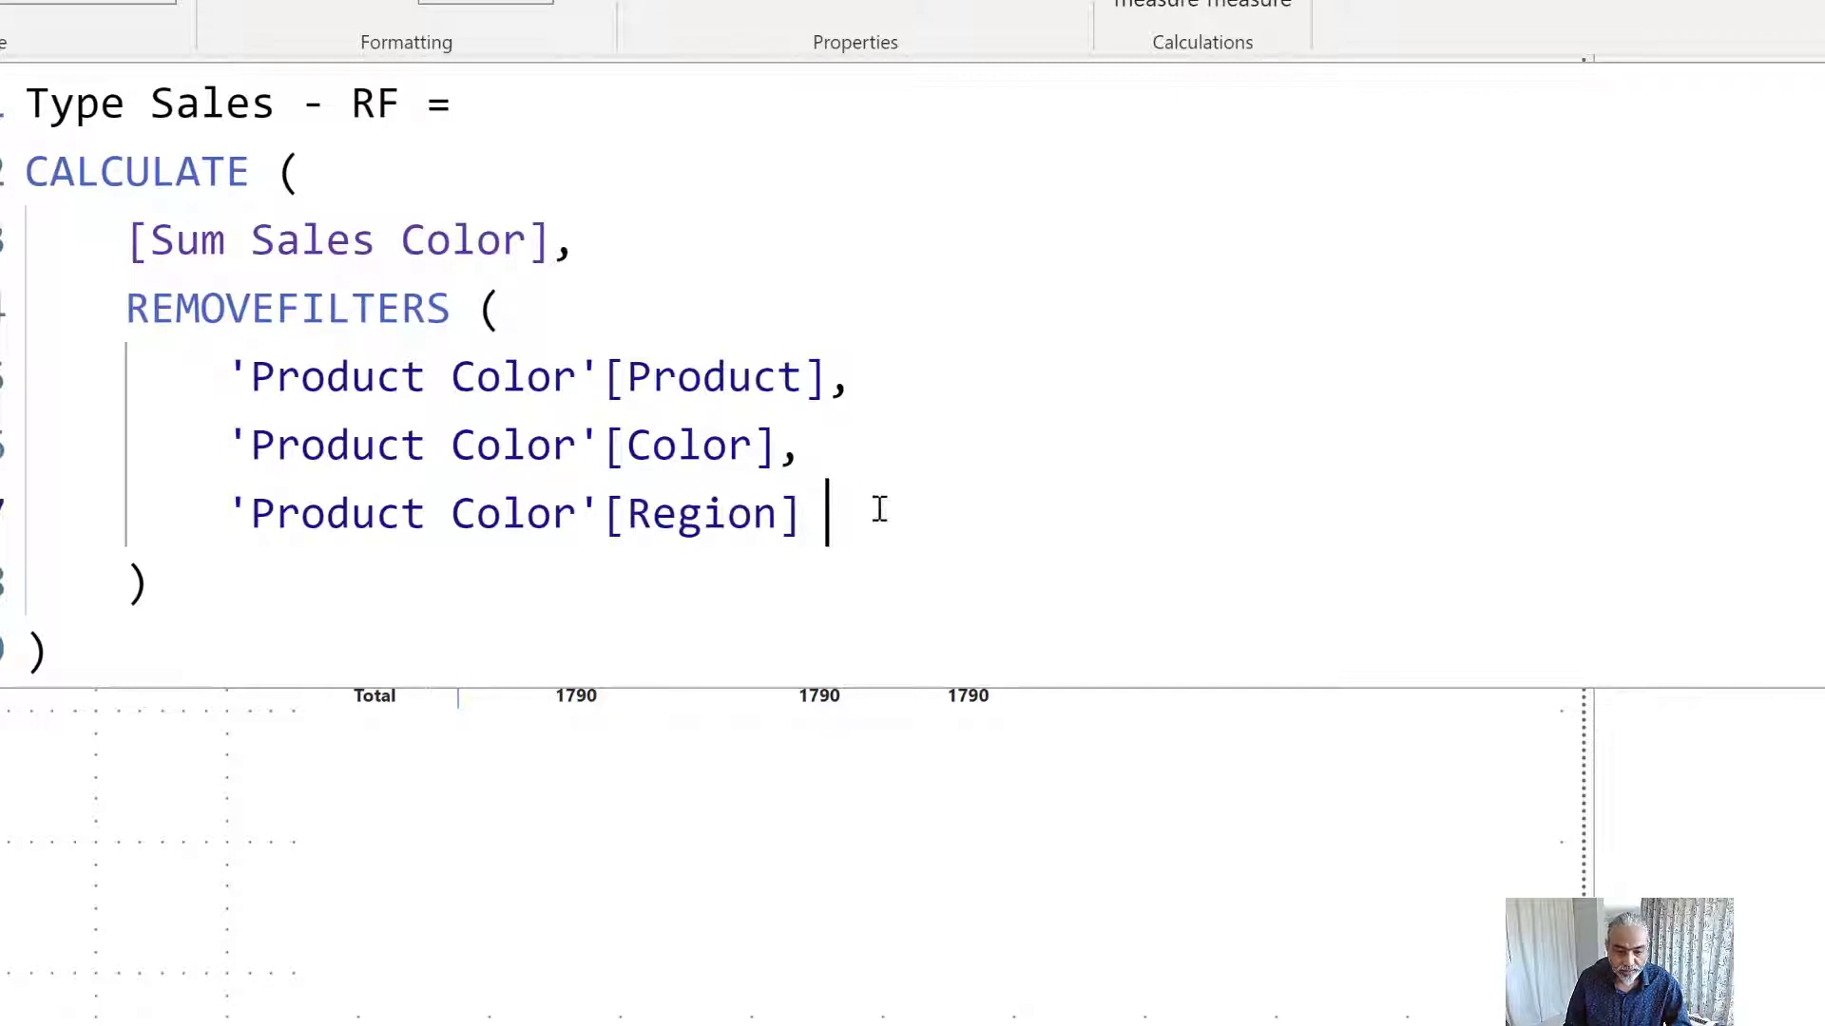
type(",")
key("shift+Return")
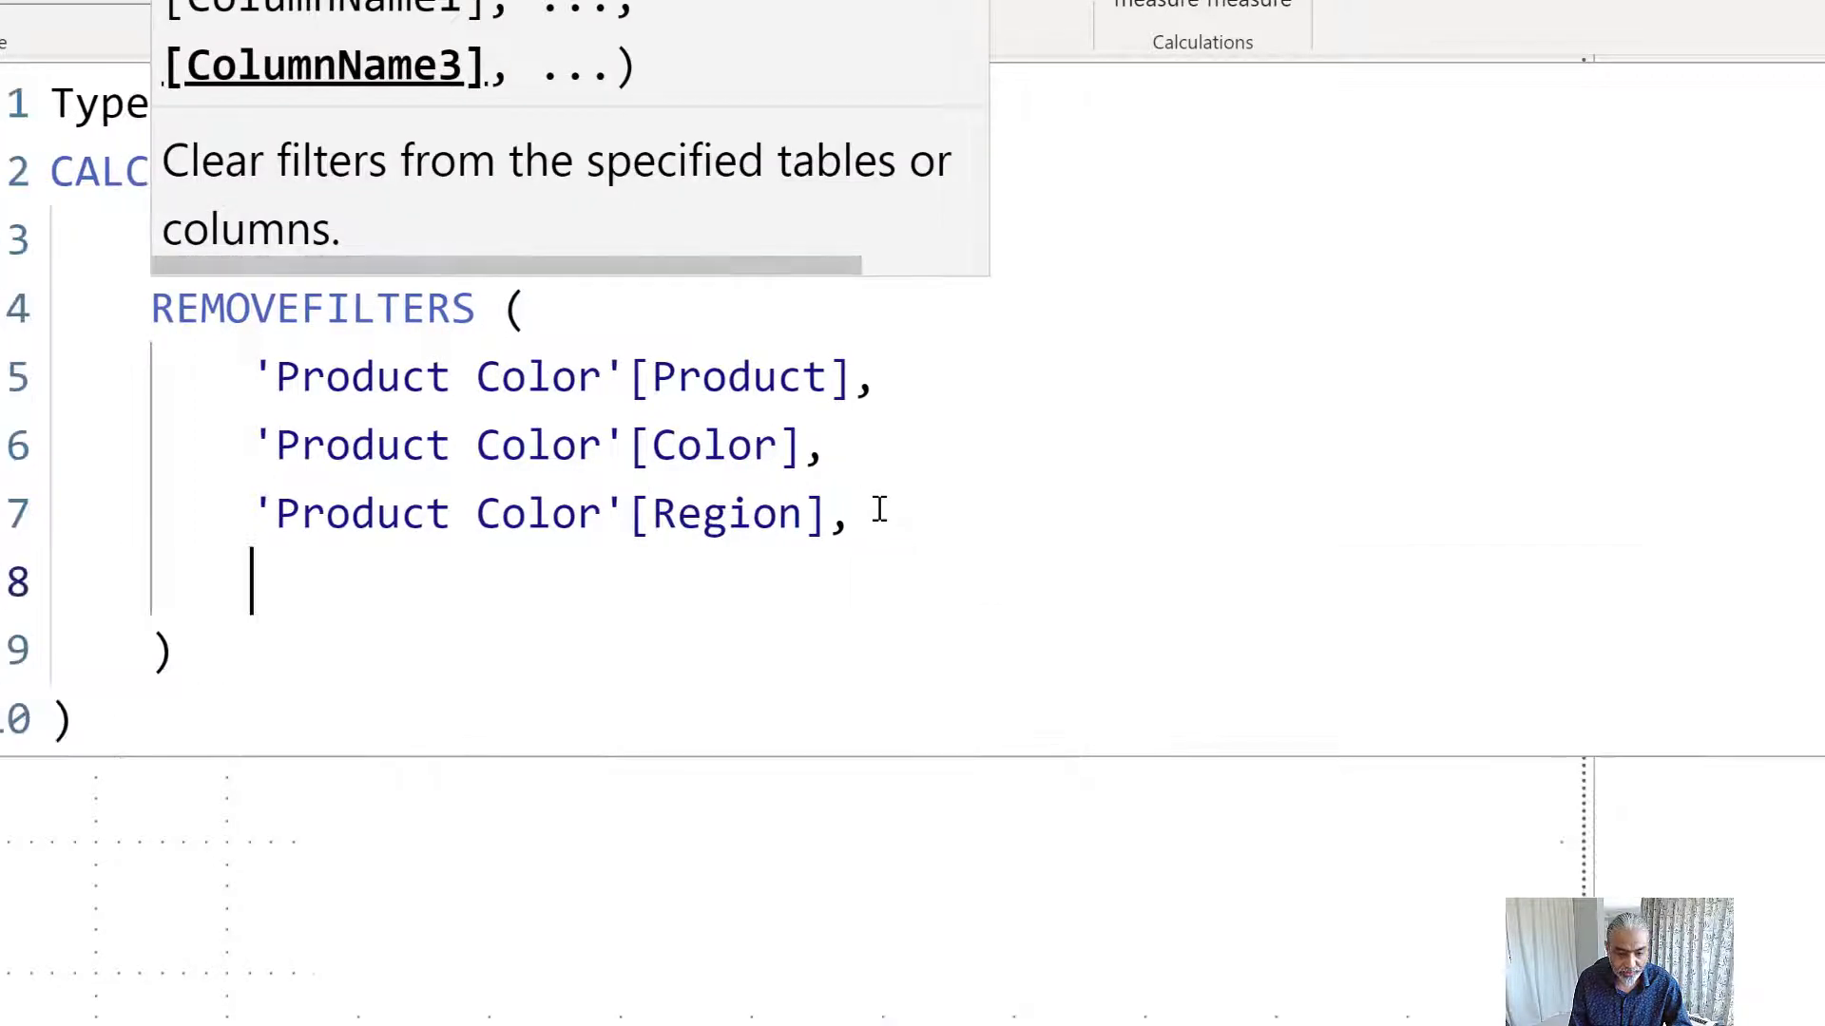
type("'Produ")
key("Down")
key("Down")
key("Down")
key("Down")
key("Tab")
key("Down")
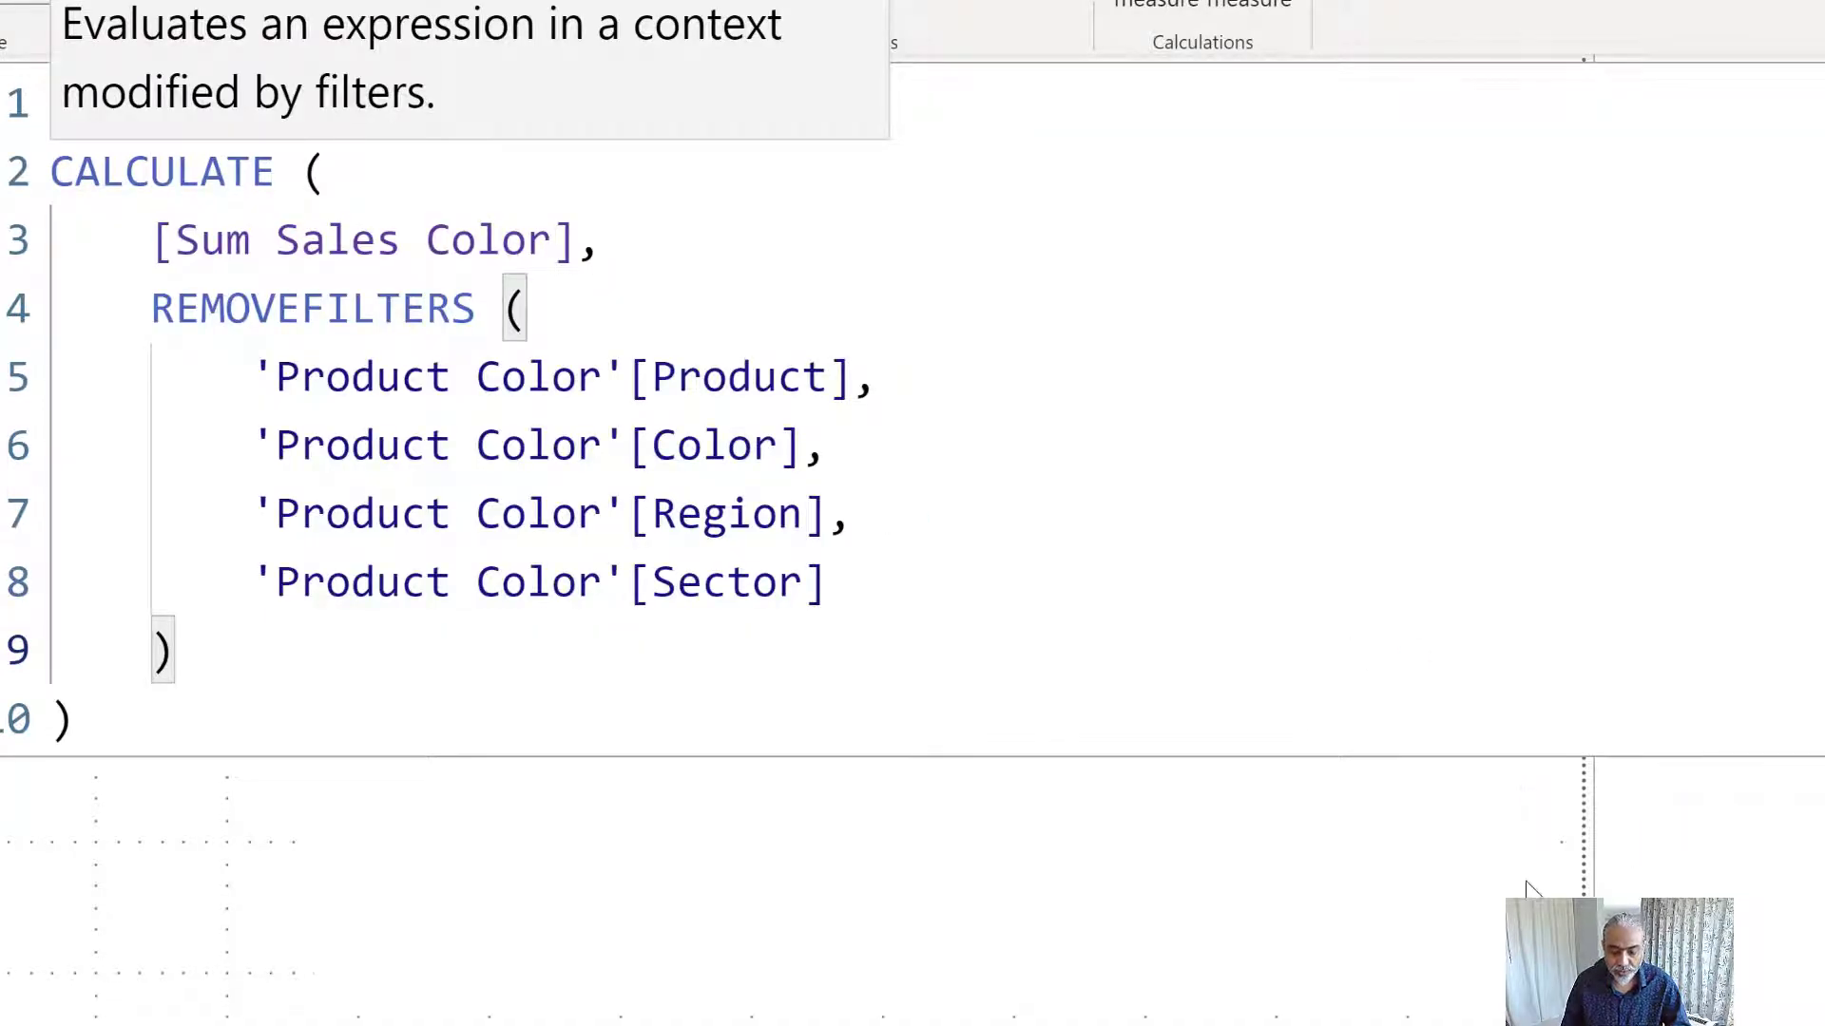
left_click(66, 845)
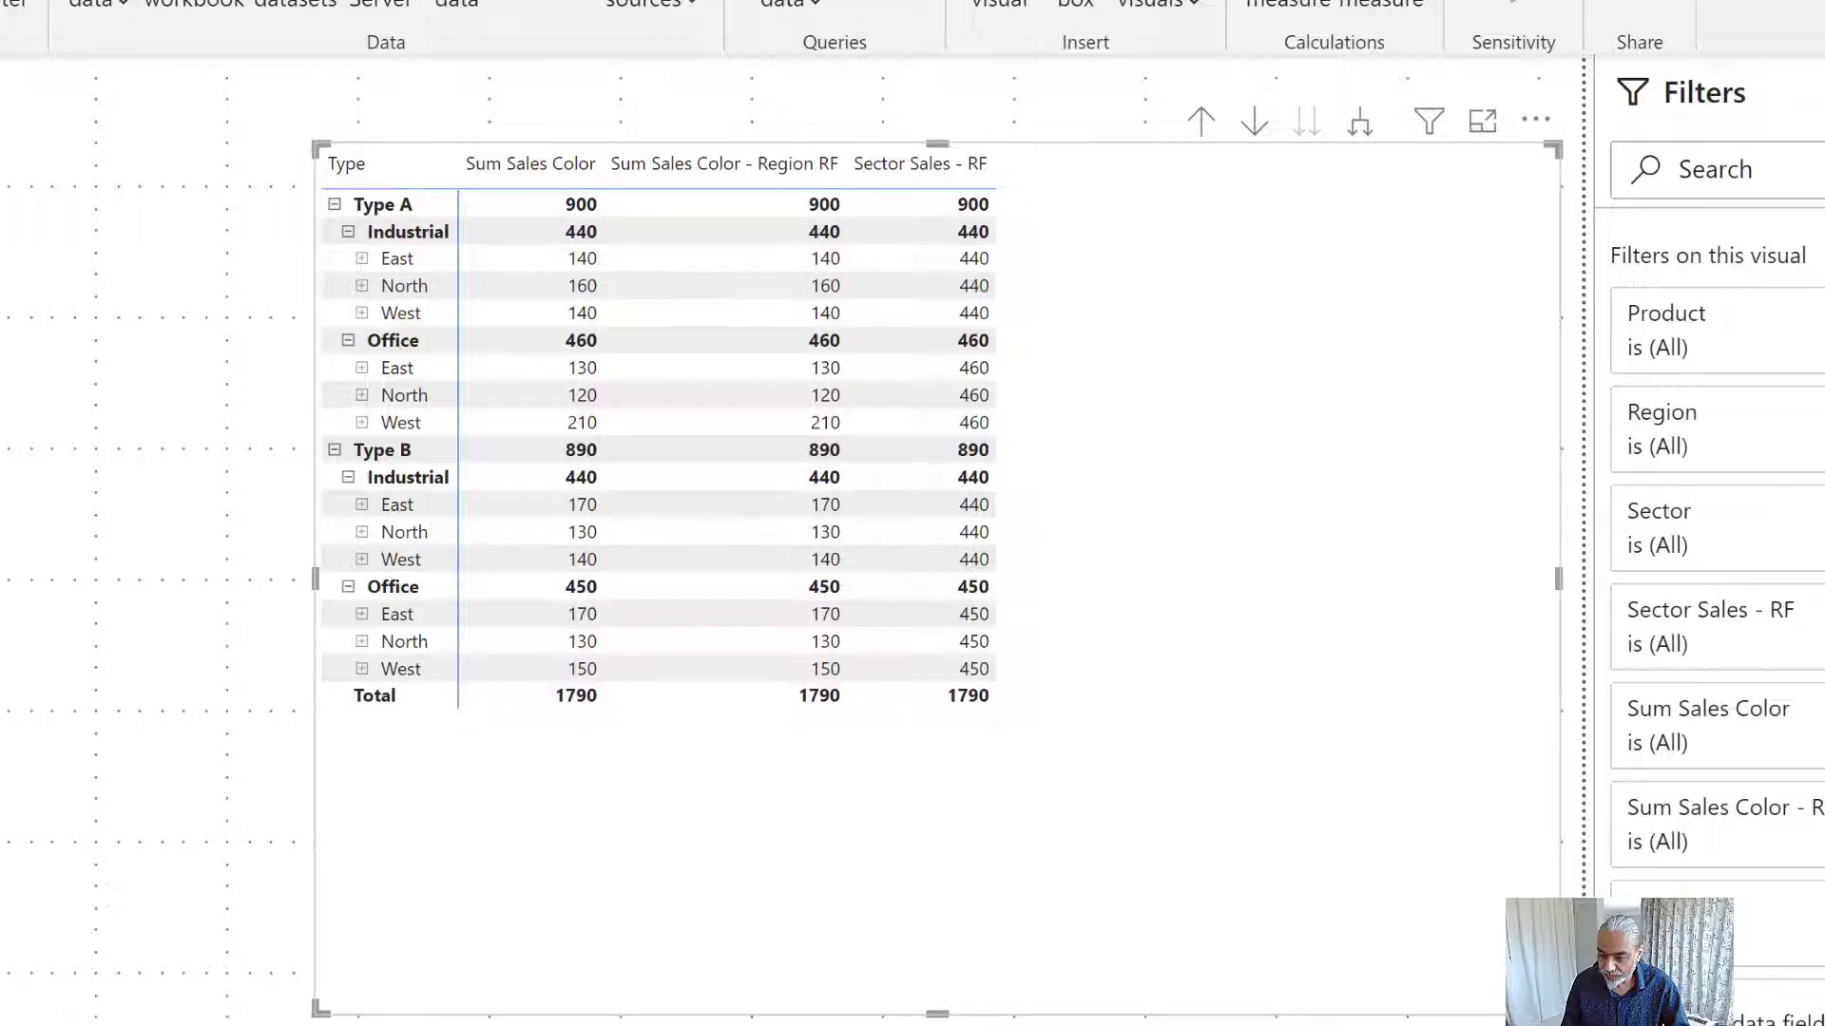
- Add the Type Sales - RF measure to the matrix and collapse the entire sector level to hide the regions
left_click_drag(1407, 694, 1213, 631)
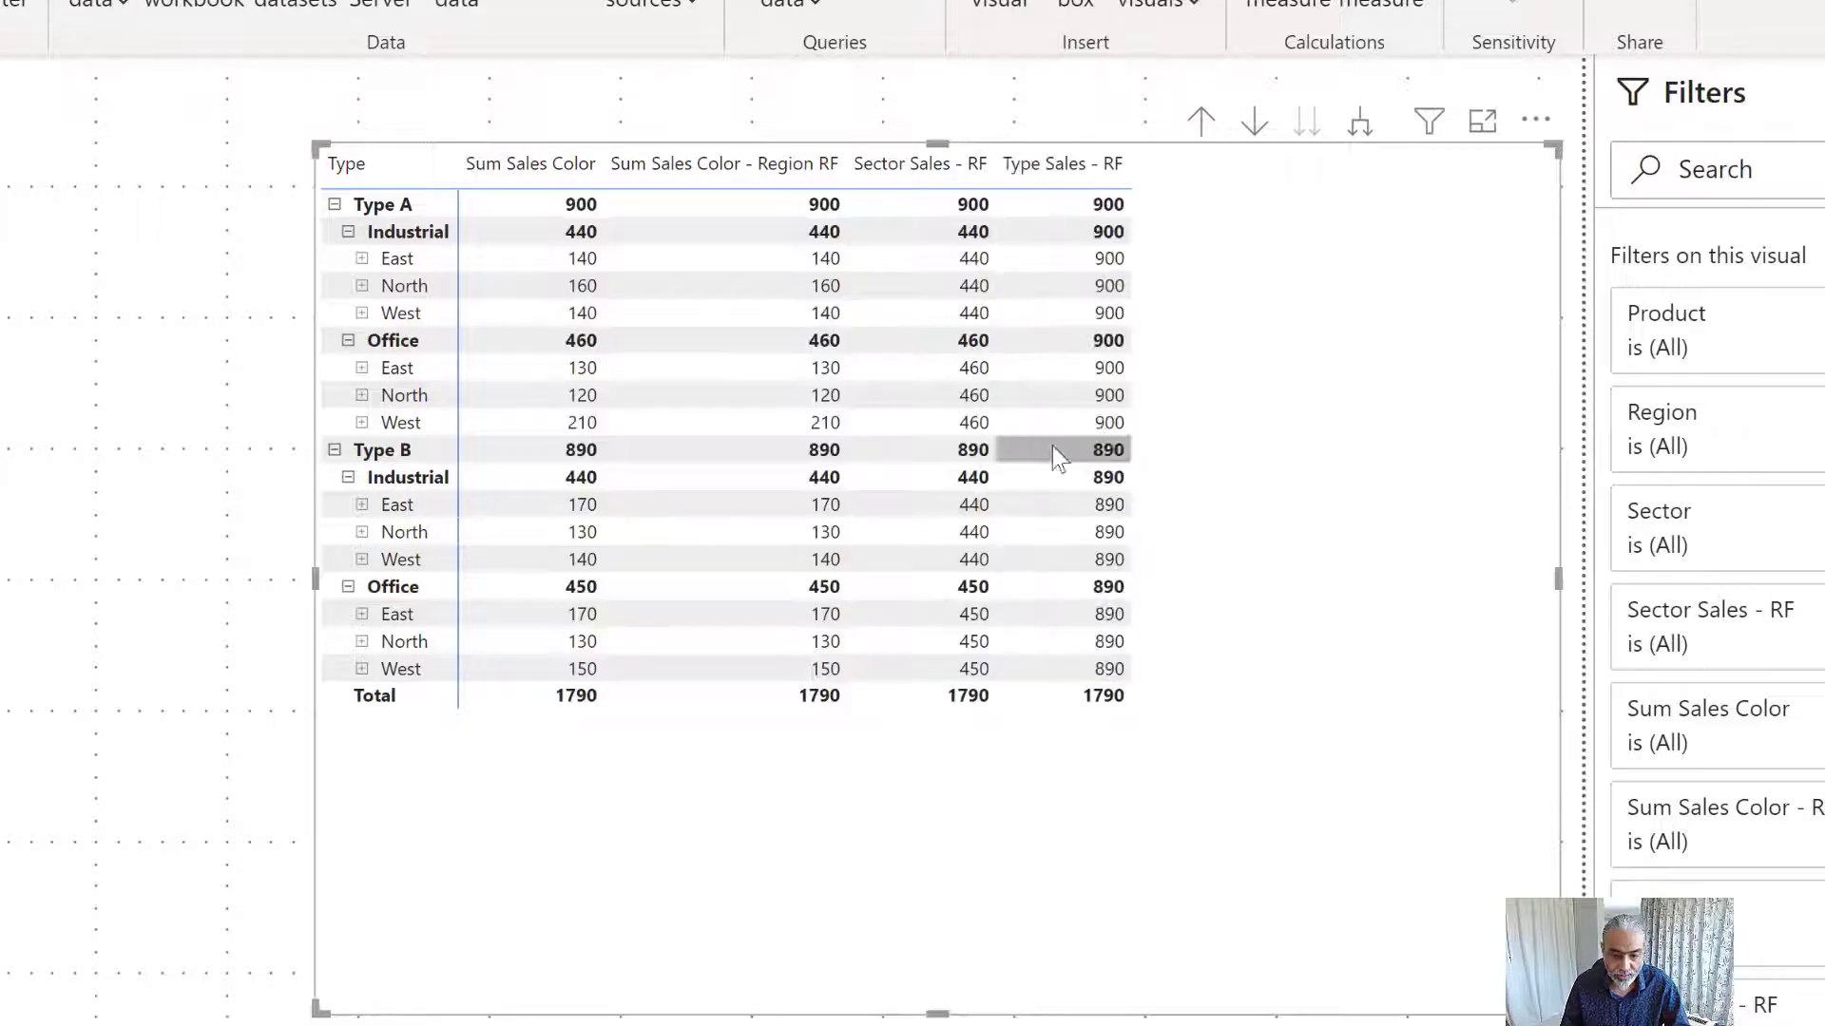
right_click(396, 238)
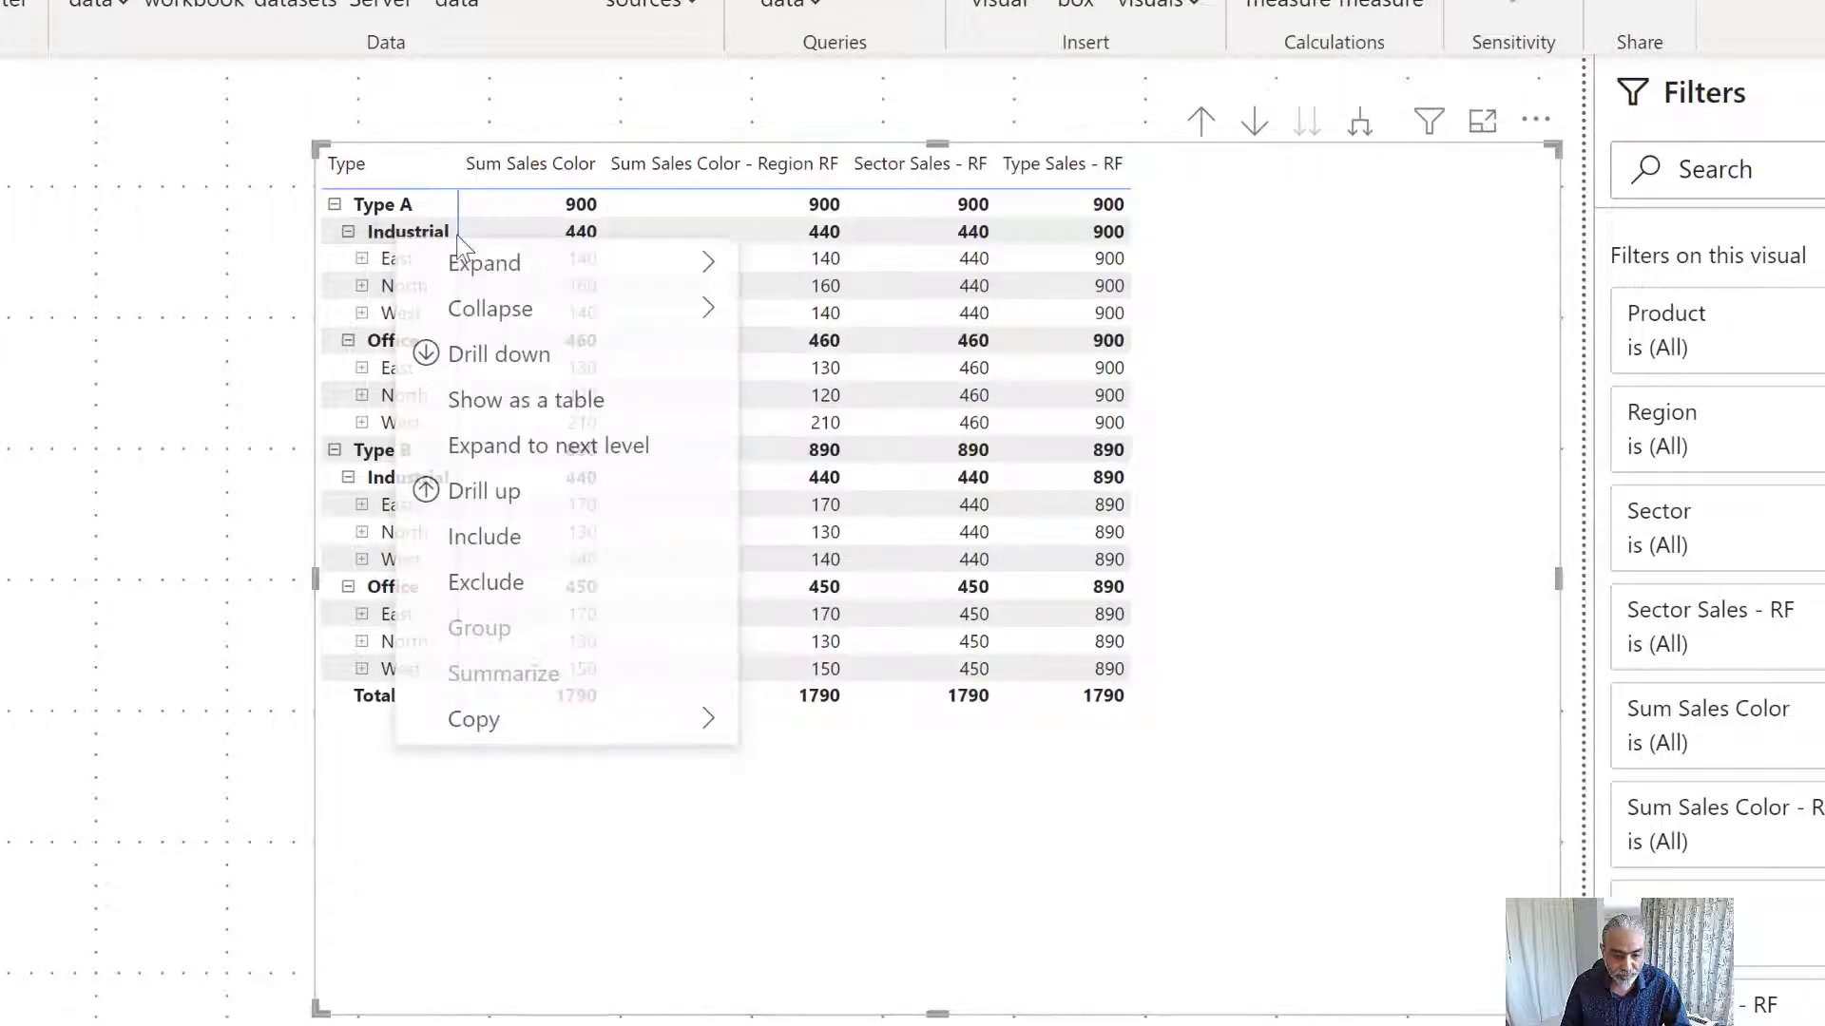
mouse_move(595, 312)
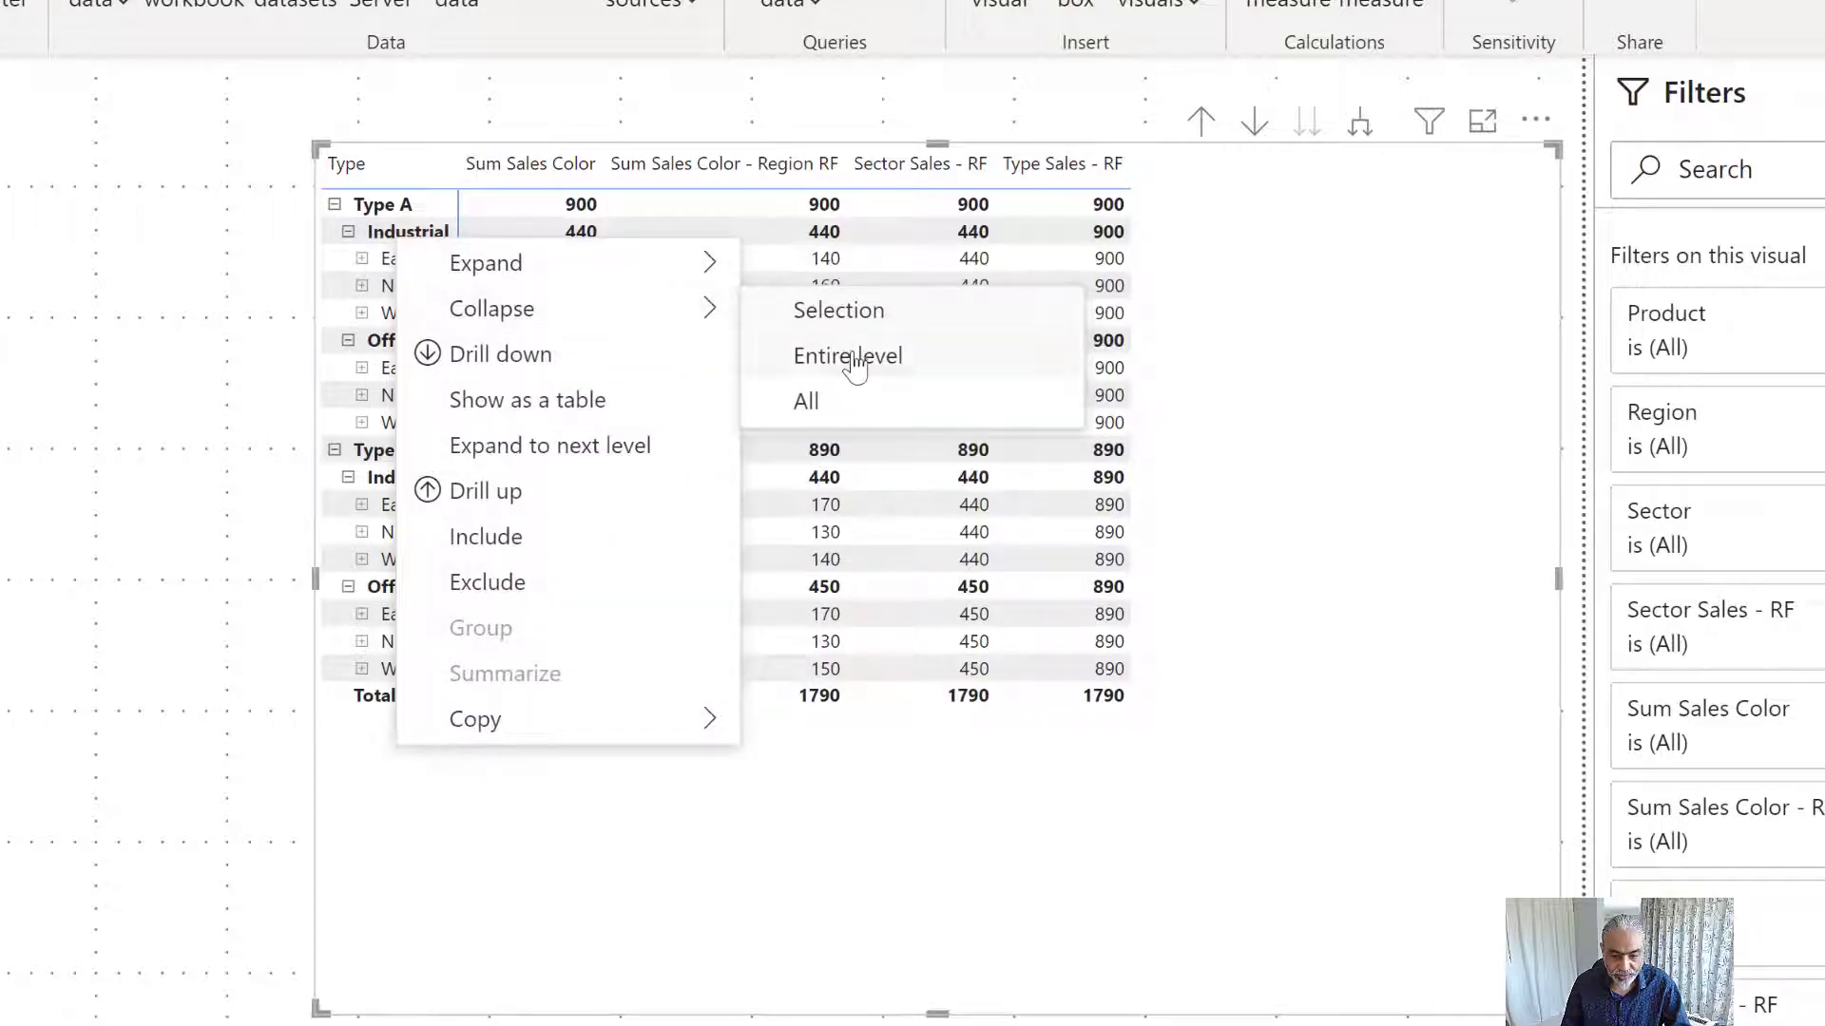
left_click(851, 357)
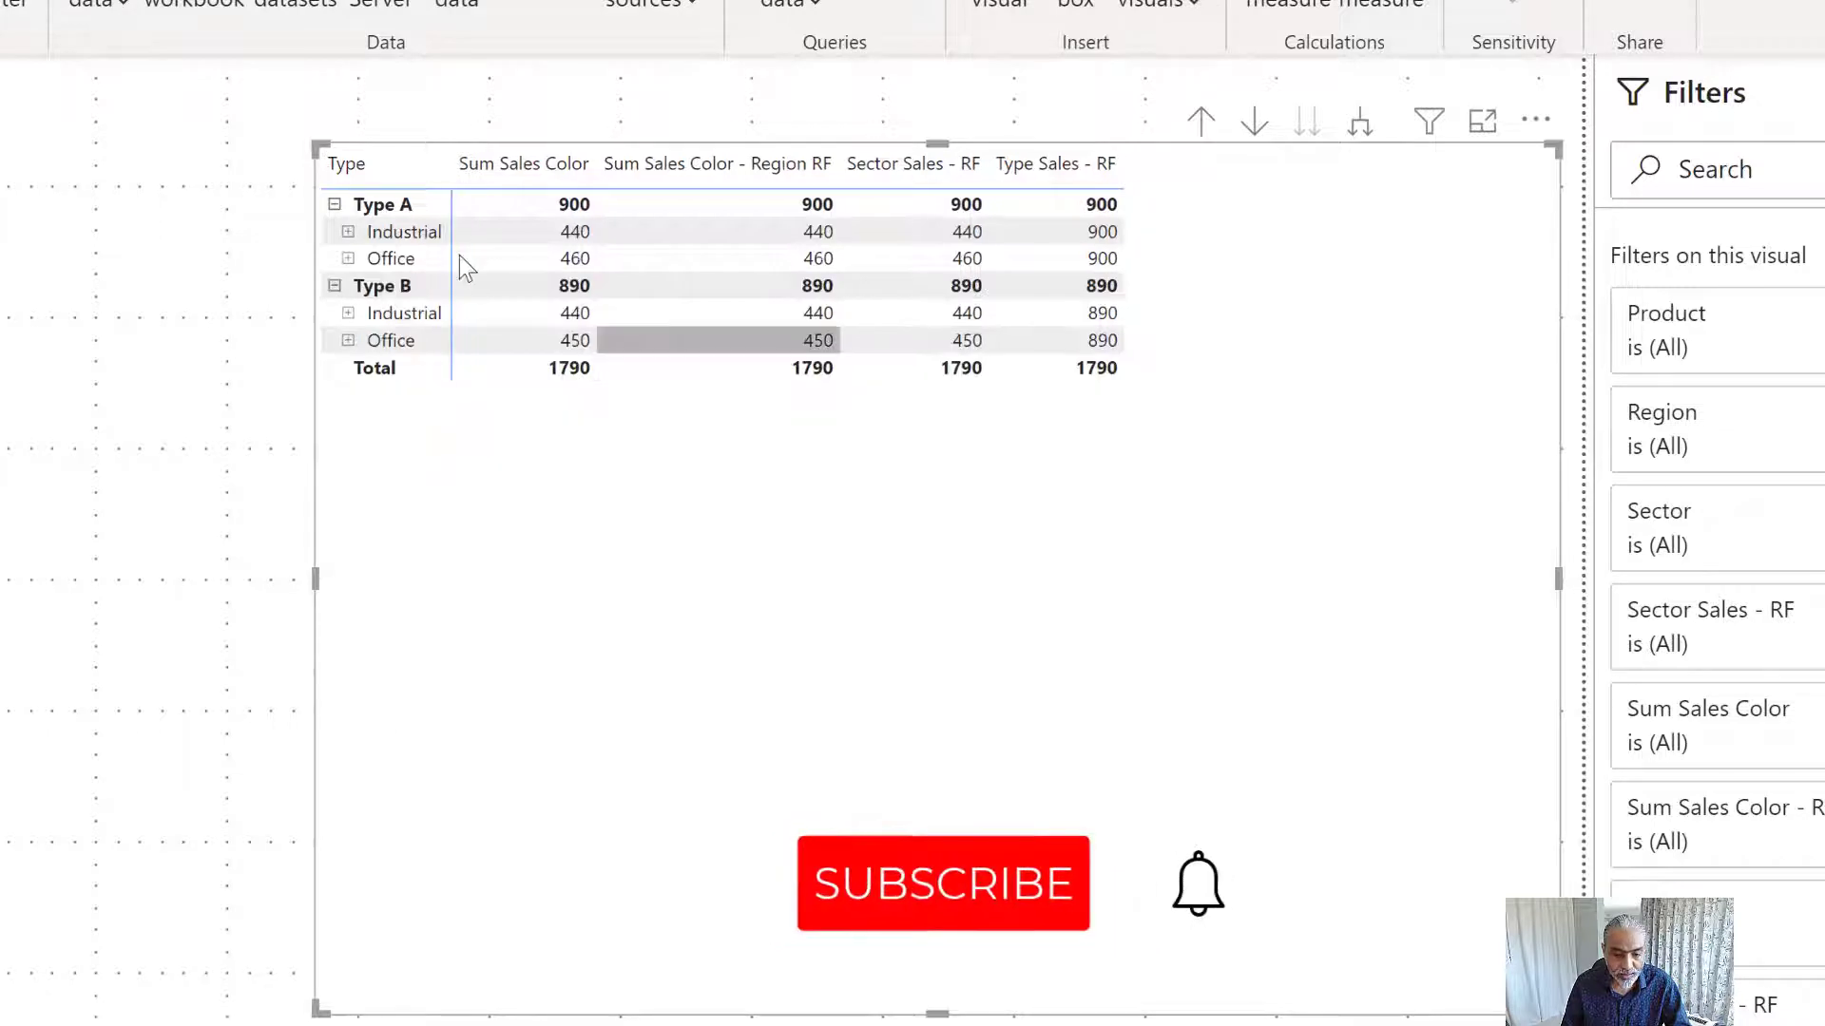
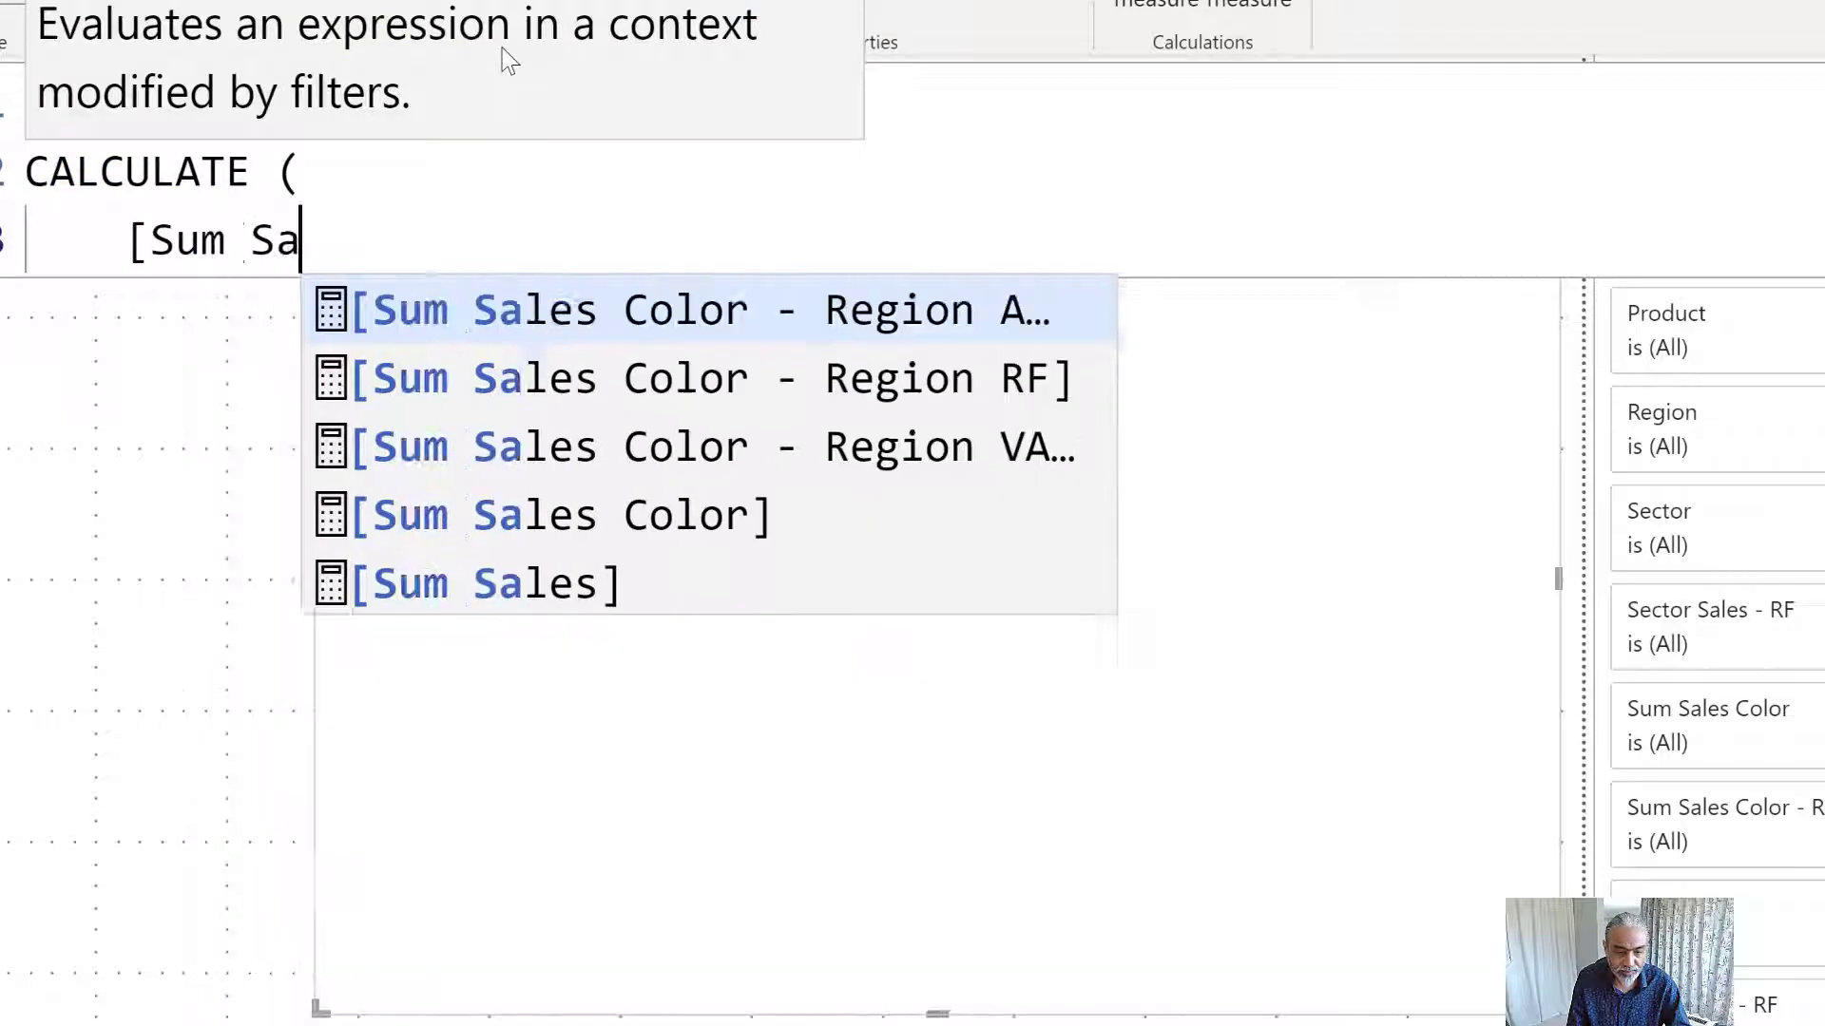
- Use [Sum Sales Color] as the CALCULATE expression in the new measure and start a line for the filter argument
key("Down")
key("Down")
key("Down")
key("Tab")
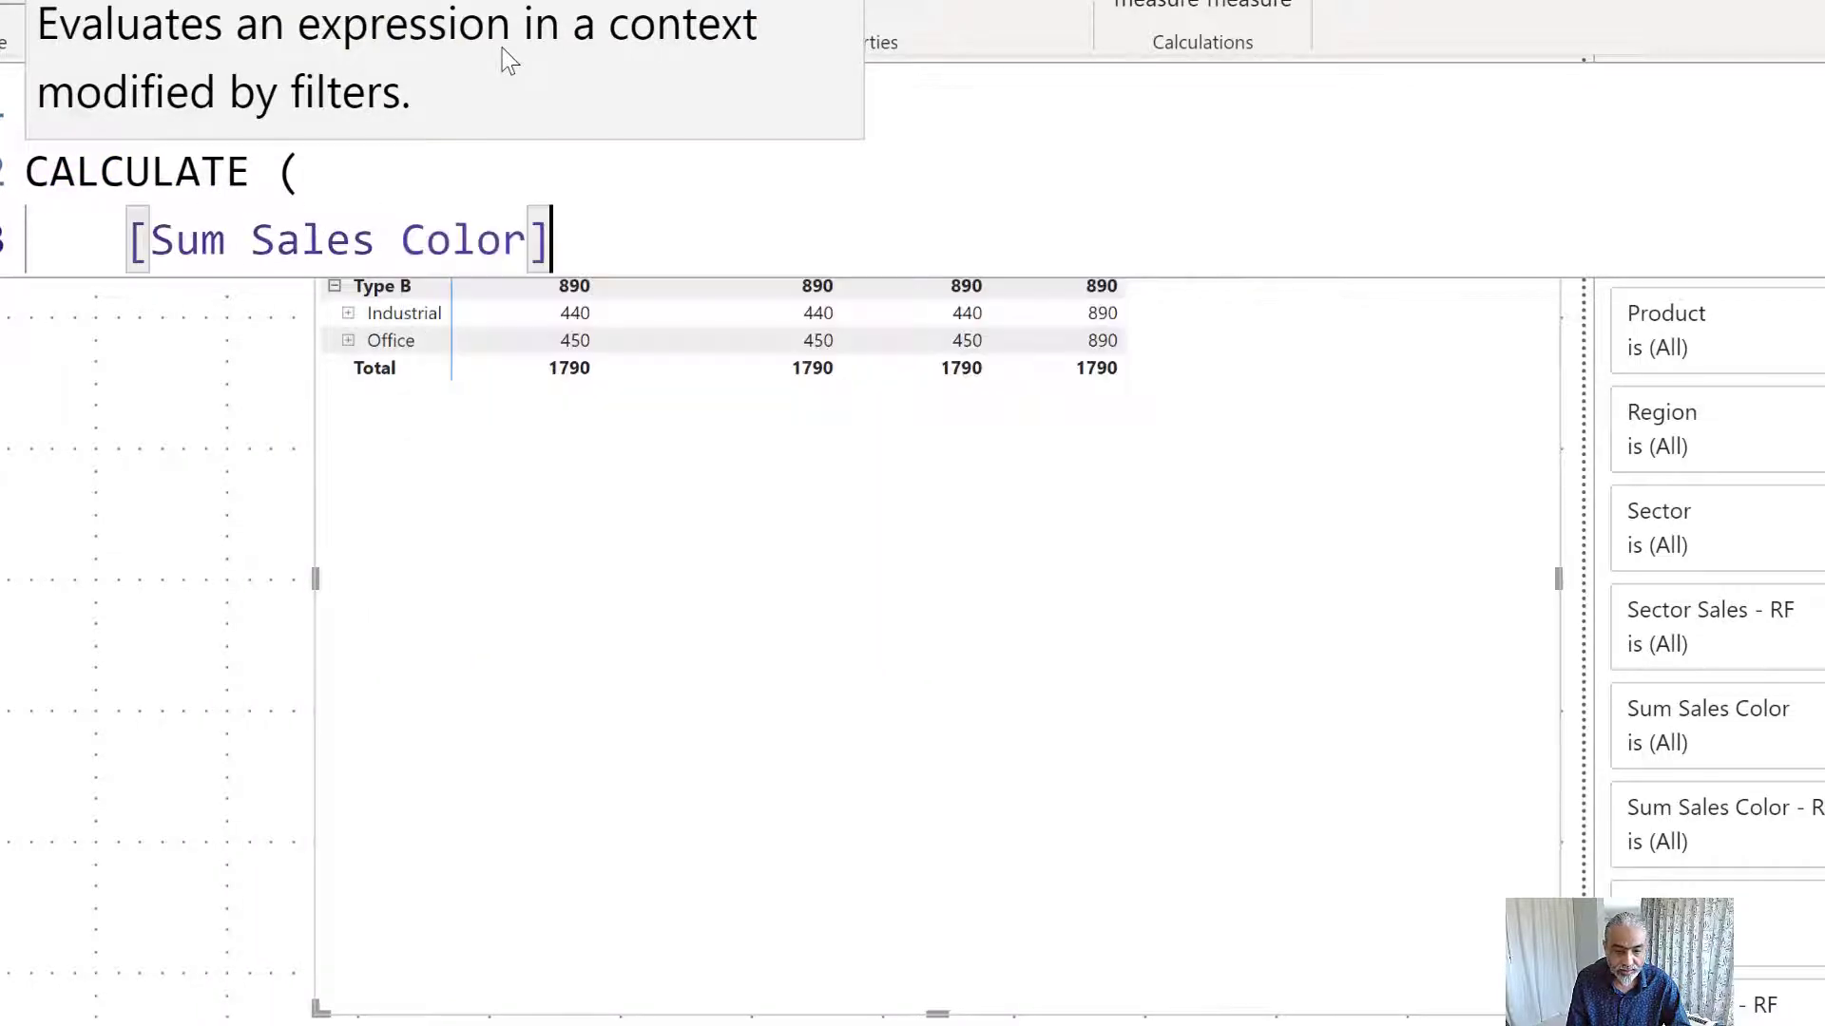
type(",")
key("shift+Return")
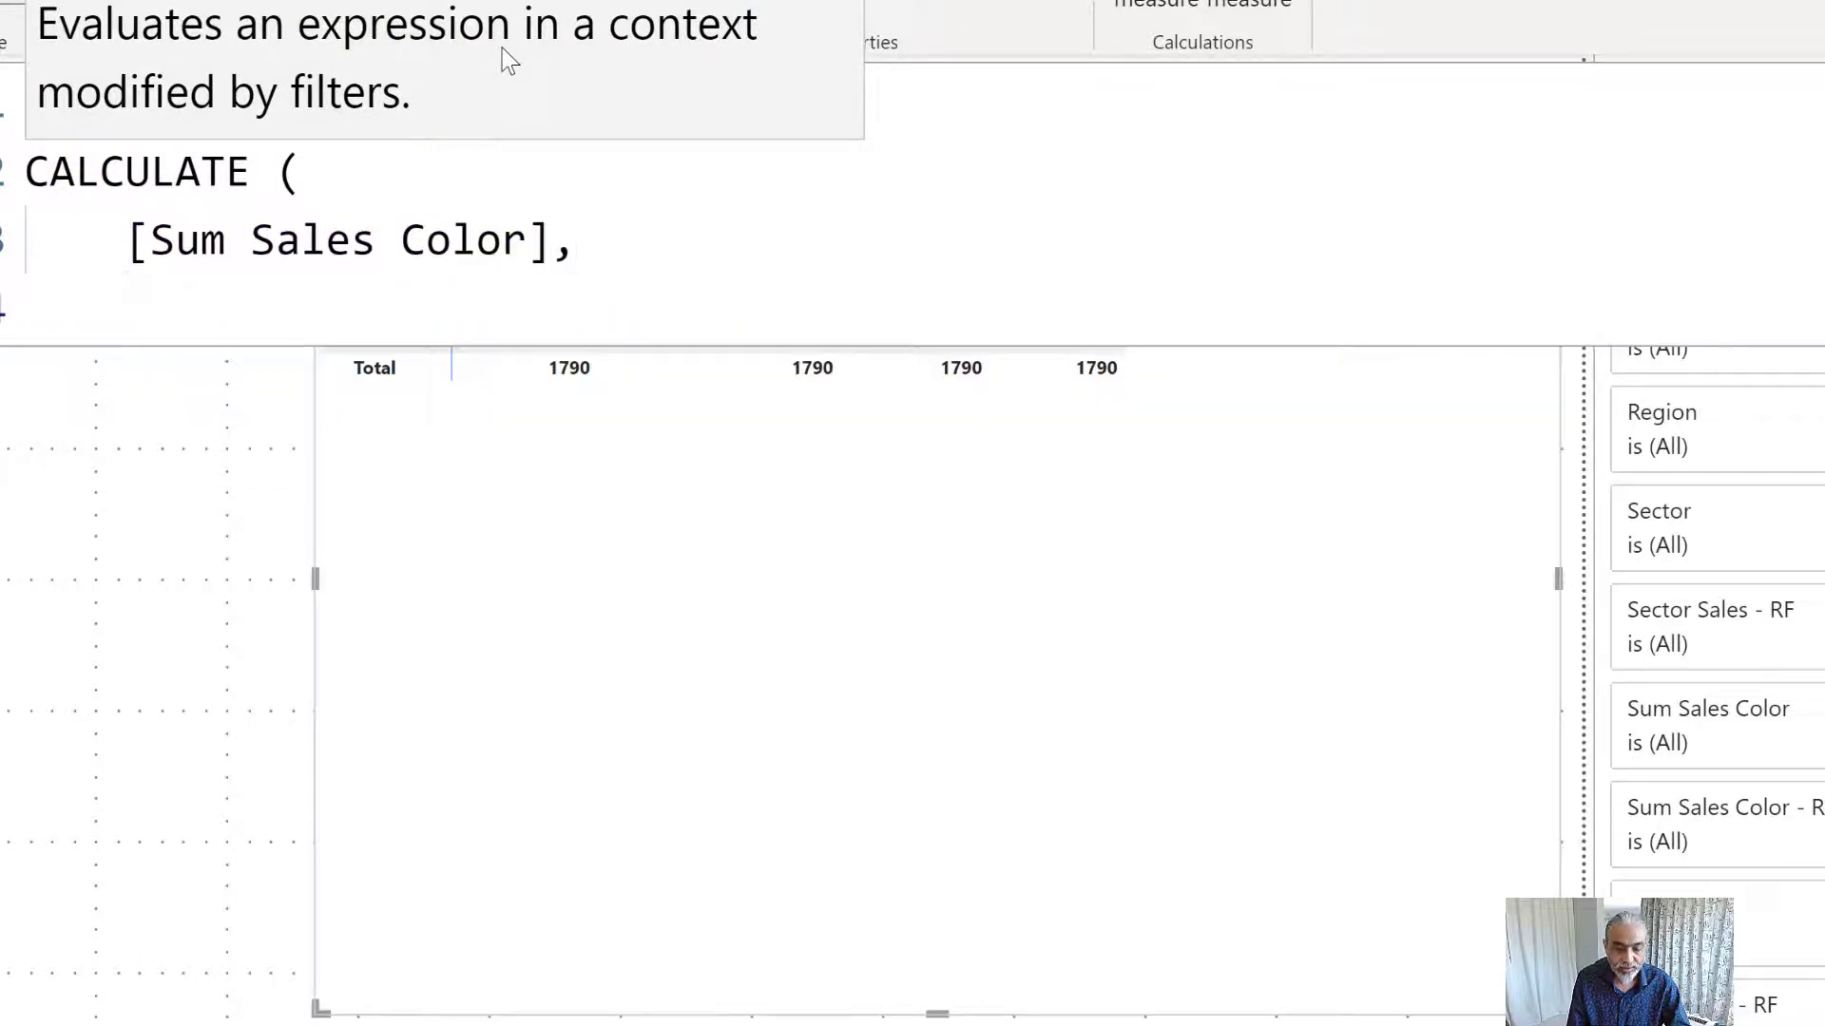
type("REMO")
key("BackSpace")
key("BackSpace")
key("BackSpace")
key("BackSpace")
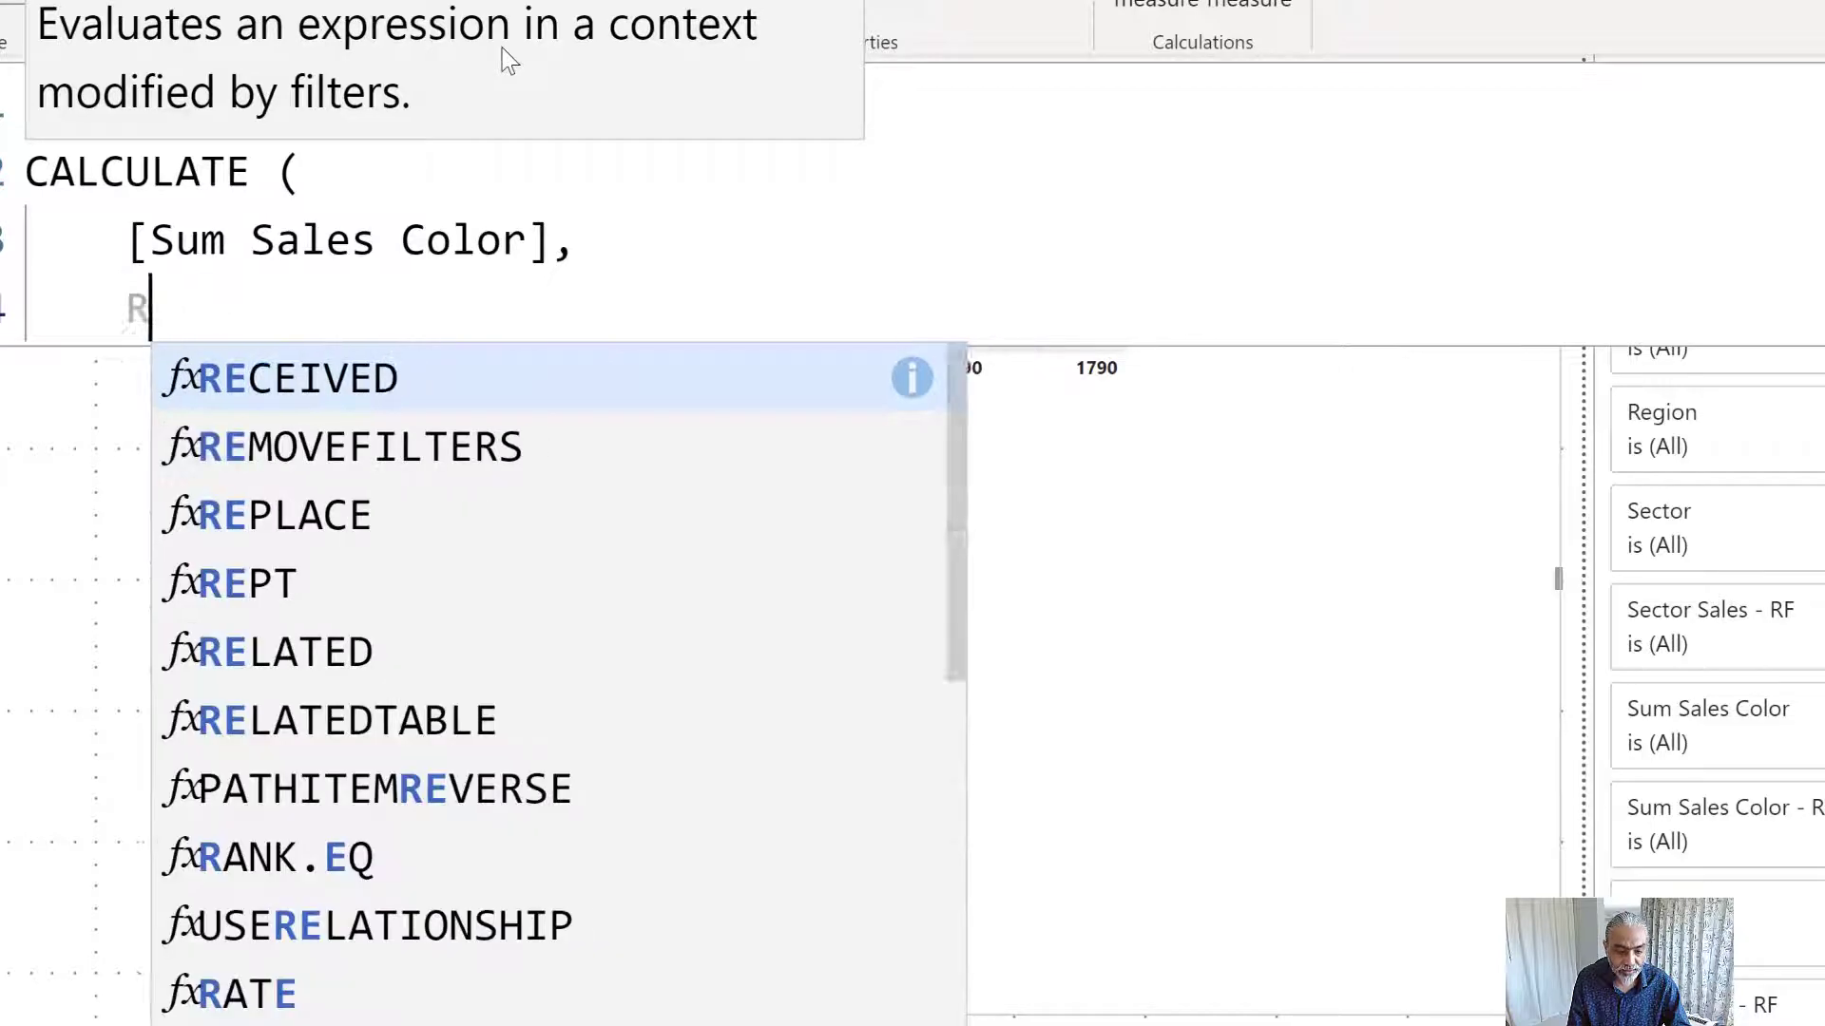
- Complete the Sales - All Selected measure with ALLSELECTED ( 'Product Color' ) as the CALCULATE filter and commit the formula
type("ALLSELECT")
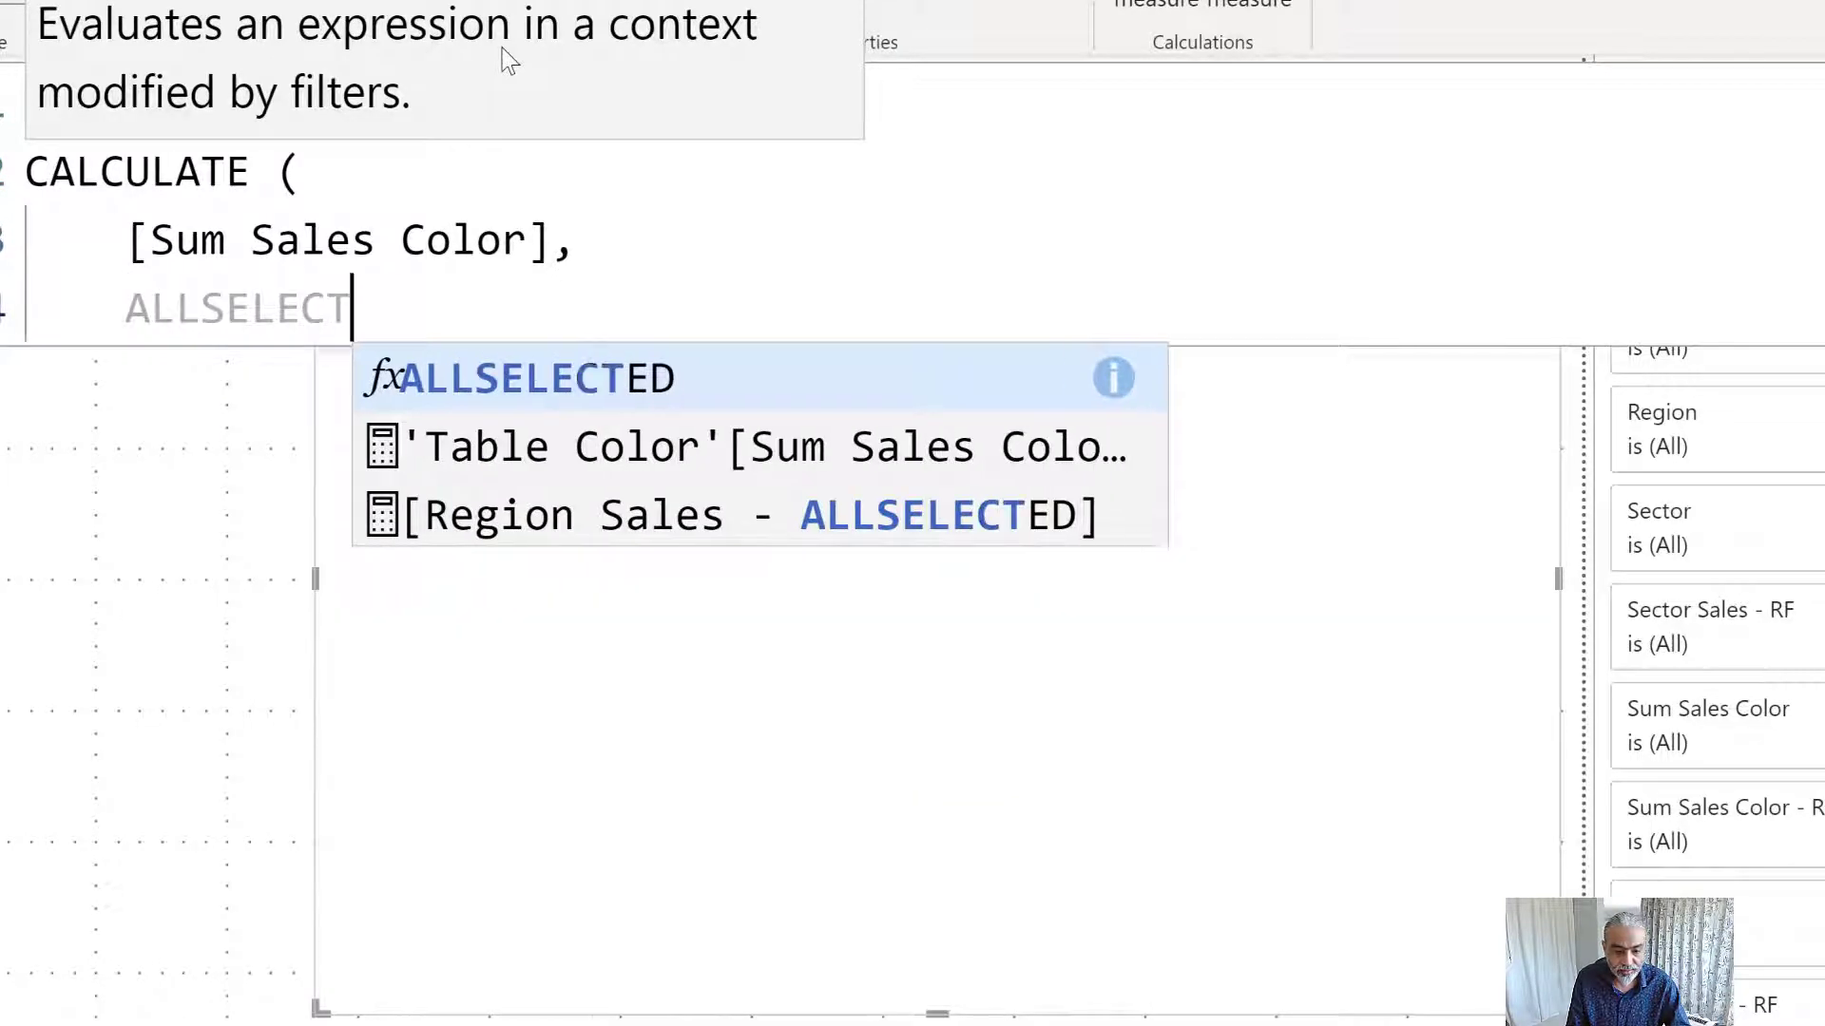
type("ED ( '")
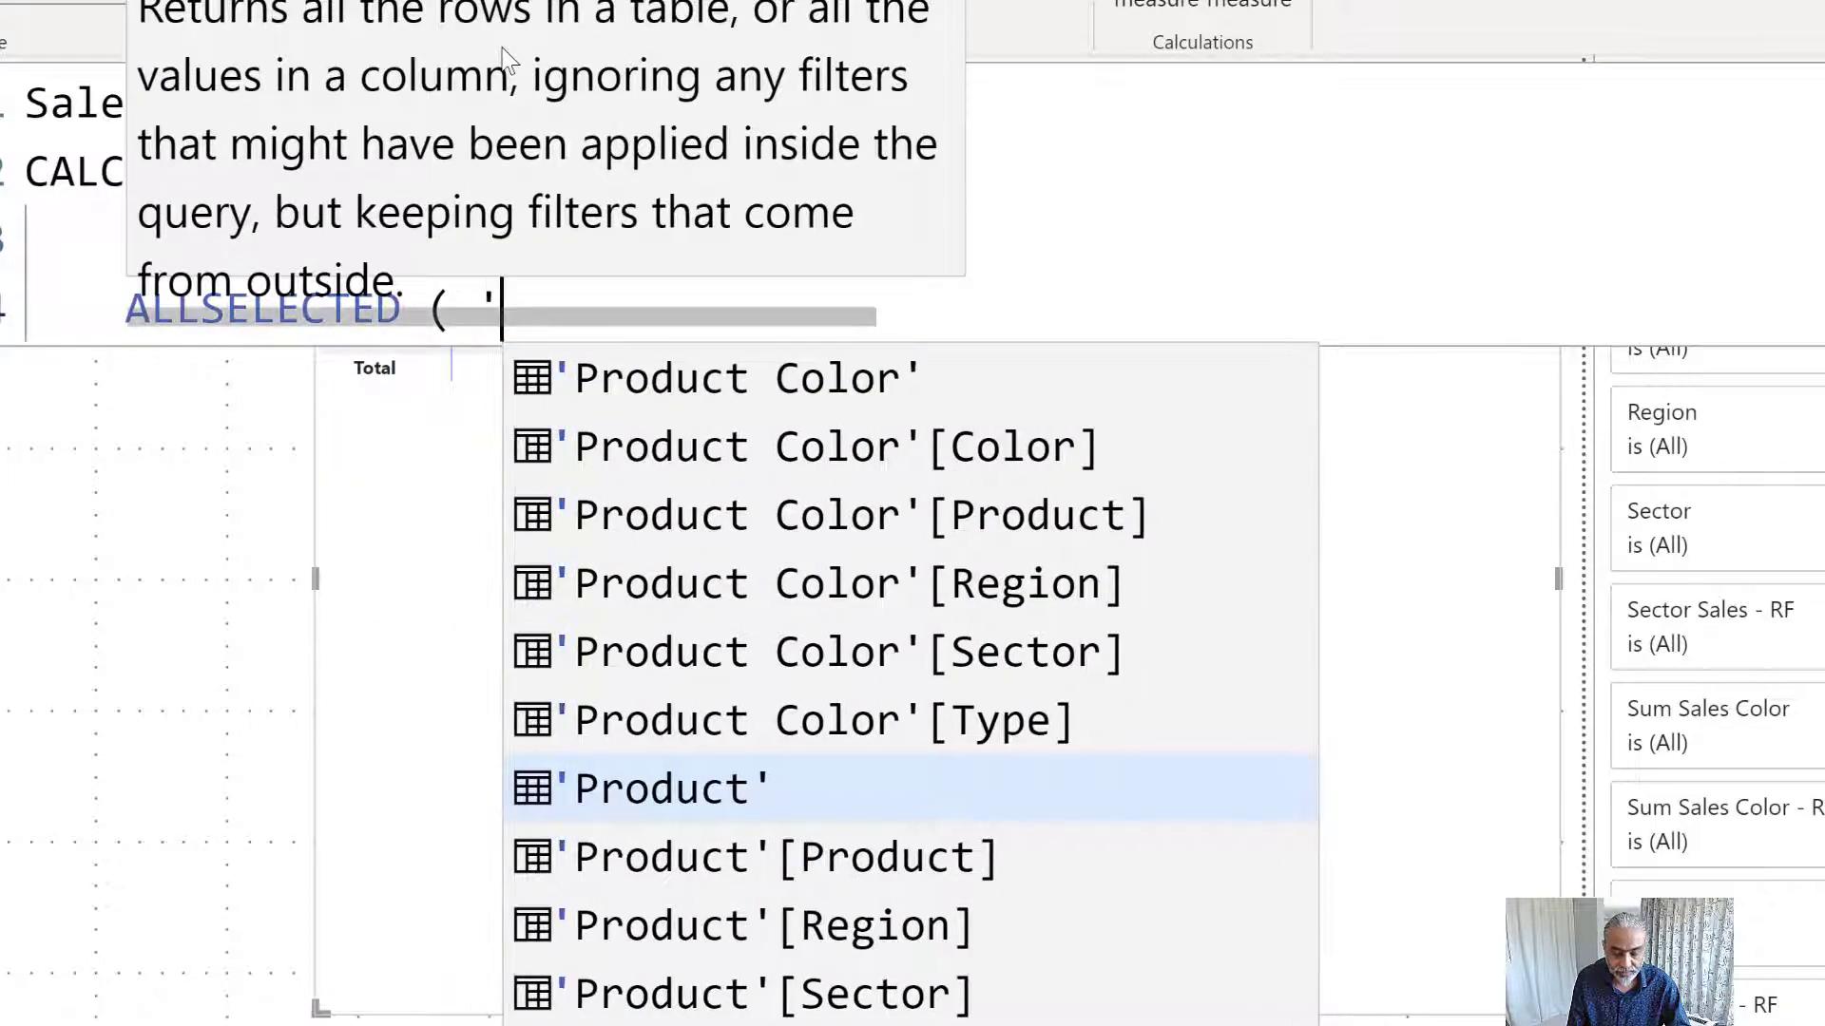
type("Product")
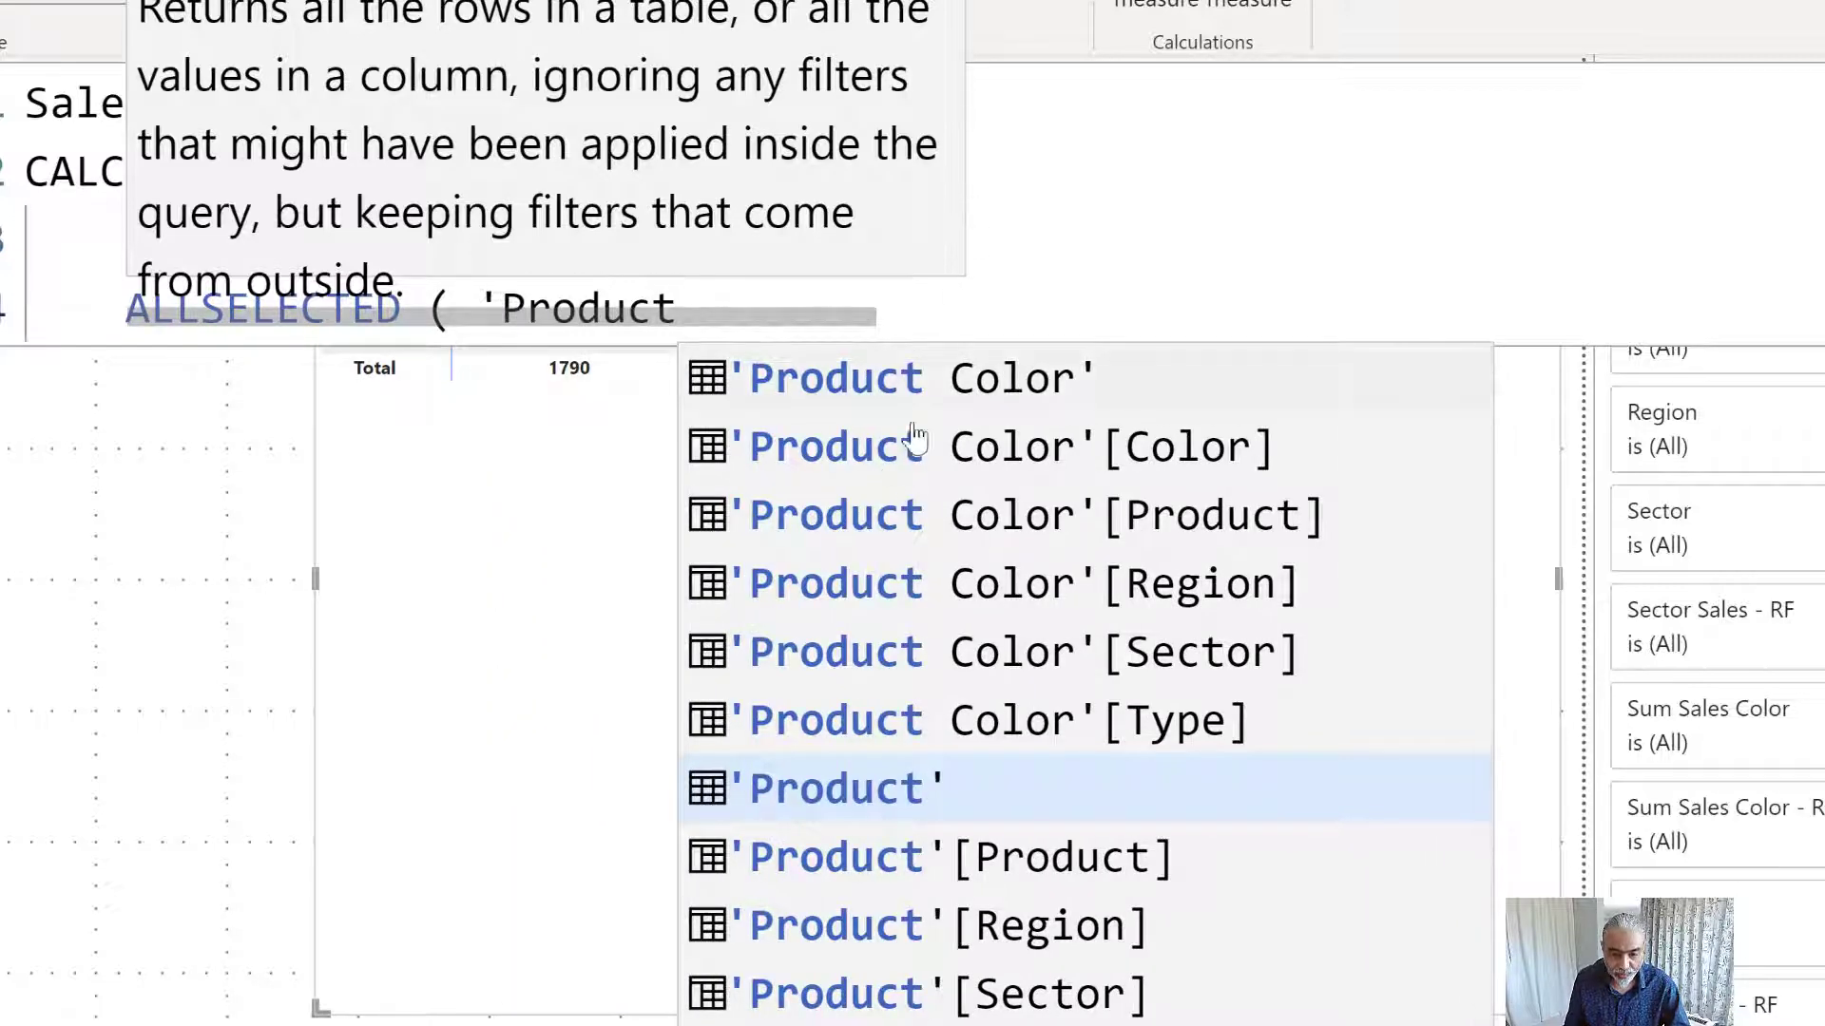
left_click(918, 385)
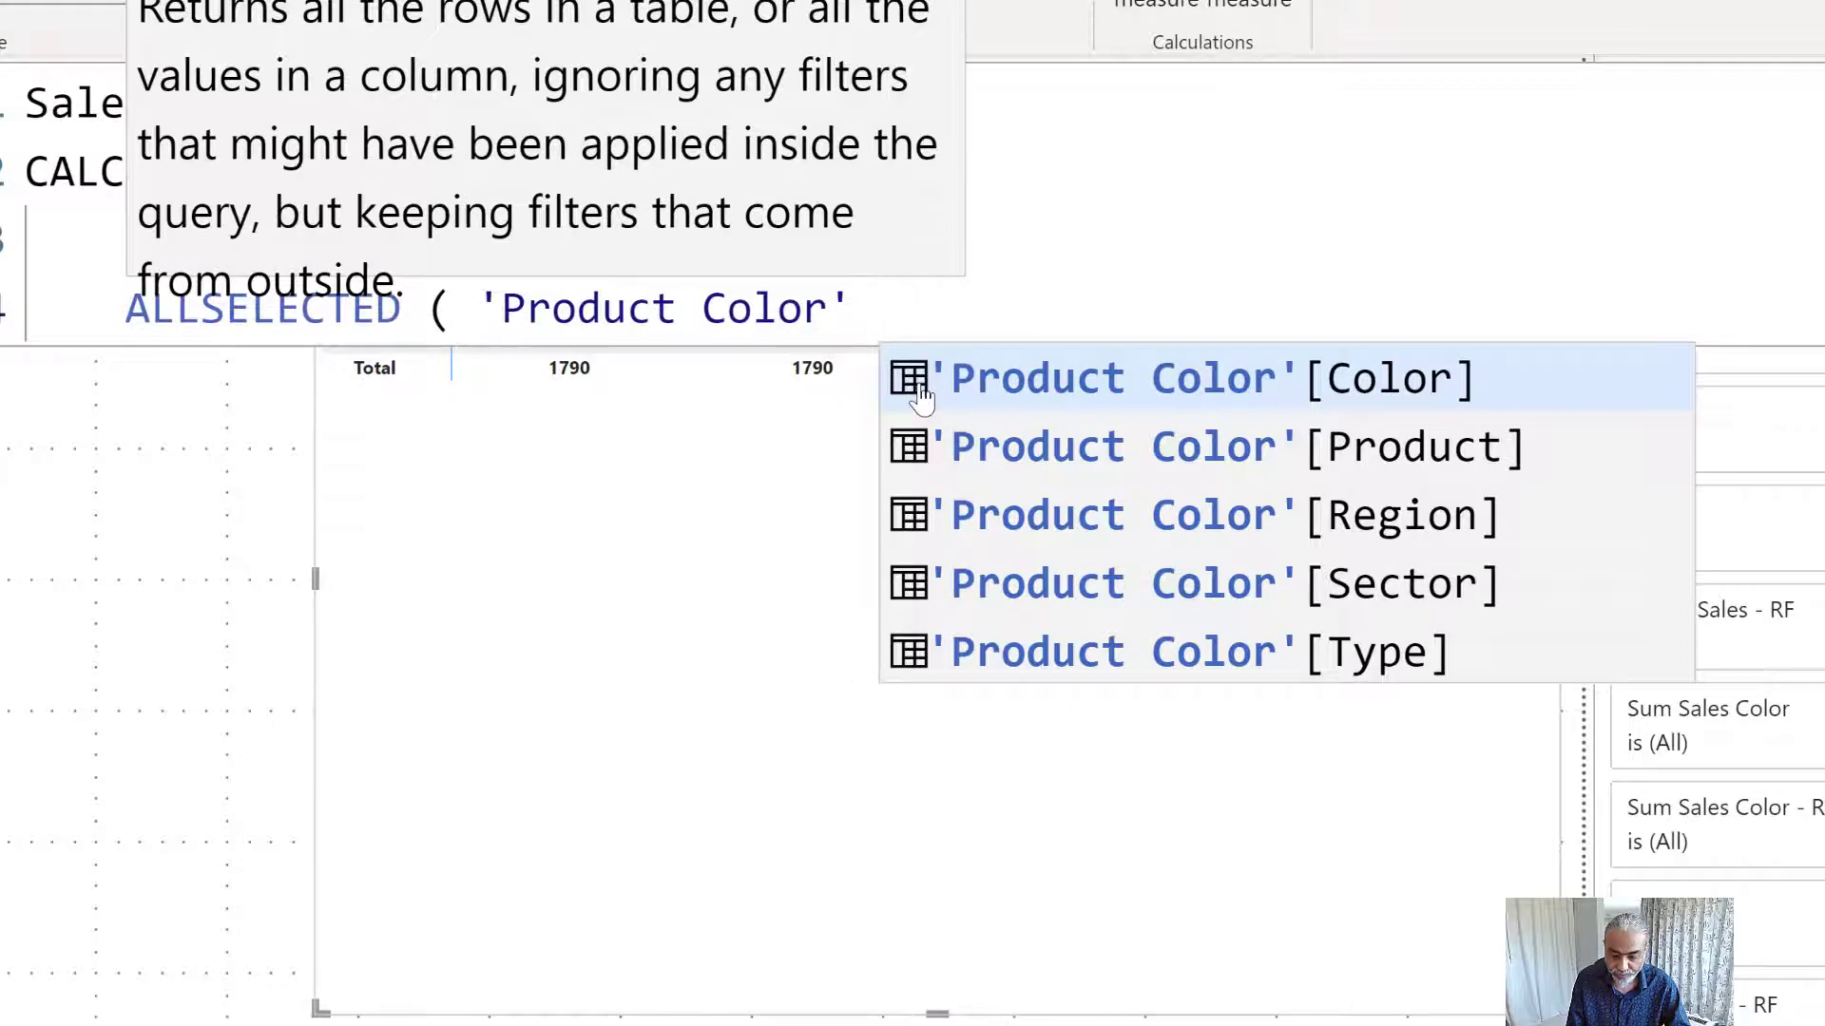
type(")")
key("Return")
type(")")
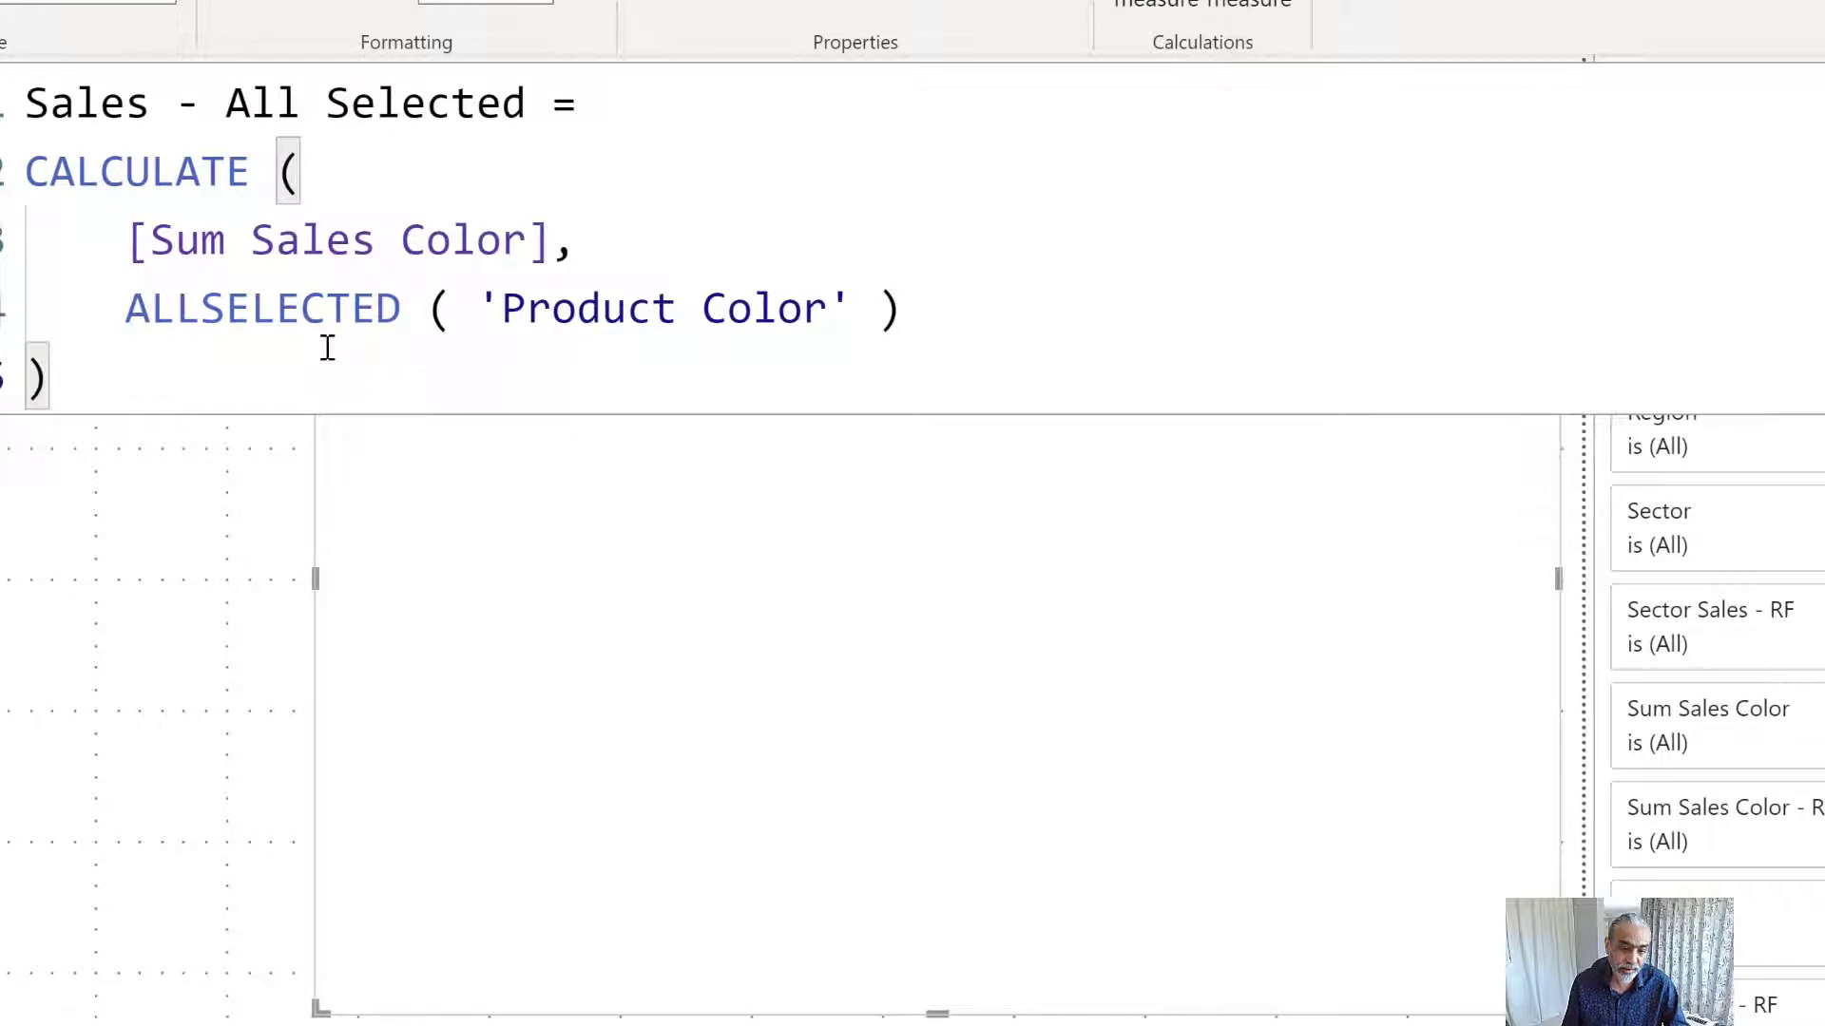
left_click(304, 311)
double_click(306, 311)
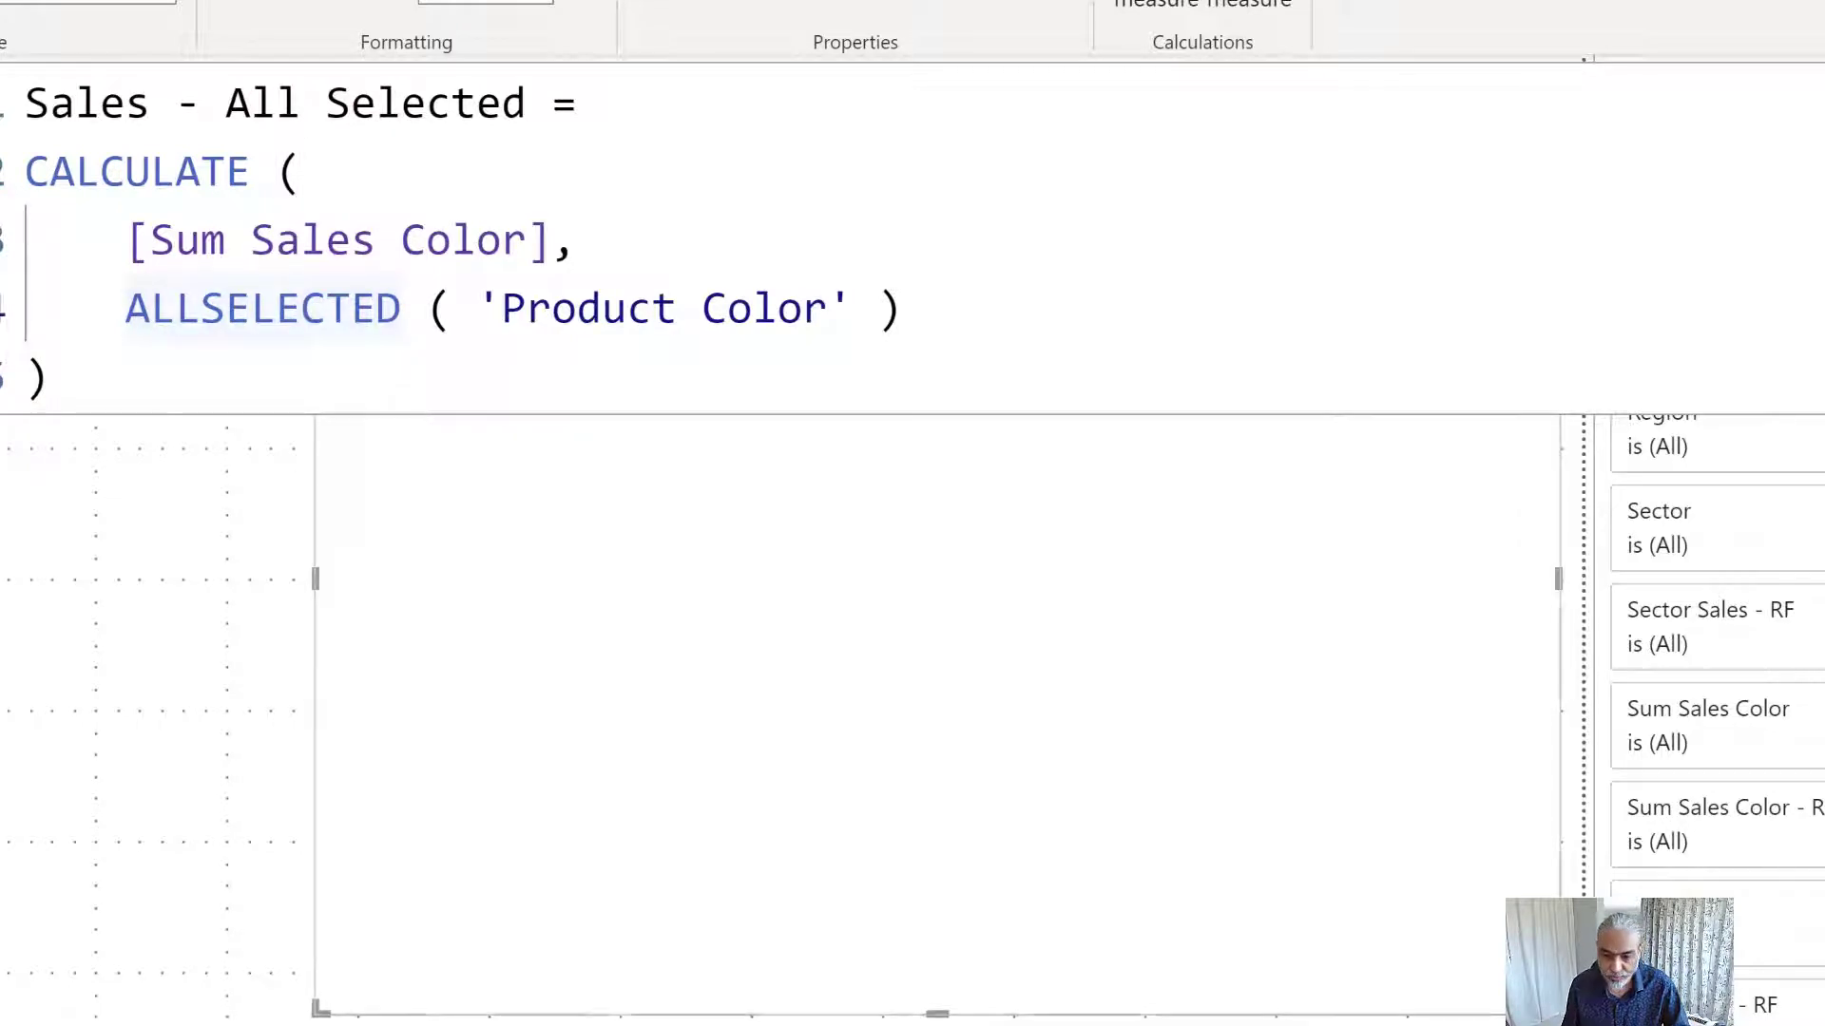
key("Return")
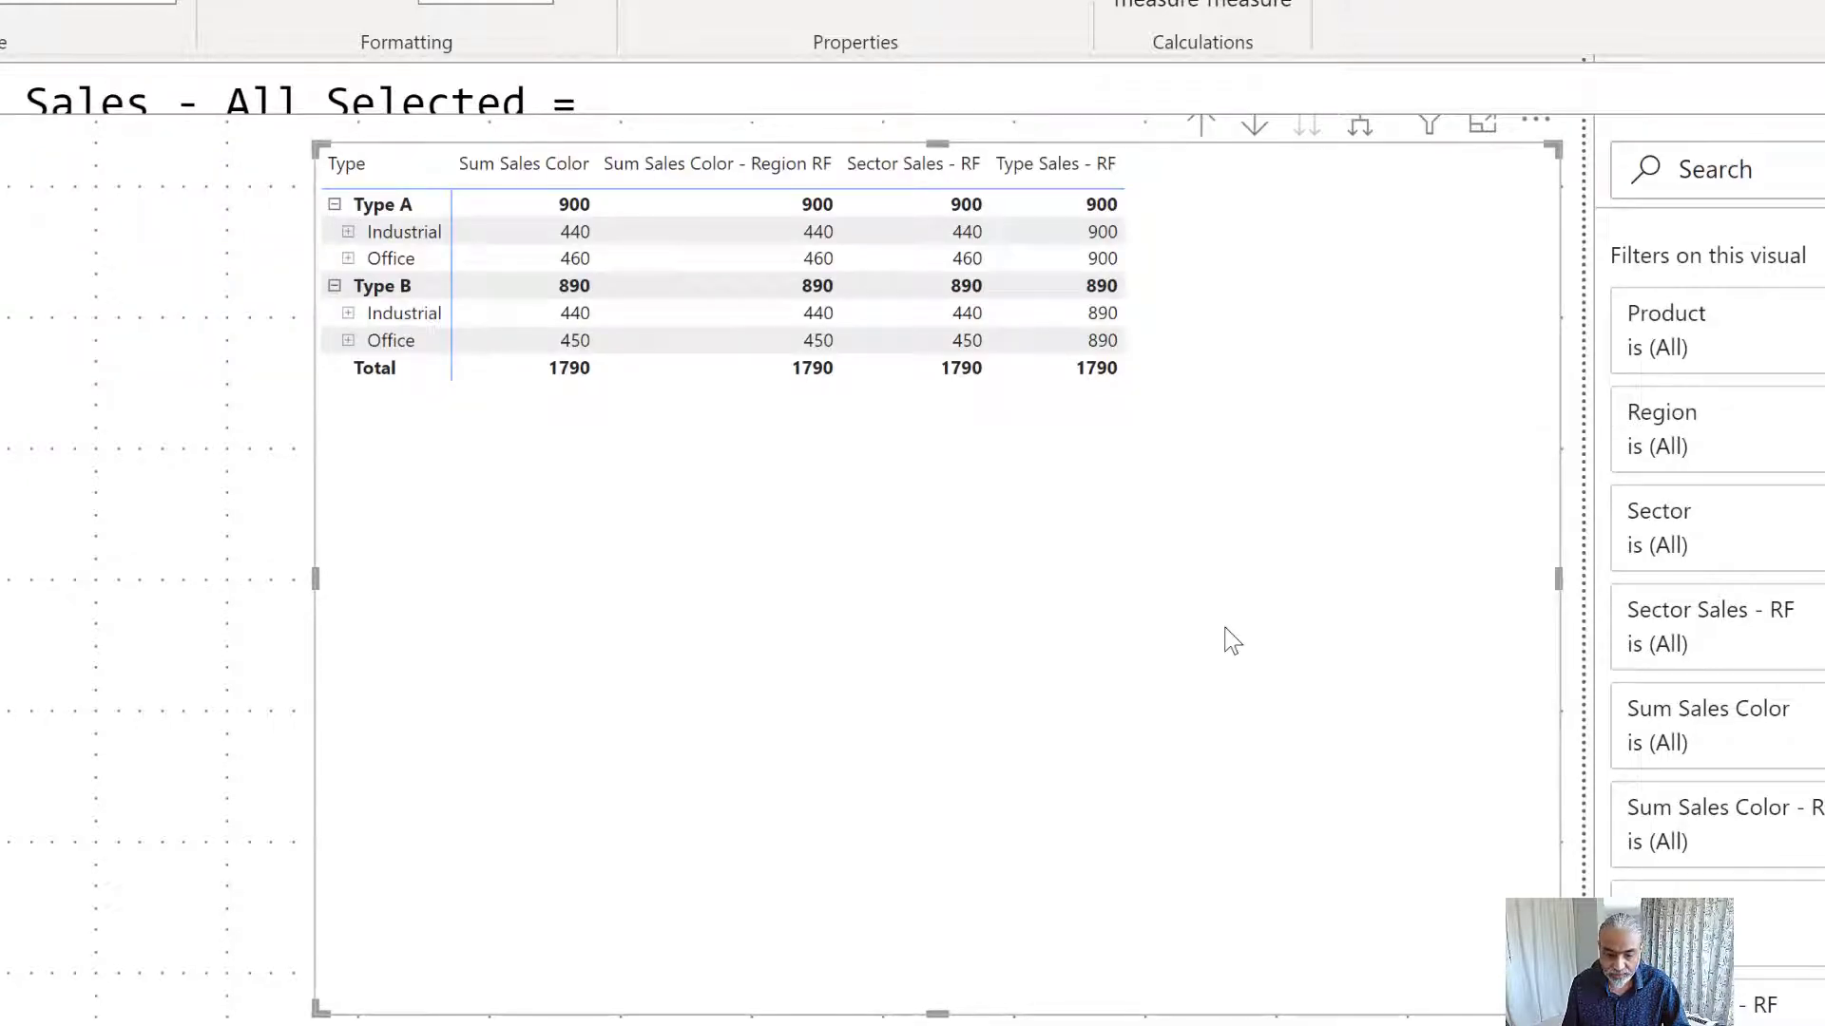
- Add the Sales - All Selected measure to the matrix and collapse the entire type level to hide the sectors
left_click_drag(1365, 615, 1121, 534)
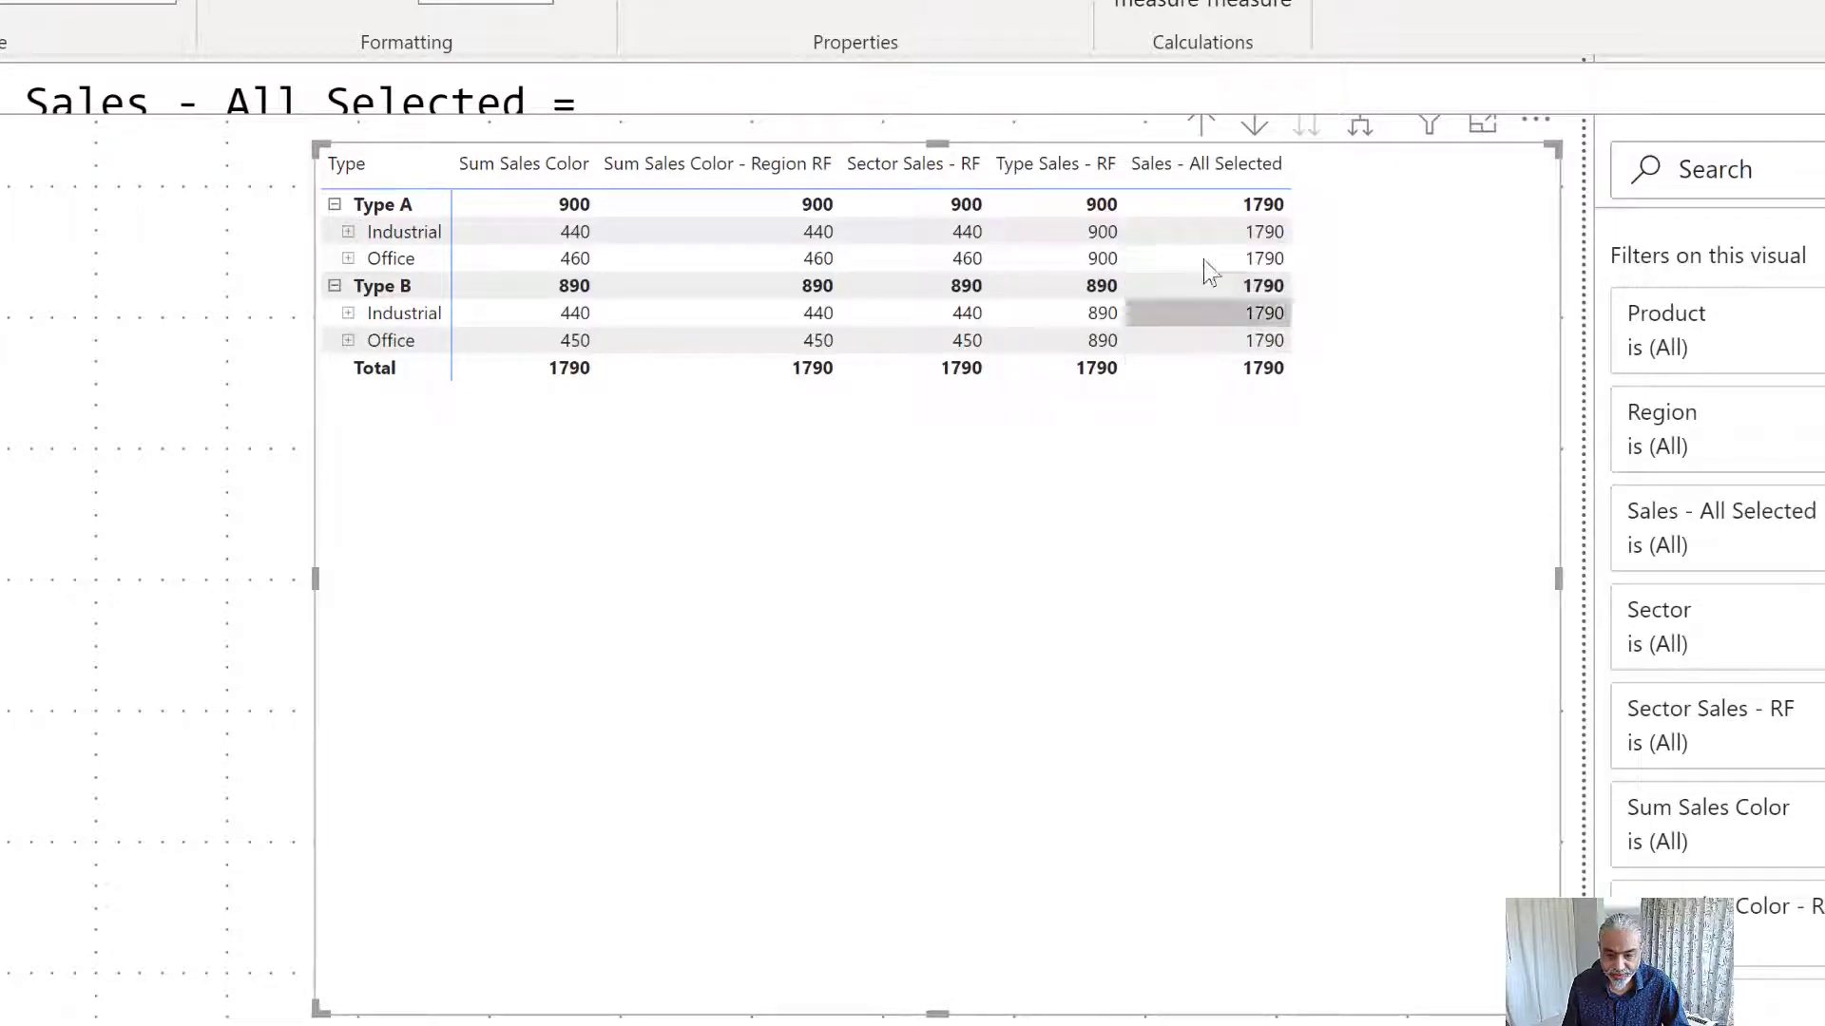
right_click(401, 203)
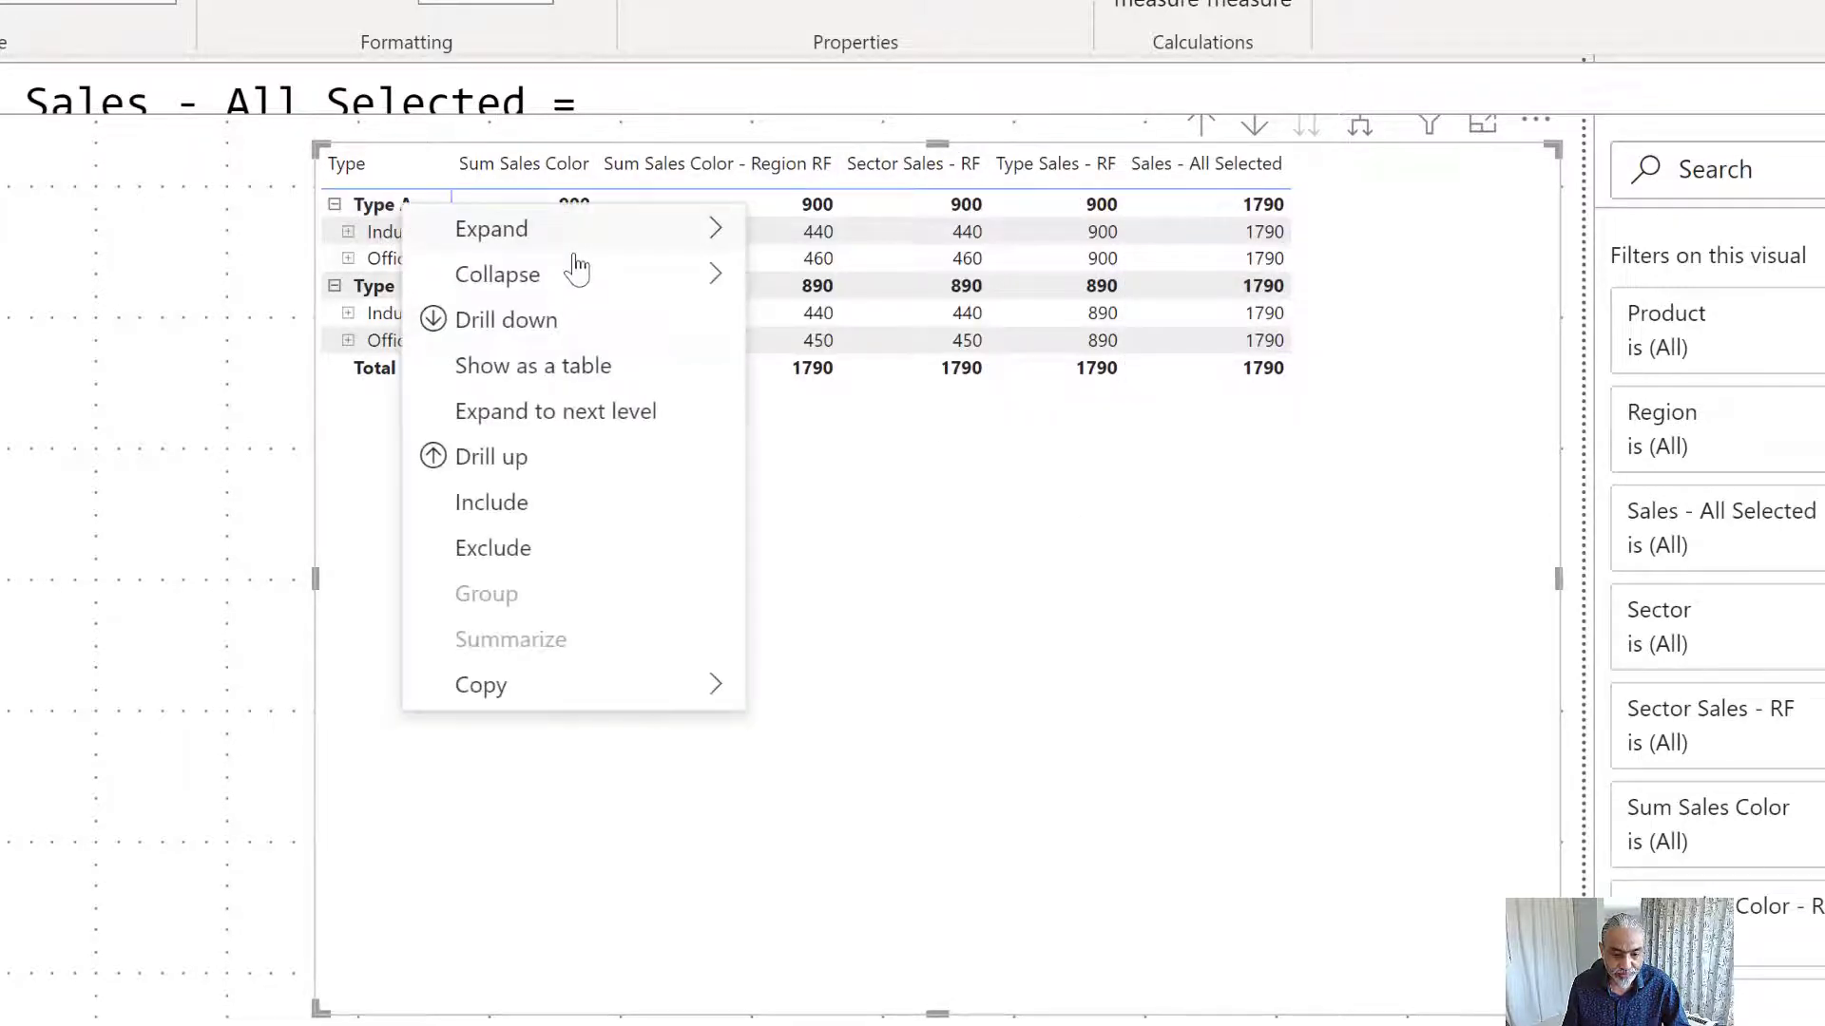
mouse_move(581, 281)
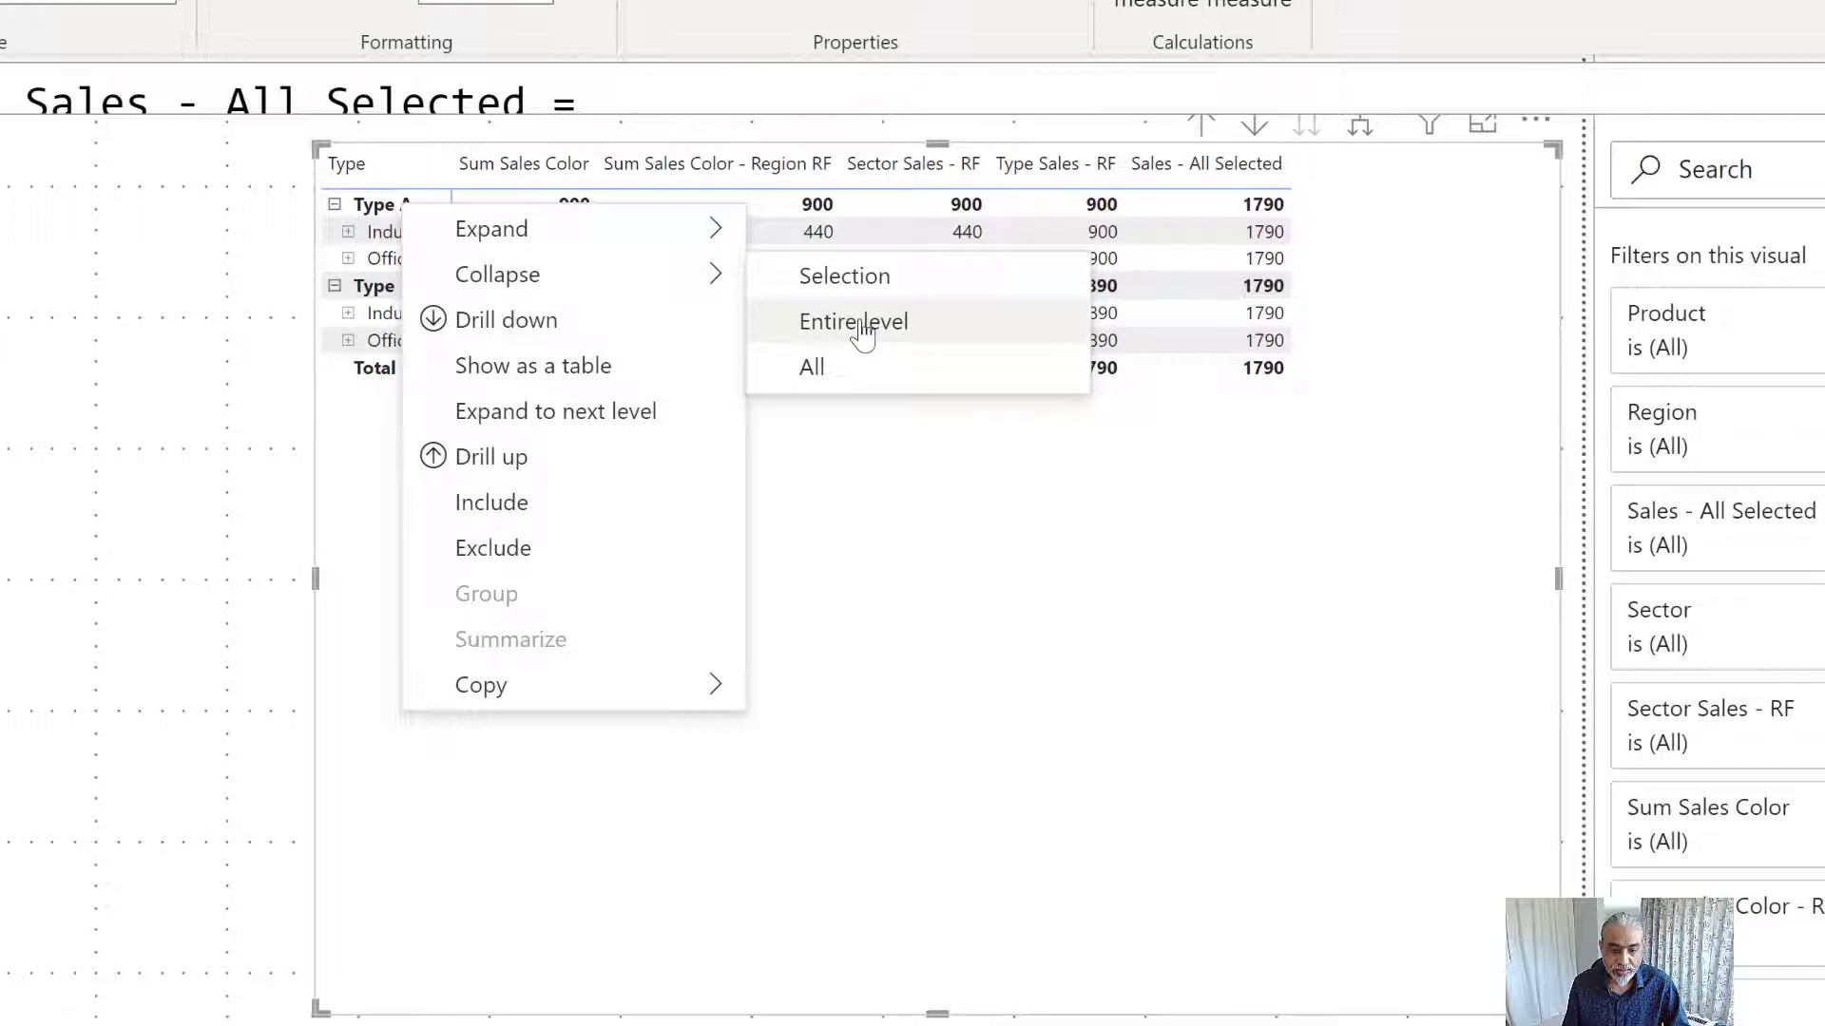
left_click(859, 323)
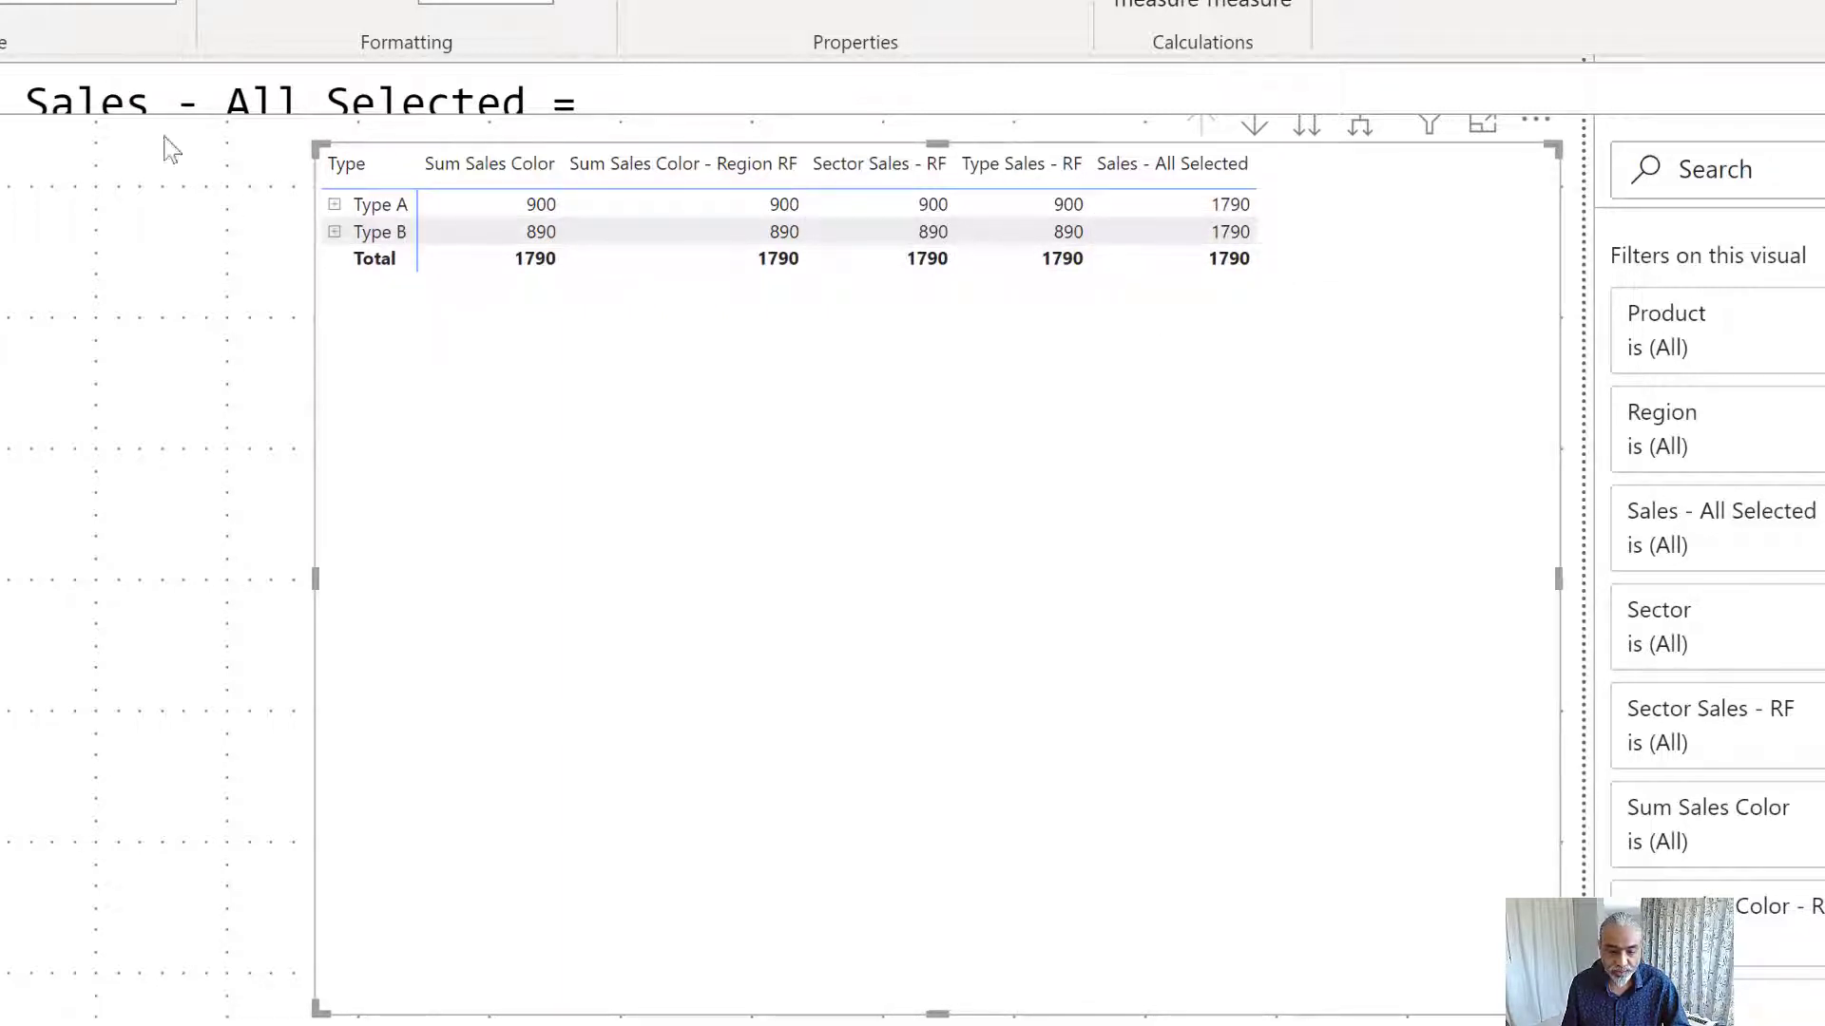
left_click(755, 231)
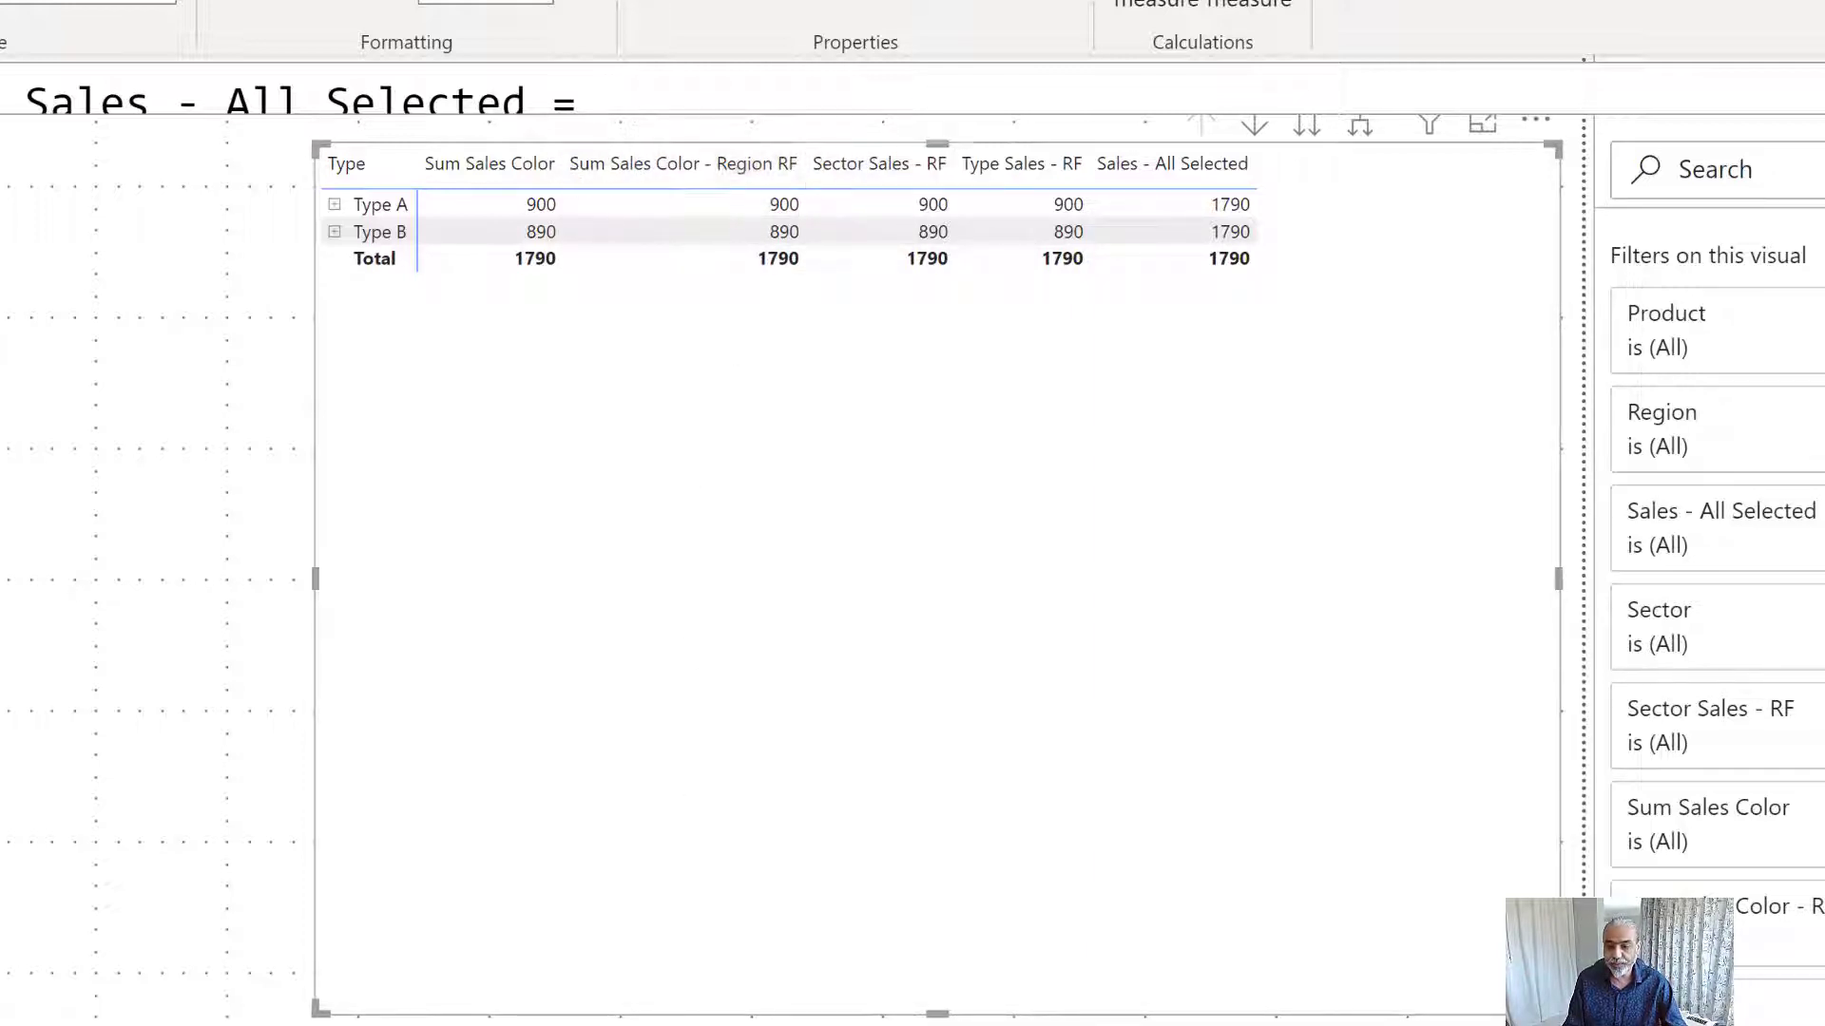
- Swap the matrix's subtotal measures for % of Parent beside Sum Sales Color and expand the rows down to individual products
left_click_drag(1568, 346, 1250, 380)
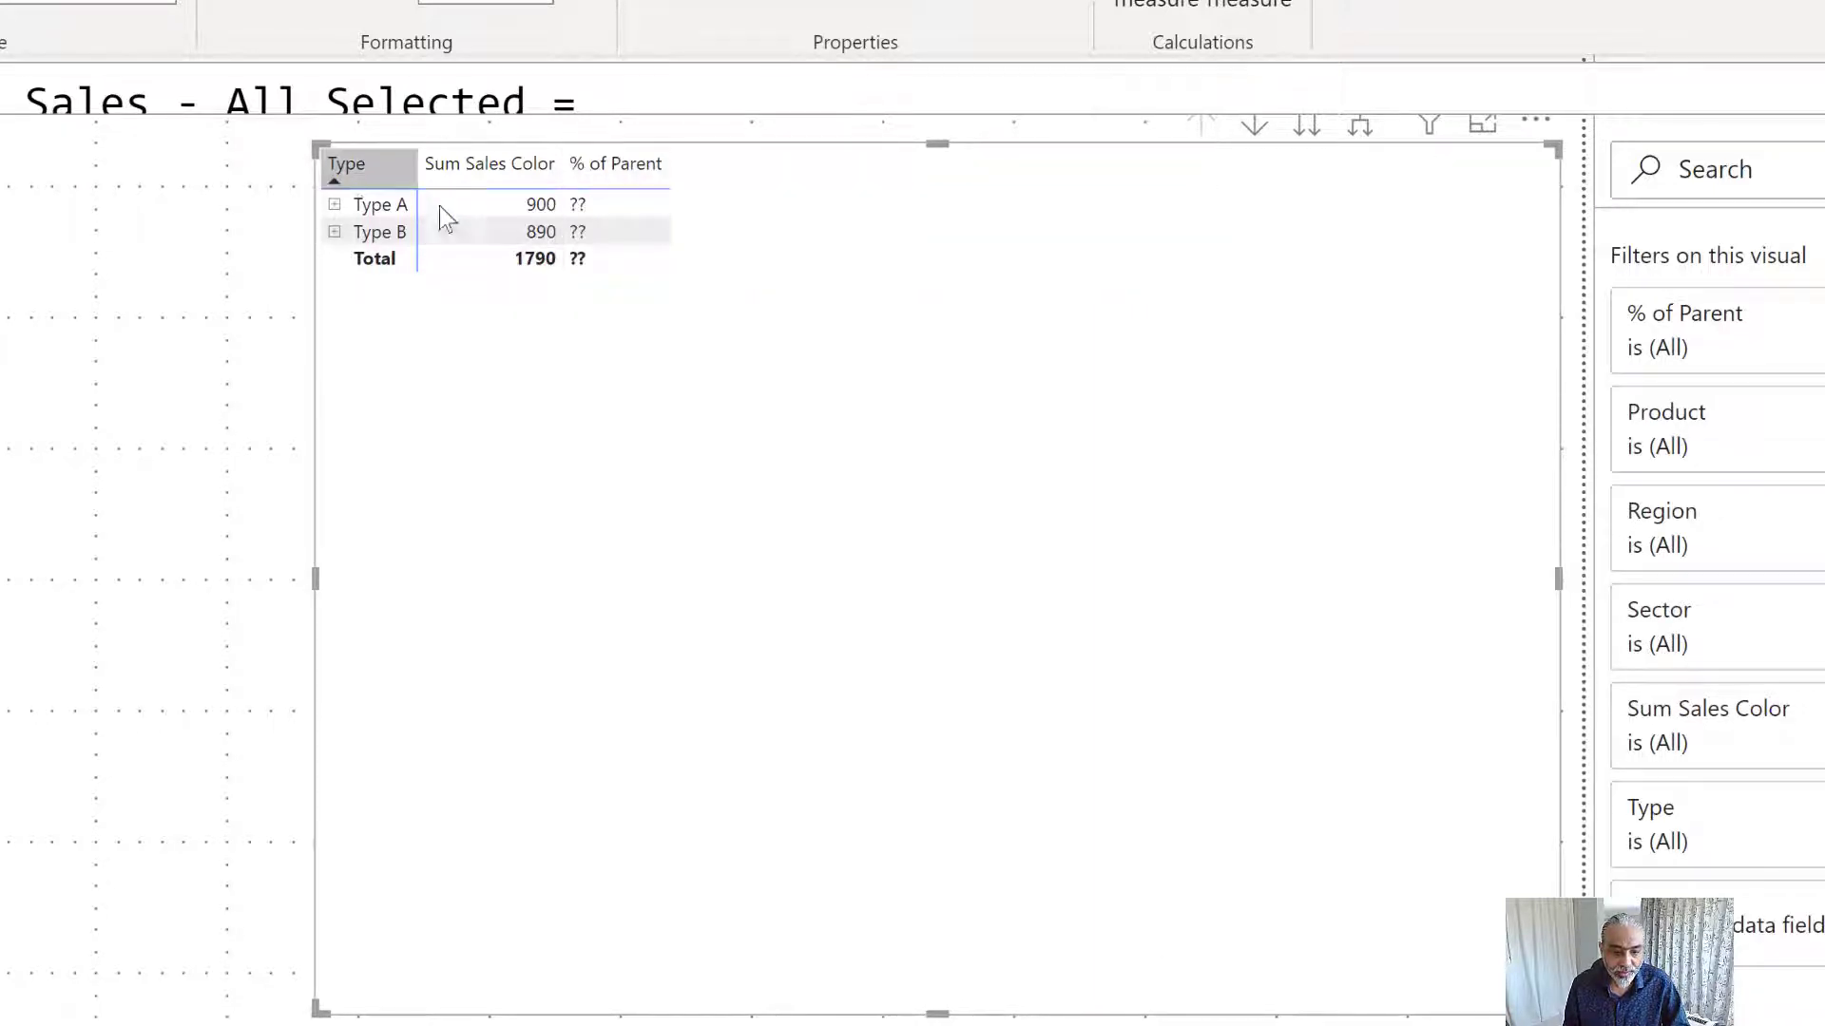
left_click(1358, 133)
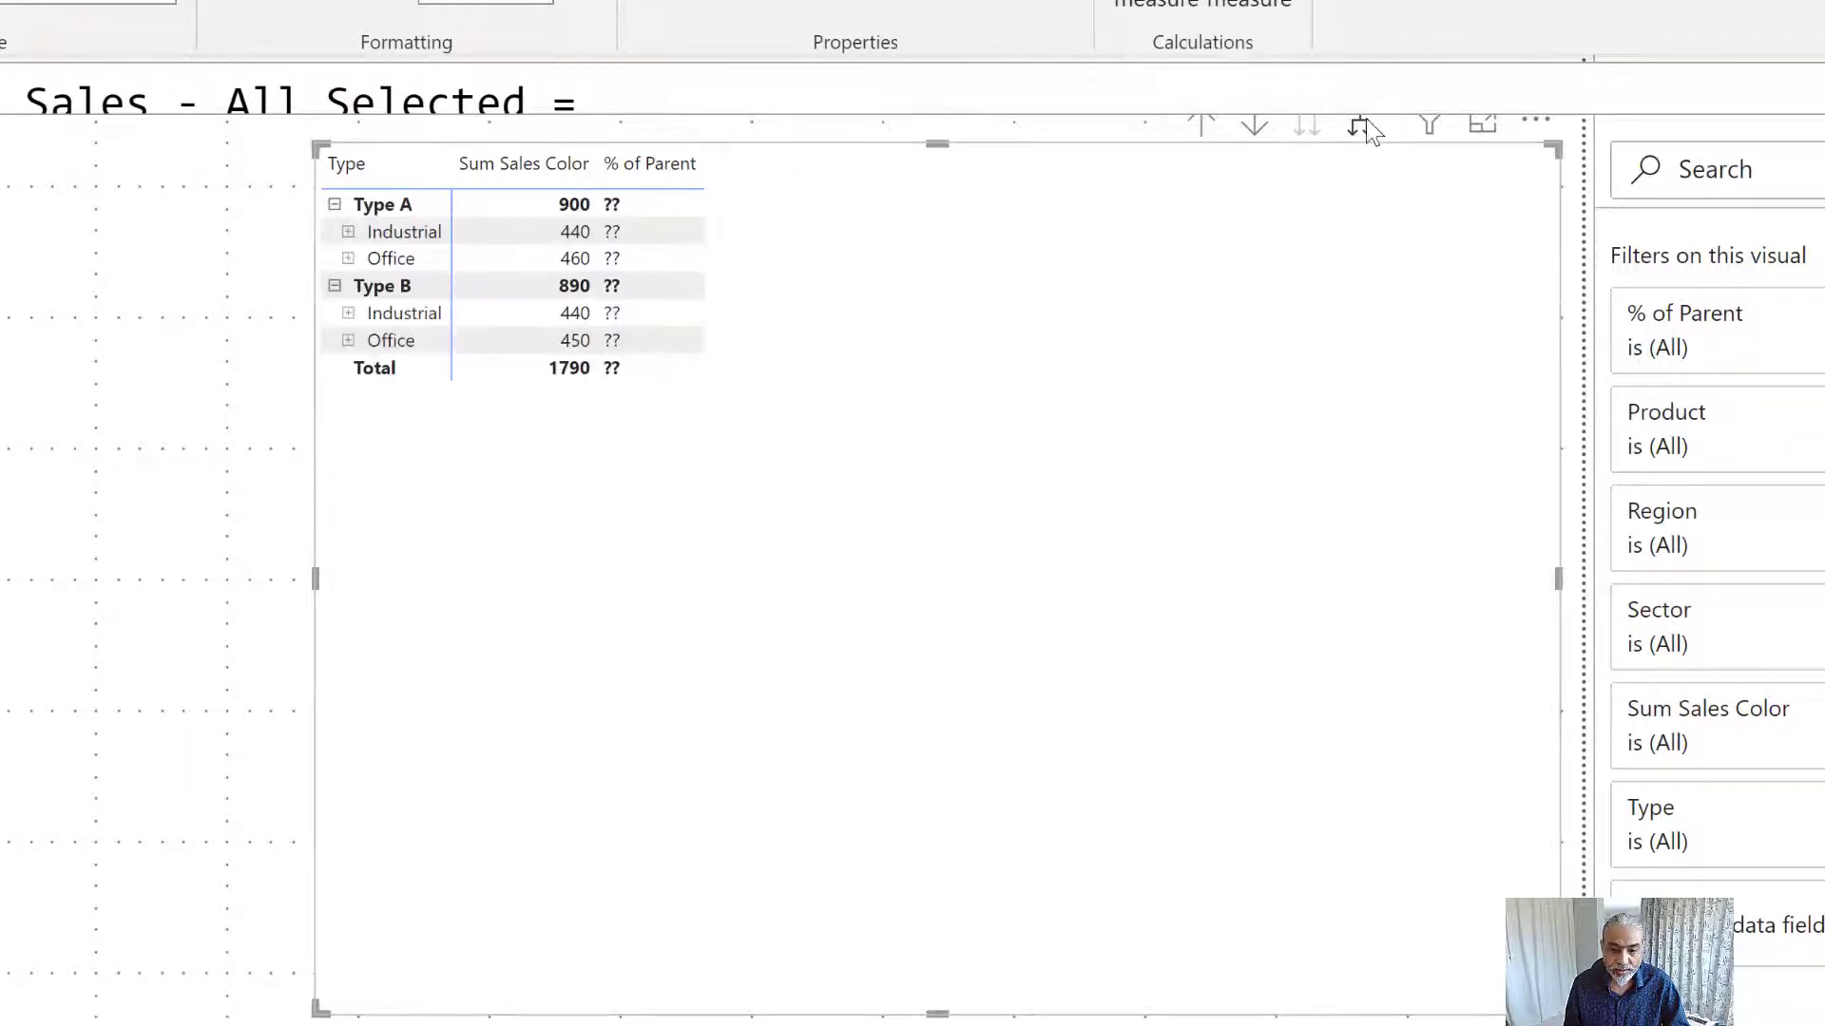
left_click(1359, 133)
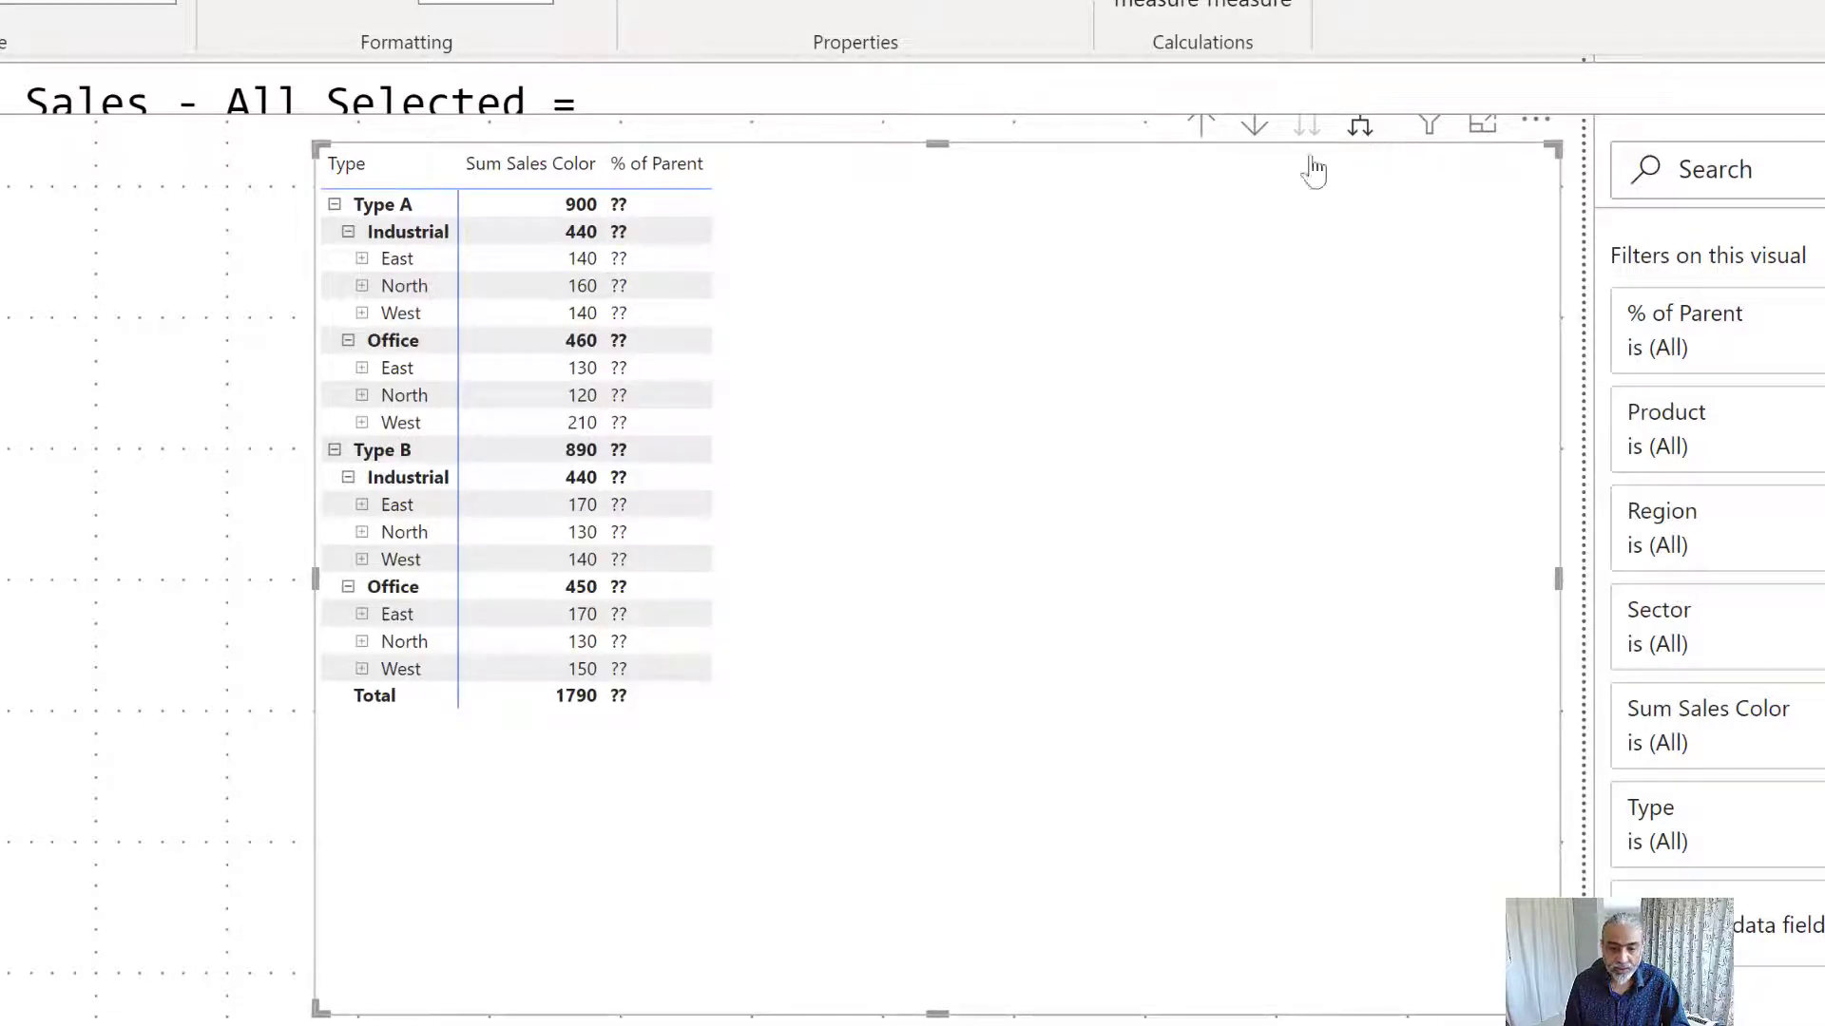
left_click_drag(315, 575, 512, 584)
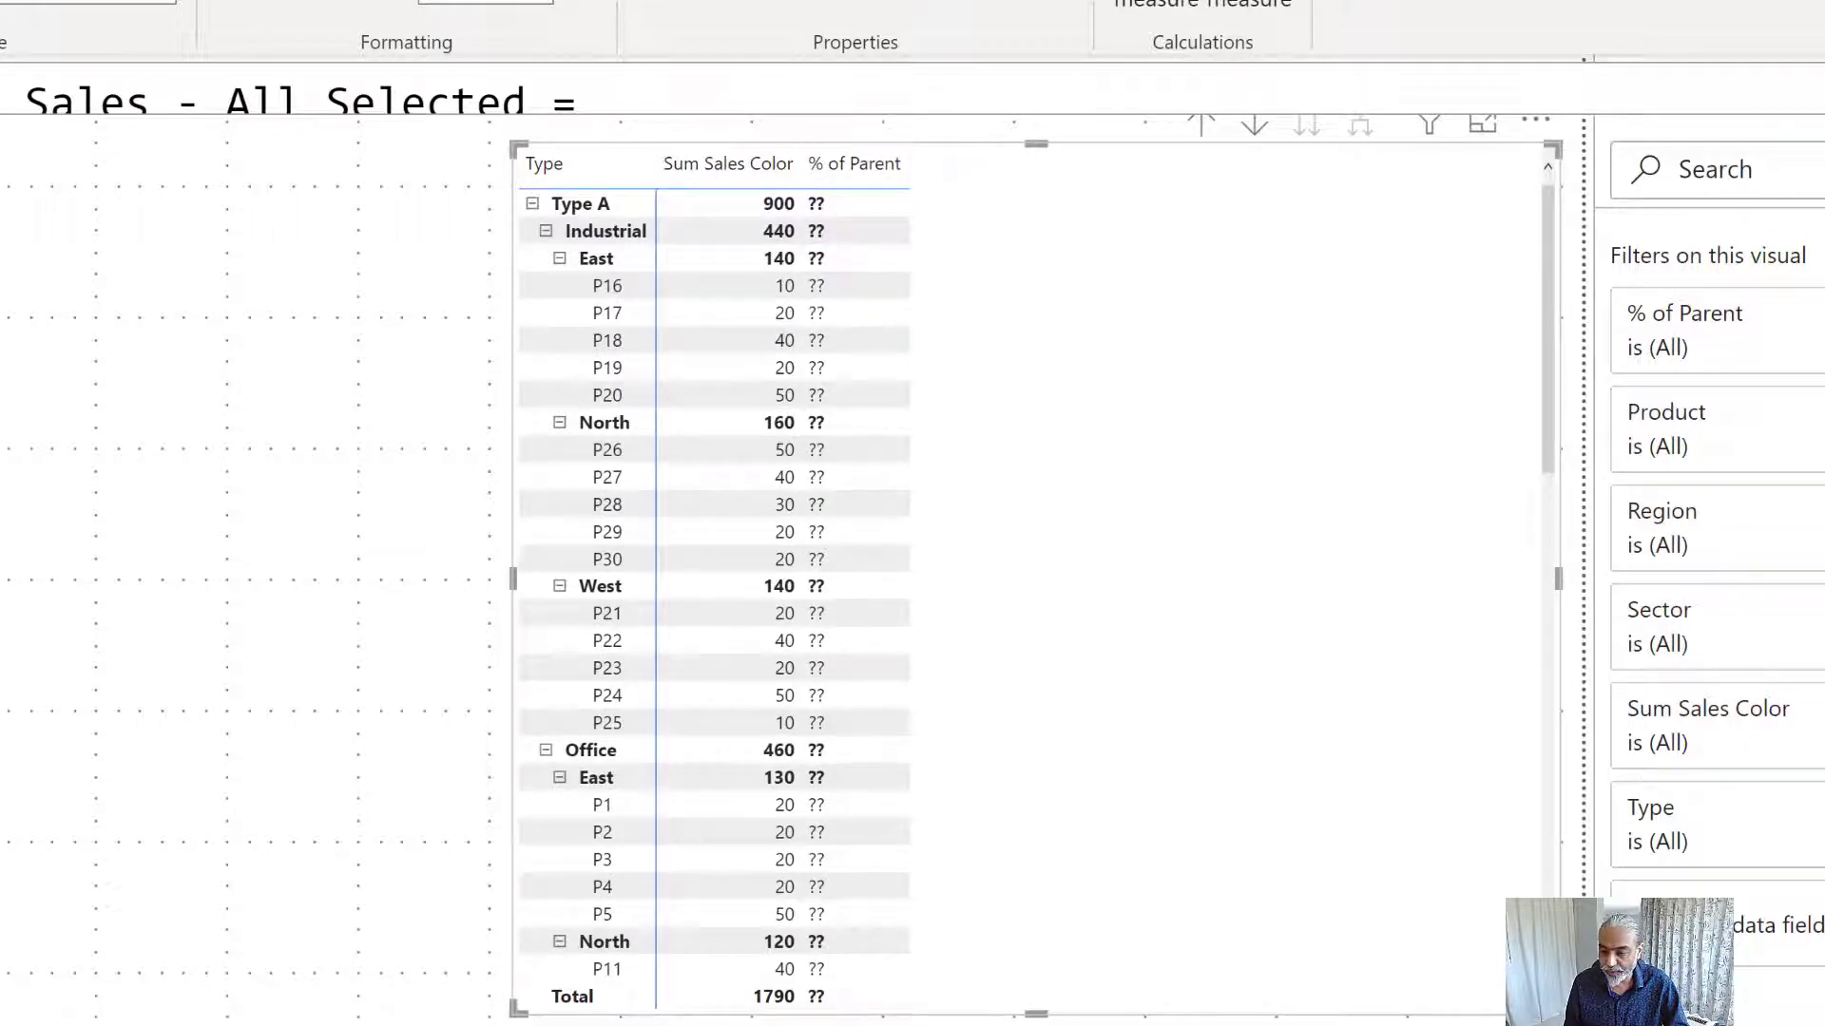
- Remove the "??" placeholder from the % of Parent measure and start its formula on a new line
left_click(1703, 107)
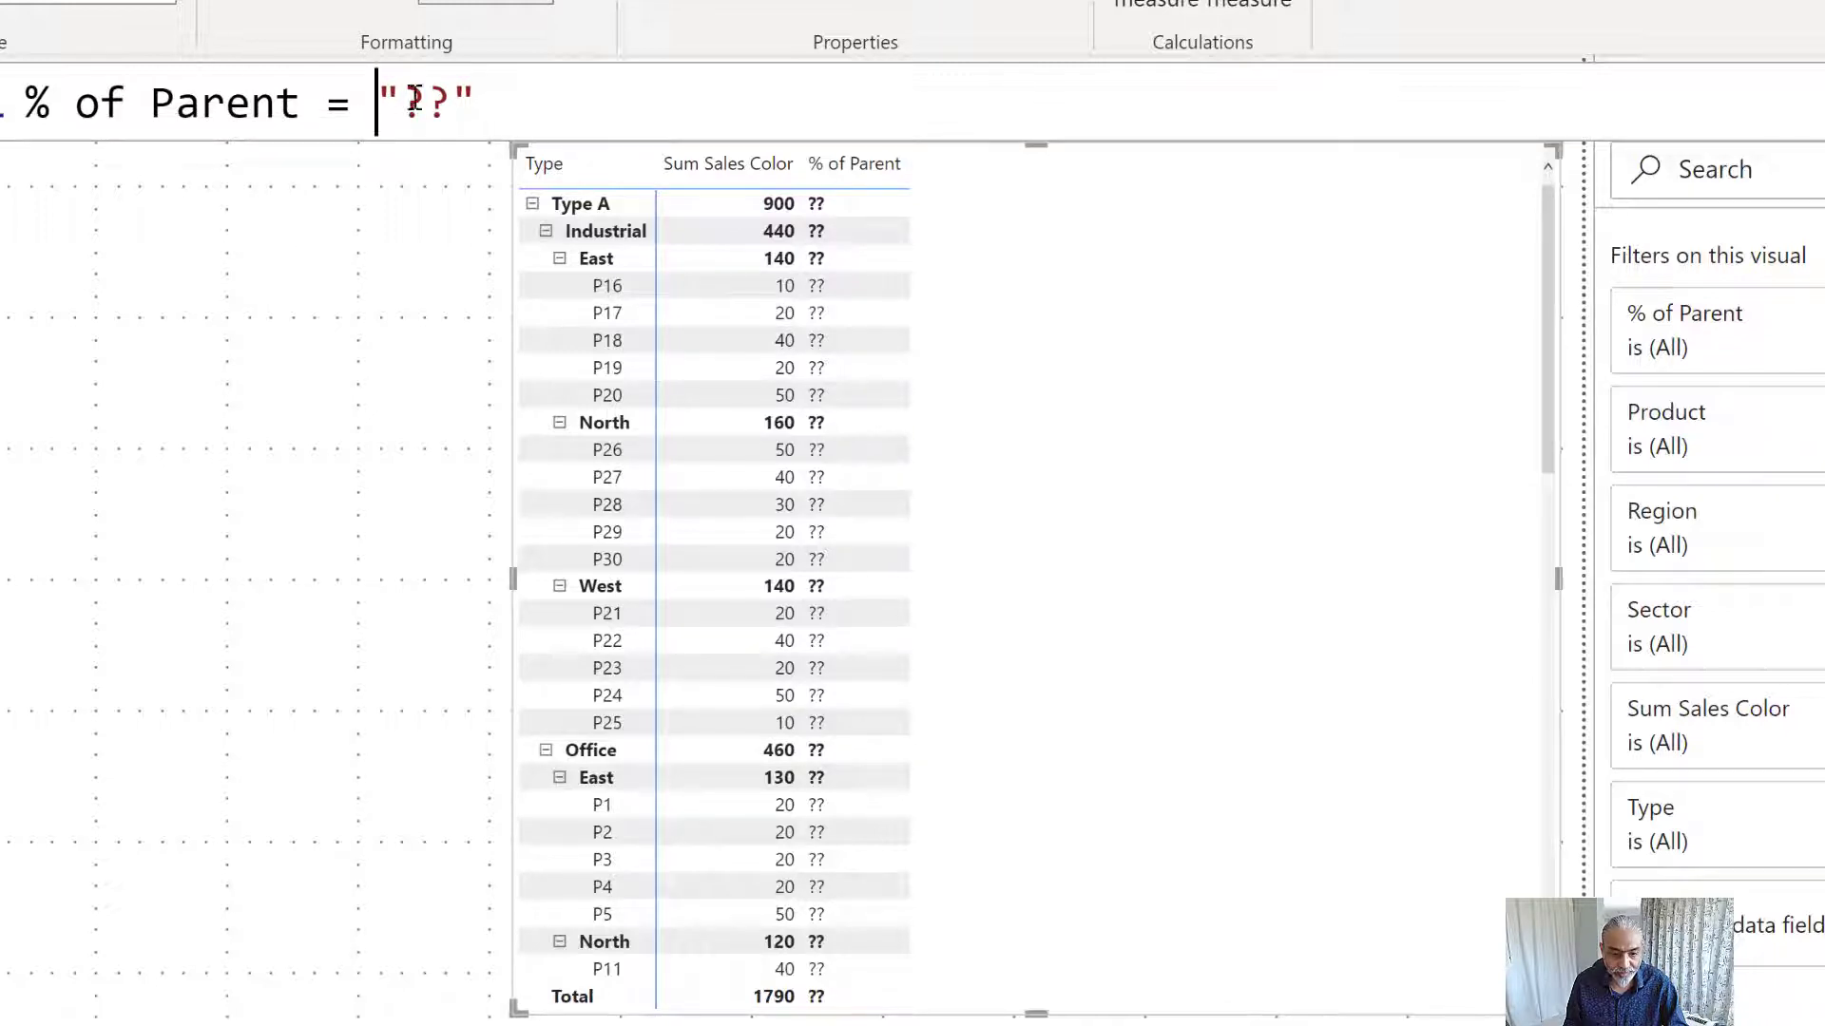
left_click_drag(380, 98, 563, 84)
key("BackSpace")
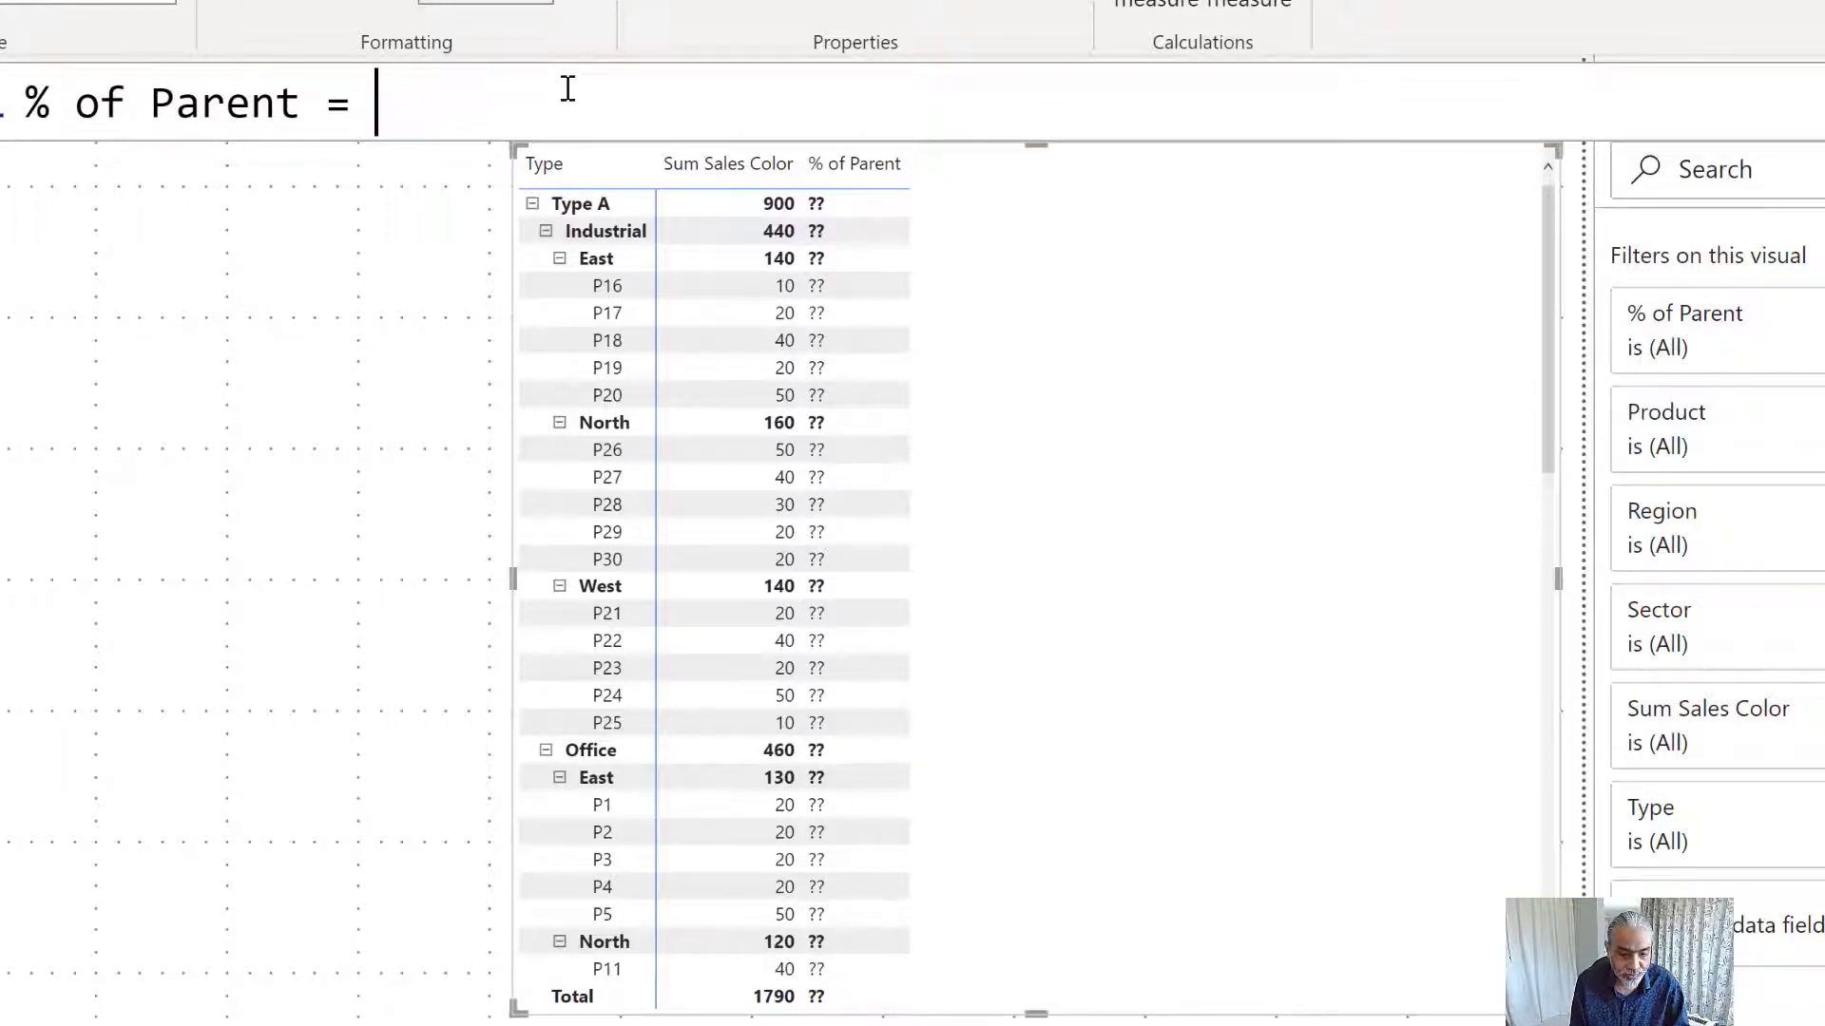
key("shift+Return")
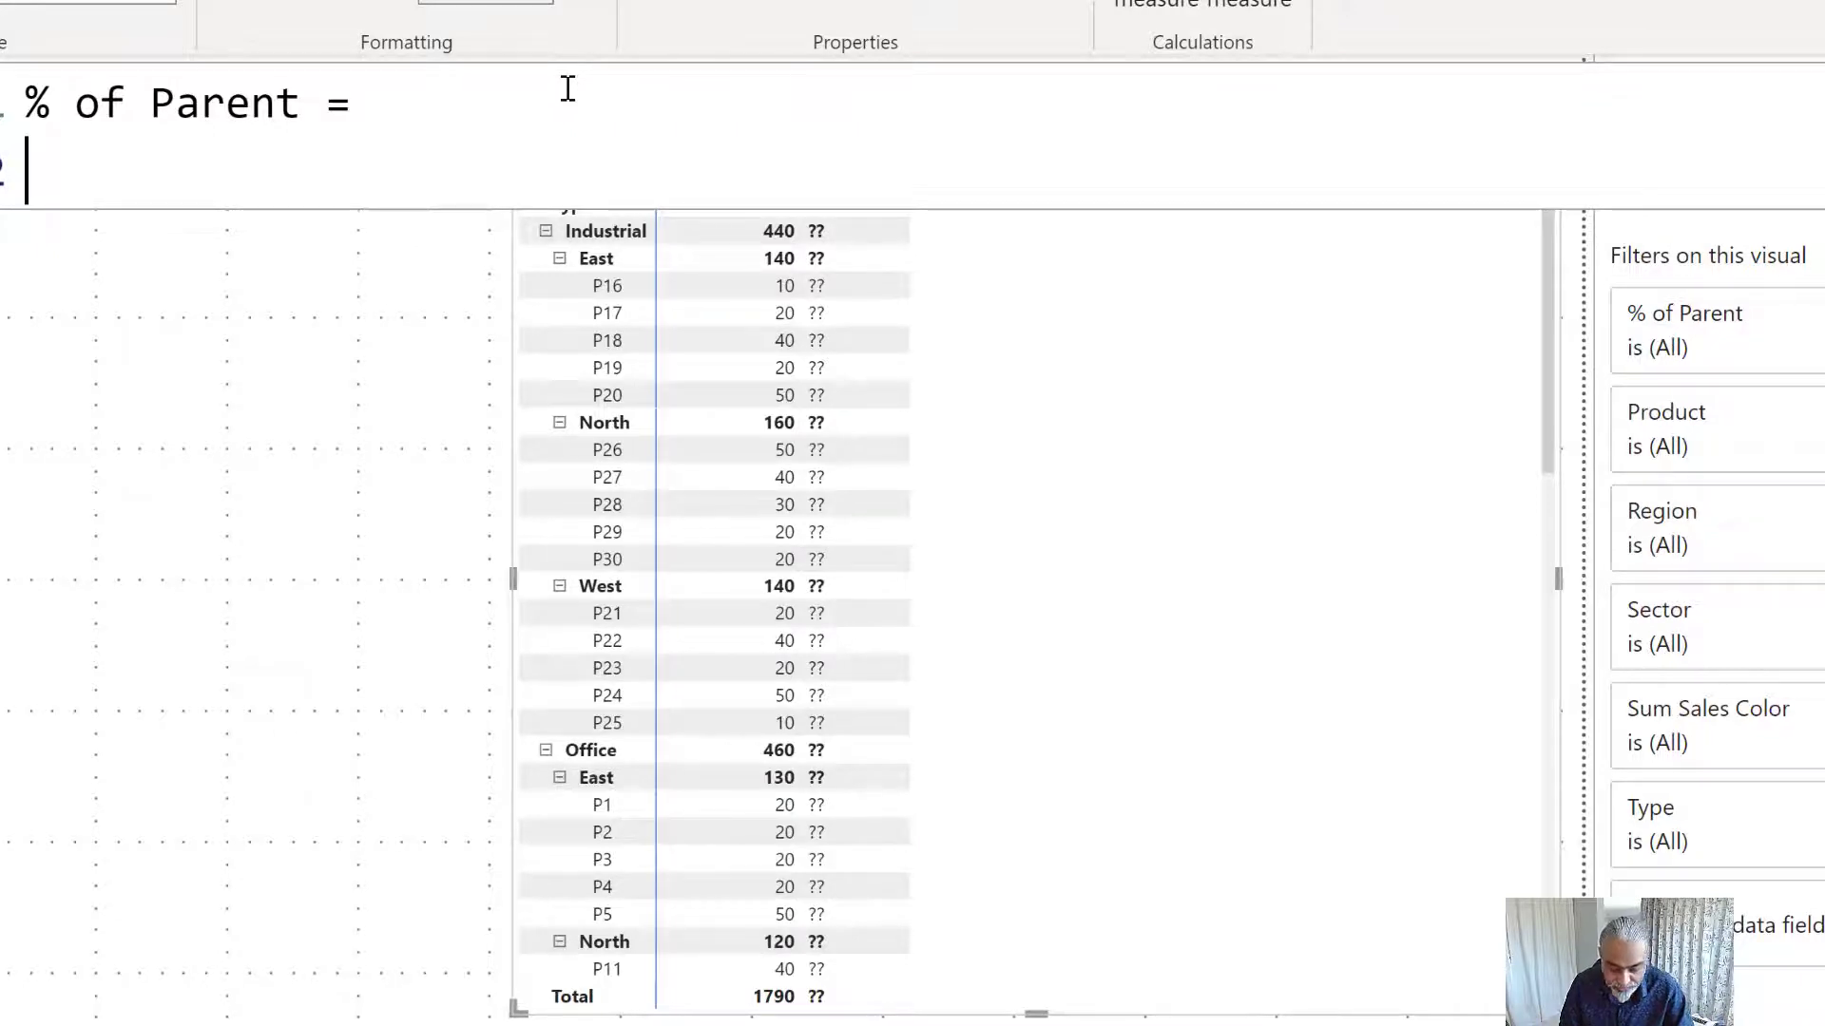
- Begin the % of Parent formula with a SWITCH function that uses TRUE() as its expression, followed by a line for conditions
type("SWITCH ")
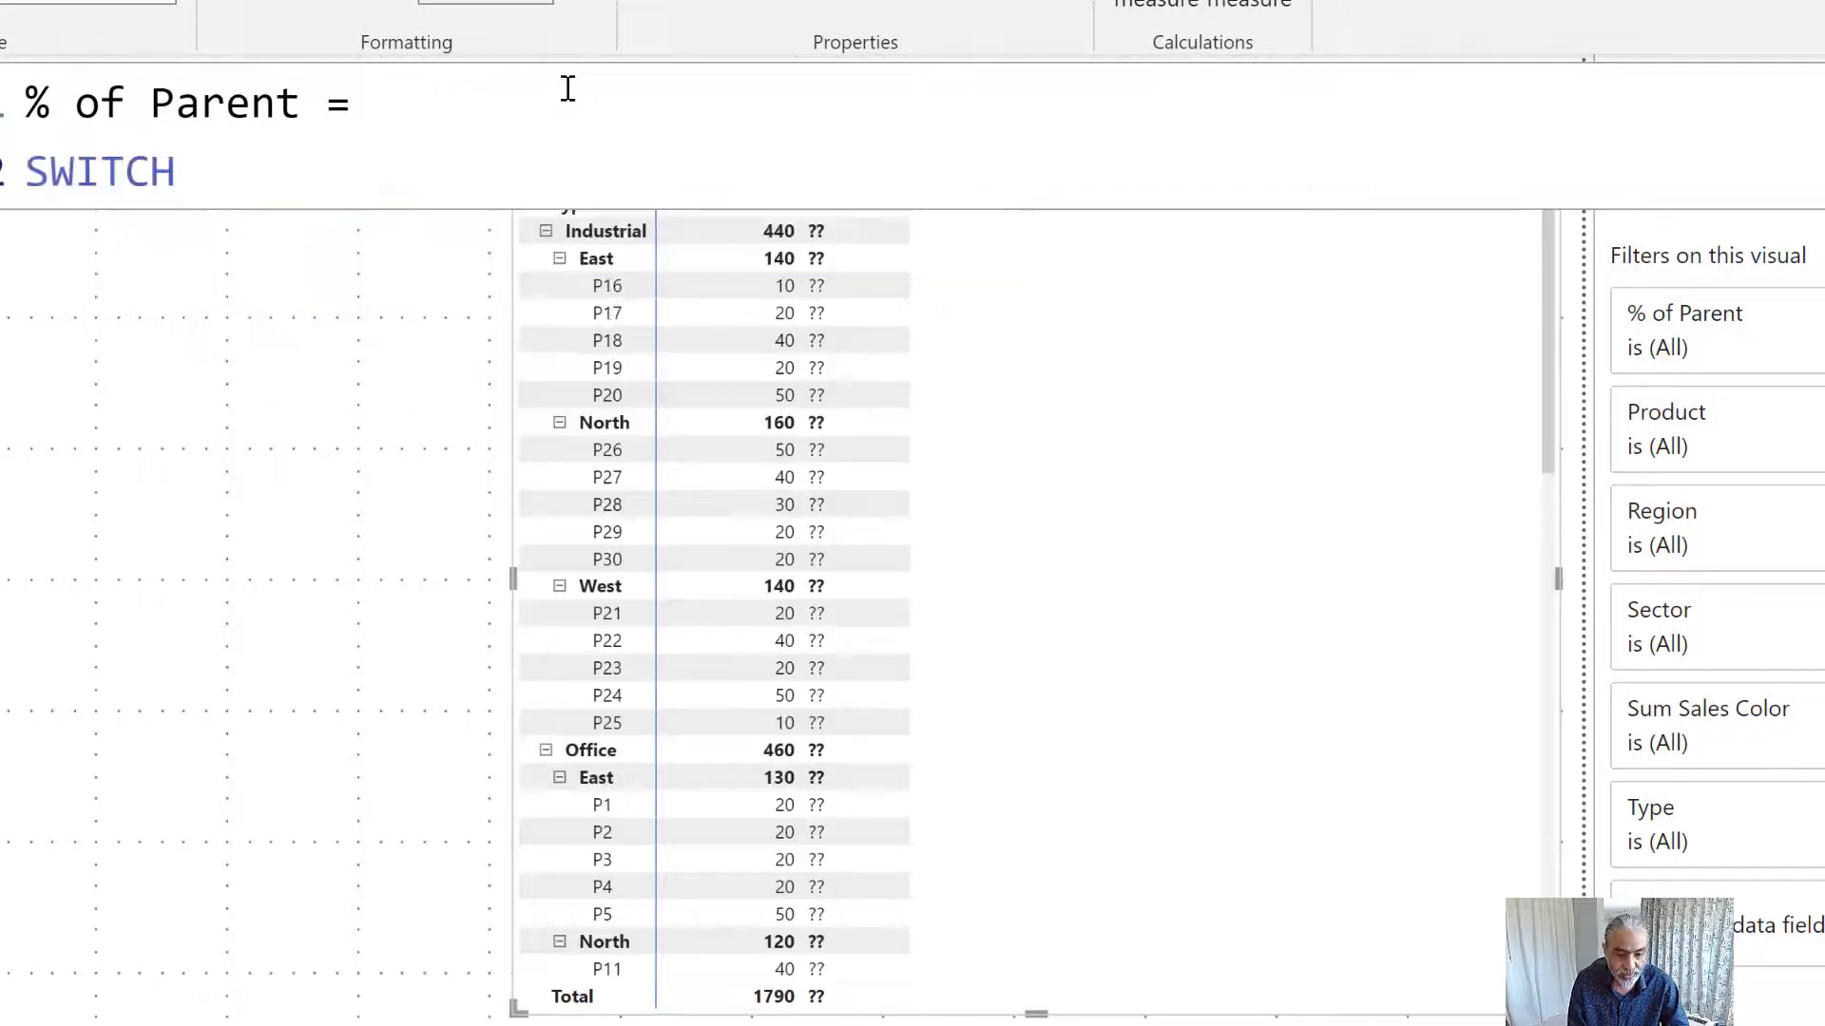
type("(")
key("shift+Return")
type("TUR")
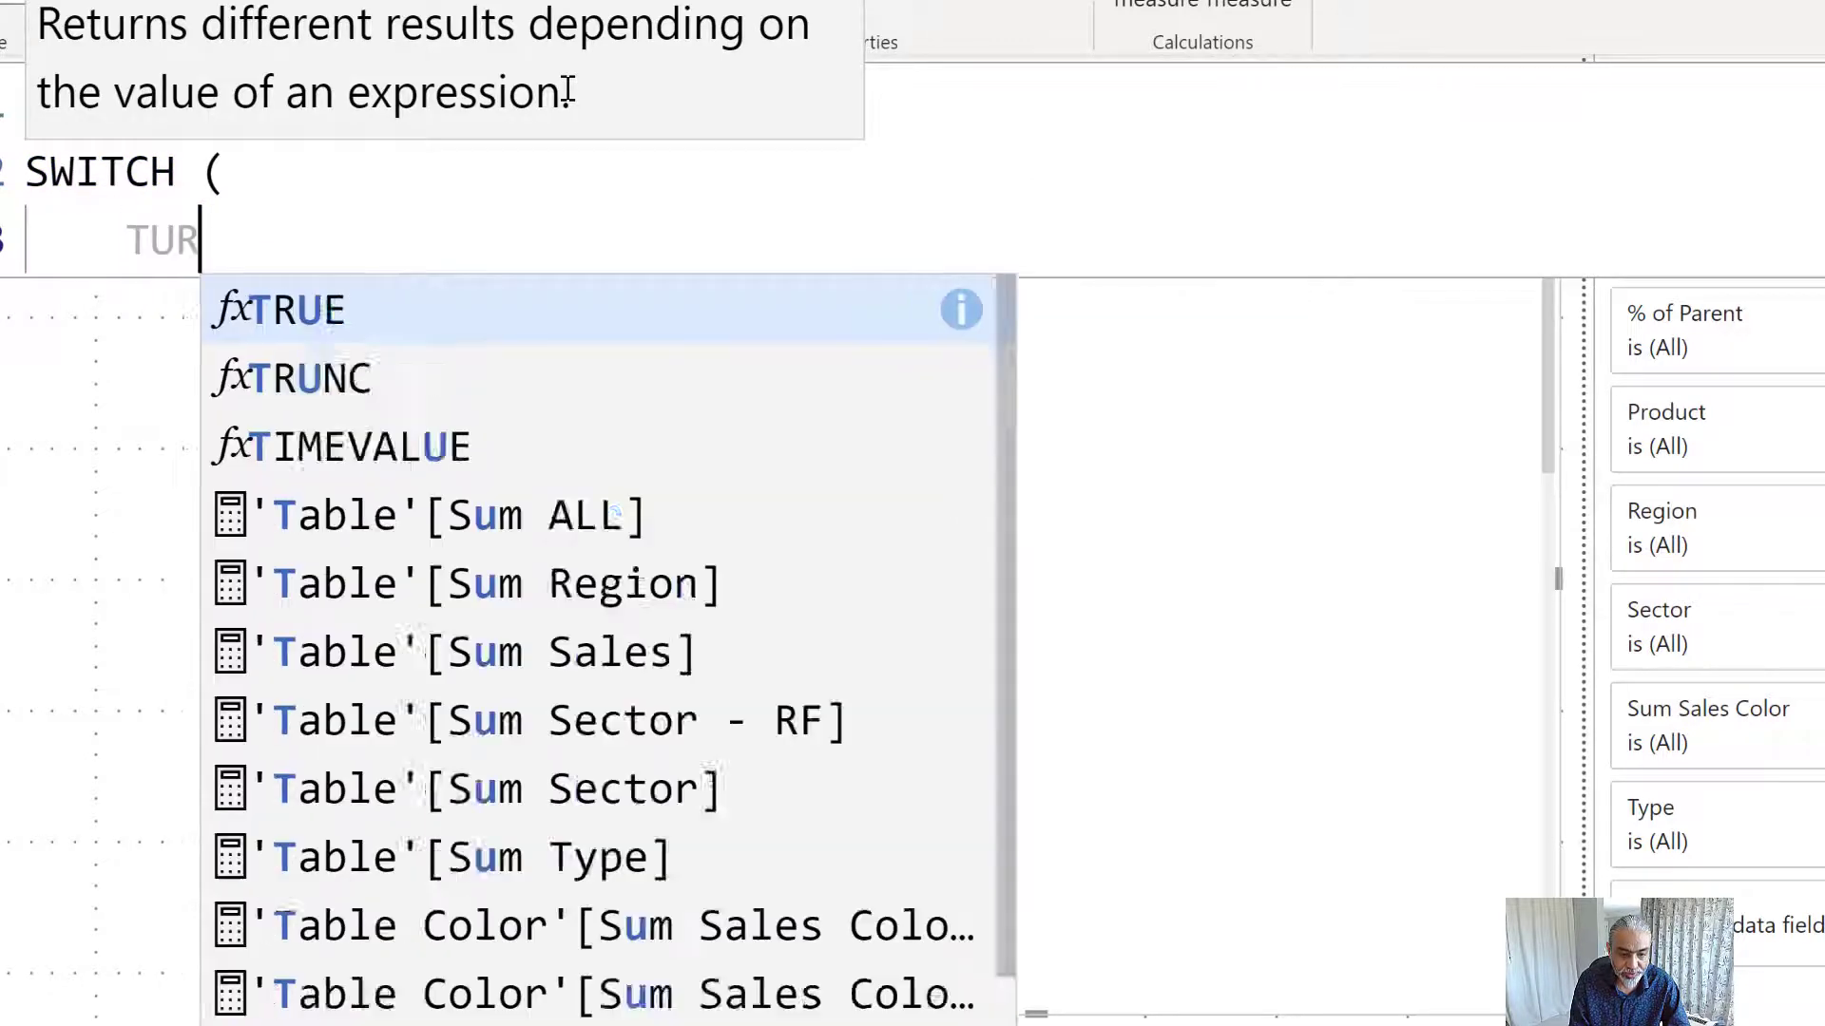
type("E(")
key("BackSpace")
key("BackSpace")
key("BackSpace")
key("BackSpace")
type("RUE()")
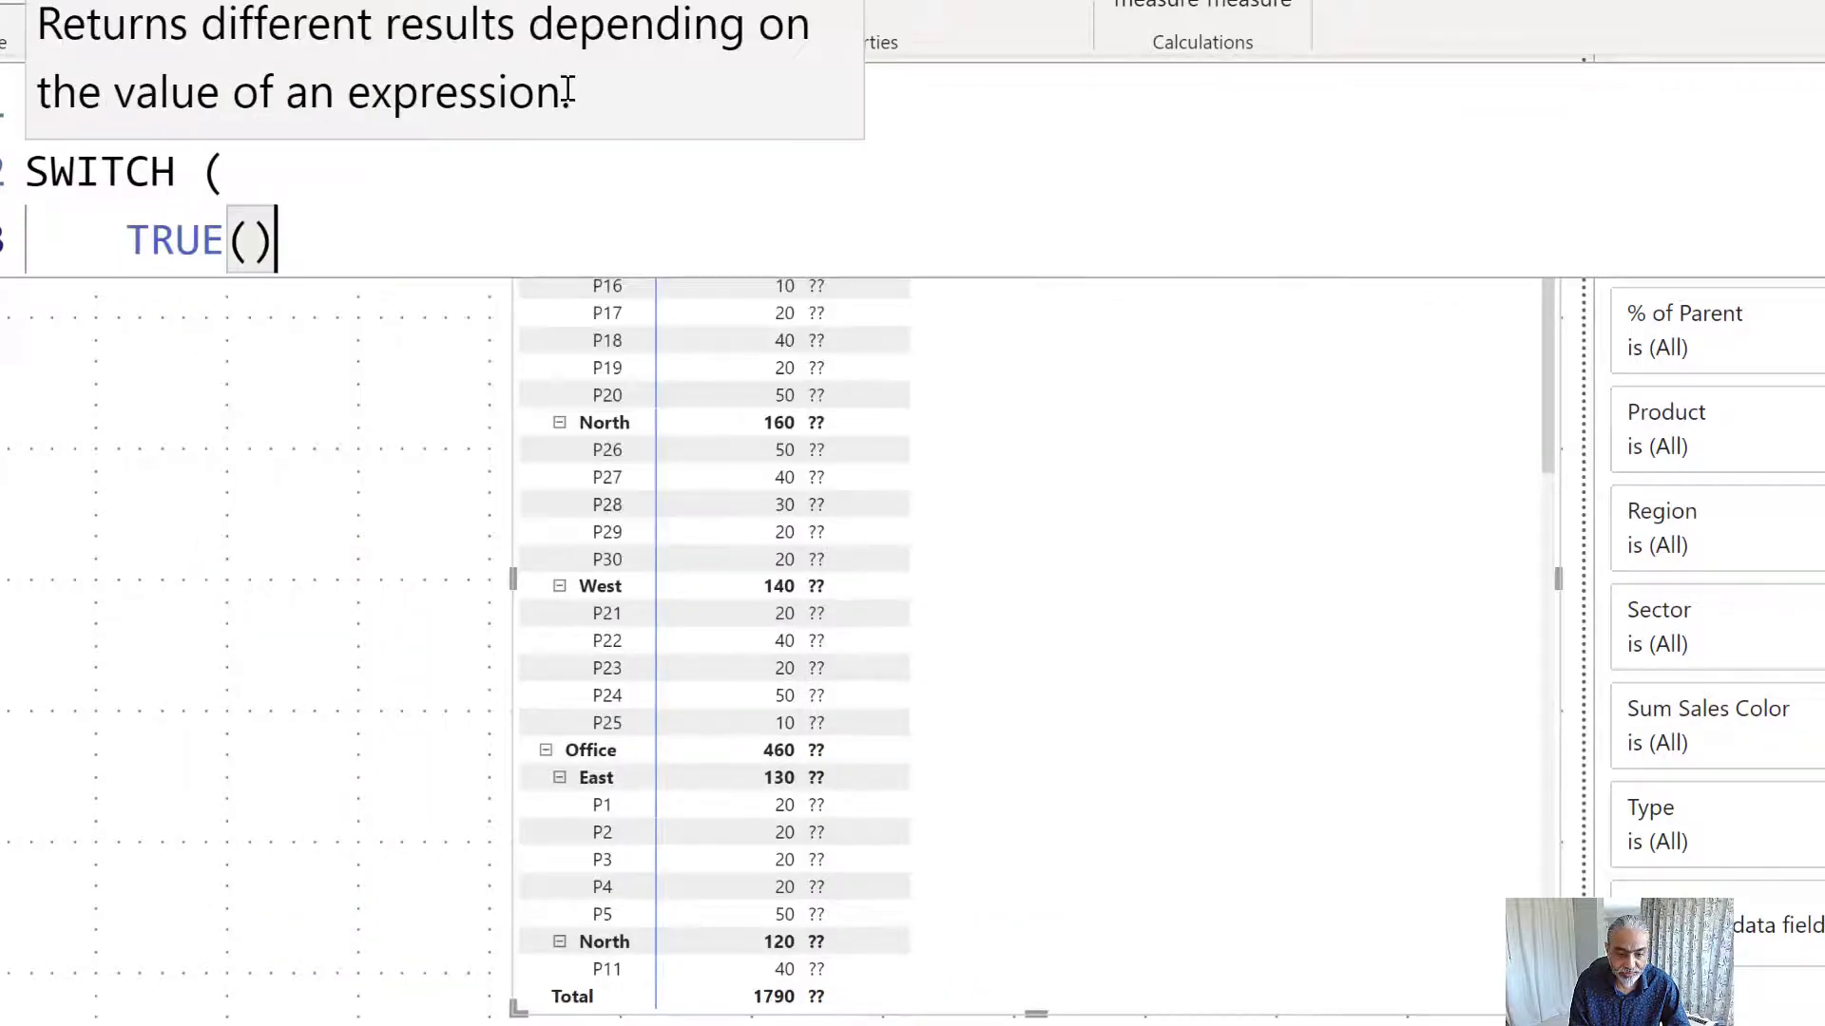
type(",")
key("shift+Return")
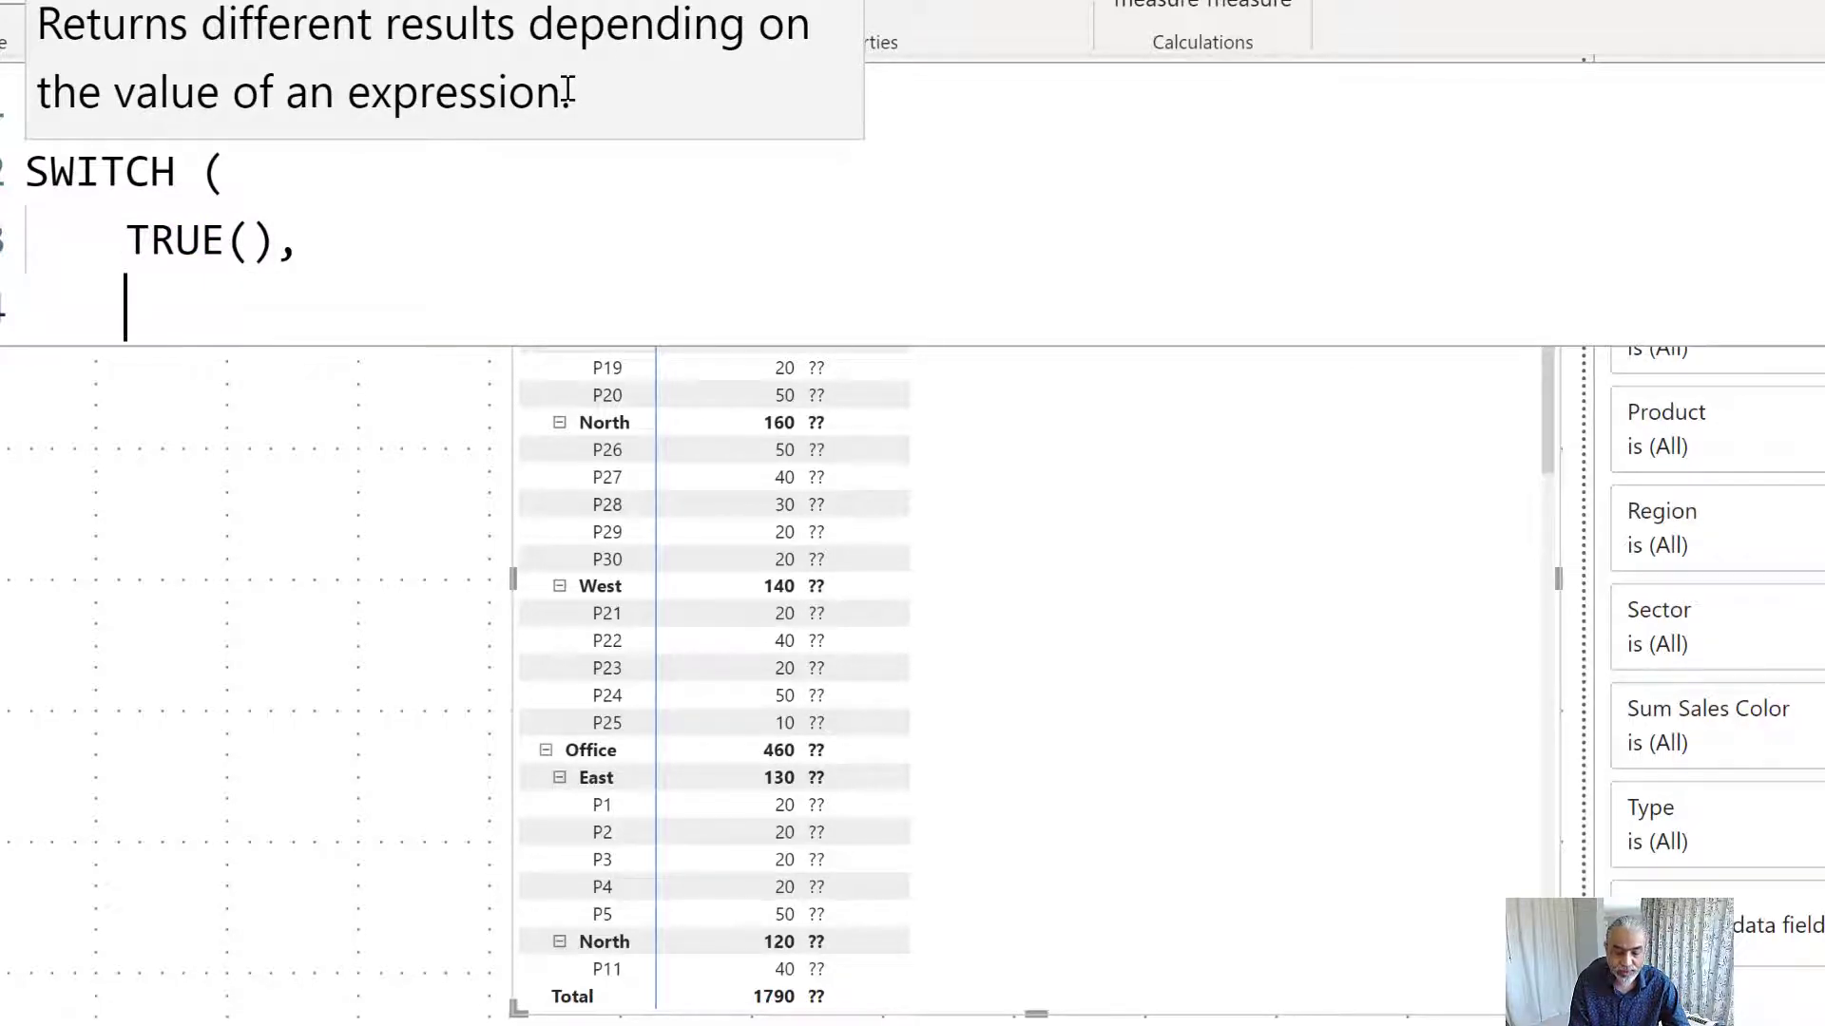
- Enter ISINSCOPE ( 'Product Color'[Product] ) as the first SWITCH condition, followed by the OR operator ||
type("ISINSC")
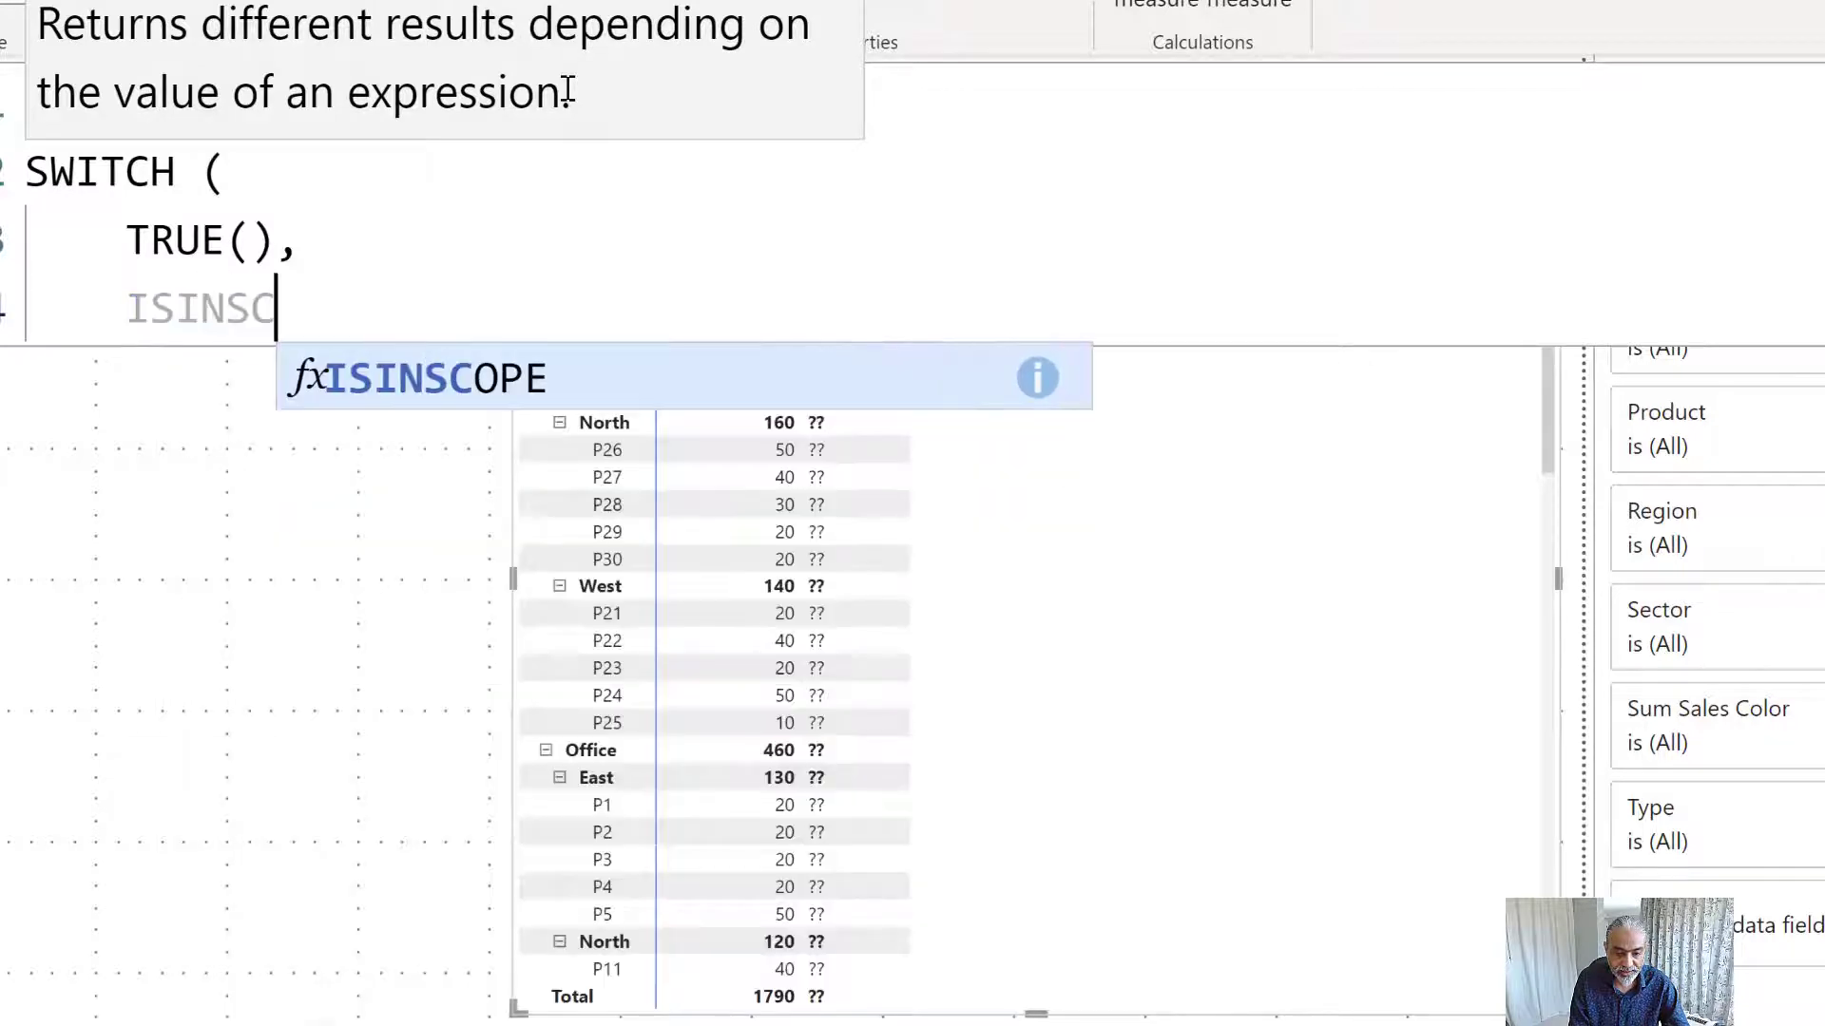
type("OPE (")
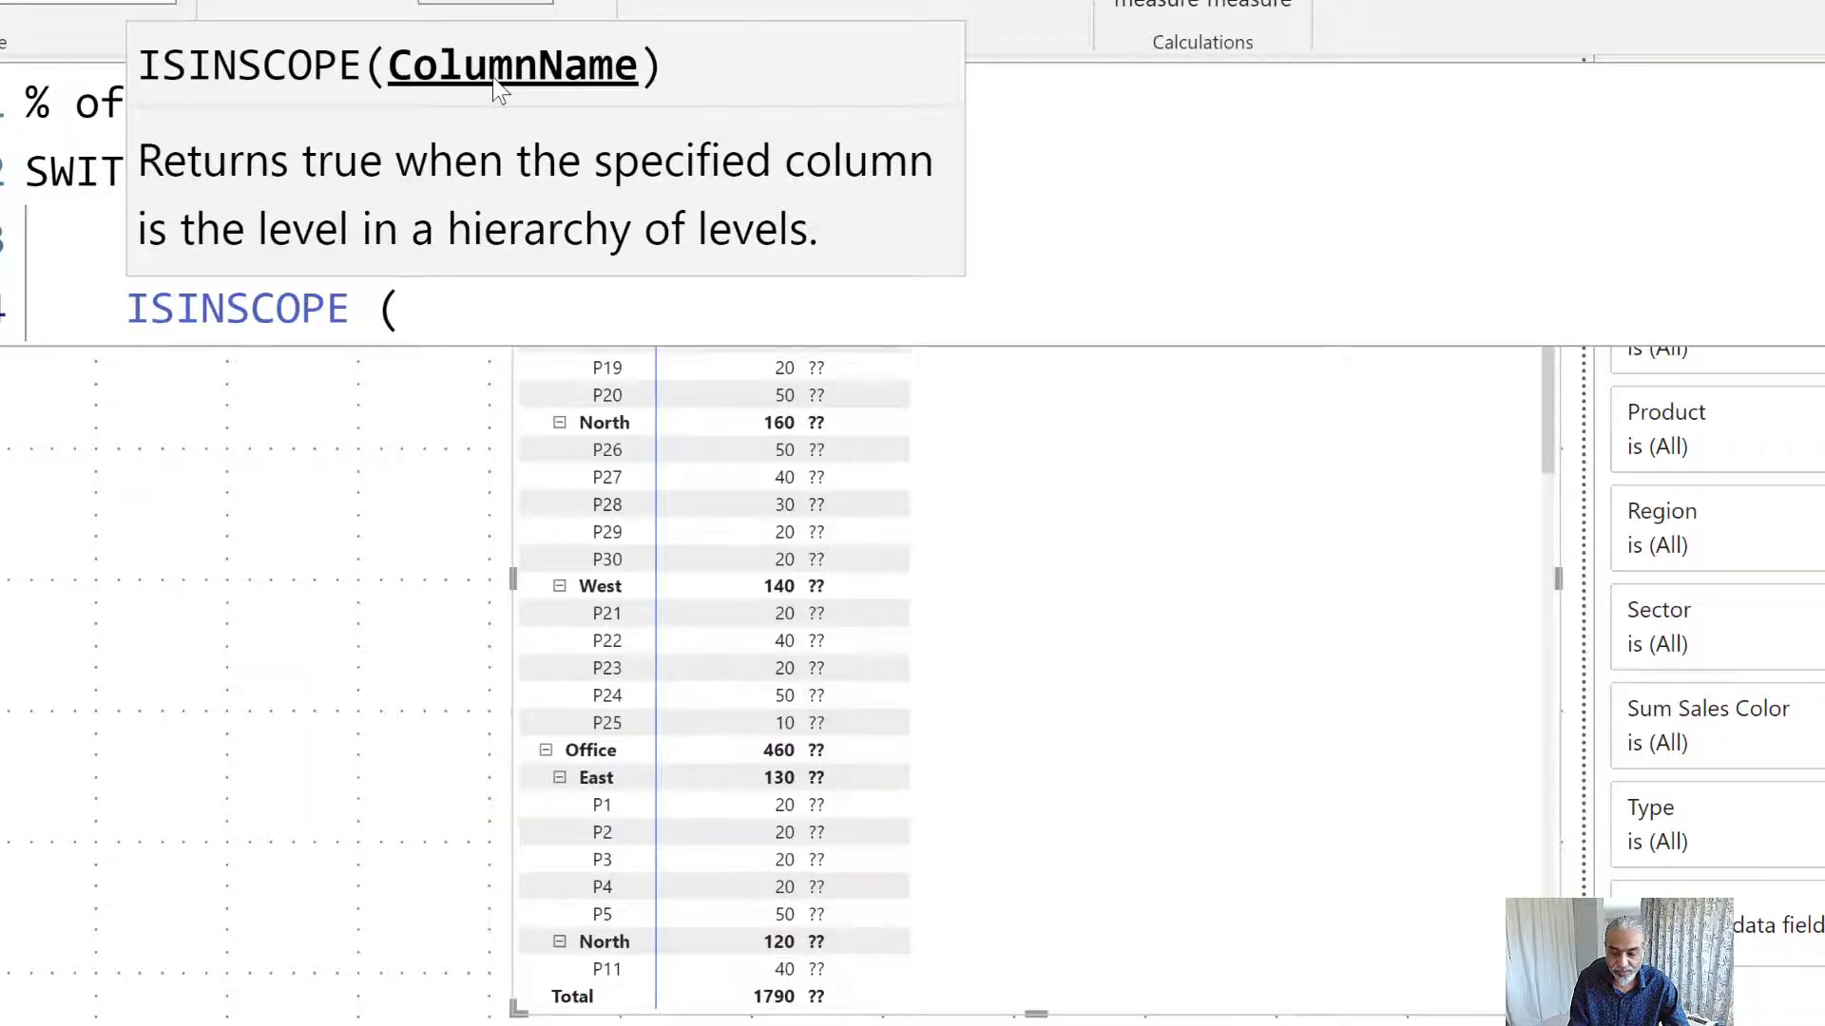
type(" Product")
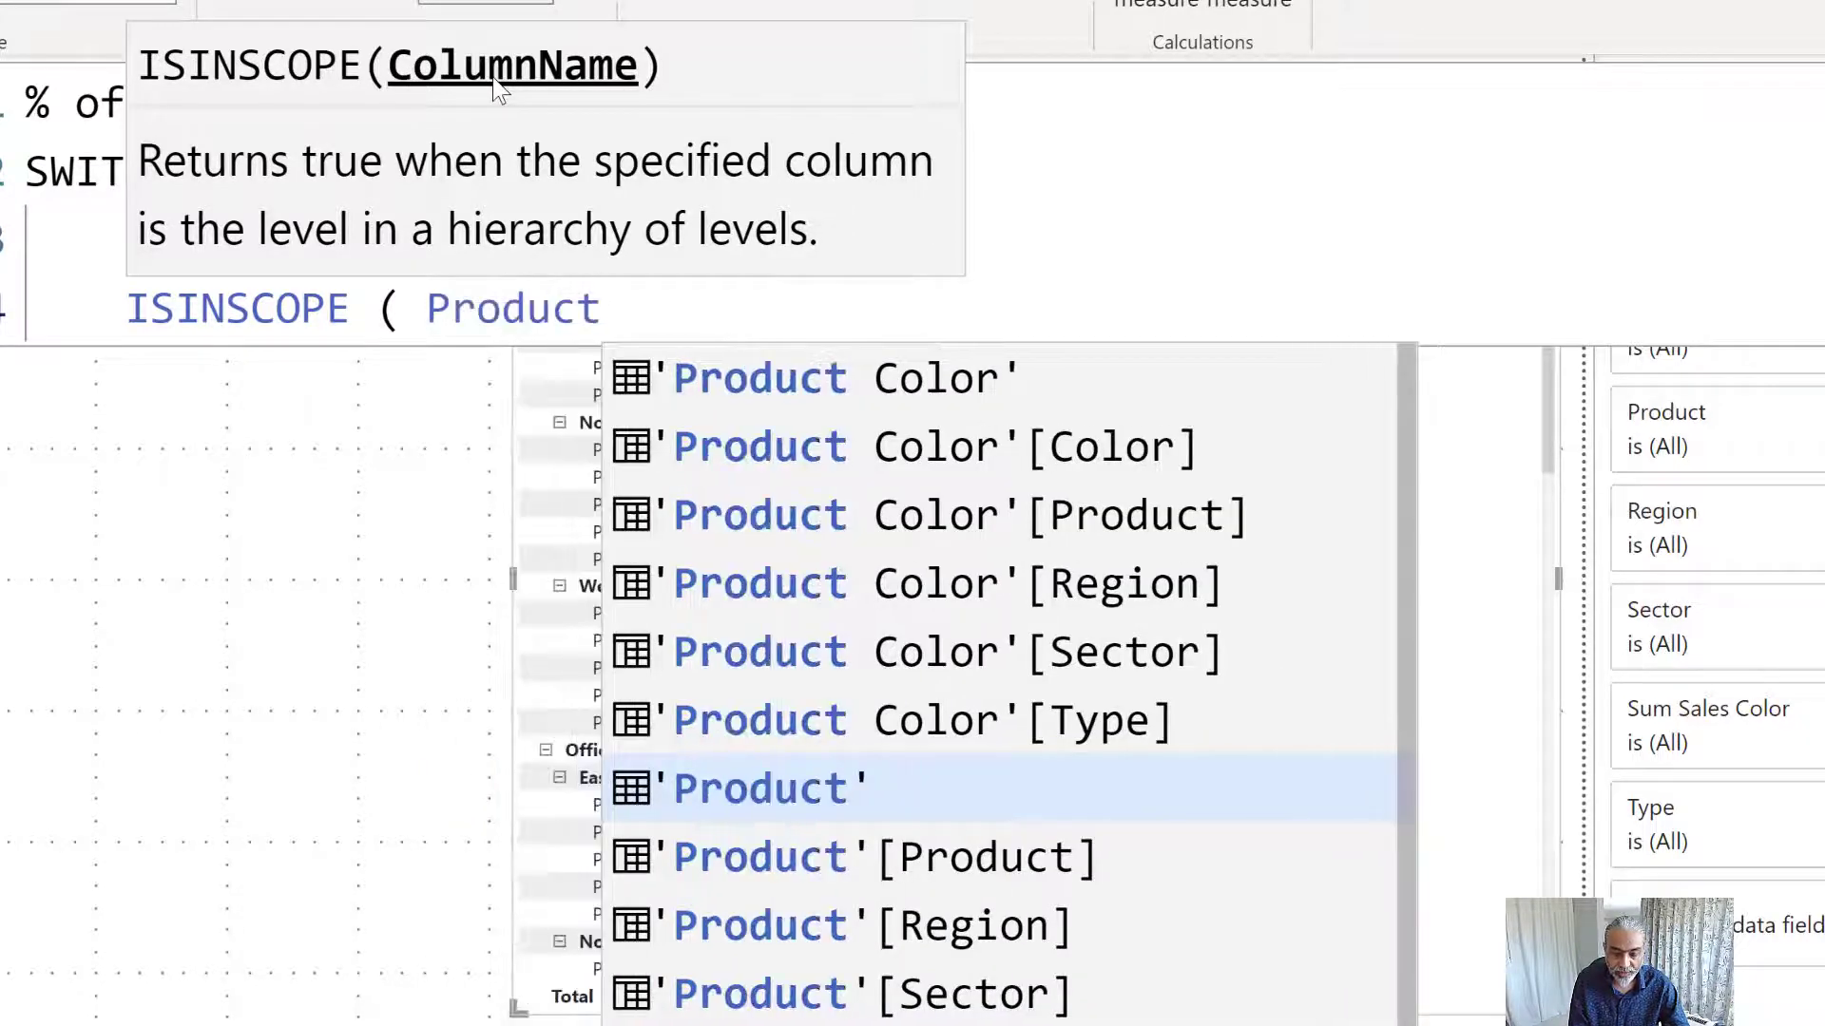
key("Up")
key("Up")
key("Up")
key("Up")
key("Tab")
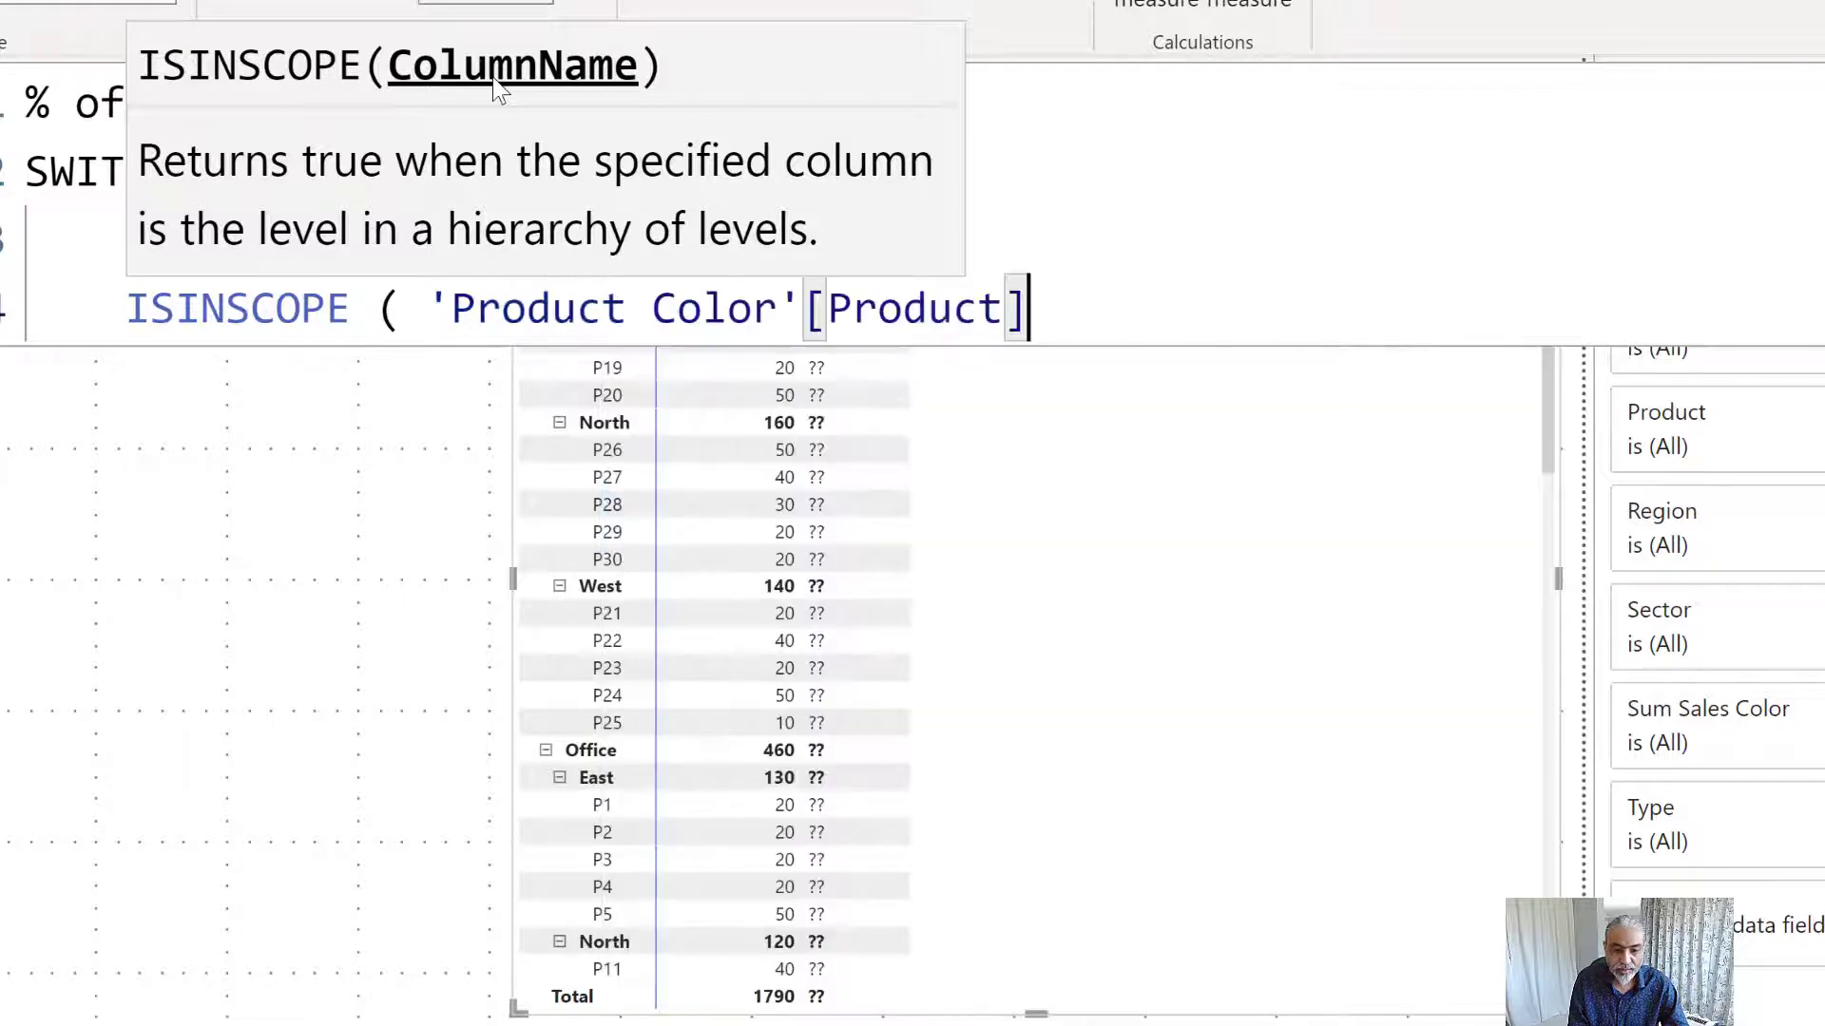
type(") ||")
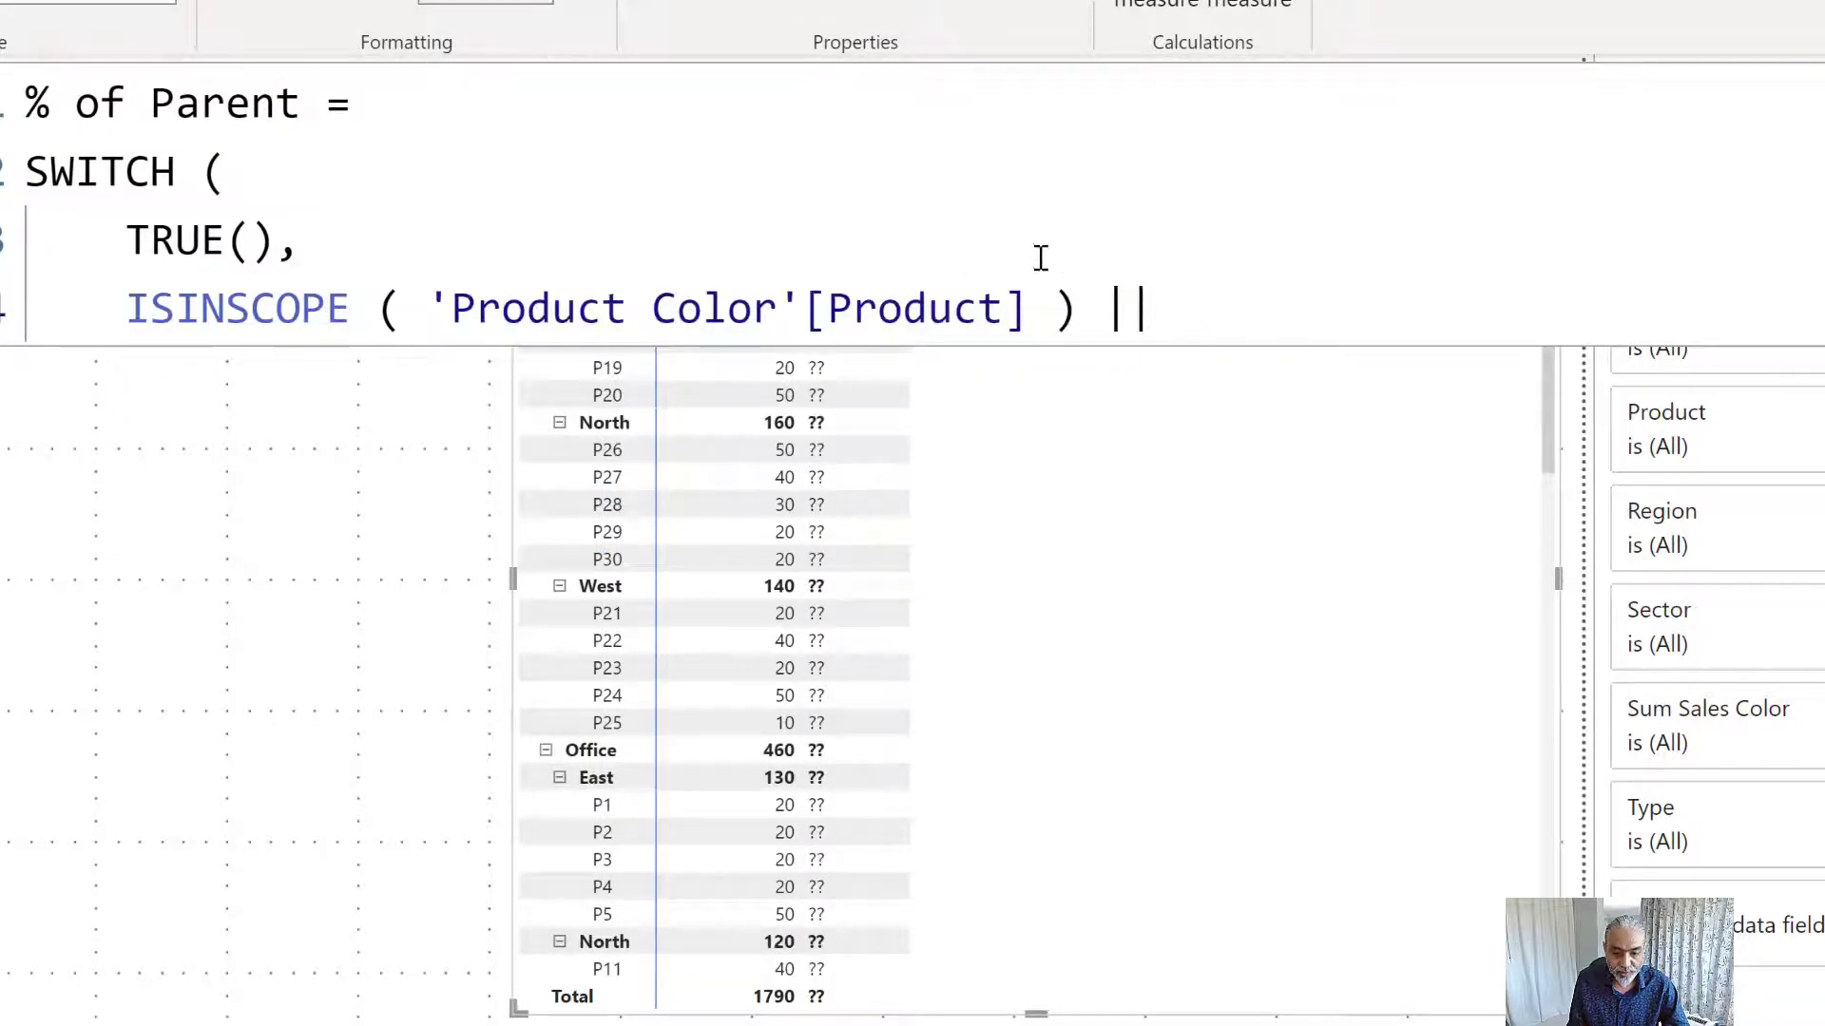
- Complete the OR condition with ISINSCOPE ( 'Product Color'[Color] ) and end it with a comma for the result argument
scroll(1040, 254, "down", 2)
type("ISINSC")
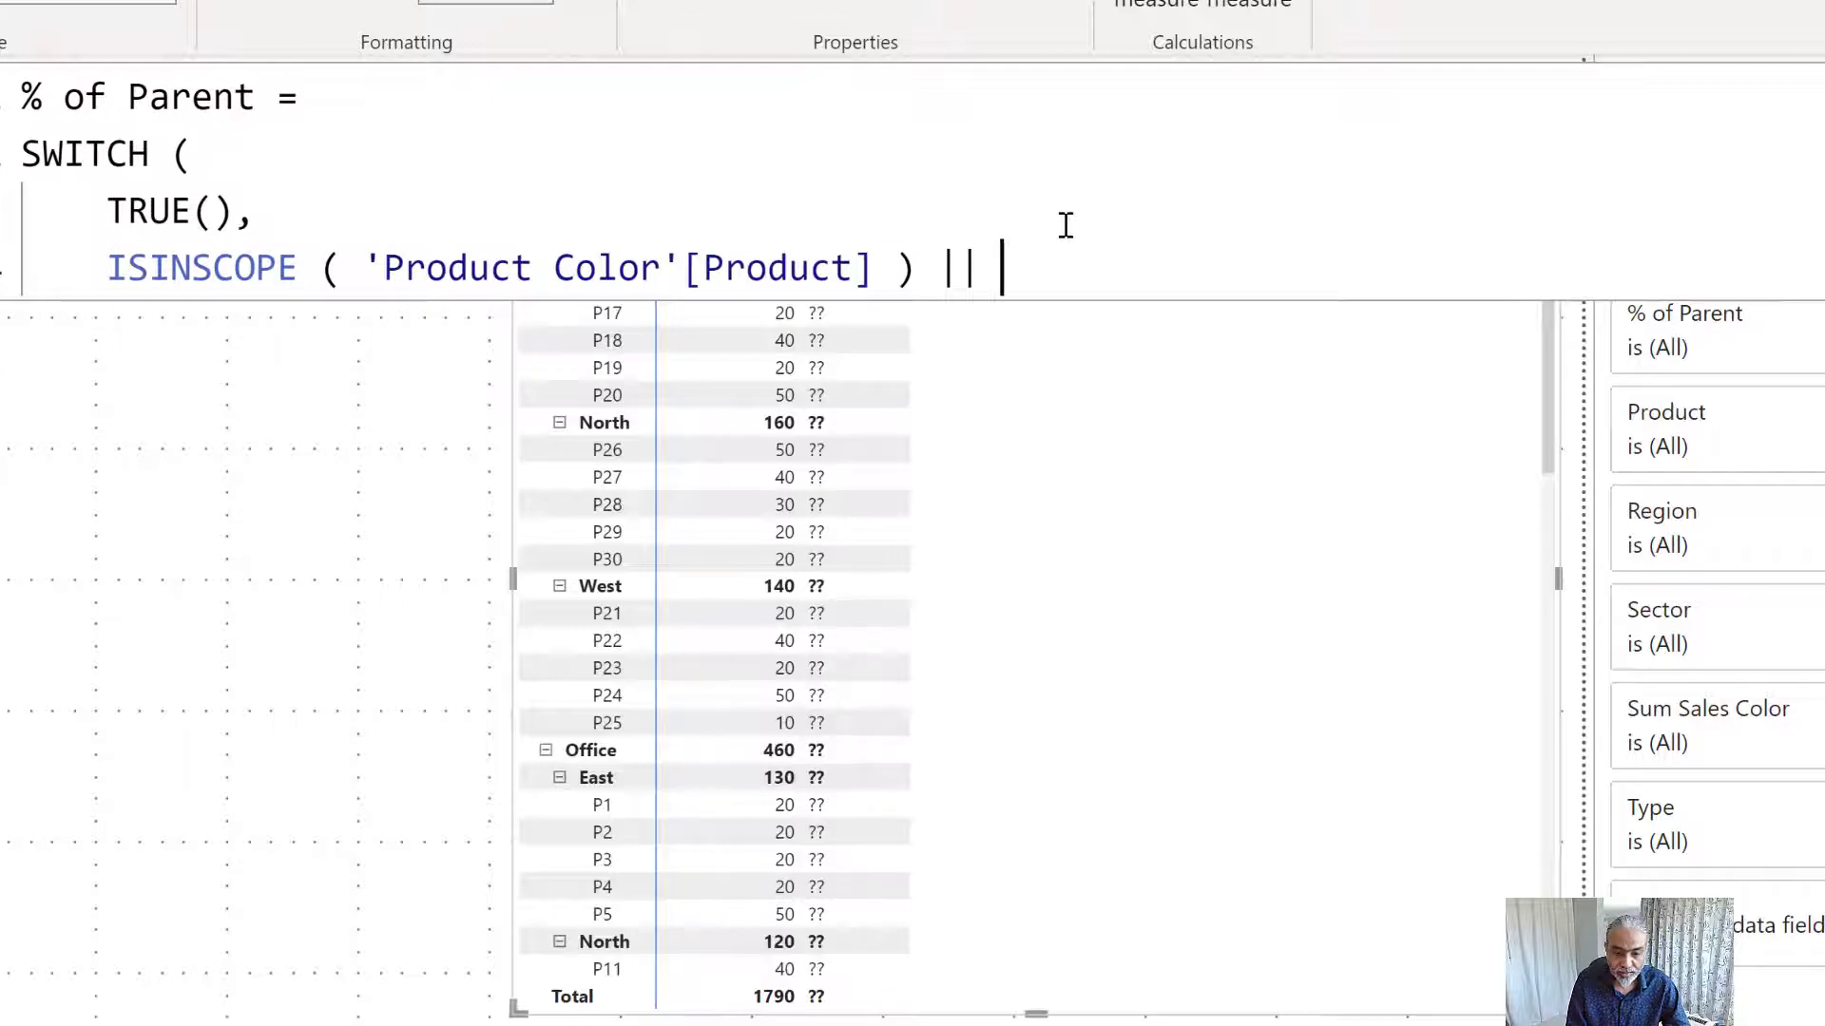
type("OPE ( '")
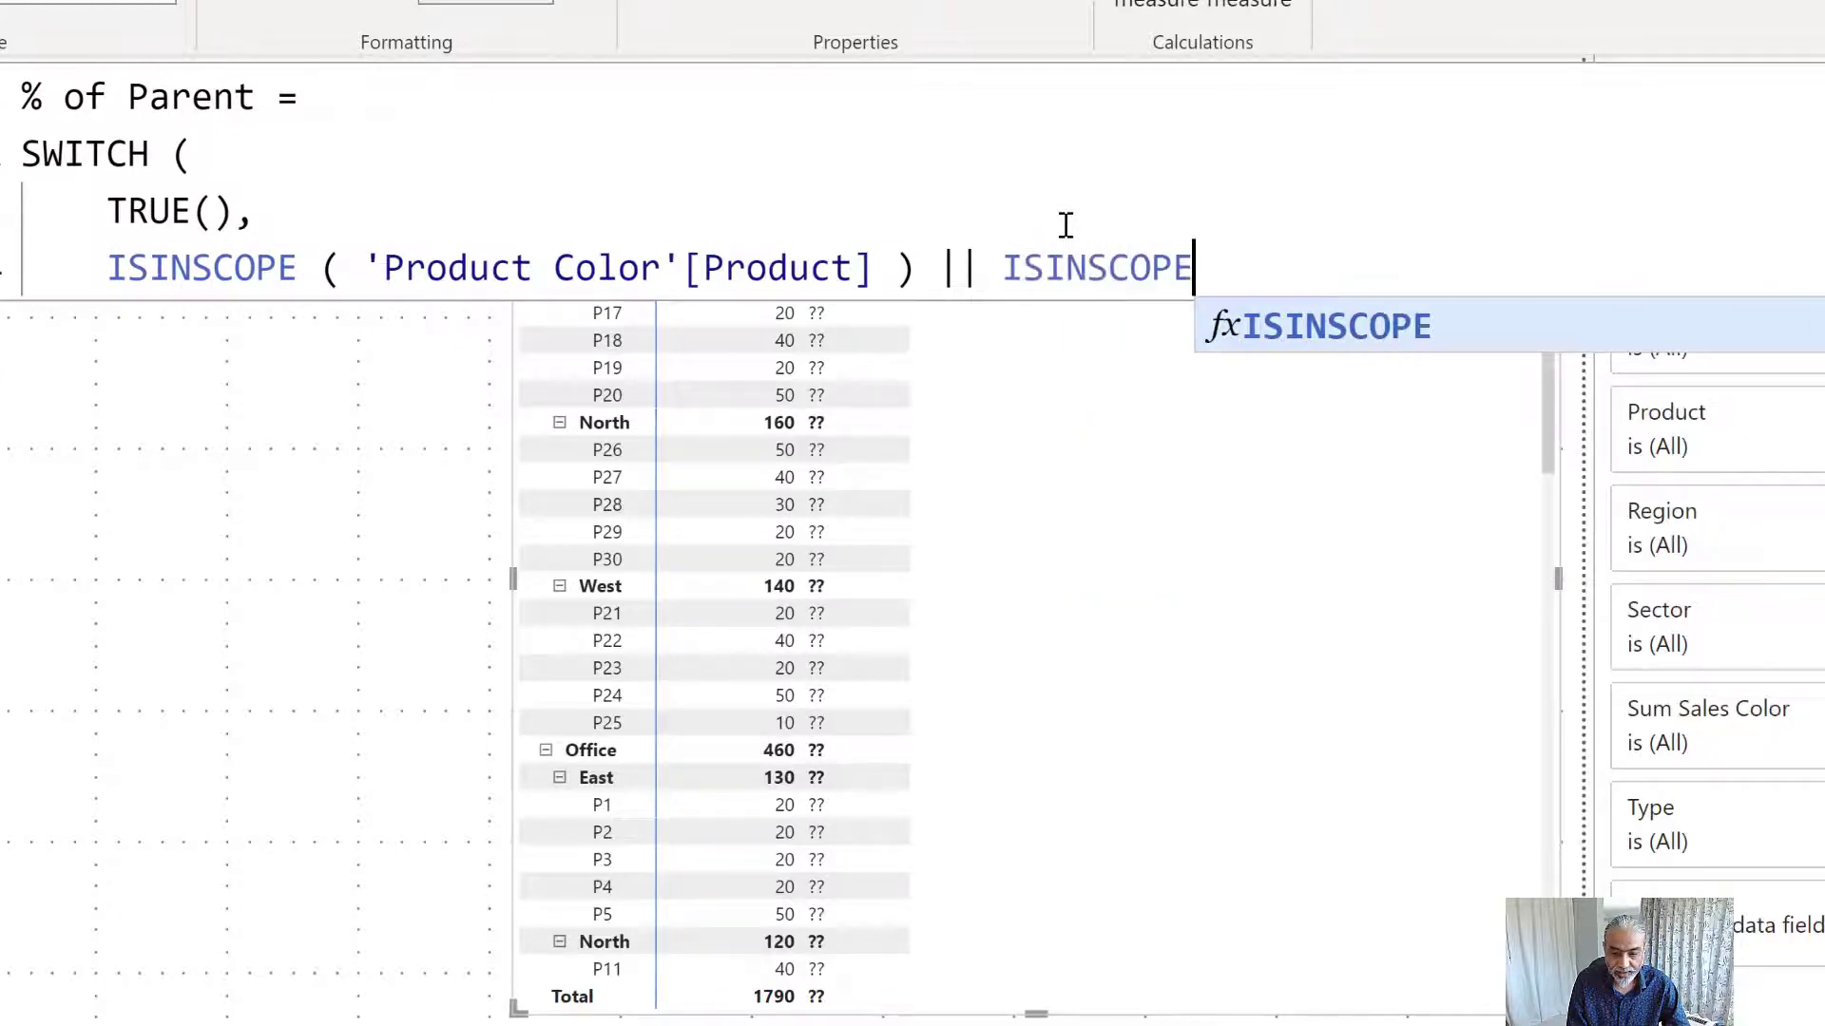
type("Col")
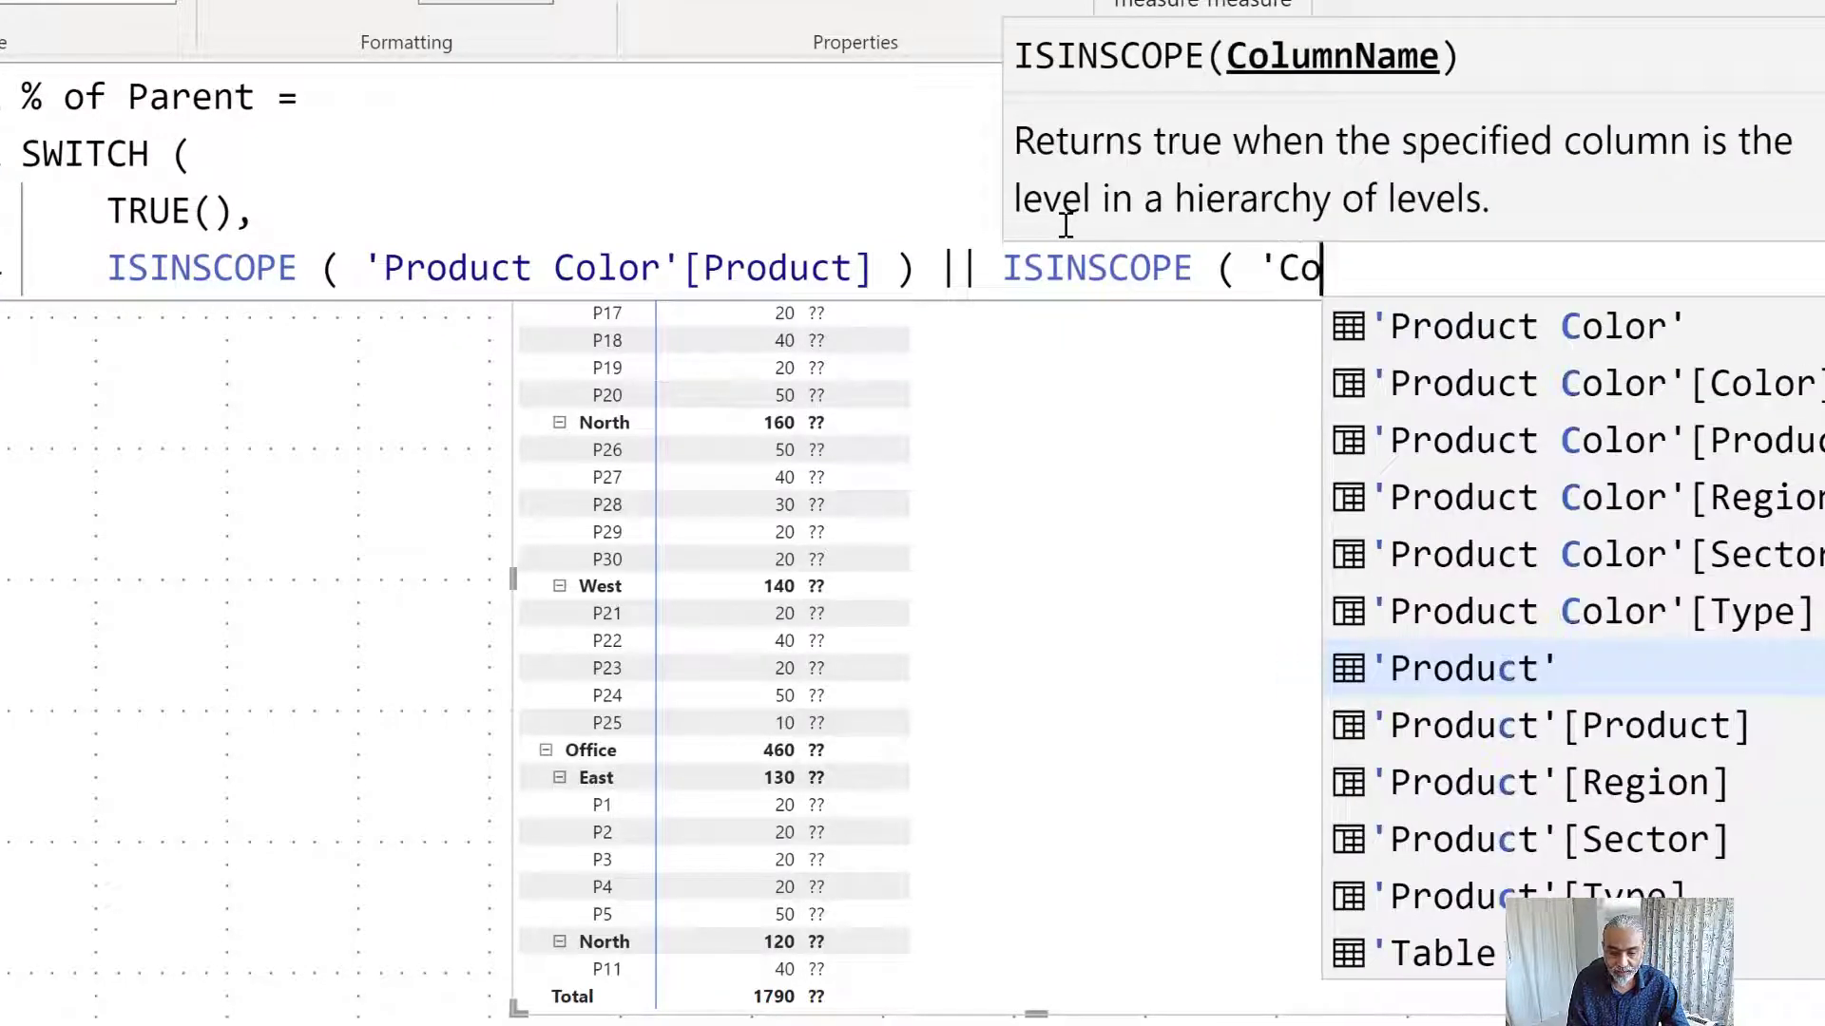
key("BackSpace")
key("BackSpace")
key("BackSpace")
key("BackSpace")
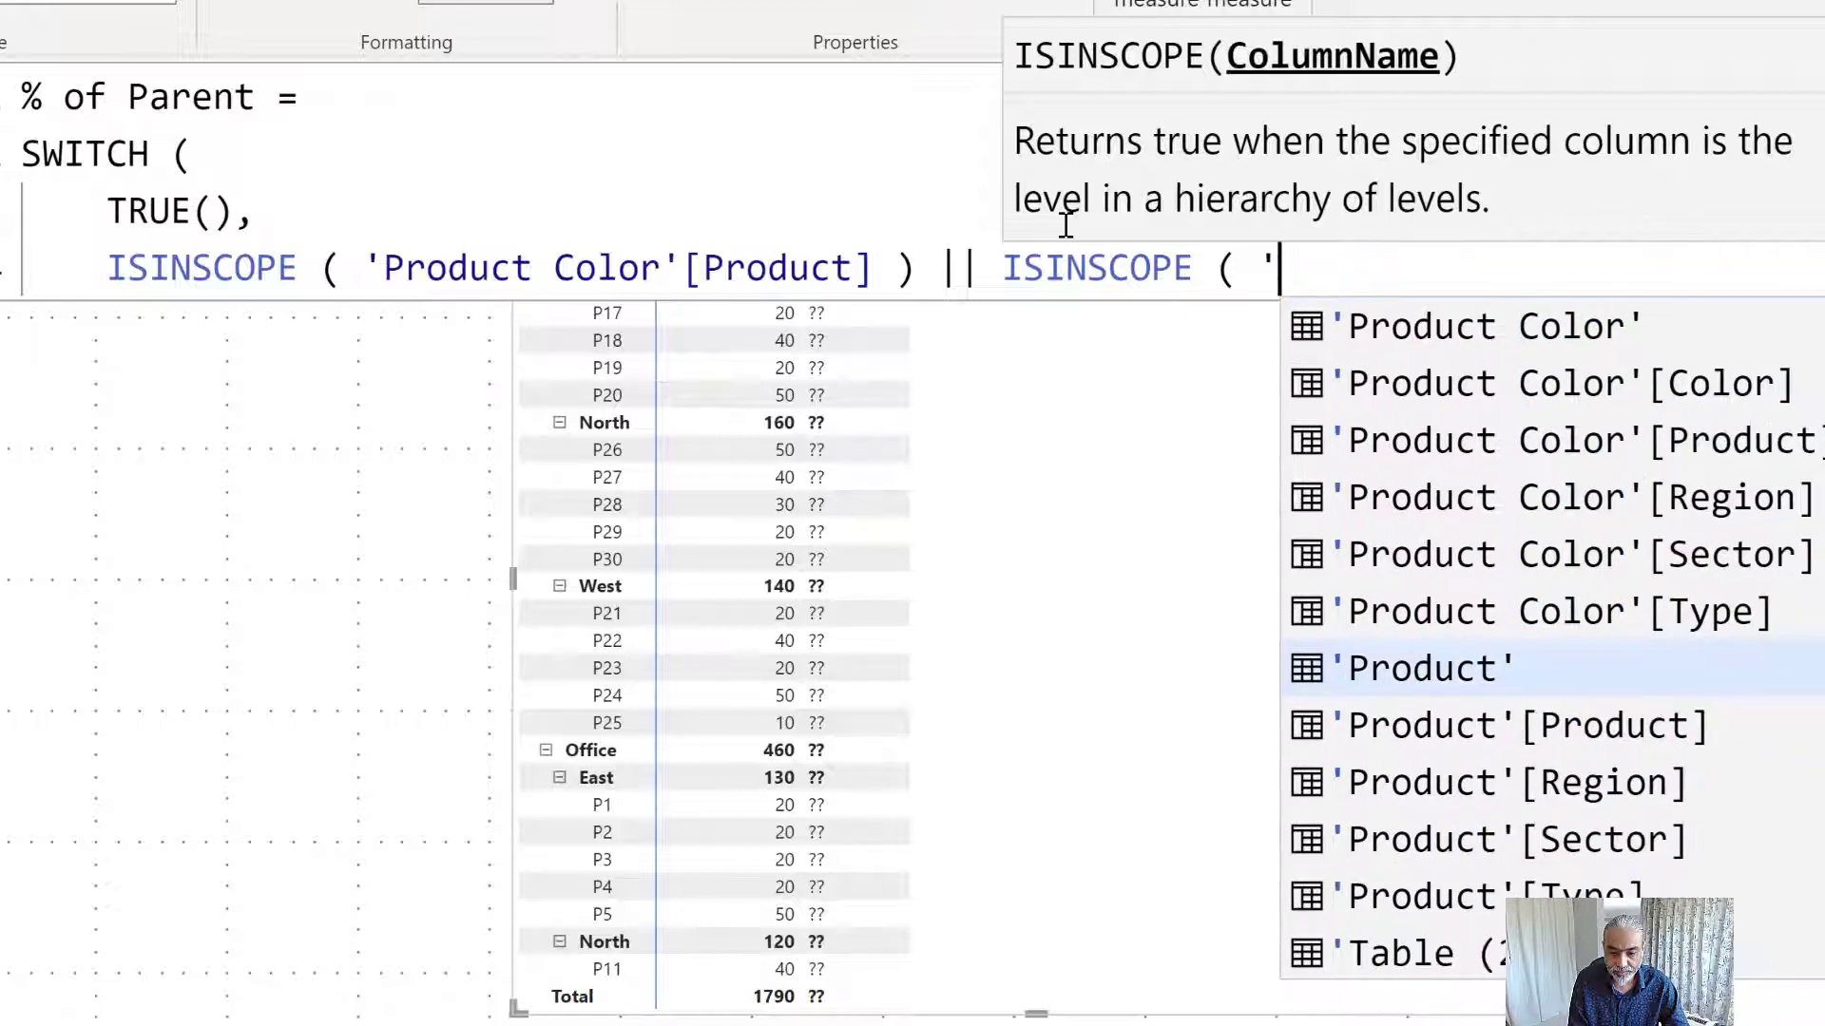
type("Product Col")
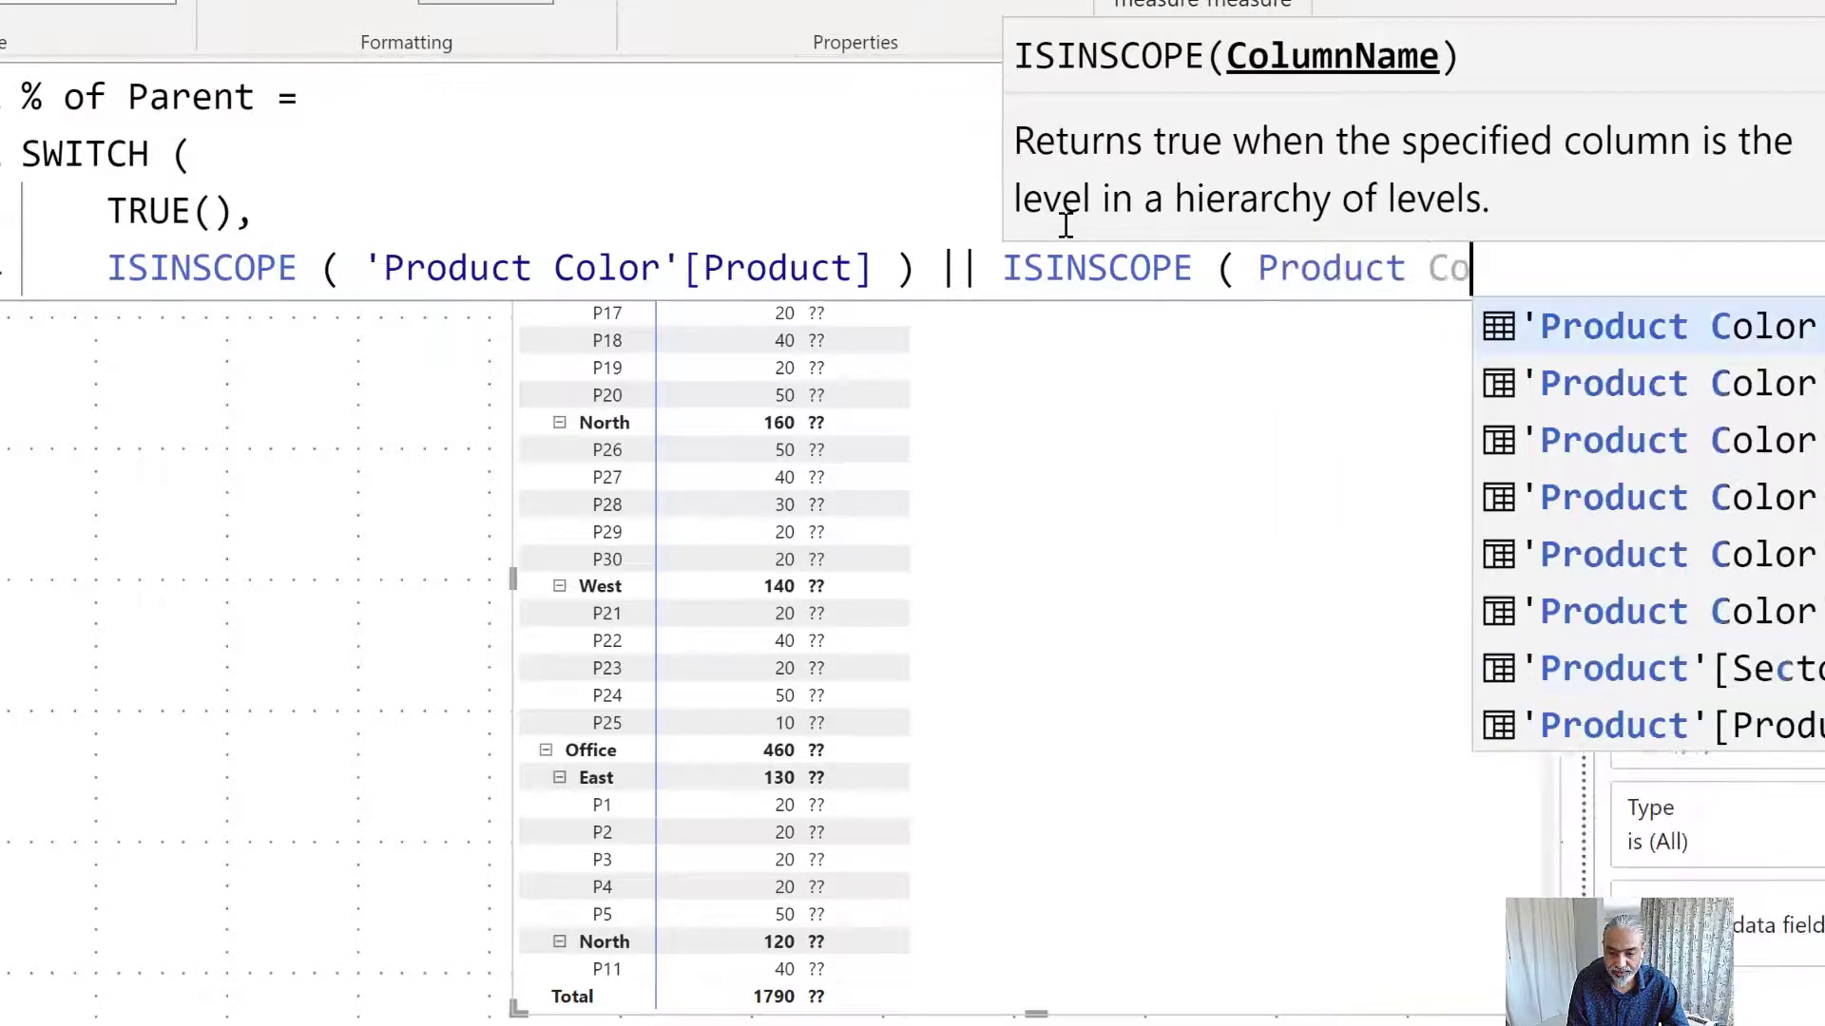
key("Tab")
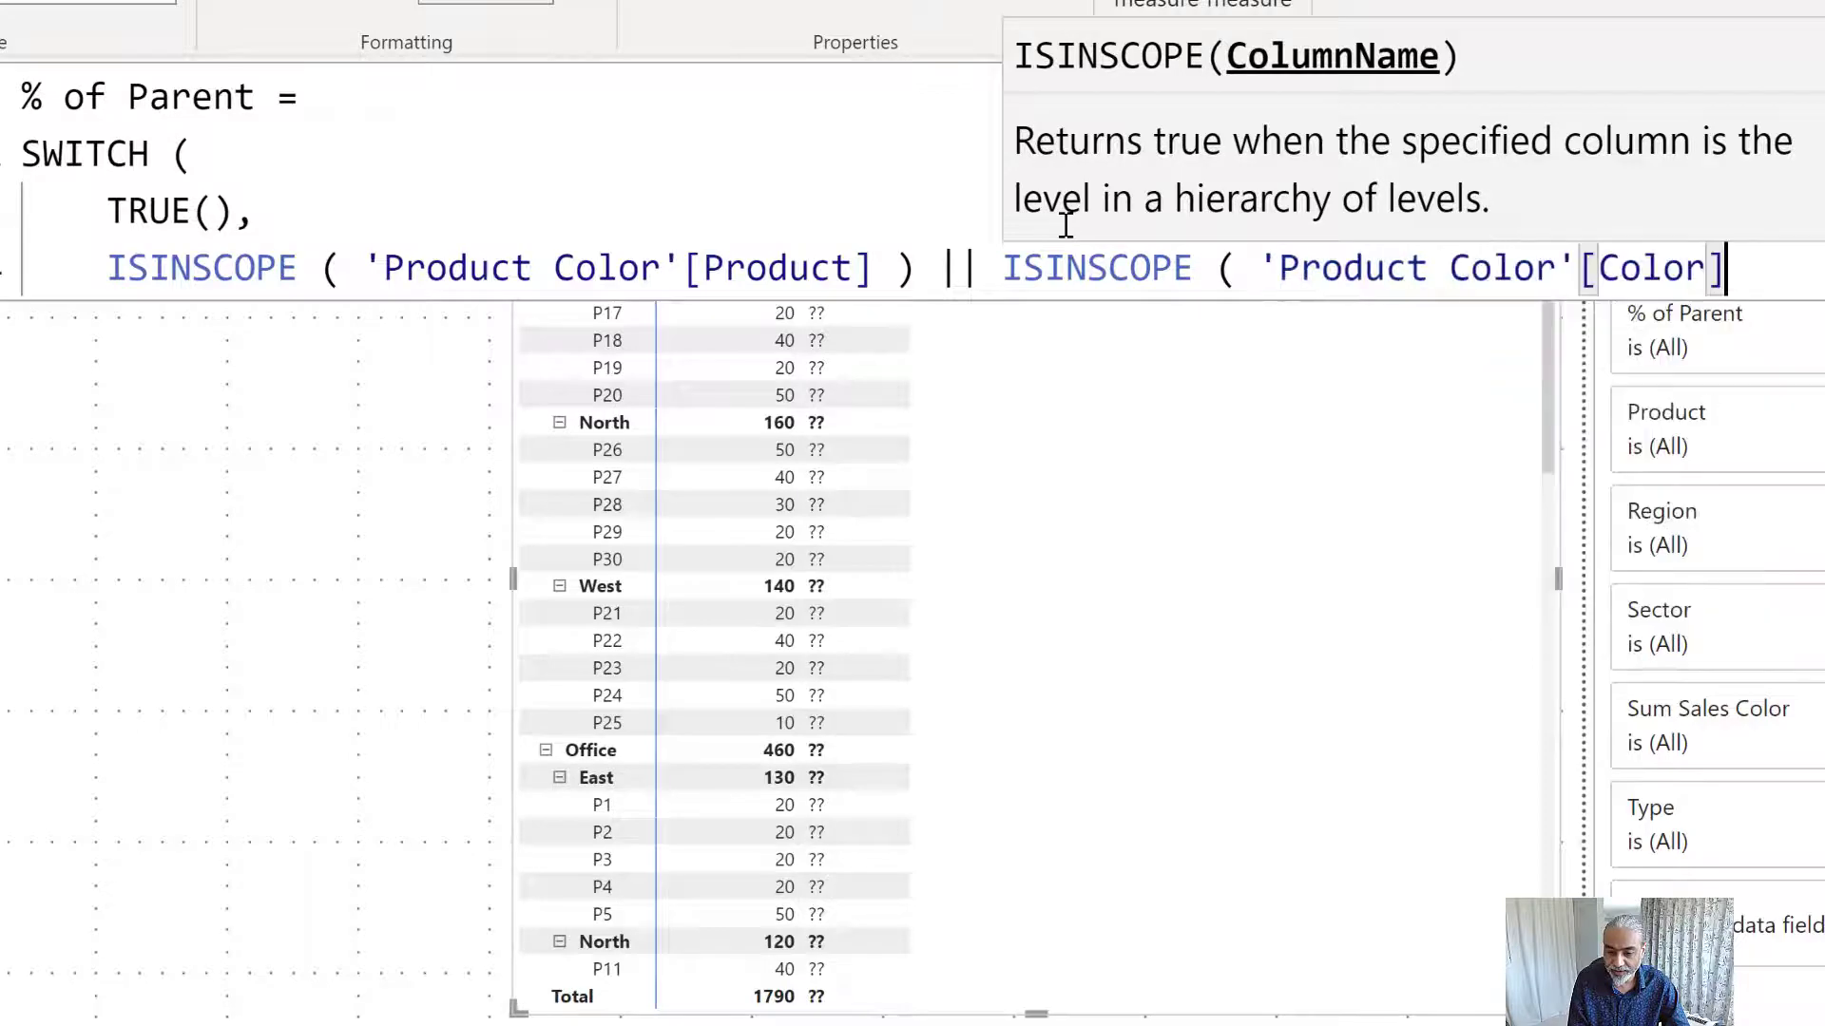
type("),")
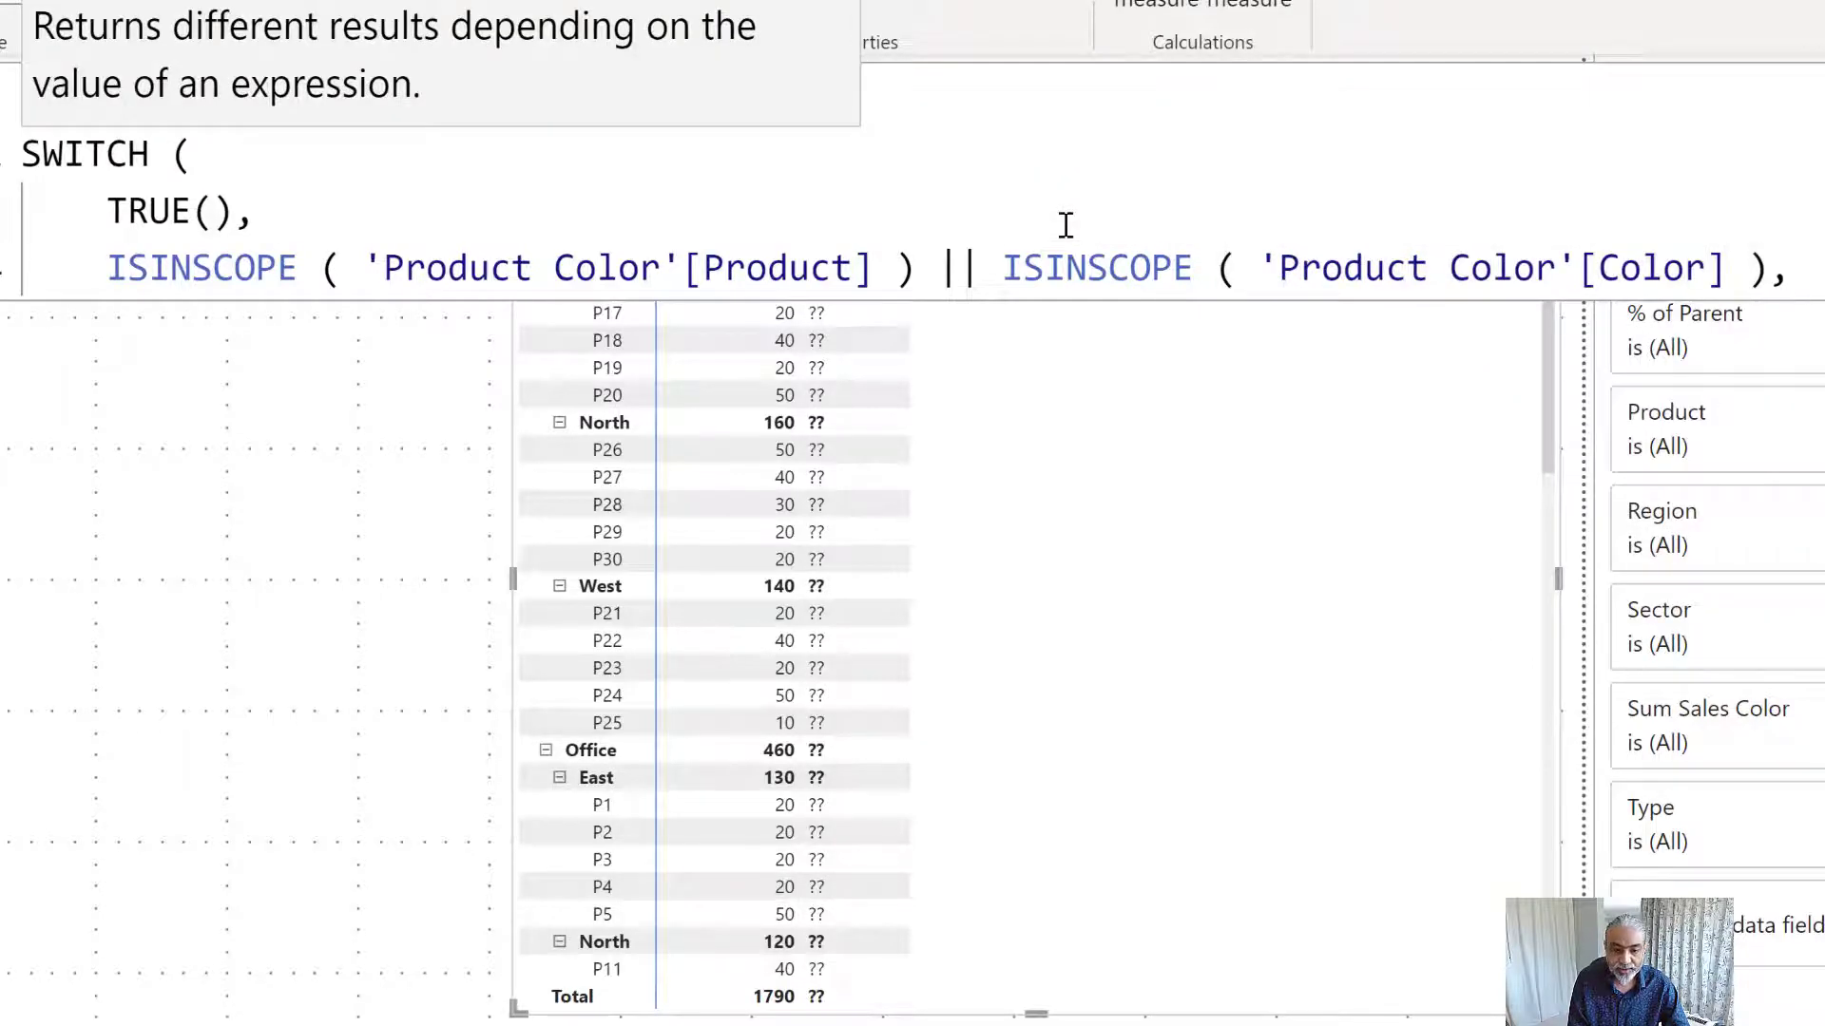
- Add a DIVIDE function on a new indented line as the first SWITCH result, with [Sum Sales Color] as its numerator
key("shift+Return")
key("Tab")
type("DI")
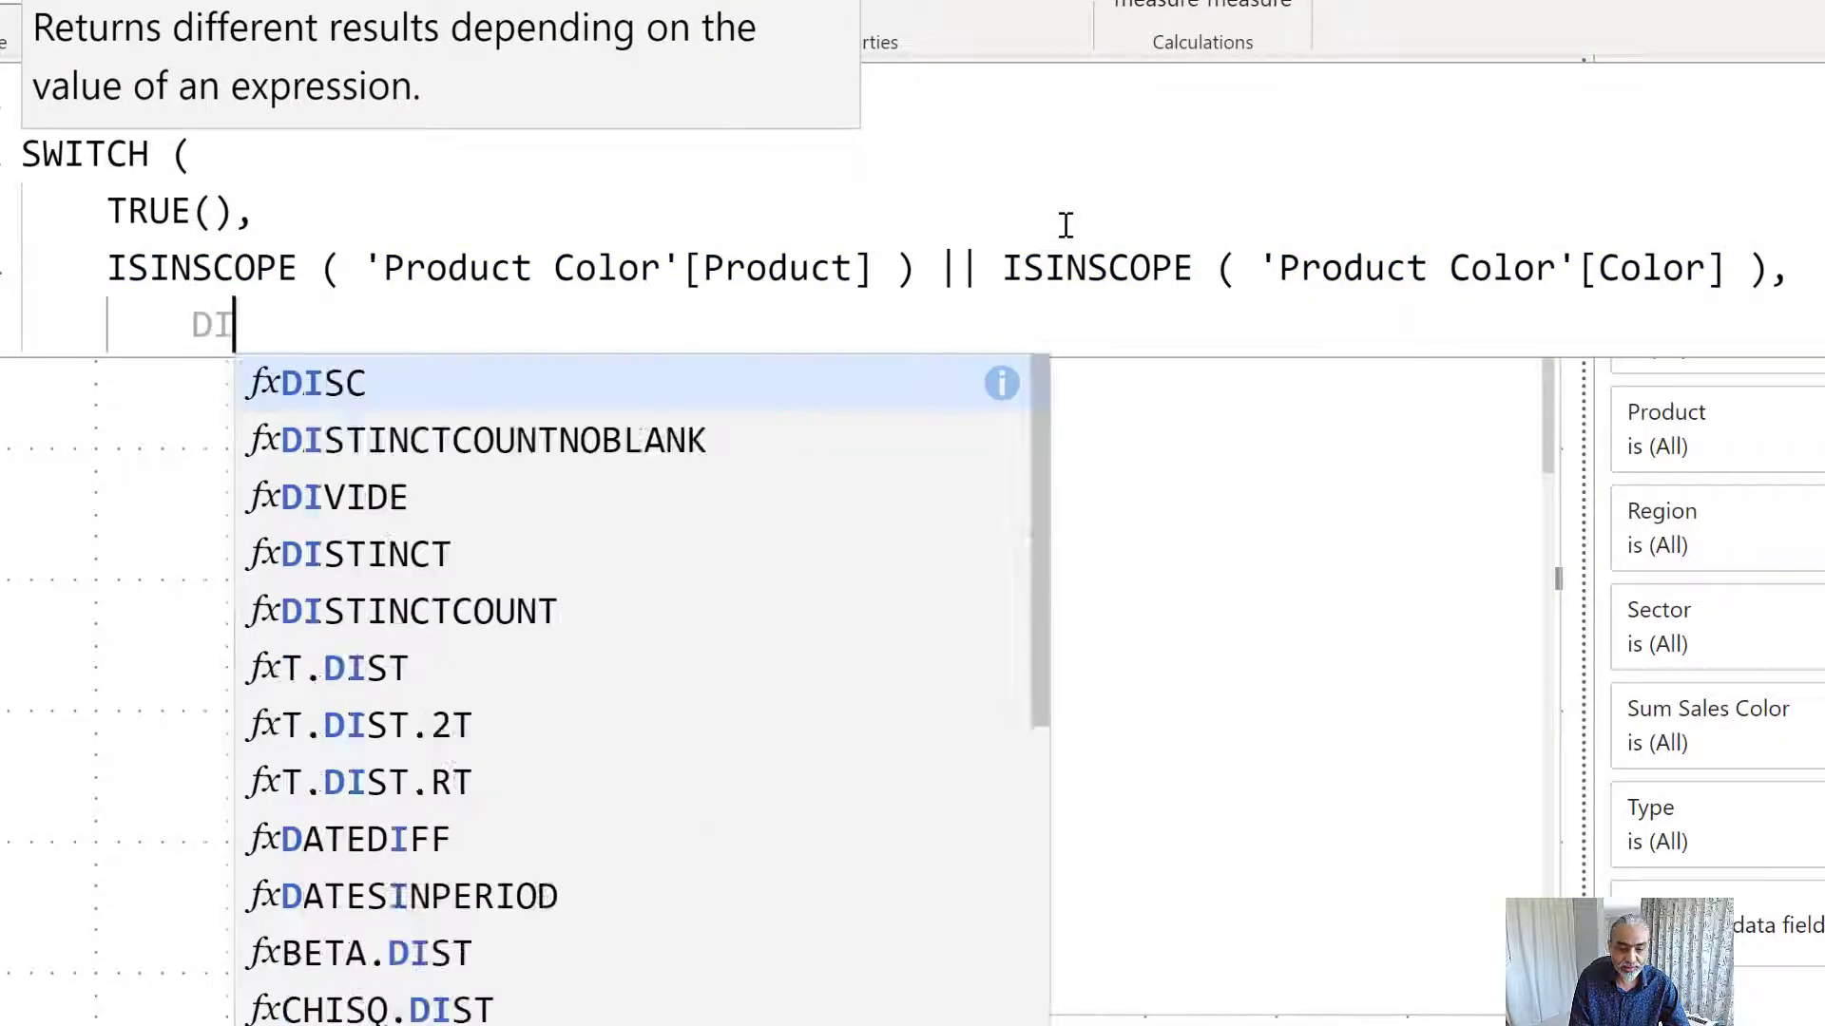
type("VIDE ( ")
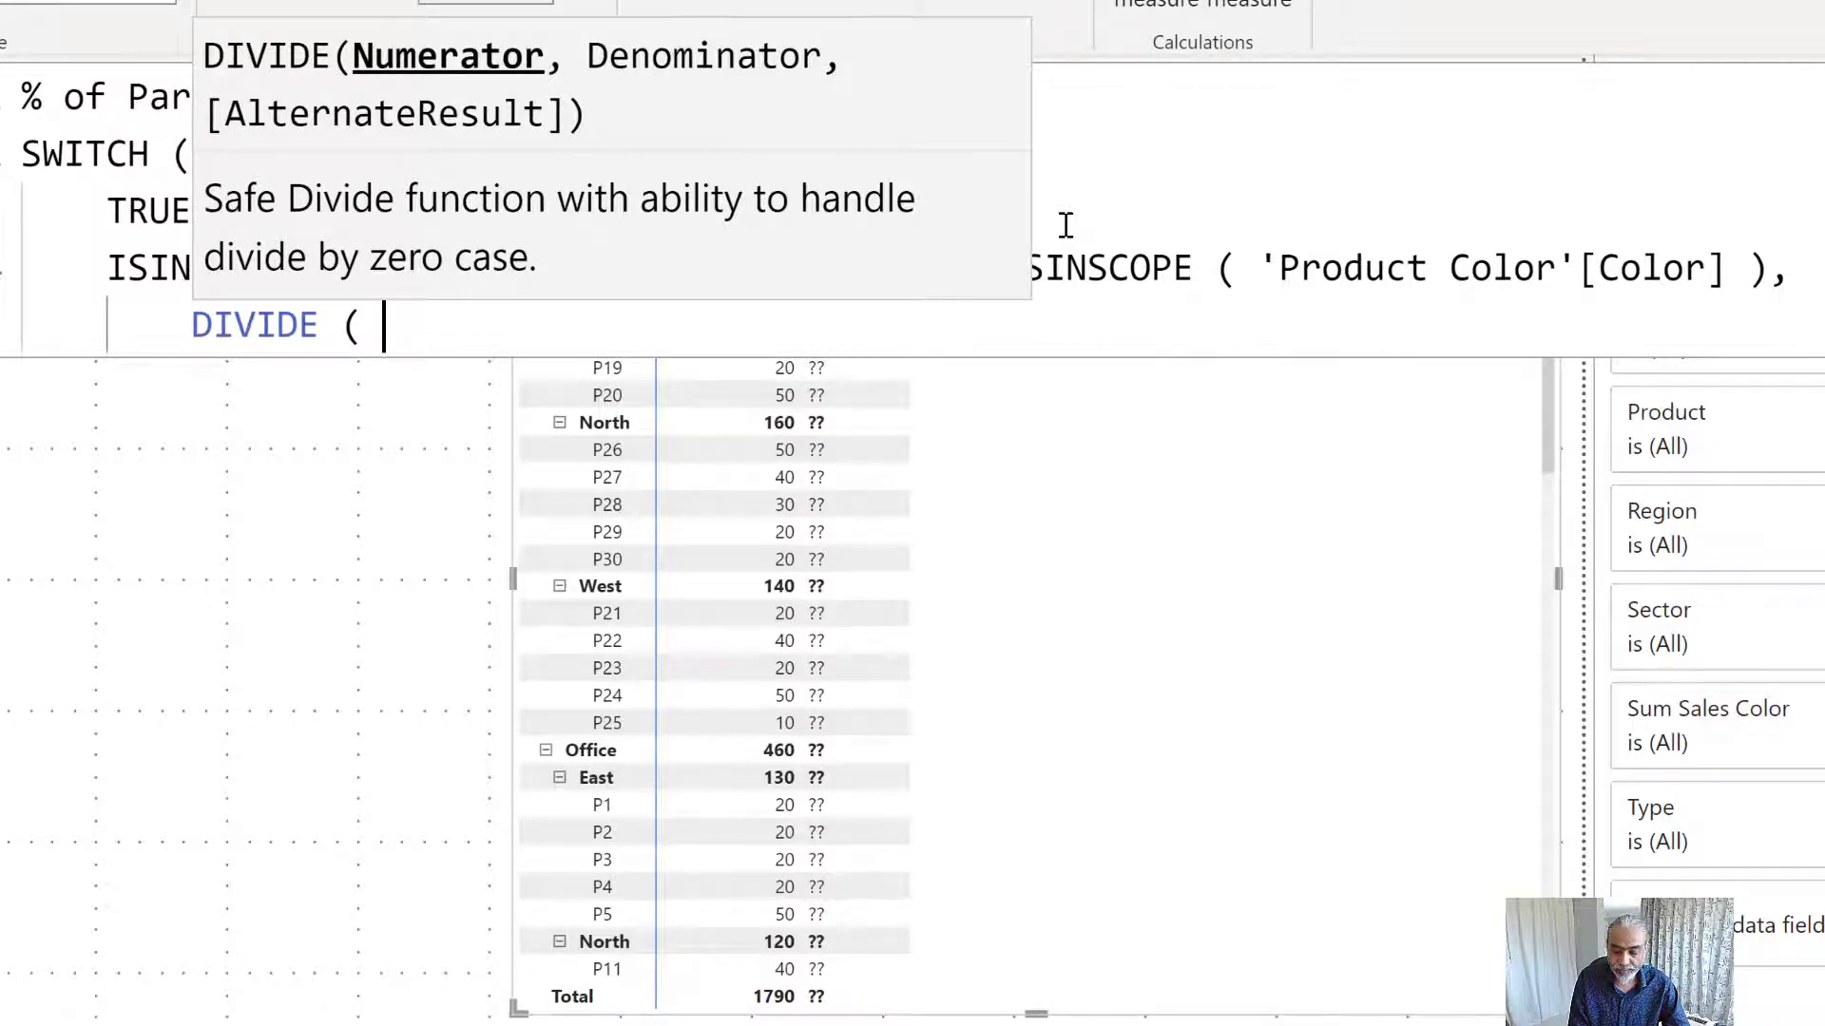
type("[Sum ")
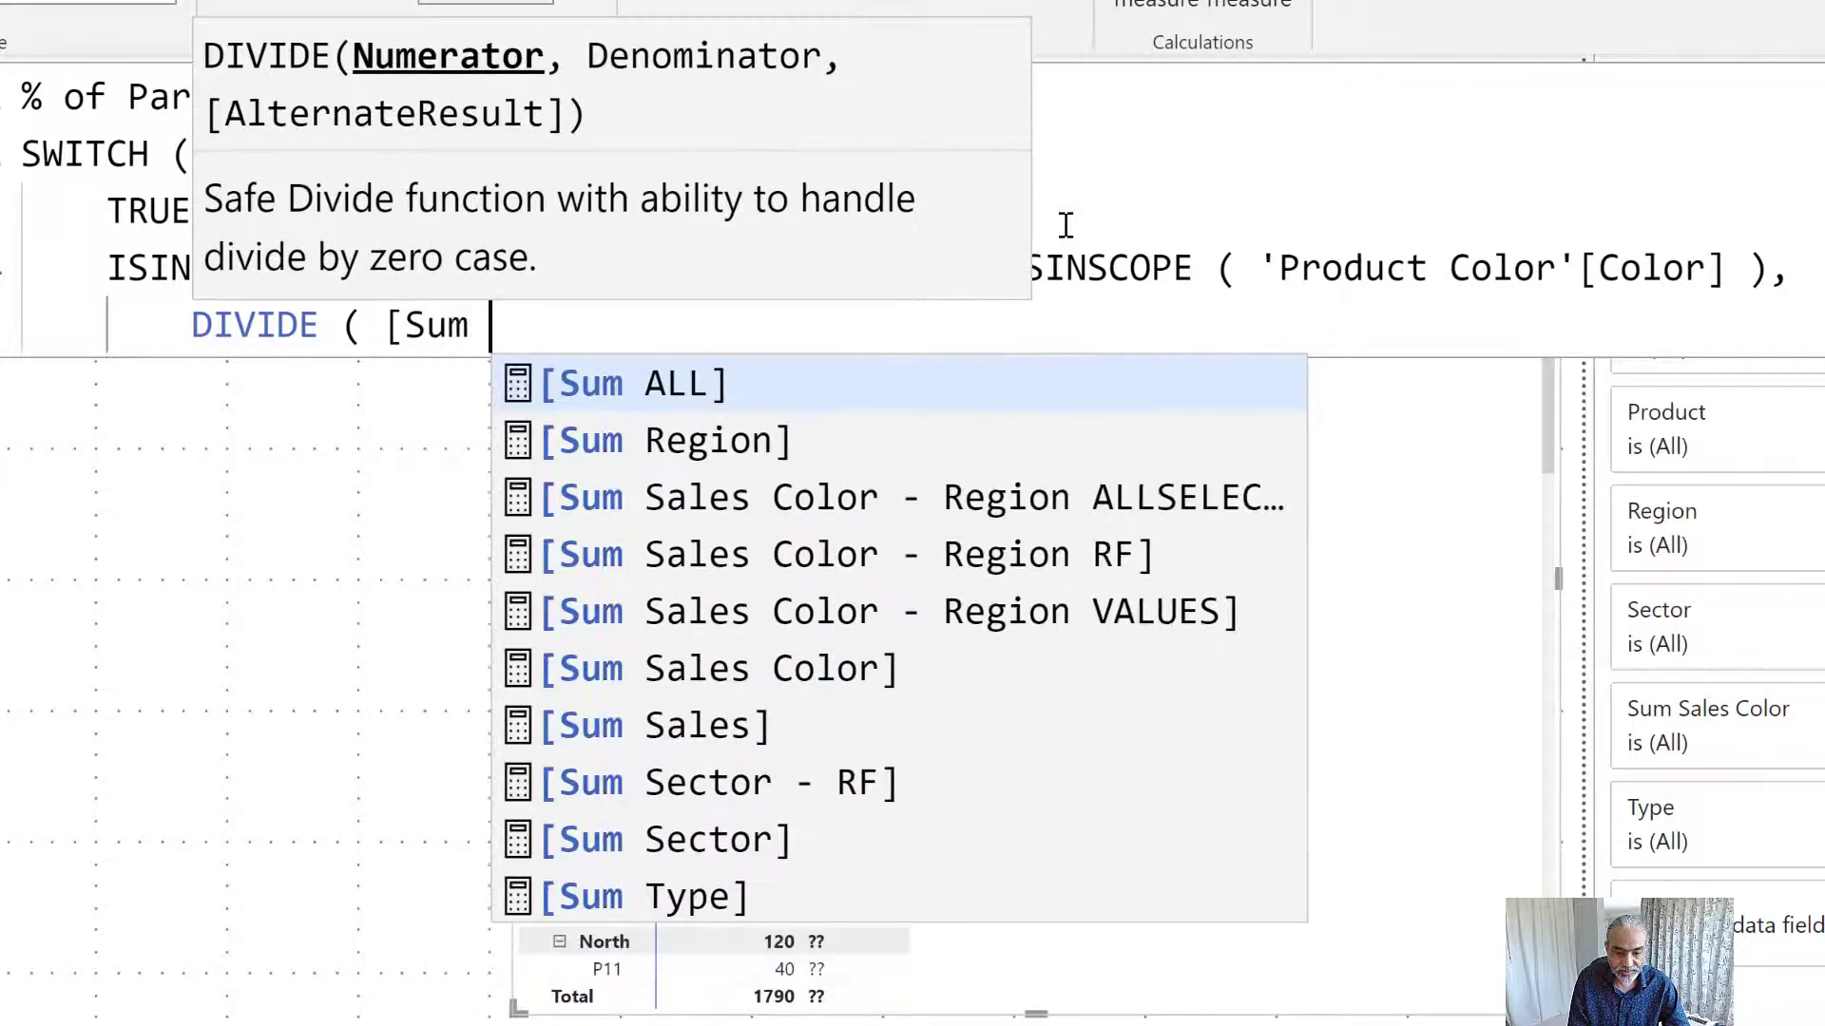
type("Sale")
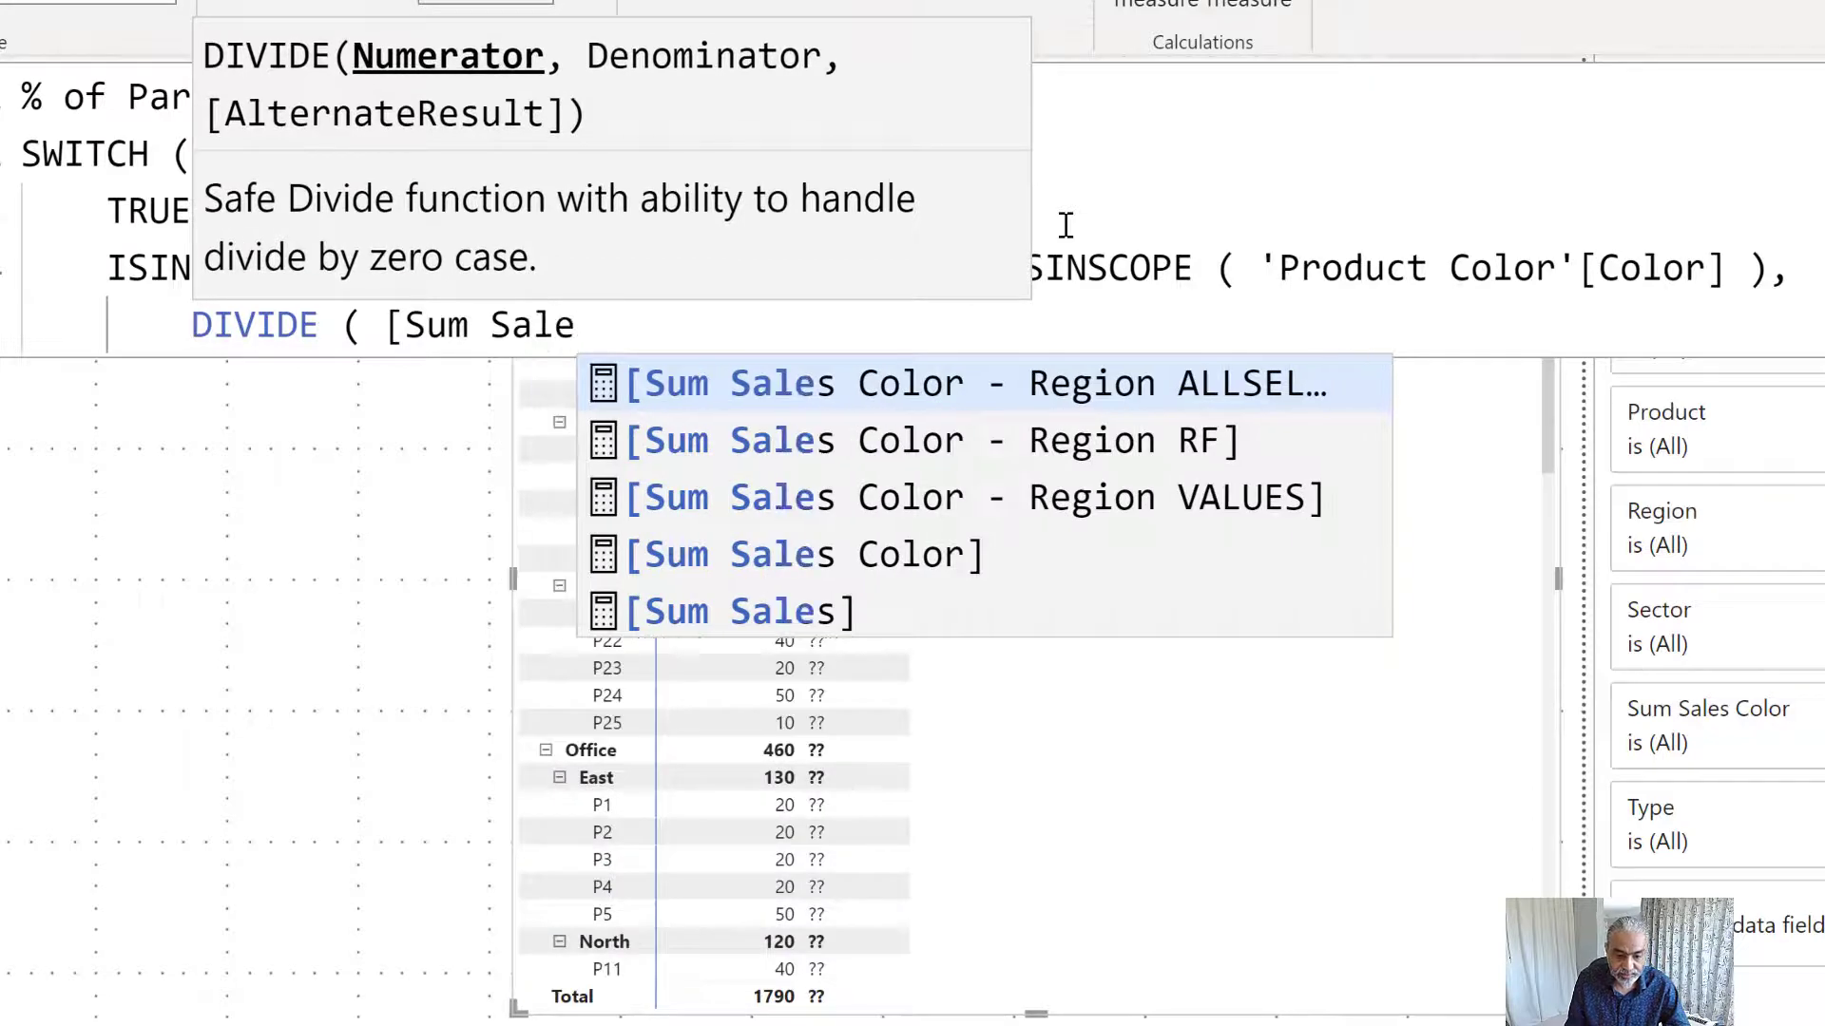
left_click(887, 551)
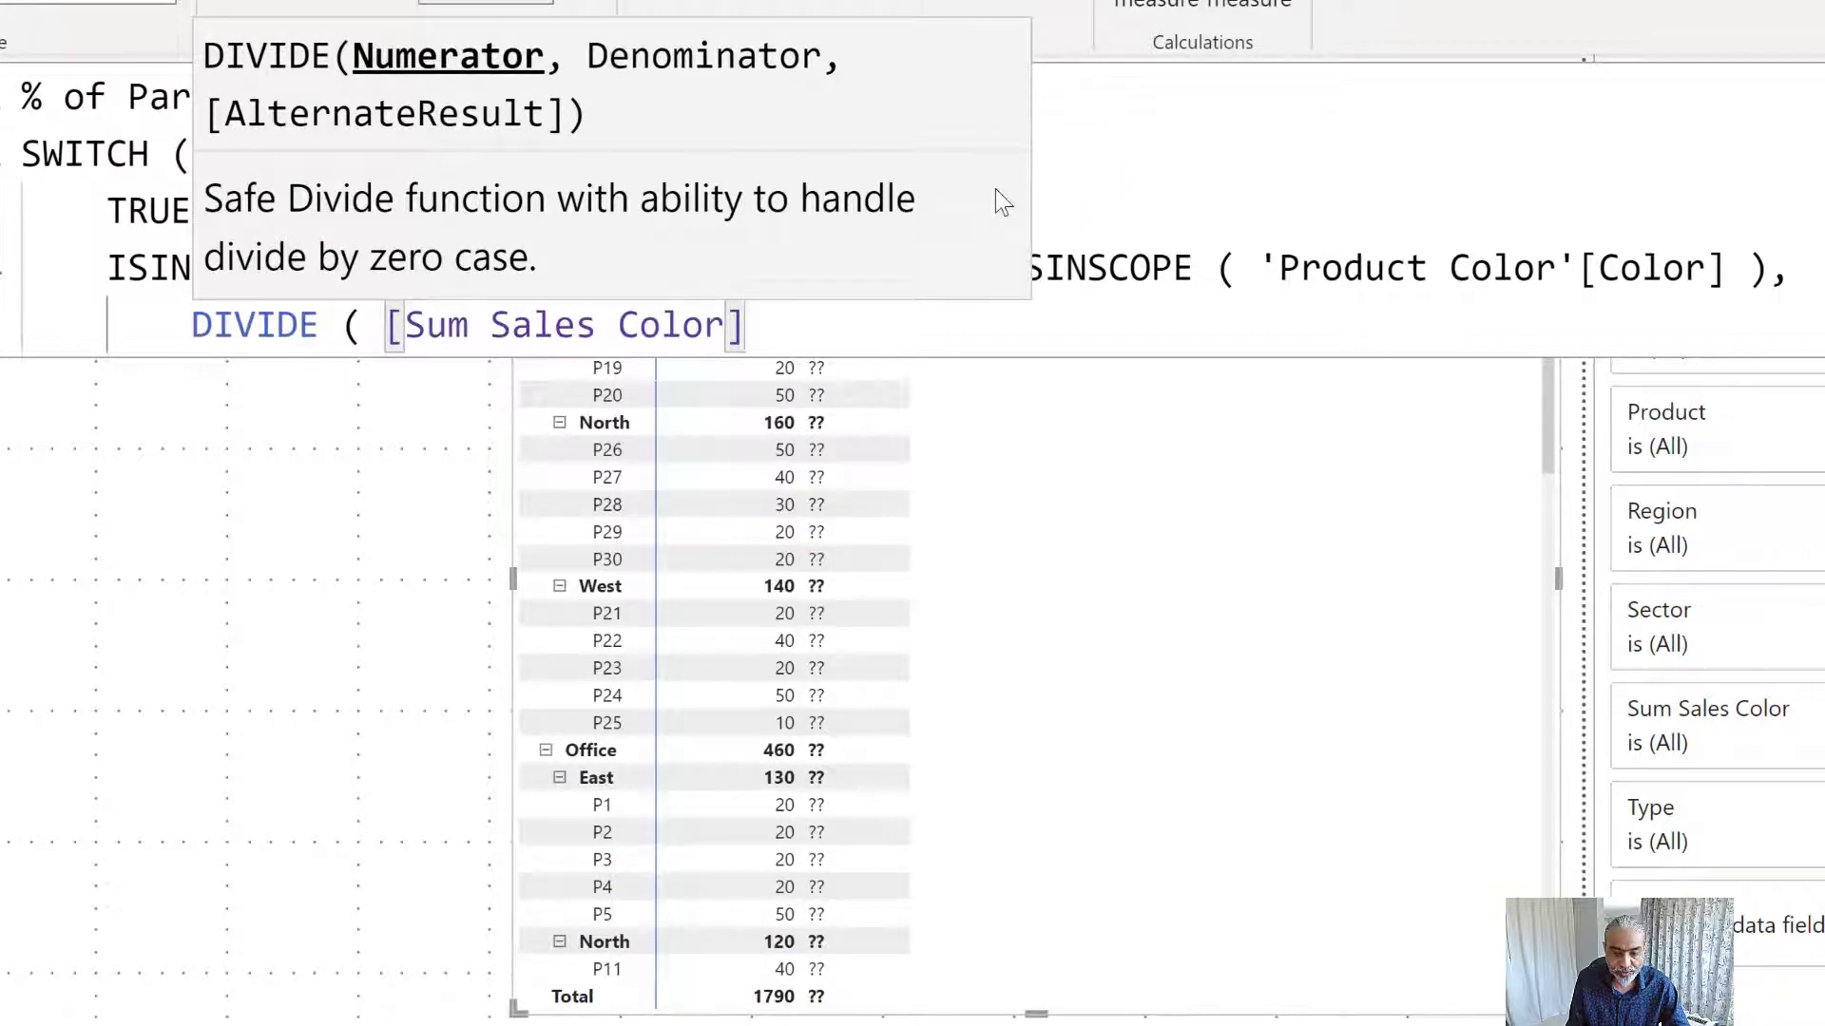
key("Return")
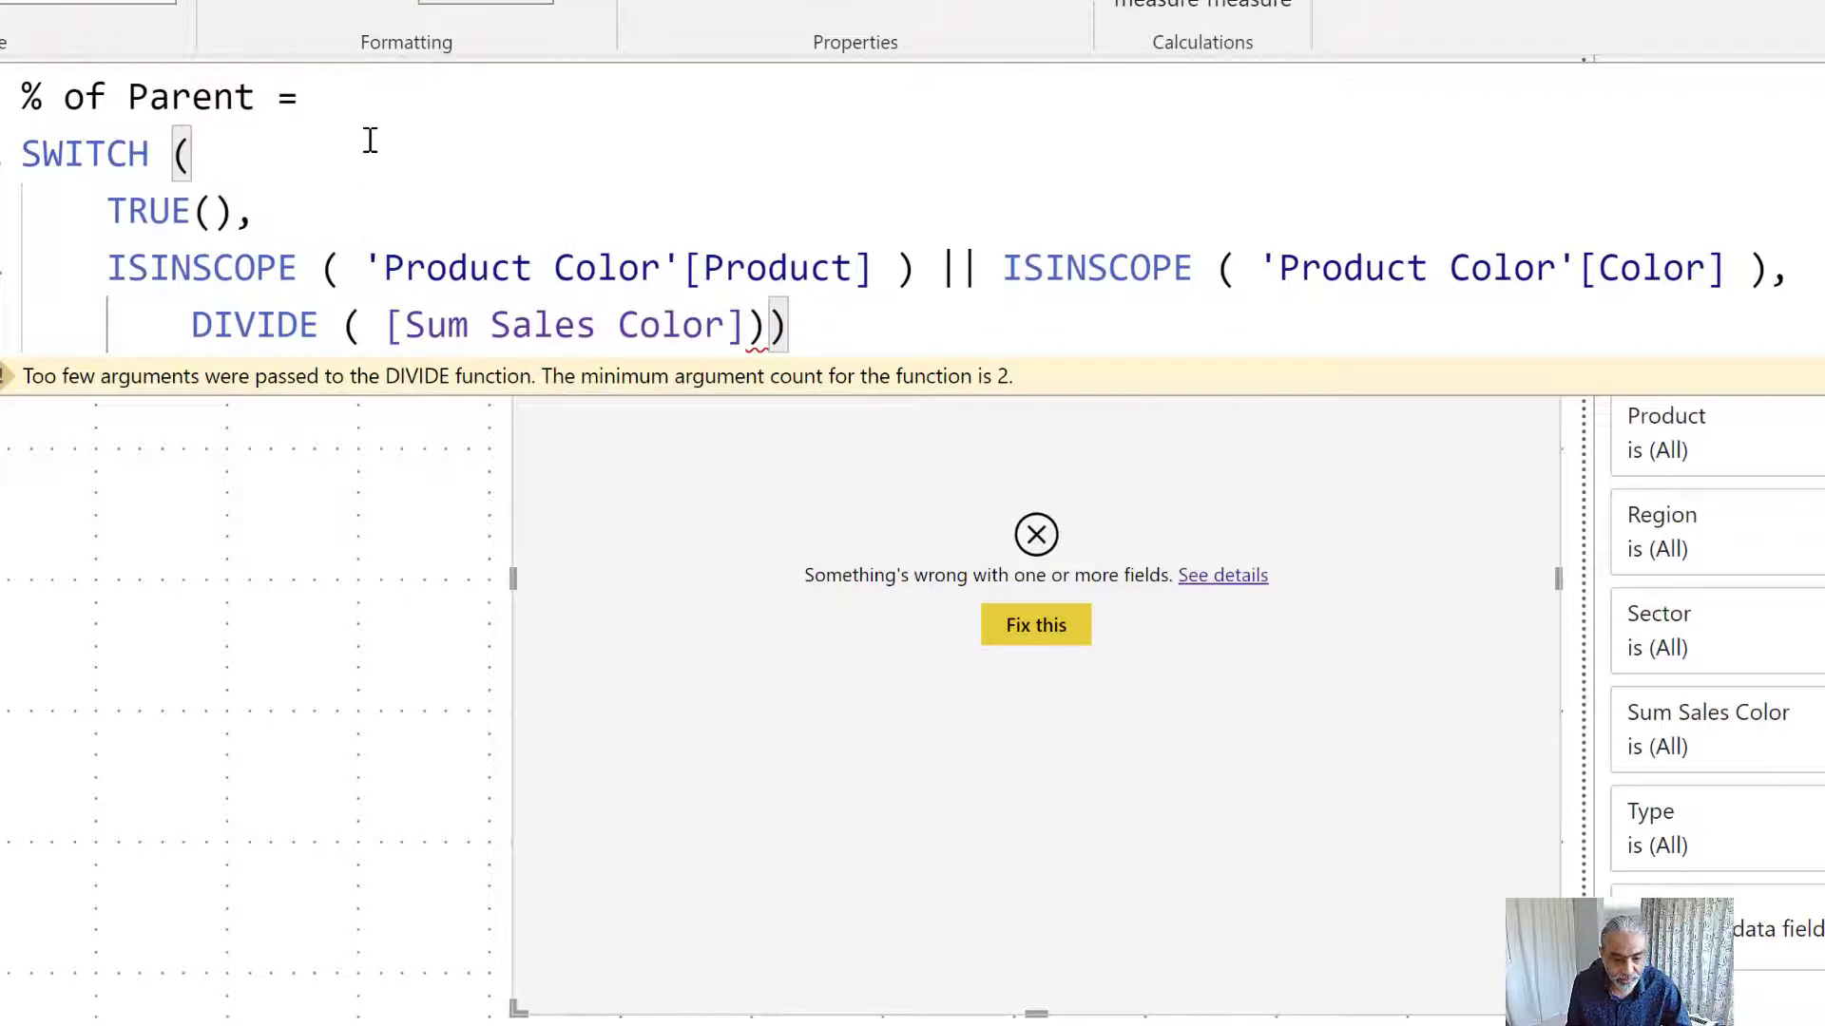
- Declare a variable named __sumSales on a new line above the SWITCH function in the % of Parent formula
left_click(378, 87)
key("shift+Return")
type("VAR __")
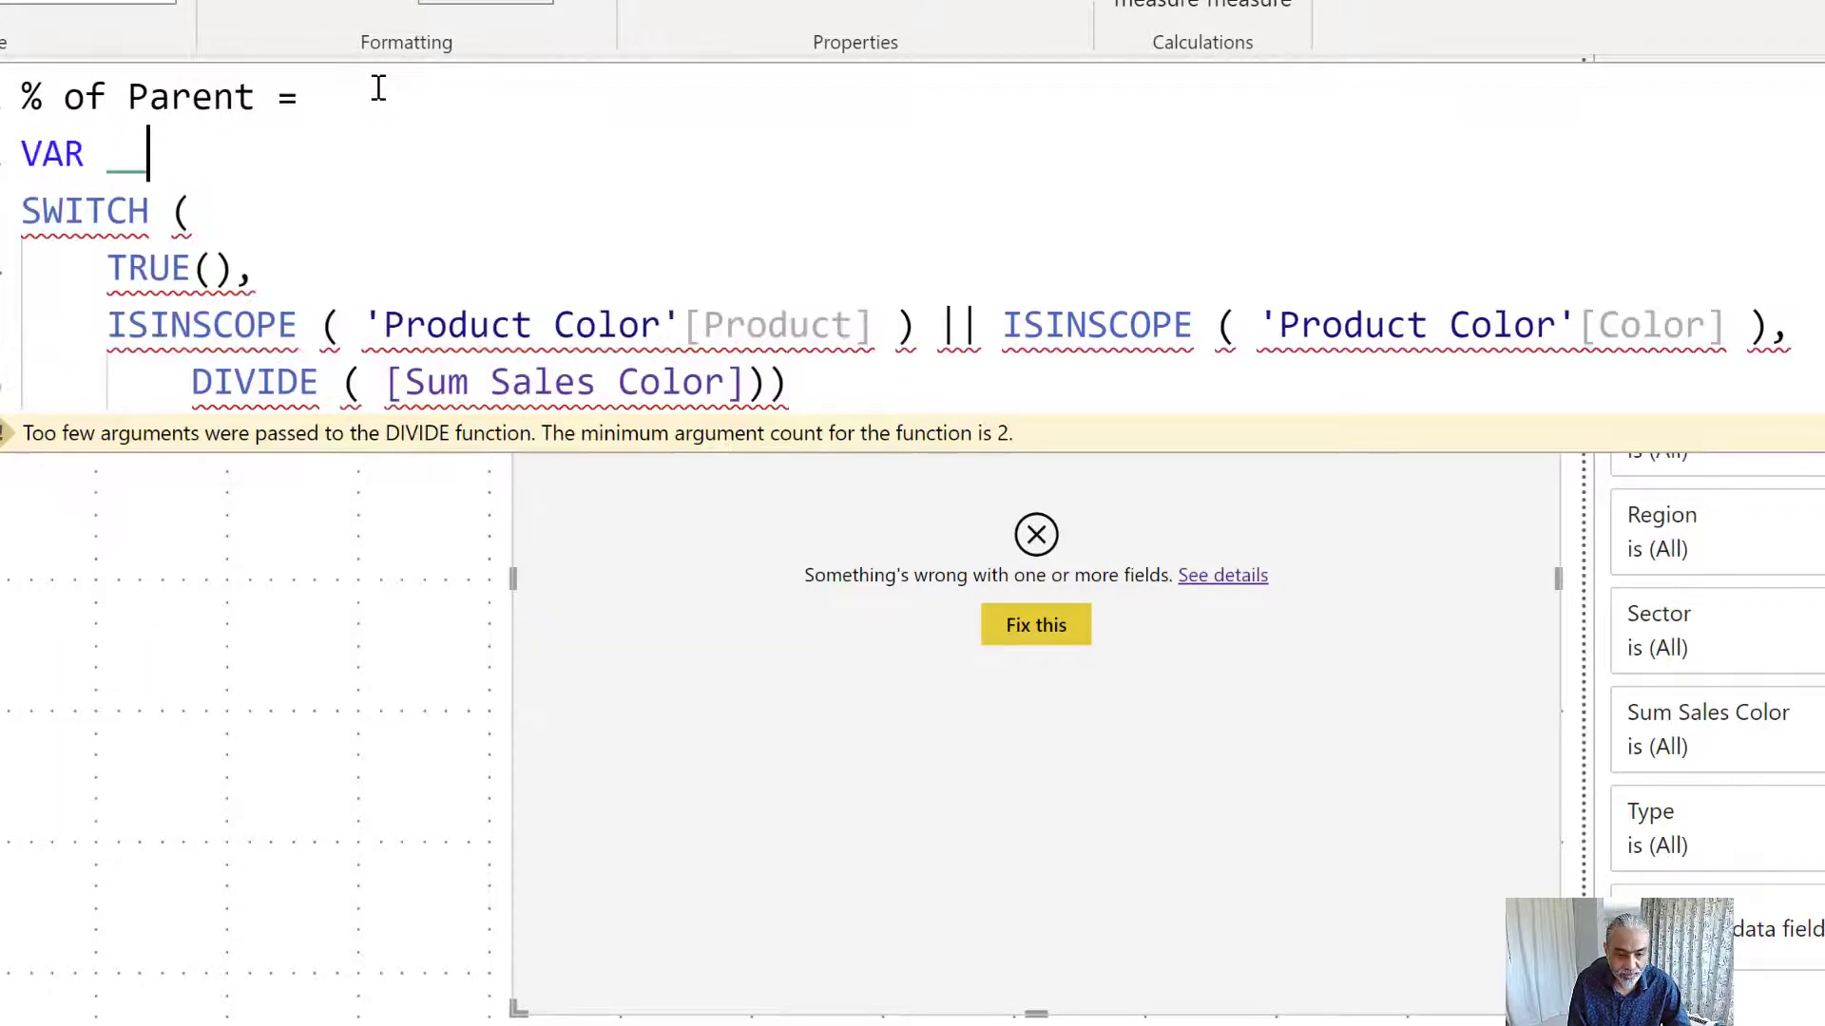
type("sumSales")
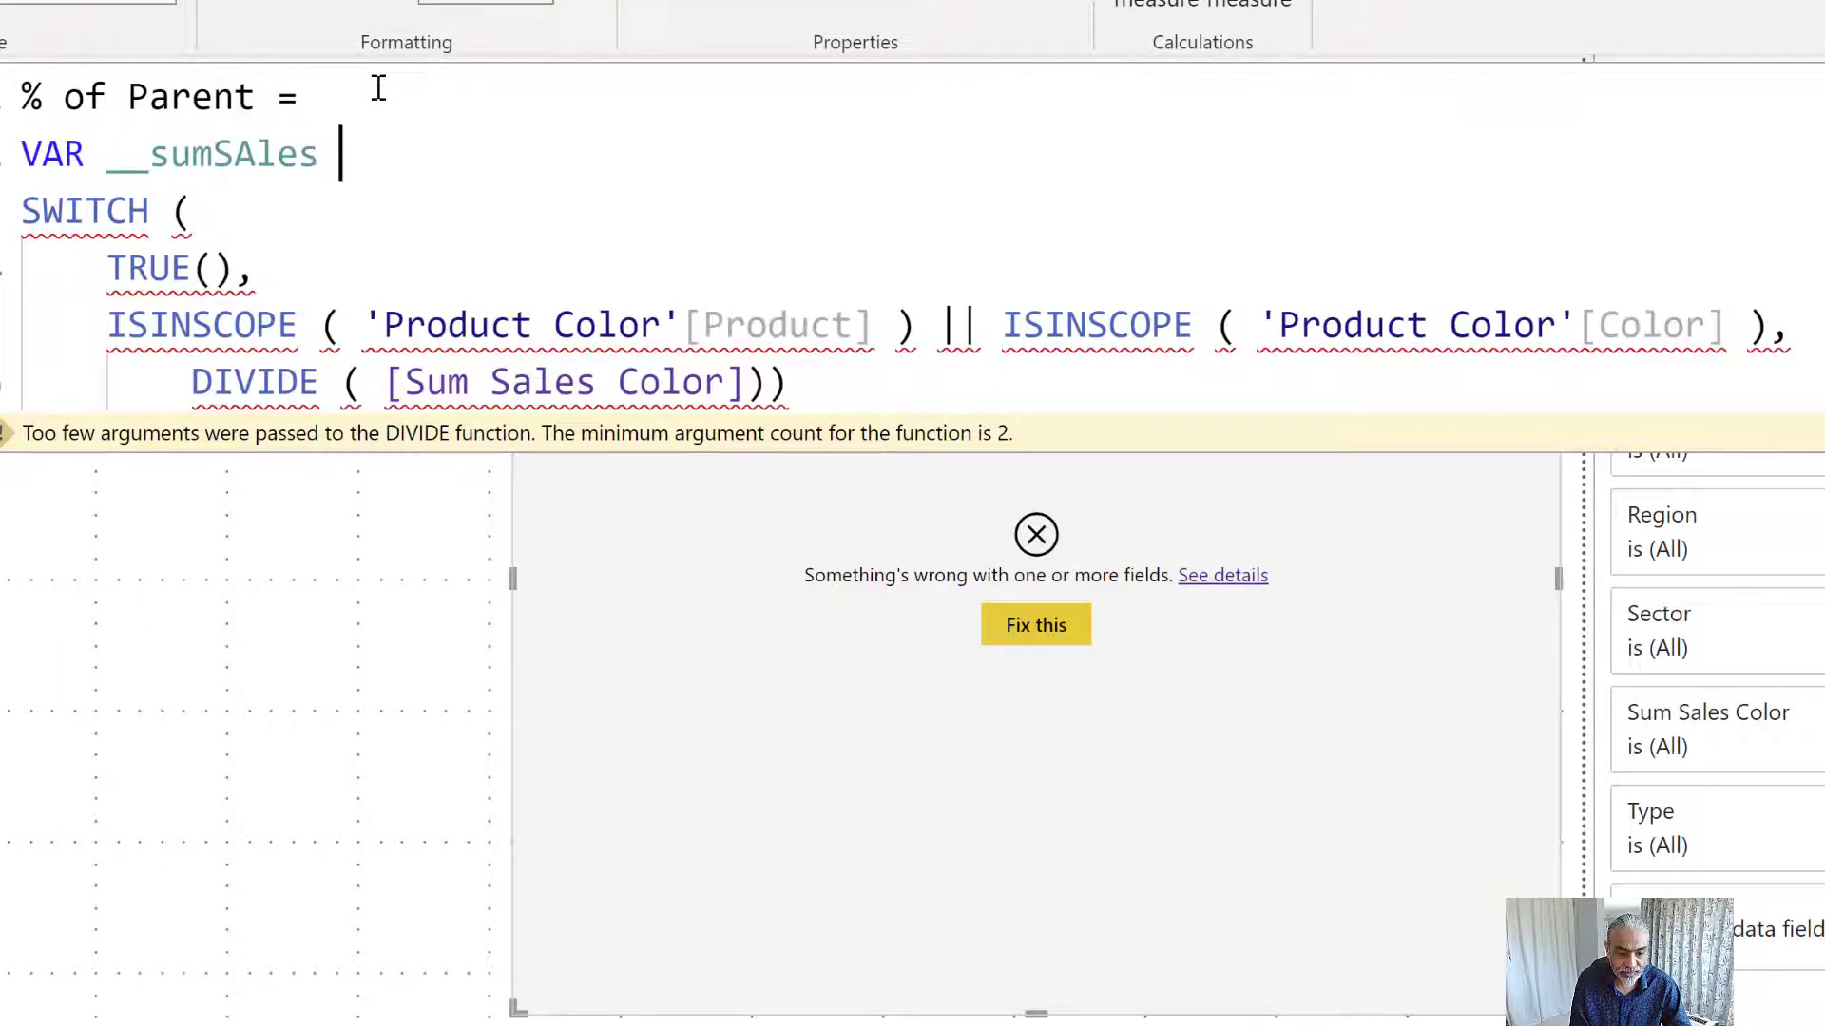
key("BackSpace")
key("BackSpace")
key("BackSpace")
key("BackSpace")
key("BackSpace")
type("A")
key("BackSpace")
type("ales = S")
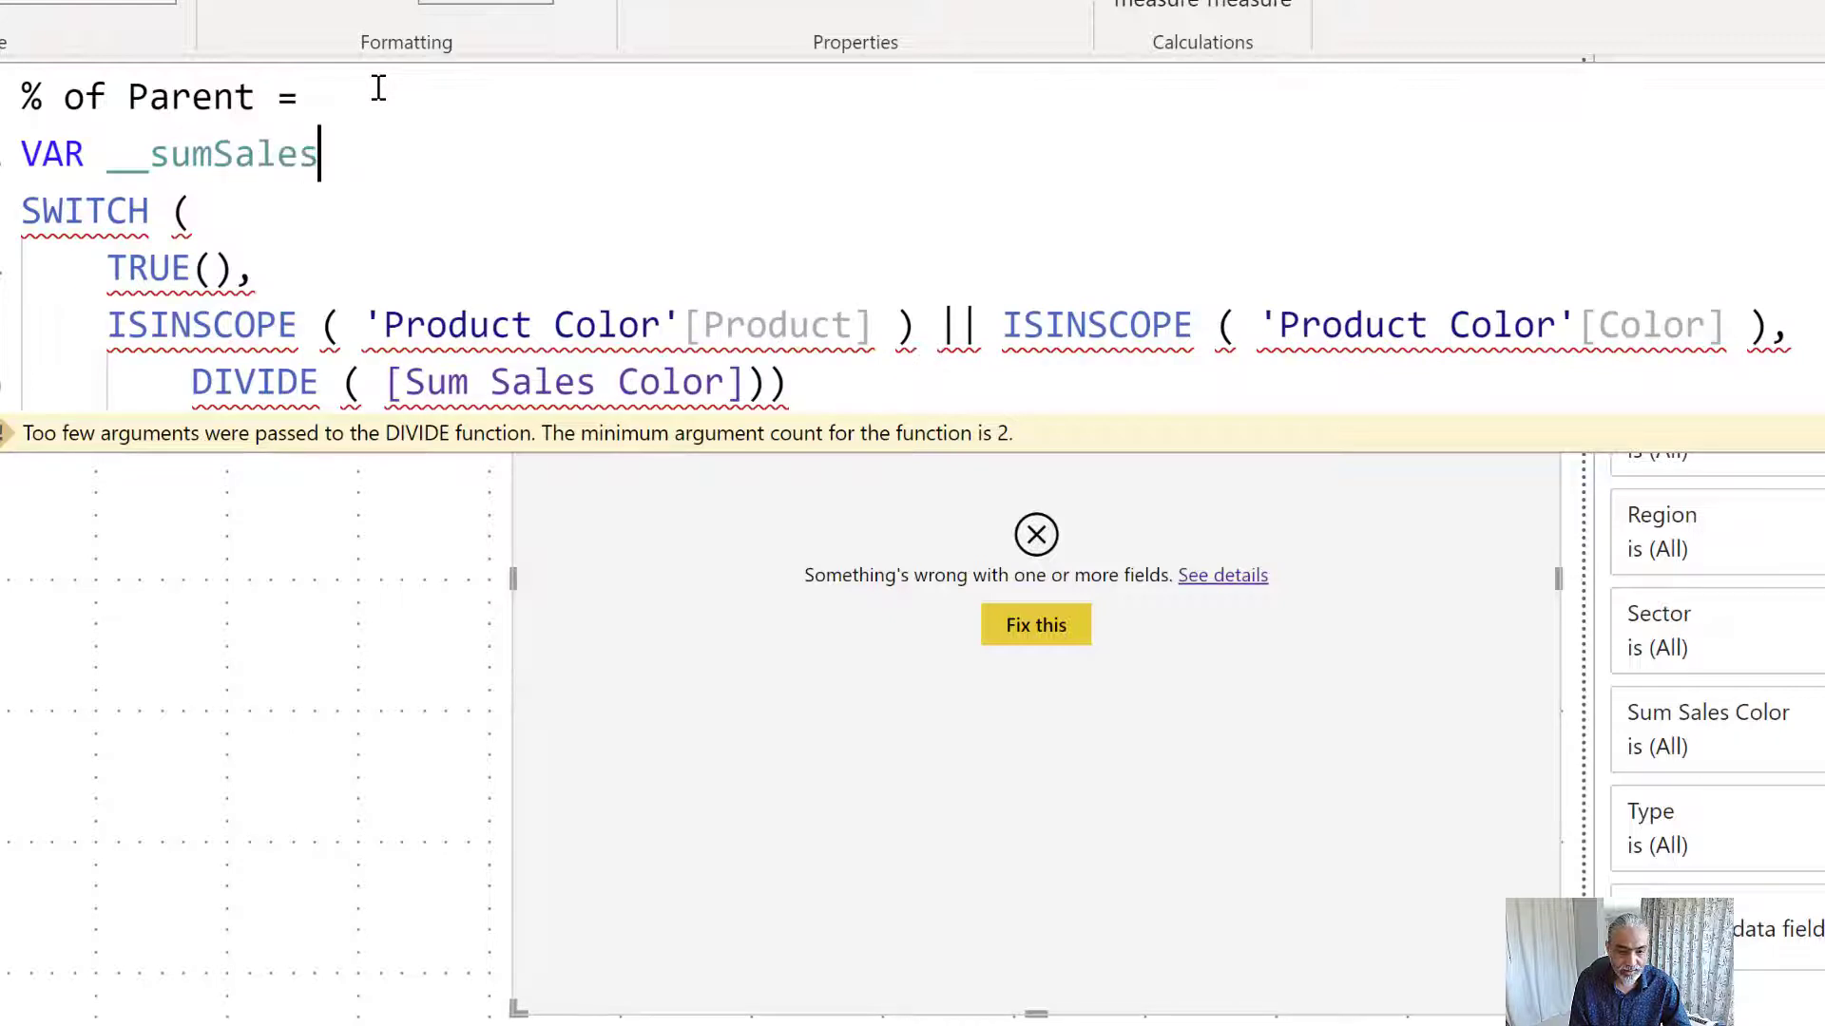
- Assign [Sum Sales Color] to the __sumSales variable and add a RETURN line before SWITCH
type("[Su")
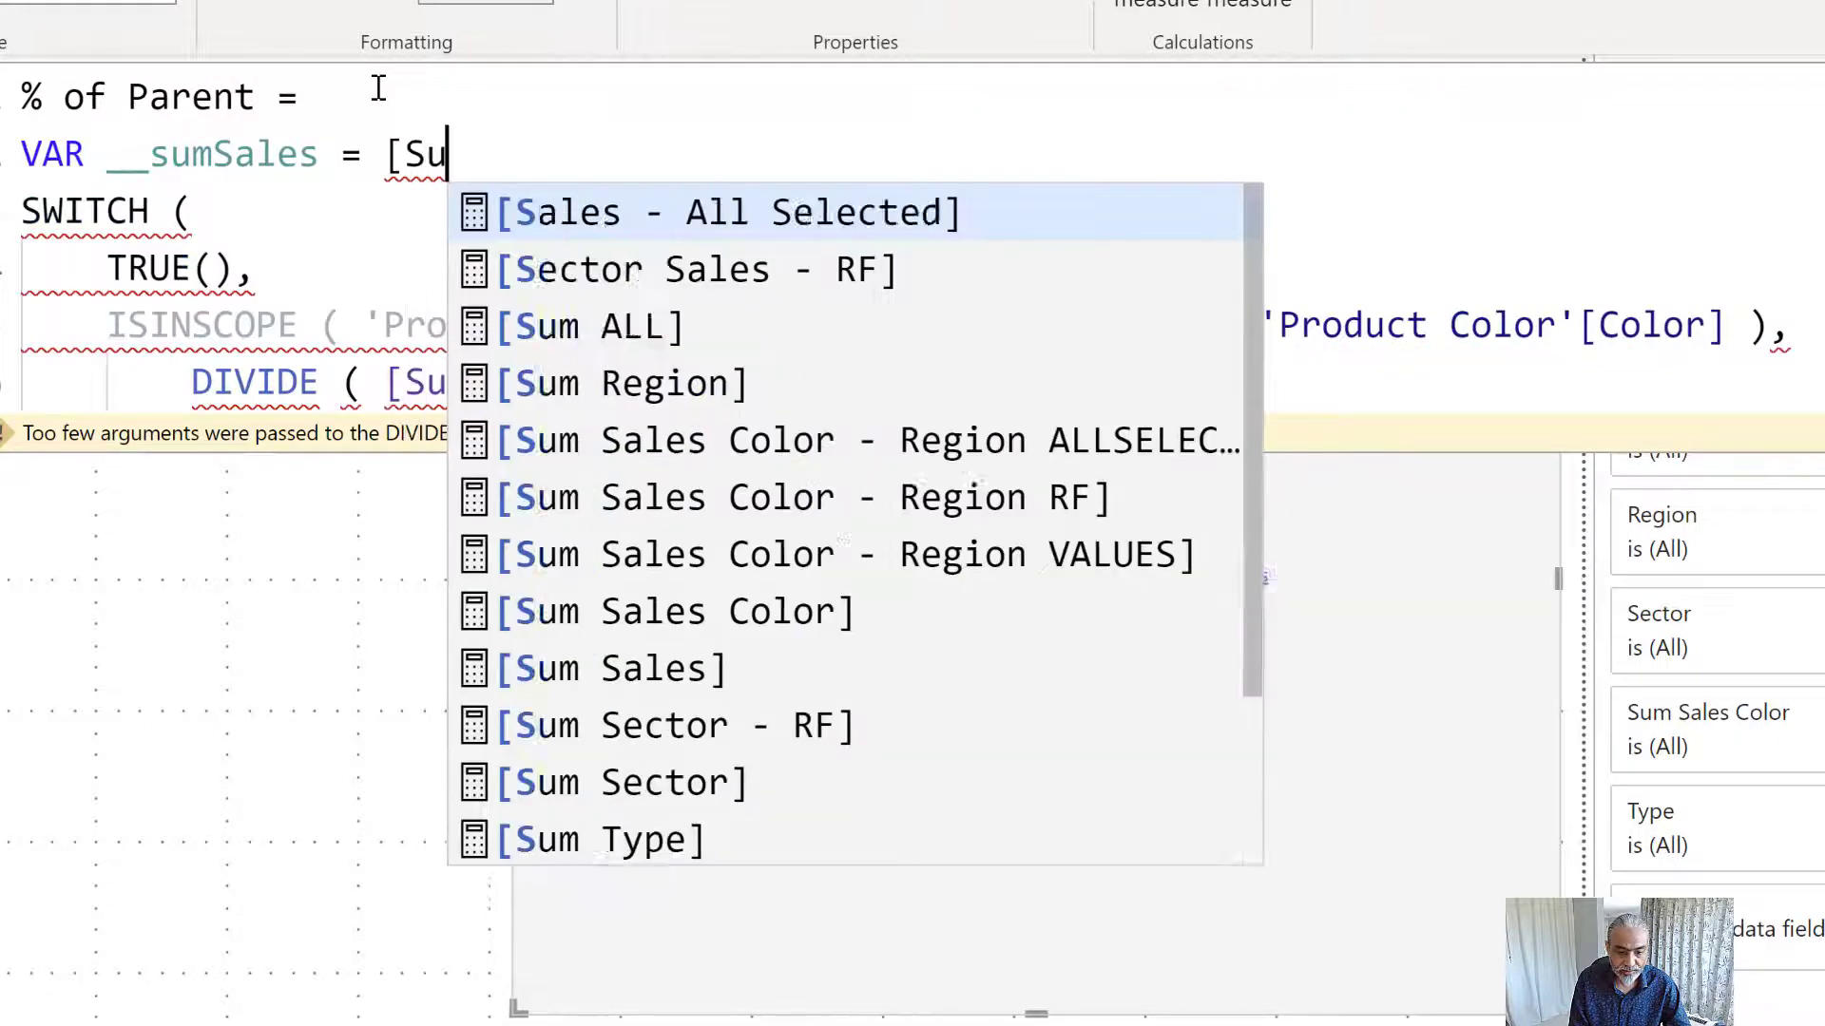
type("m Sales Color]")
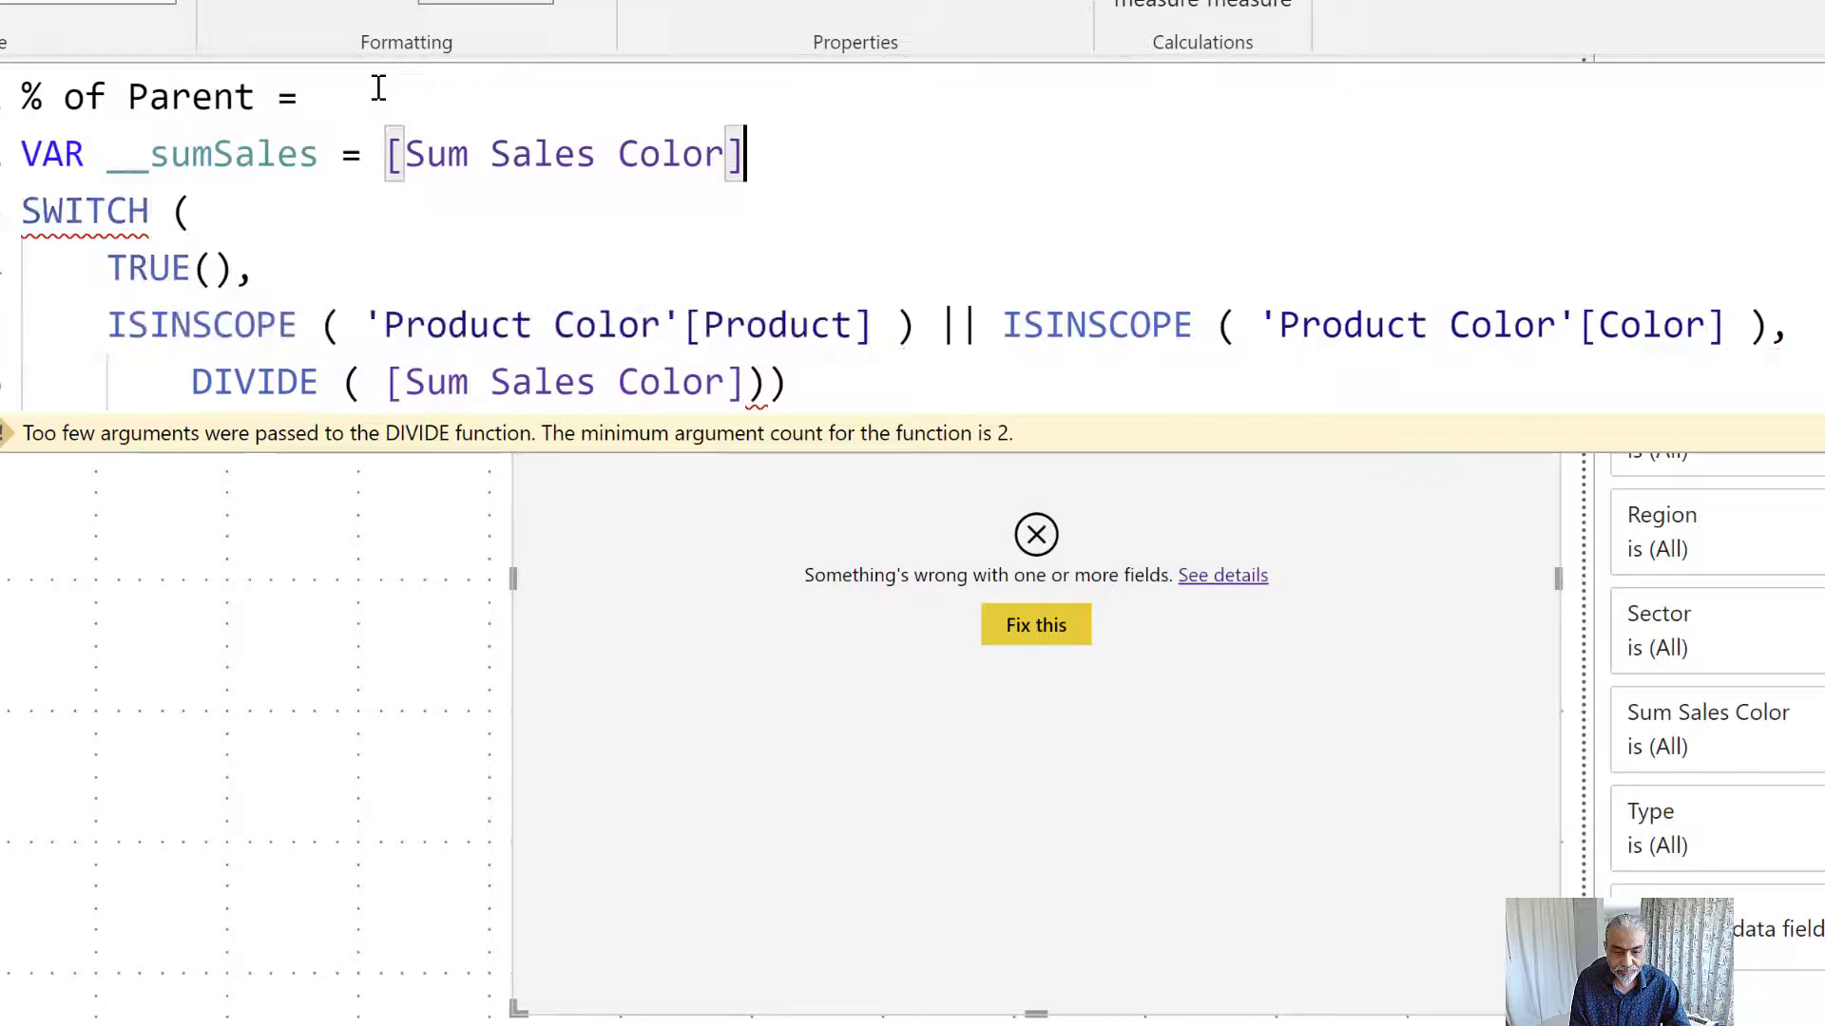
key("Return")
type("RETURN")
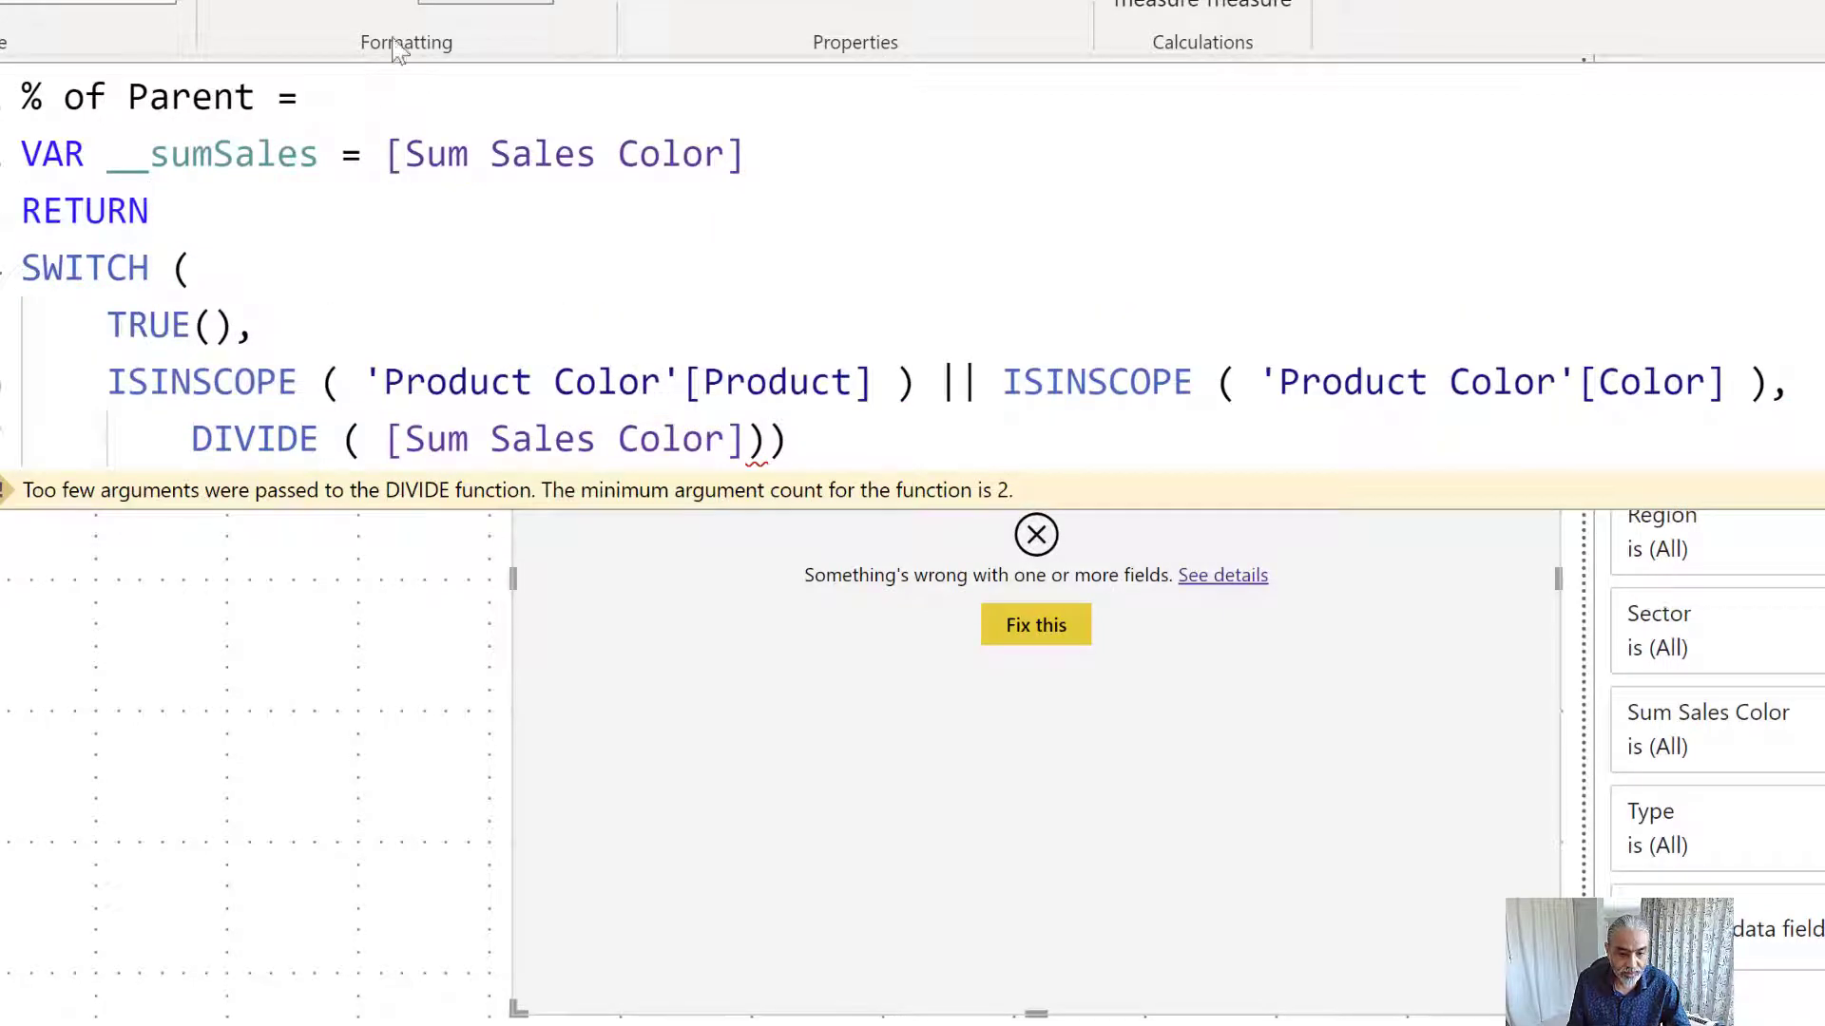
left_click(171, 154)
type("c")
left_click(378, 440)
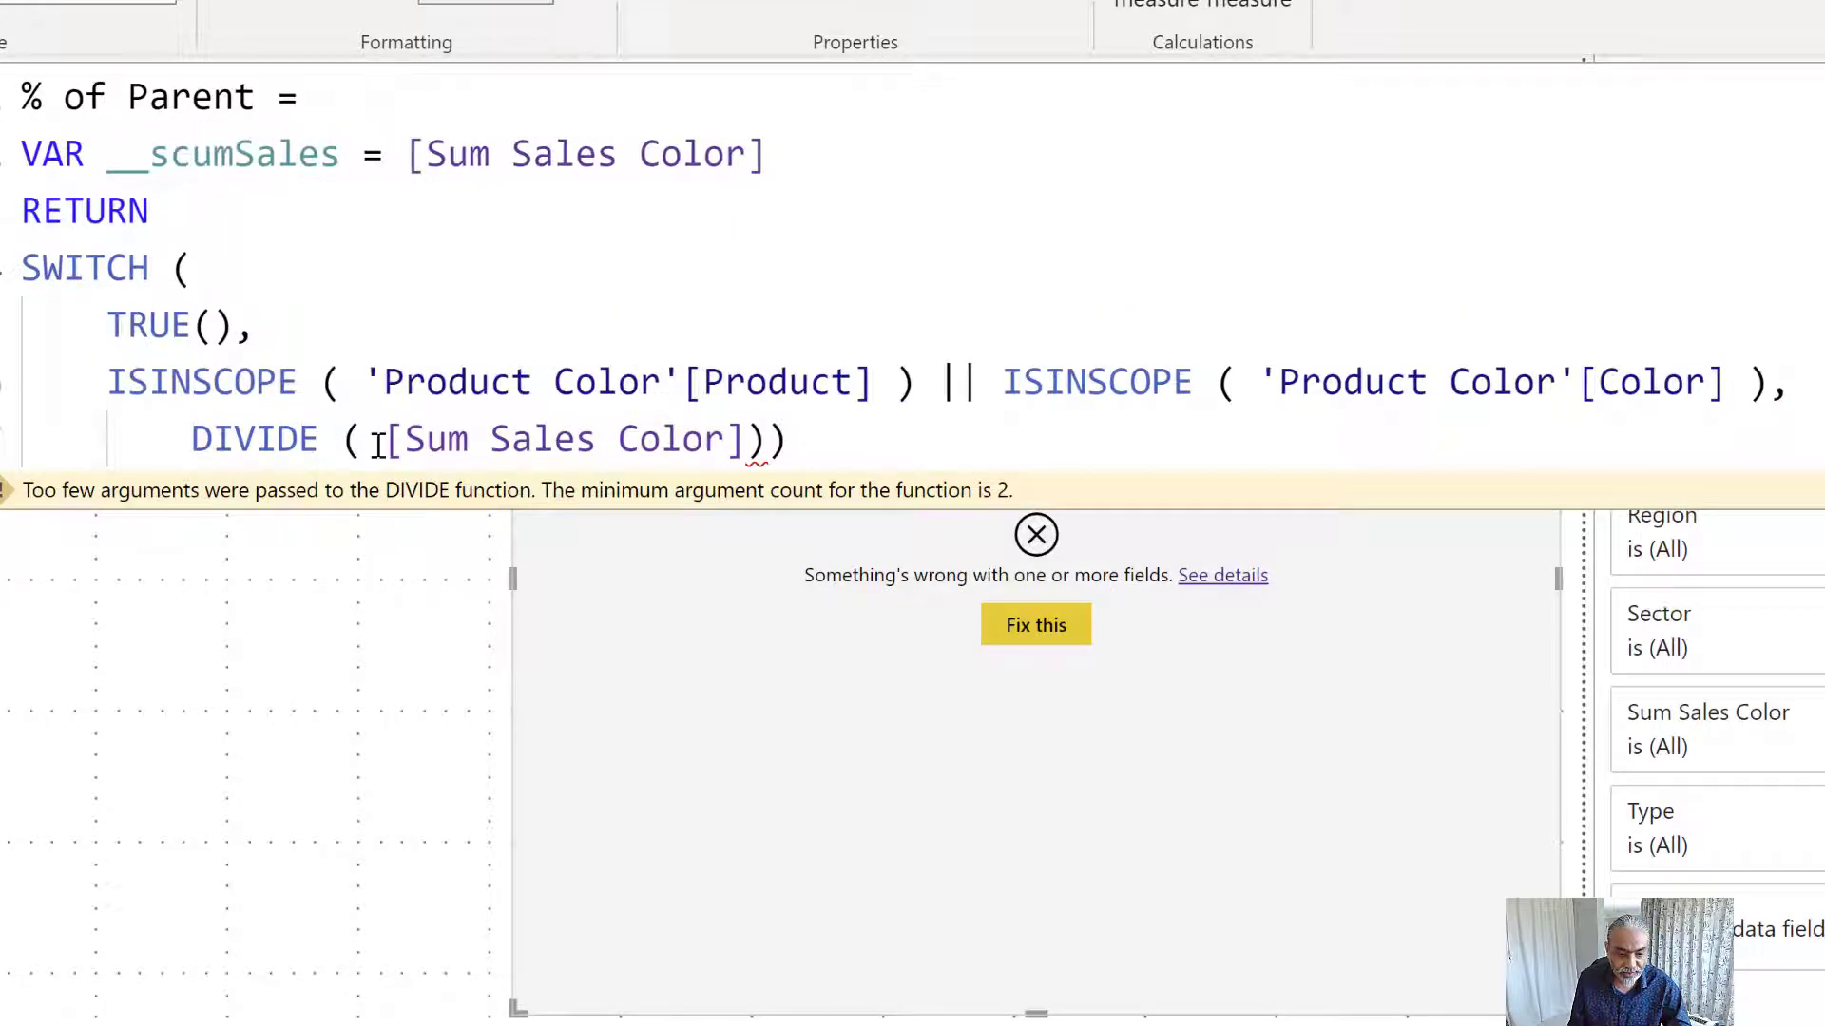
left_click(194, 162)
key("BackSpace")
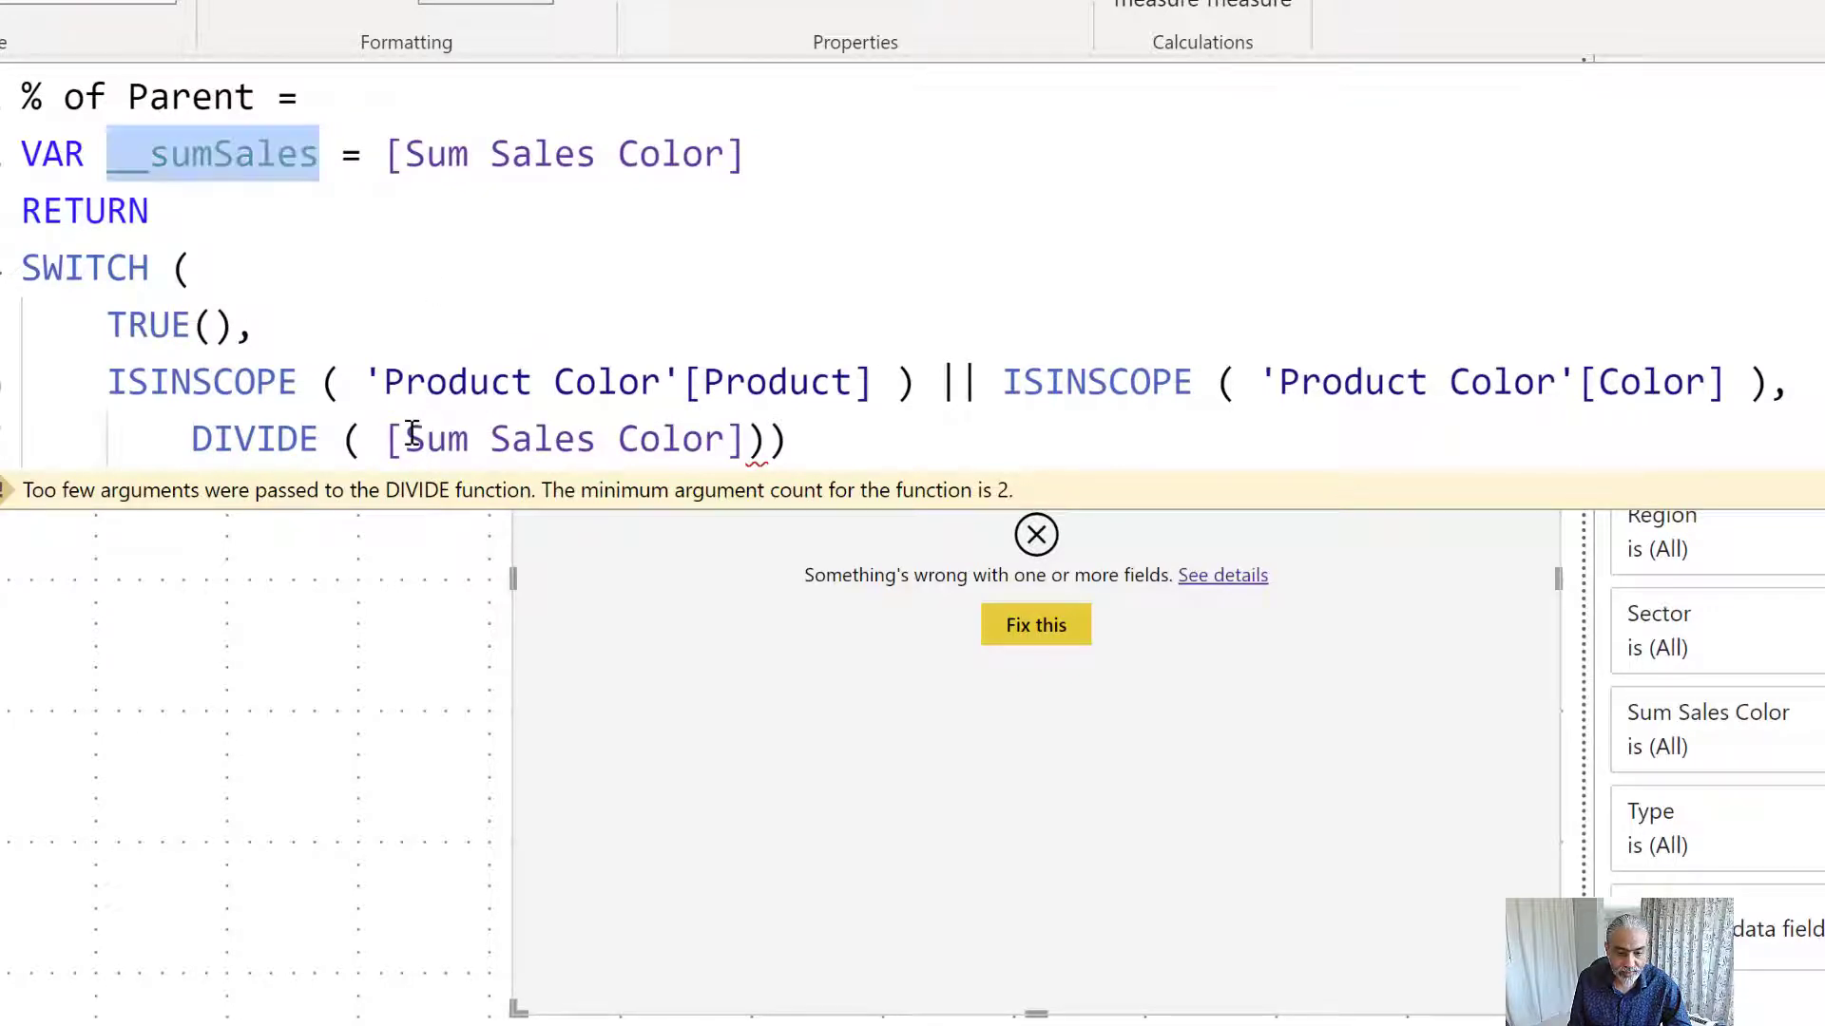
- Replace [Sum Sales Color] in DIVIDE with __sumSales and complete the function with [Region Sales - RF] as denominator
left_click_drag(386, 439, 838, 440)
type("__sumSales, ")
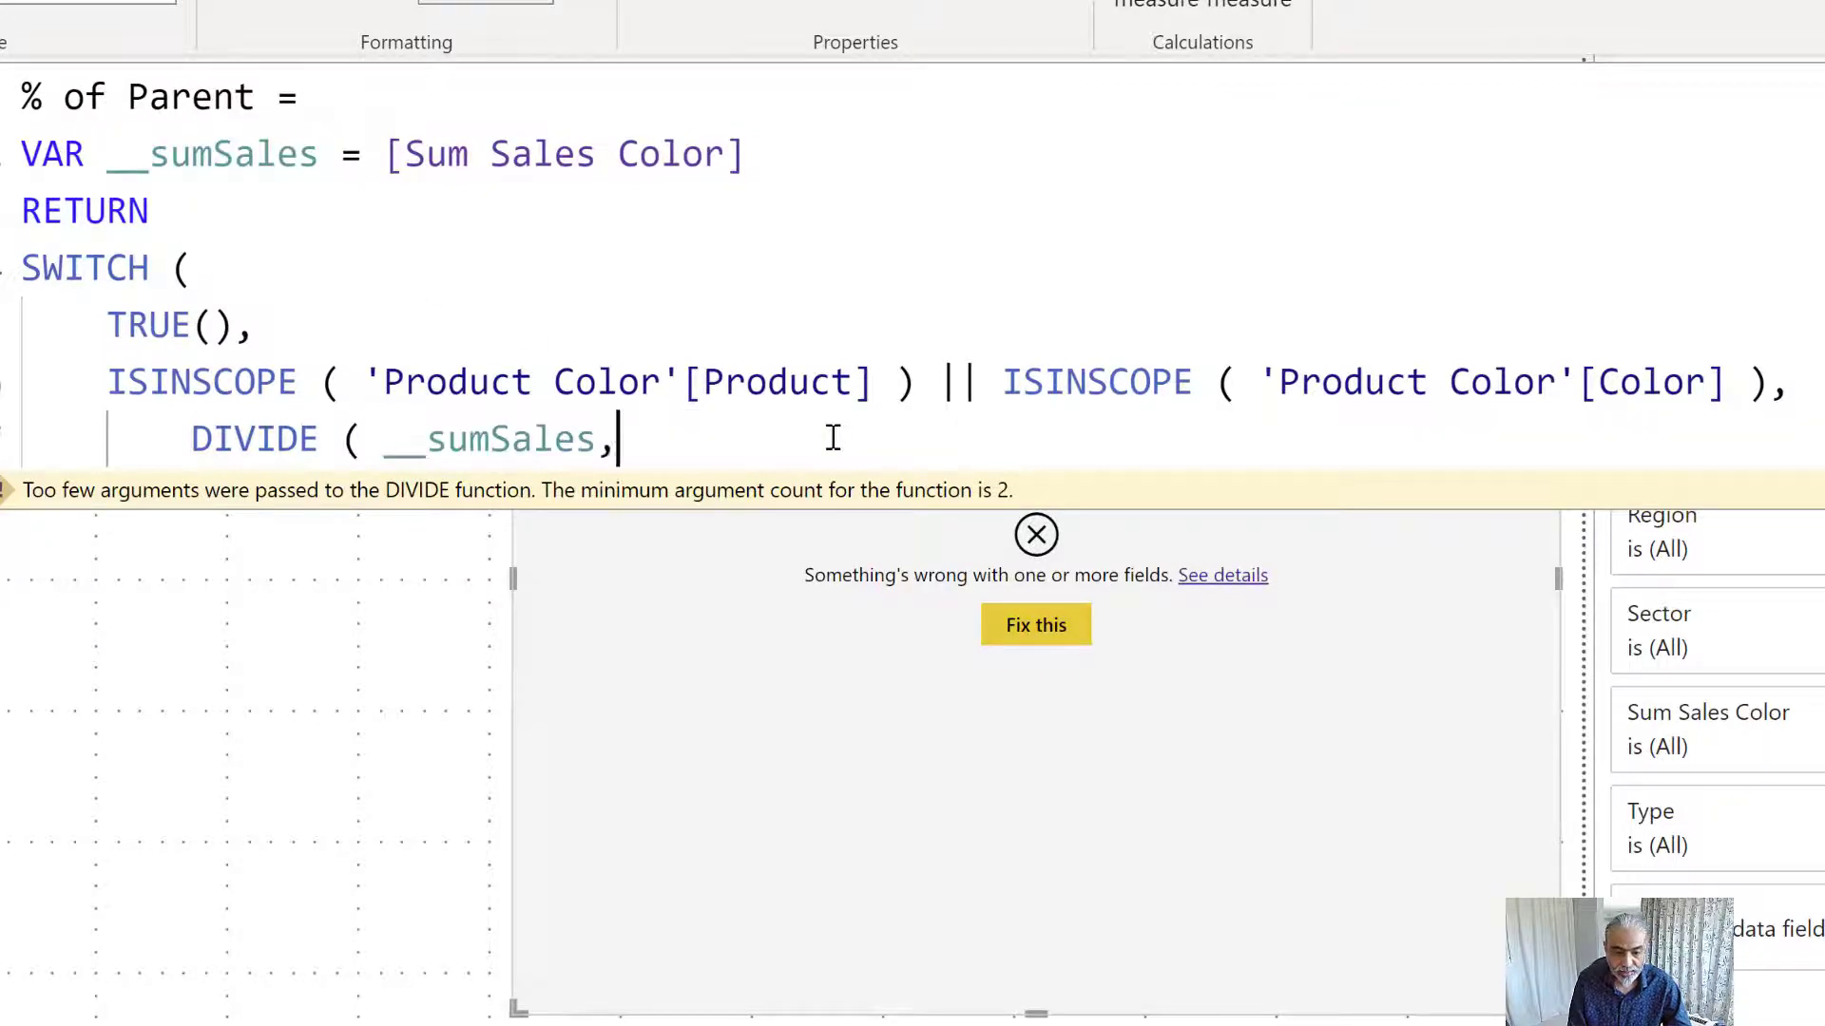
type("[")
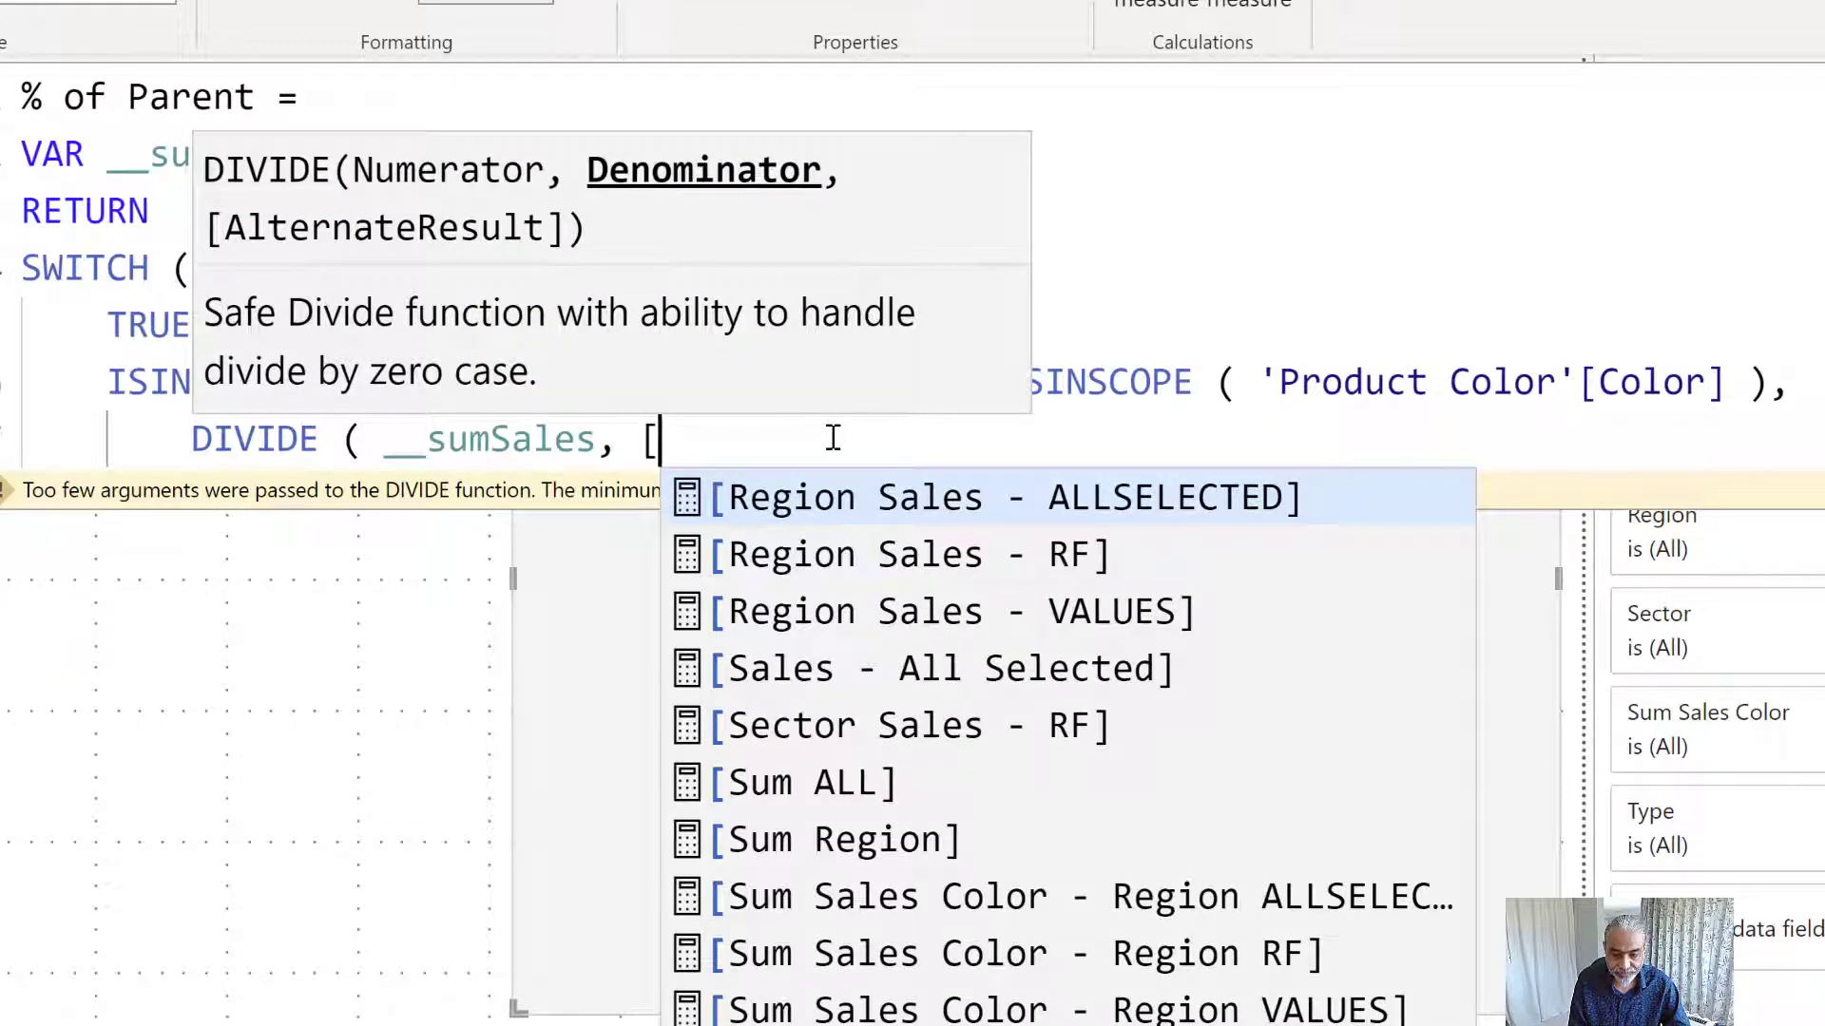
type("RE")
key("Down")
key("Tab")
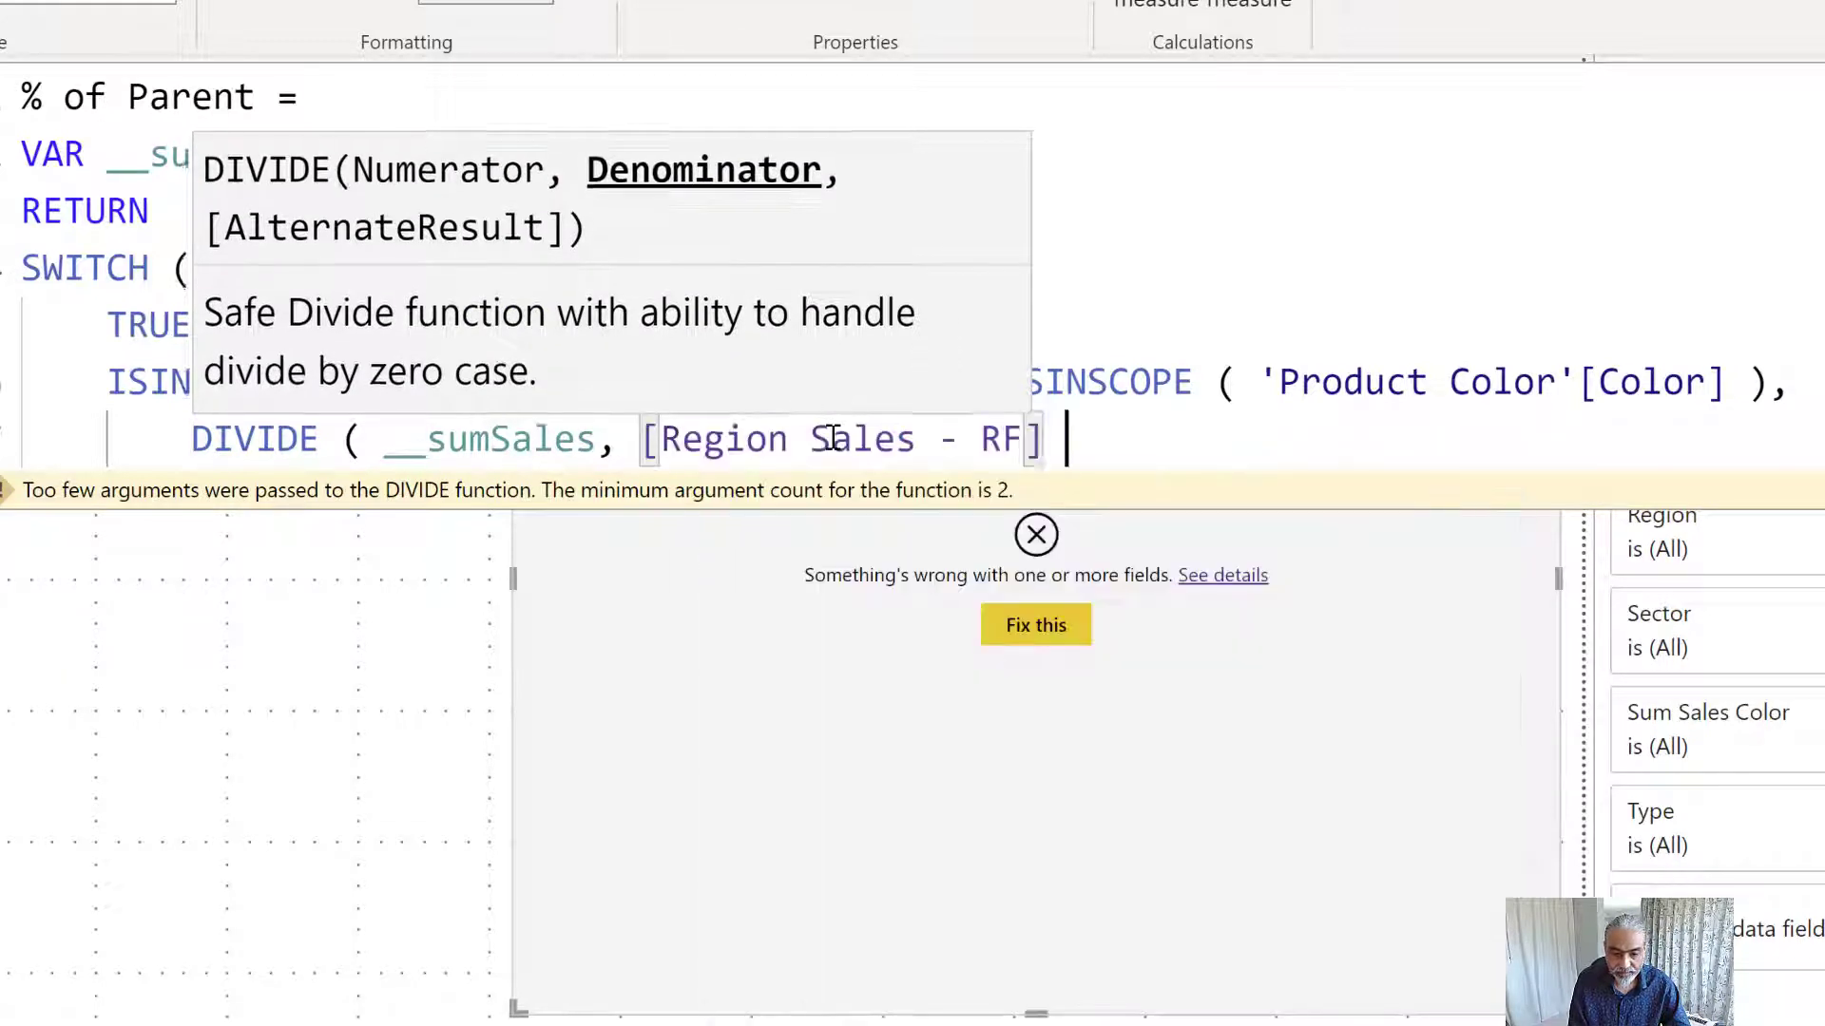
type(")")
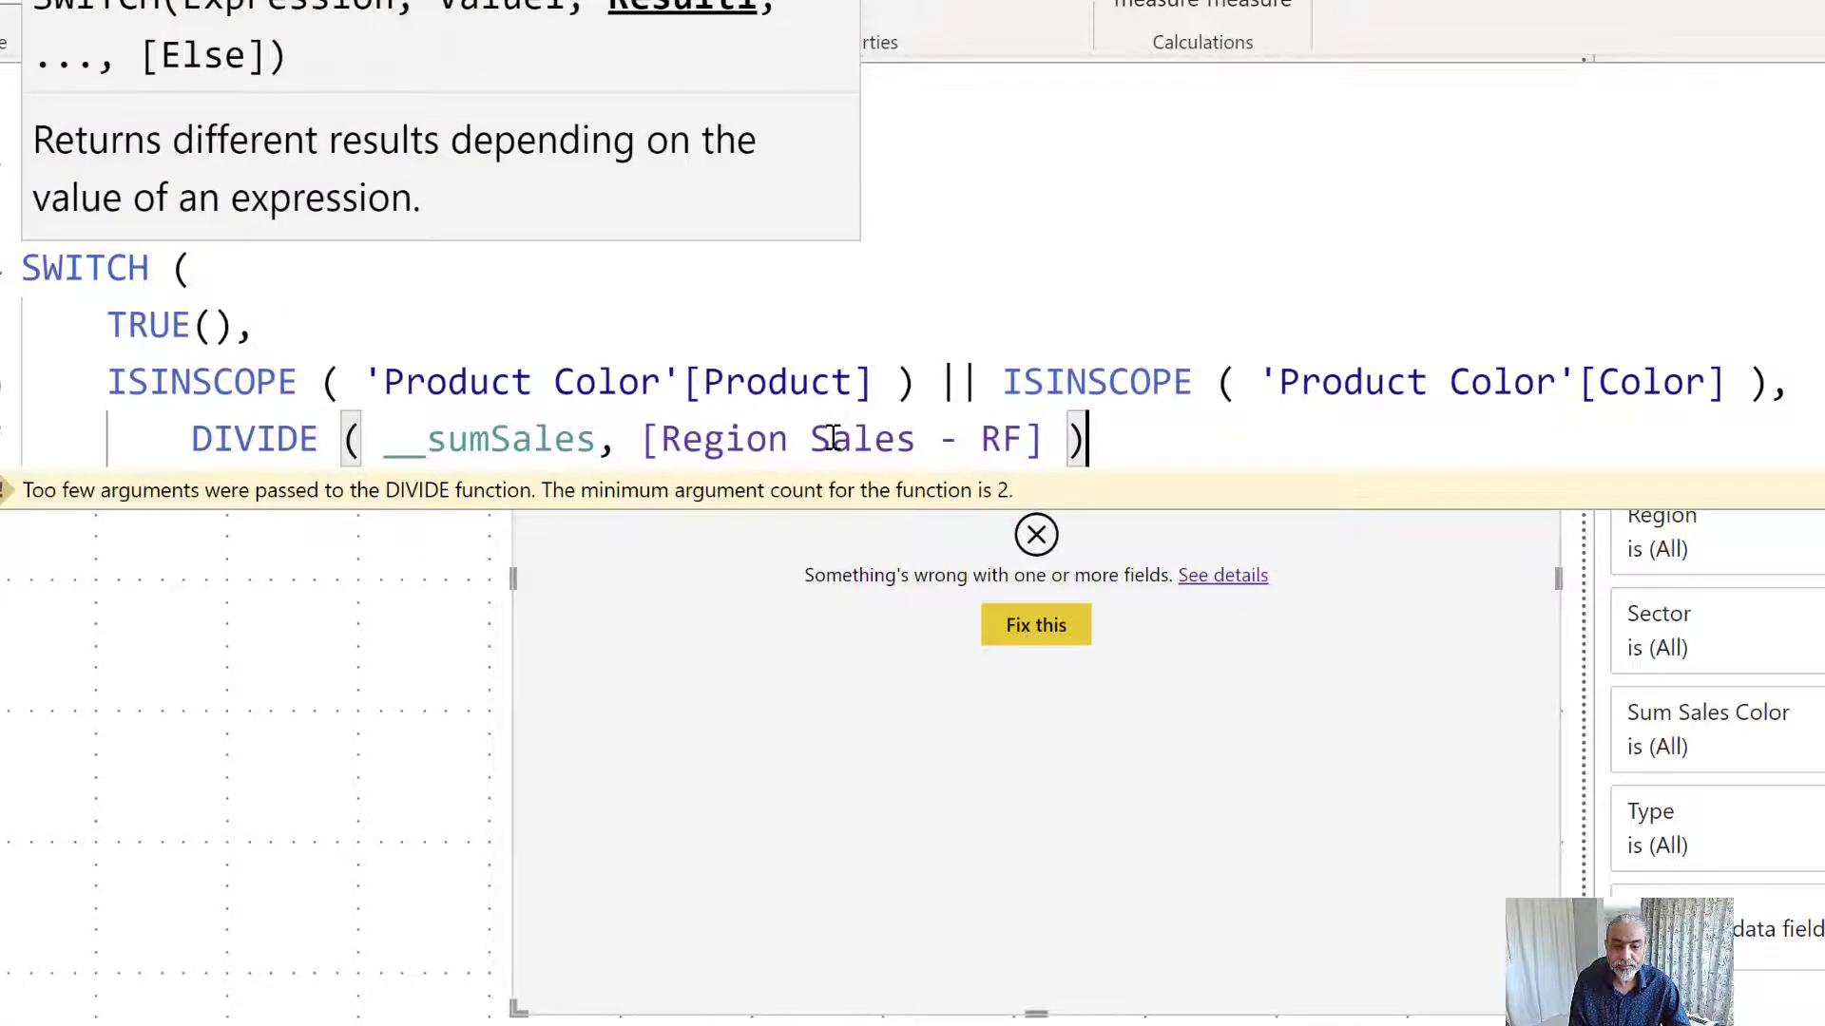
- Close the SWITCH function with a parenthesis on its own line and apply the % of Parent formula
key("Return")
type(")")
key("Return")
key("Up")
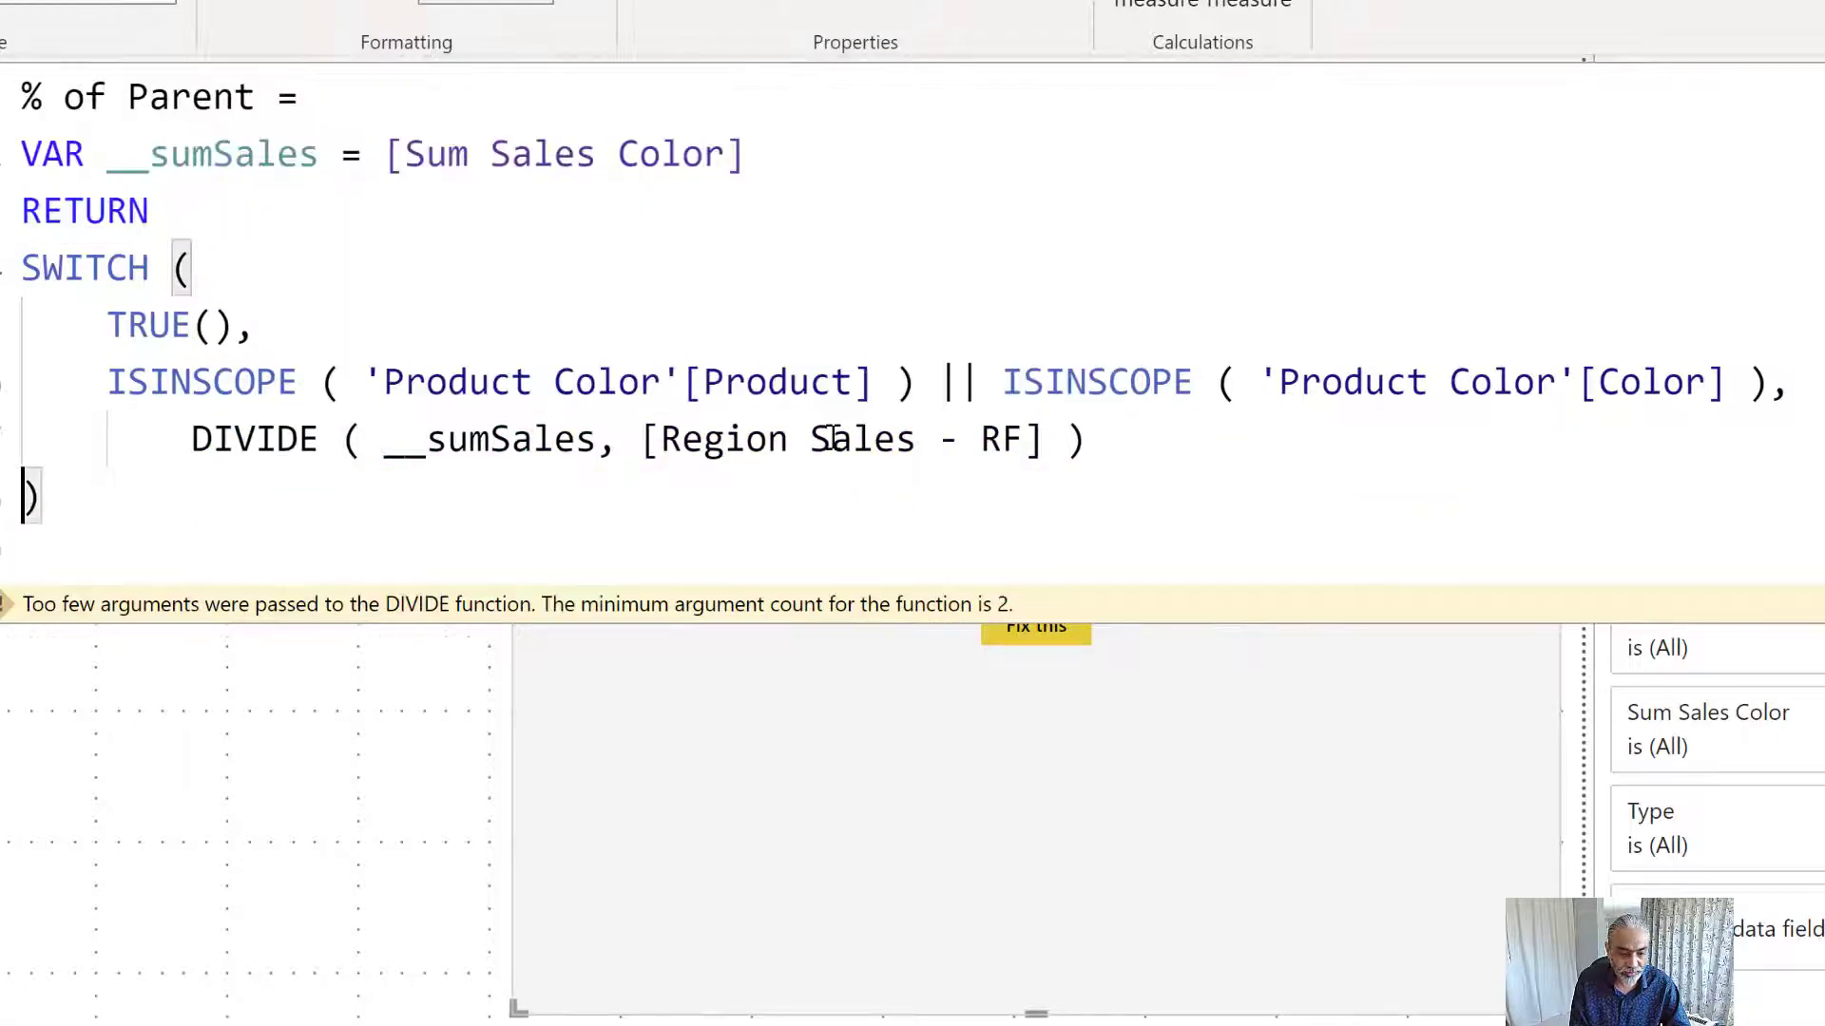
key("Down")
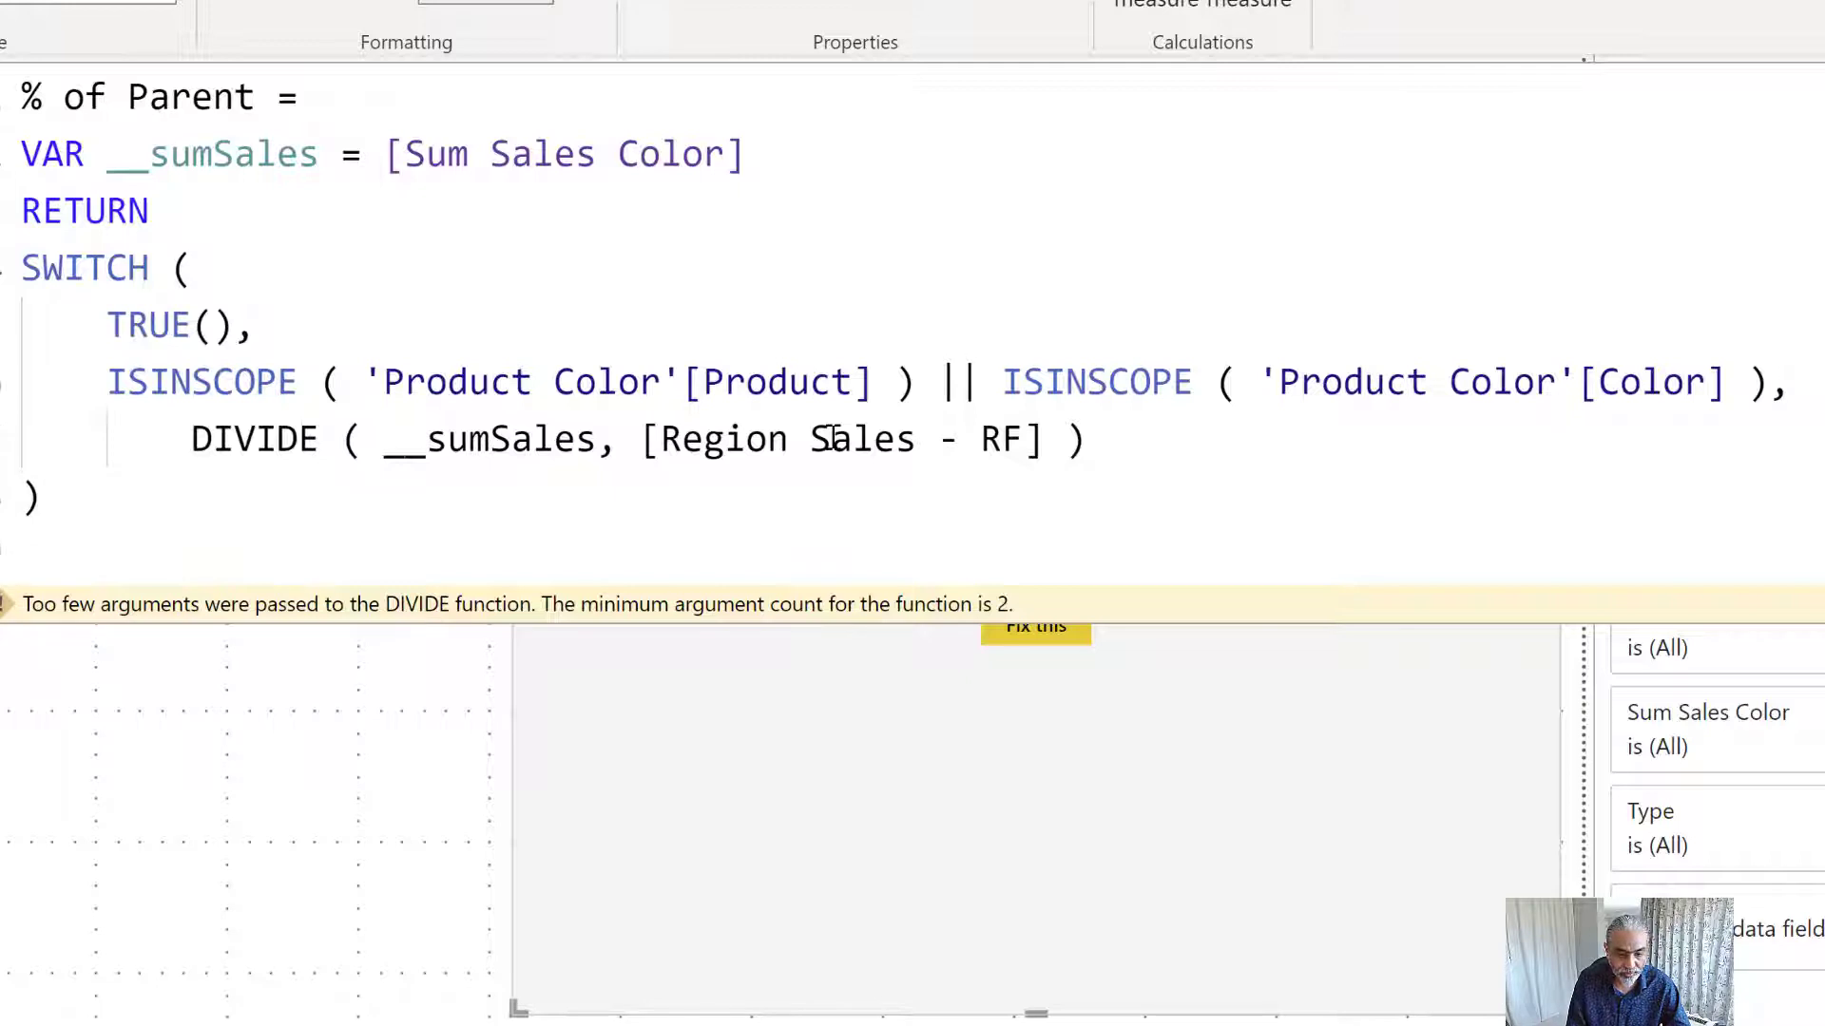
left_click(362, 689)
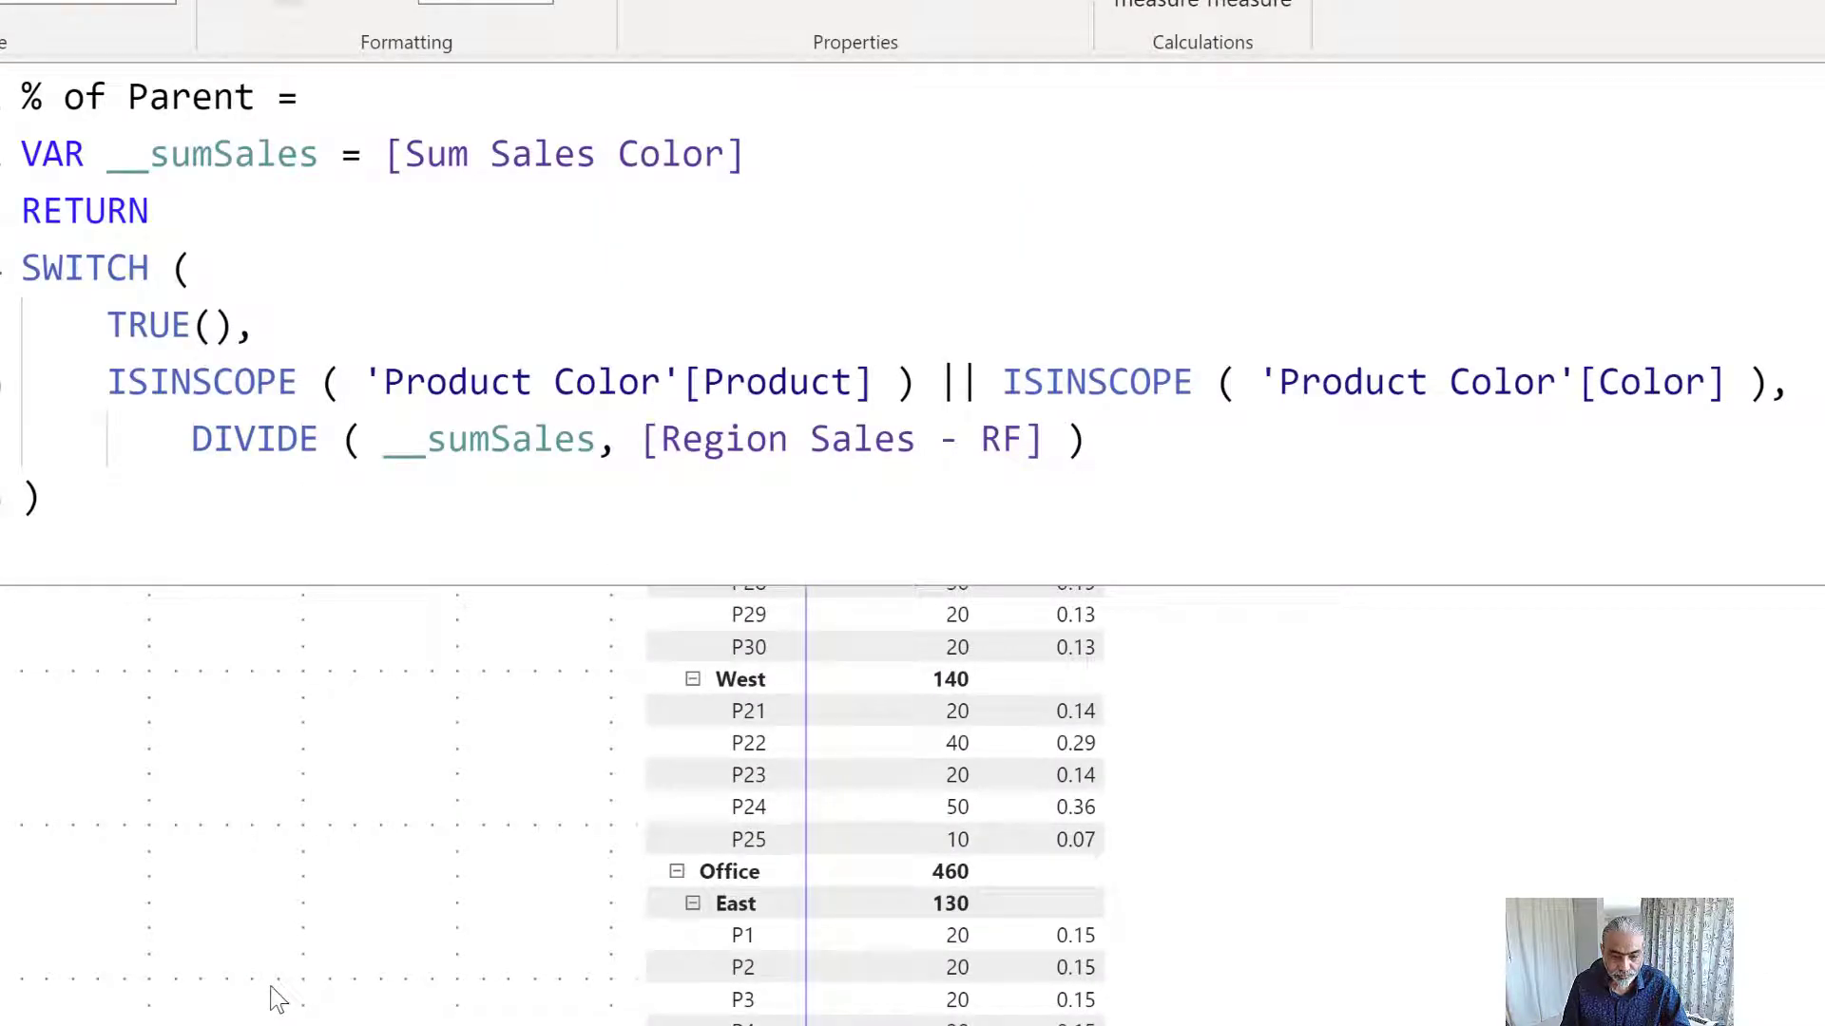
left_click(1435, 862)
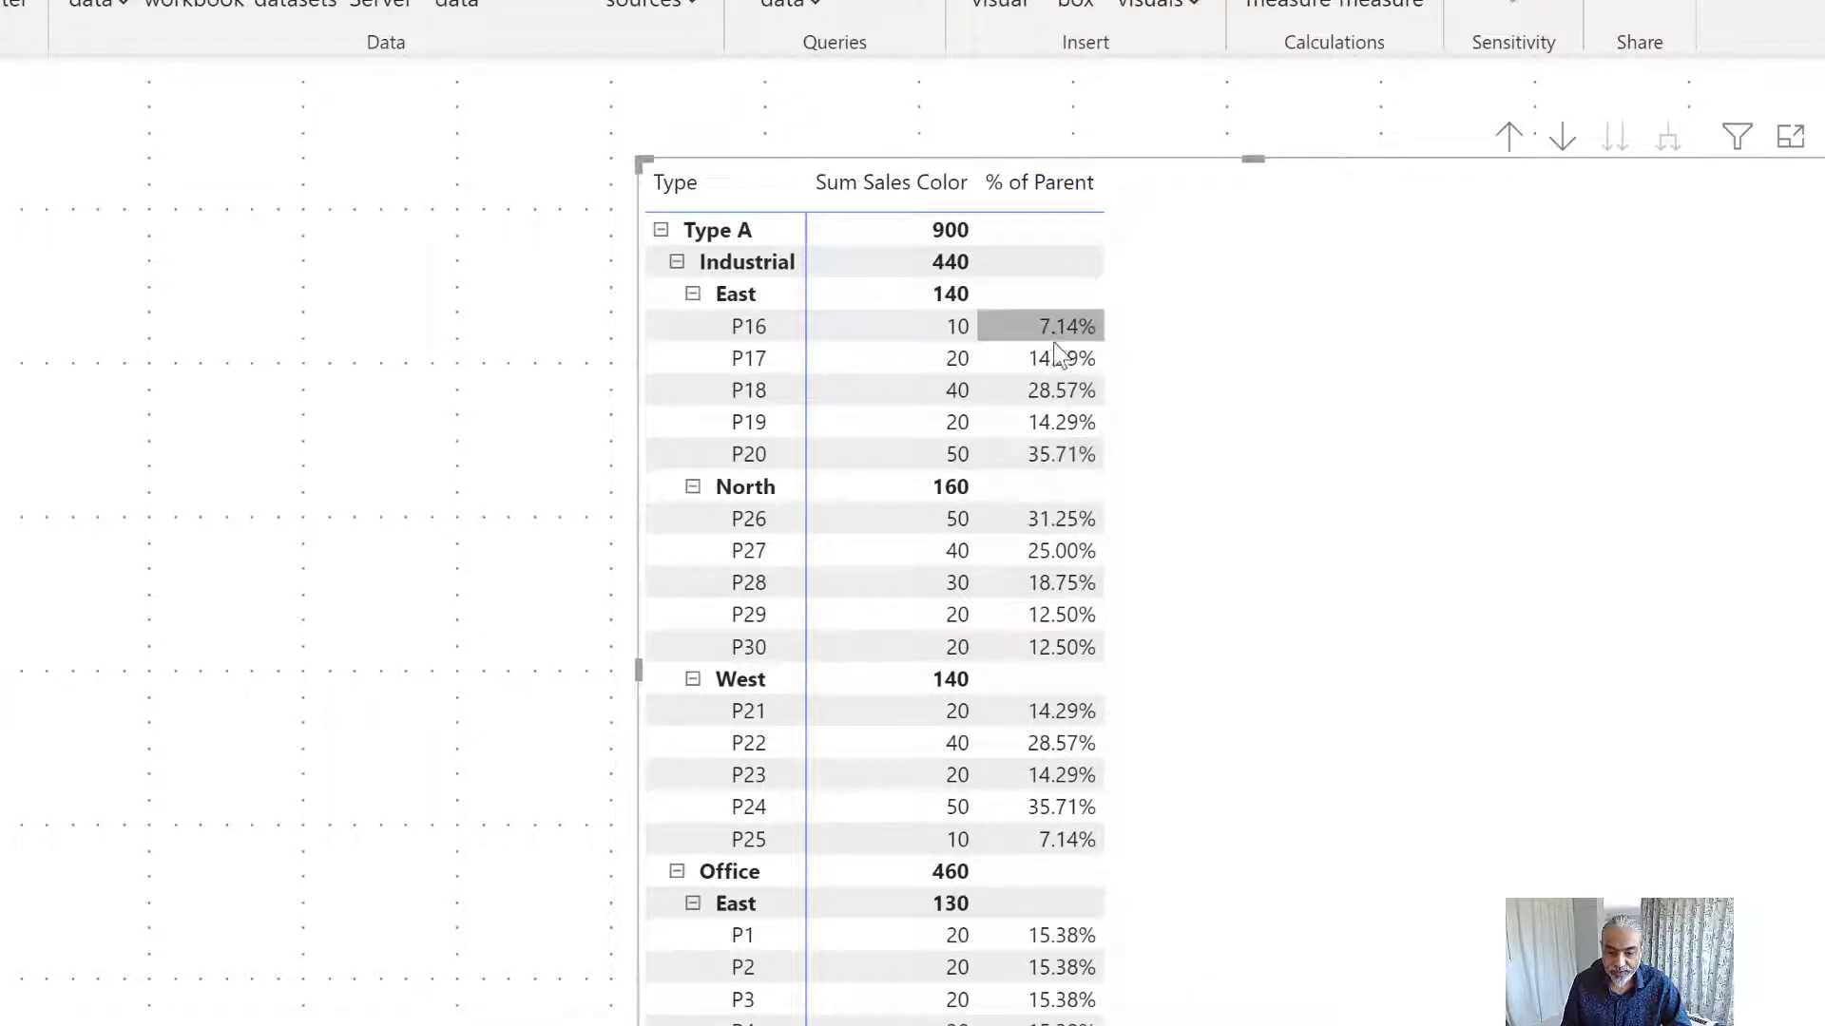
scroll(1450, 714, "down", 2)
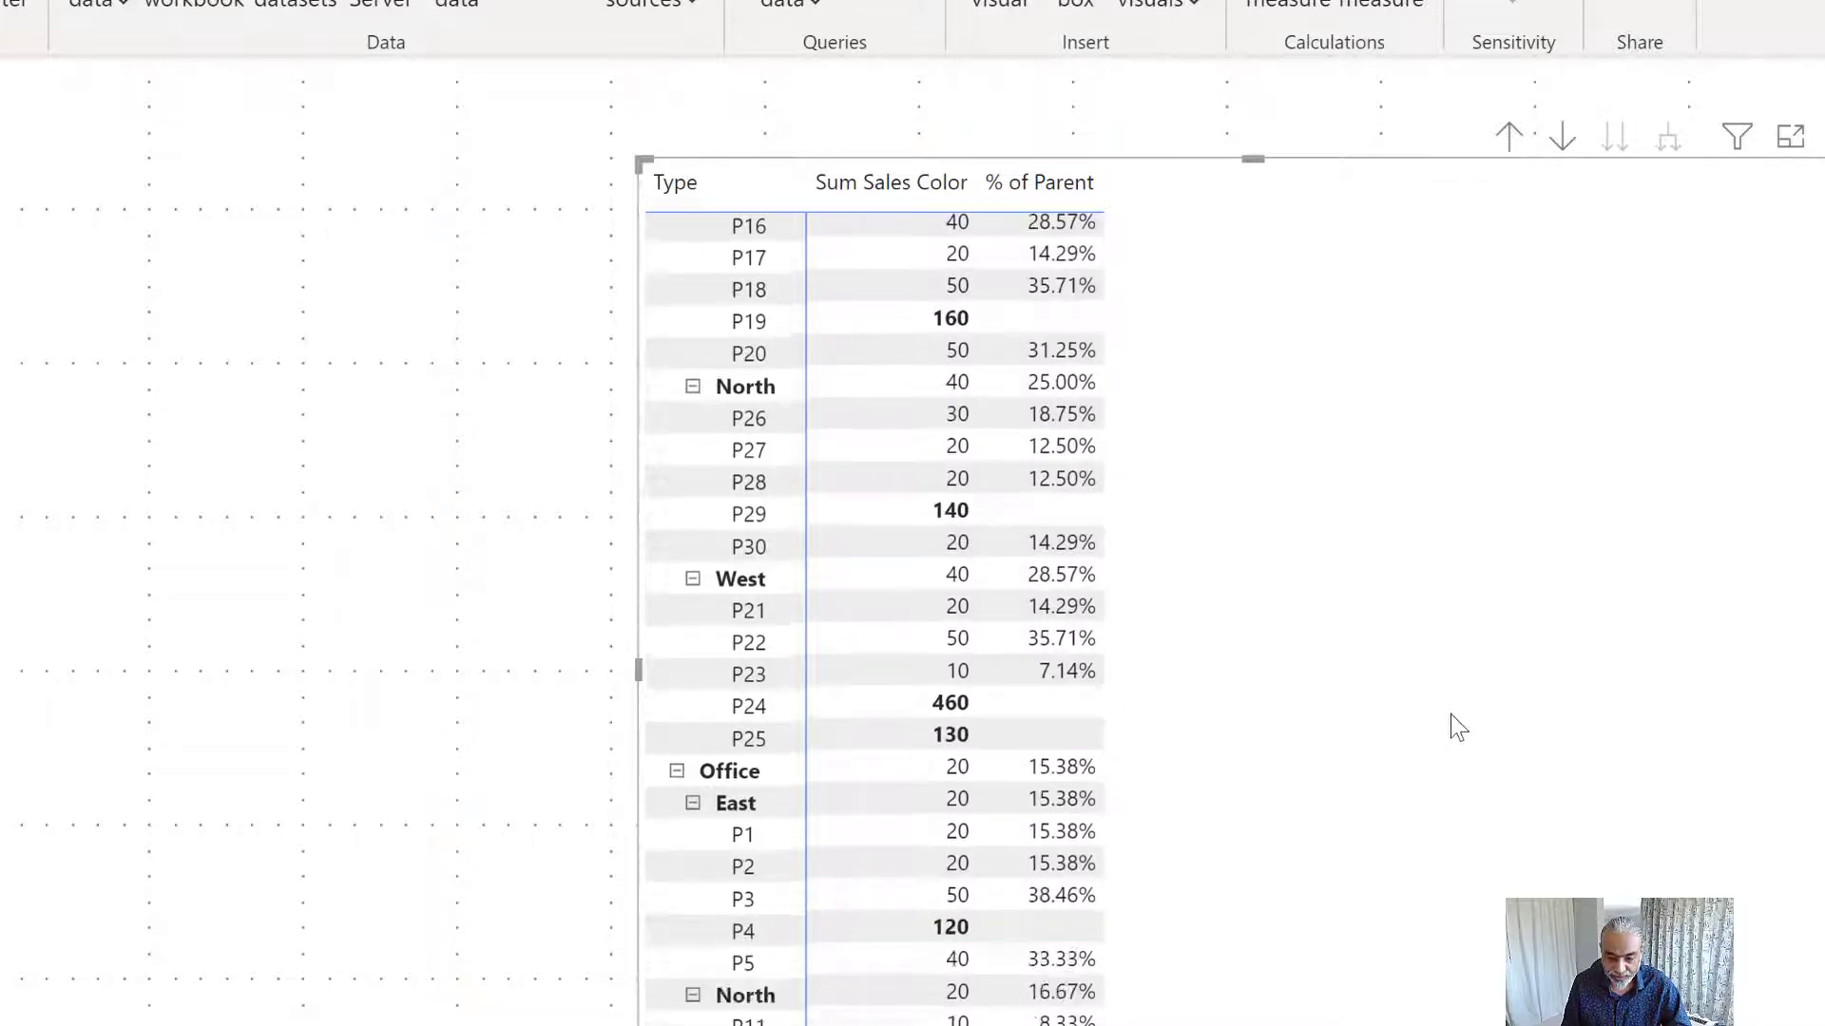
scroll(1450, 715, "up", 2)
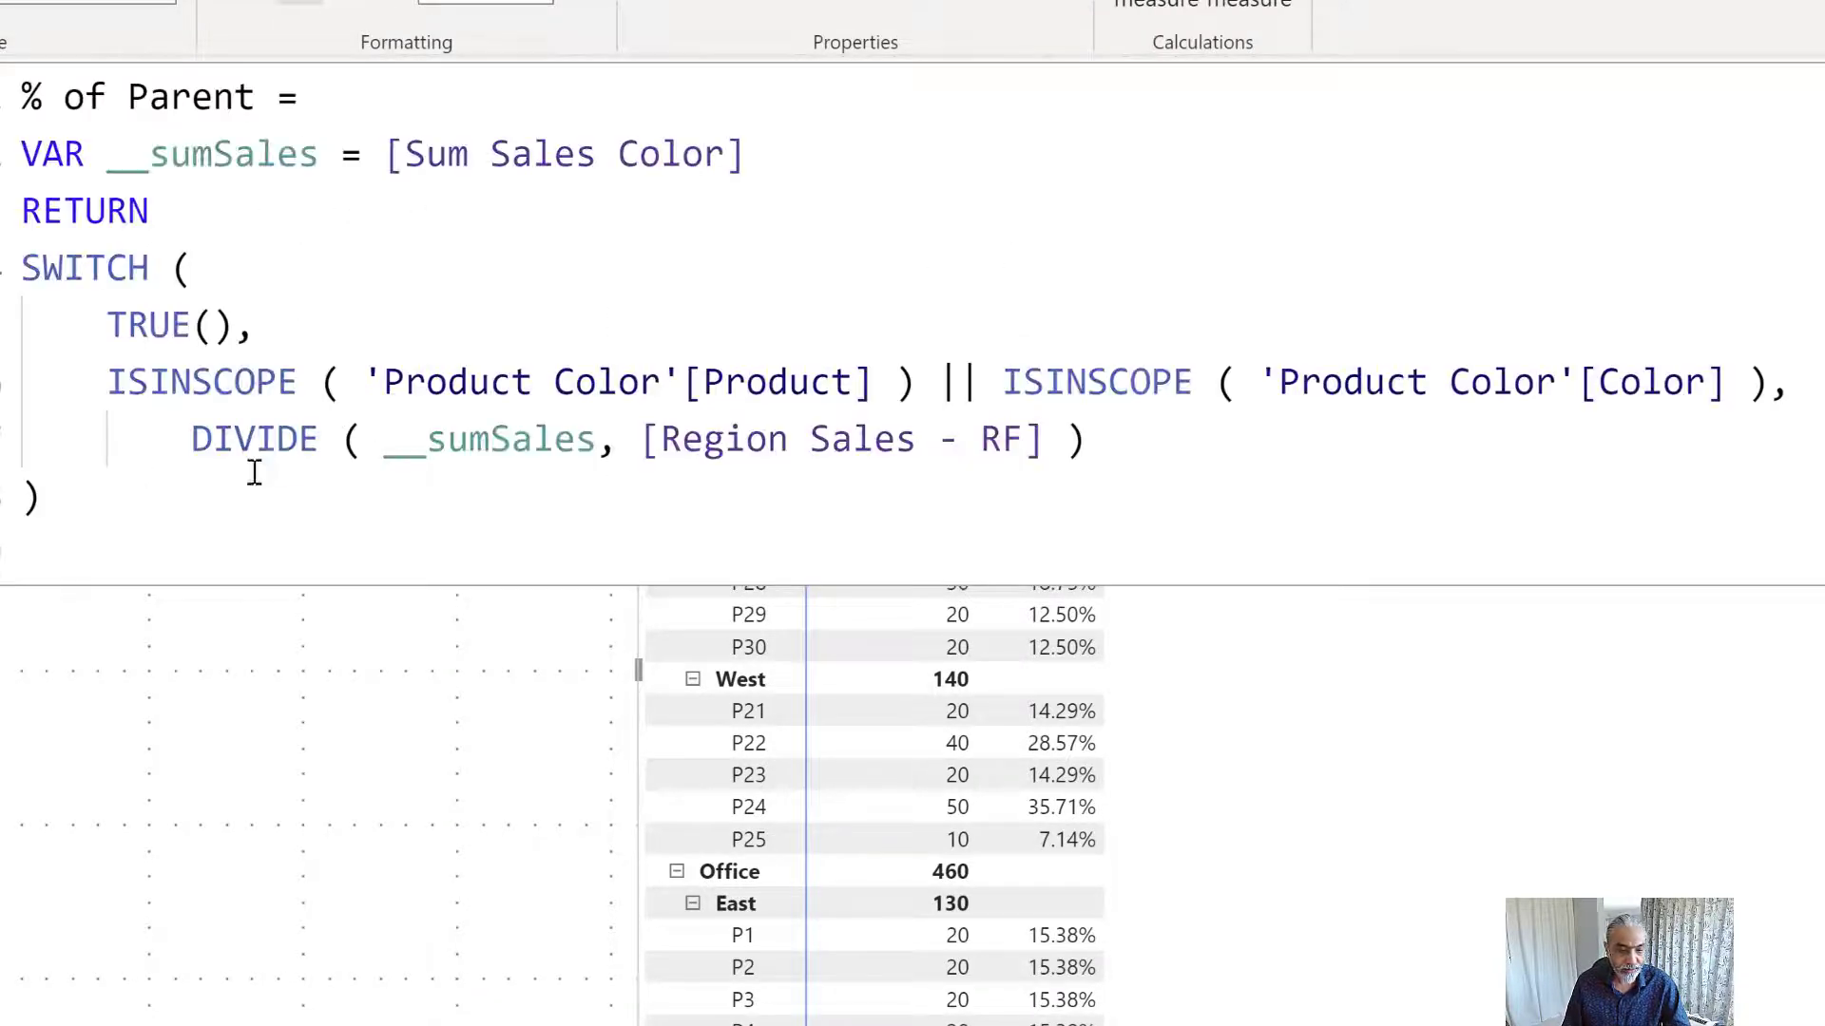
- Add a comma after the DIVIDE result and duplicate the Product/Color ISINSCOPE condition on the line below it
scroll(1208, 368, "down", 1)
left_click_drag(1713, 364, 21, 350)
key("ctrl+c")
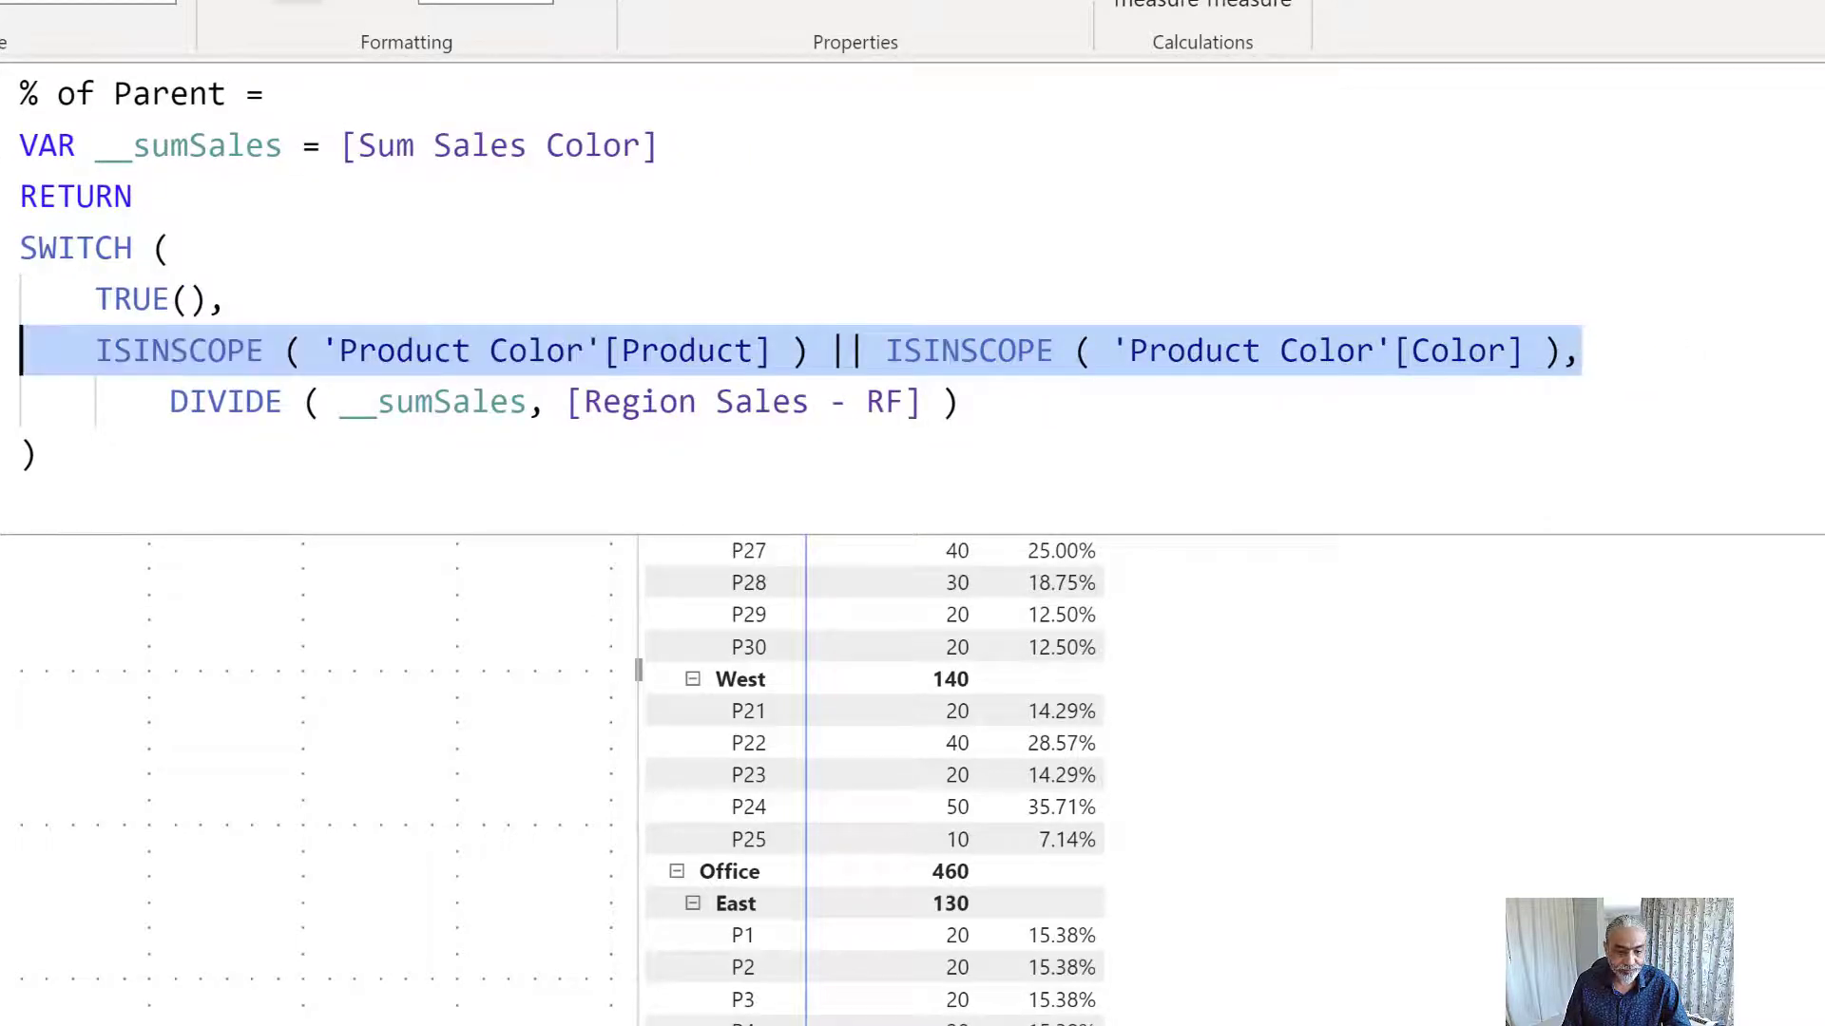
left_click(1015, 393)
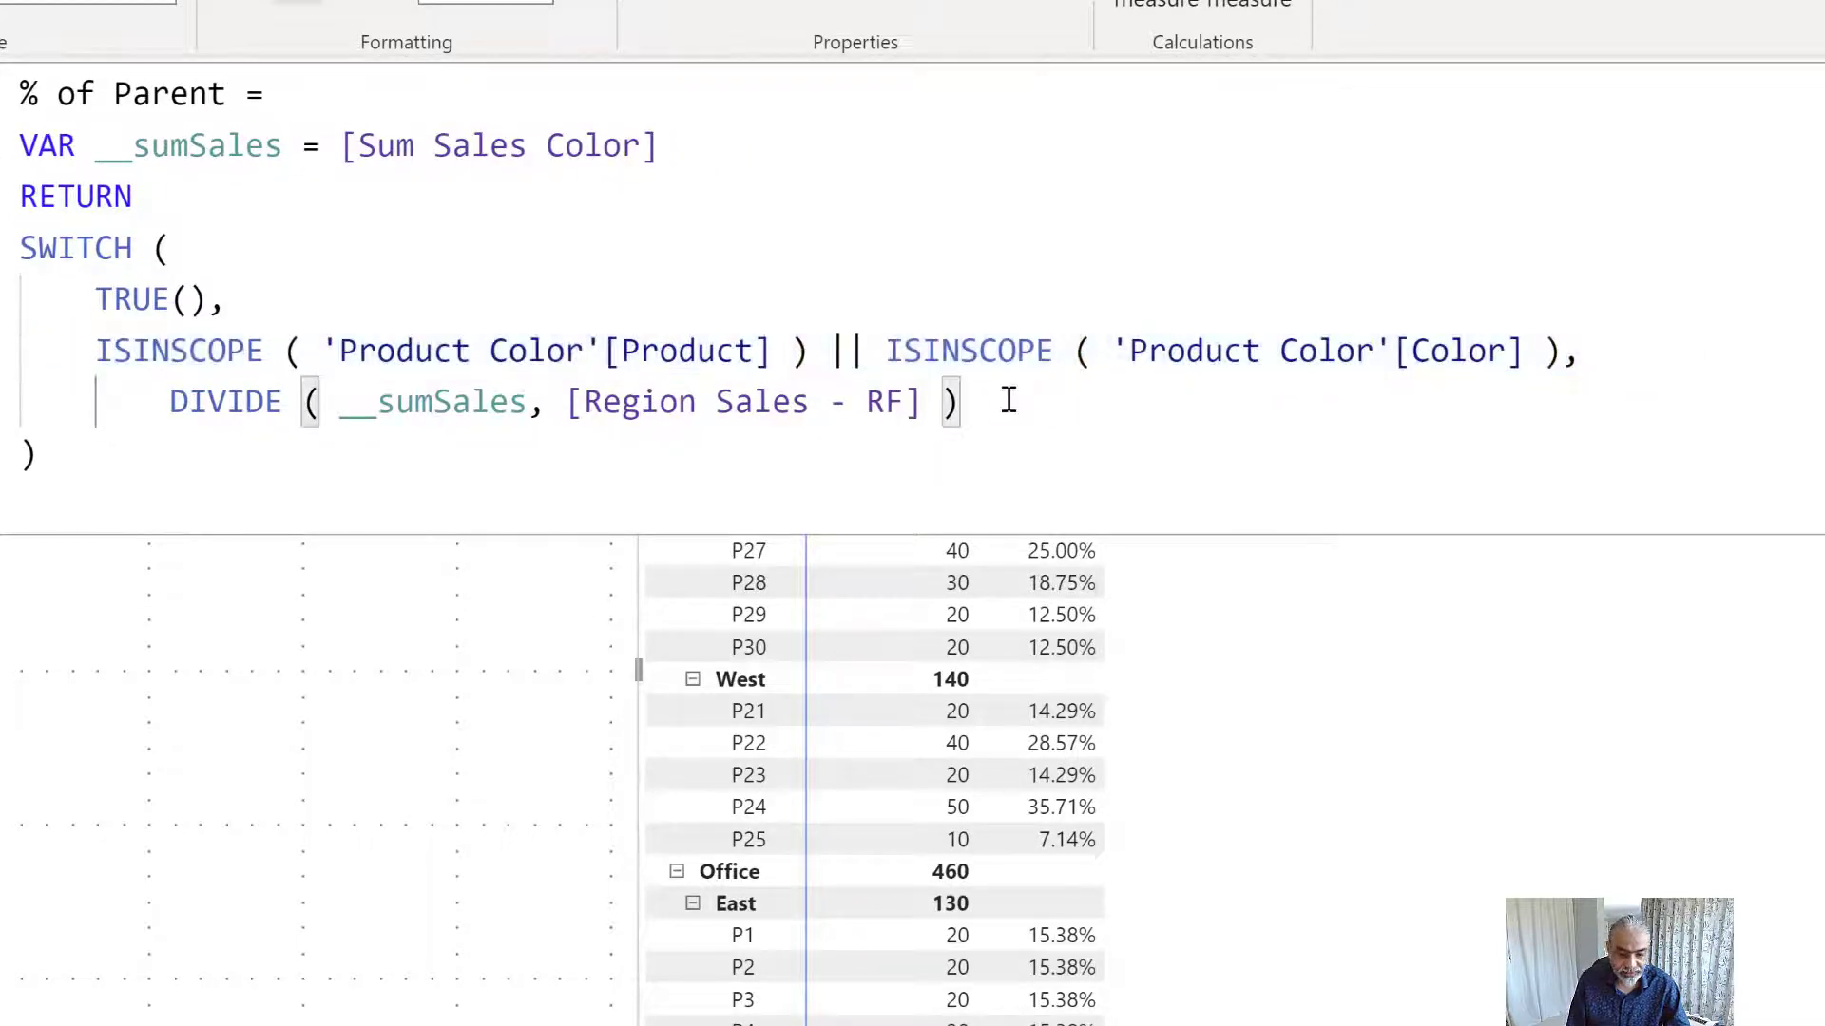
type(",")
key("shift+Return")
key("ctrl+v")
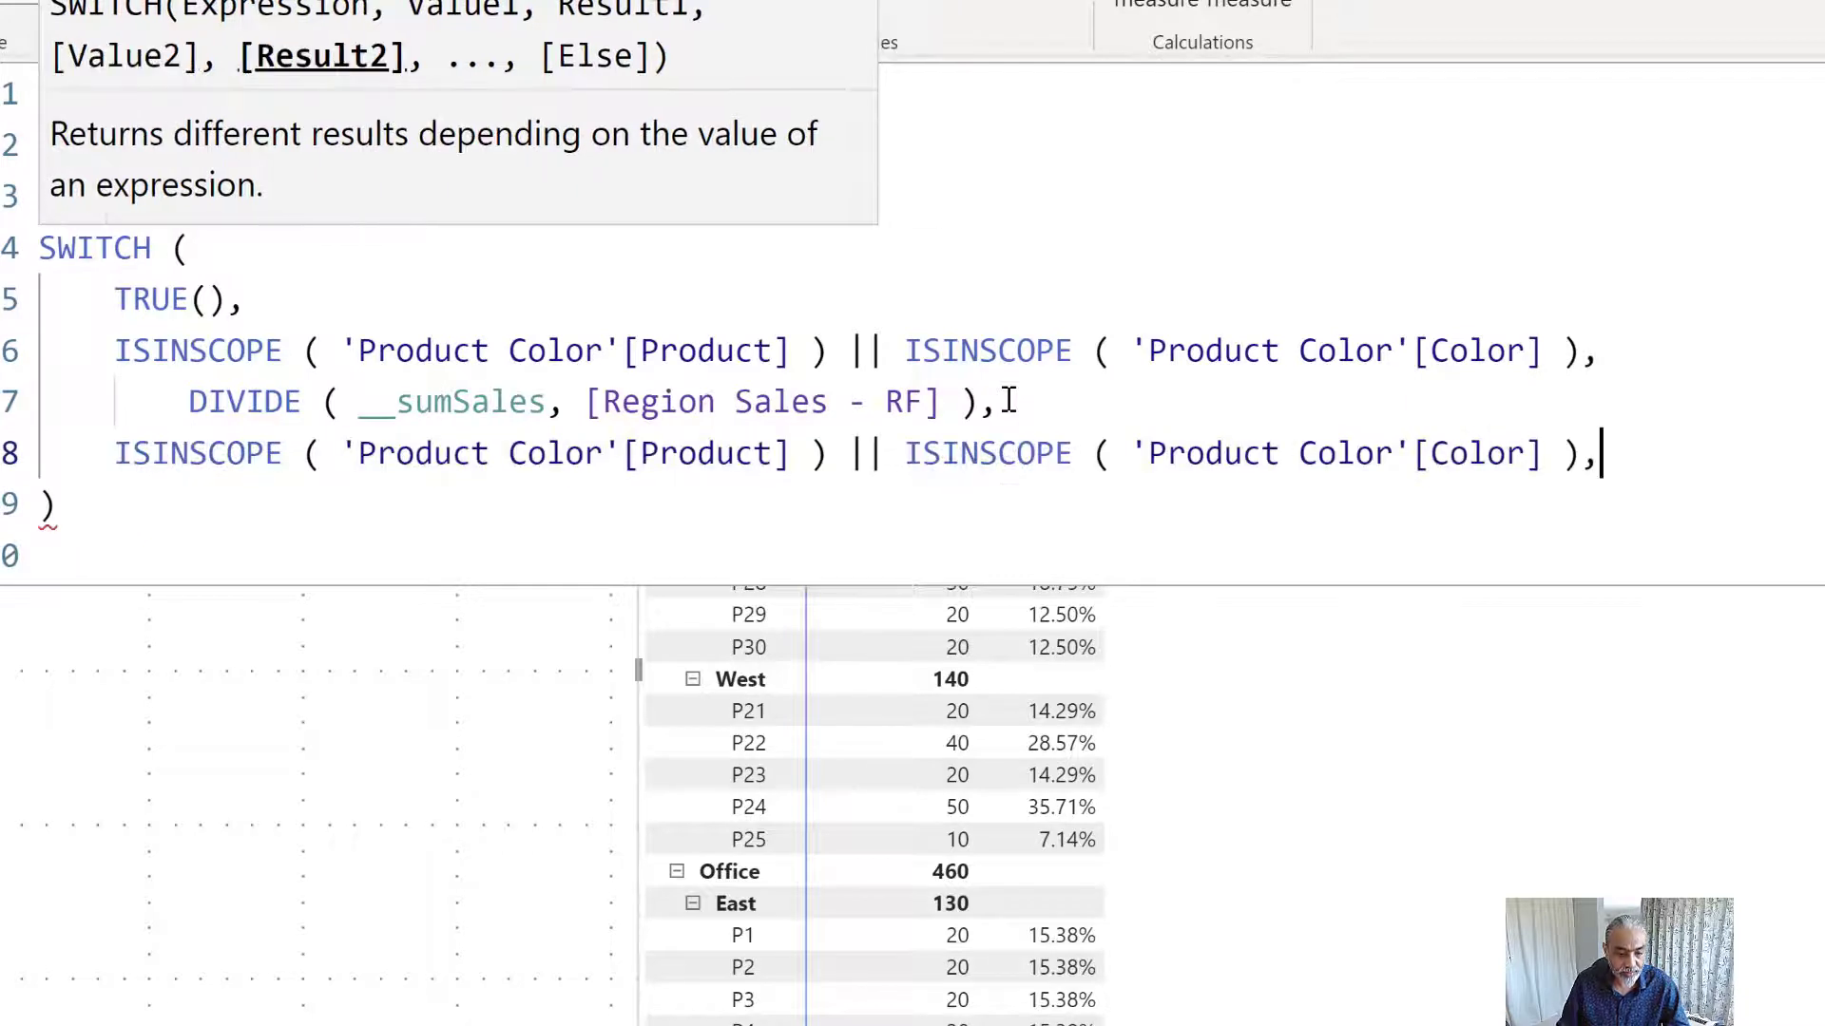
- Change the column in the duplicated condition's first ISINSCOPE from Product to Sector
double_click(682, 453)
type("Secot")
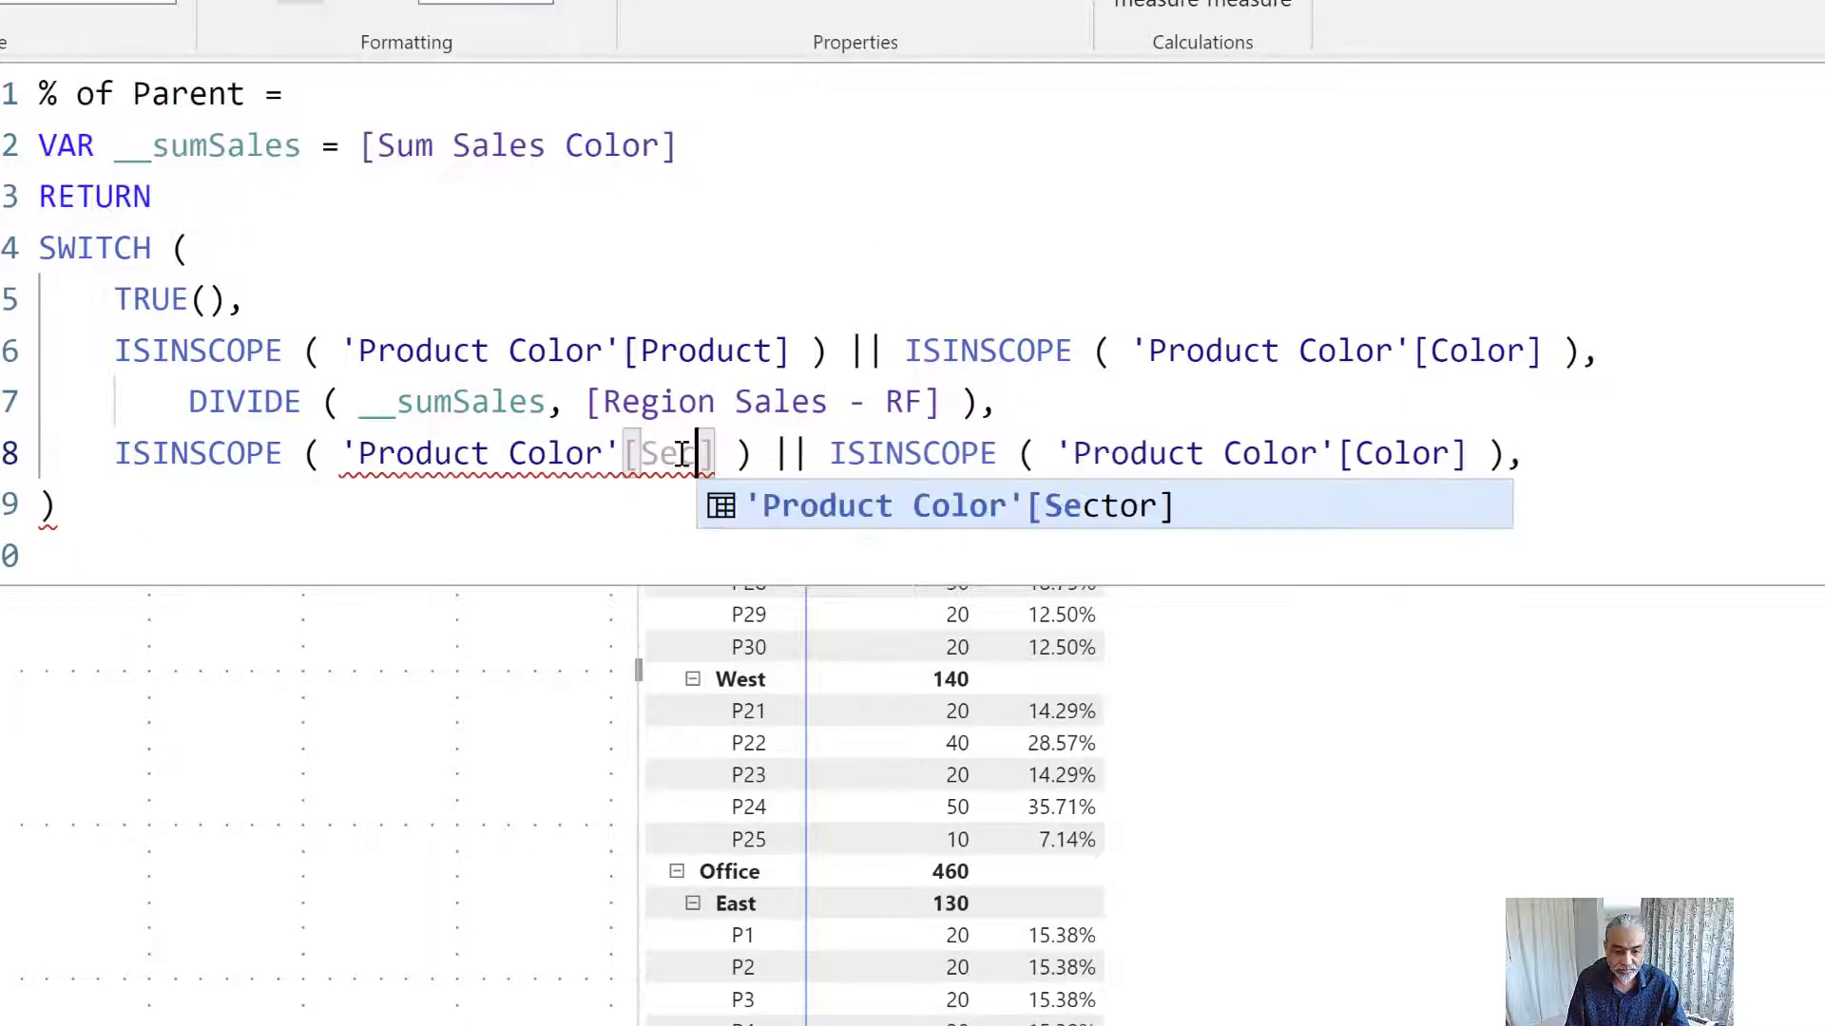
key("BackSpace")
key("BackSpace")
key("BackSpace")
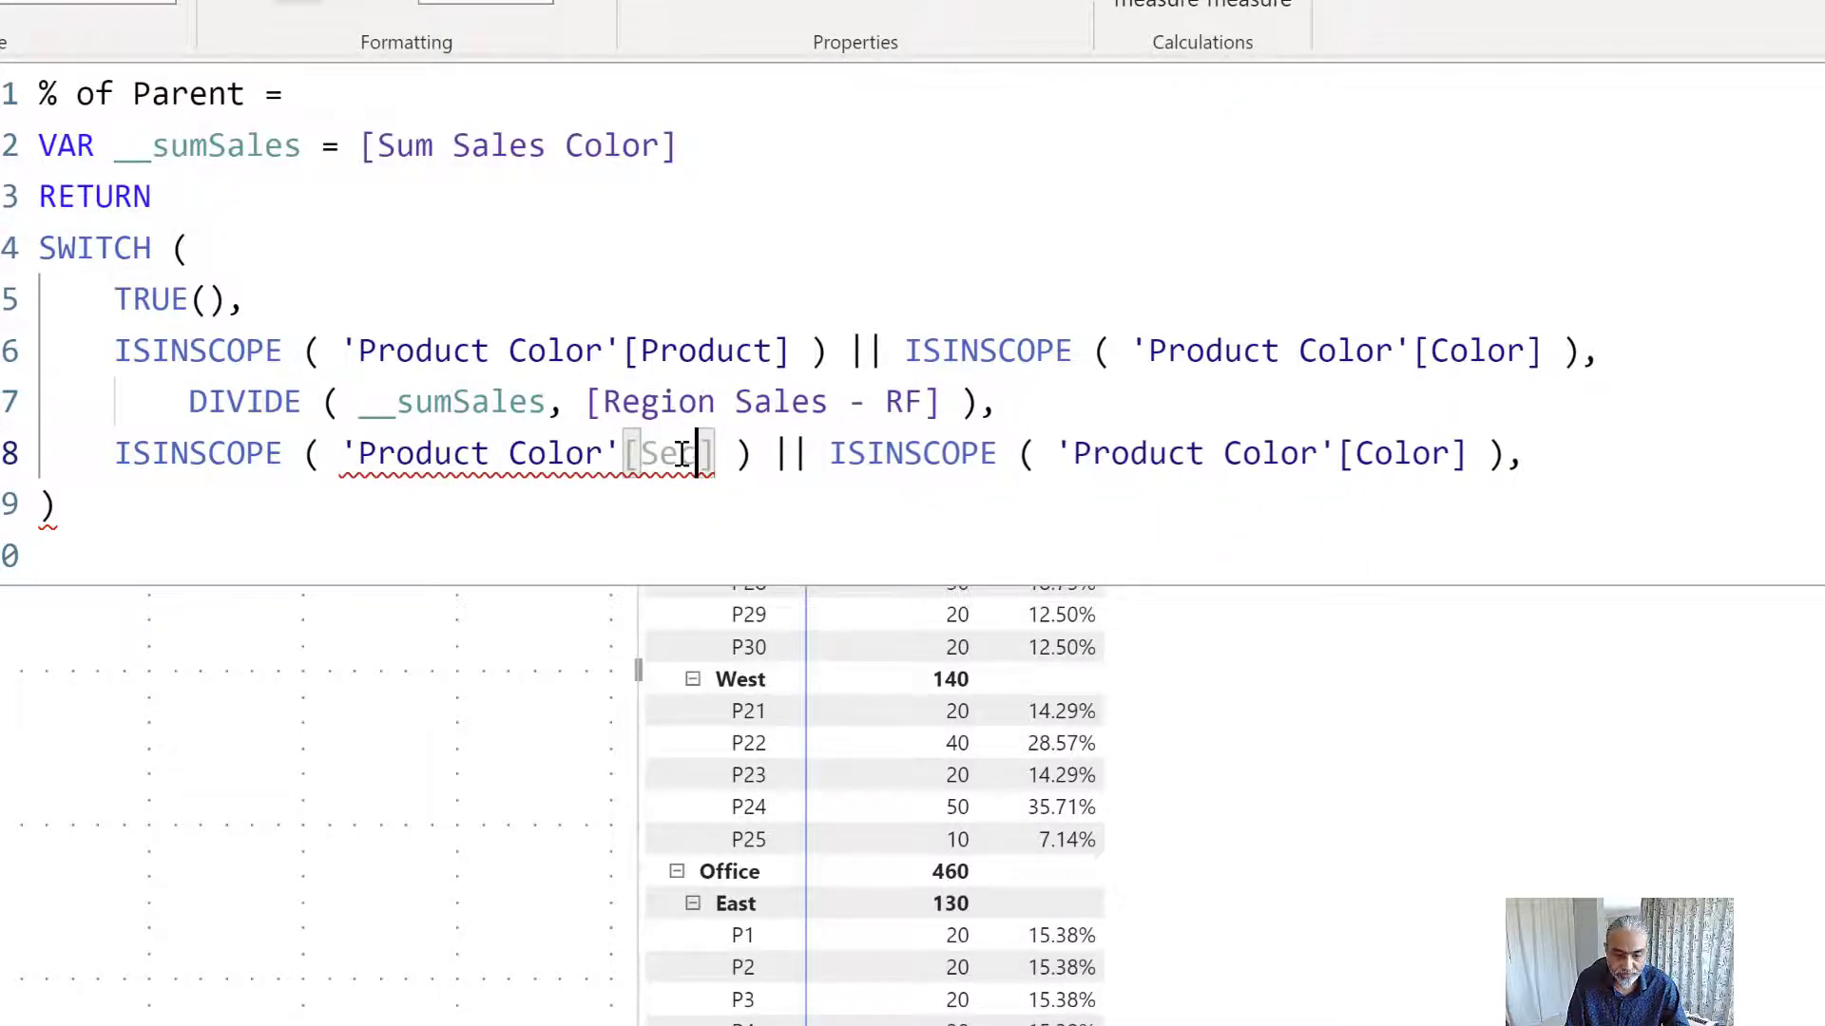
type("ctor")
- Remove the || operator and the ISINSCOPE test on Color from the Sector condition
left_click(1093, 351)
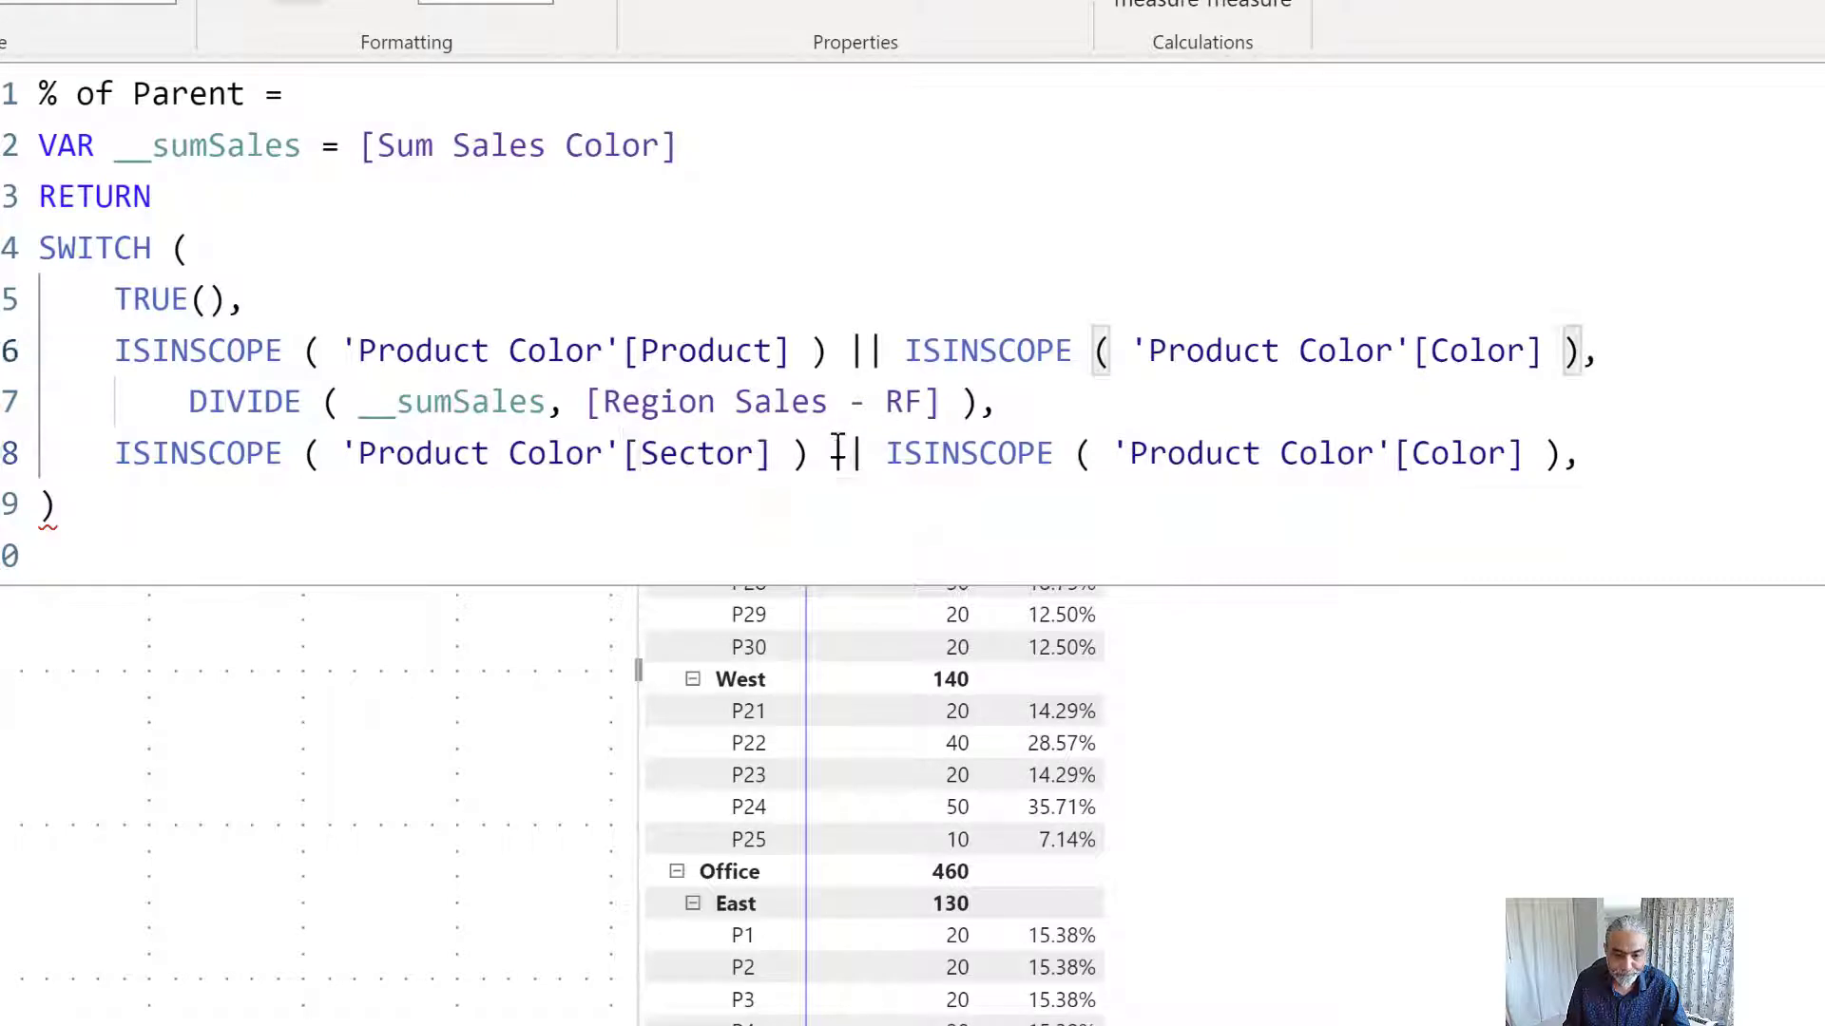
left_click_drag(832, 454, 1607, 461)
key("BackSpace")
key("BackSpace")
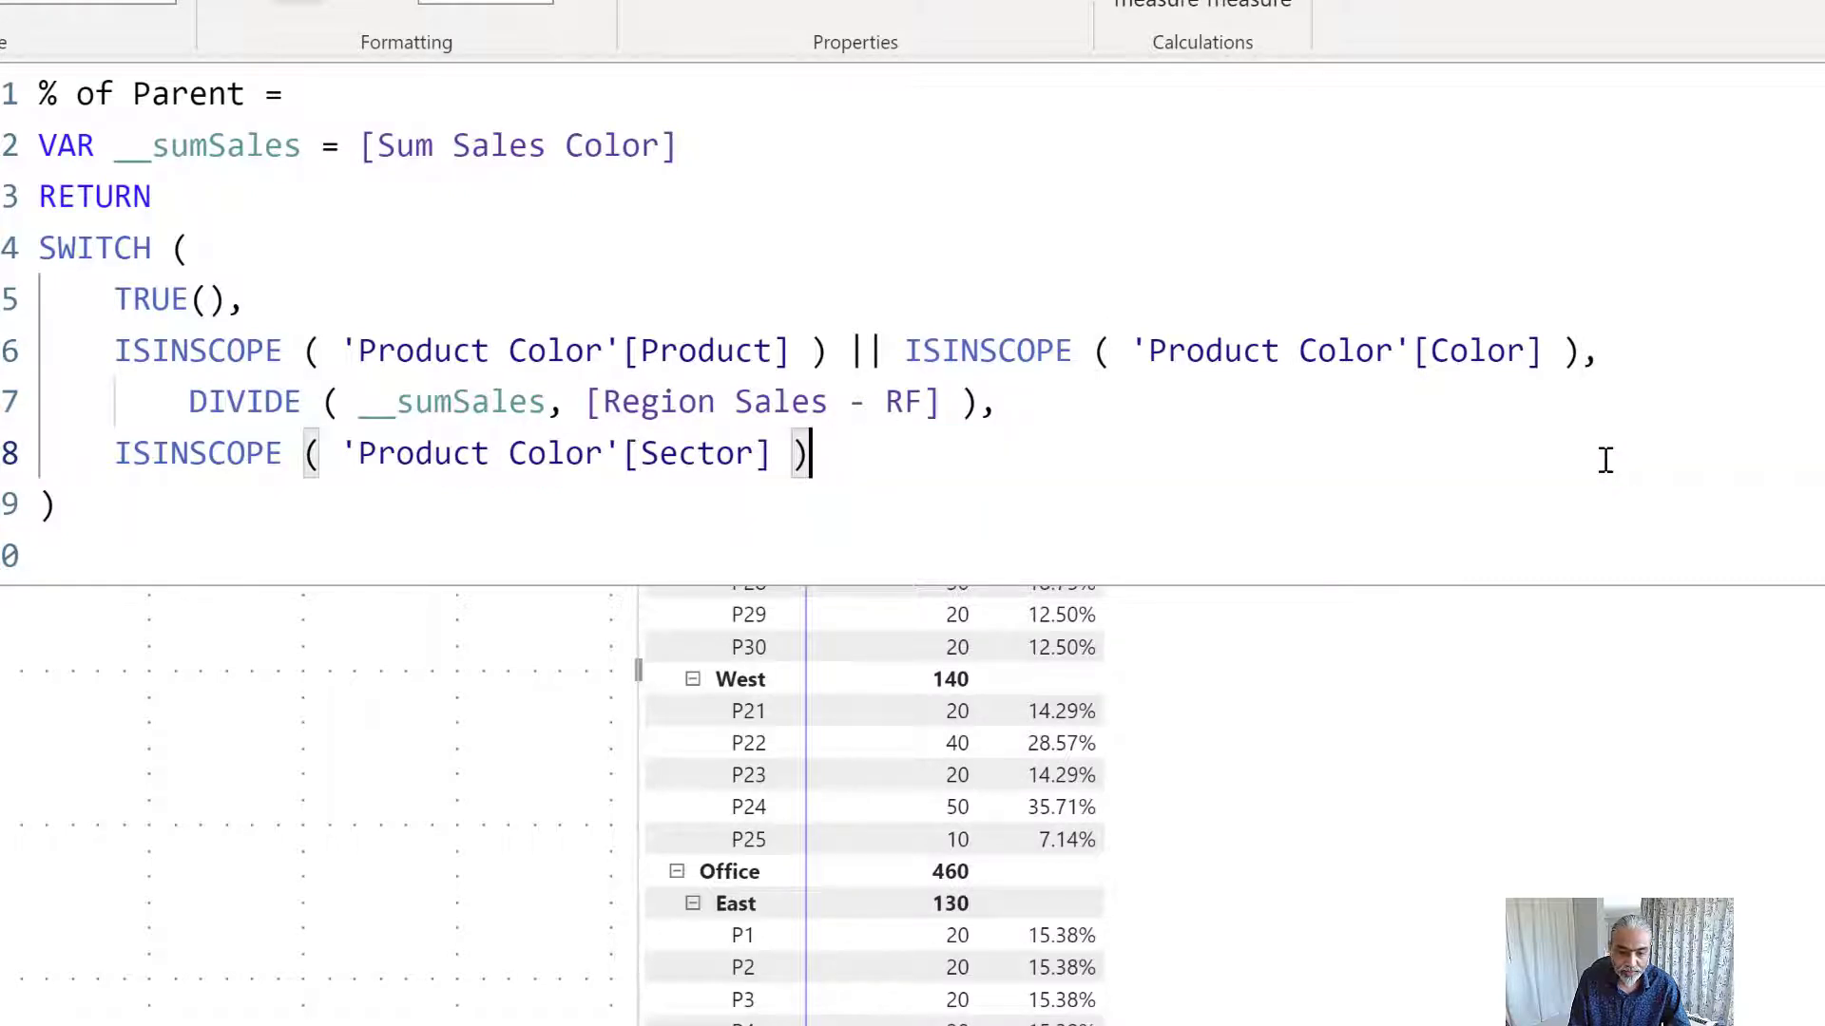
- Add a comma after the Sector condition and begin a DIVIDE with __sumSales as numerator on the line below
type(",")
key("Return")
type("DIVIDE ")
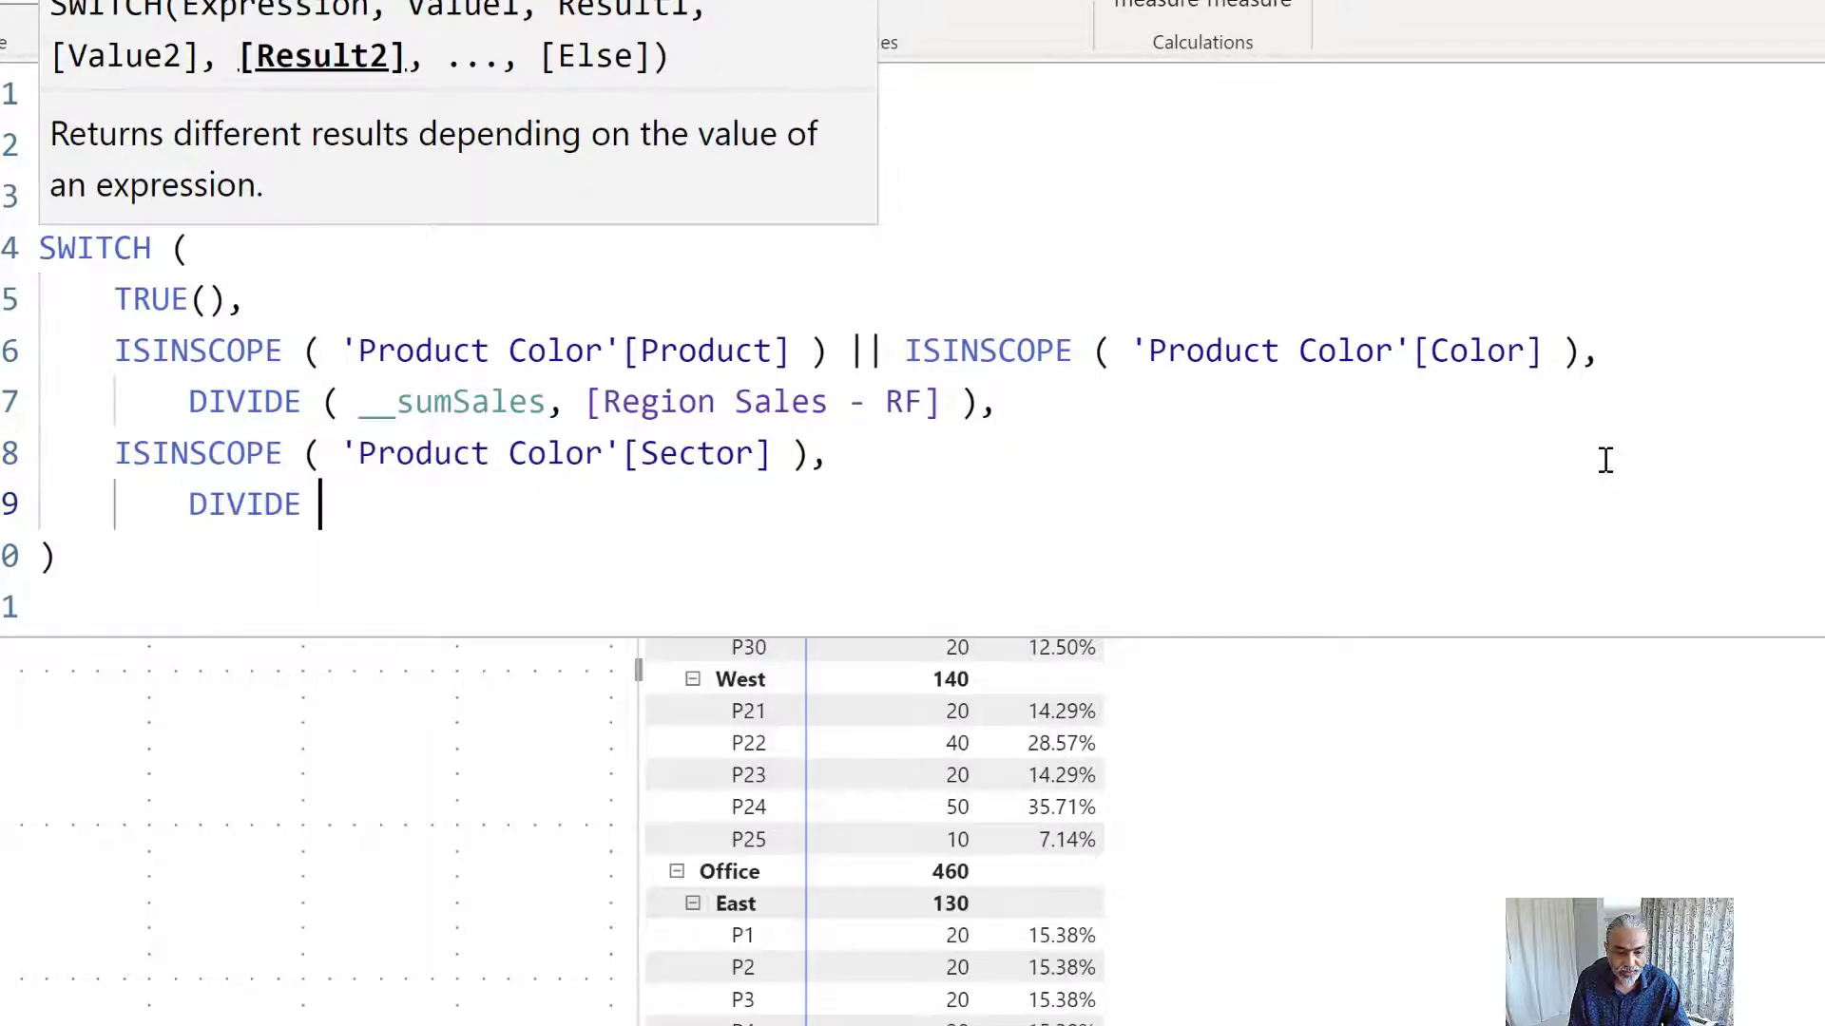
type("( __sumSales, [")
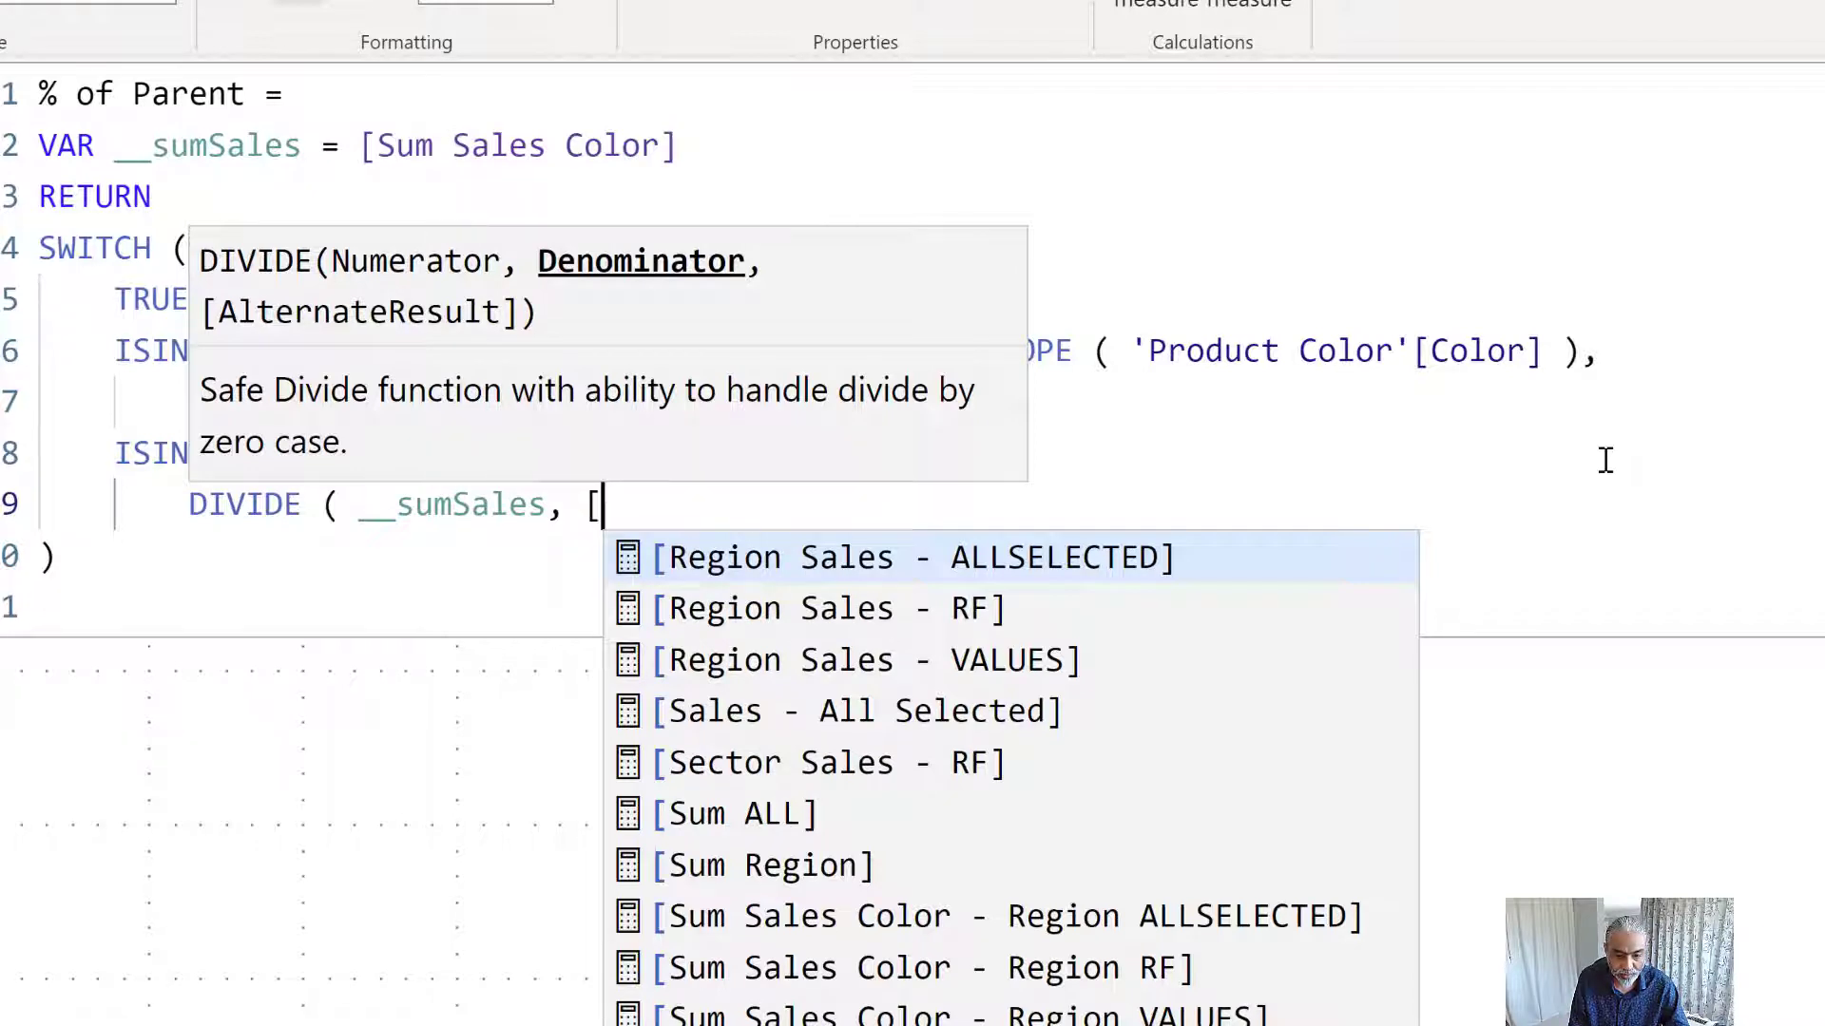
key("BackSpace")
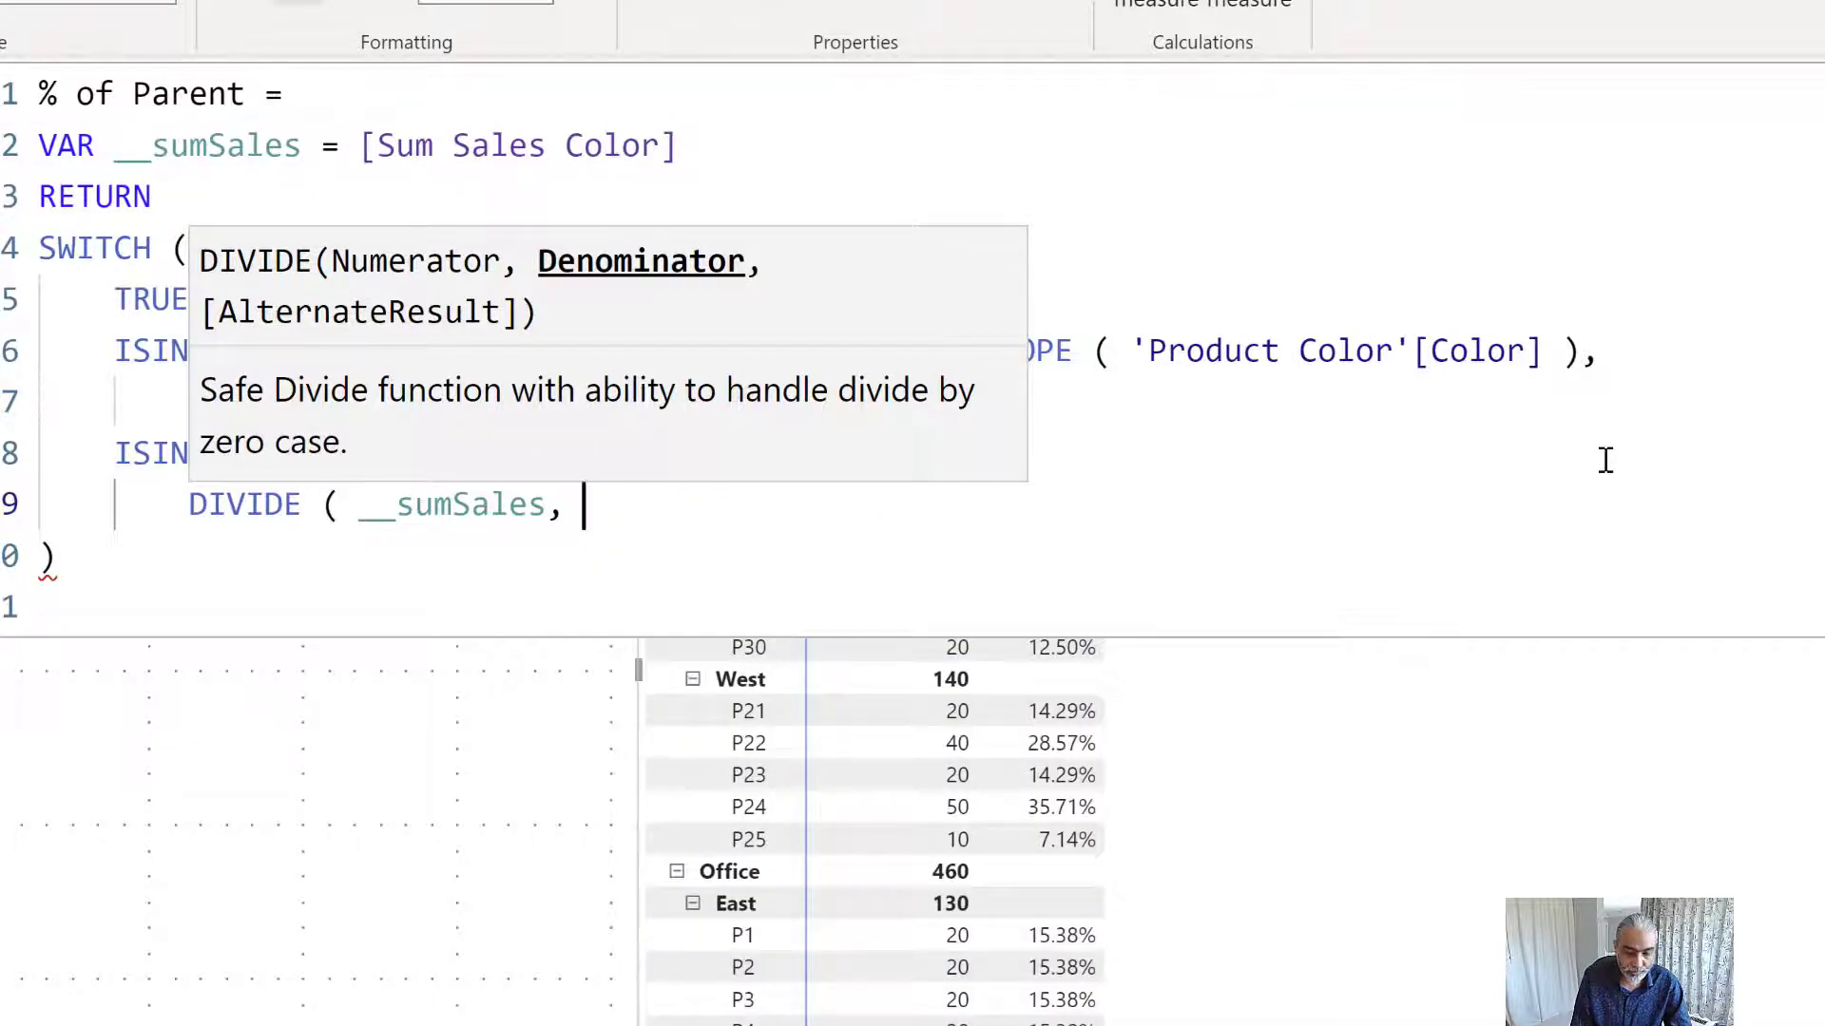
- Insert the [Sector Sales - RF] measure as the denominator of the new DIVIDE
type("[Sec")
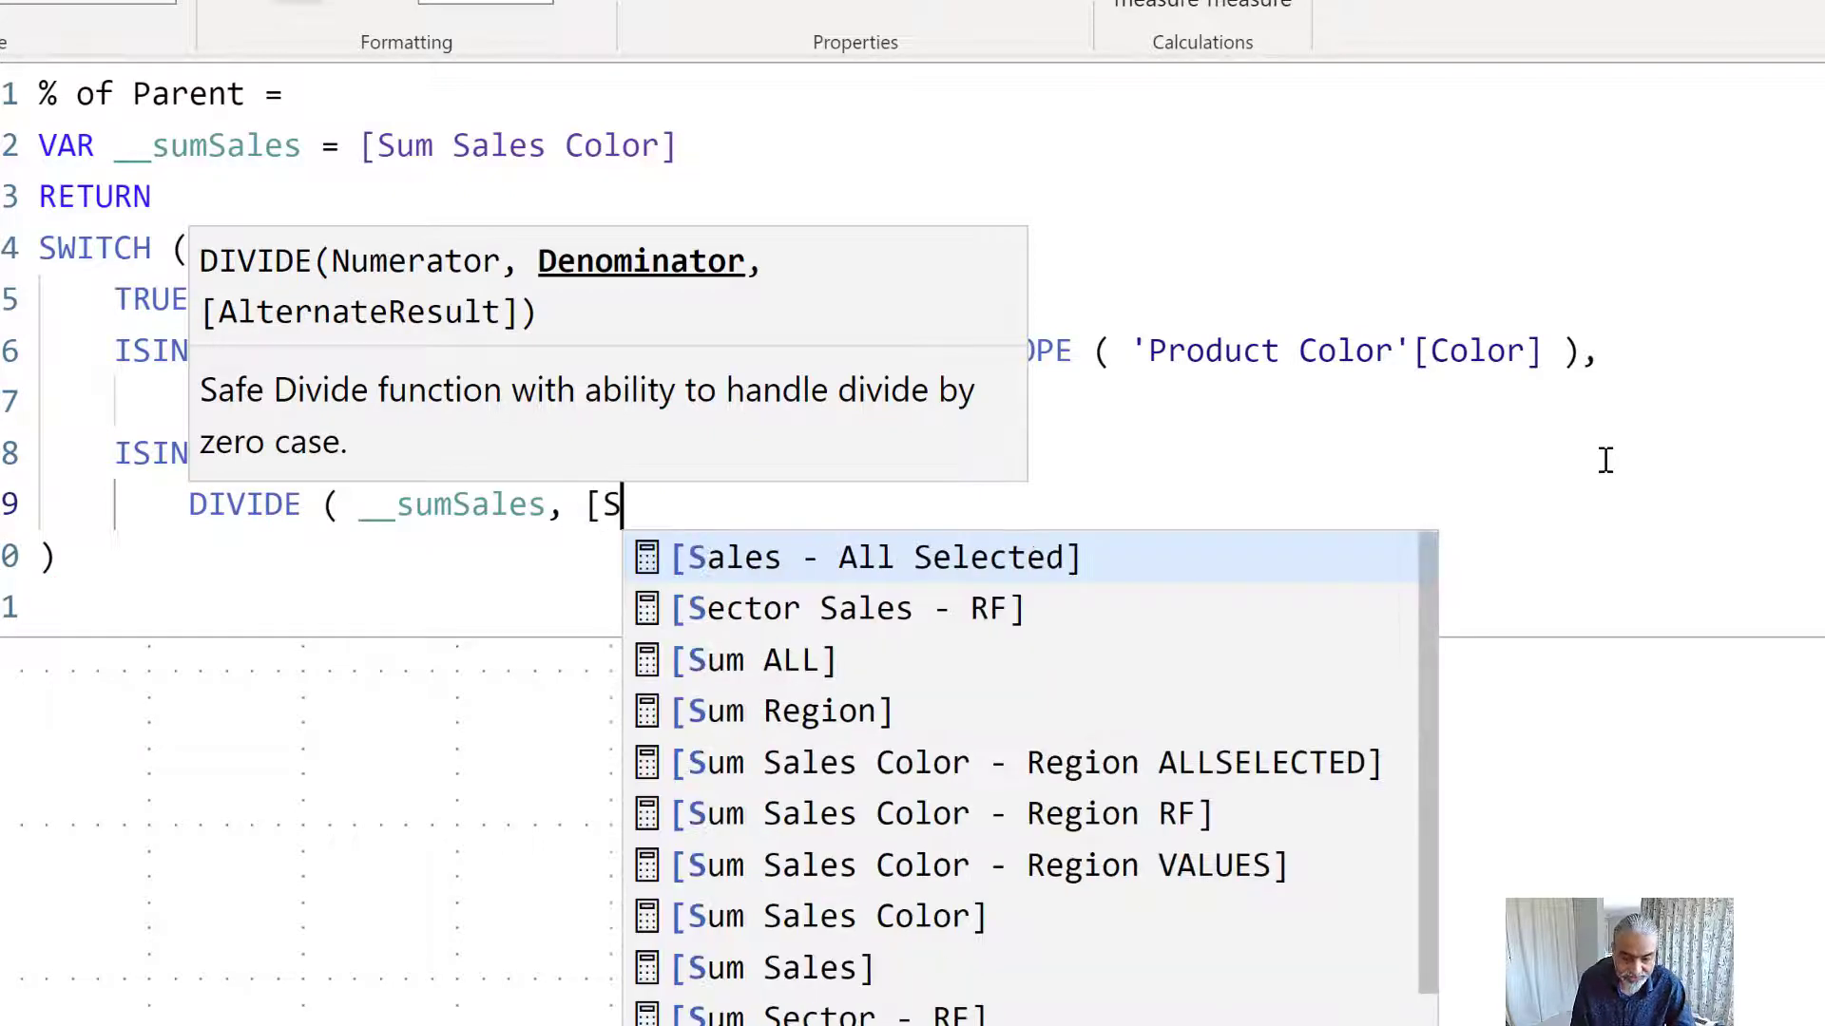
key("Down")
key("Down")
key("Down")
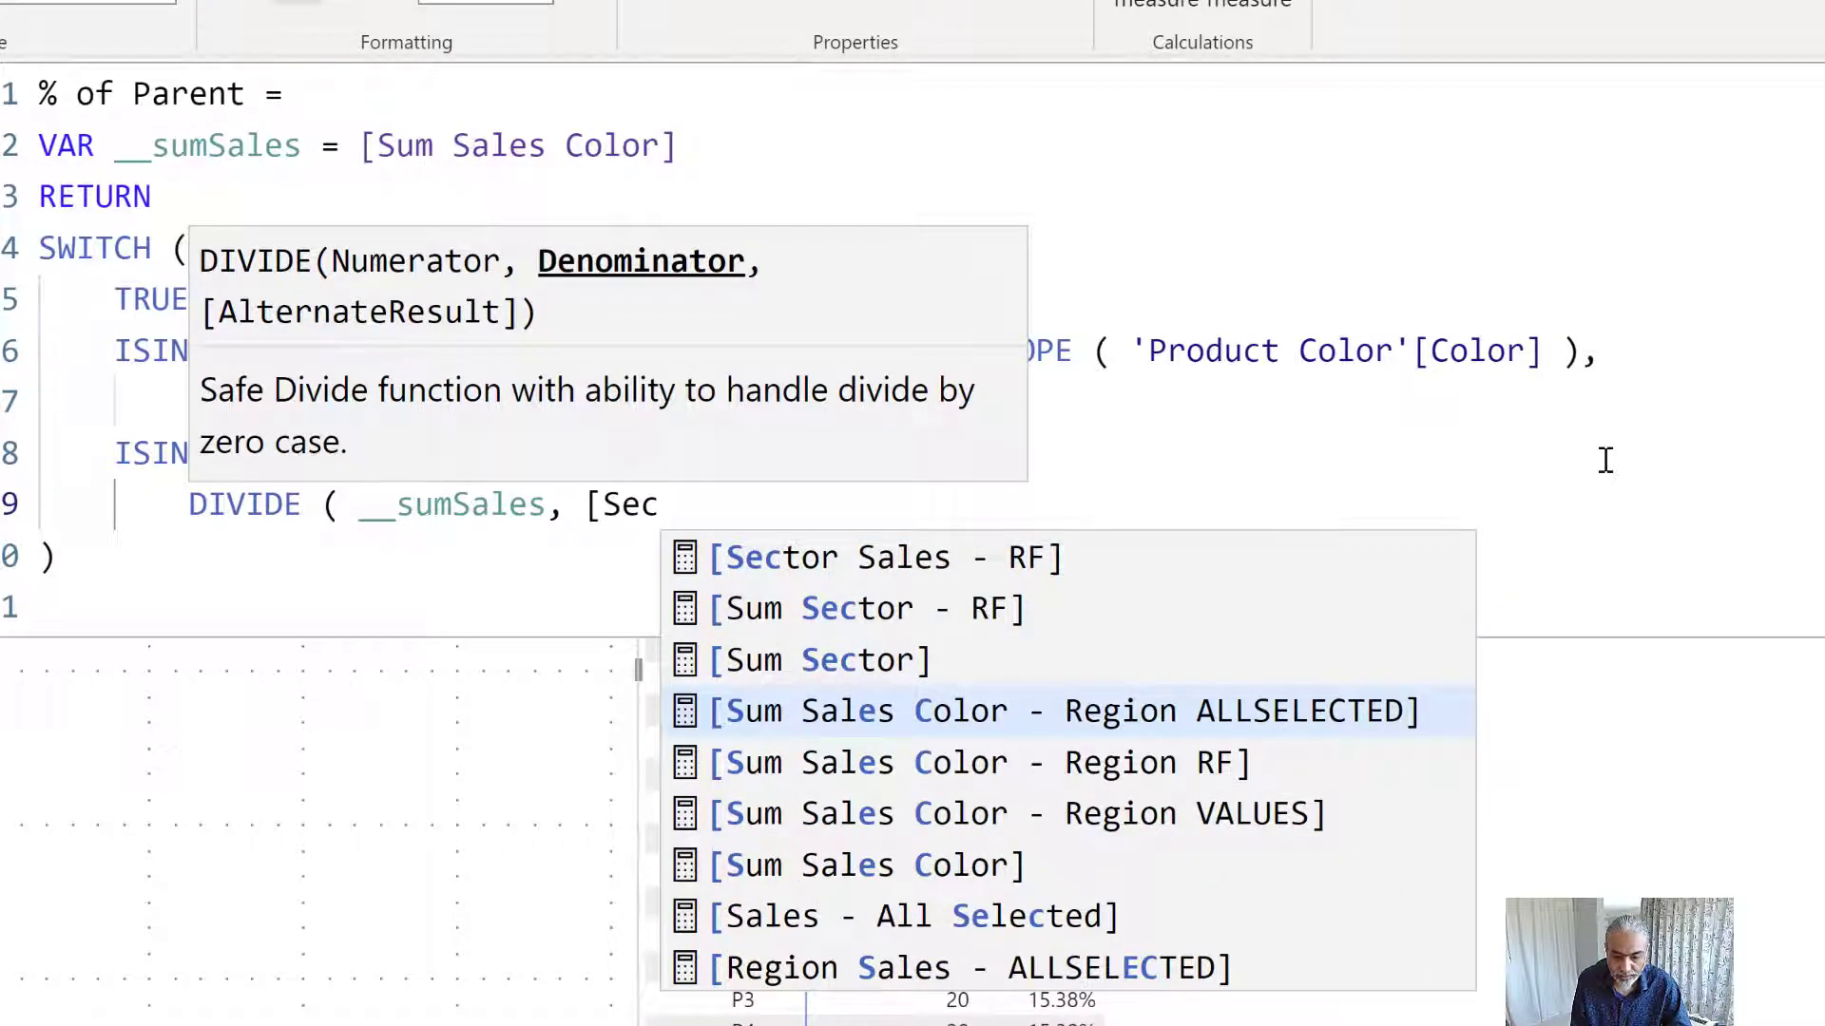
key("Up")
key("Up")
key("Up")
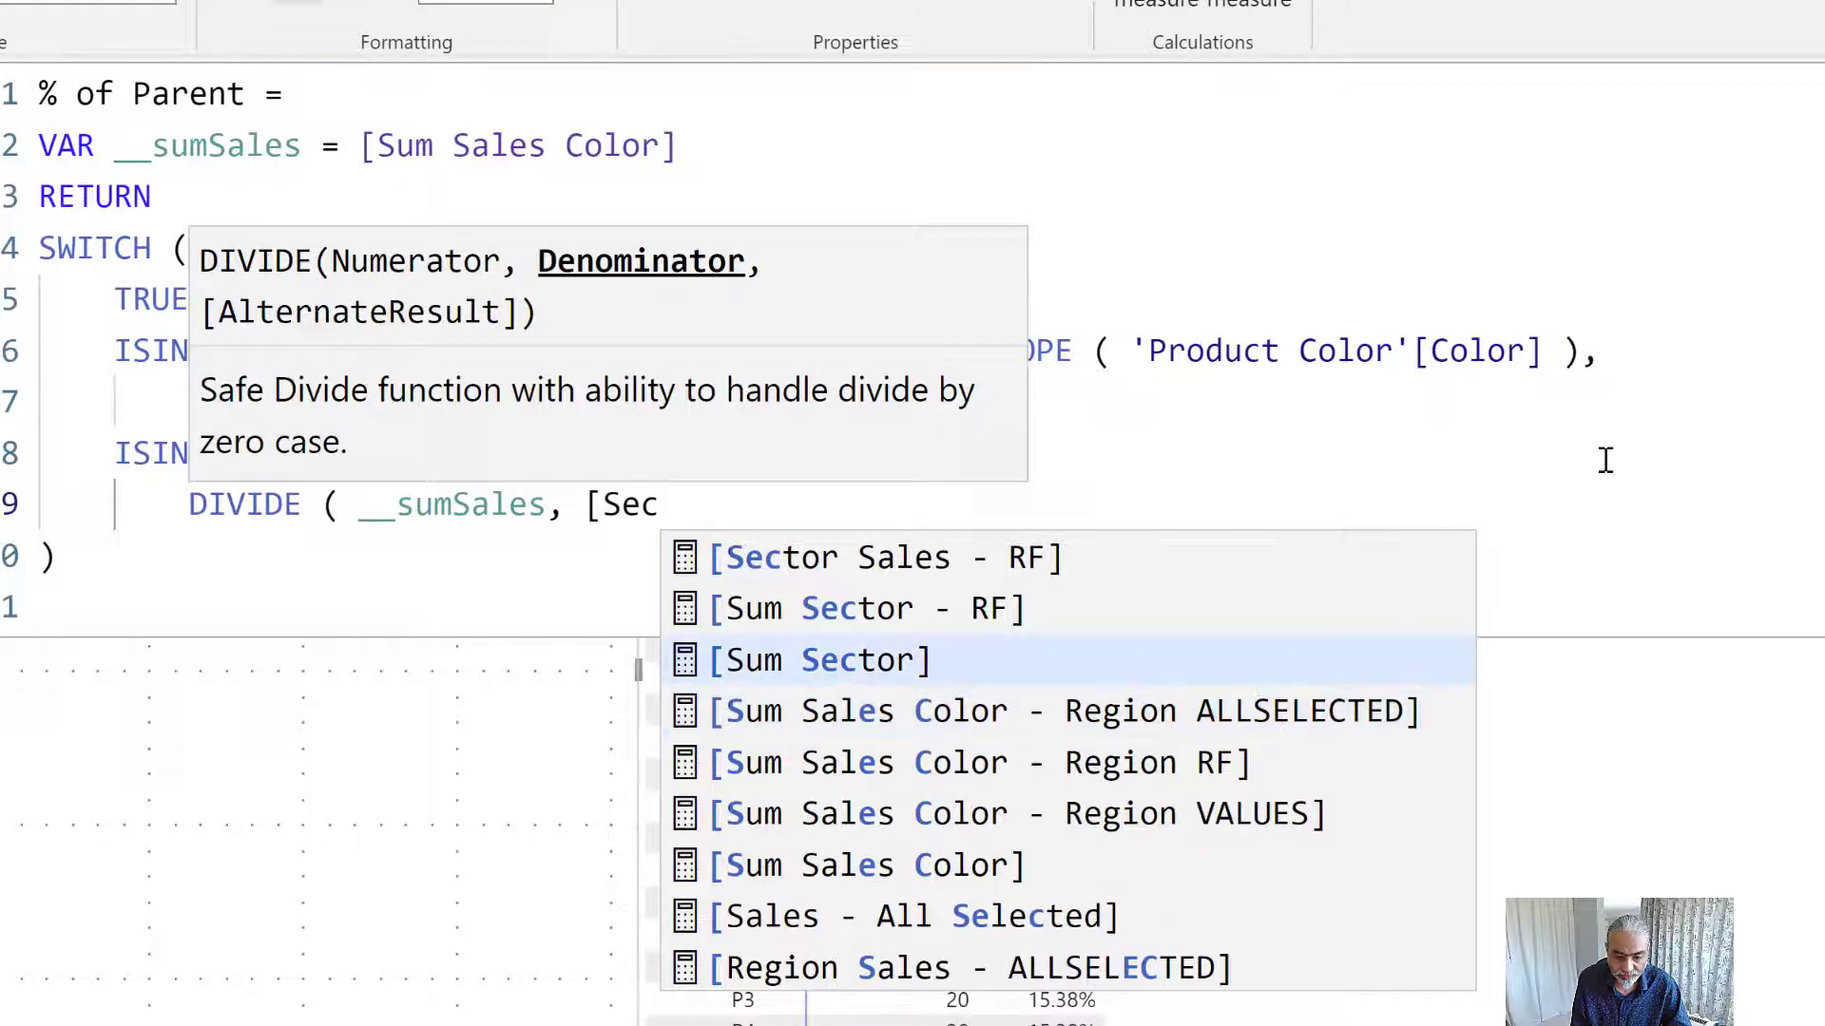
key("Tab")
key("Down")
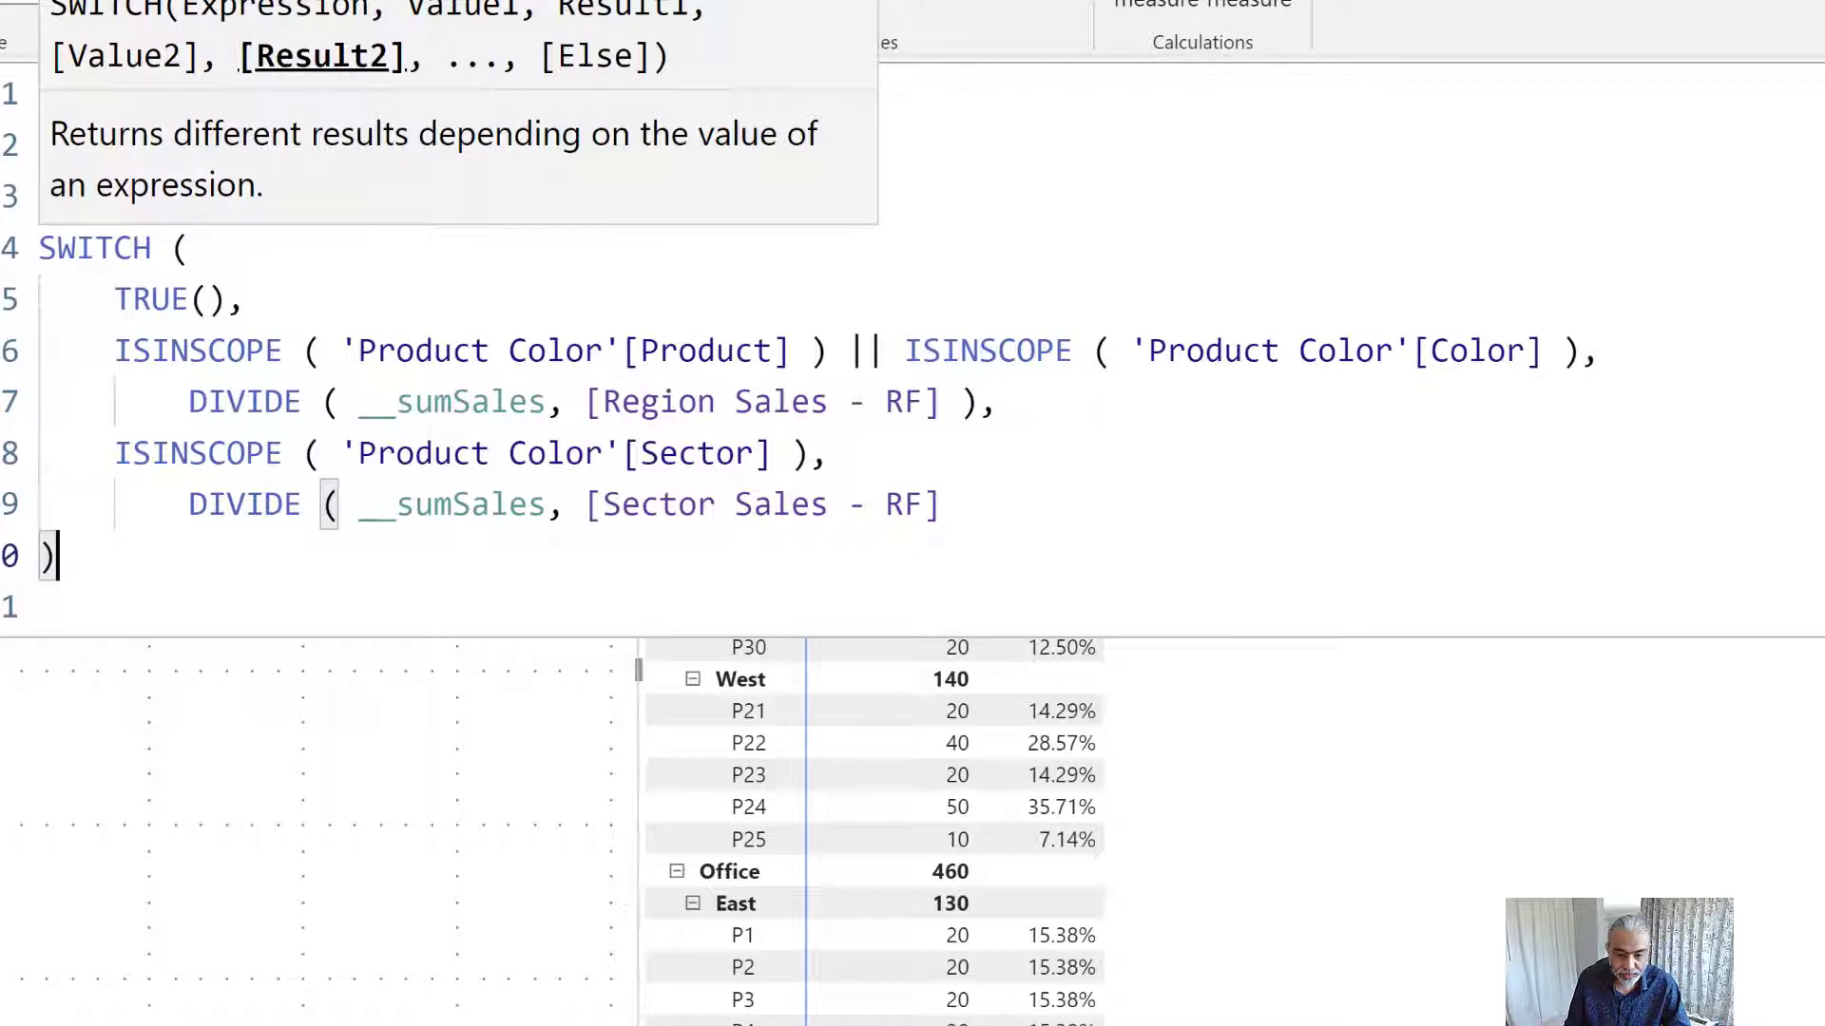
- Change the Sector condition's column to Region and close its DIVIDE with a parenthesis
double_click(665, 453)
type("Region")
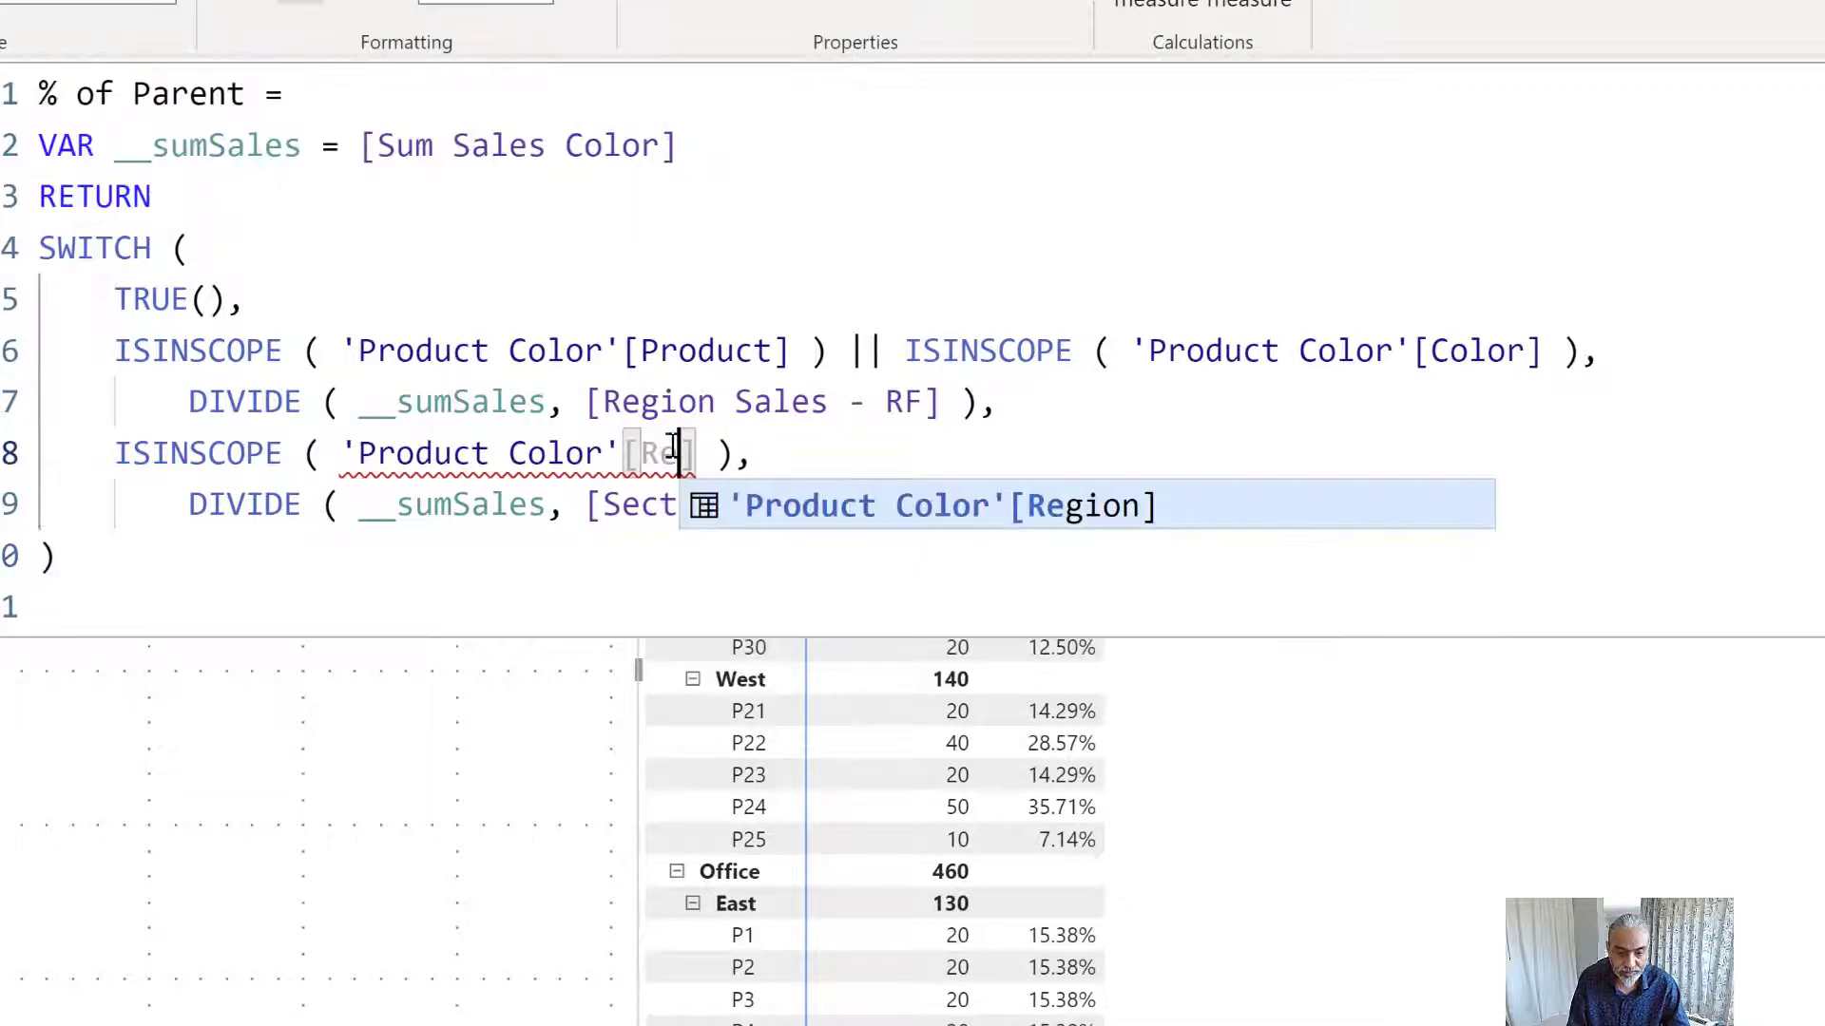
left_click(454, 509)
left_click_drag(358, 510, 945, 501)
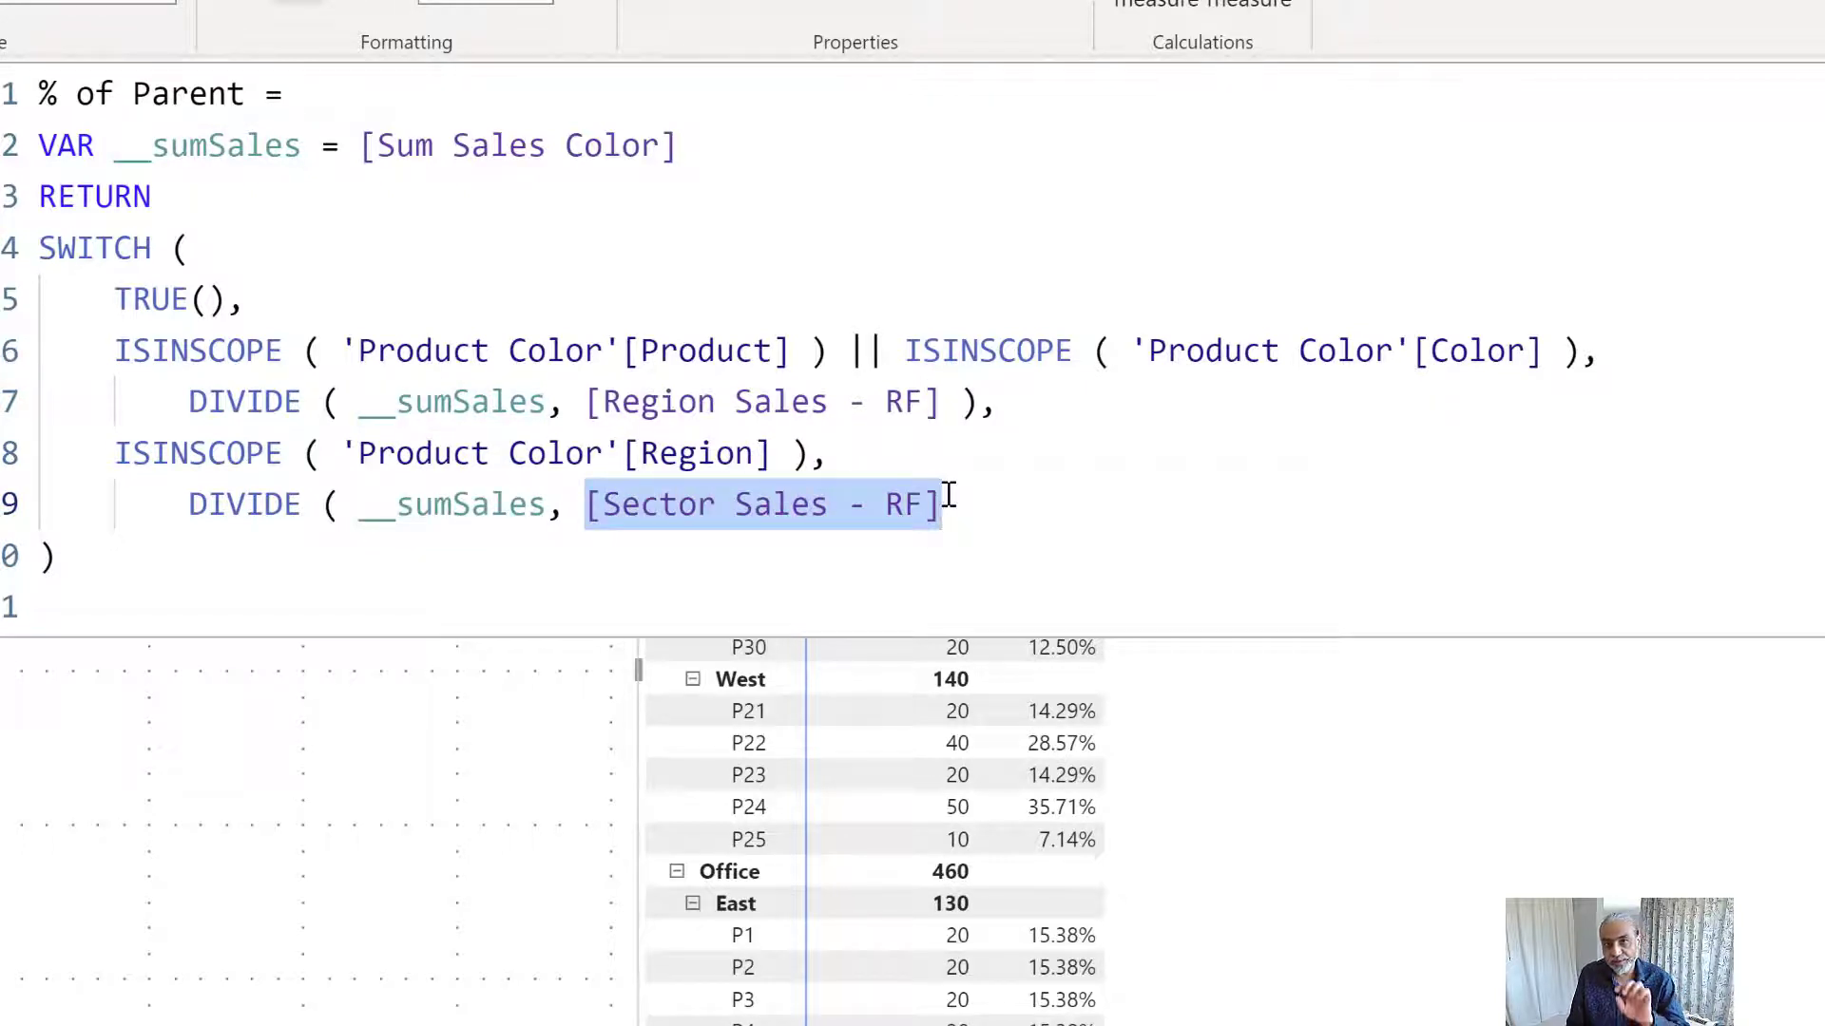
left_click(963, 500)
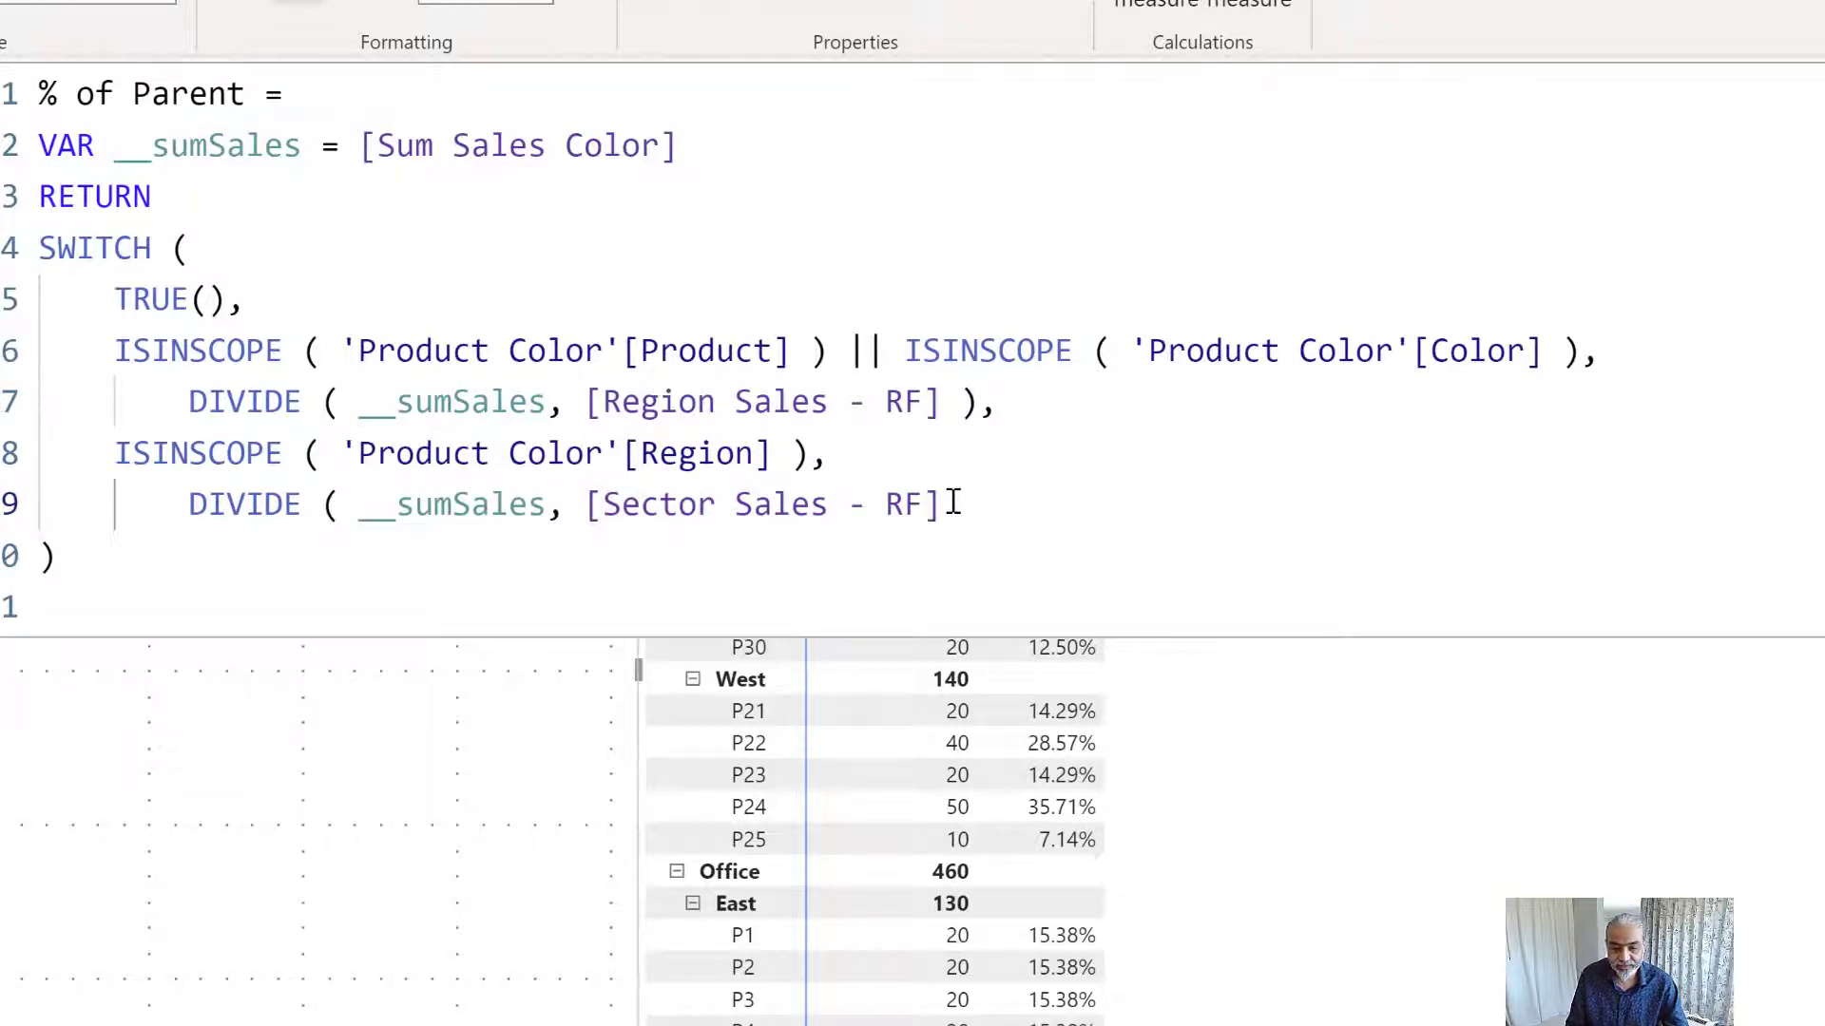
type(")")
- Duplicate the Region ISINSCOPE condition and its DIVIDE onto new lines below, aligned with the existing conditions
key("Return")
key("Up")
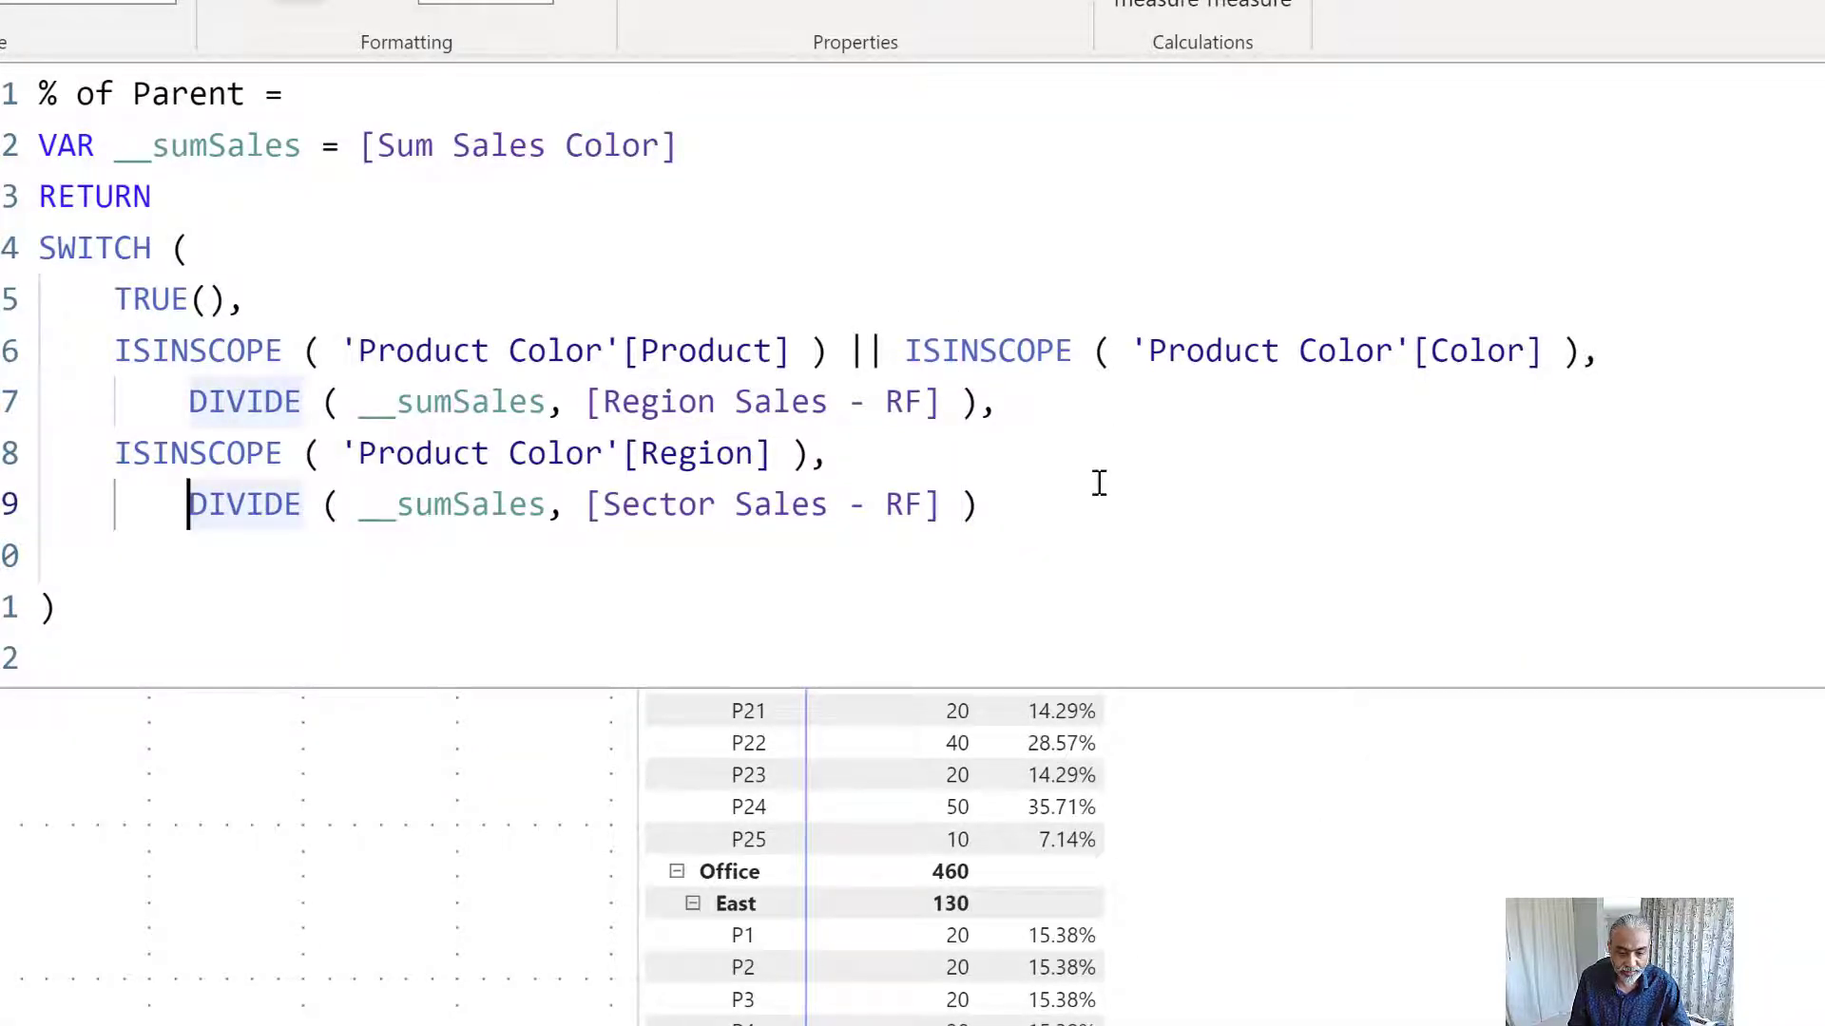
left_click_drag(1093, 490, 73, 447)
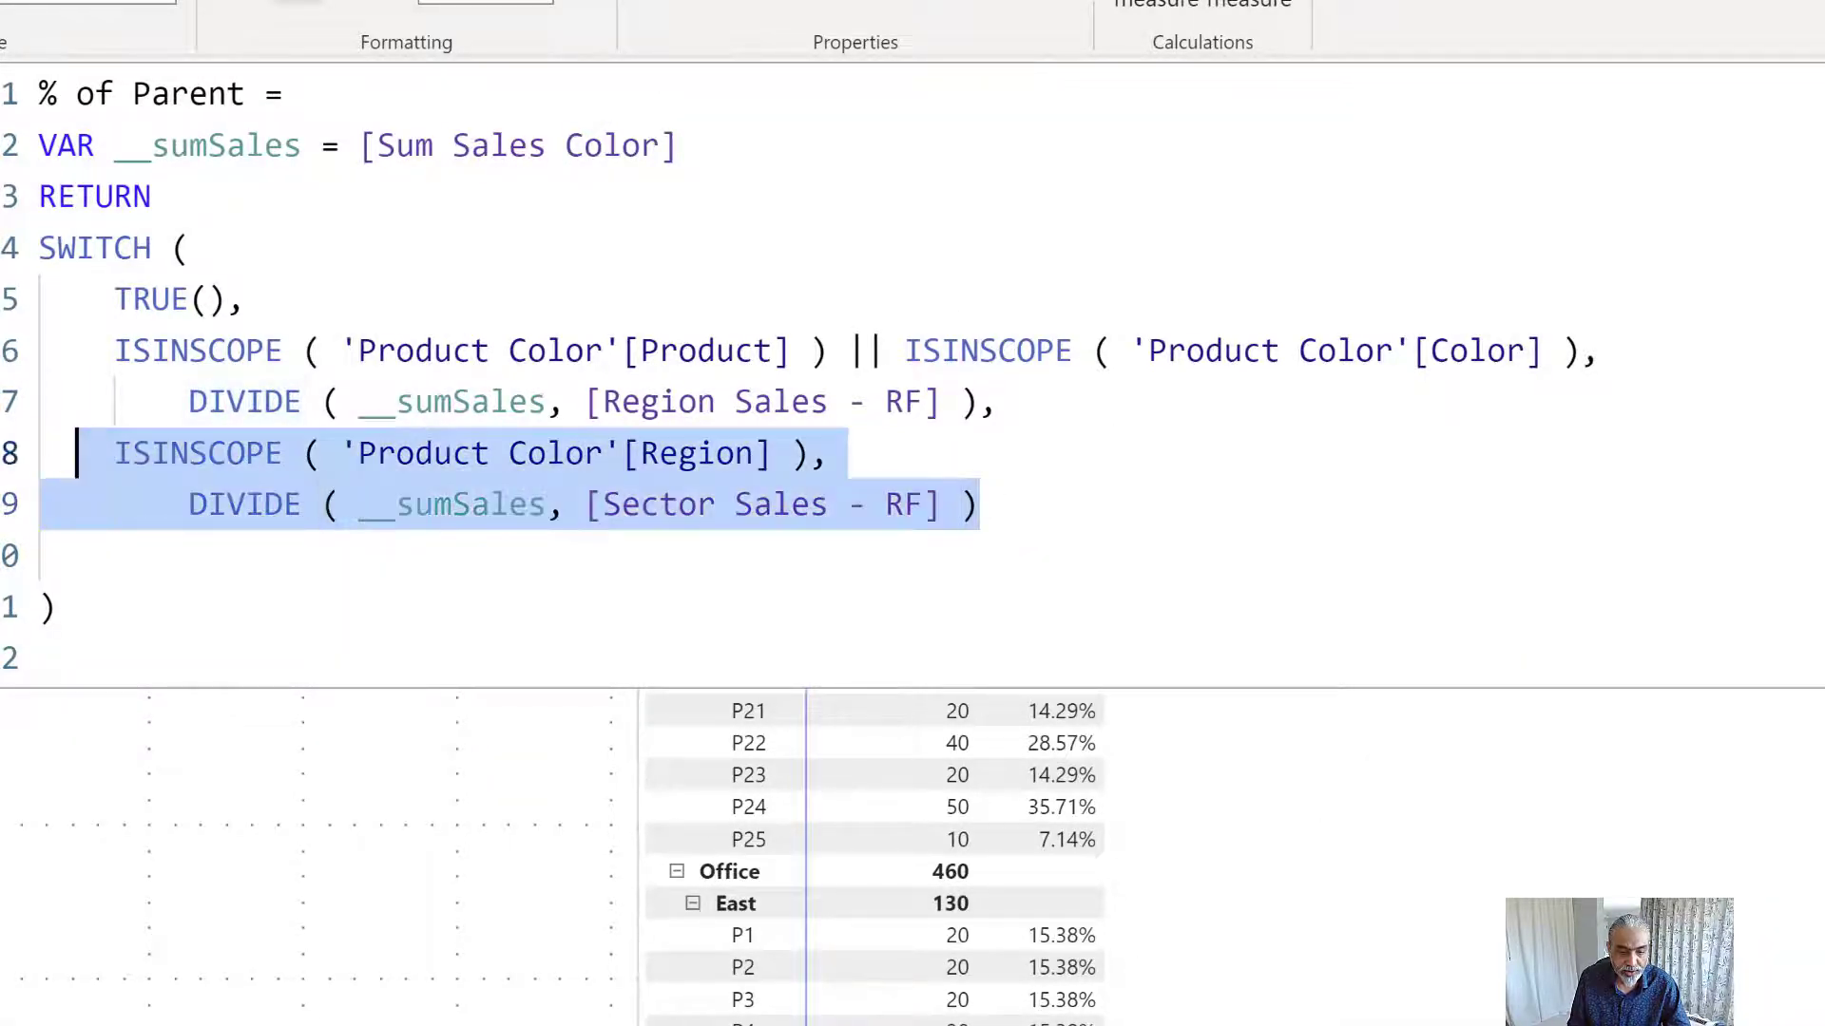
key("ctrl+c")
left_click(79, 559)
key("ctrl+v")
left_click(157, 556)
key("BackSpace")
key("BackSpace")
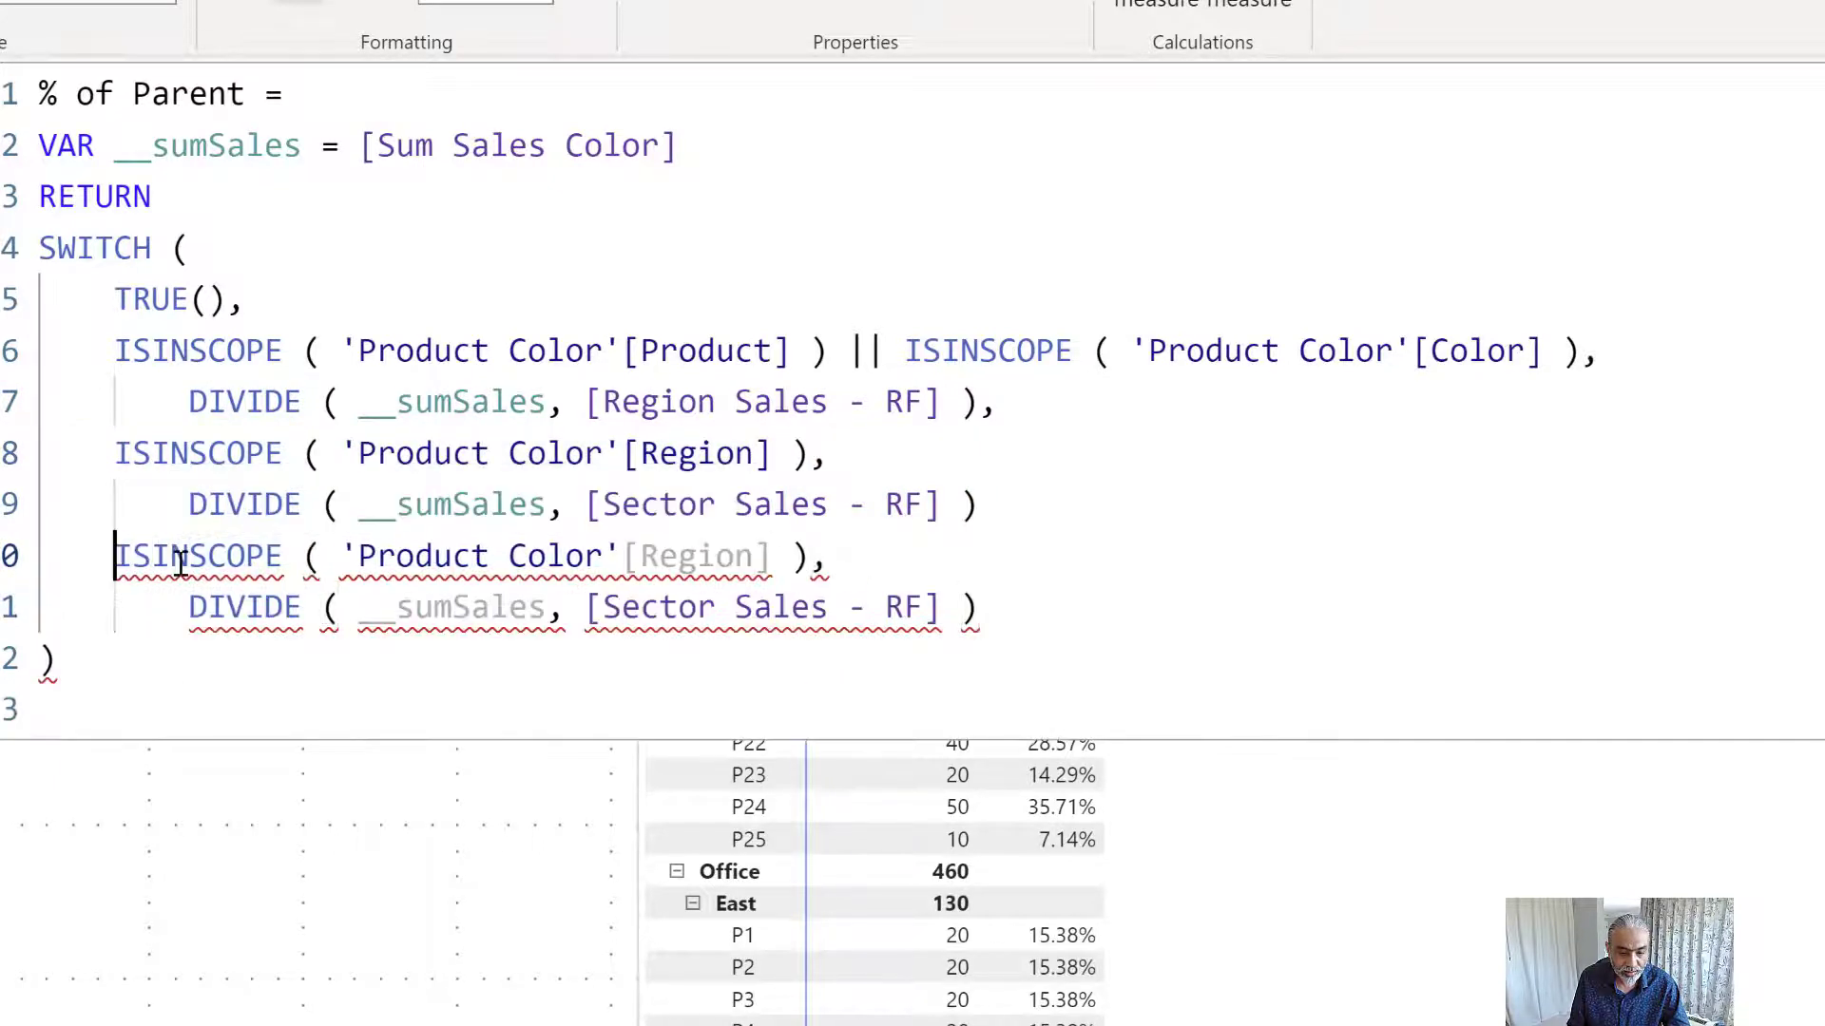
- Change the duplicated condition's column to Sector and add the missing comma after the Region condition's DIVIDE
double_click(673, 551)
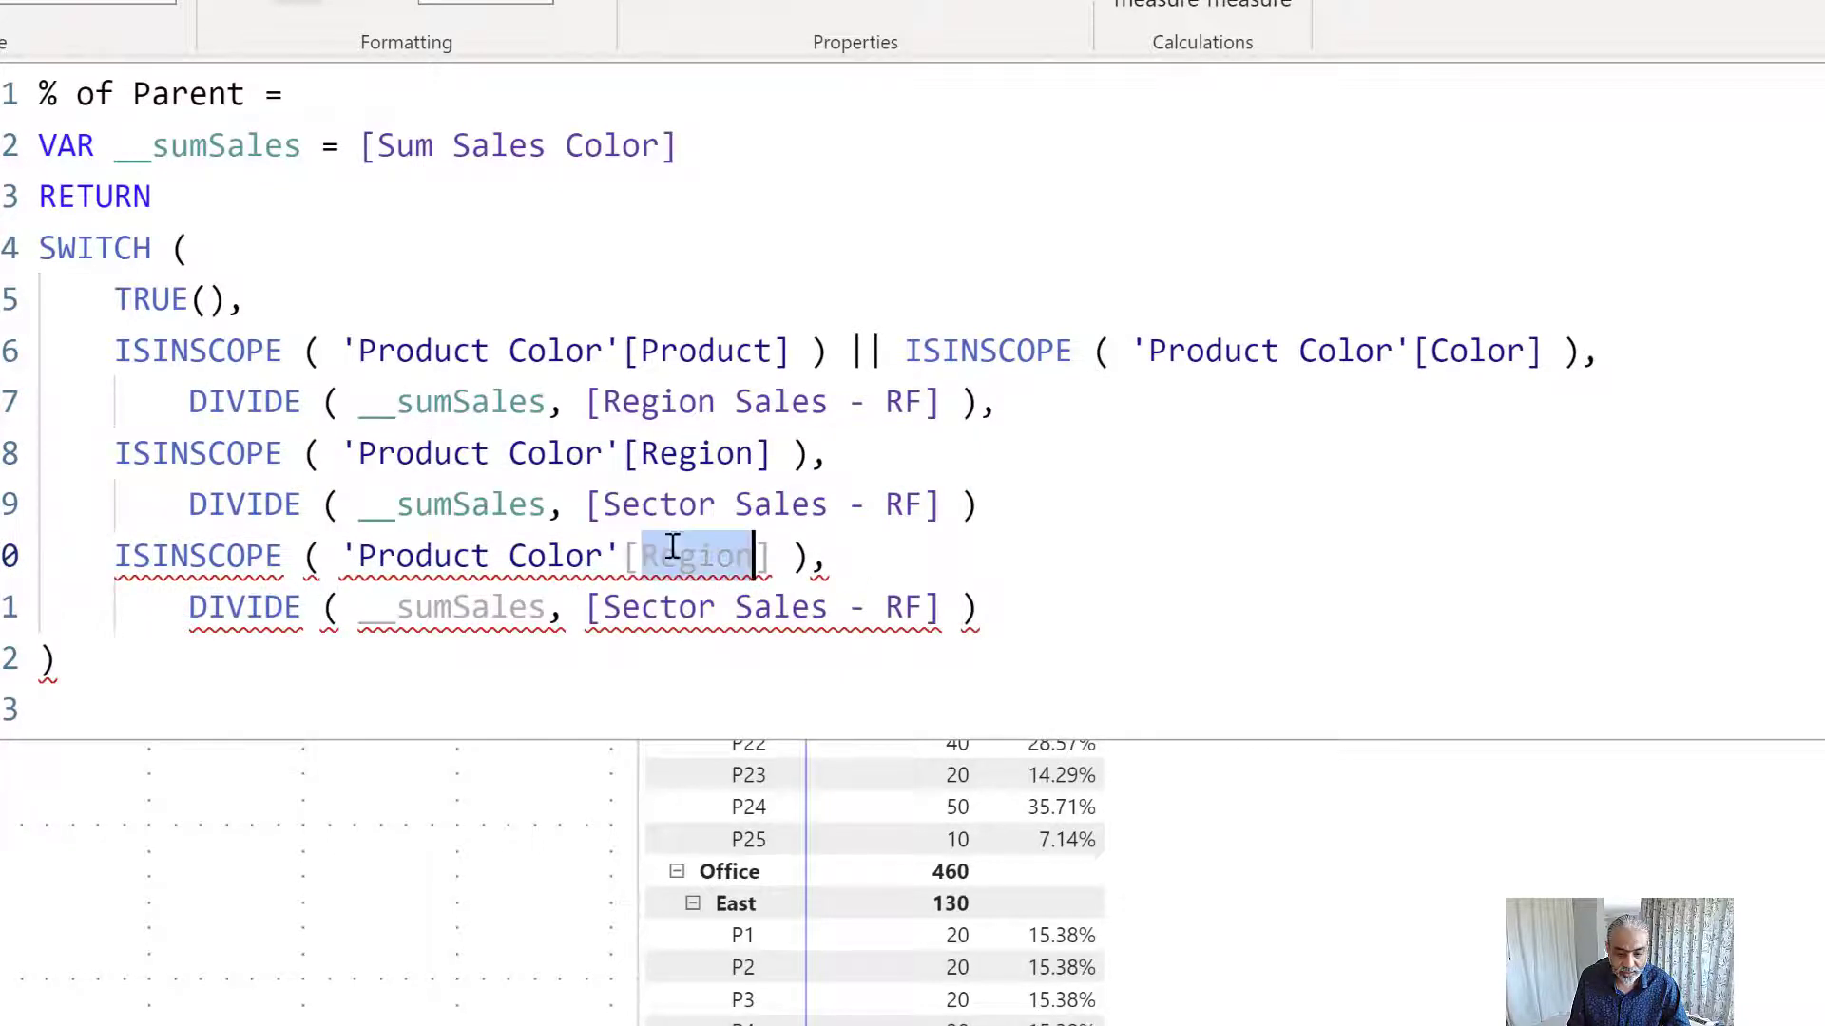
type("Sector")
key("Down")
key("Down")
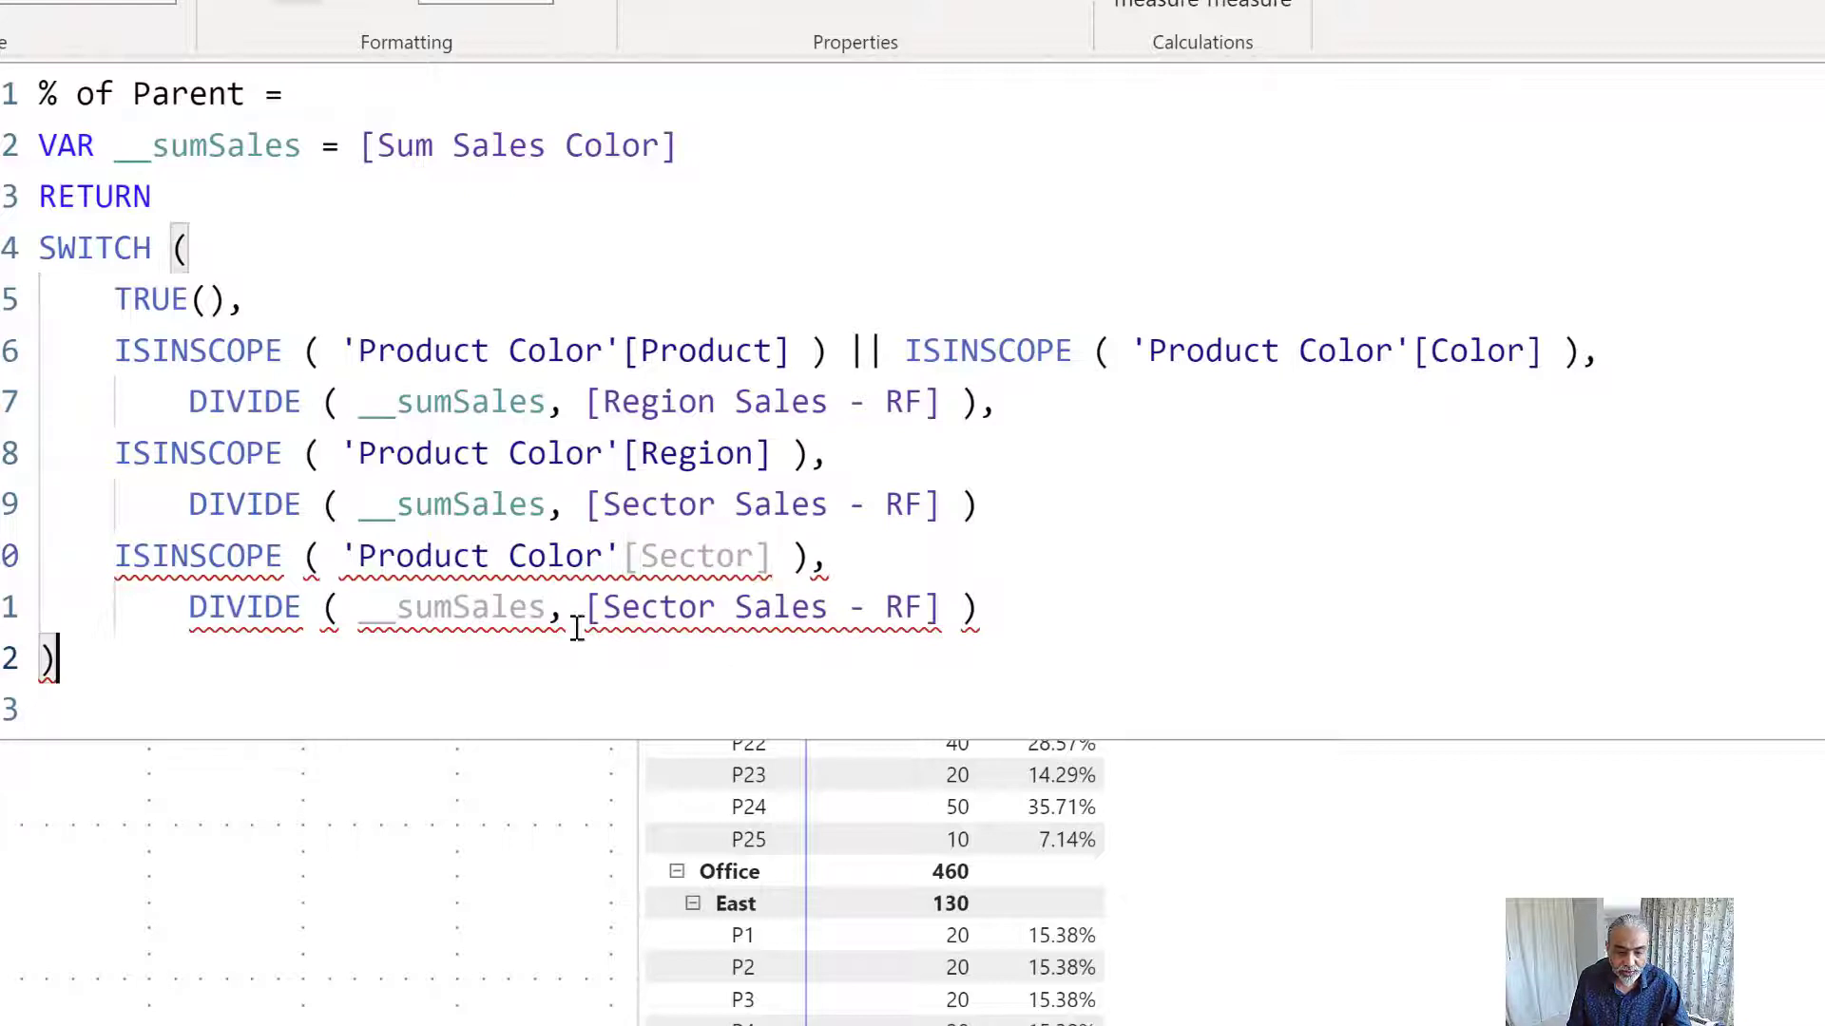
left_click(1044, 488)
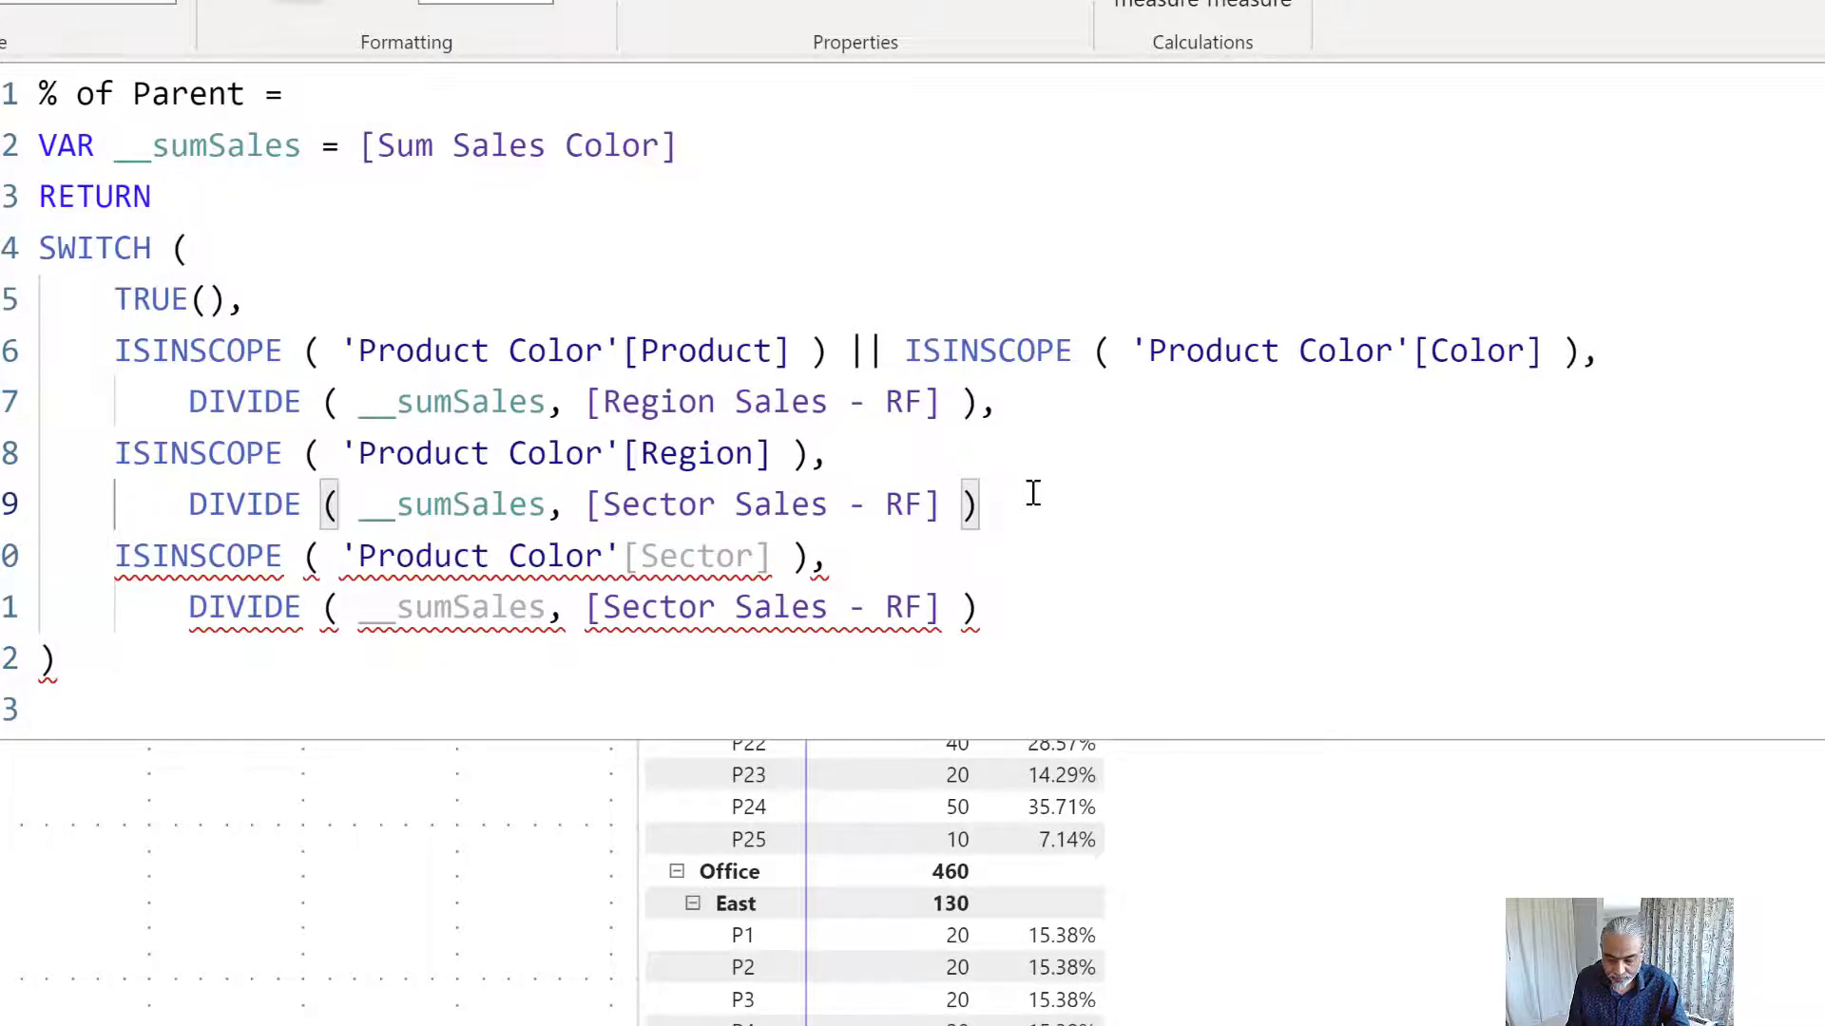
type(",")
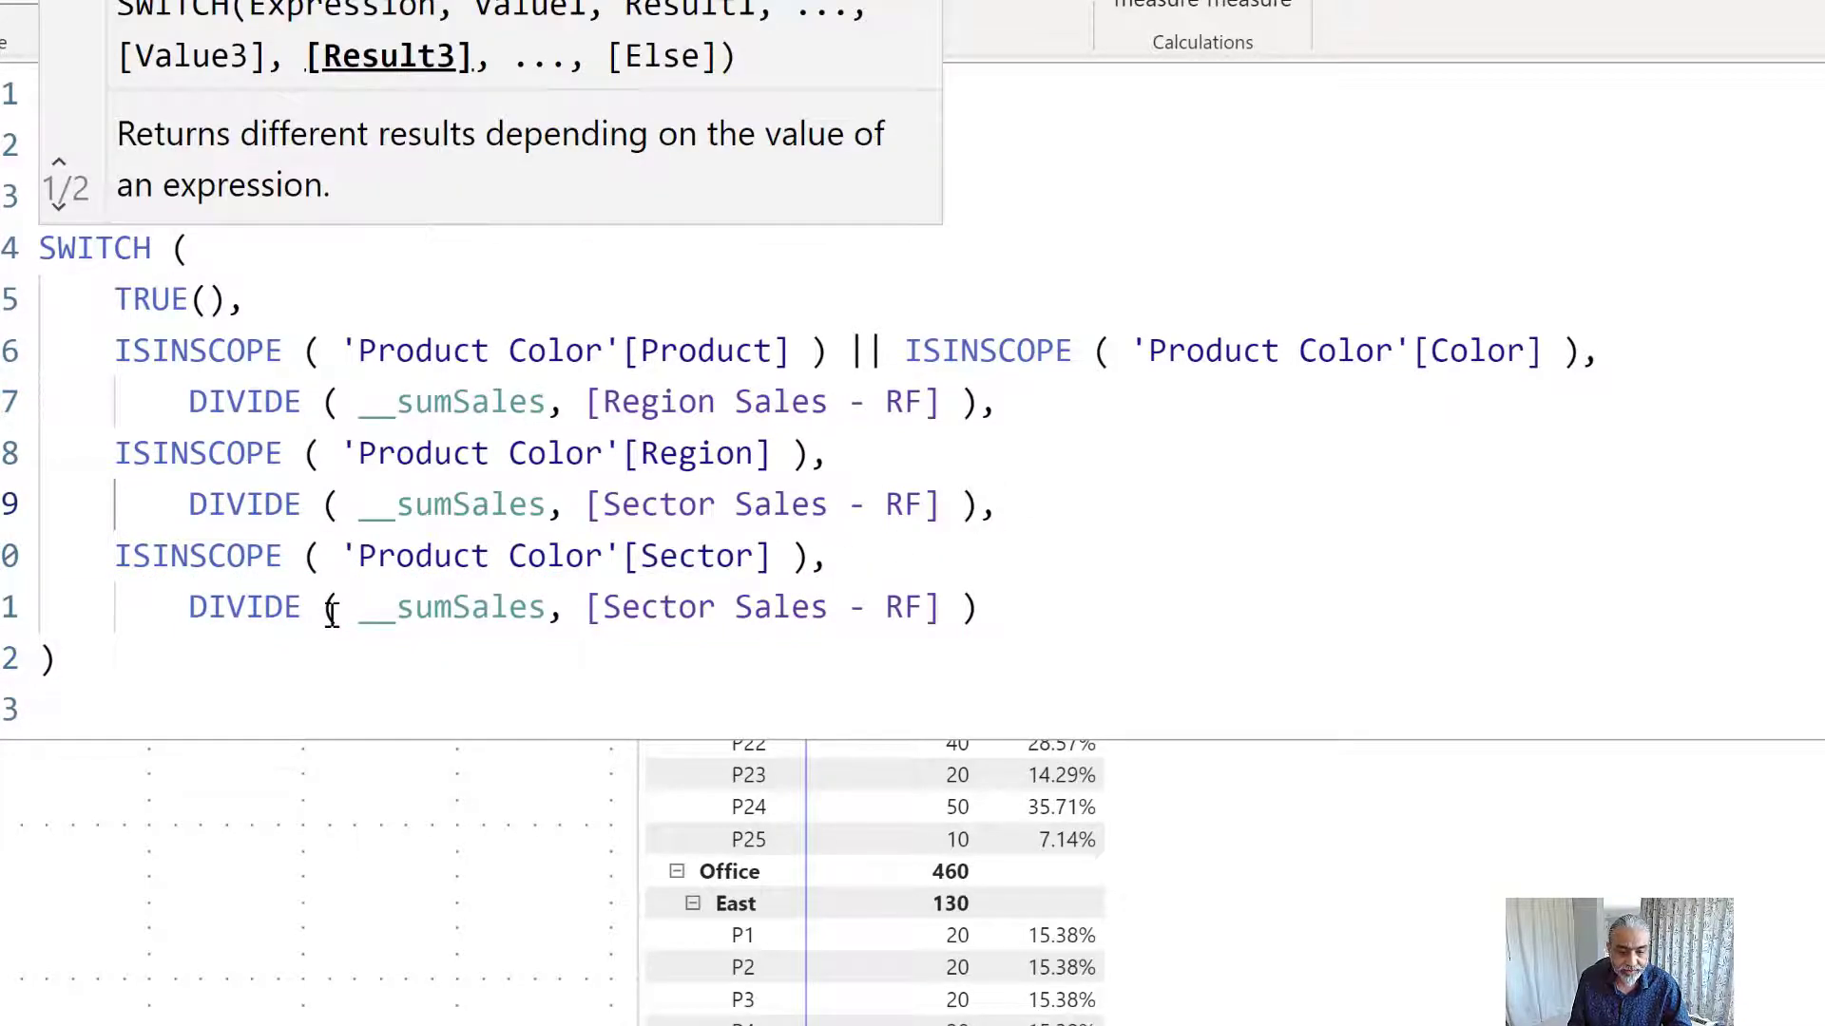
- Change the denominator of the Sector condition's DIVIDE to [Type Sales - RF]
left_click_drag(326, 609, 535, 608)
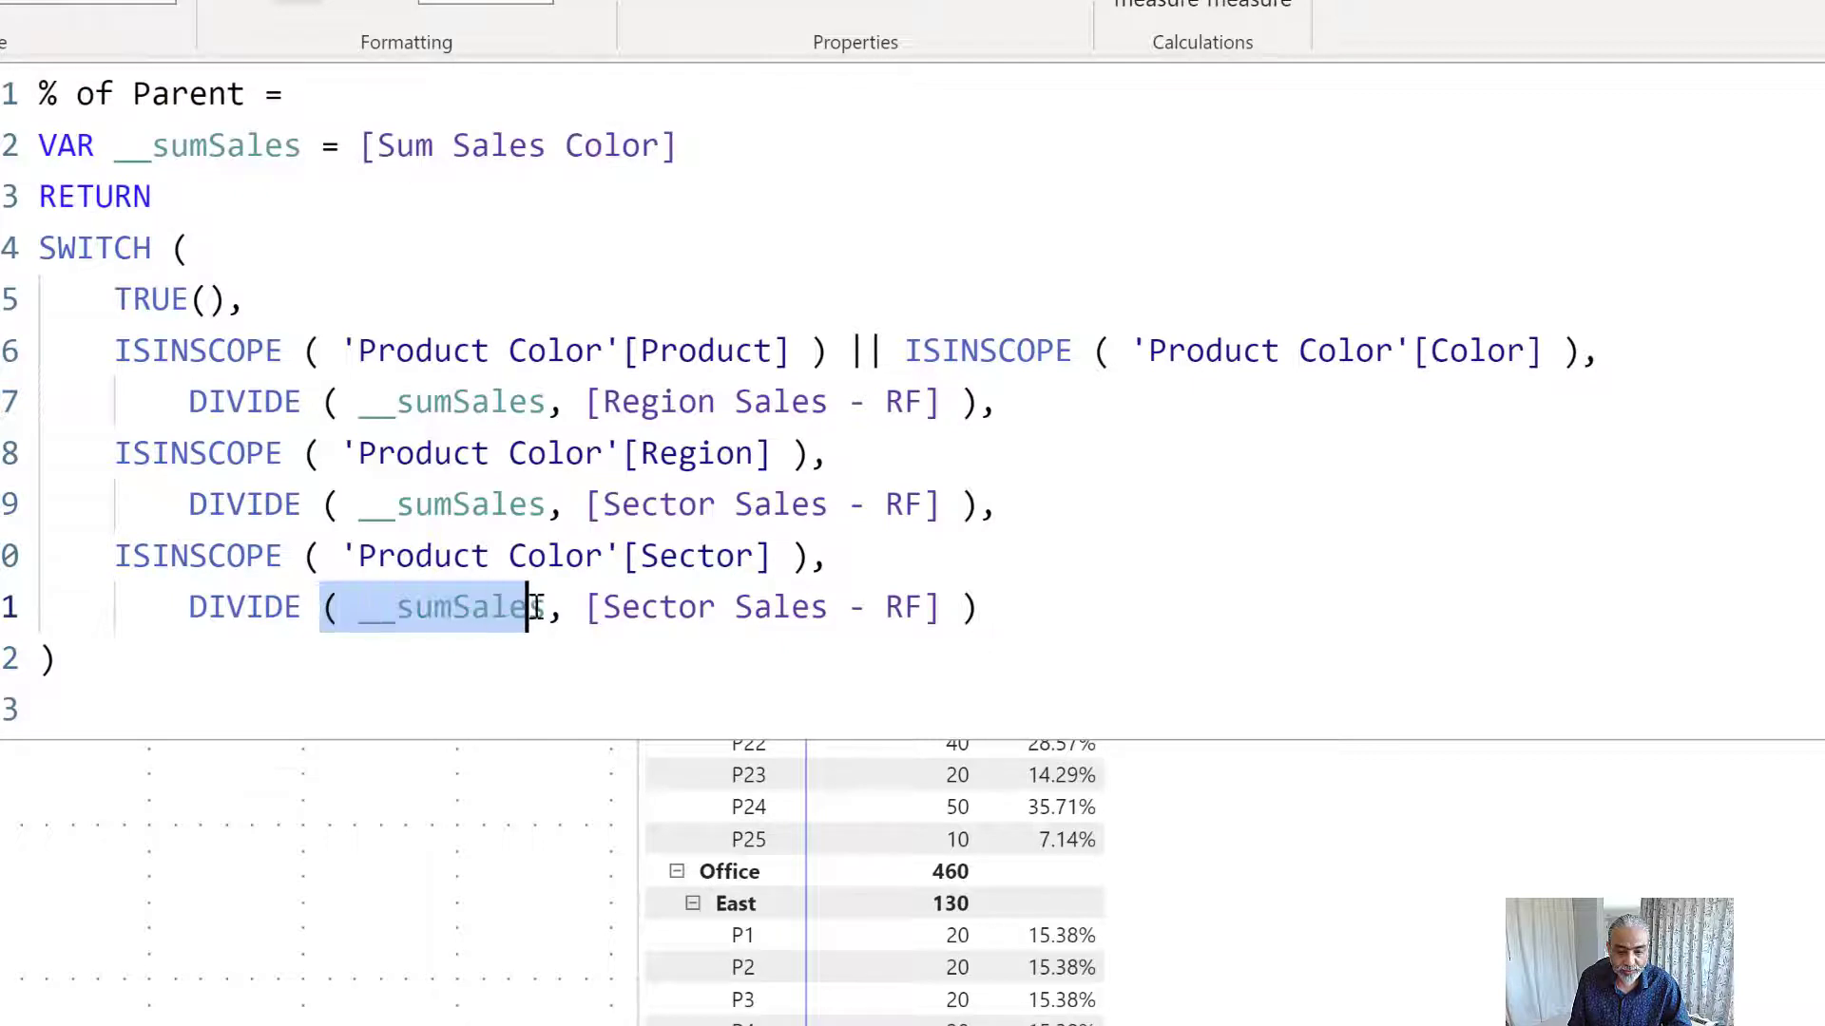
double_click(786, 607)
double_click(626, 606)
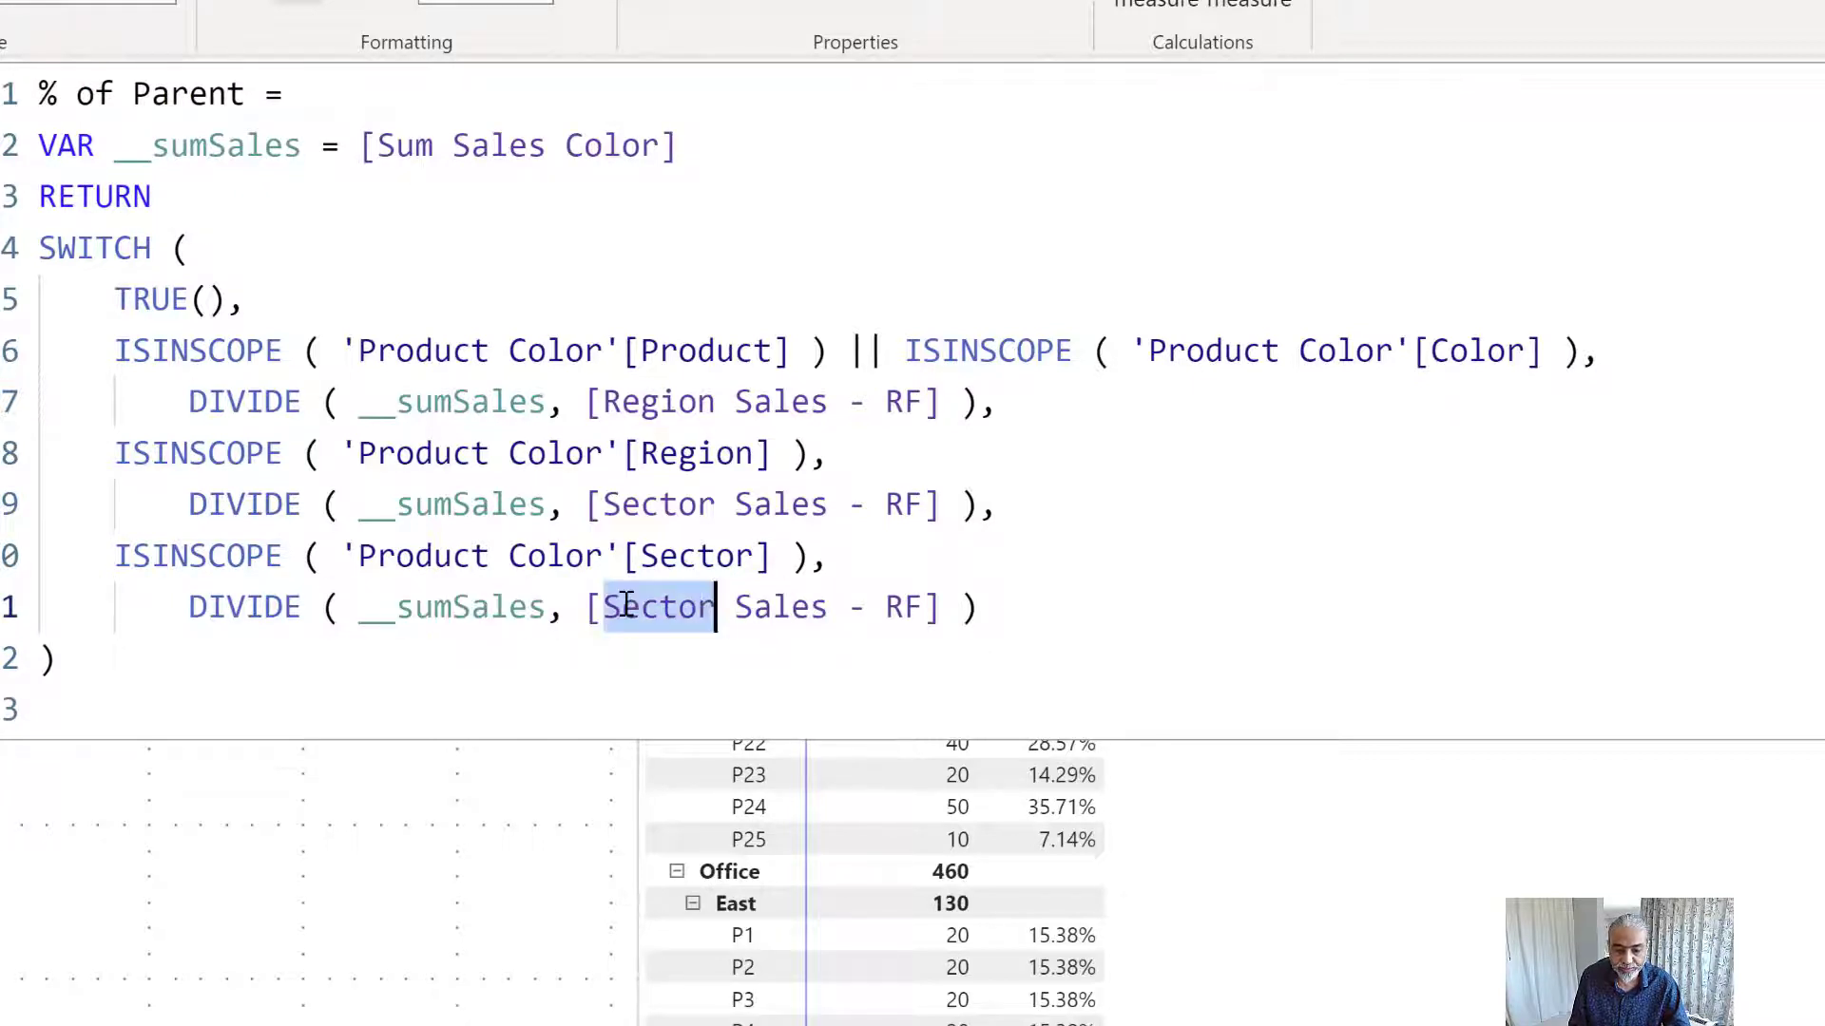
type("Type")
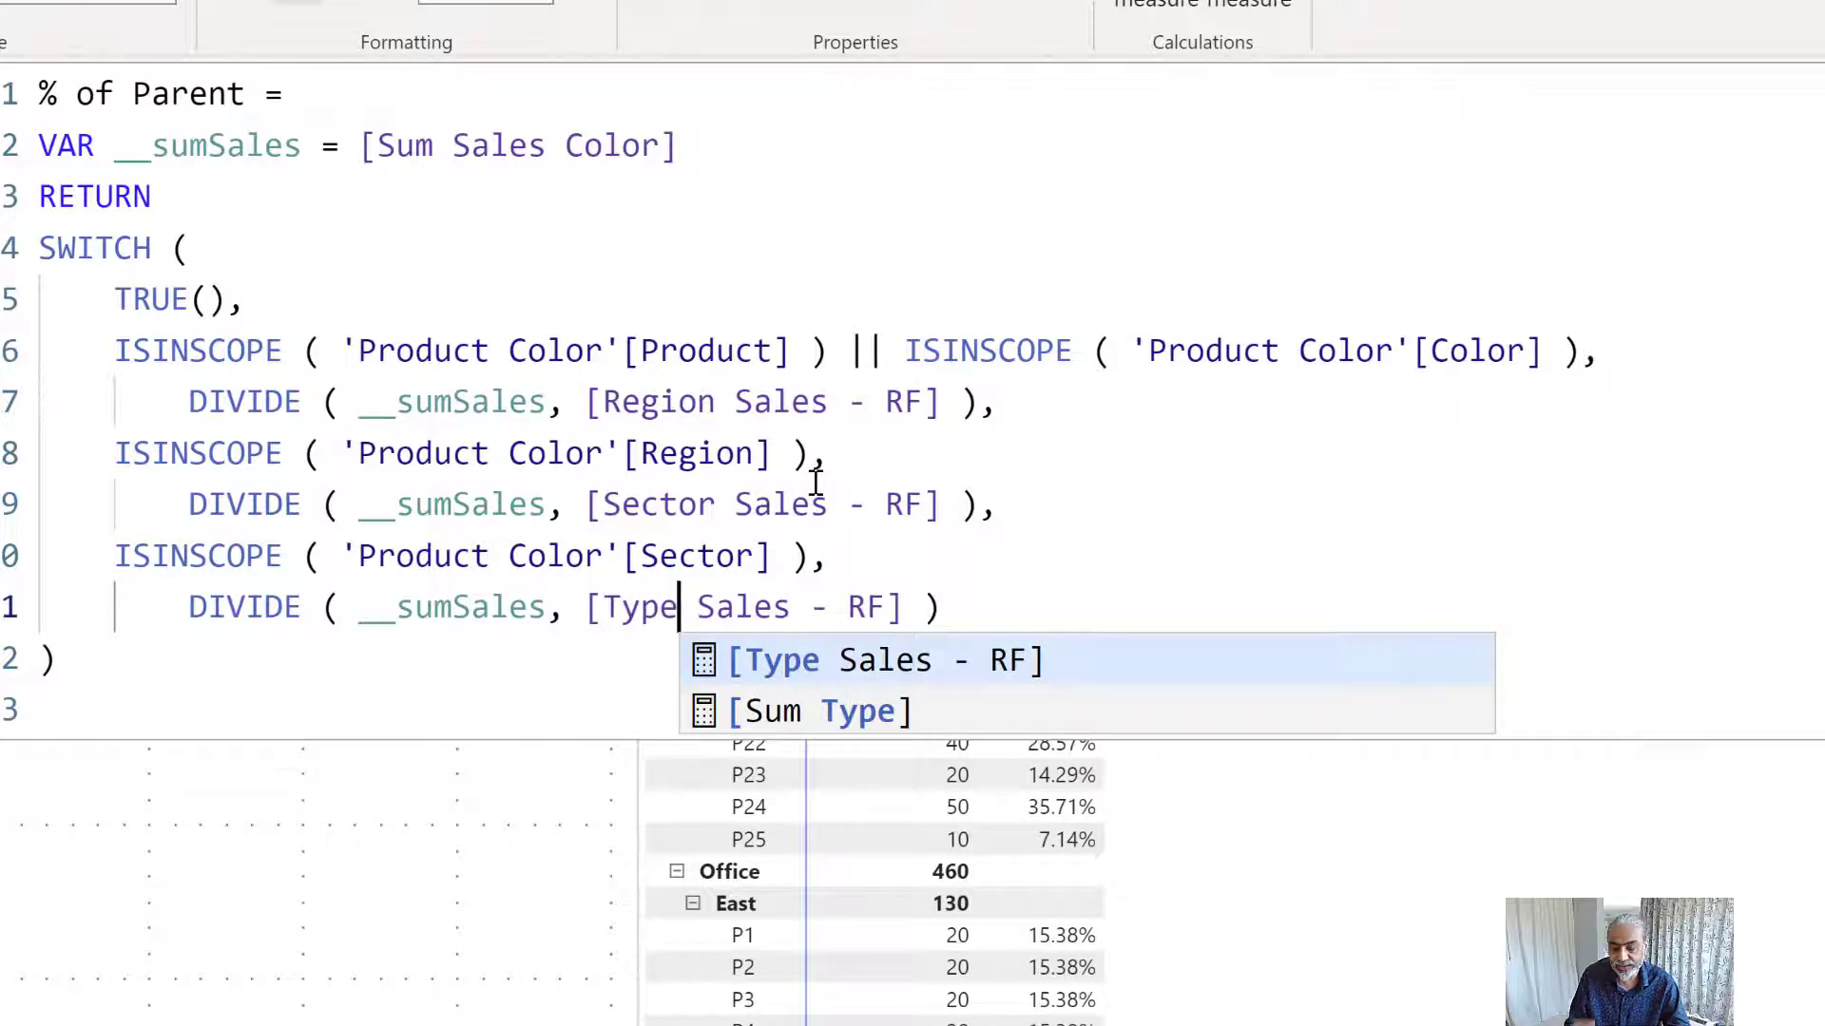
left_click(1169, 310)
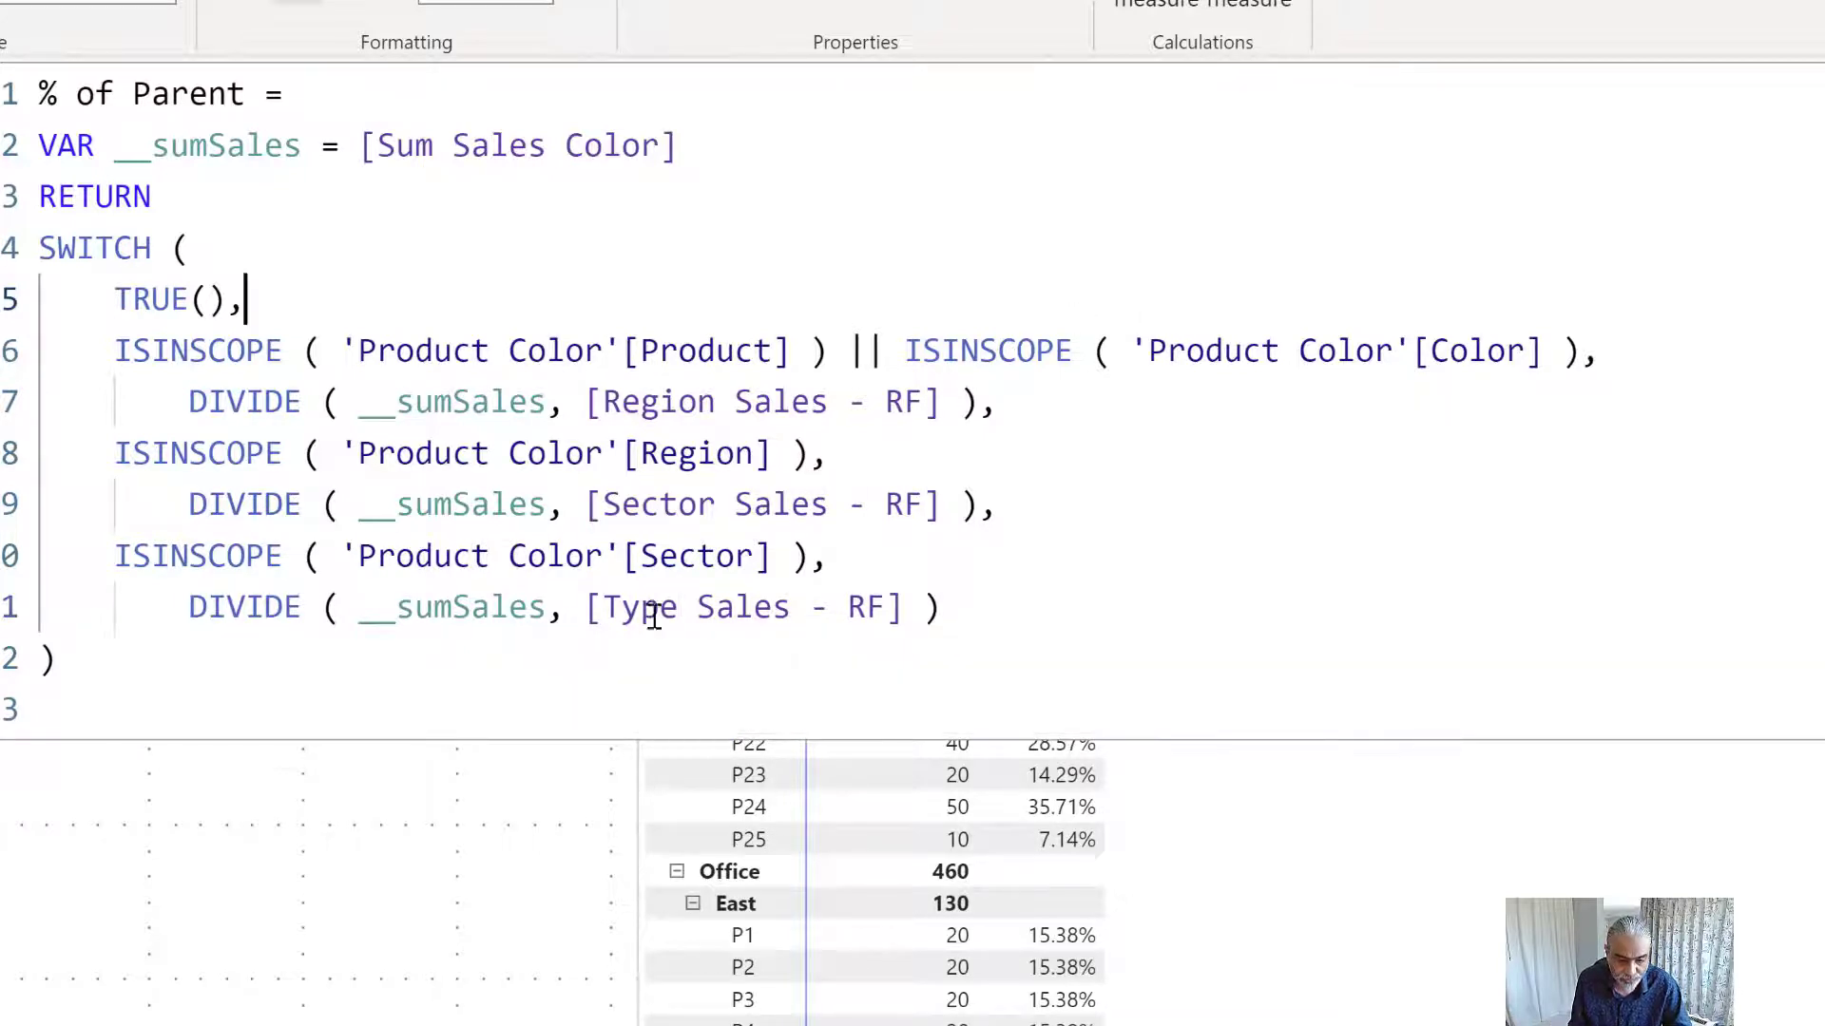
- Add a comma after the Sector condition's DIVIDE and begin an else DIVIDE with __sumSales as numerator below
left_click_drag(1004, 618, 40, 559)
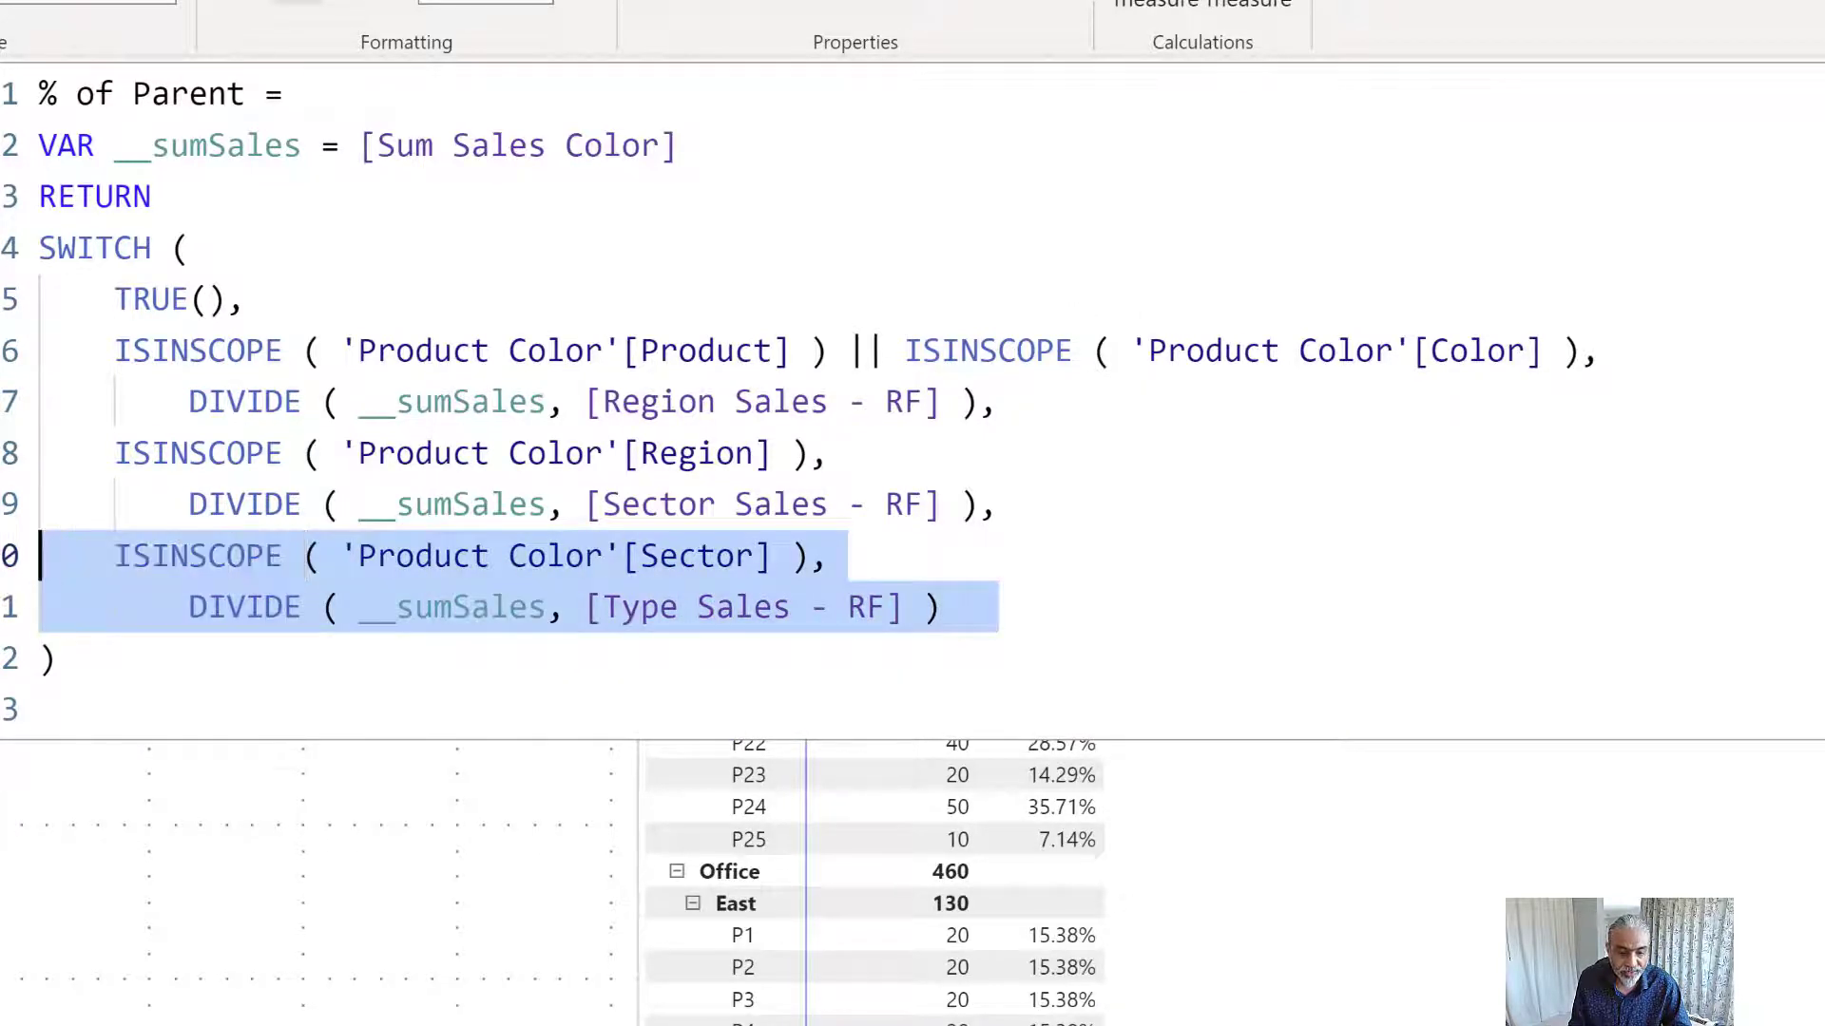
left_click(1053, 608)
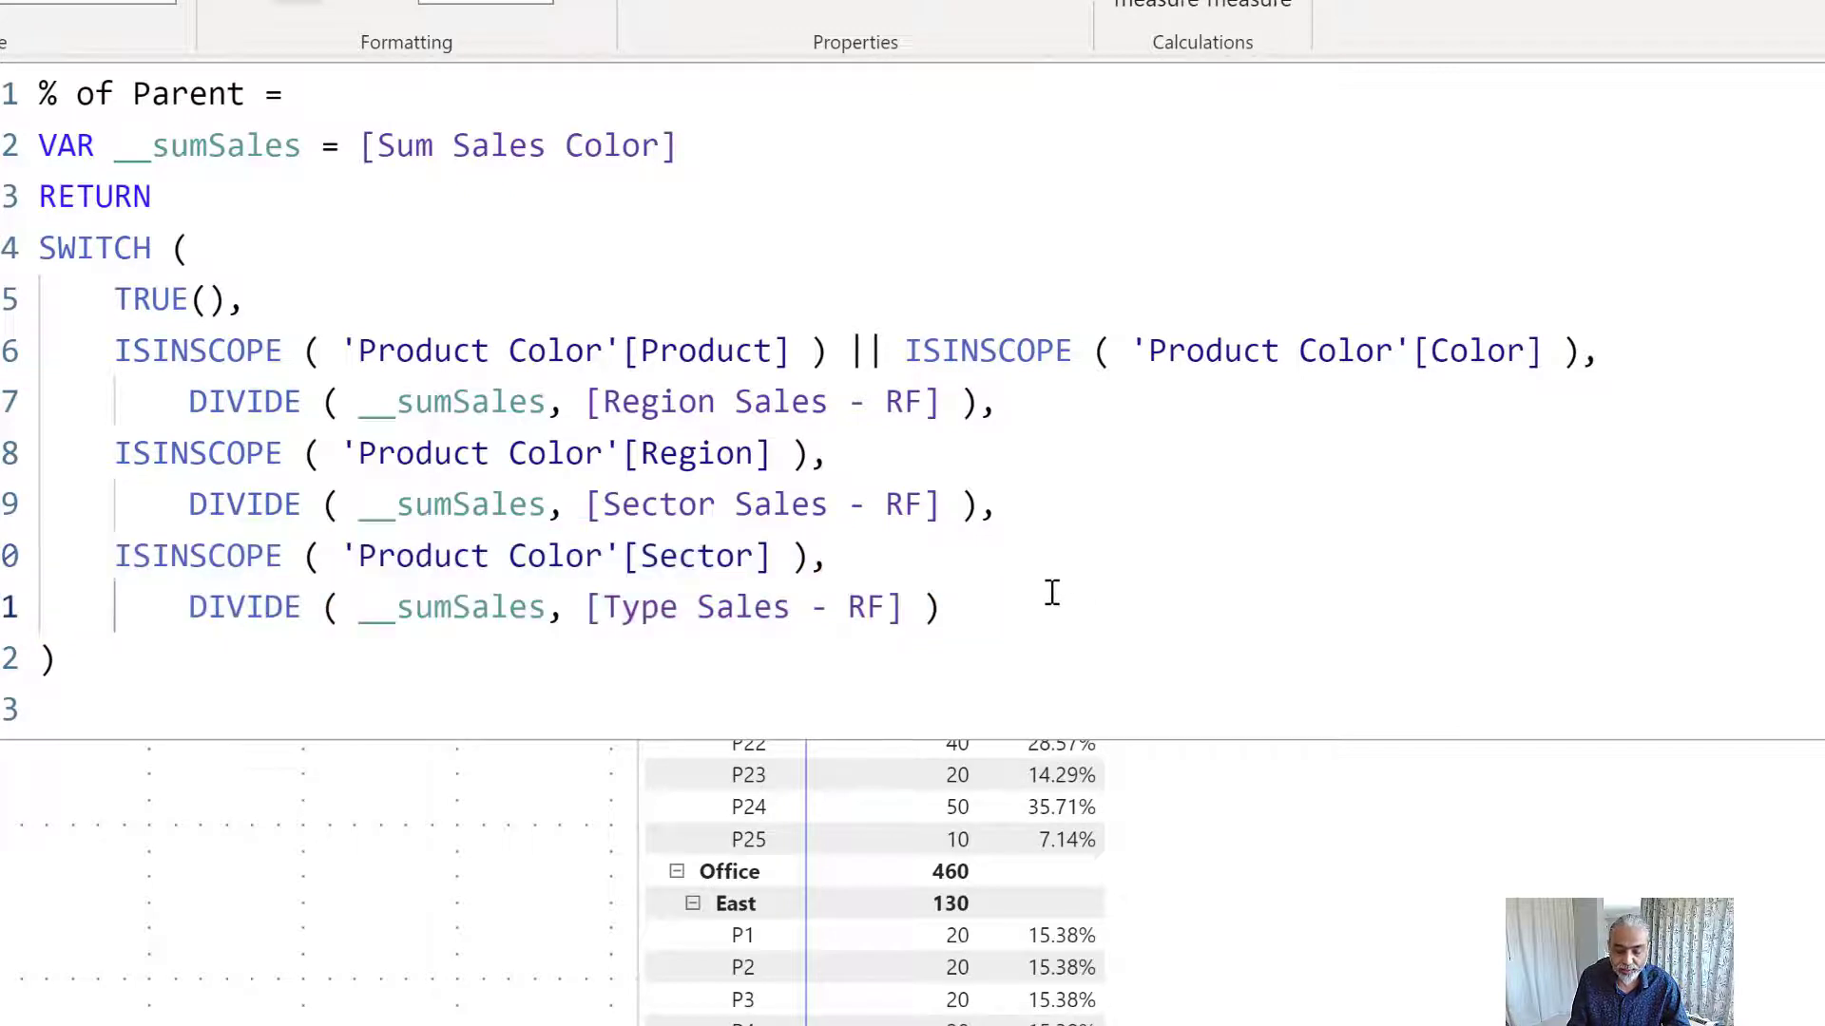
key("BackSpace")
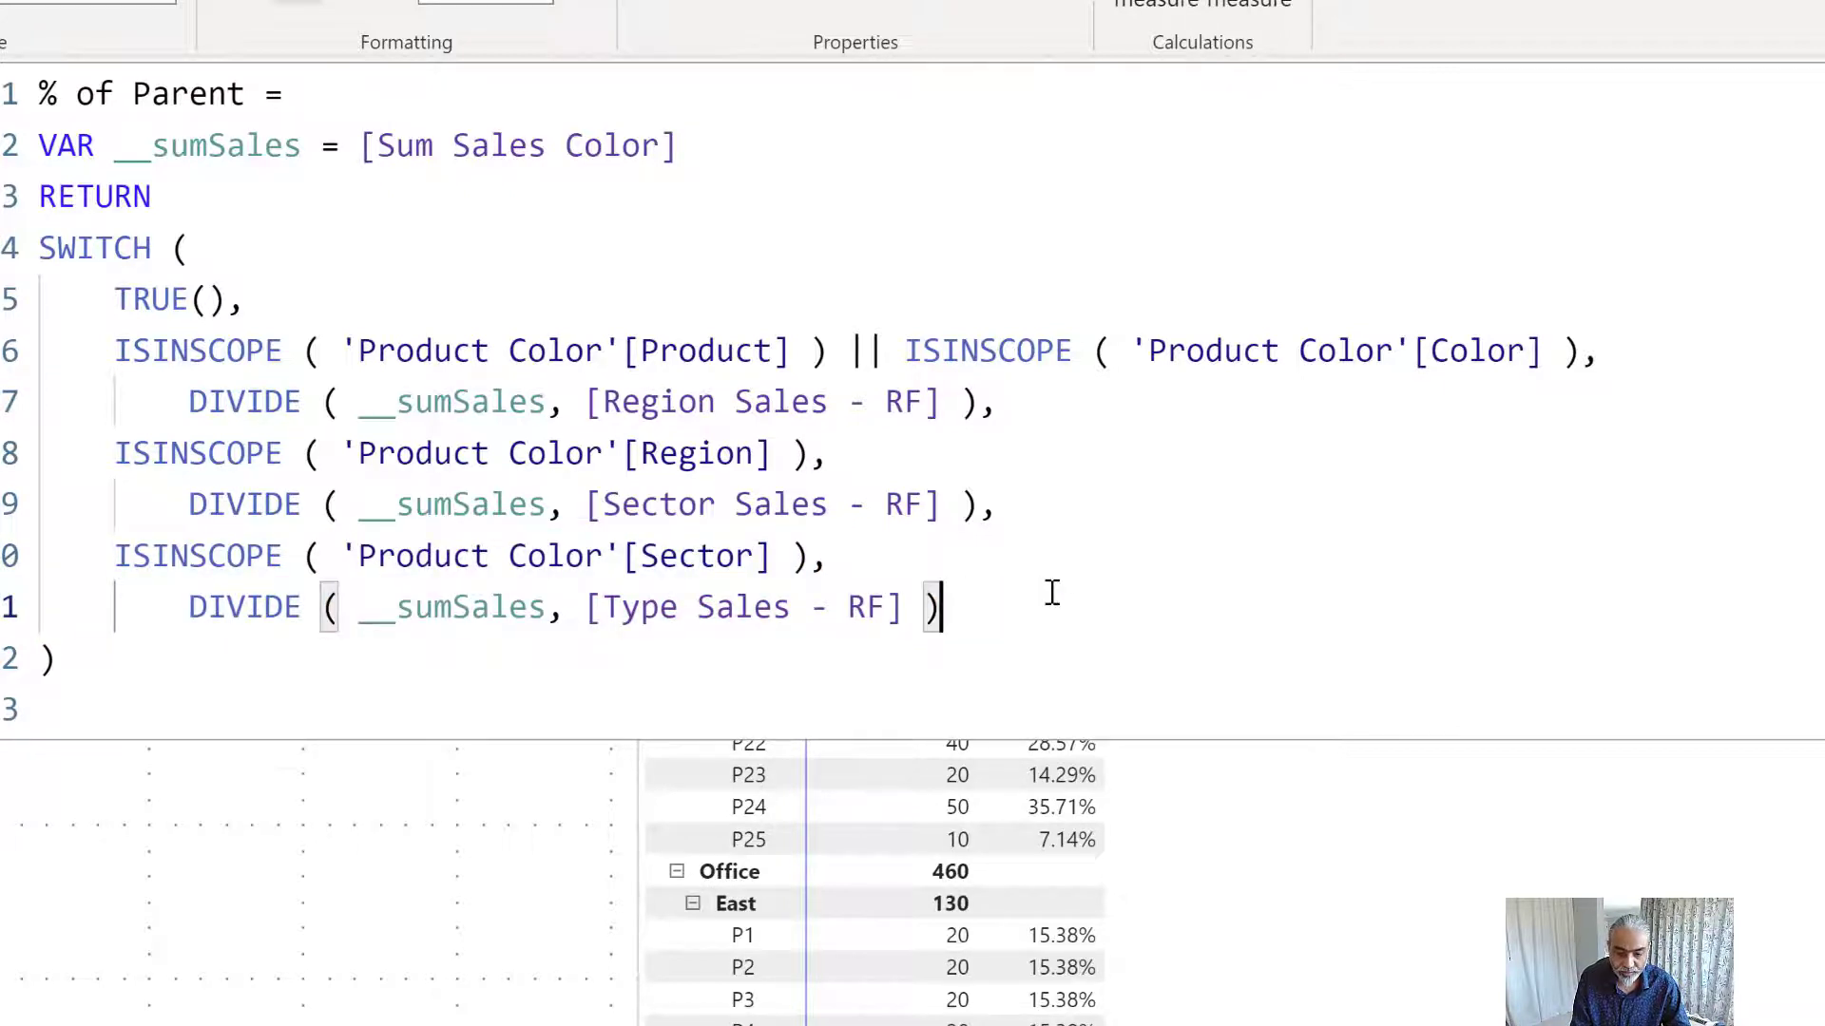
type(",")
key("Return")
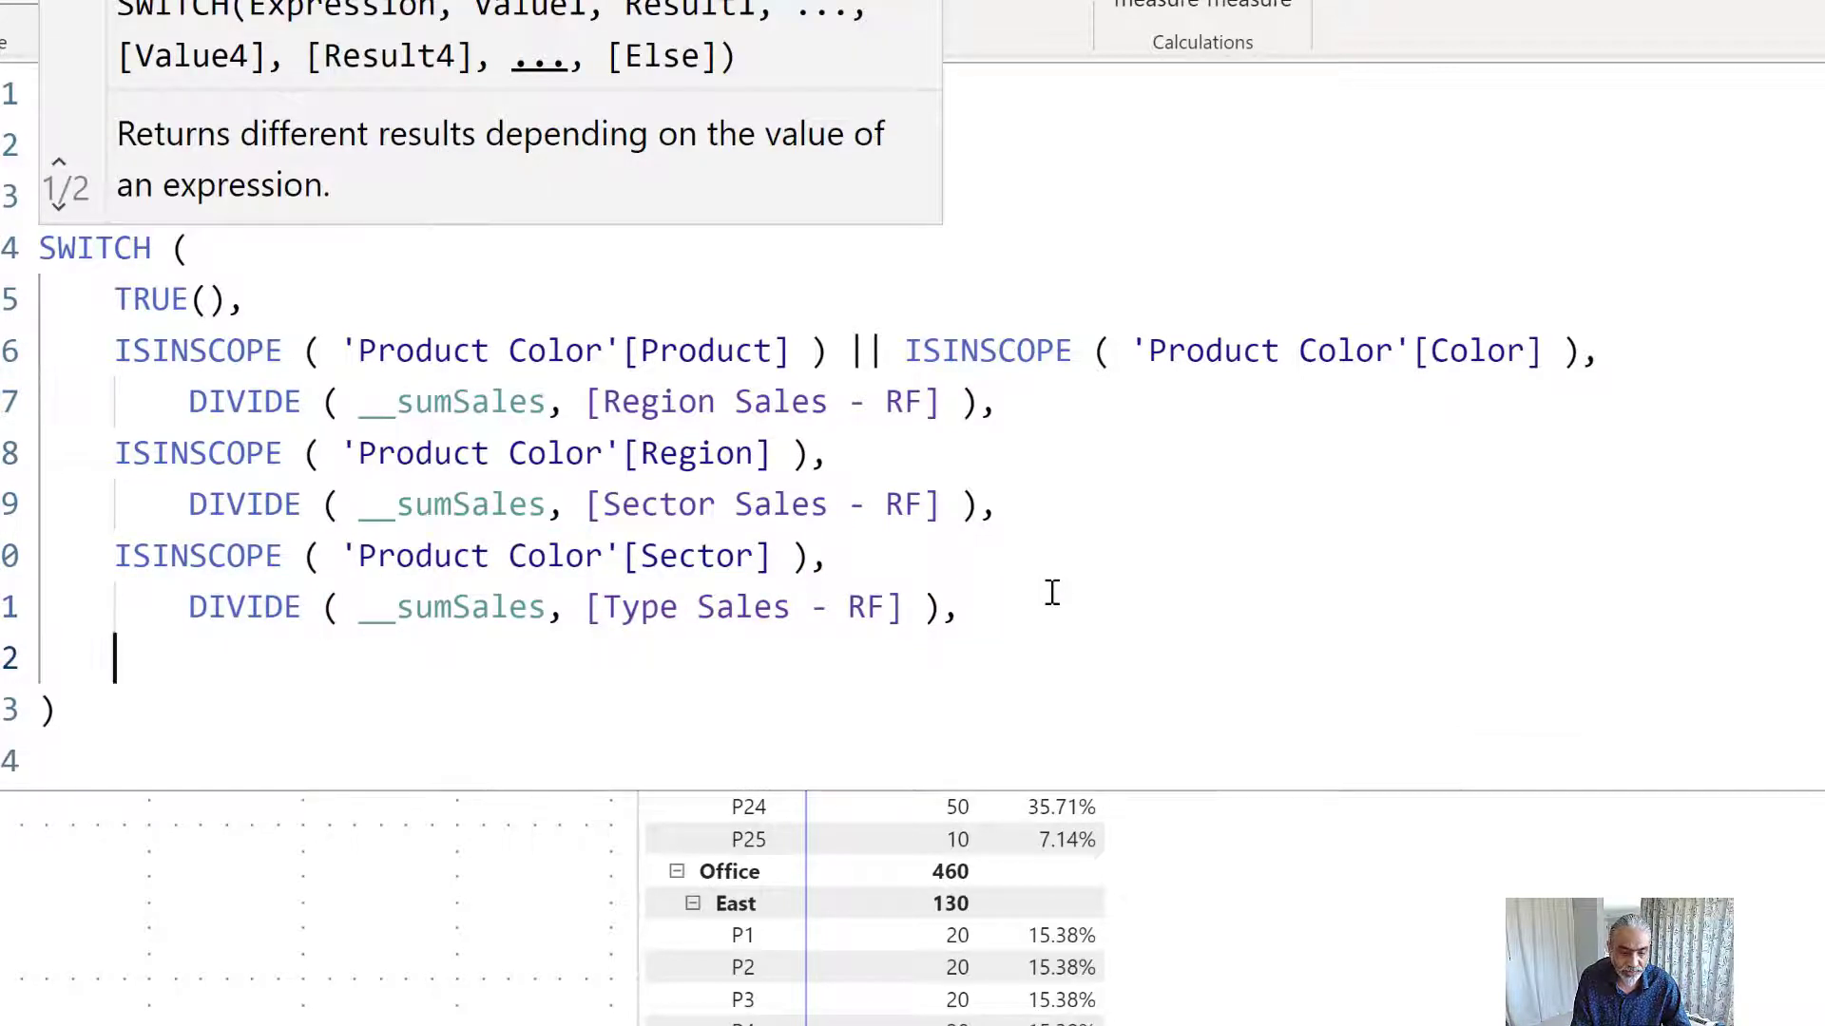
type("DIVIDE ( _")
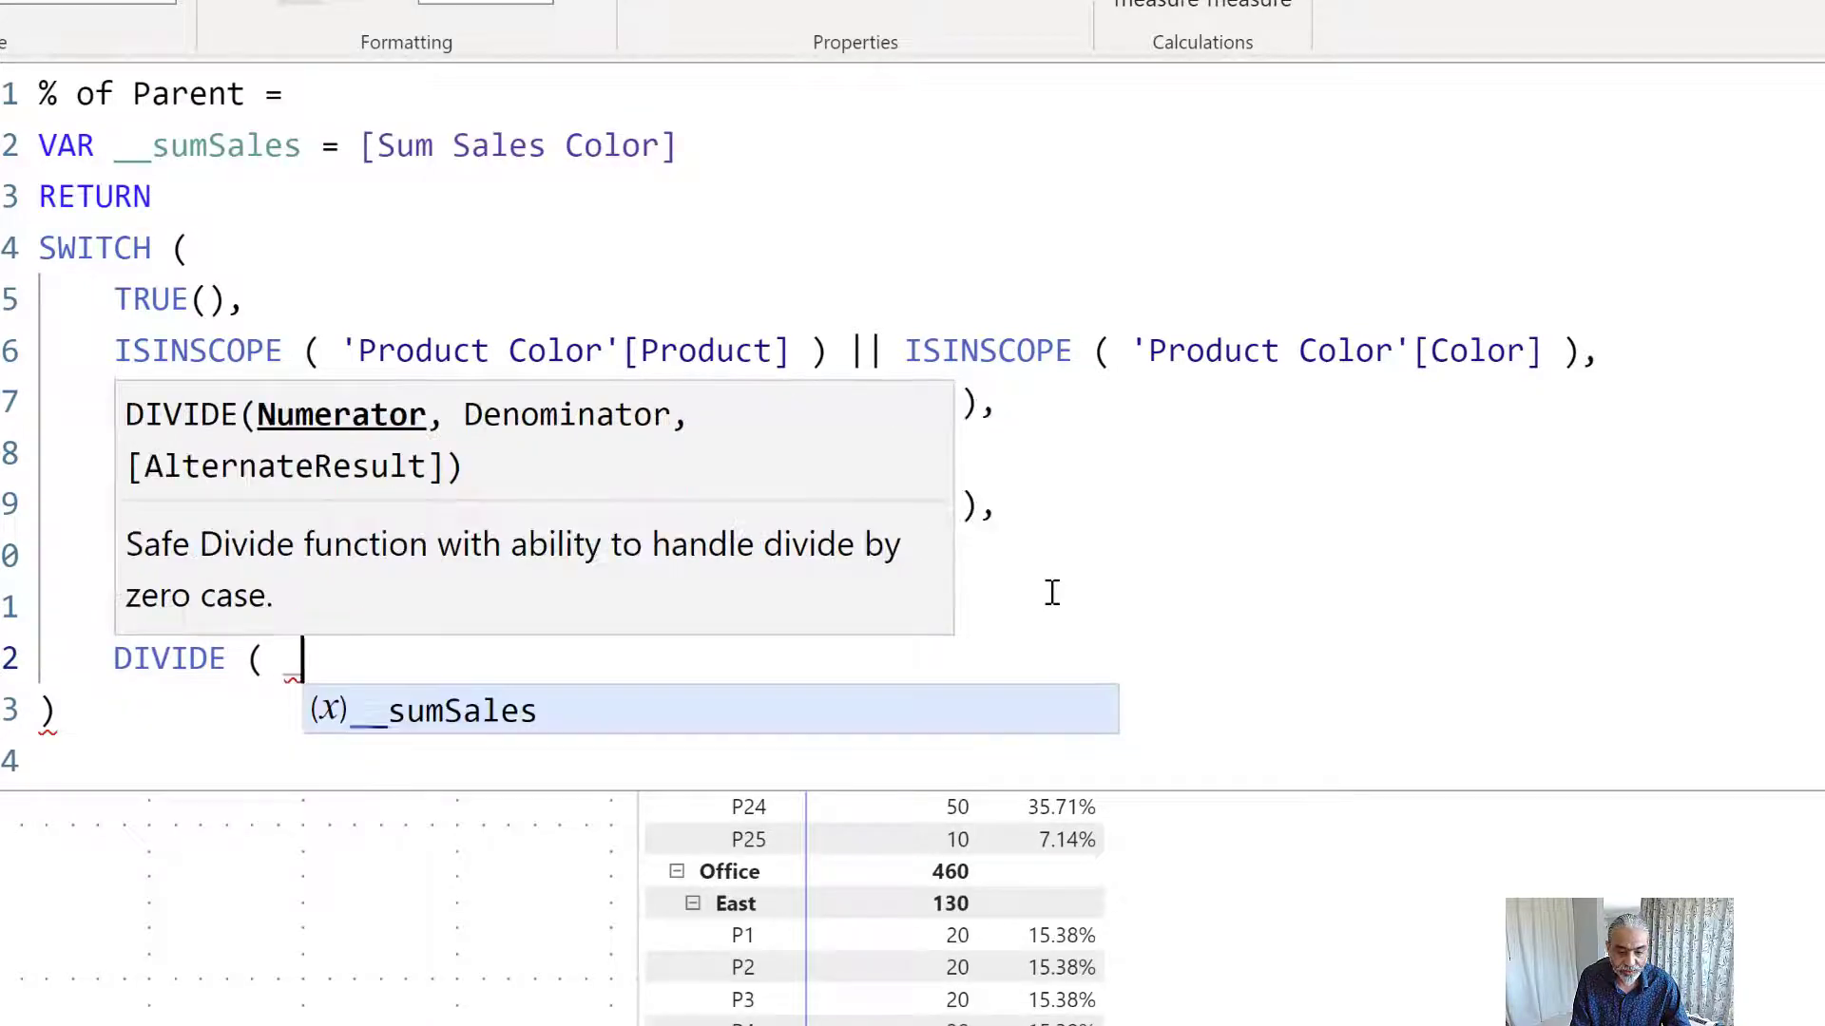
type("_sumSales, ")
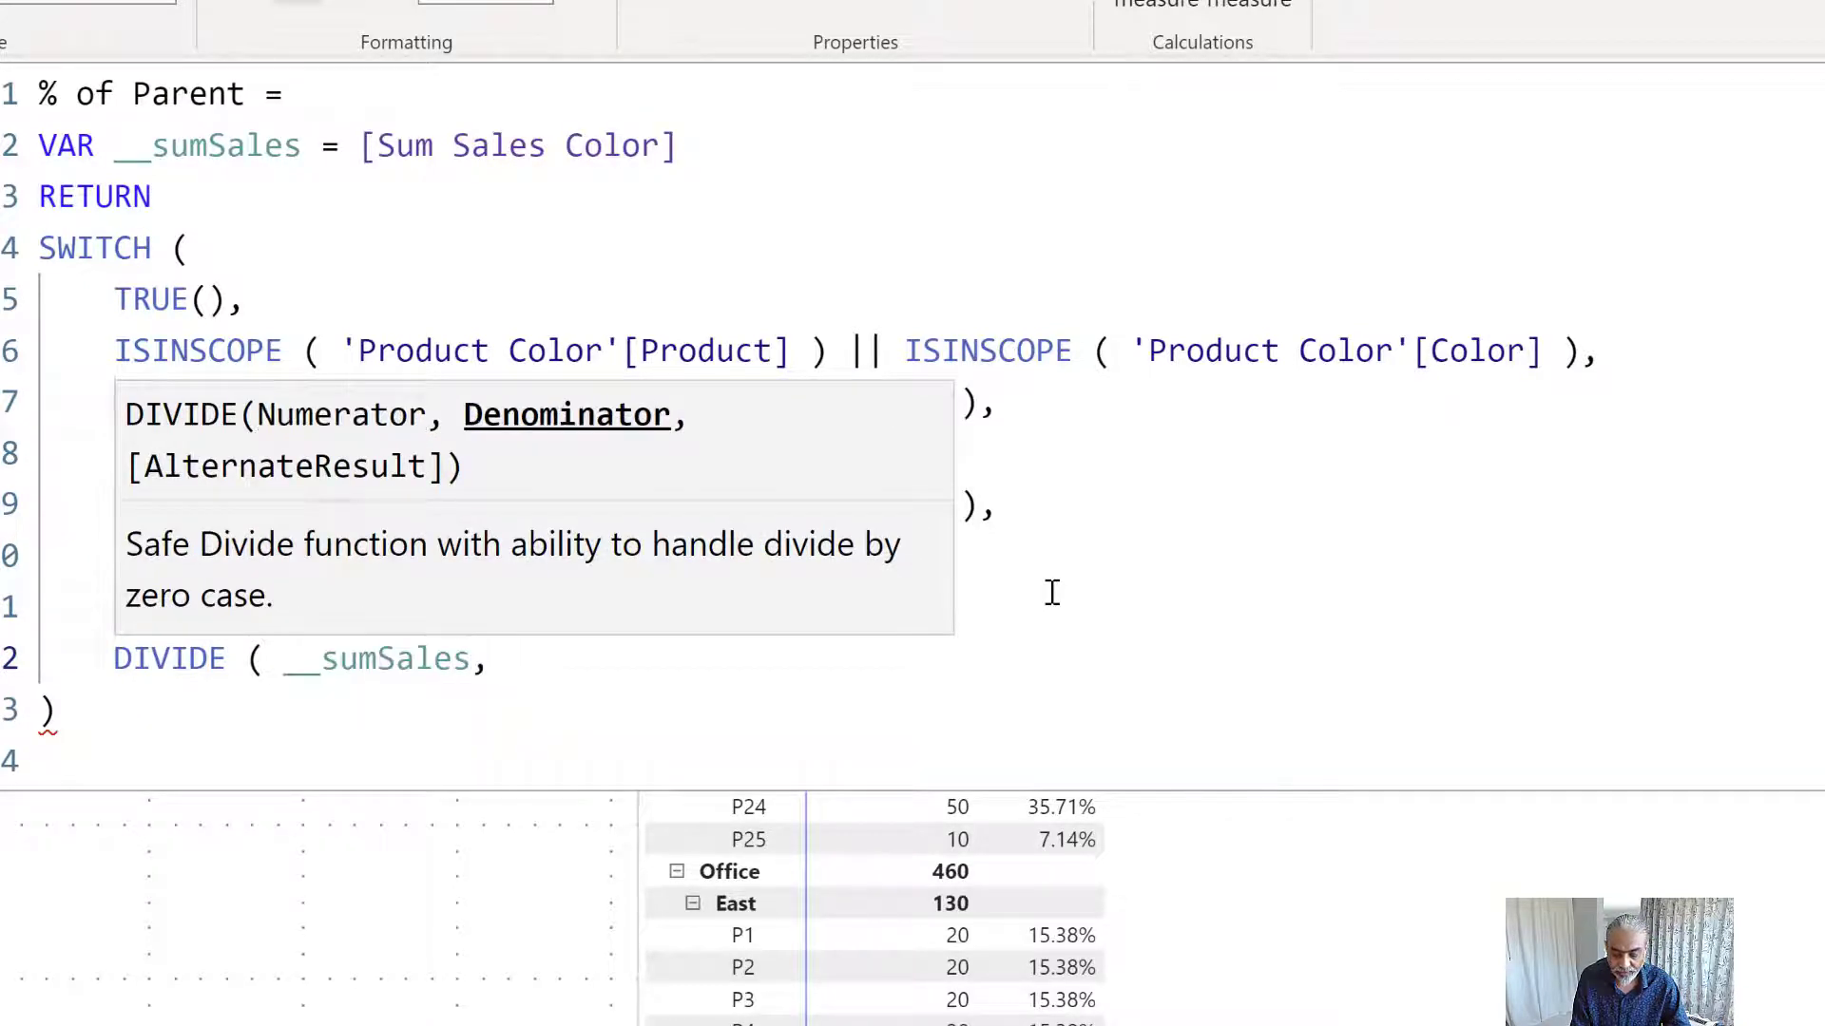
- Complete the else DIVIDE with [Sales - All Selected] as denominator, close its parenthesis and apply the % of Parent formula
type("[Sales")
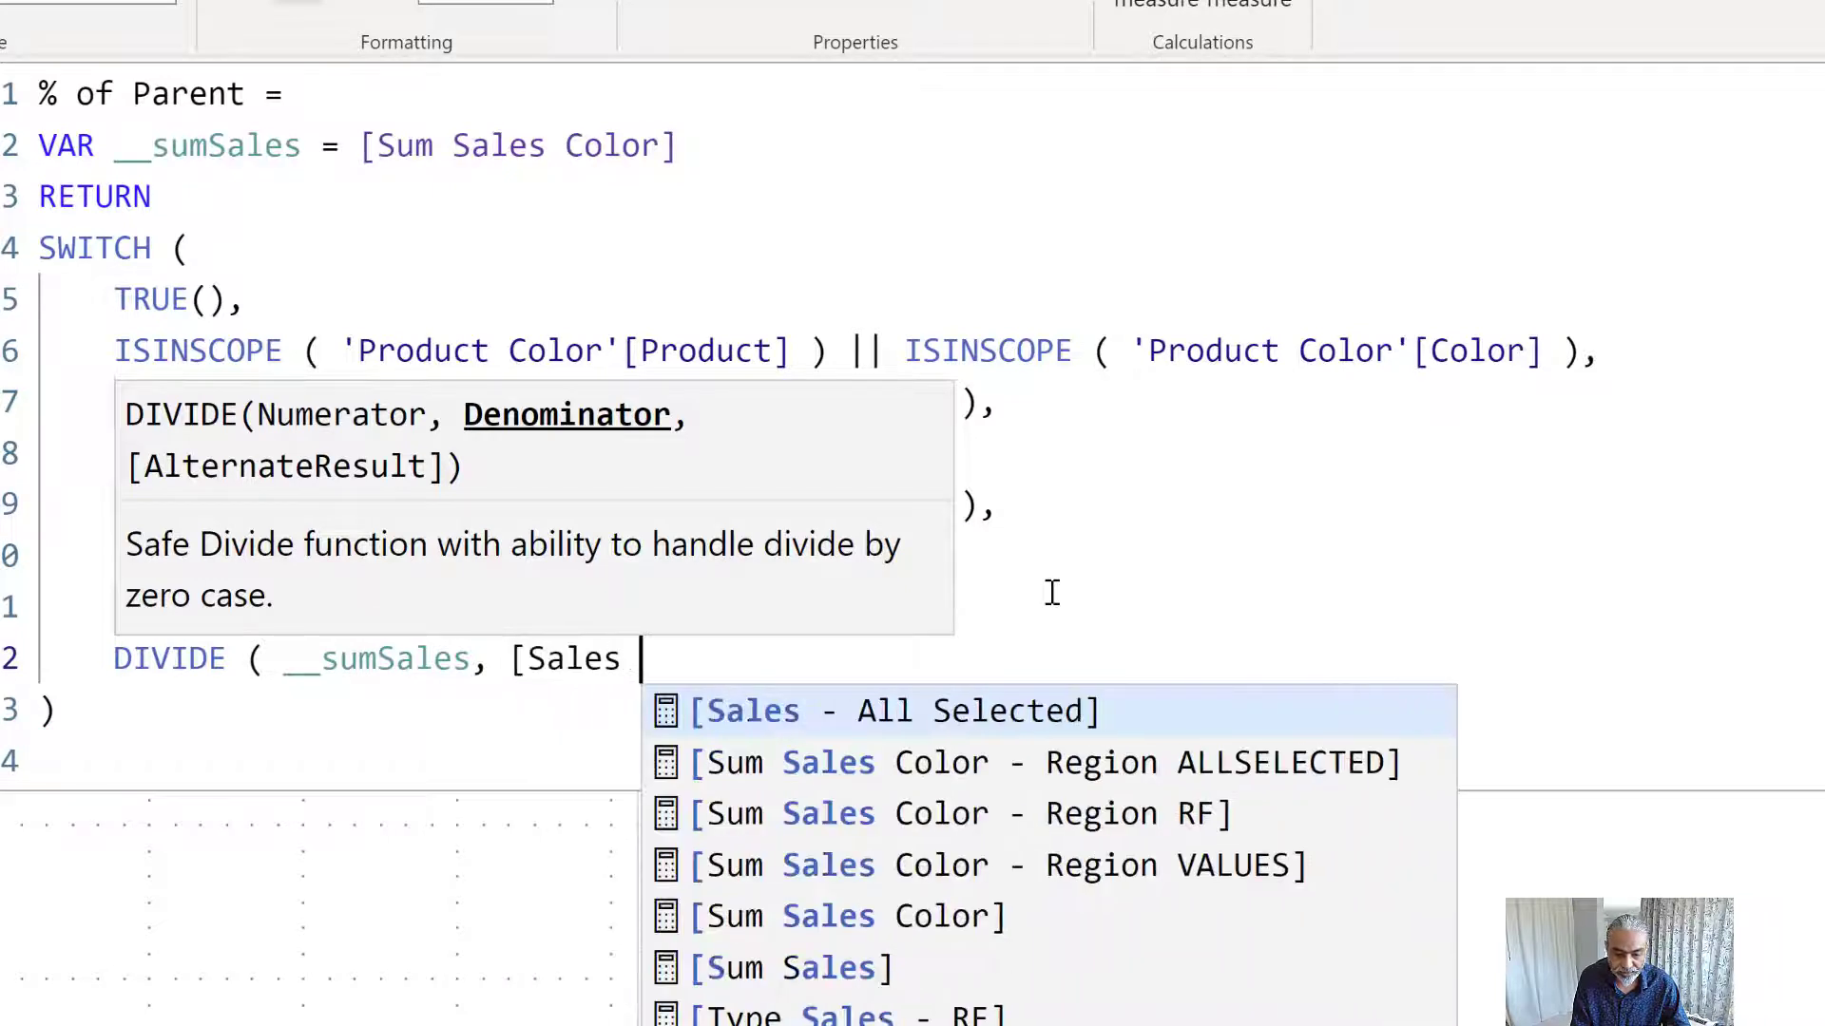
key("Tab")
key("Down")
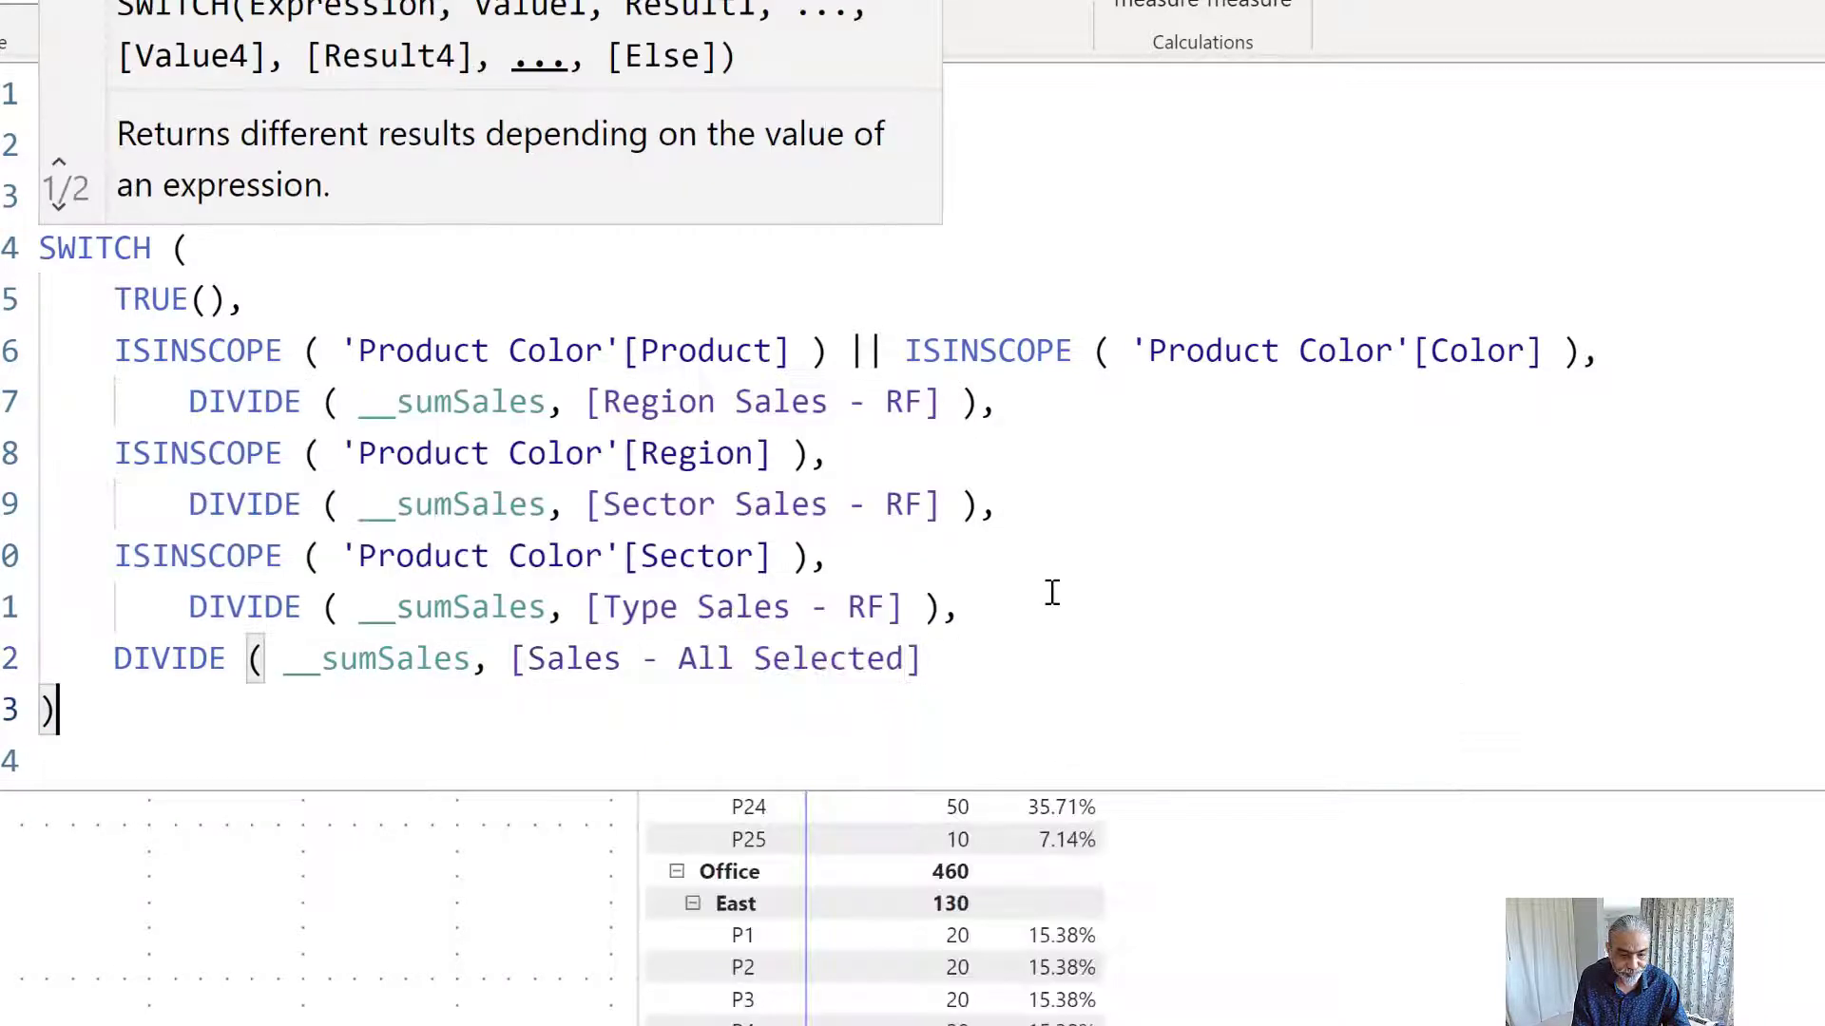
key("Left")
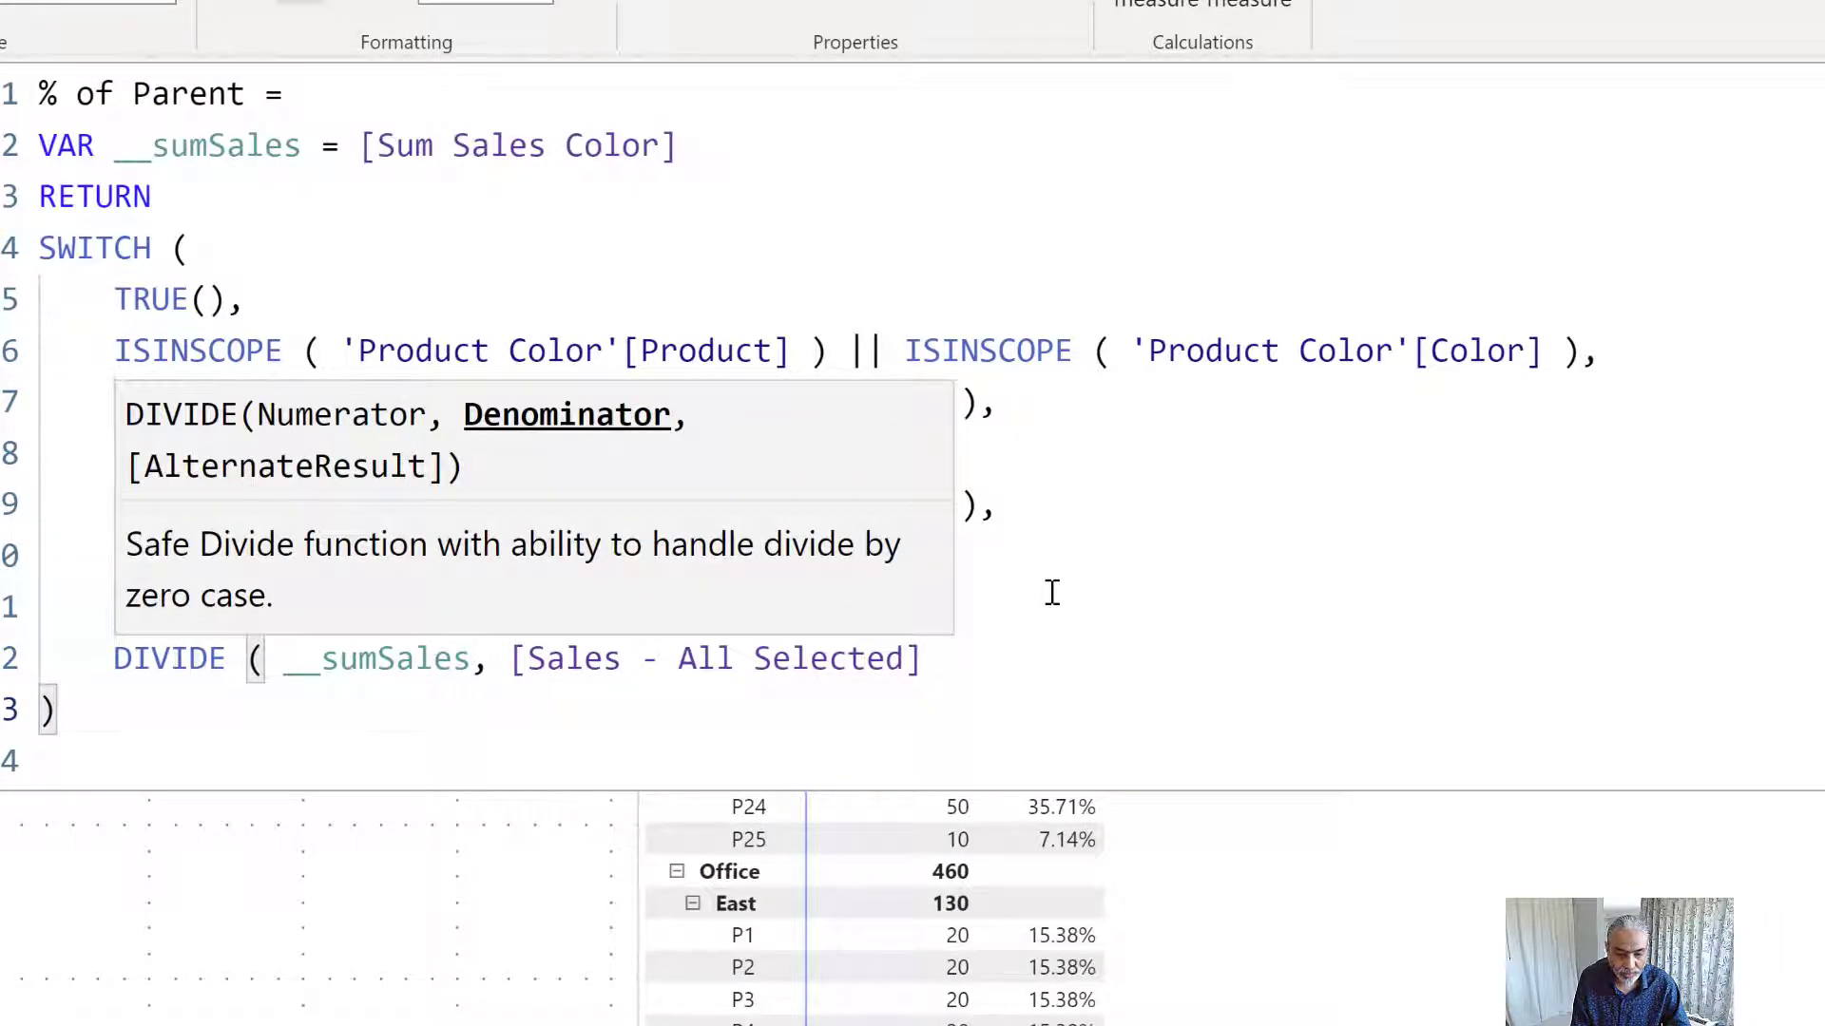
key("Left")
type(")")
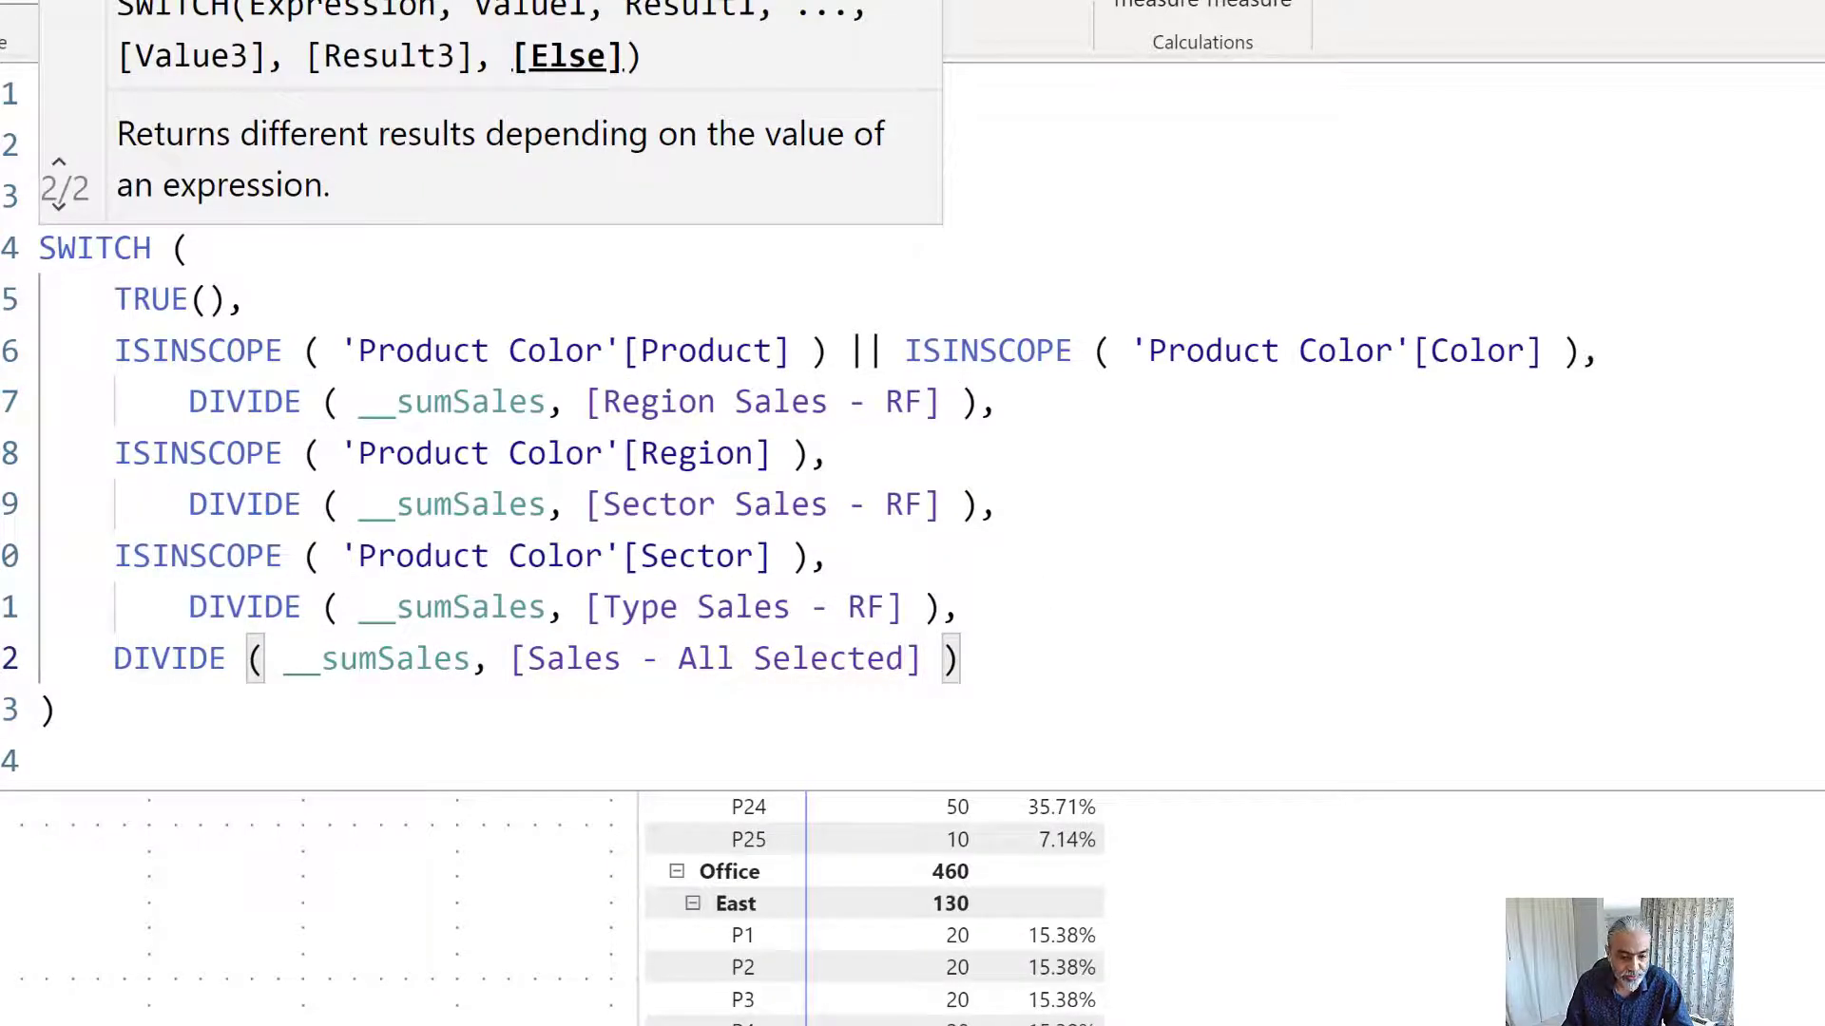
key("Return")
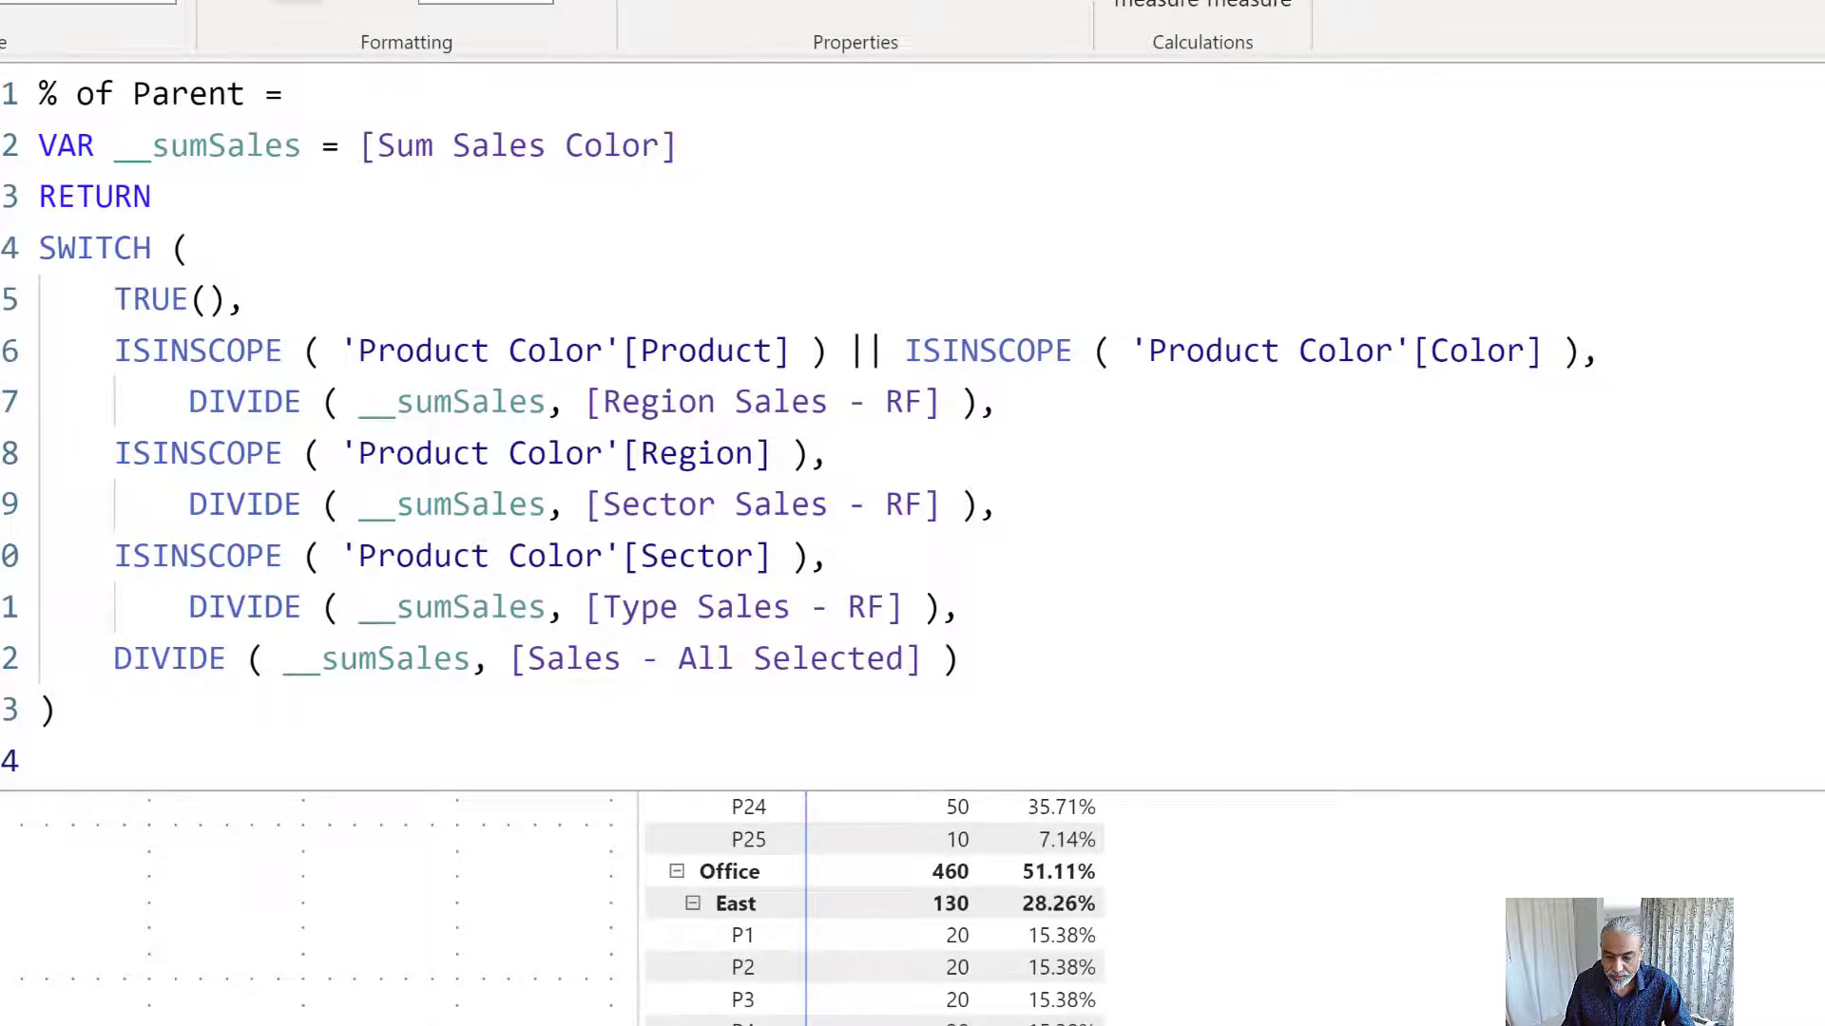
- Leave the formula editor and collapse the matrix's entire Region level to hide the product rows
left_click(1140, 374)
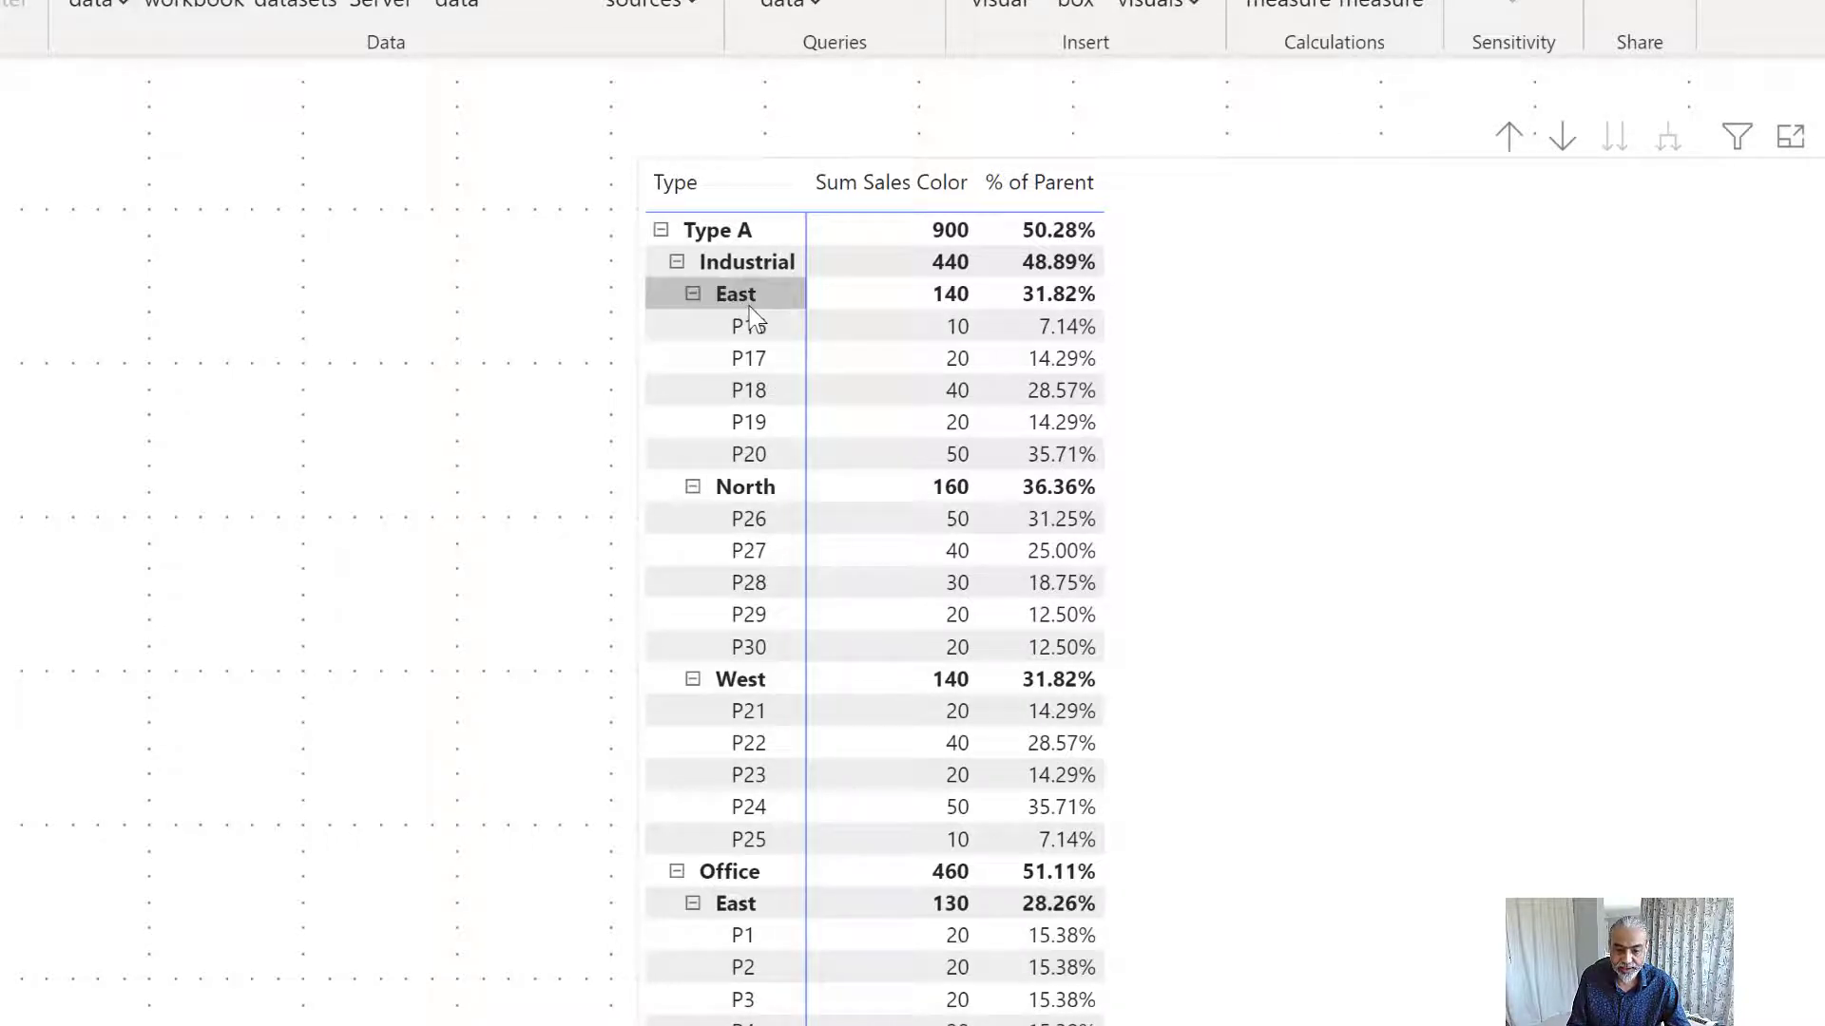
right_click(821, 313)
mouse_move(888, 381)
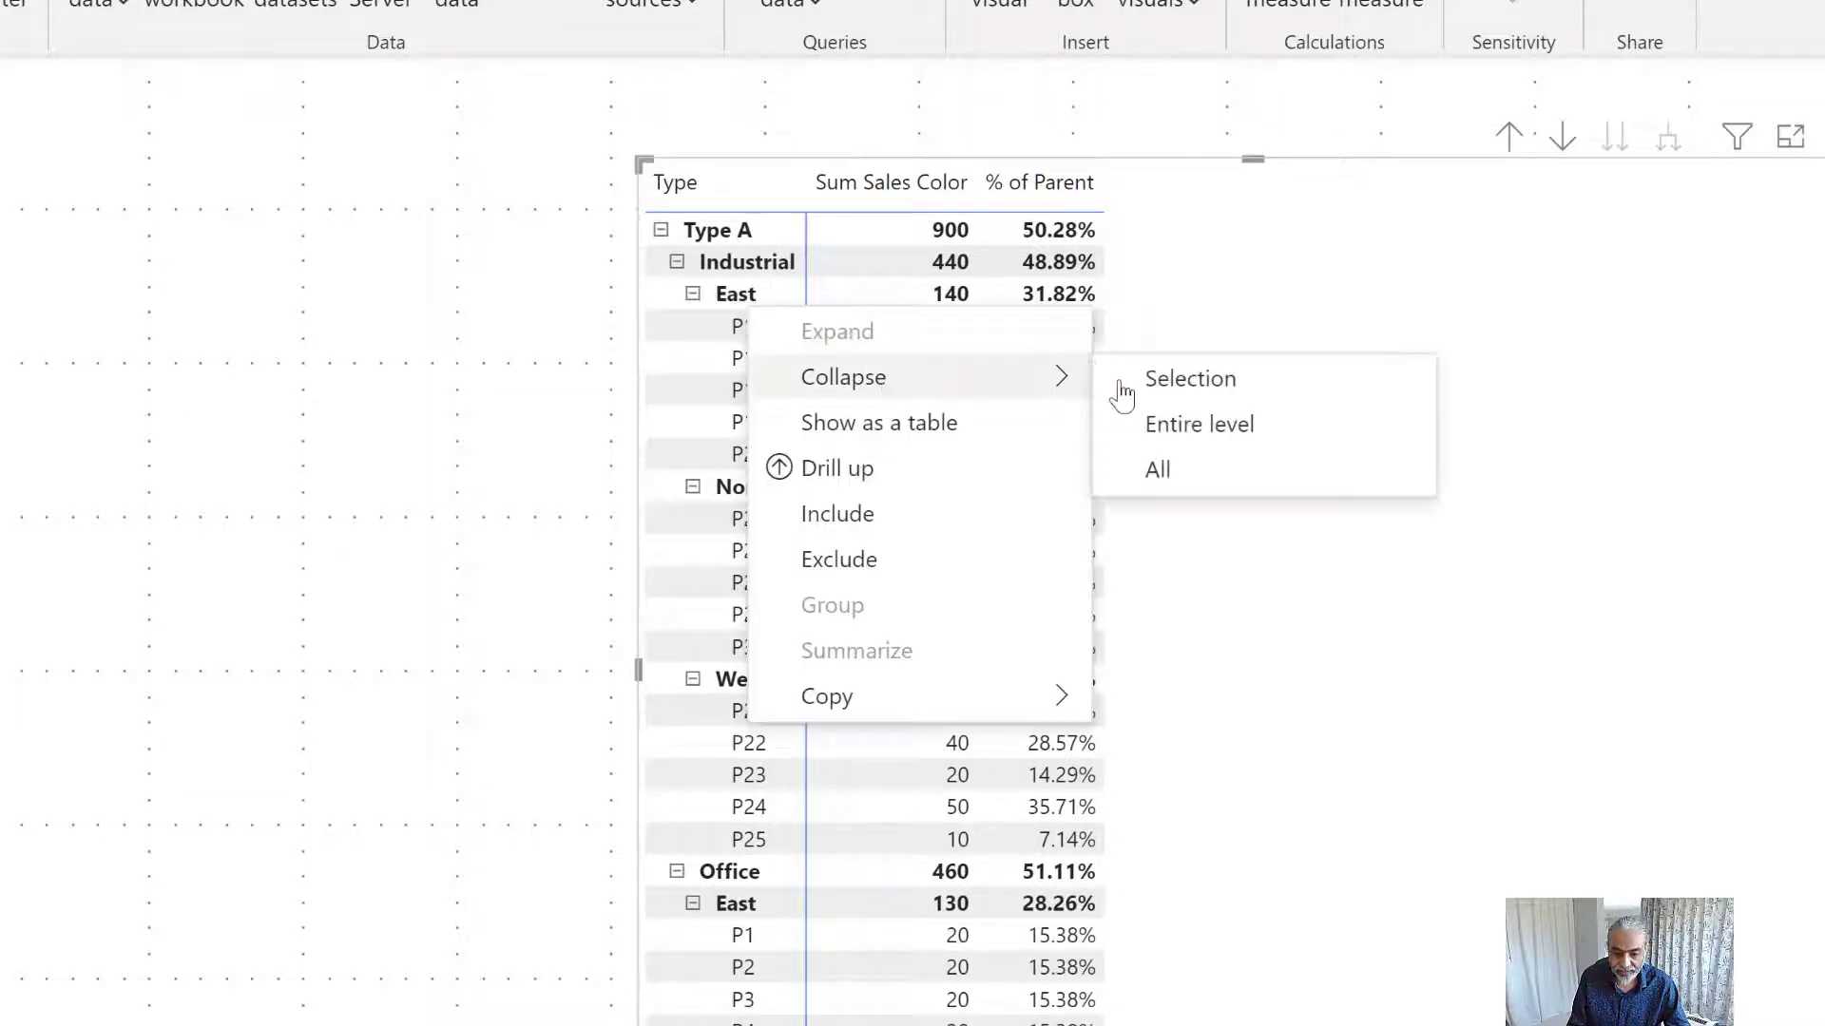
left_click(1162, 426)
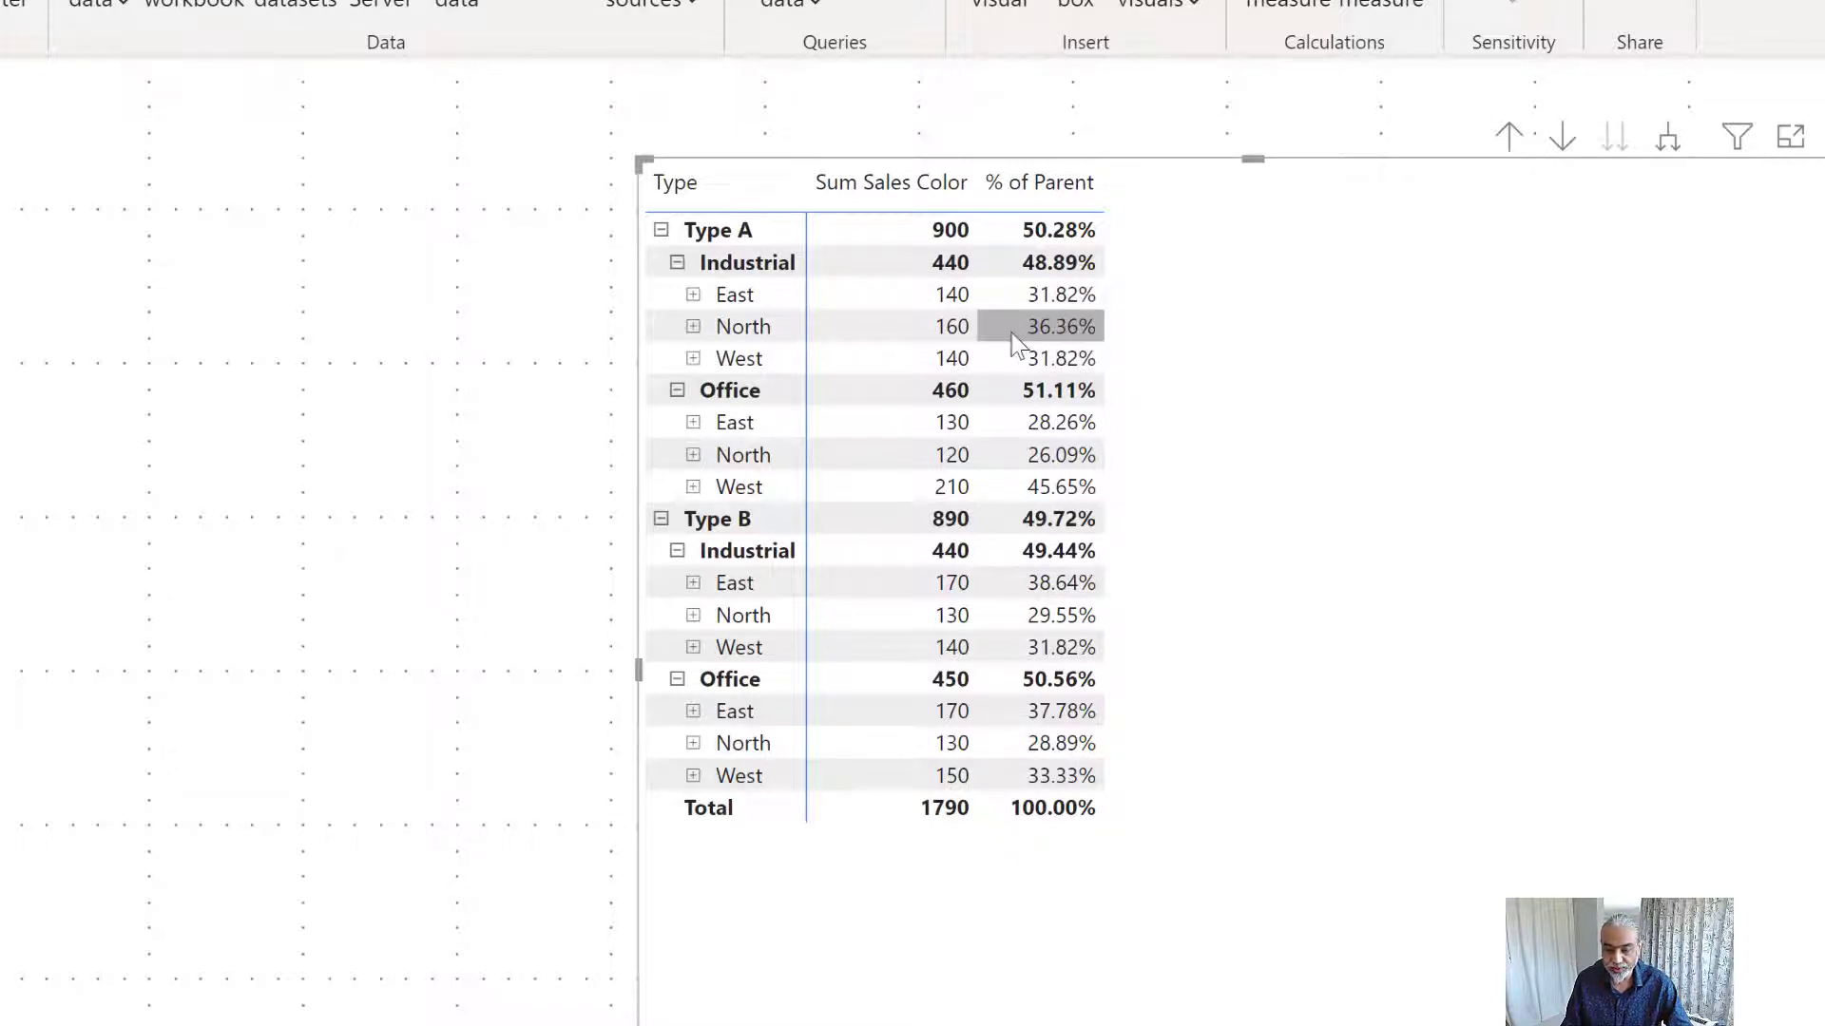
- Collapse the matrix's entire Sector level, followed by the entire Type level, so only the type rows remain
right_click(765, 269)
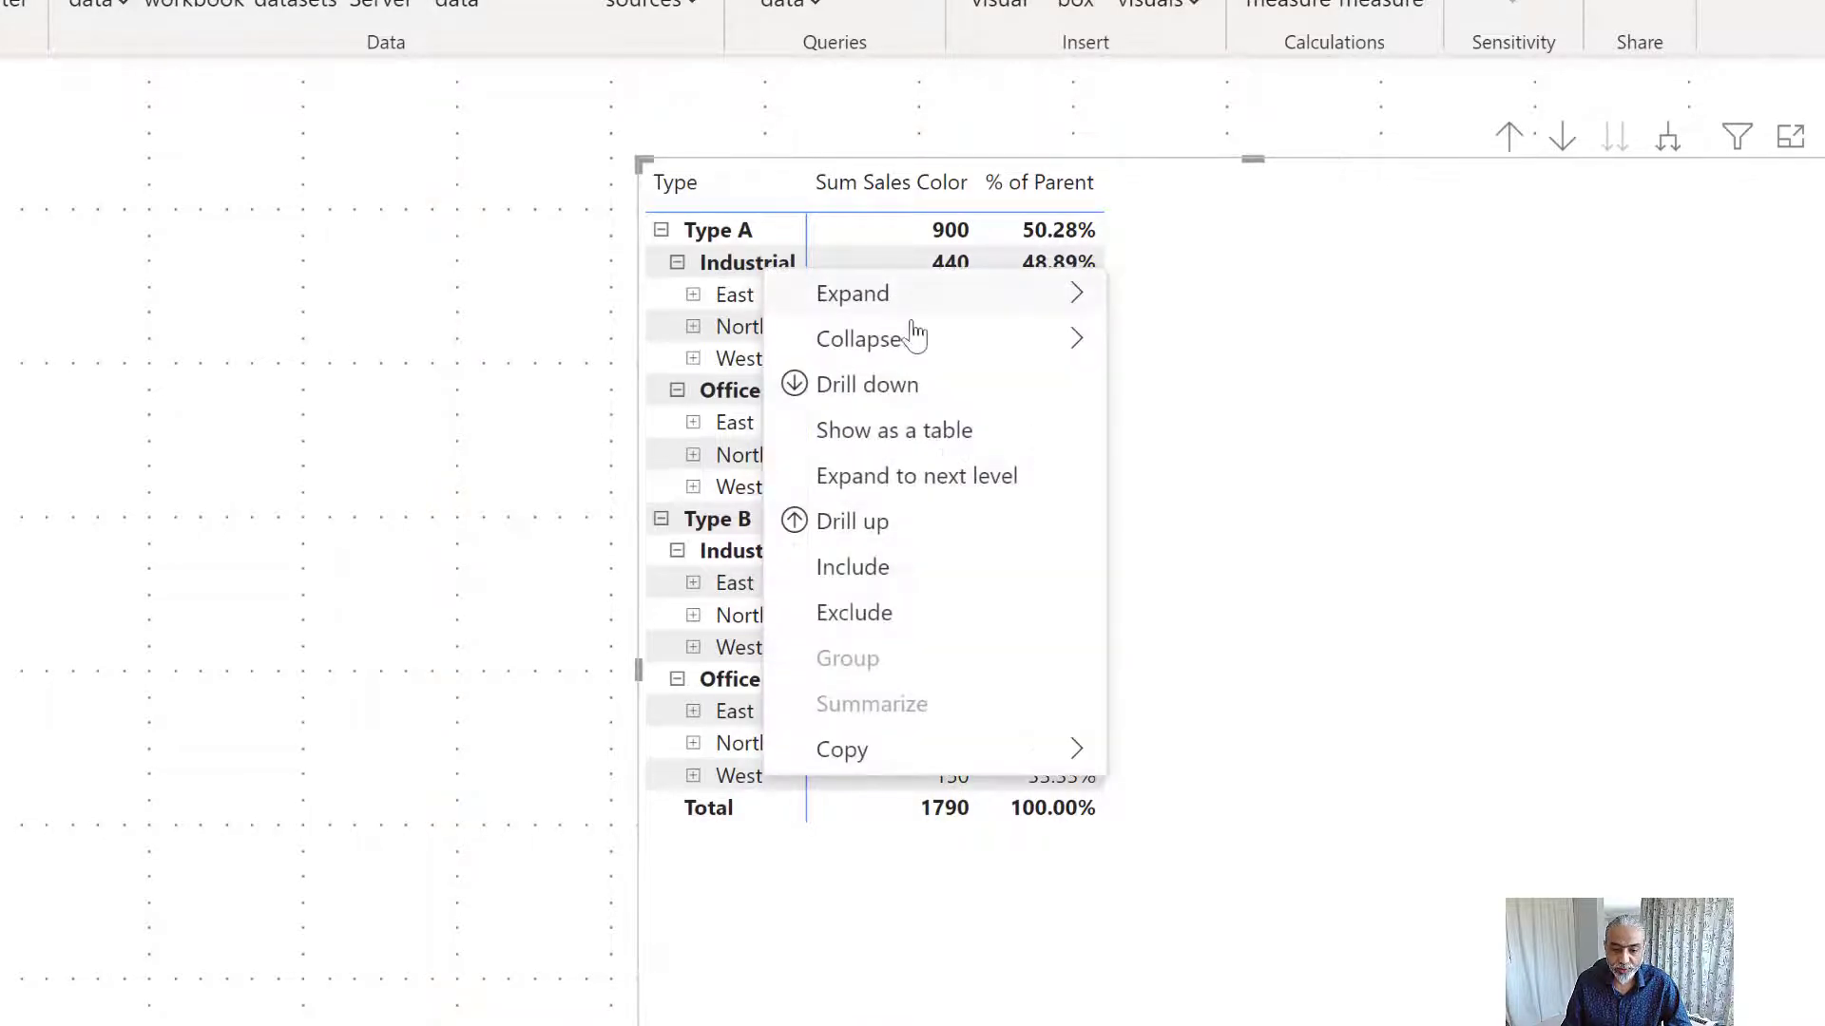
mouse_move(921, 351)
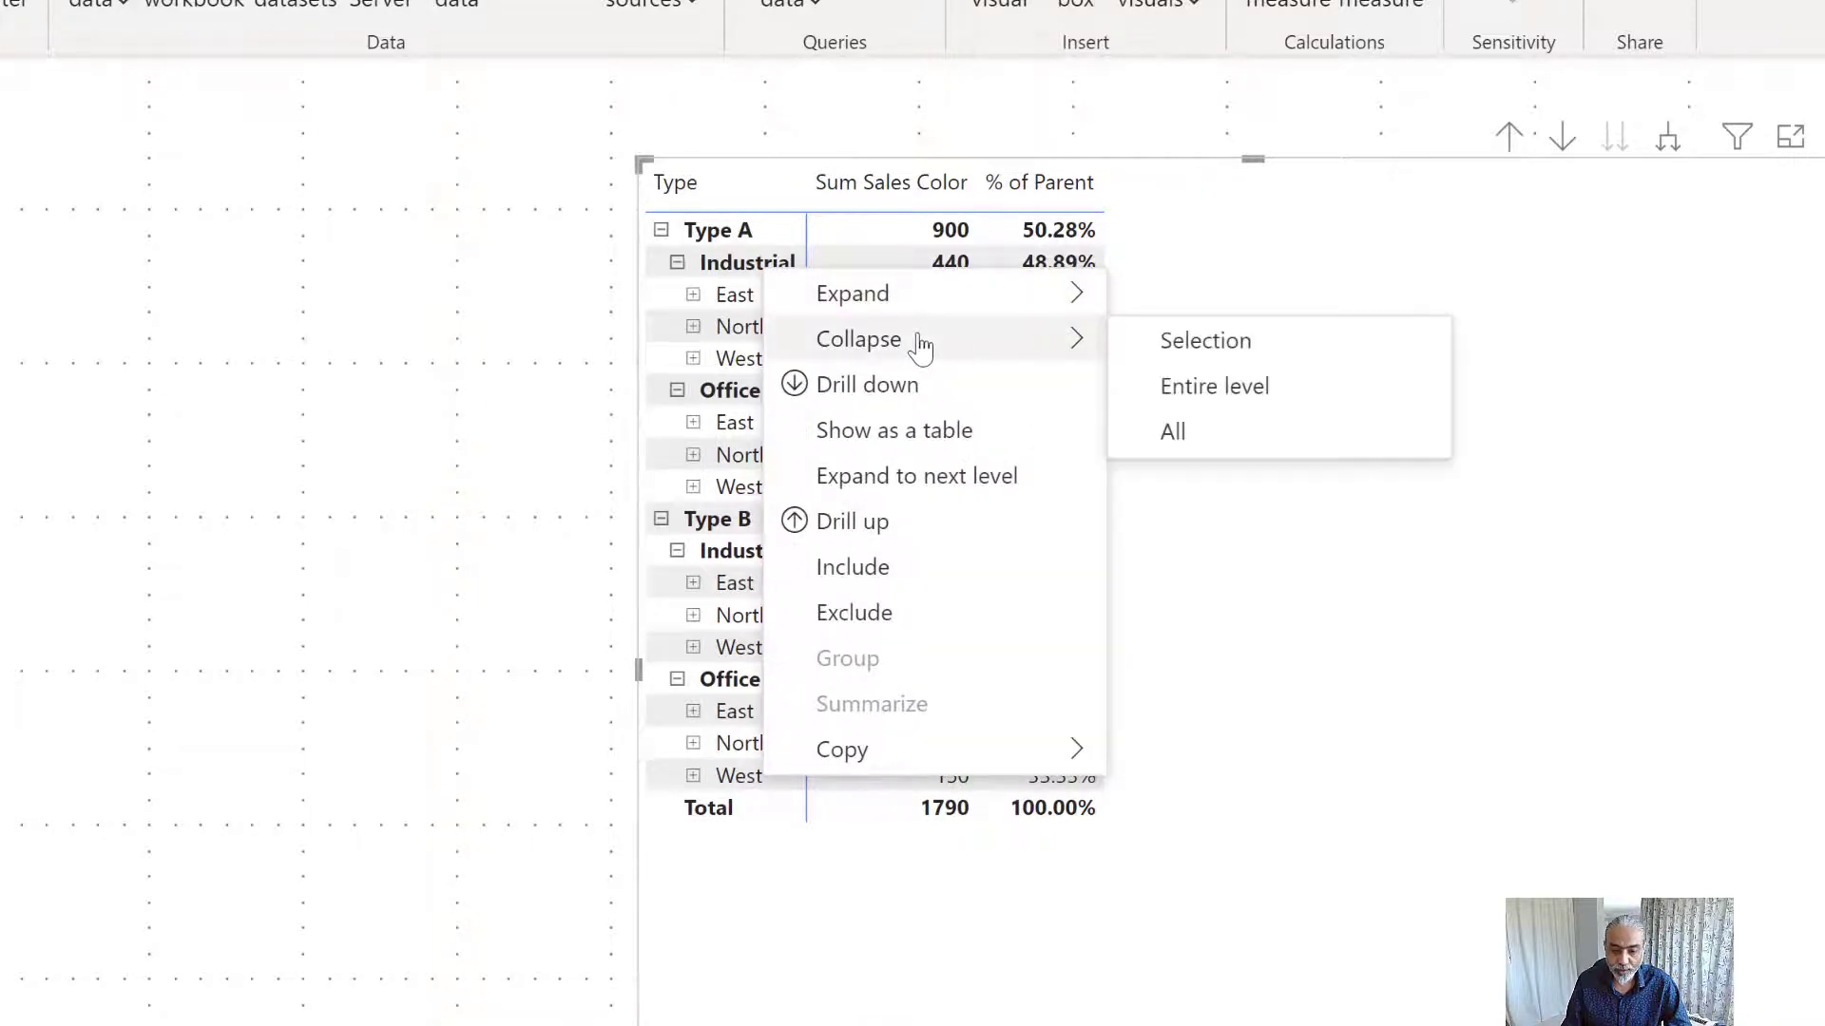
left_click(1228, 387)
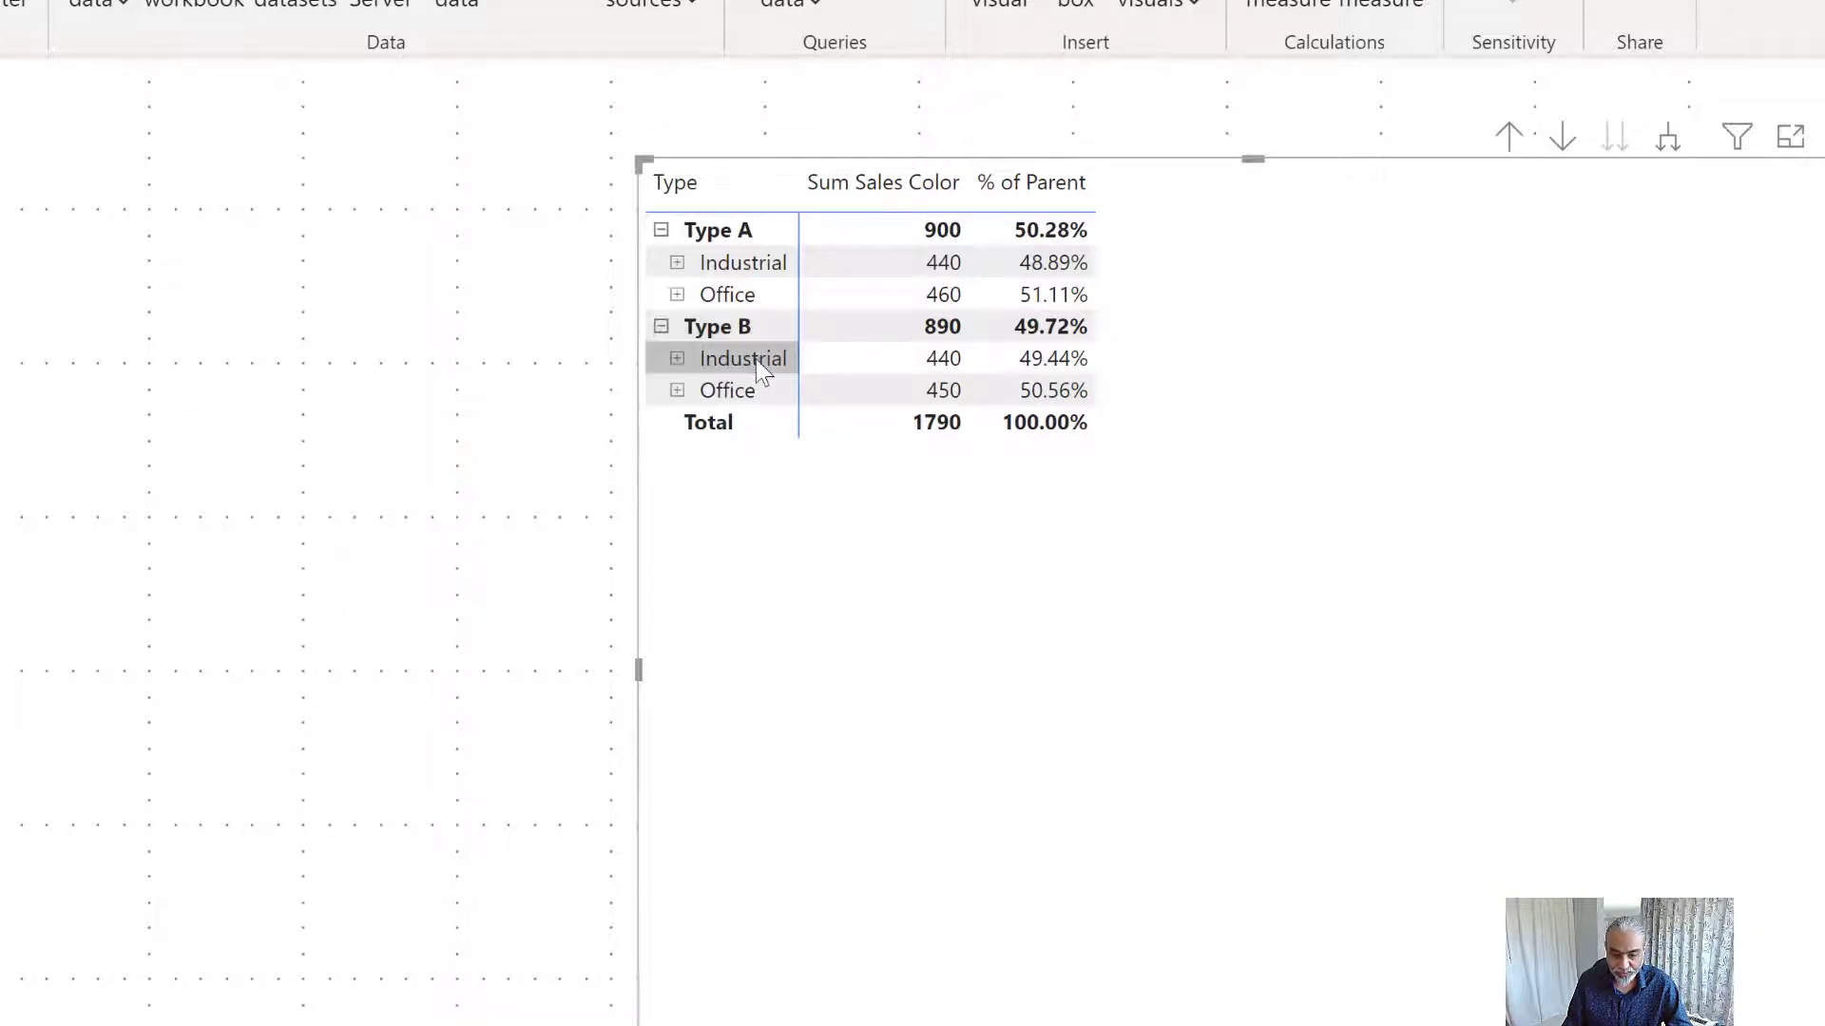
right_click(728, 333)
mouse_move(868, 396)
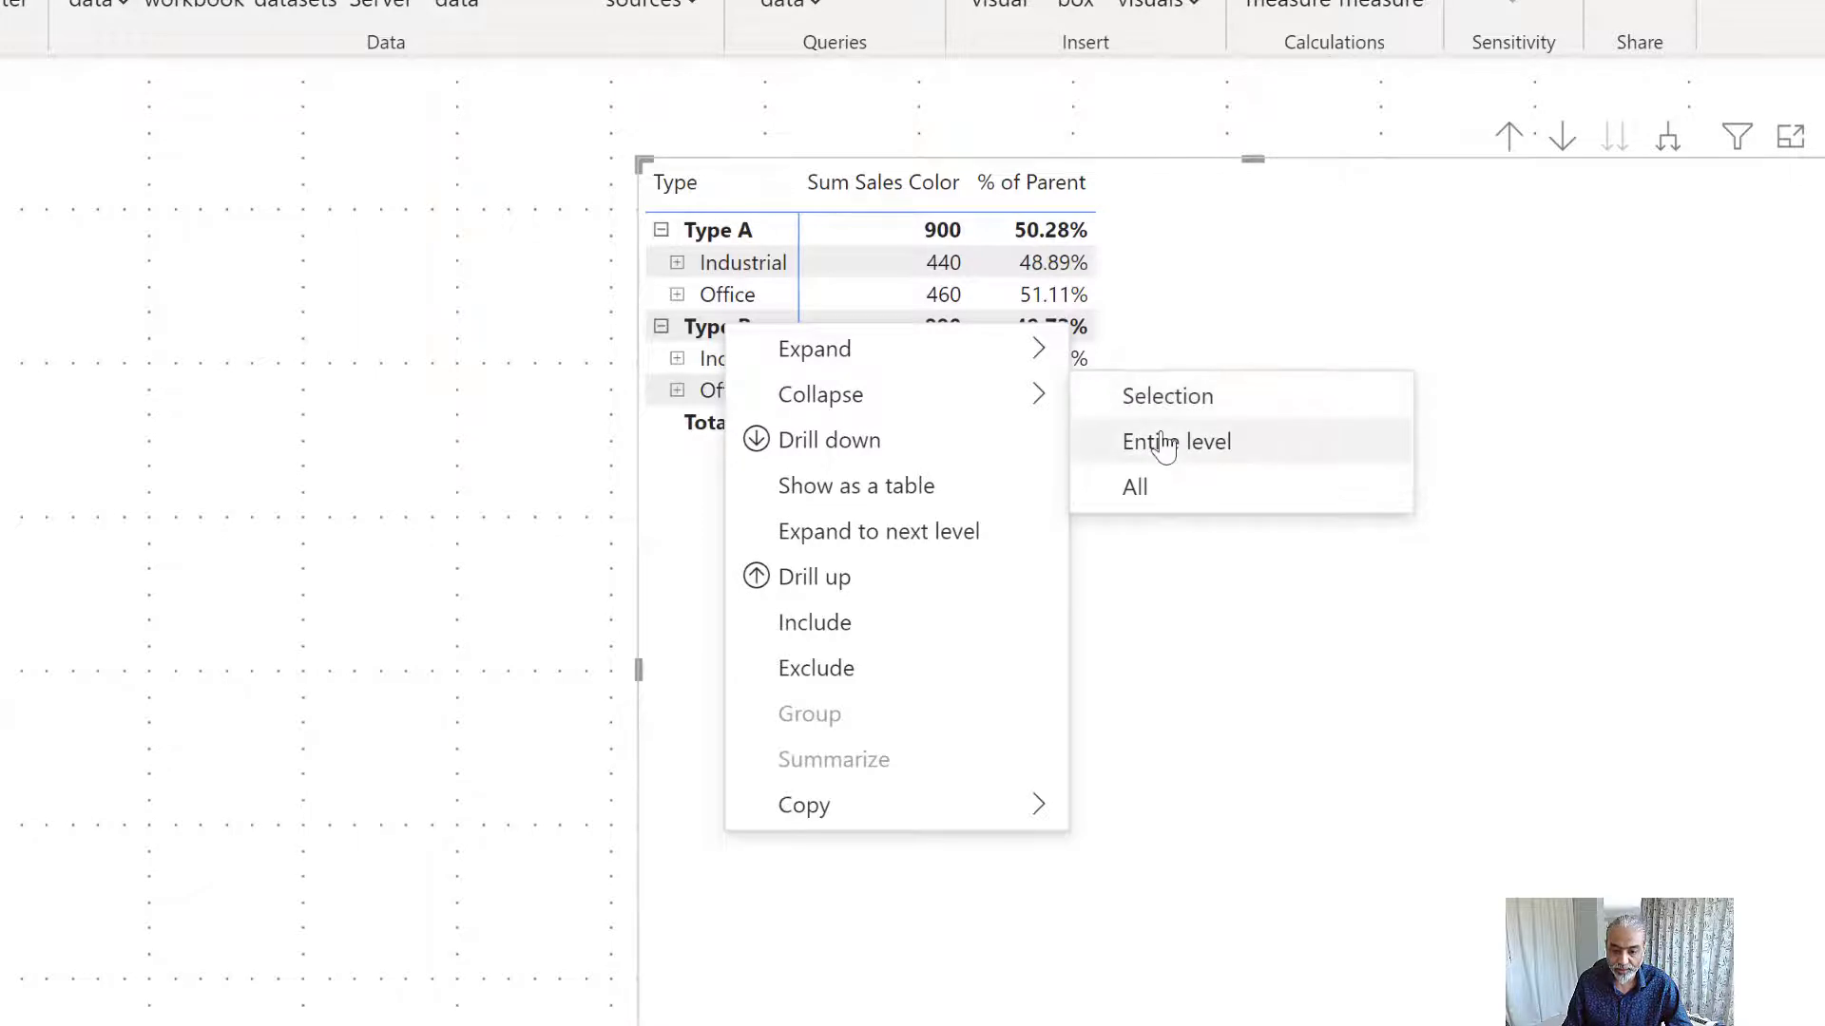
left_click(1164, 443)
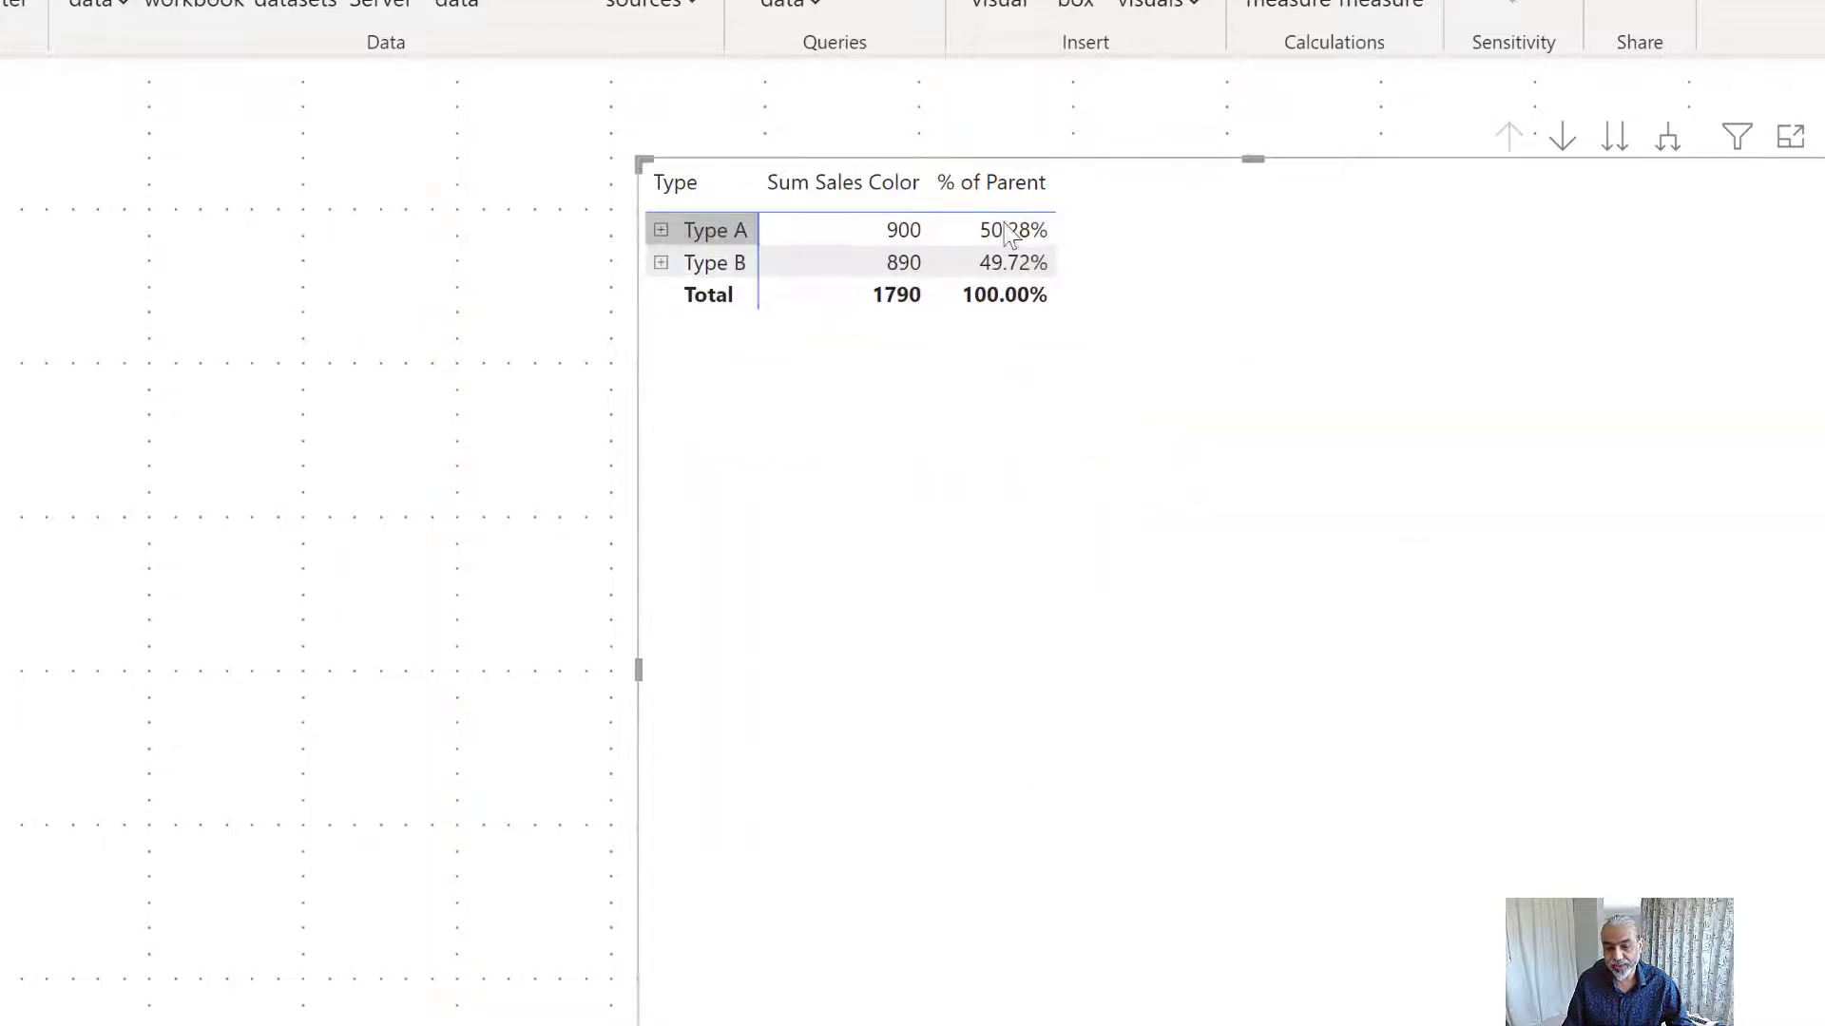
- Check the % of Parent values of Type A and Type B against their sales in the collapsed matrix
left_click(1010, 231)
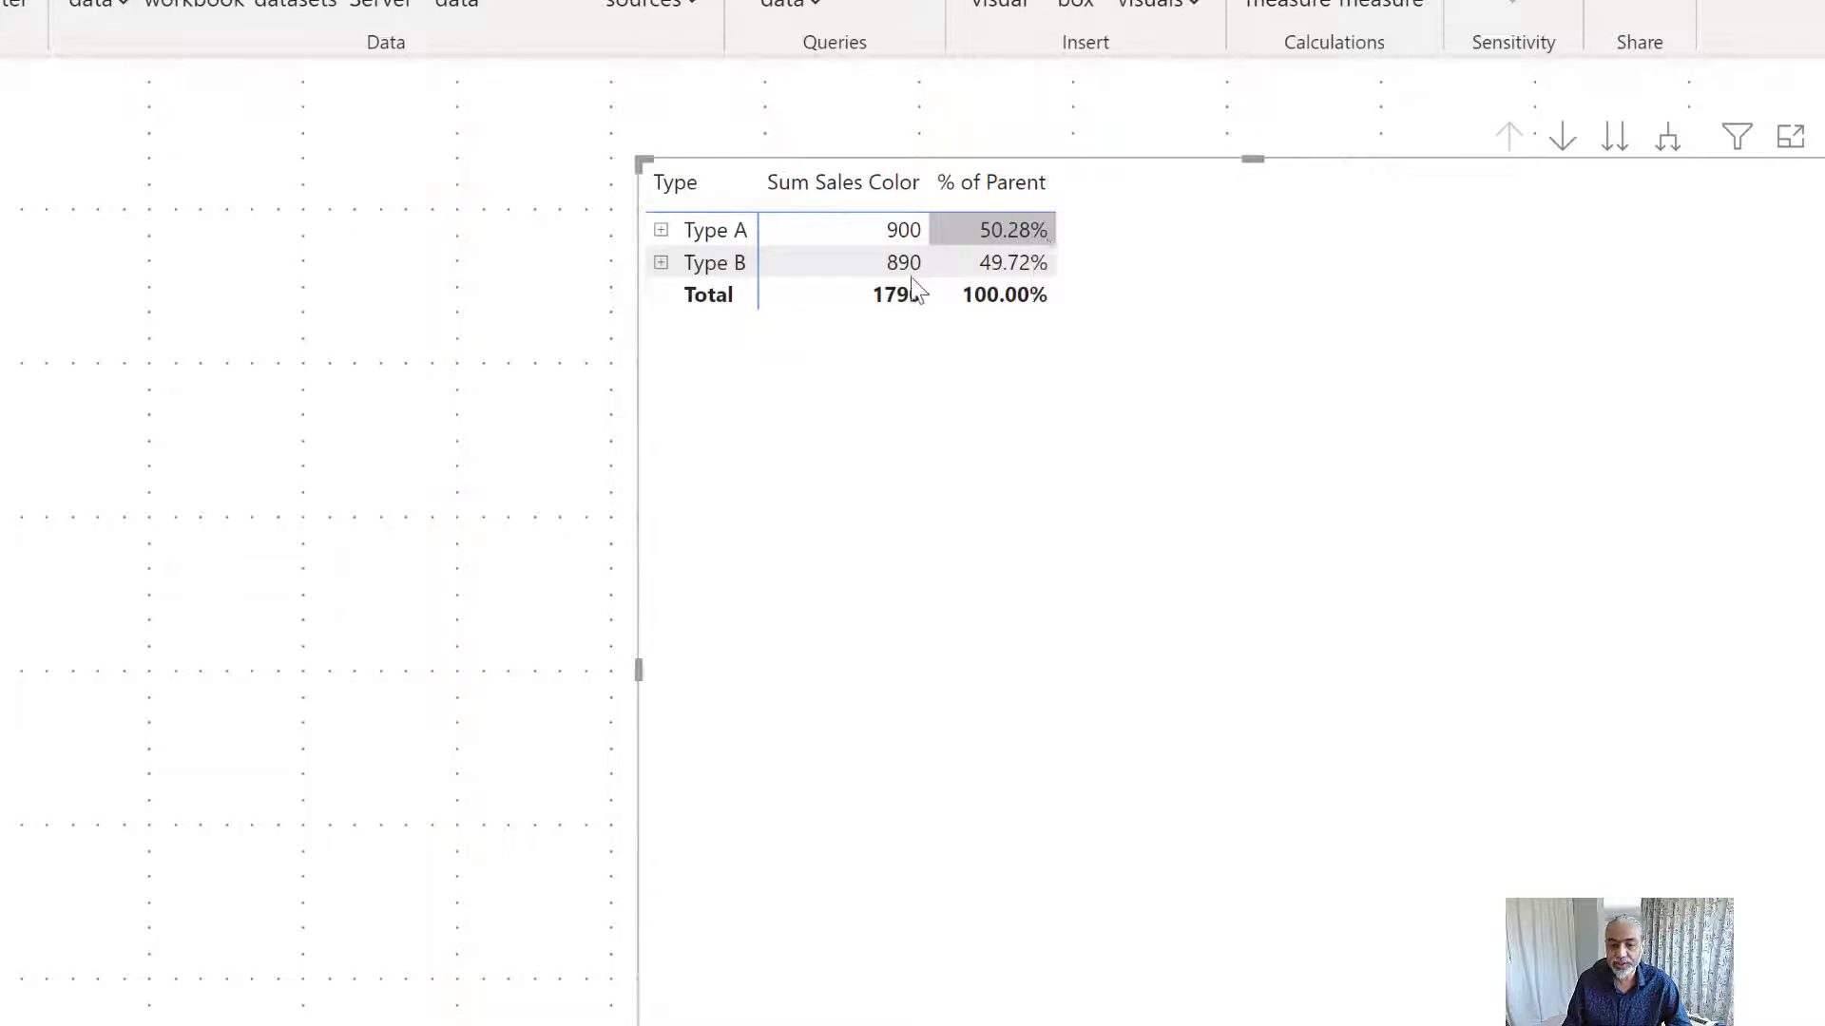
left_click(907, 271)
left_click(1012, 267)
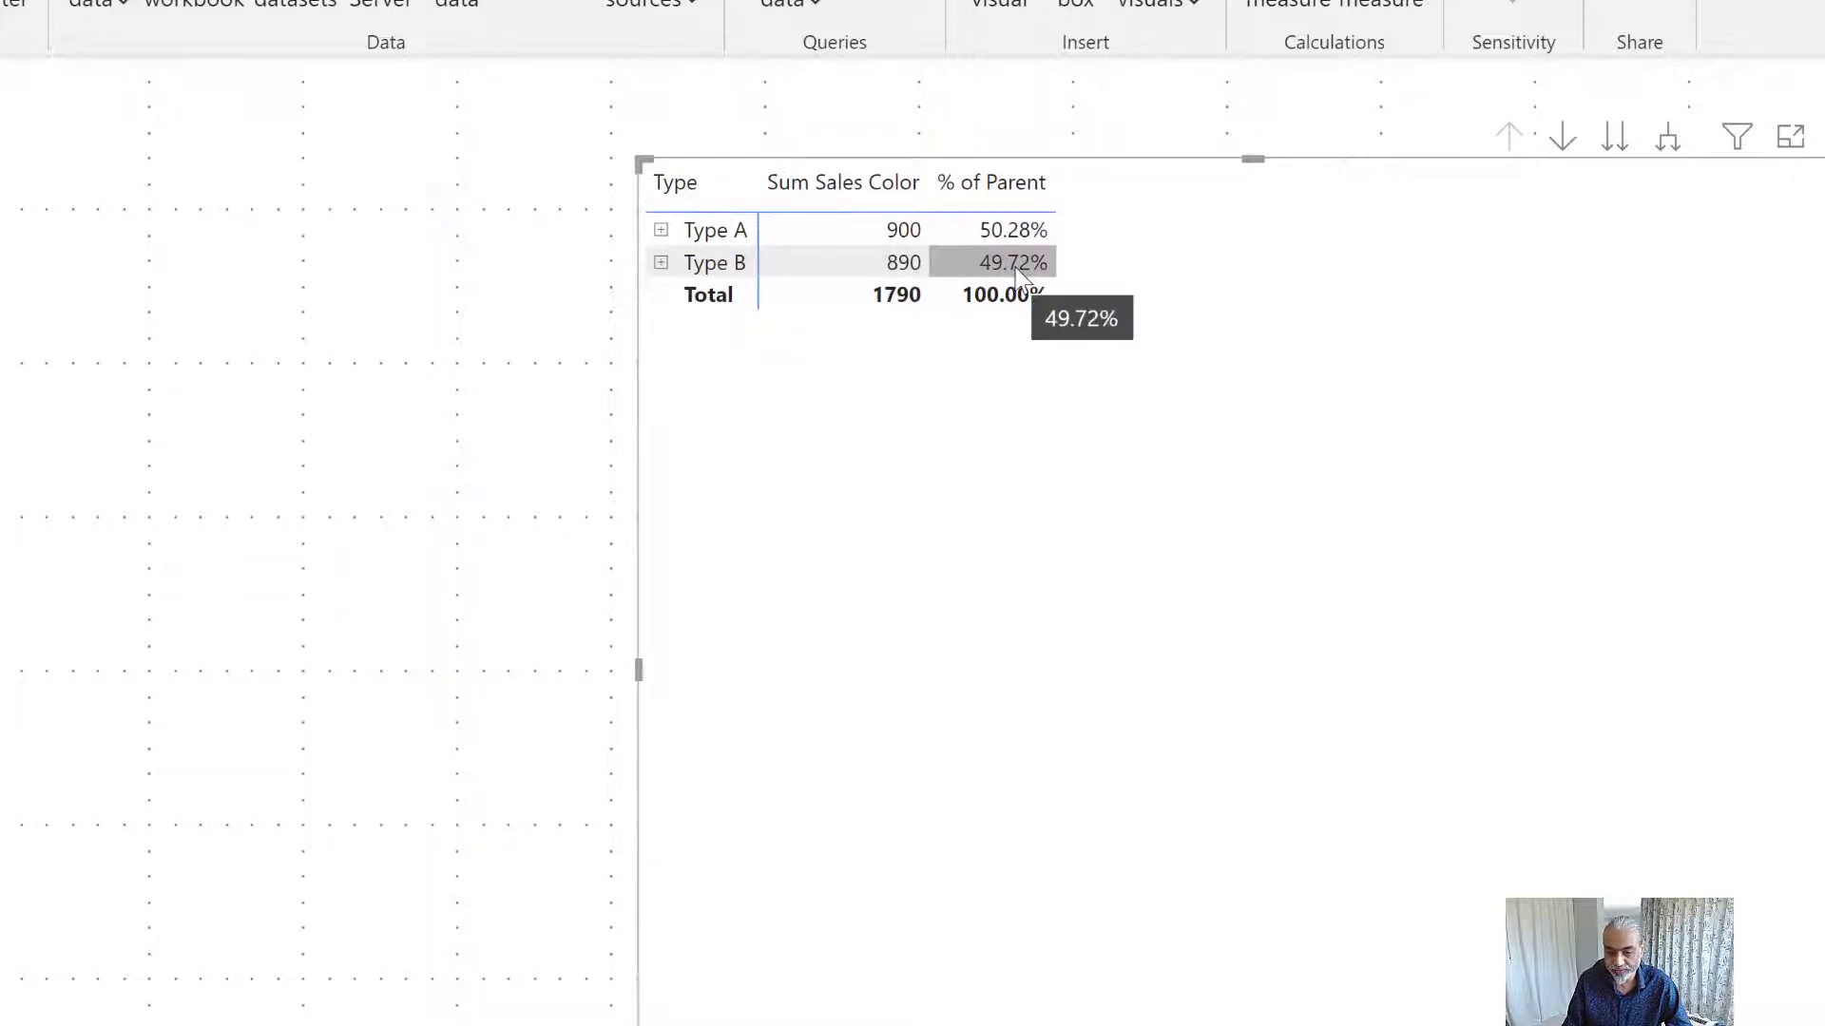
left_click(1247, 204)
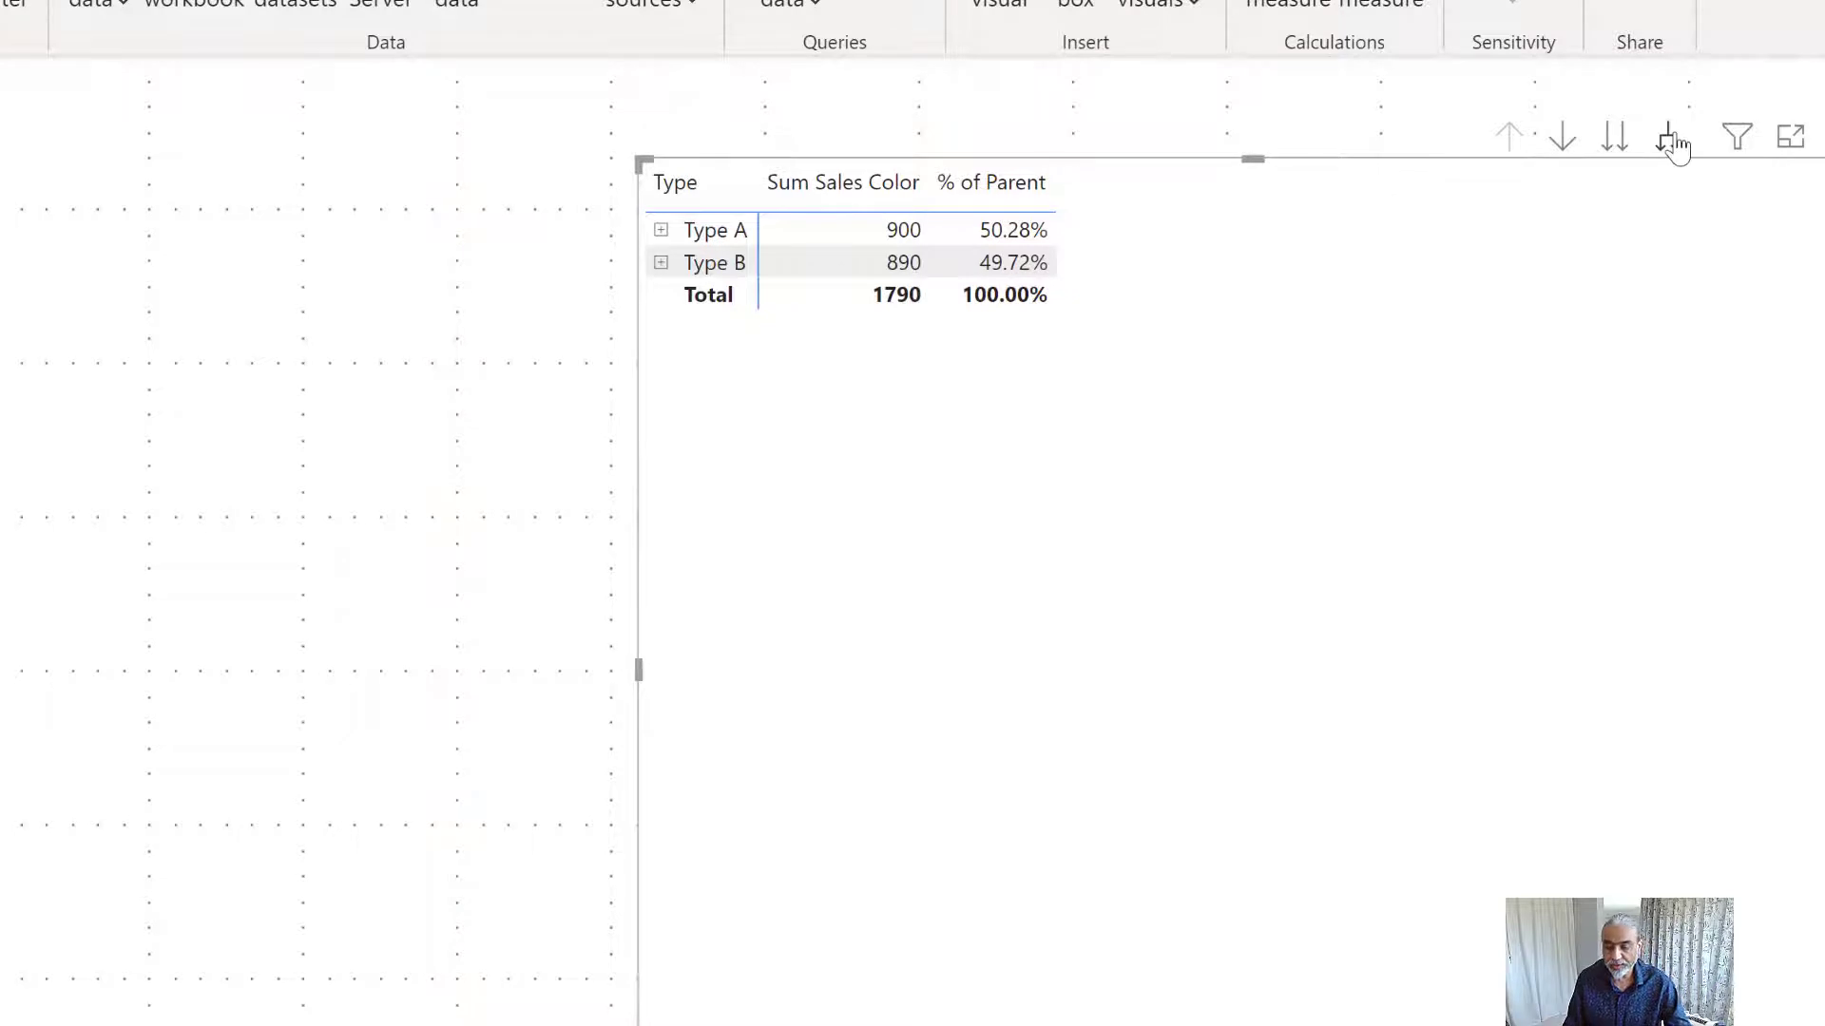
- Expand the whole matrix hierarchy down three levels to the product rows
left_click(1670, 140)
left_click(1670, 140)
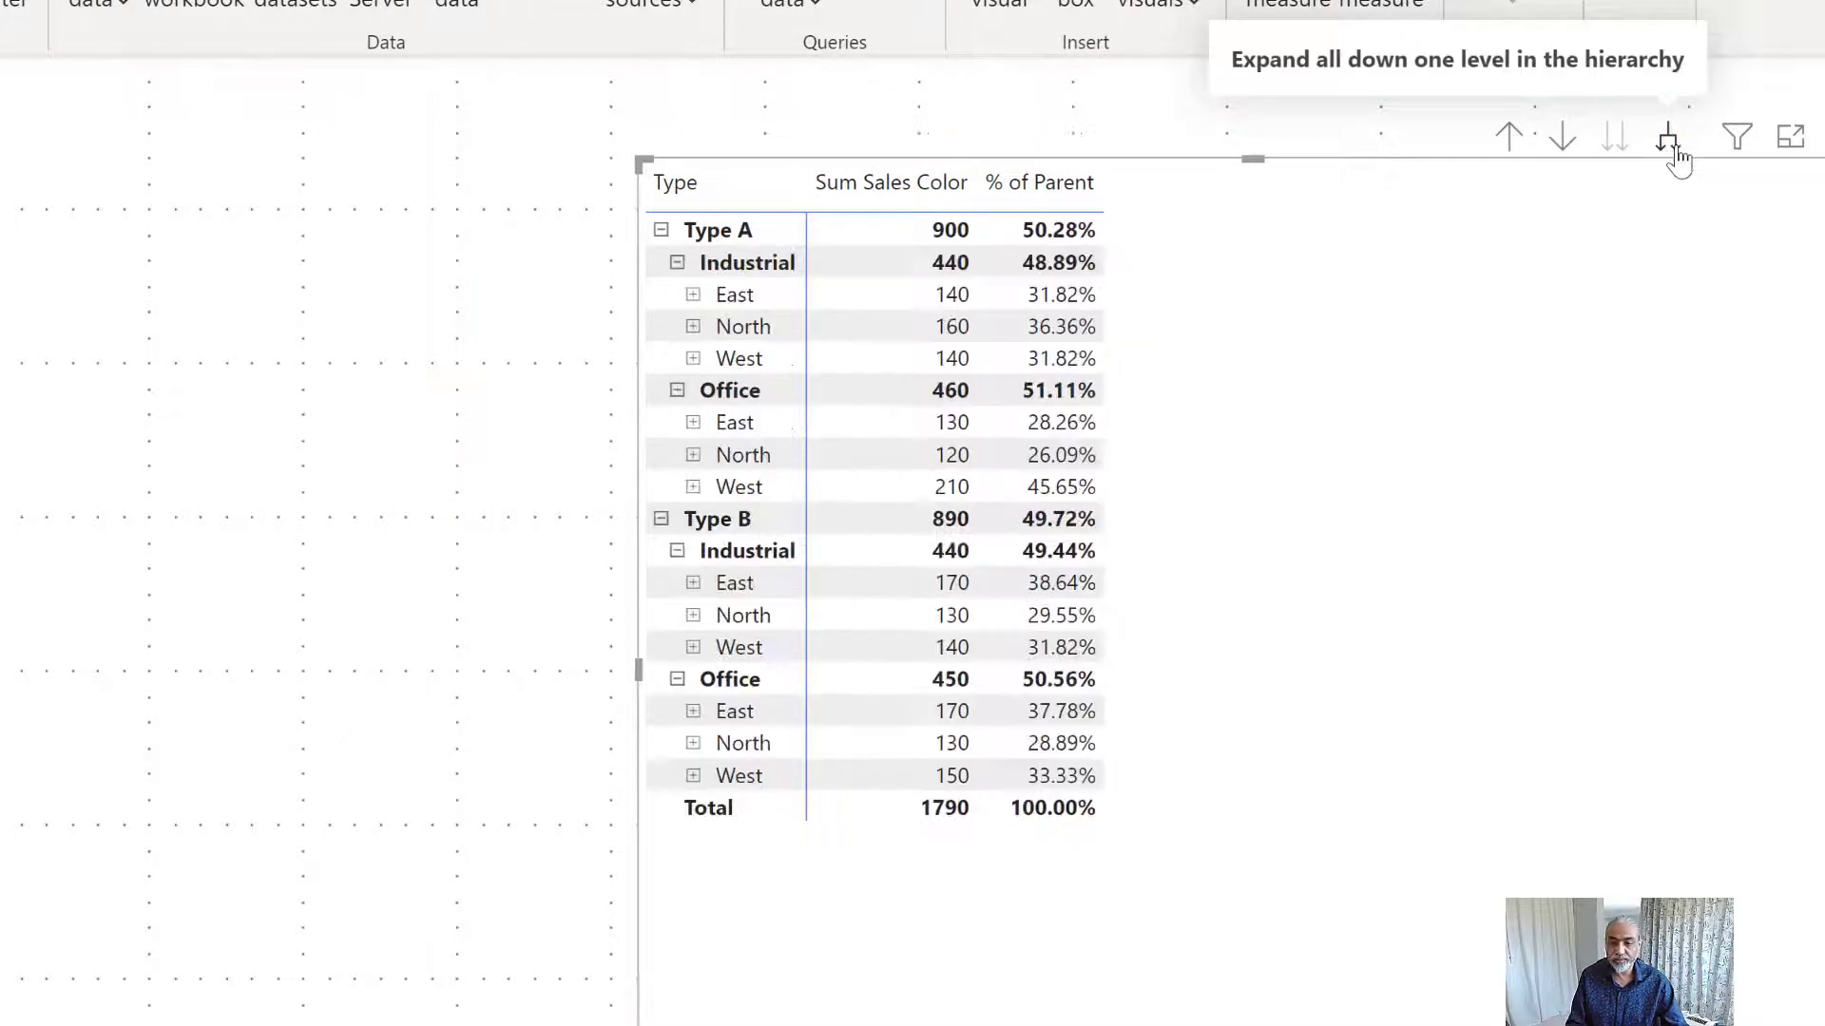
left_click(1672, 143)
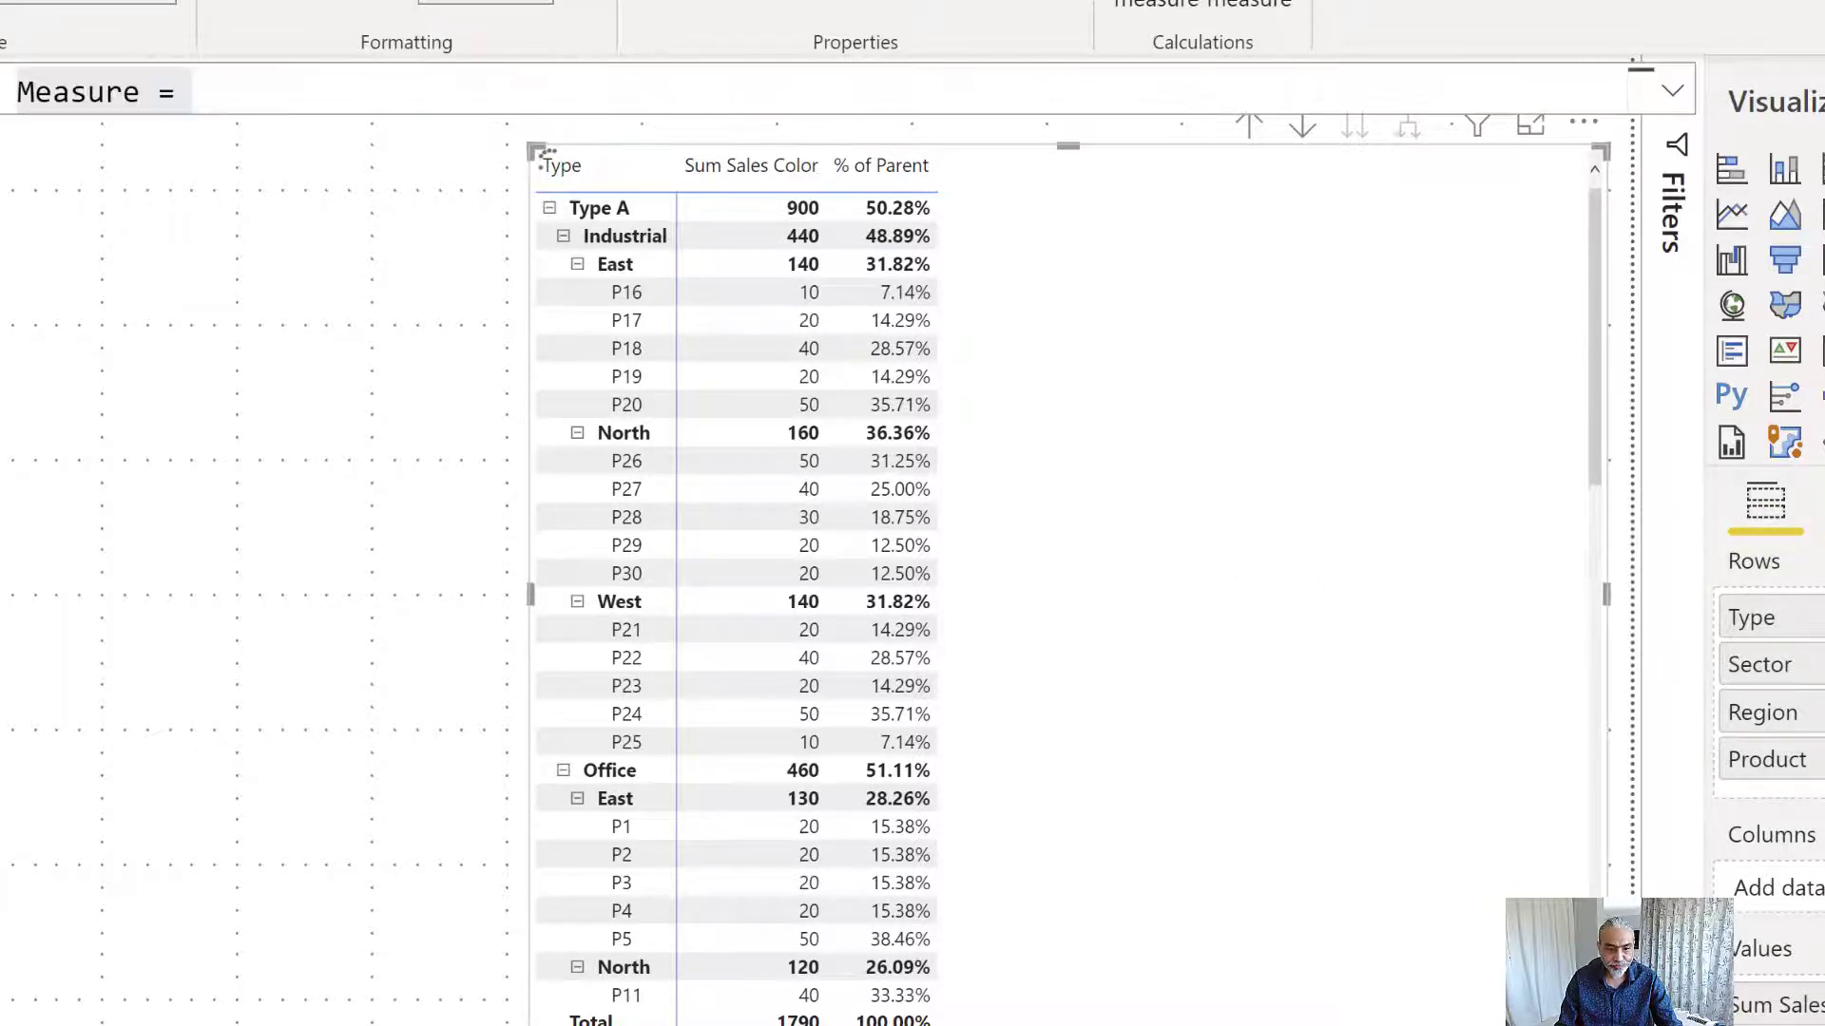
type("%")
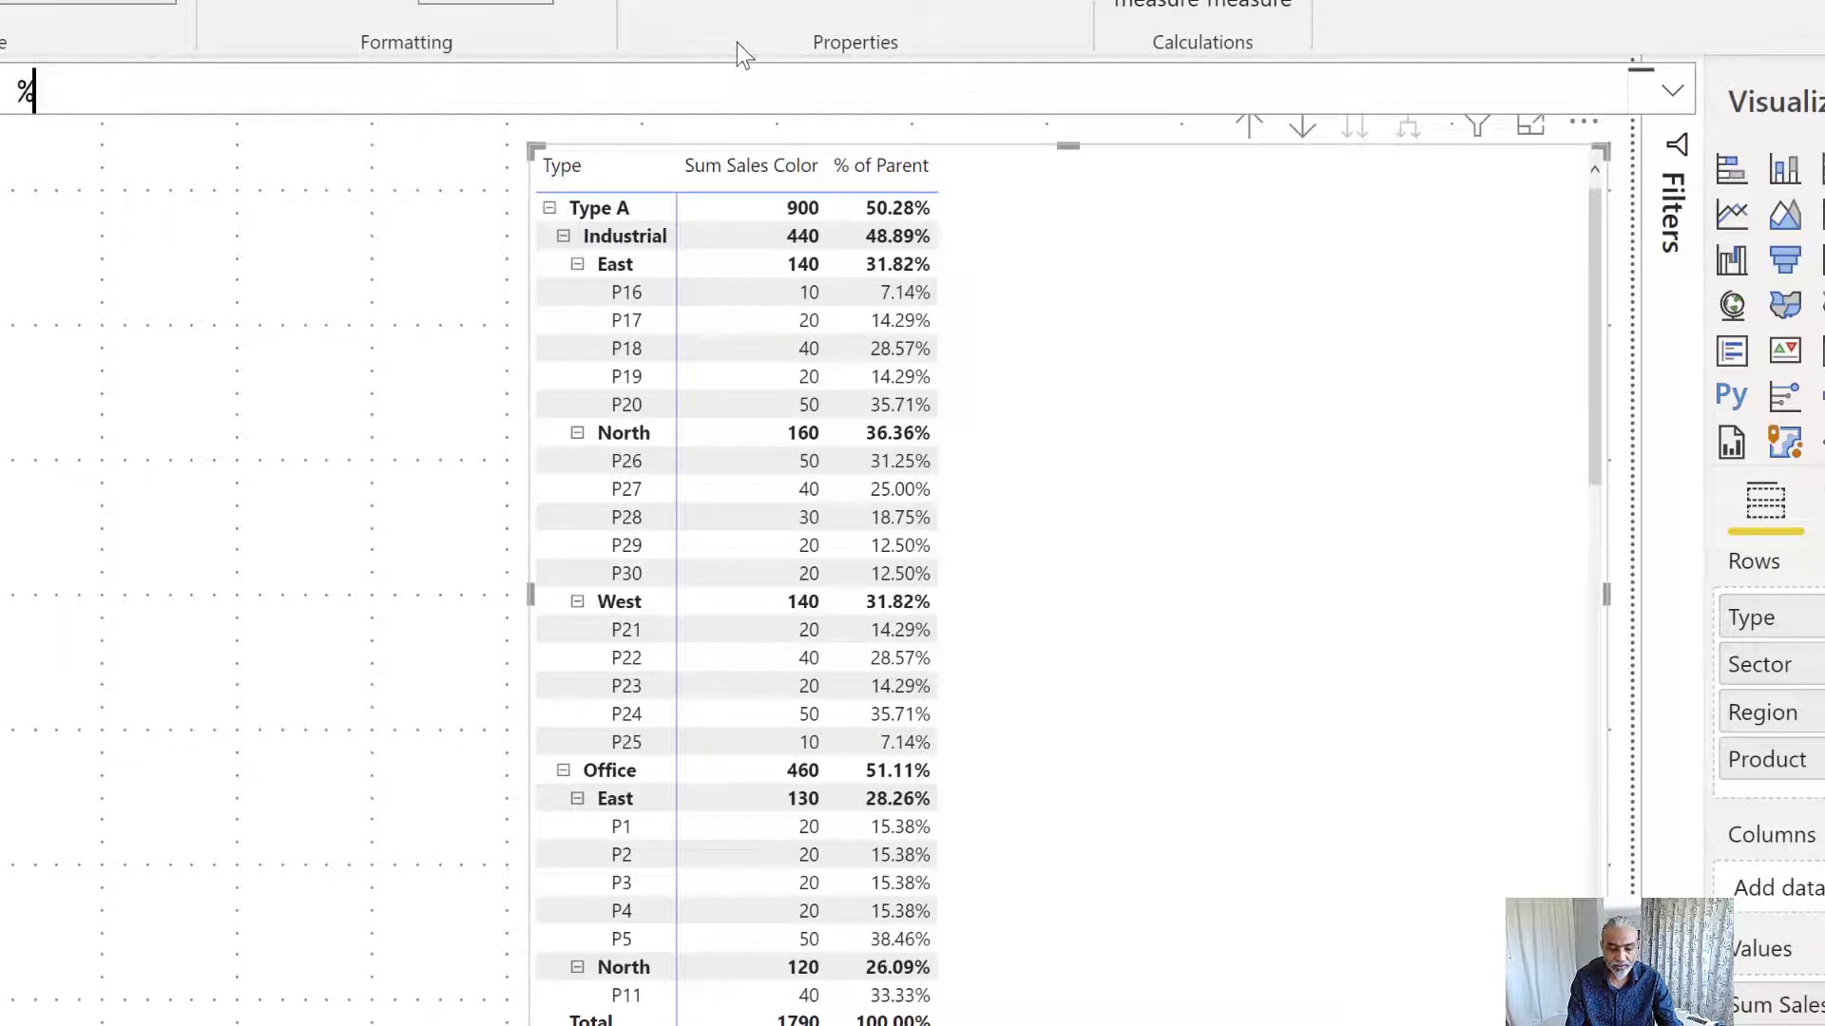
type(" of P")
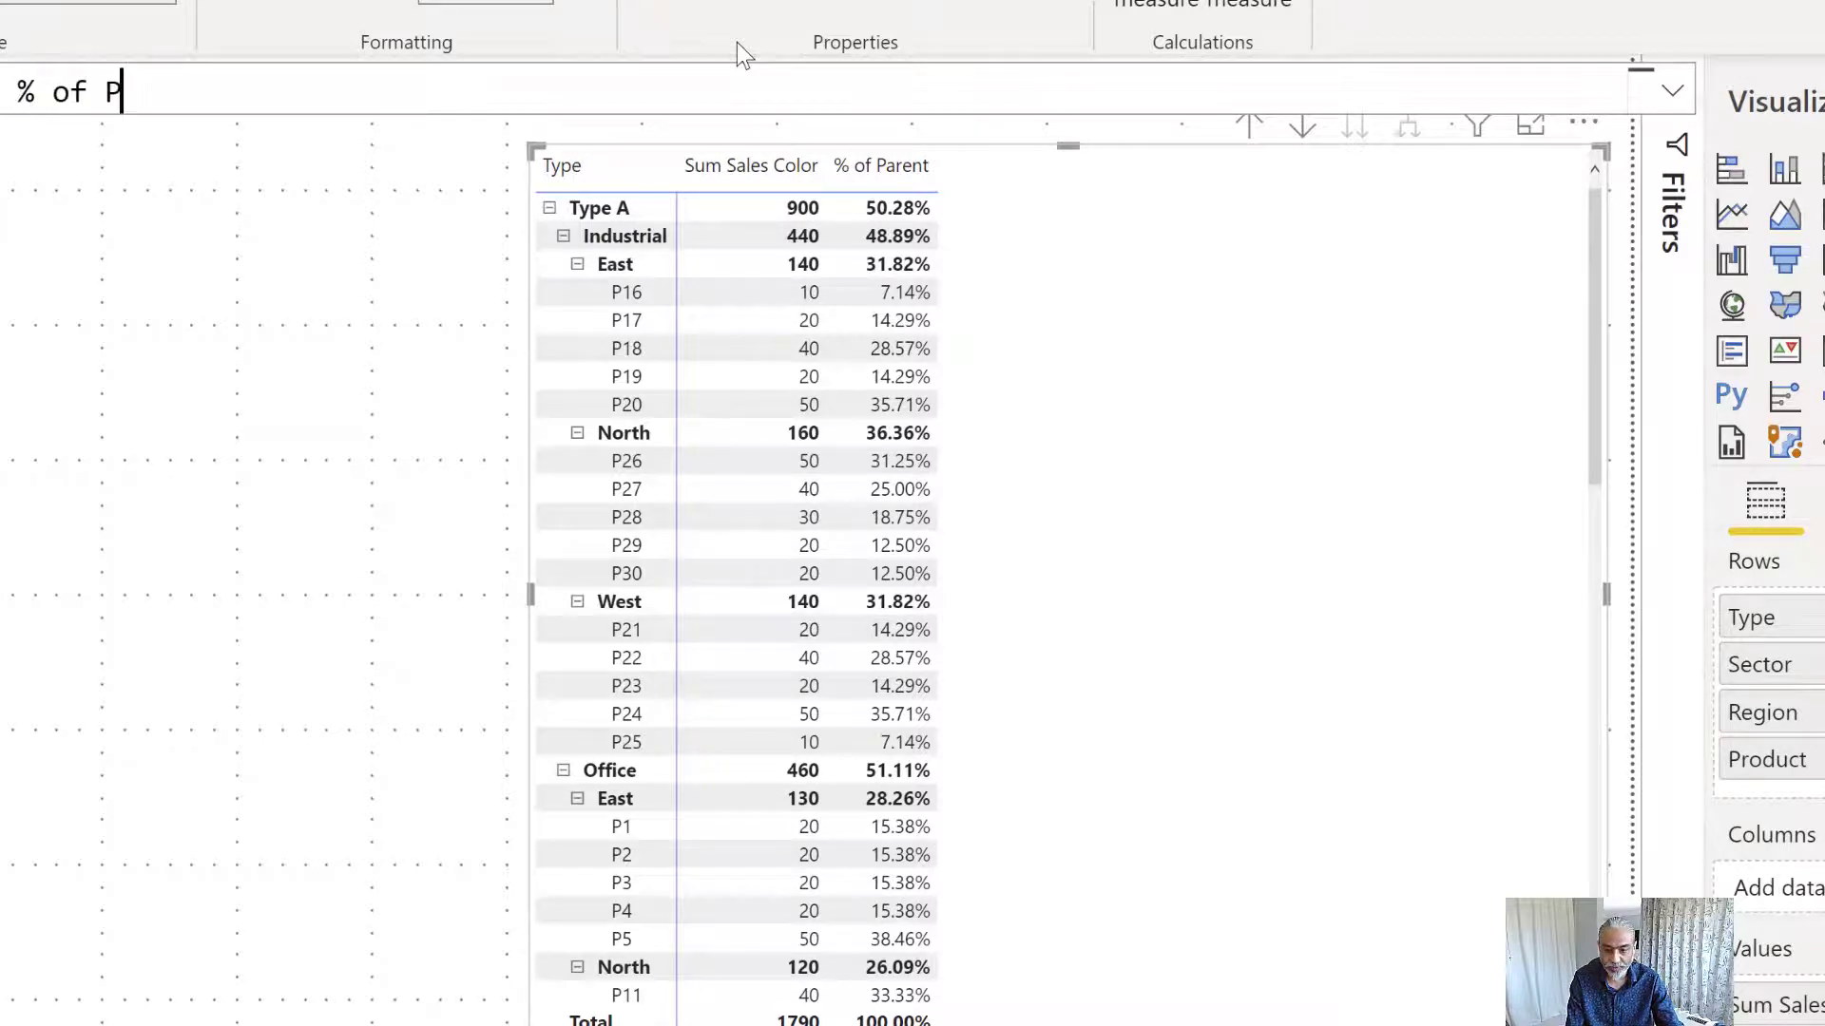
key("BackSpace")
type("Pare")
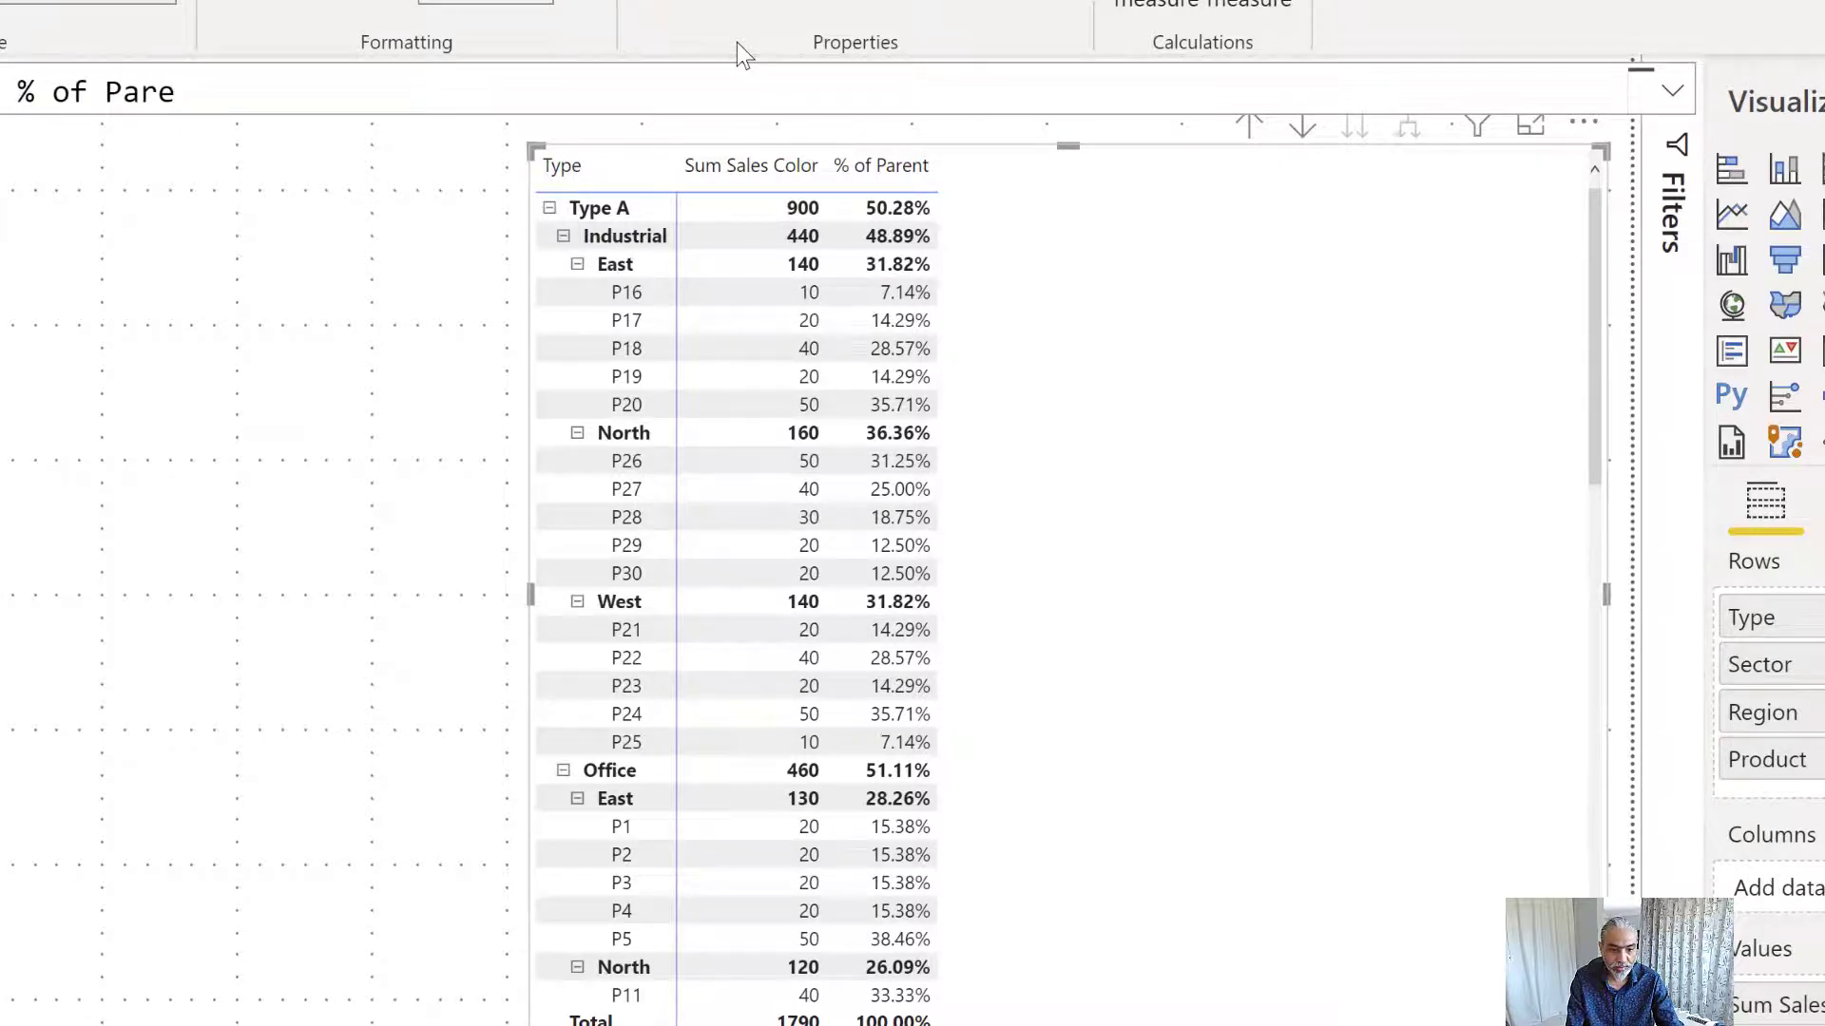
type("nt v2 =")
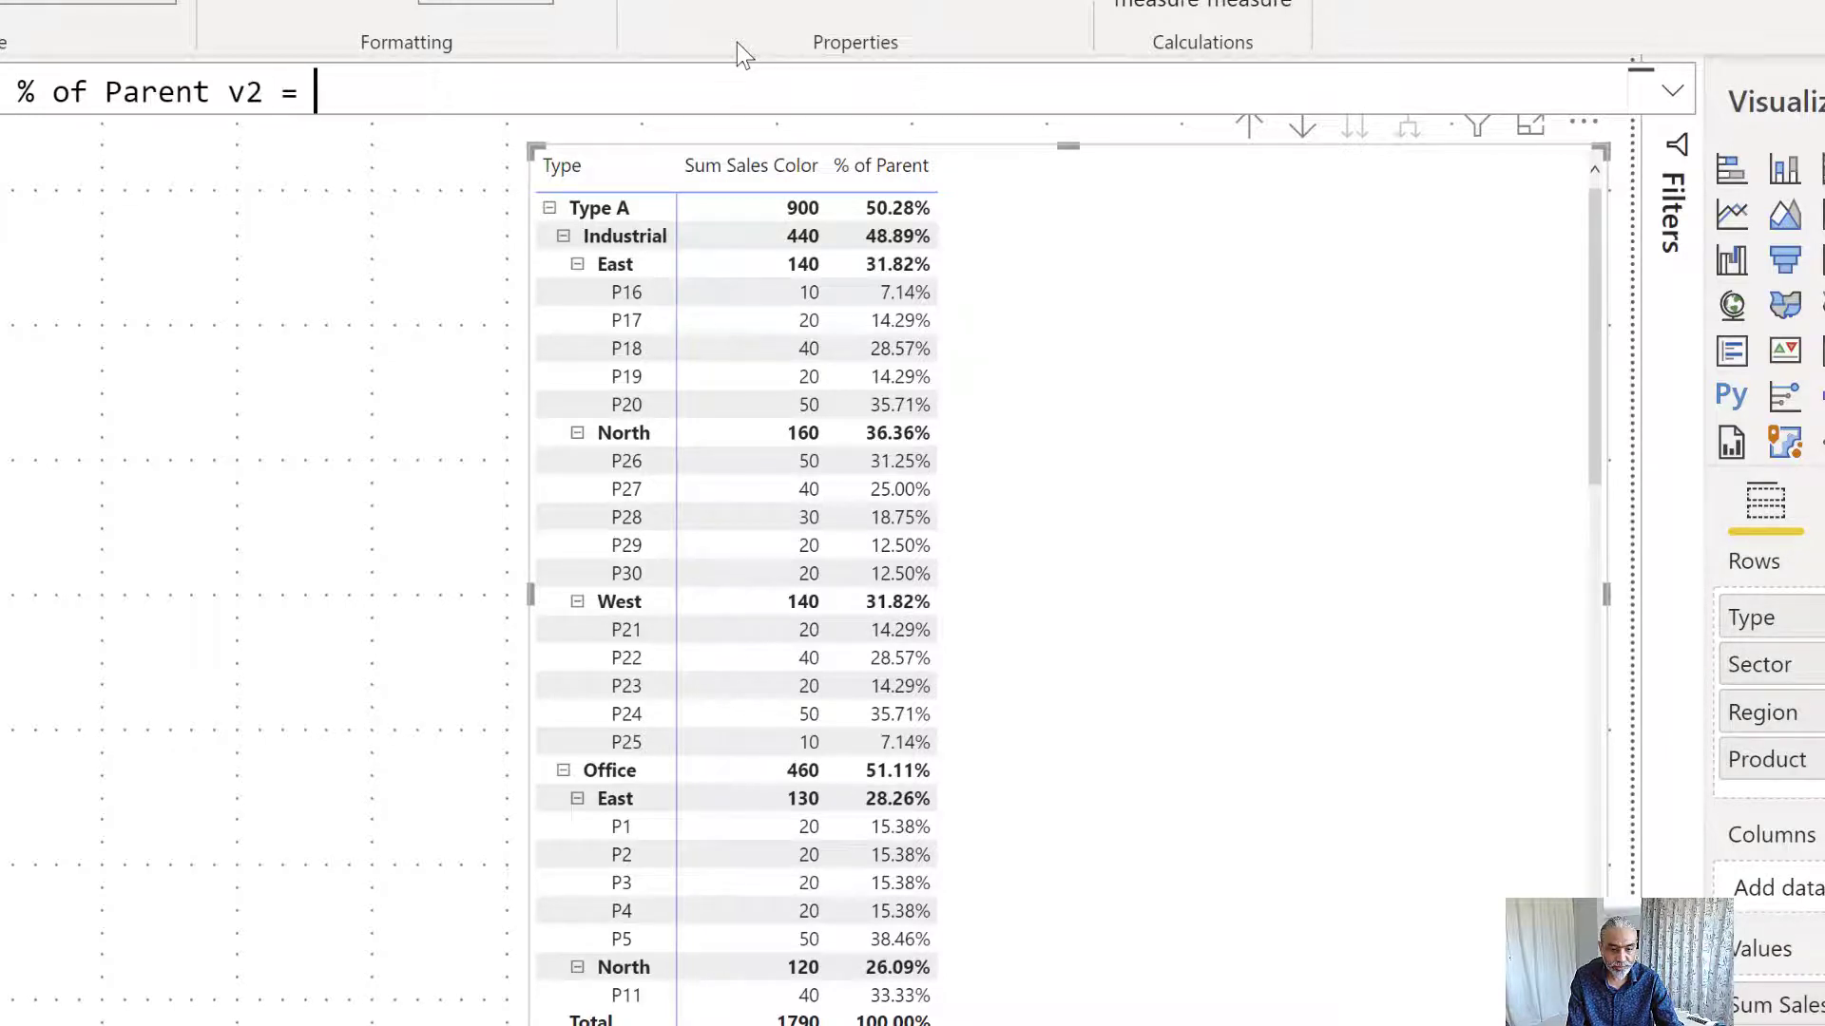
key("shift+Return")
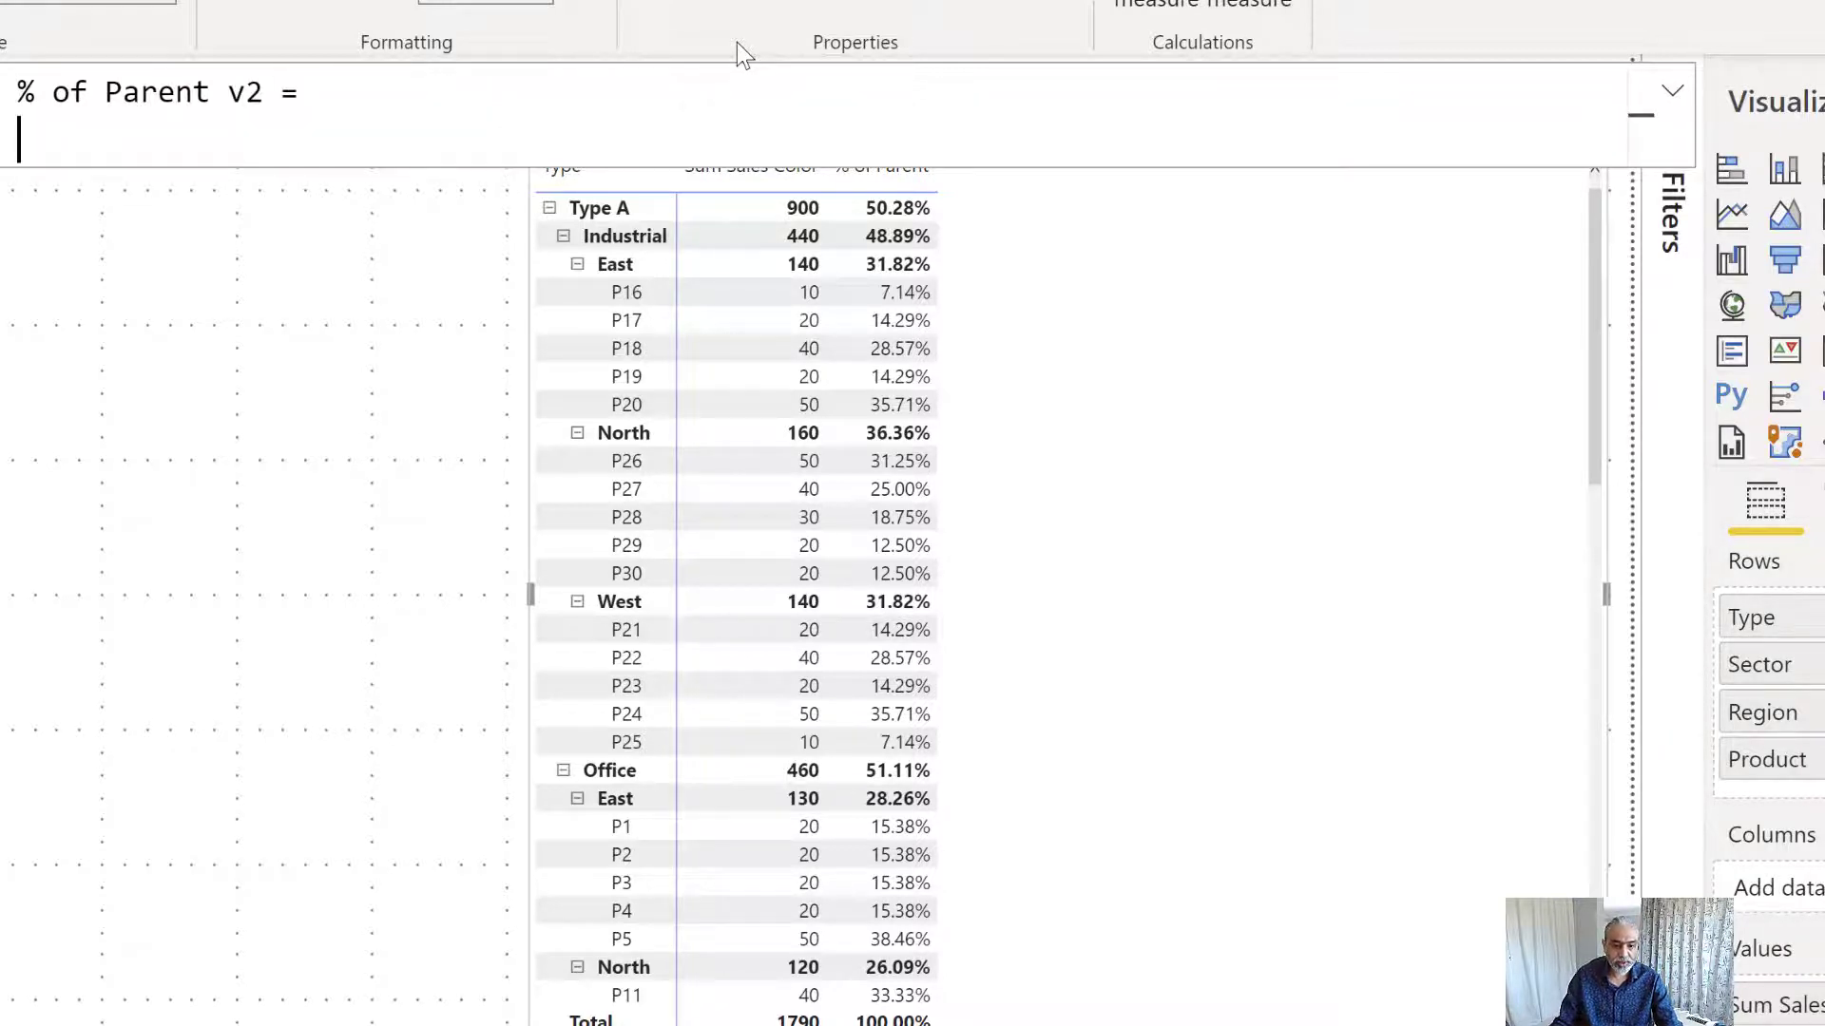
left_click_drag(351, 102, 16, 95)
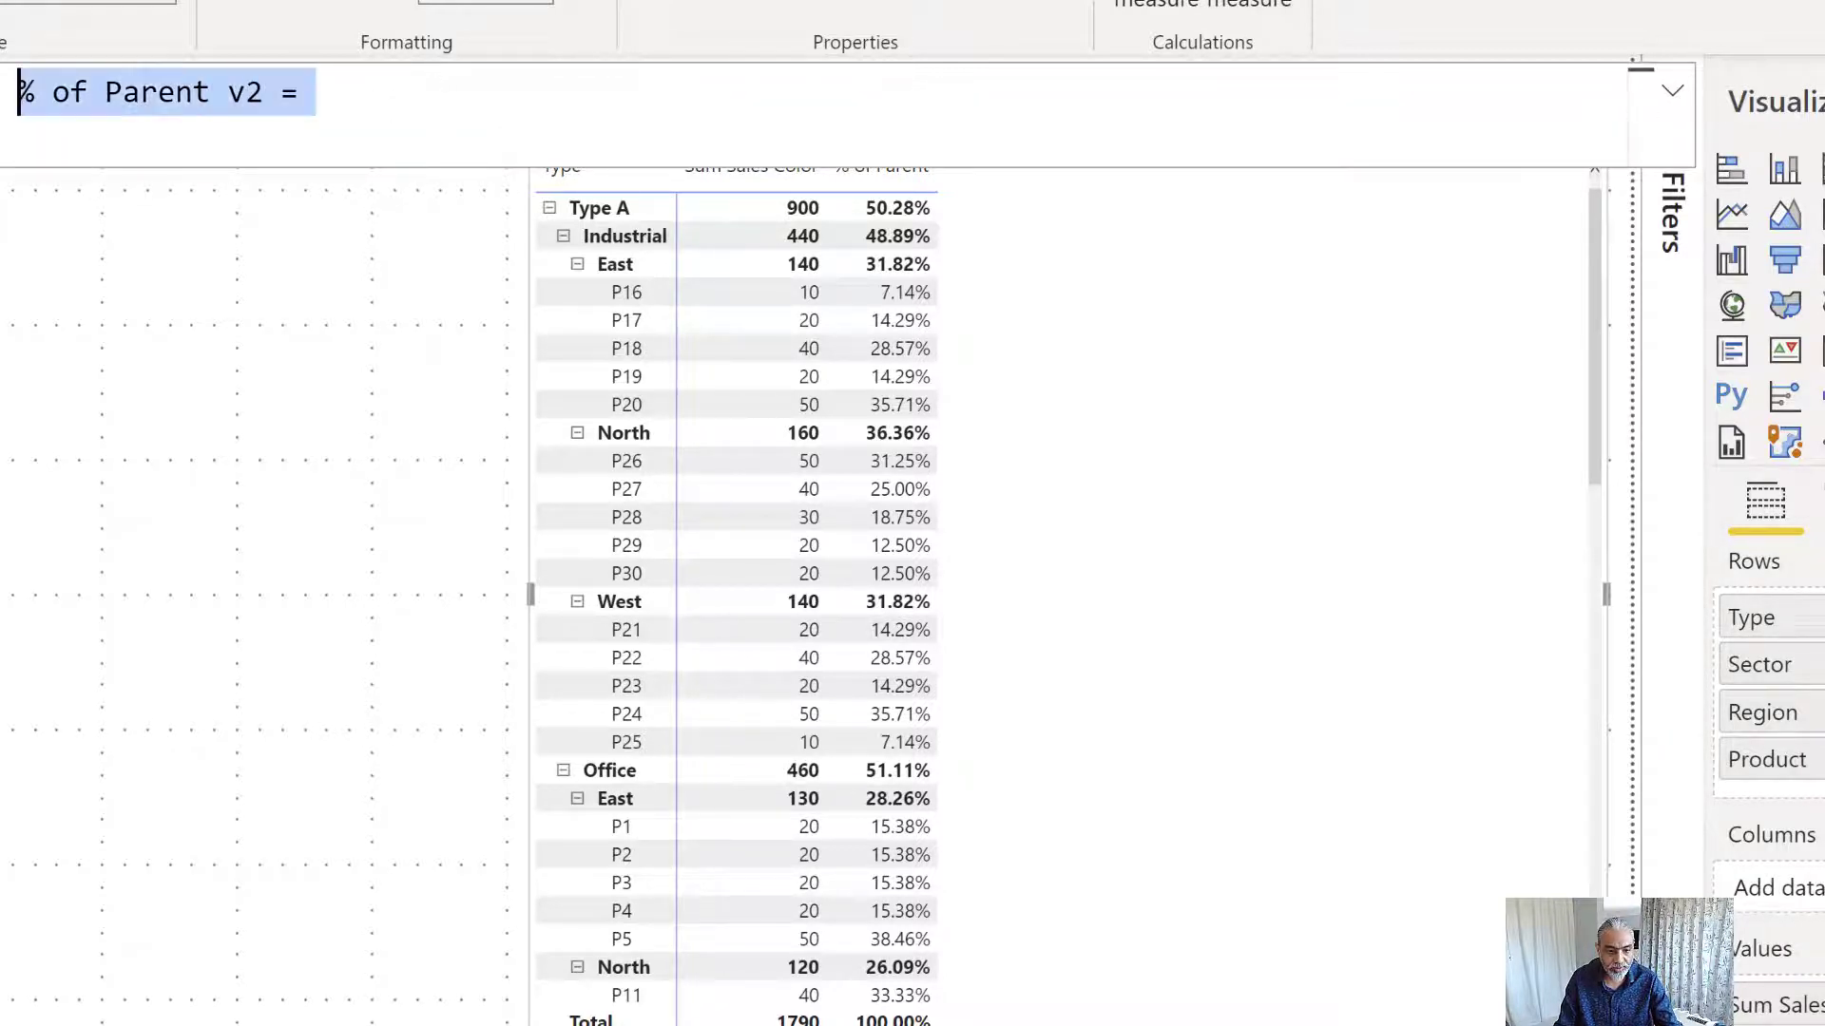
key("BackSpace")
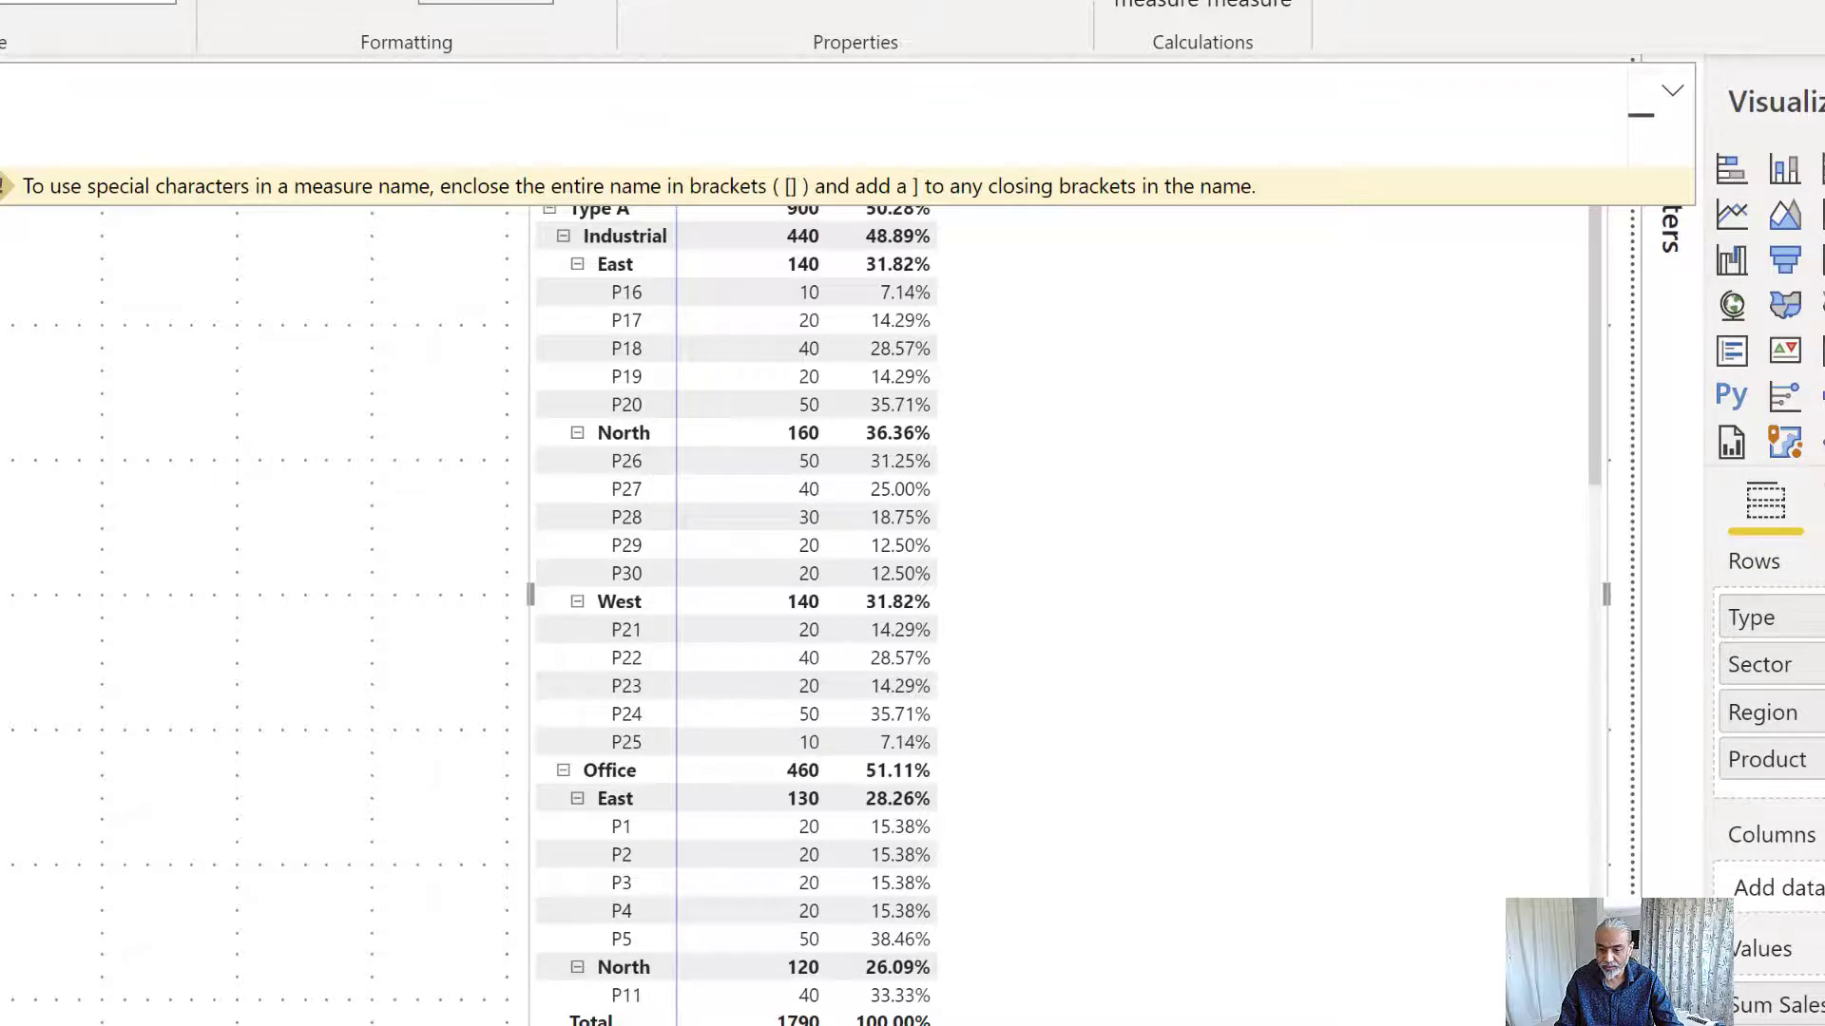
- Paste the complete % of Parent formula into the new measure and rename it % of Parent v2
type("% of Parent = VAR __sumSales = [Sum Sales Color] RETURN SWITCH (     TRUE(),     ISINSCOPE ( 'Product Color'[Product] ) || ISINSCOPE ( 'Product Color'[Color] ),         DIVIDE ( __sumSales, [Region Sales - RF] ),     ISINSCOPE ( 'Product Color'[Region] ),         DIVIDE ( __sumSales, [Sector Sales - RF] ),     ISINSCOPE ( 'Product Color'[Sector] ),         DIVIDE ( __sumSales, [Type Sales - RF] ),     DIVIDE ( __sumSales, [Sales - All Selected] ) )")
key("ctrl+a")
key("ctrl+c")
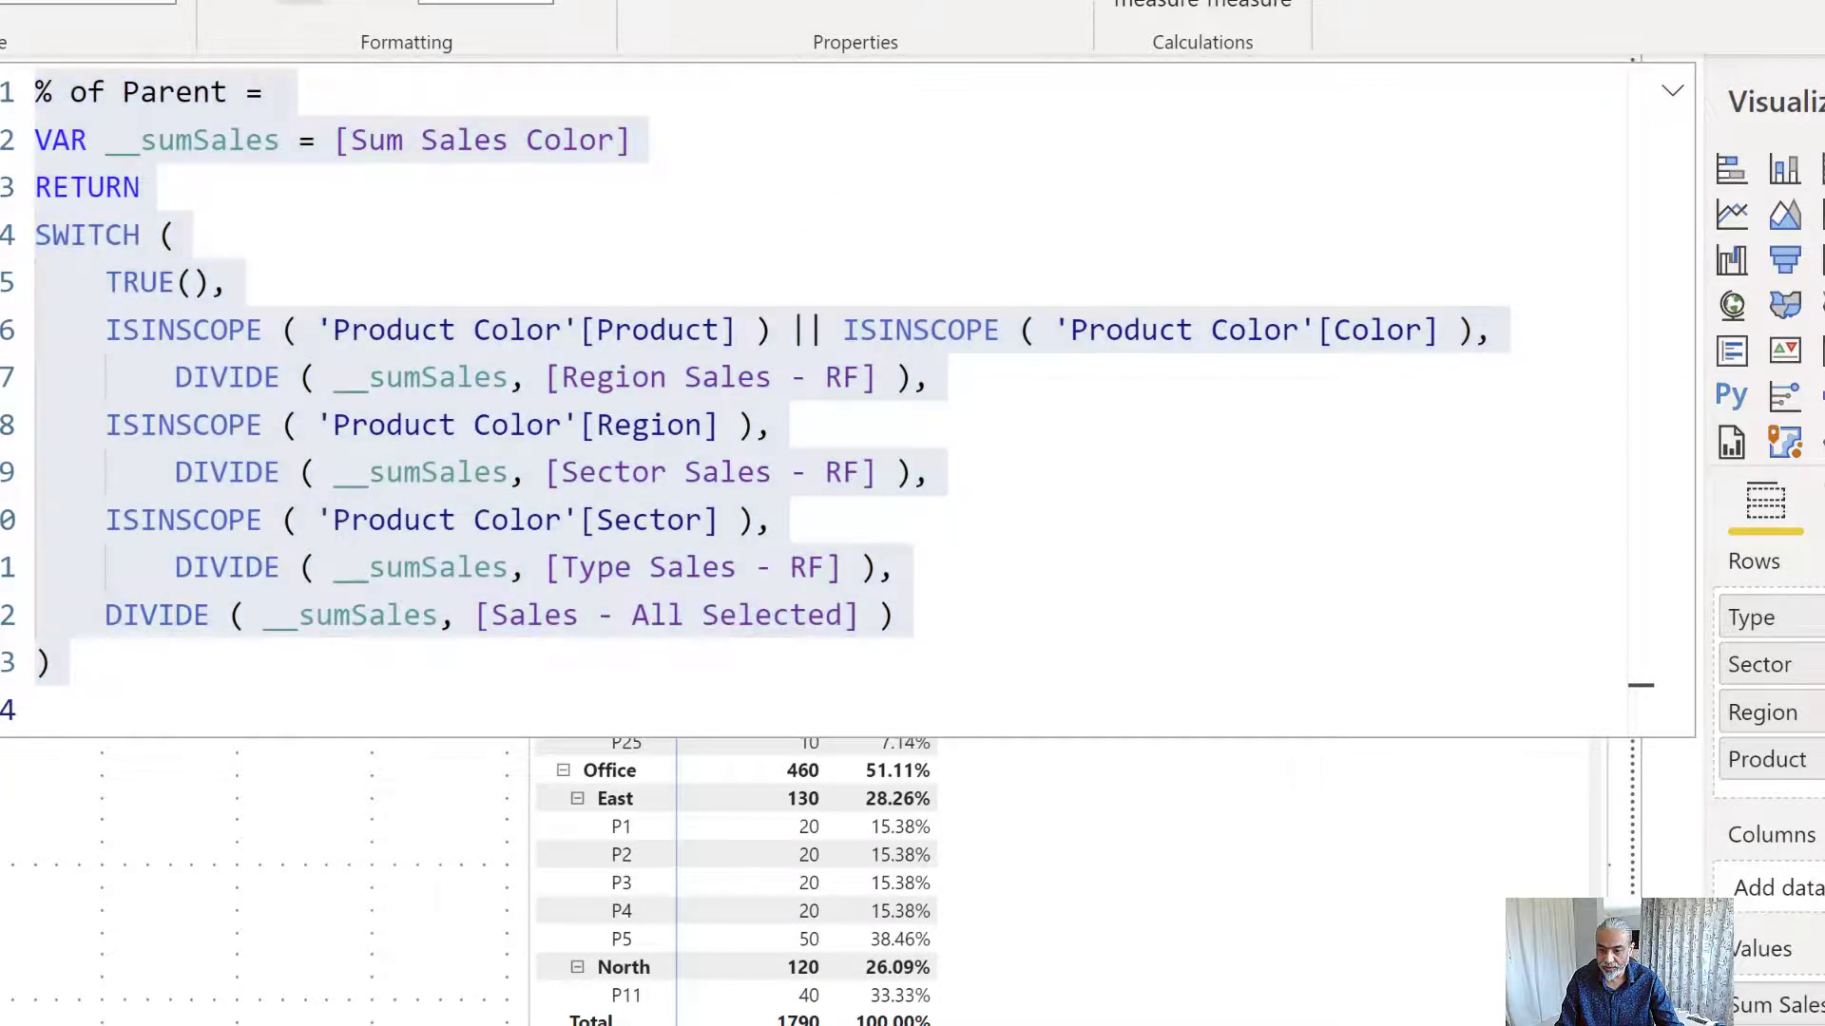
key("Delete")
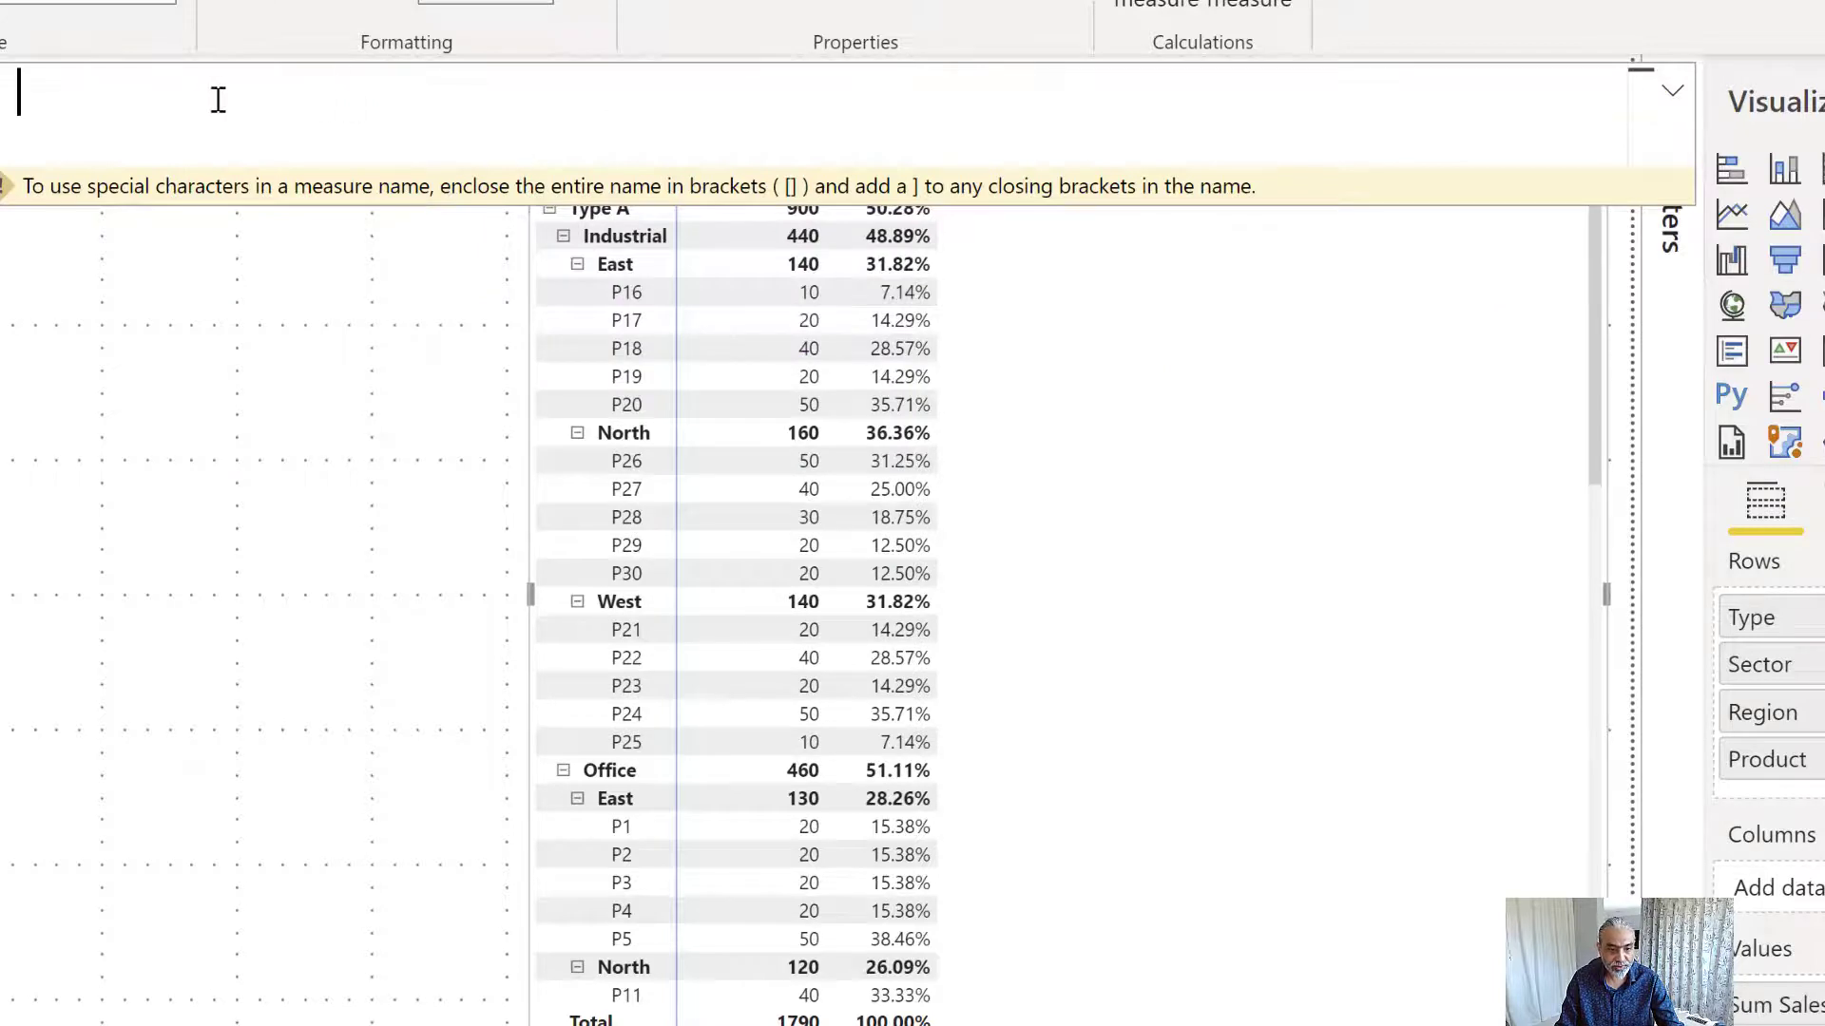
key("ctrl+v")
left_click(244, 92)
type("v")
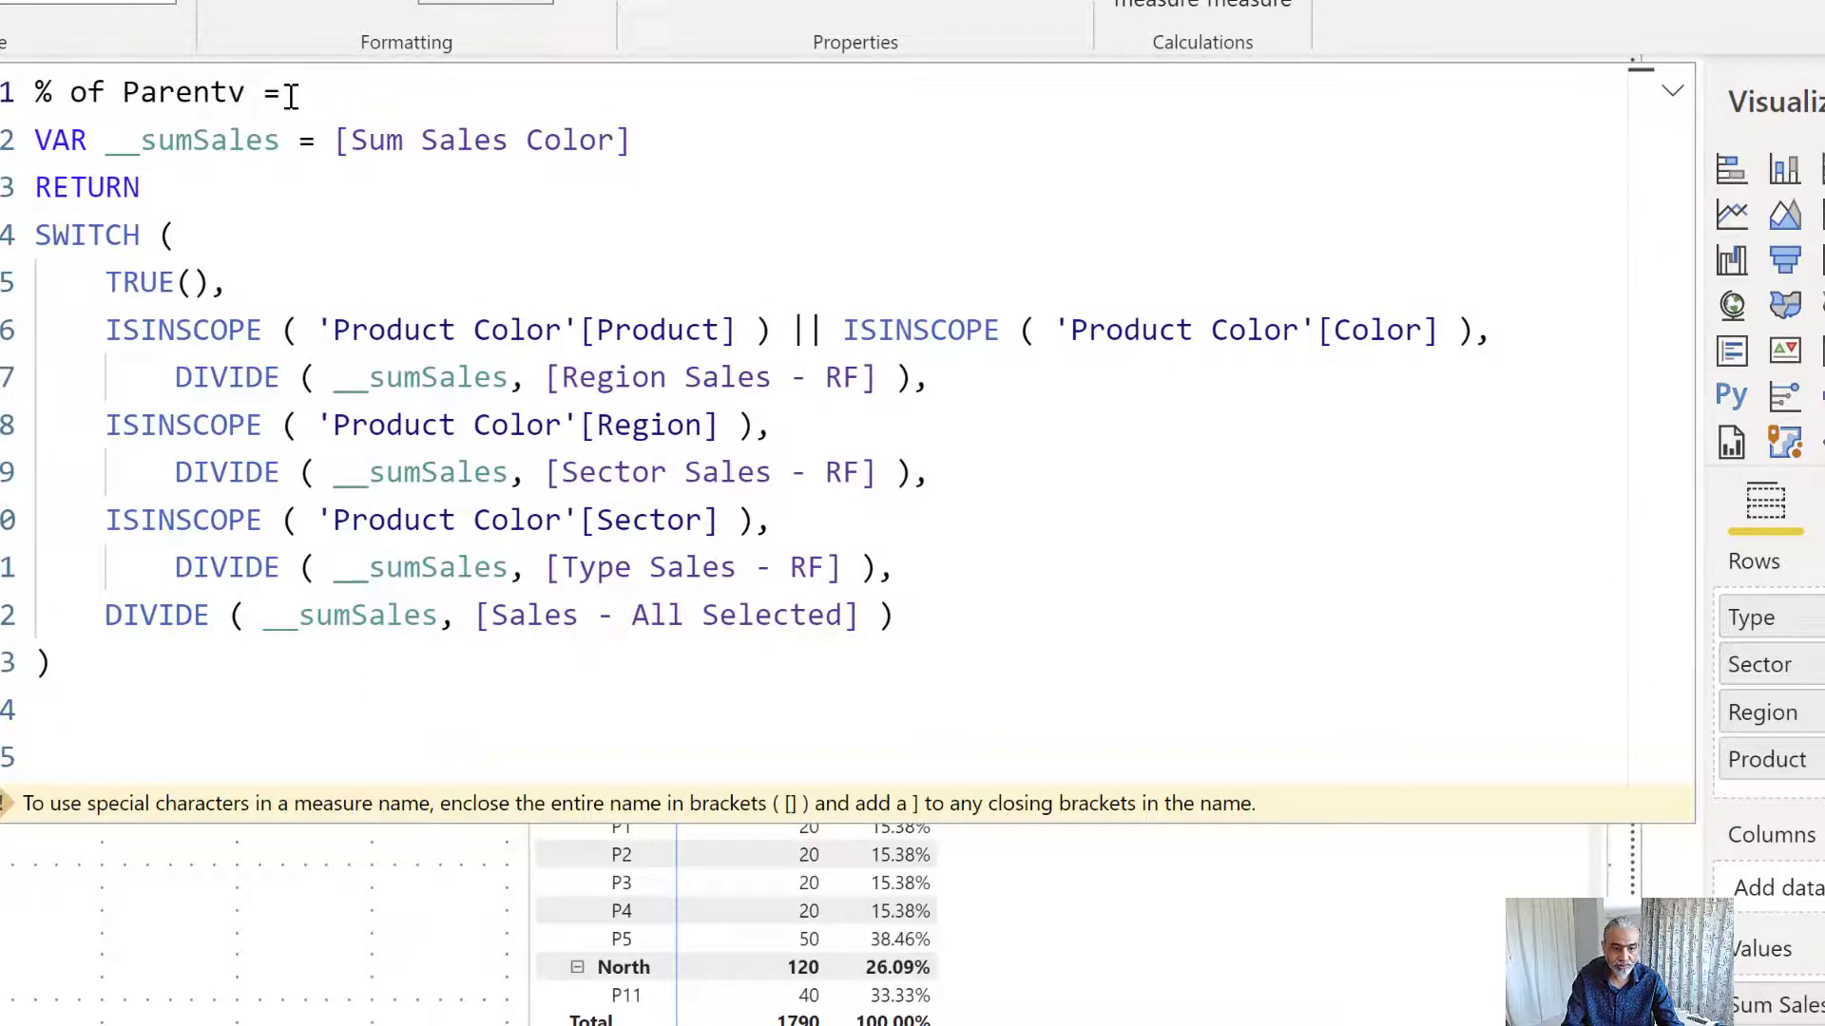
key("BackSpace")
type("v2")
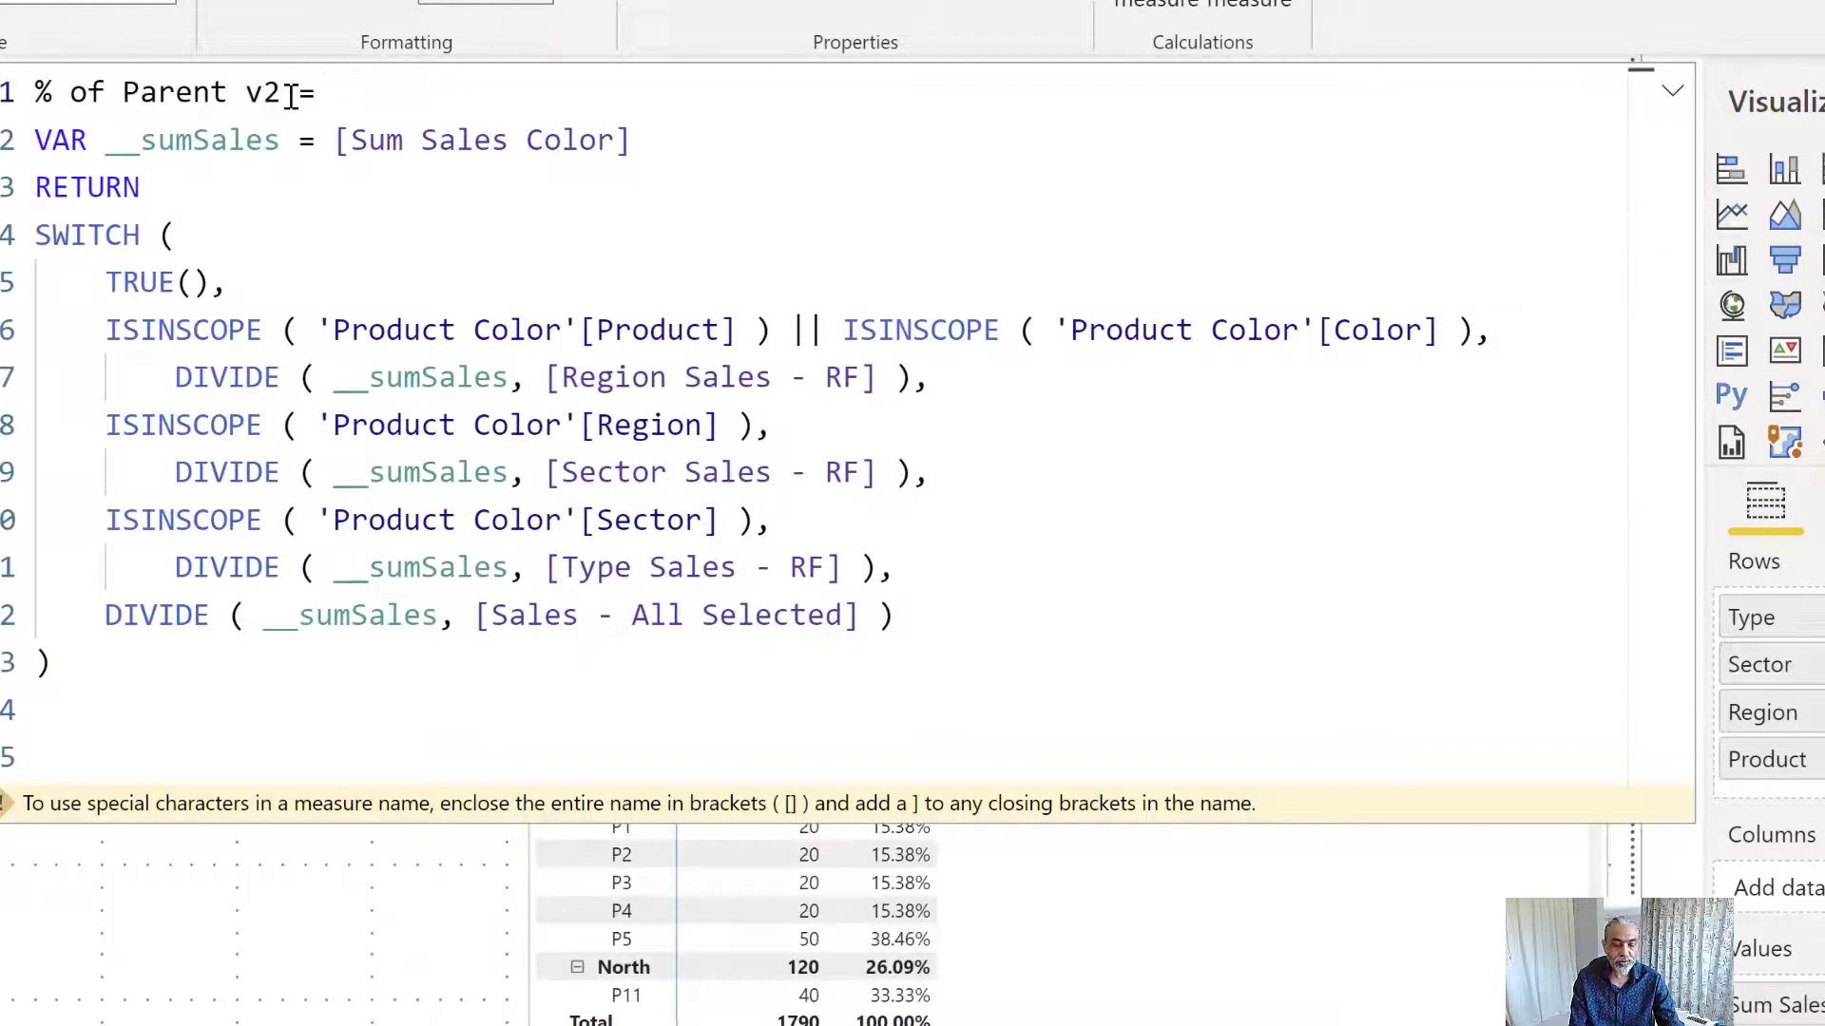
key("End")
key("shift+Return")
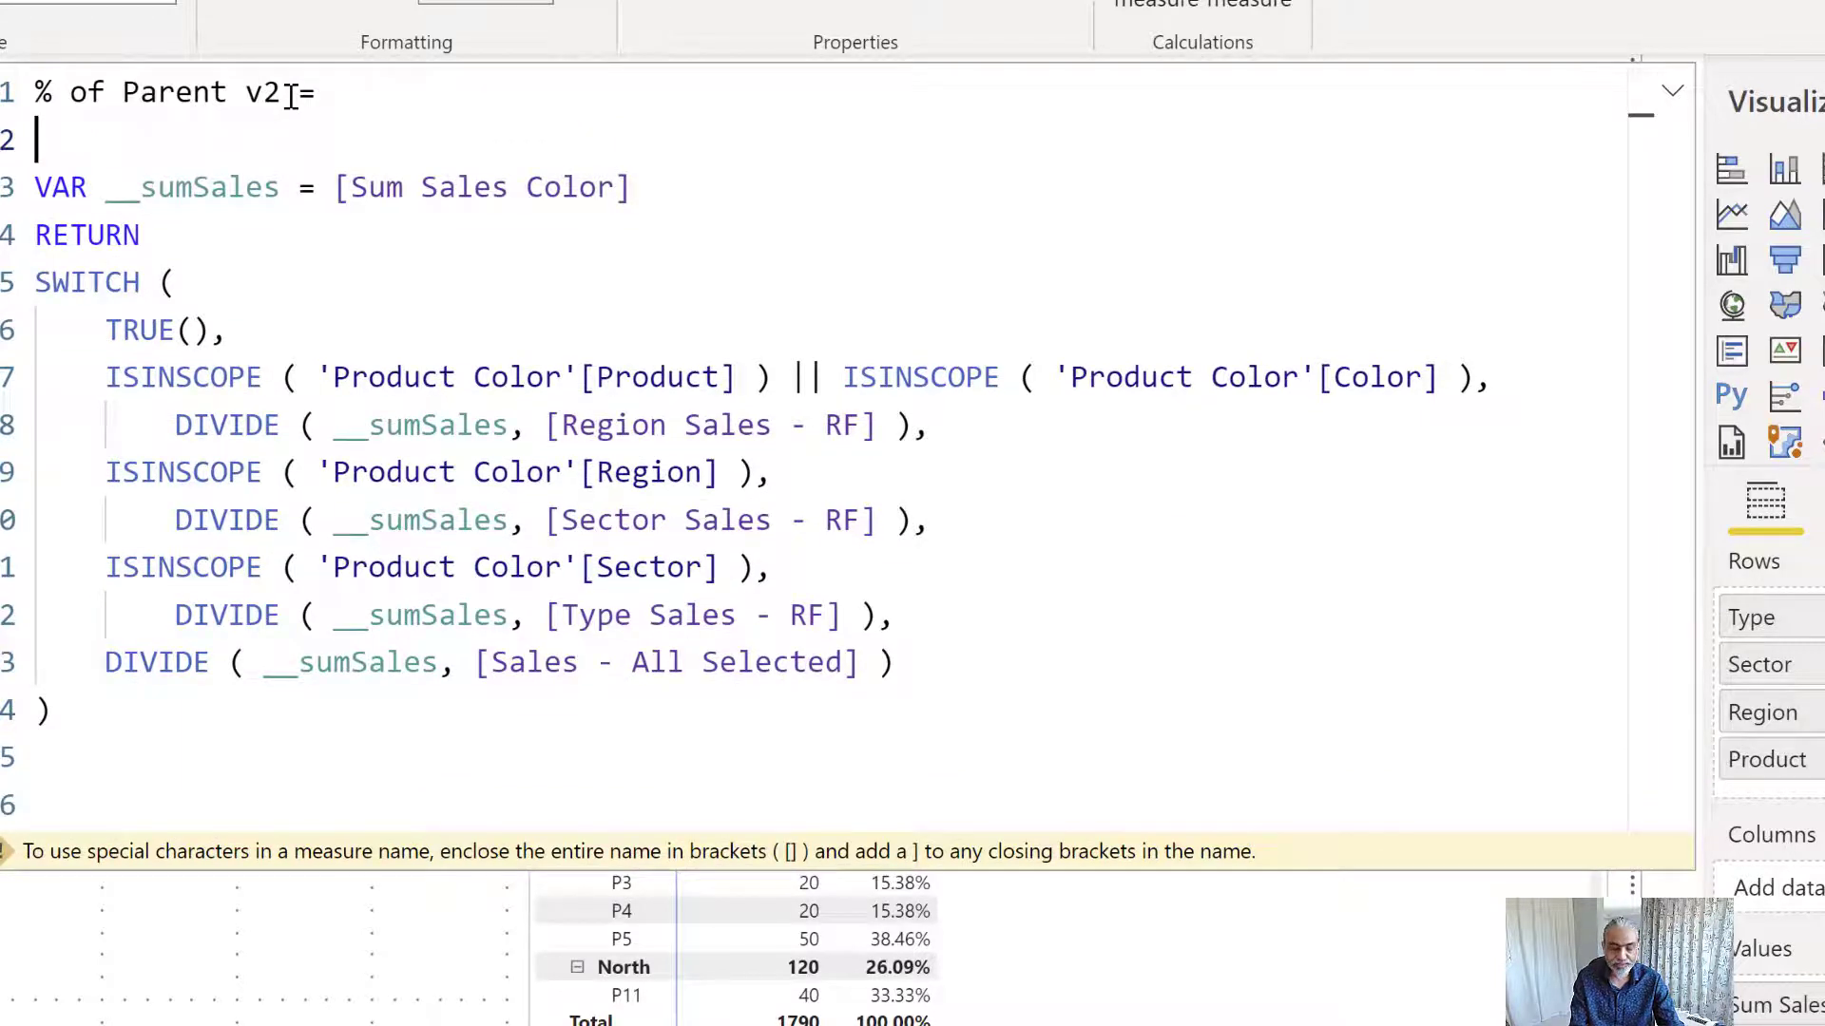
key("Down")
key("BackSpace")
- Insert a line above RETURN and begin declaring a variable named __type
key("Down")
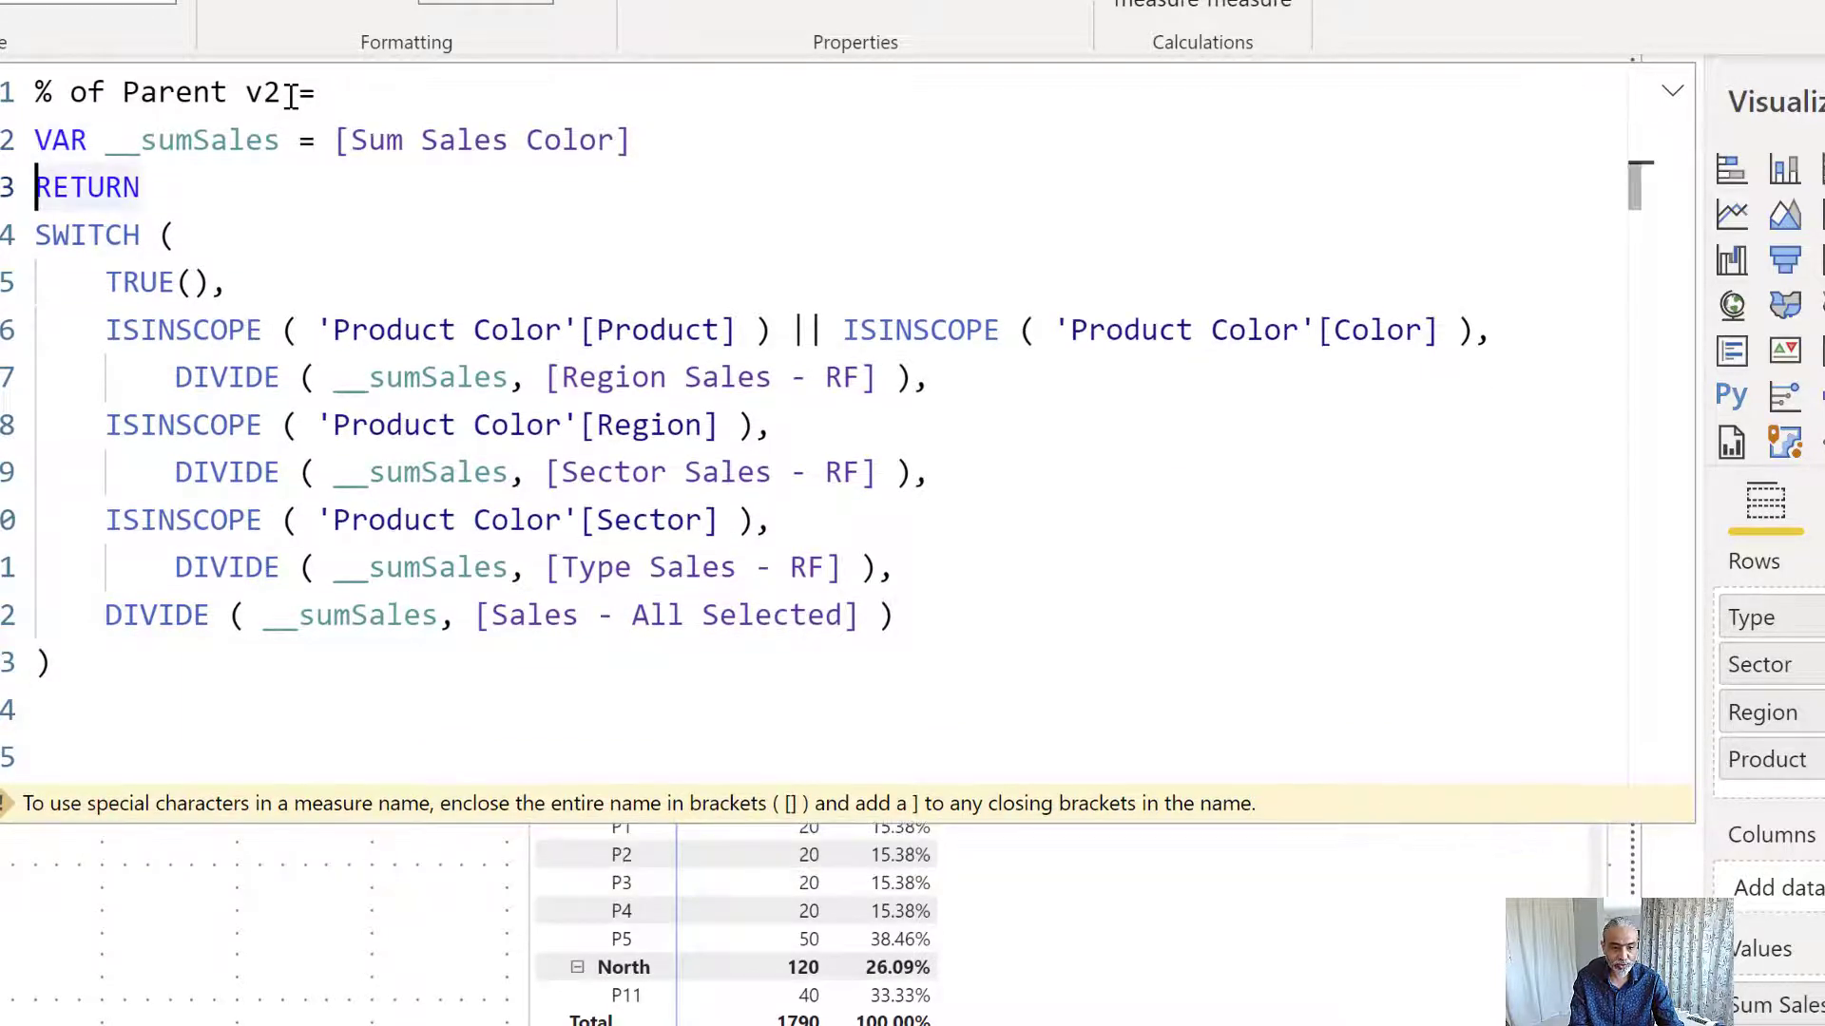
key("shift+Return")
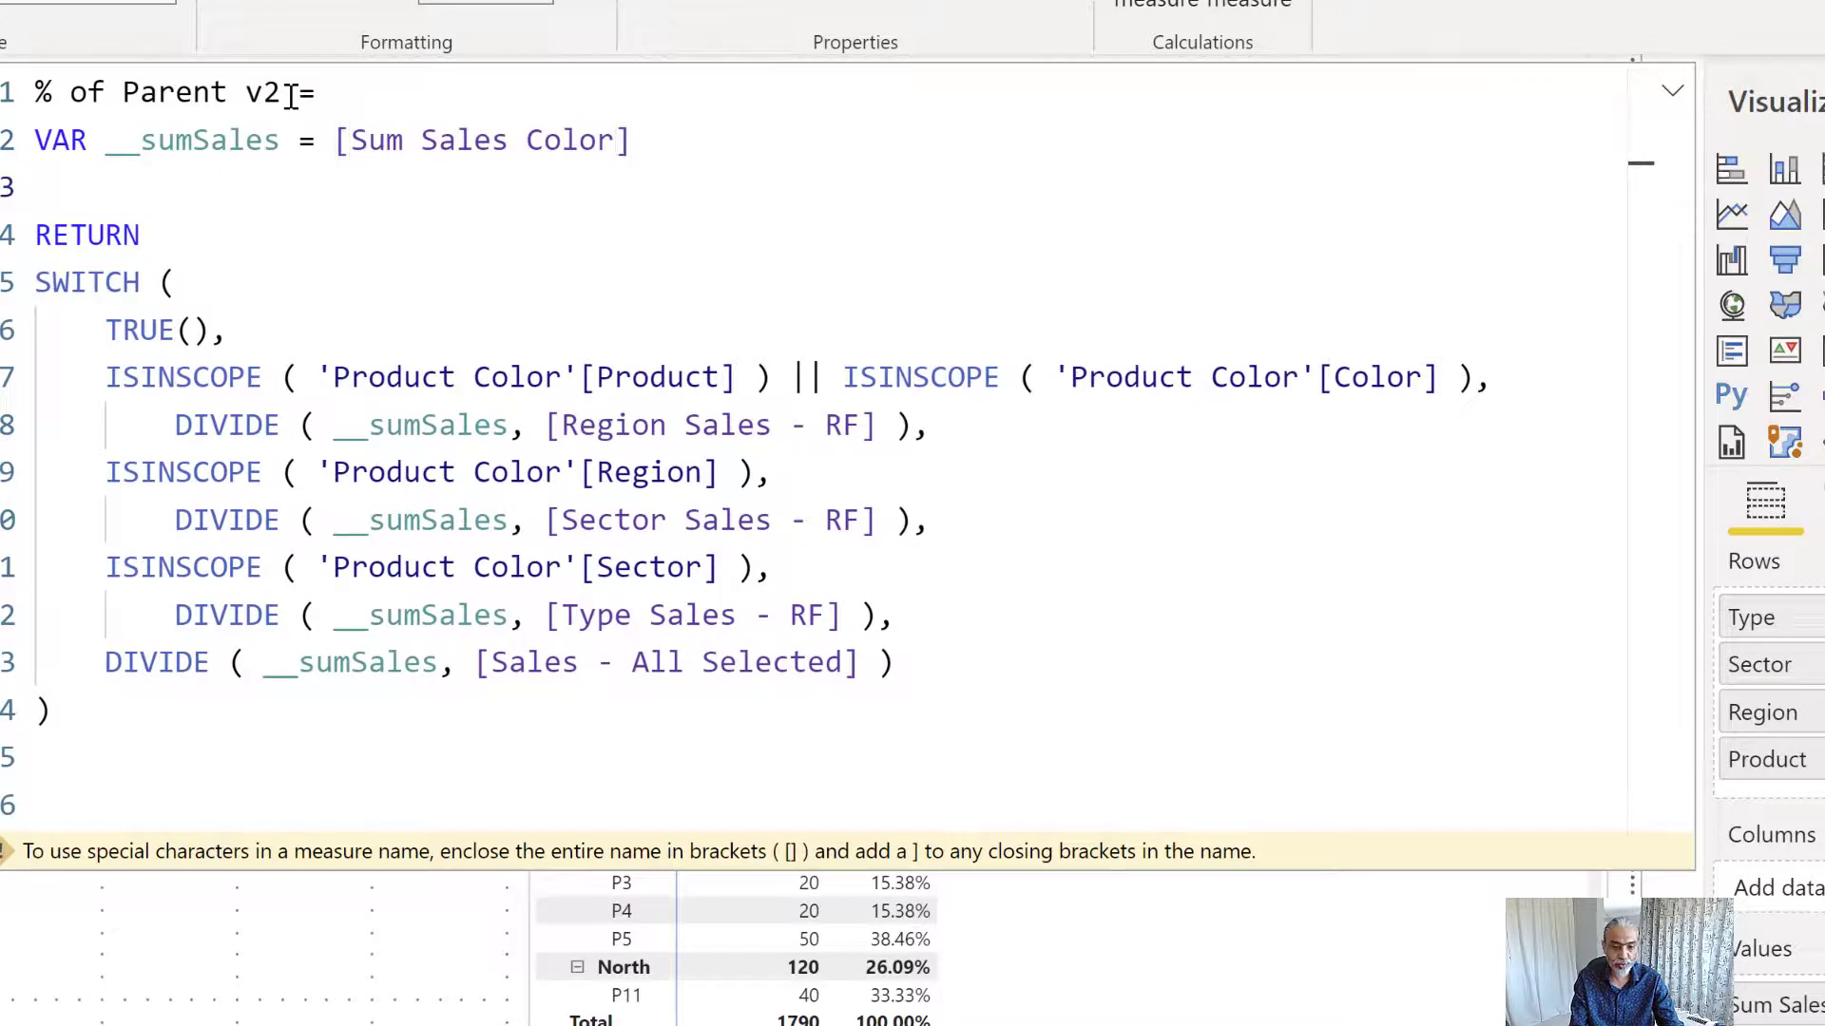
type("VAR __")
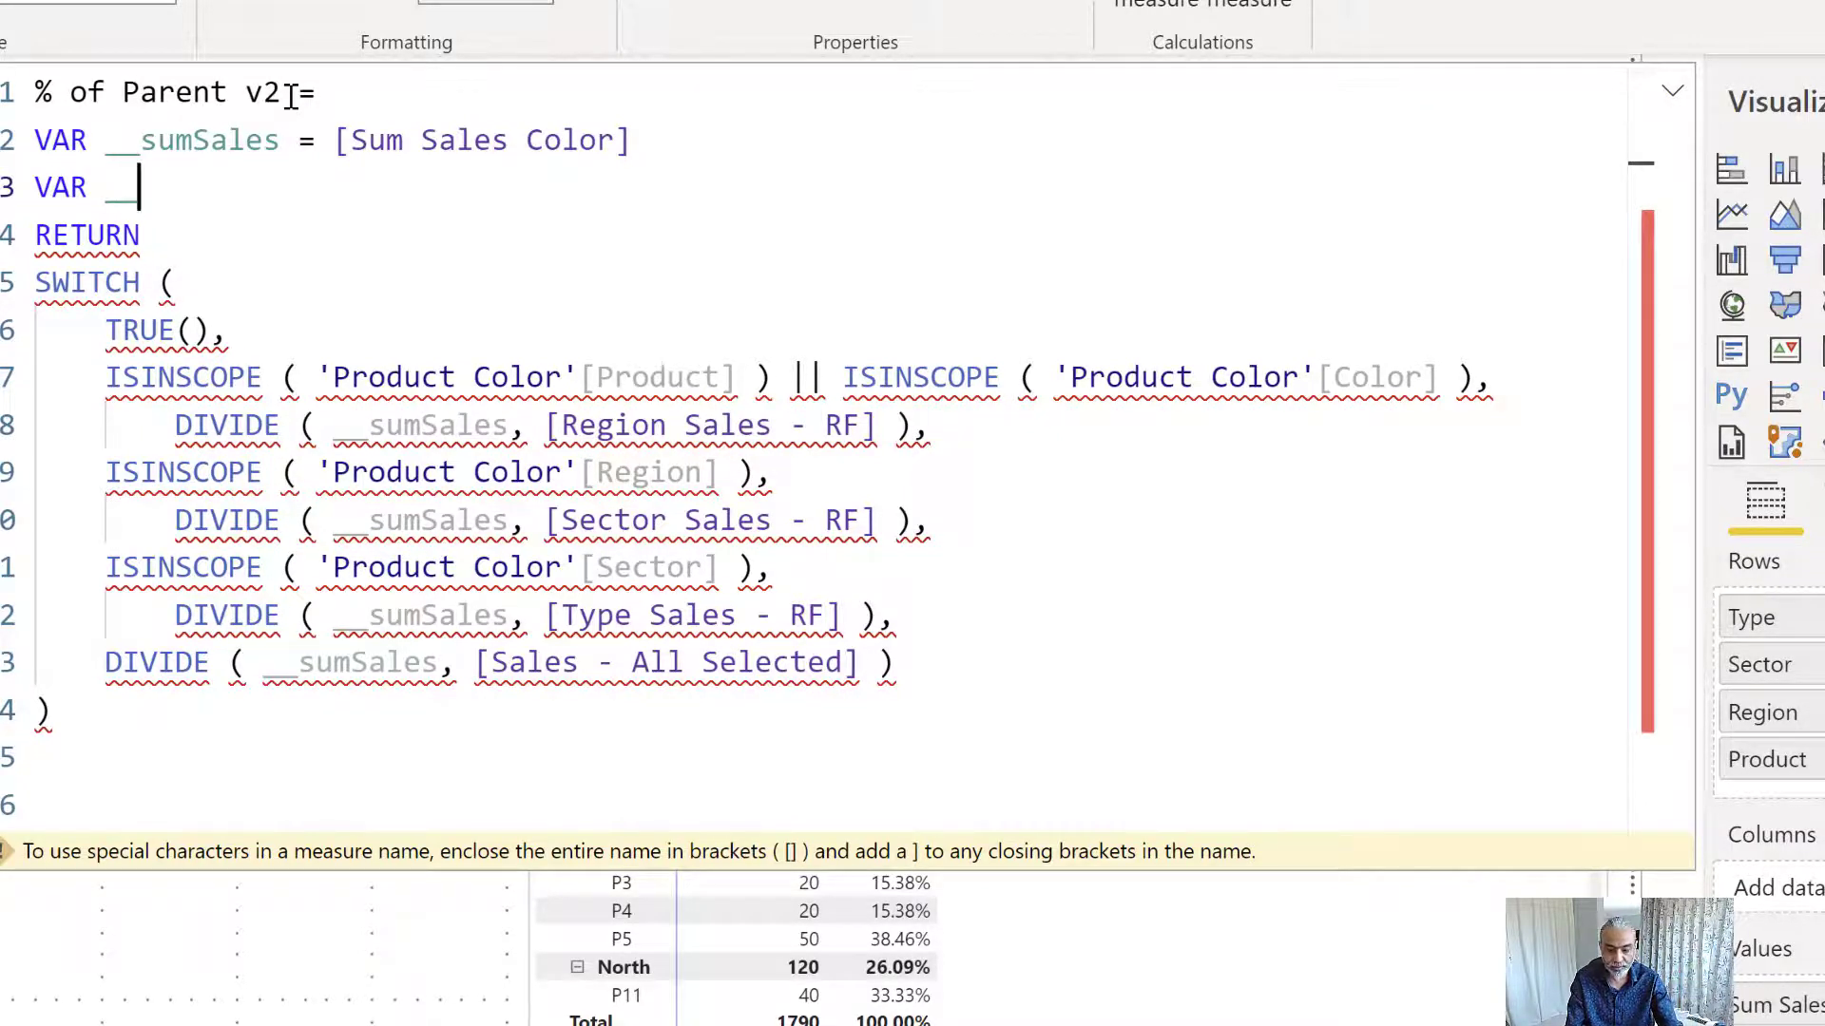
type("type ")
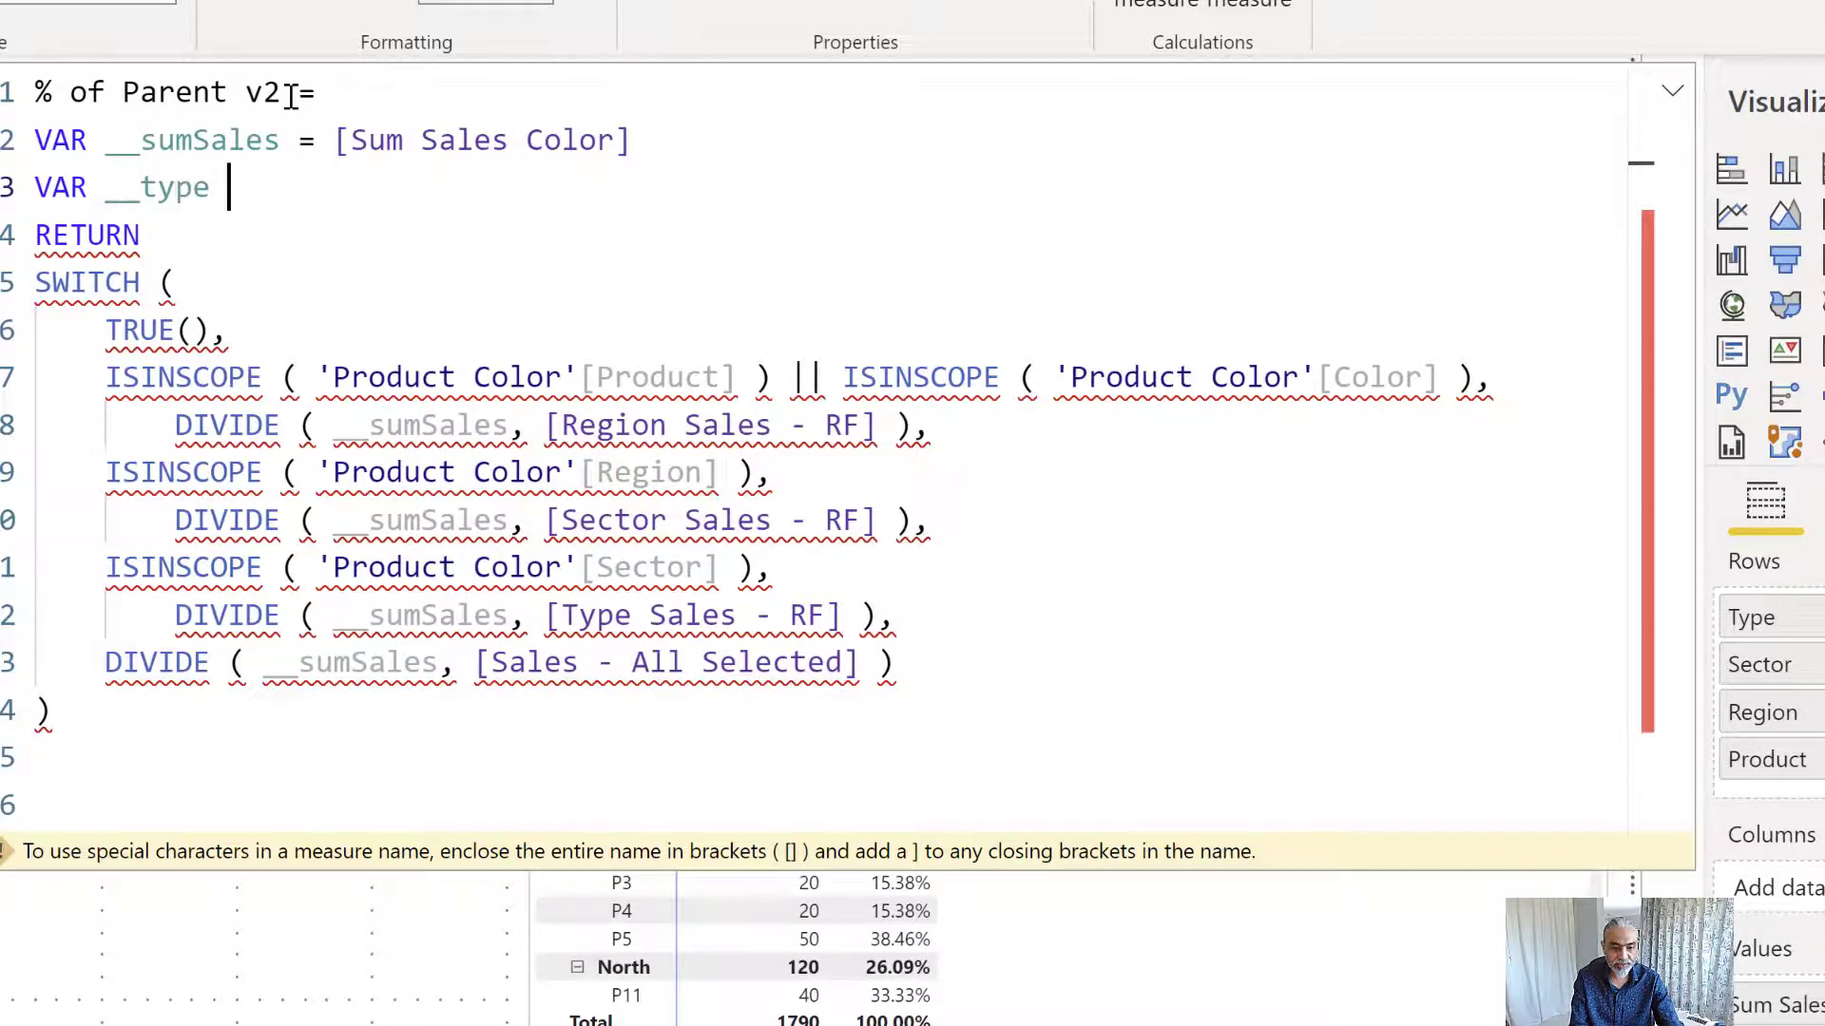
- Assign a VALUES function to the __type variable and open its parenthesis
type("= VLUES")
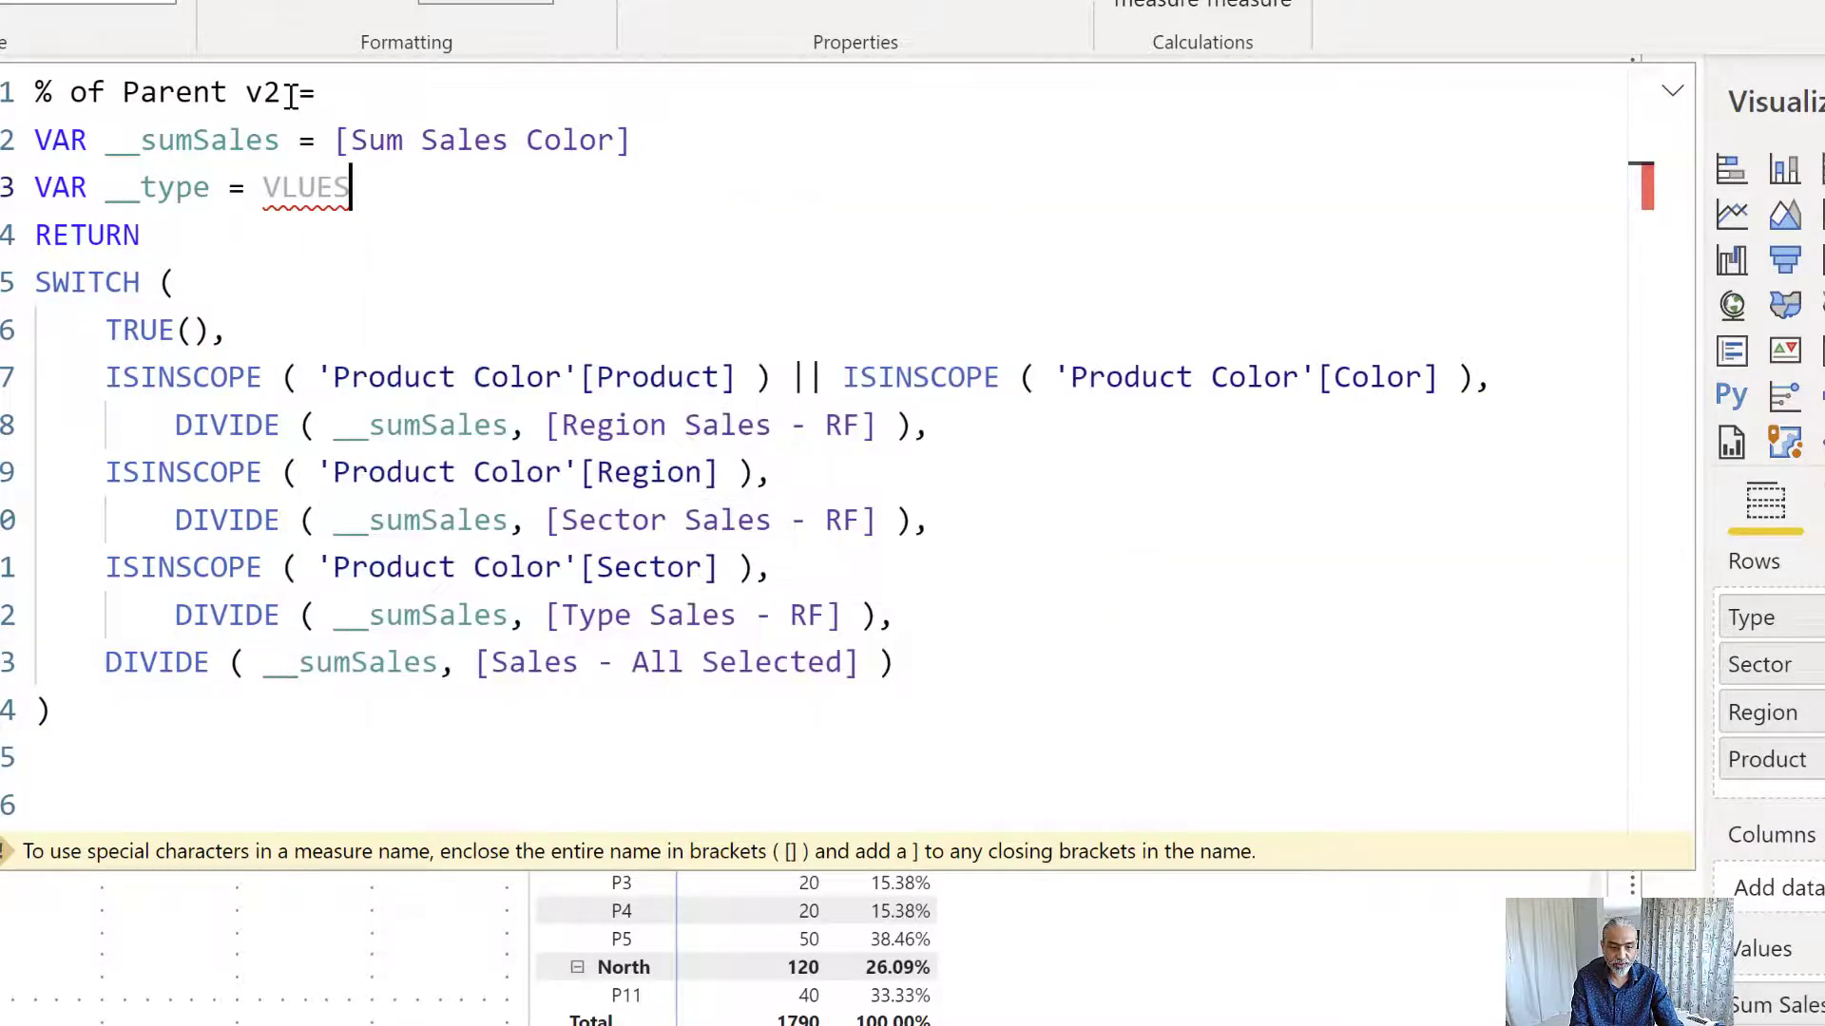
key("BackSpace")
key("BackSpace")
key("BackSpace")
key("BackSpace")
key("BackSpace")
type("VALESU ( _")
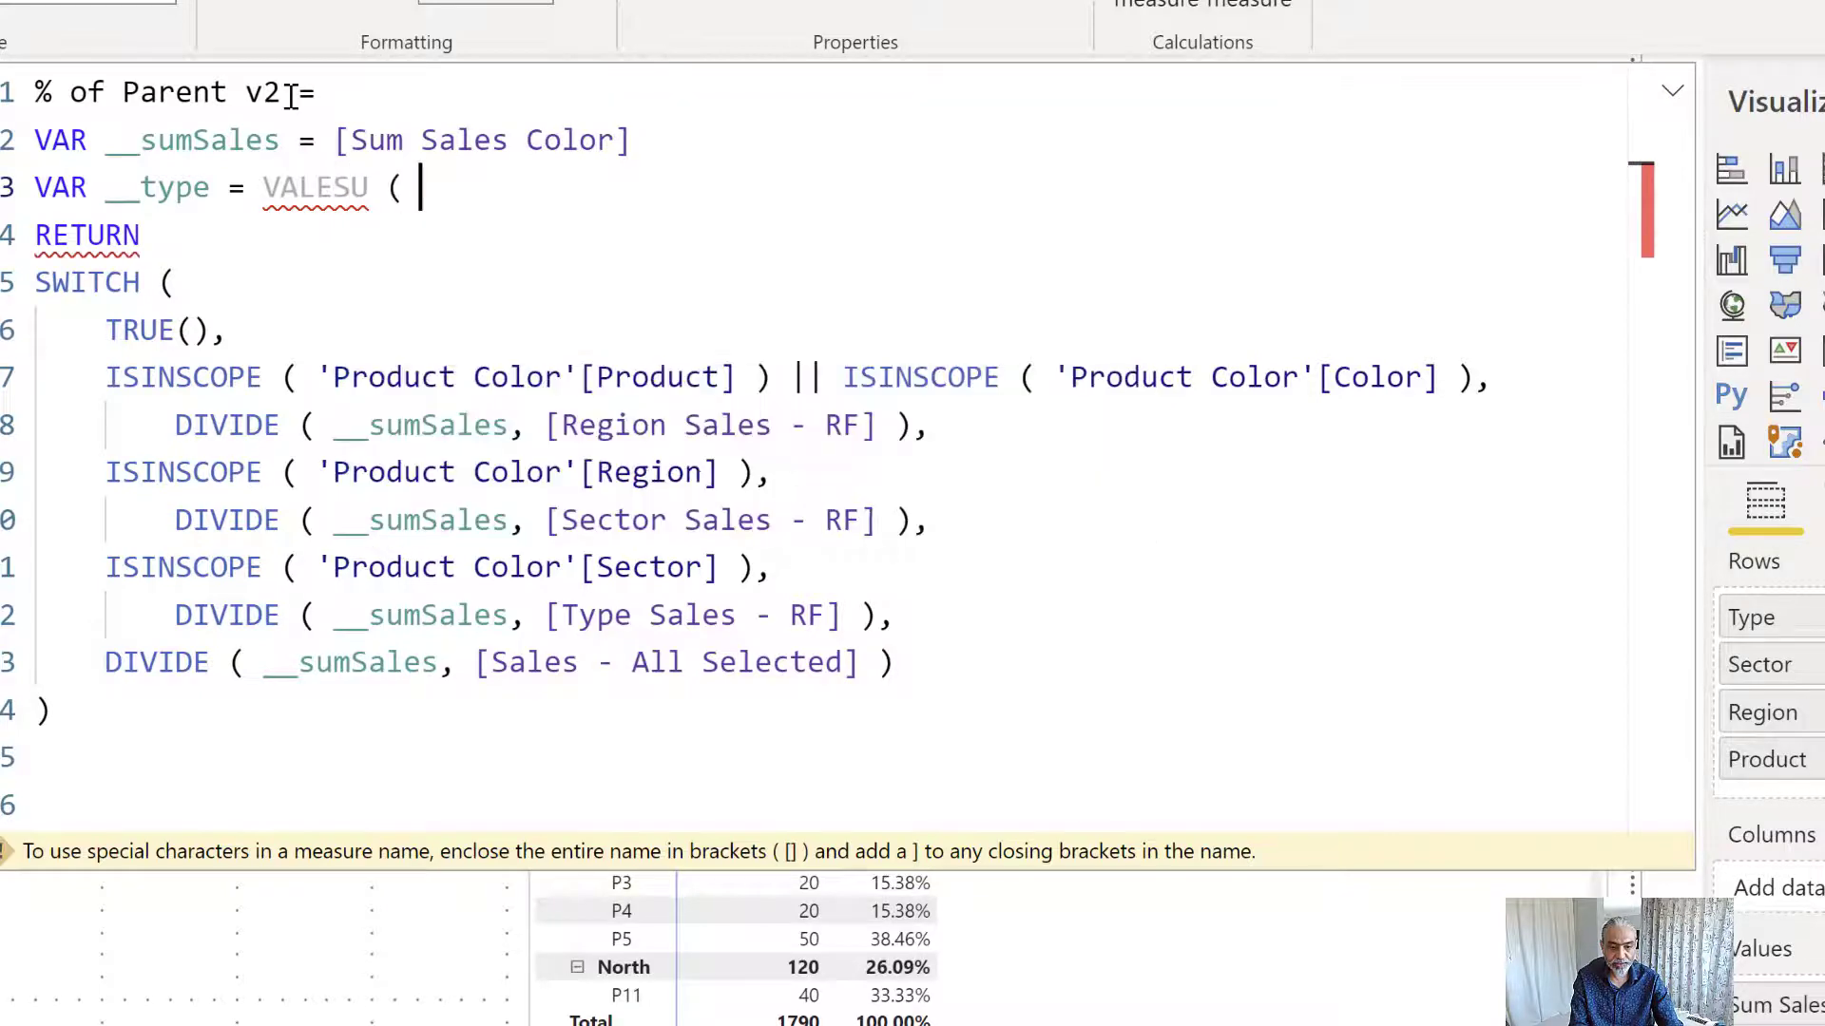
key("BackSpace")
key("BackSpace")
key("BackSpace")
key("BackSpace")
key("BackSpace")
key("BackSpace")
key("BackSpace")
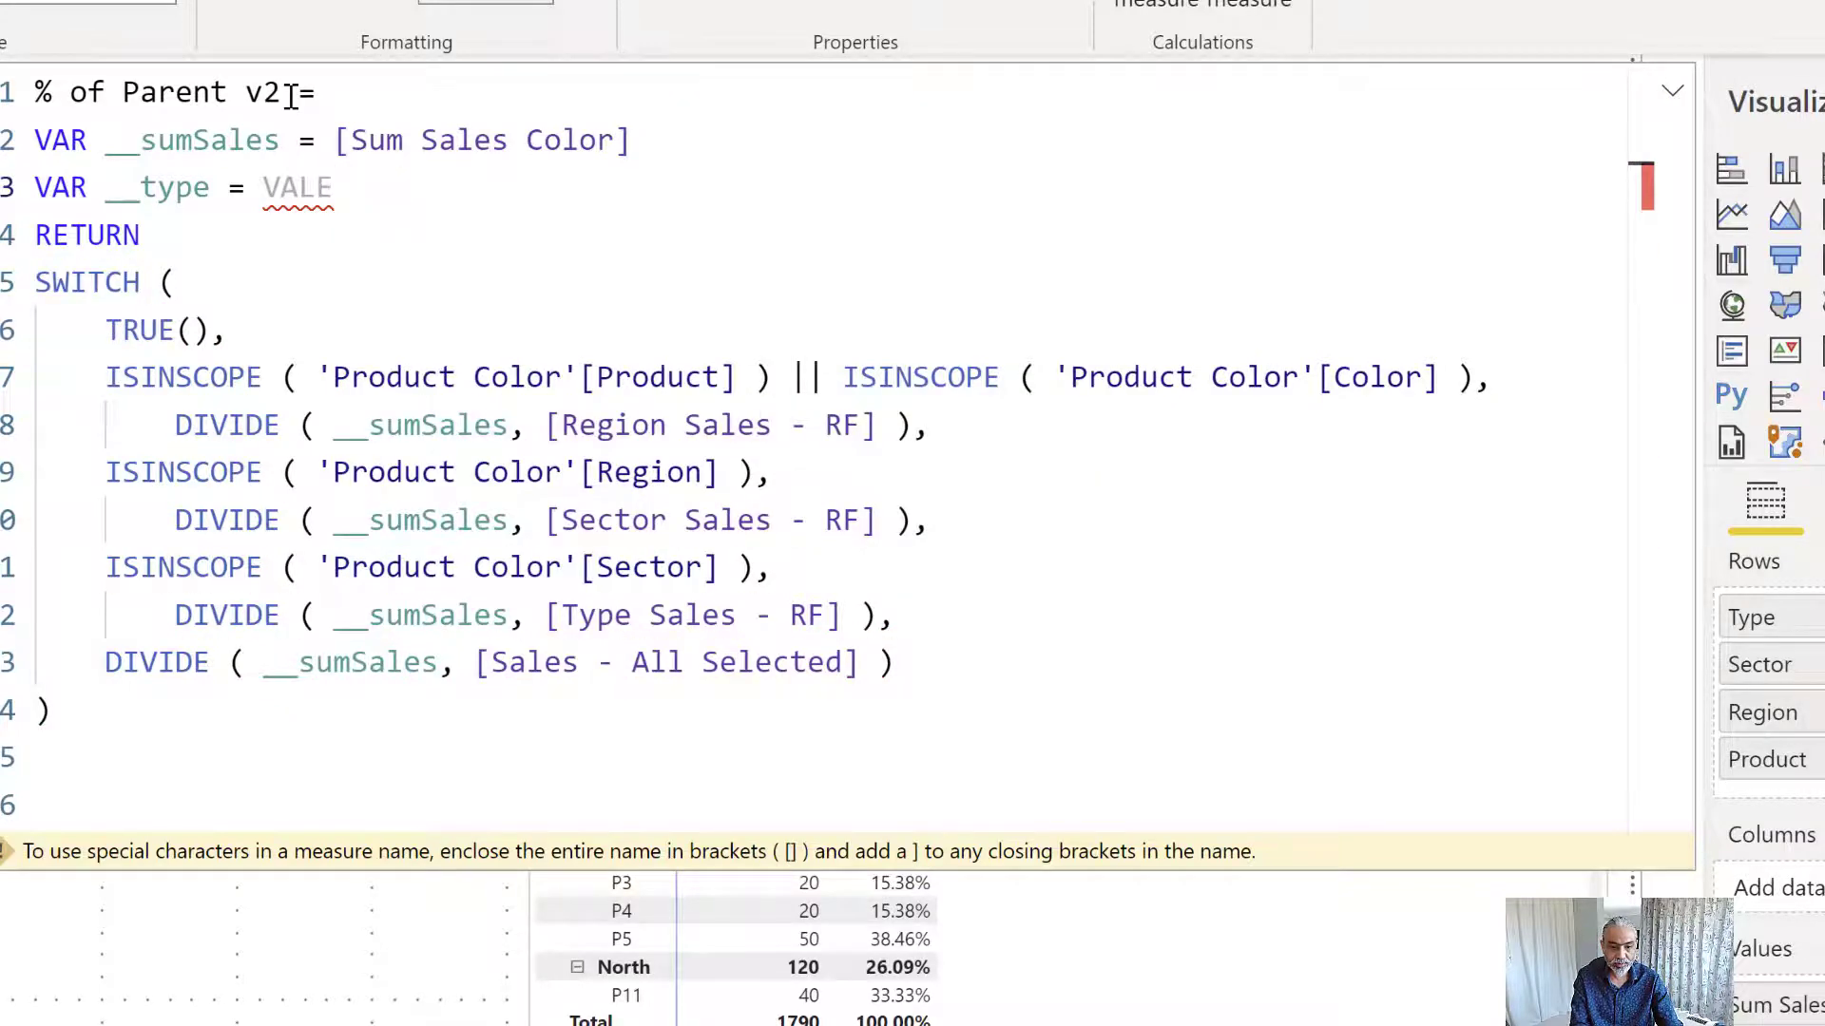
type("UES (")
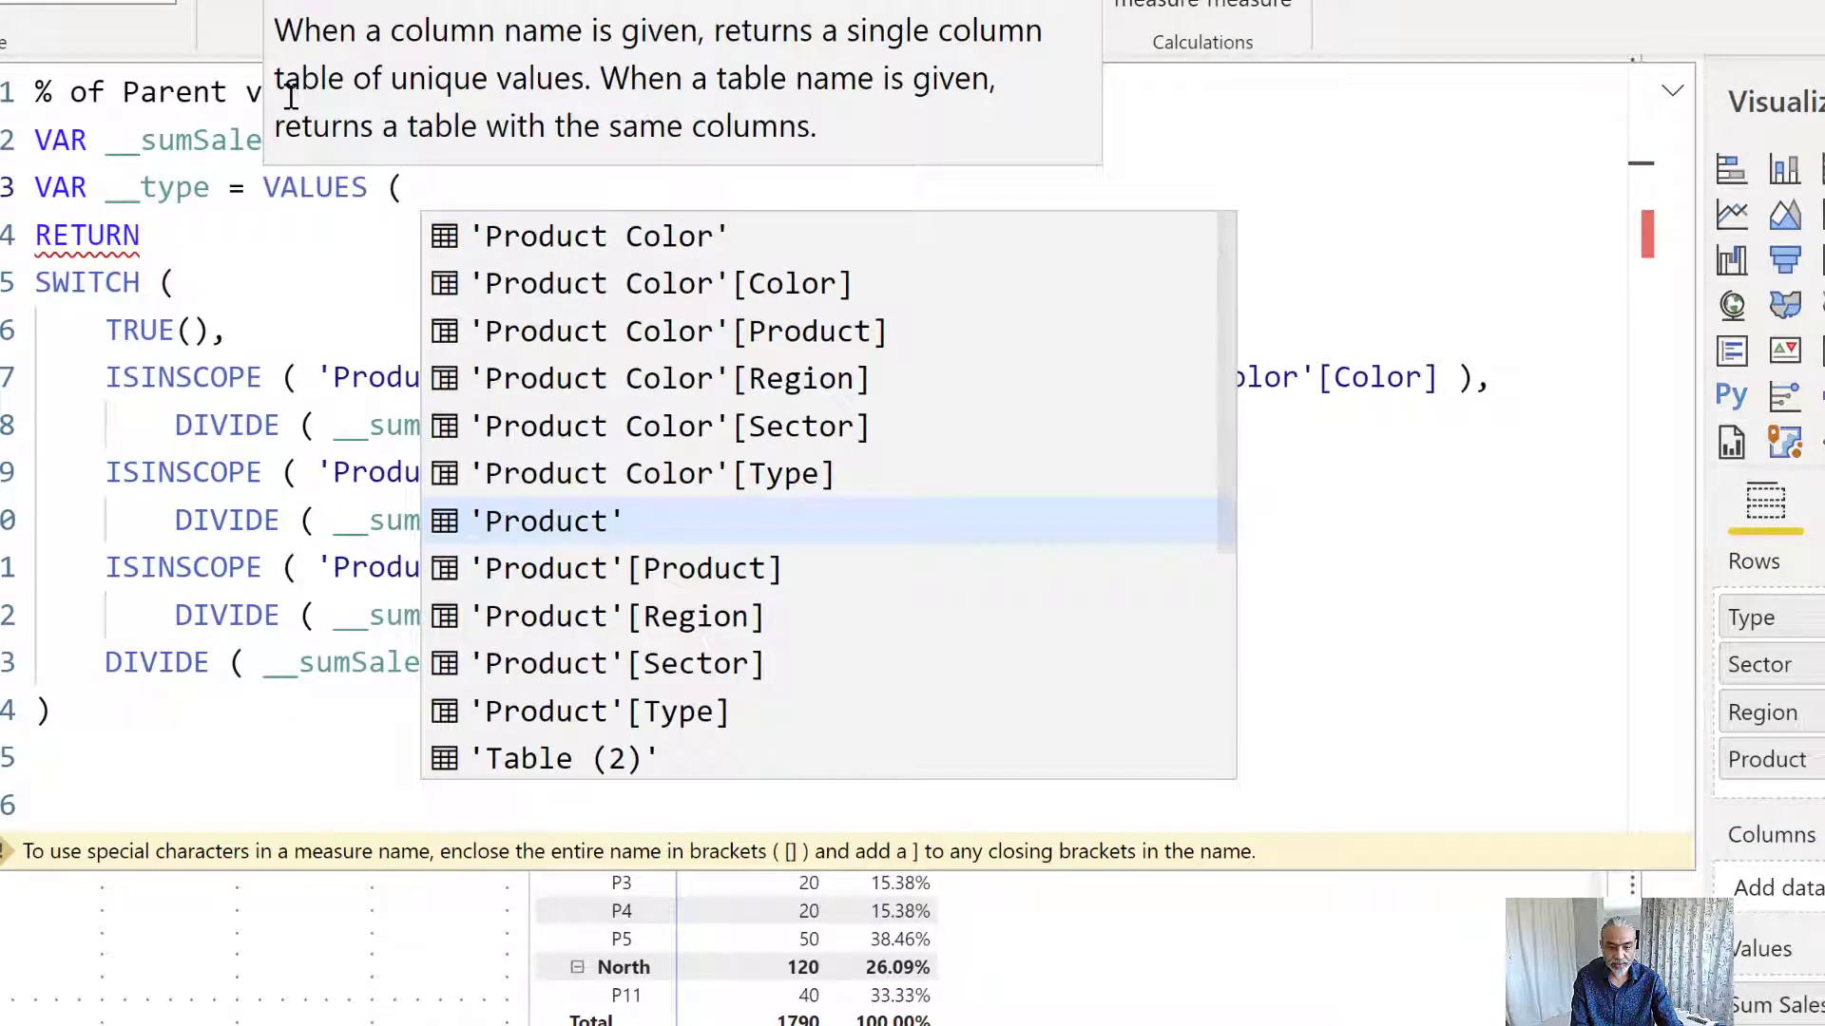
- Complete the __type variable's VALUES with 'Product Color'[Type], close the parenthesis and add an empty line below
type(" Product ")
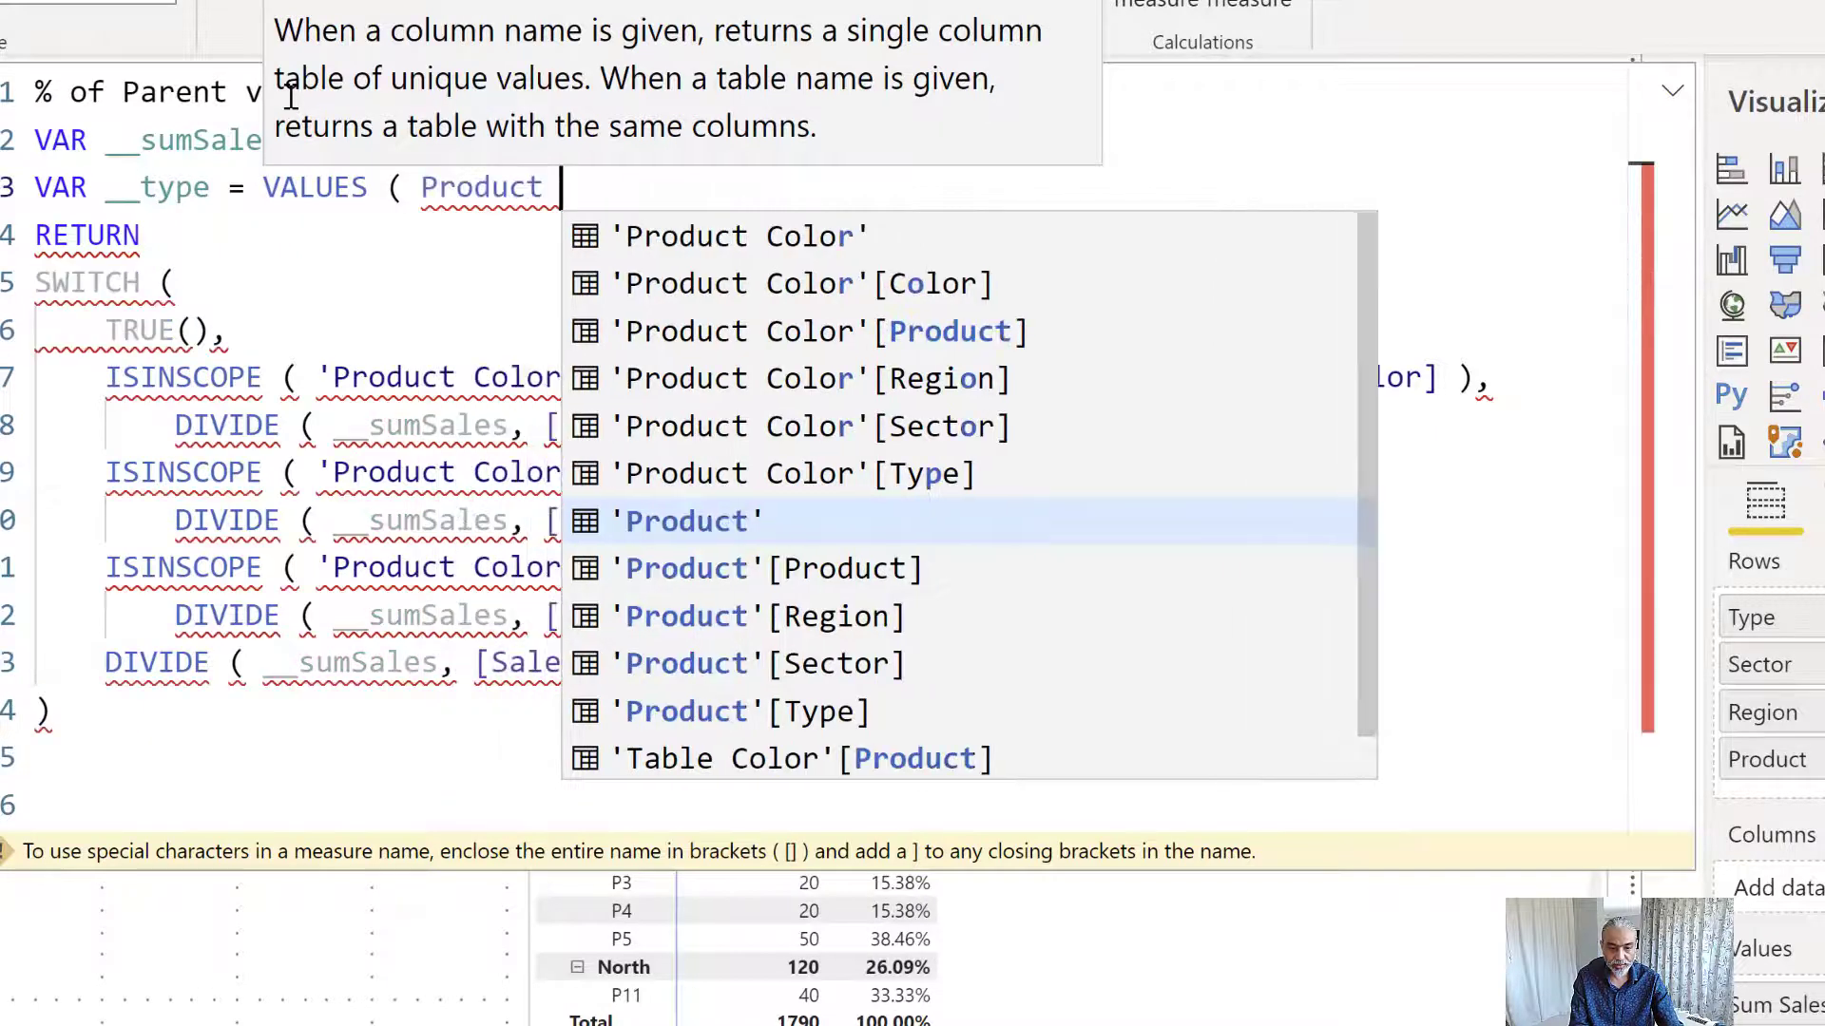
type("Color[Ty")
key("BackSpace")
key("BackSpace")
key("BackSpace")
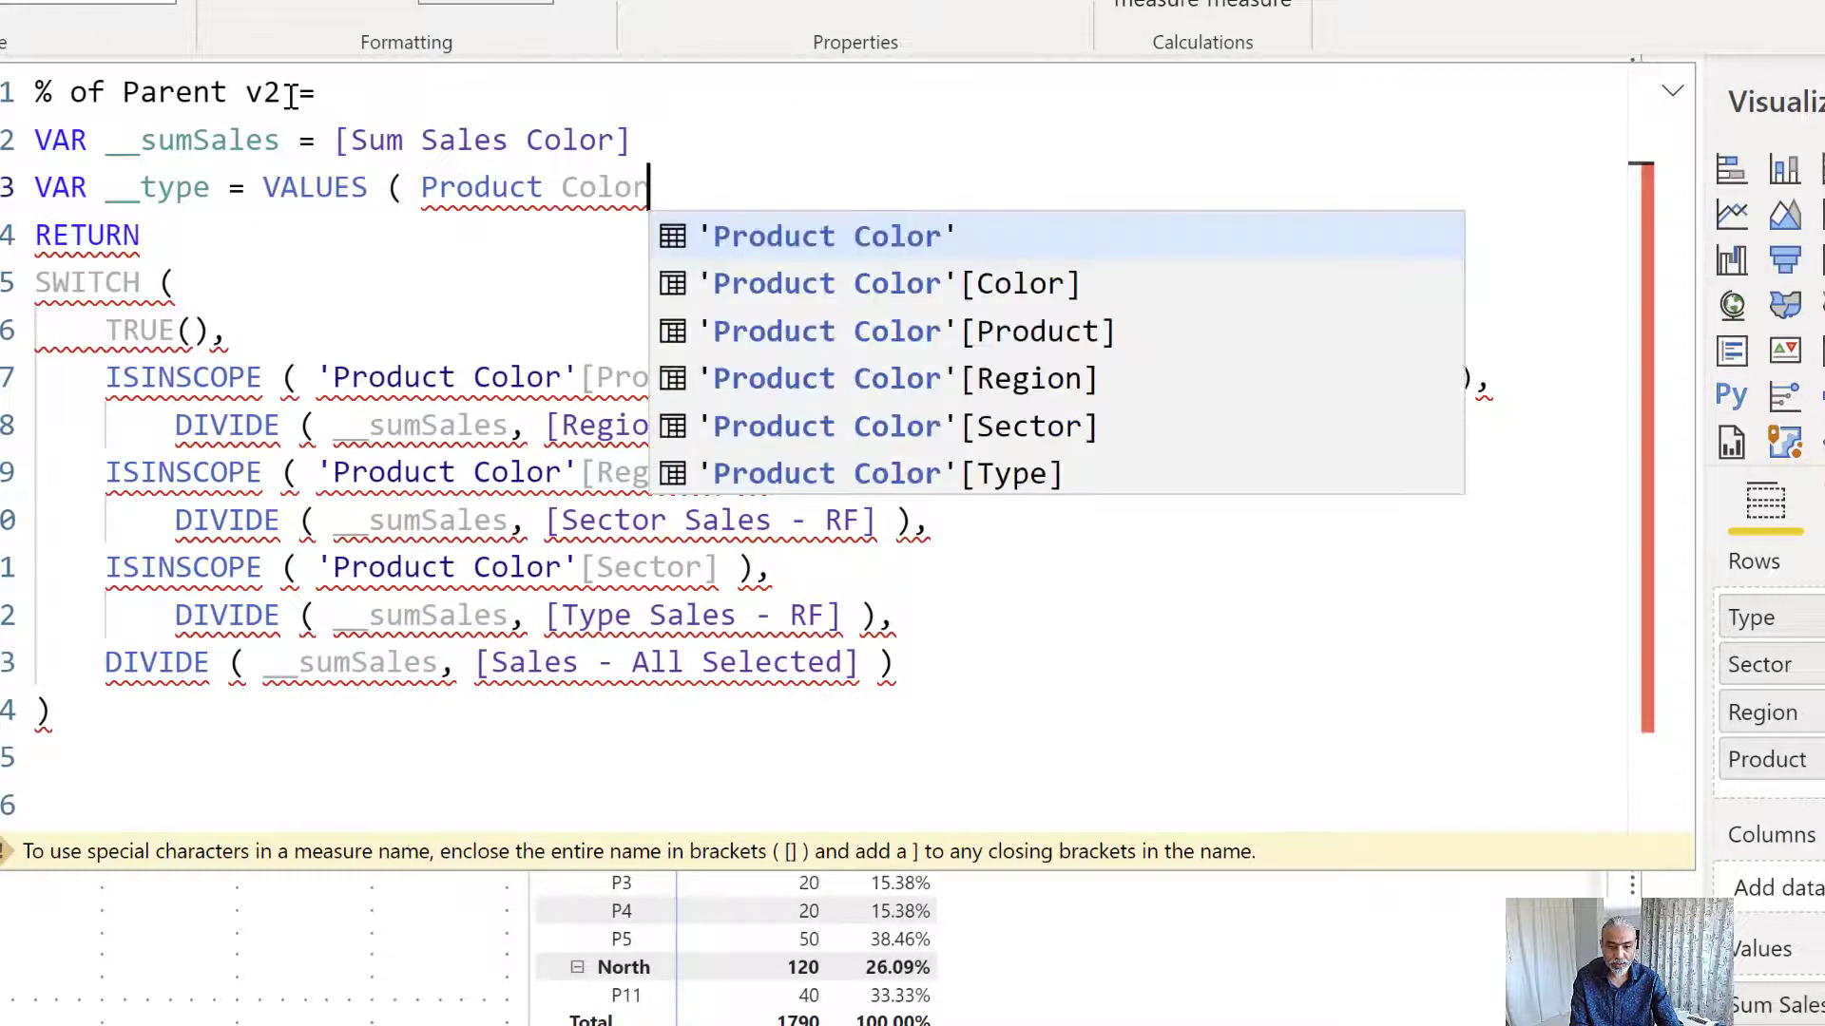
type("'")
key("ctrl+Left")
key("ctrl+Left")
type("'")
key("ctrl+Right")
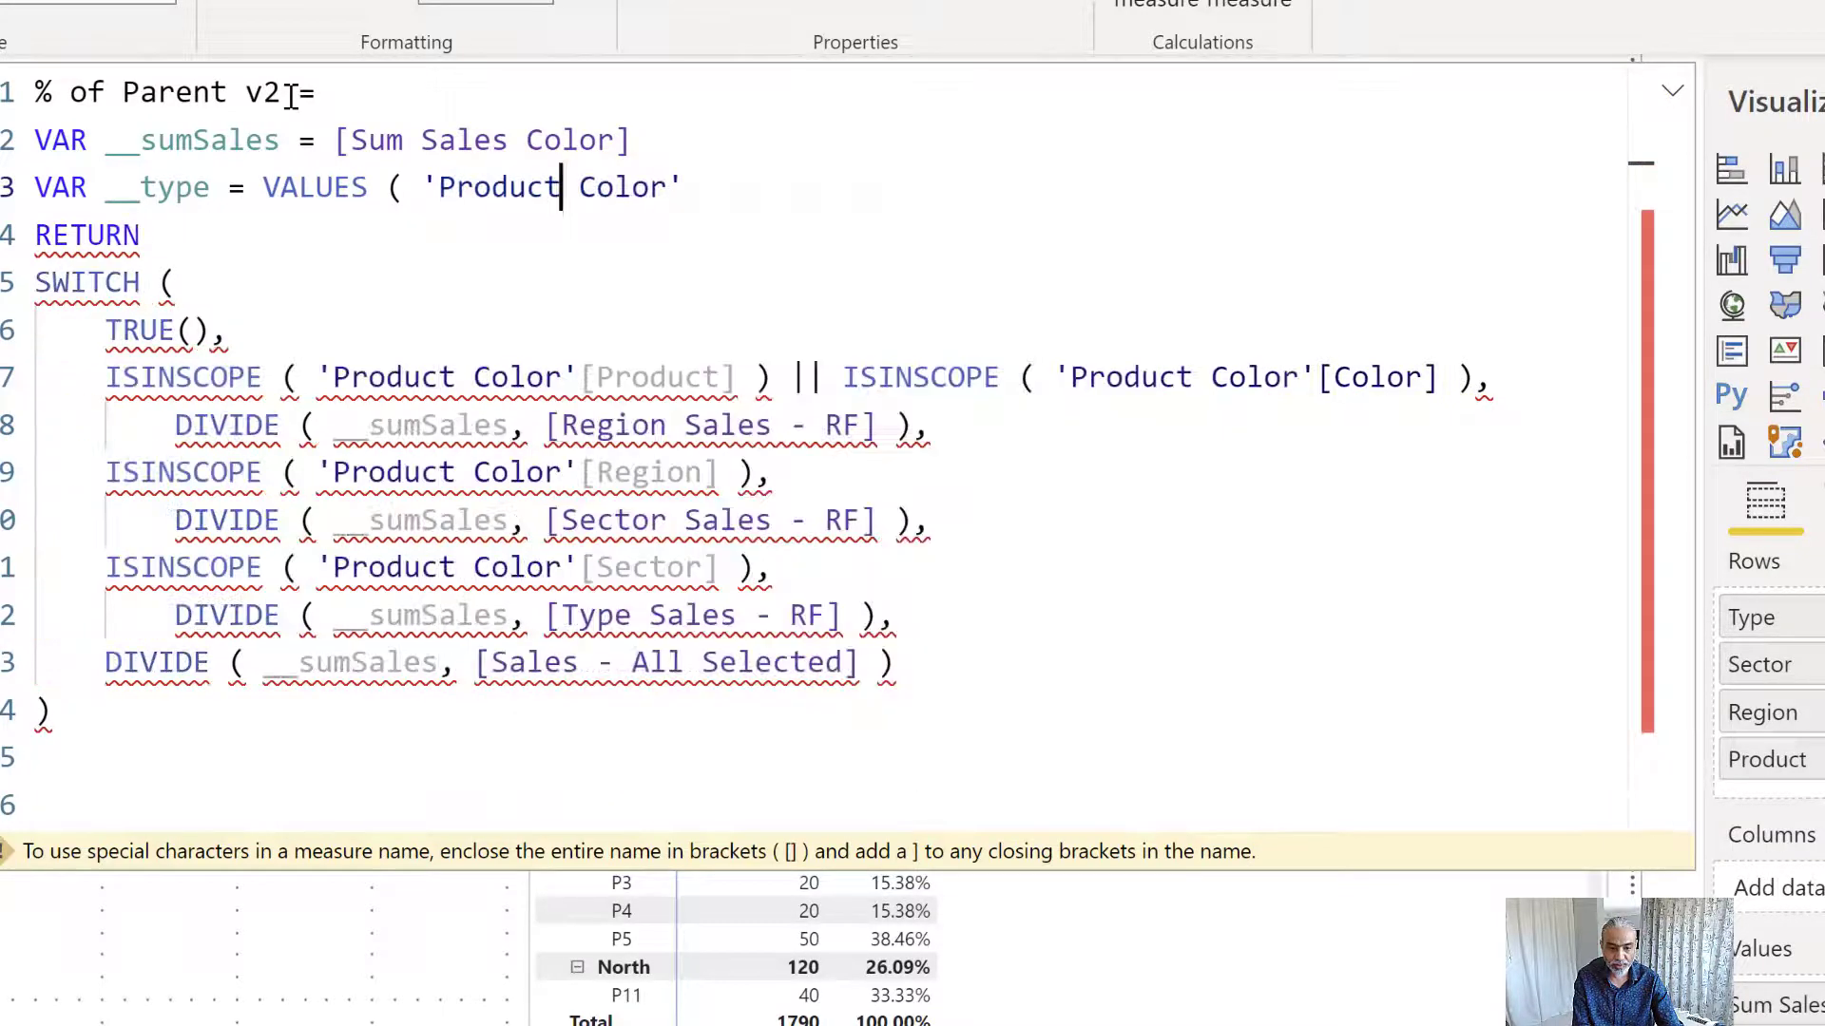
key("ctrl+Right")
key("ctrl+Right")
type("[Ty")
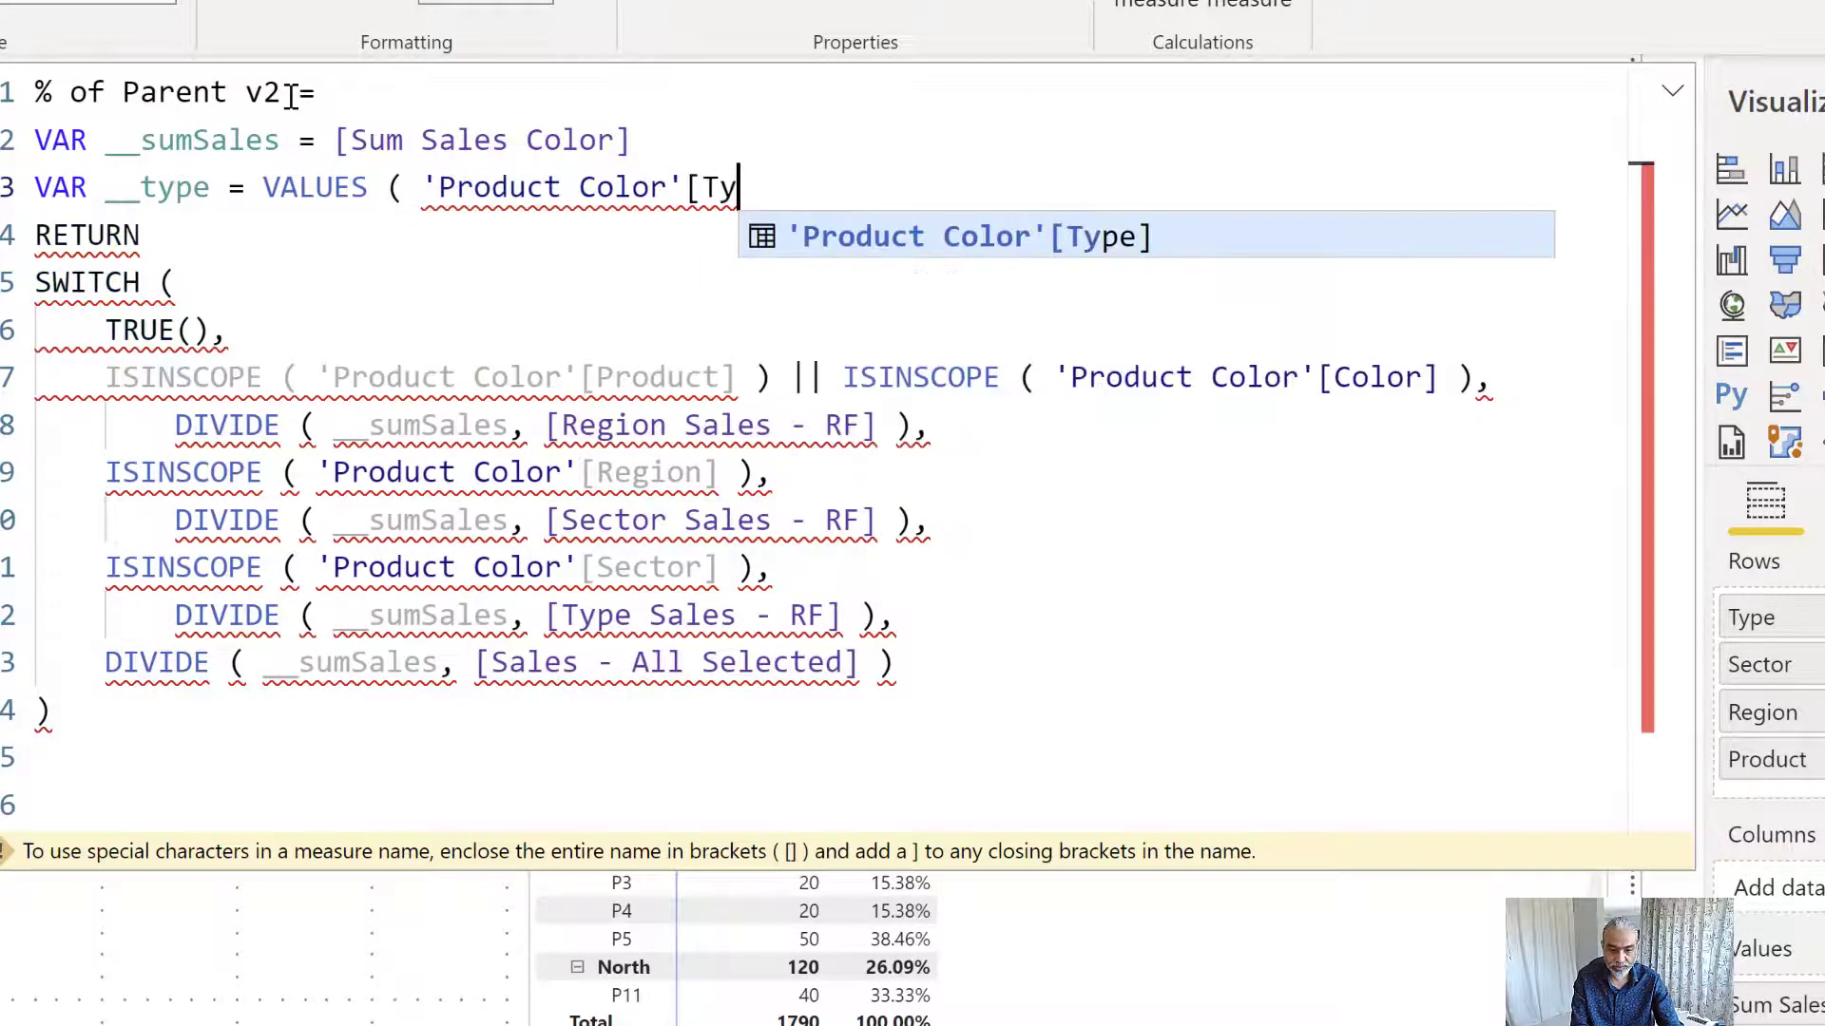
key("Tab")
type(")")
key("Return")
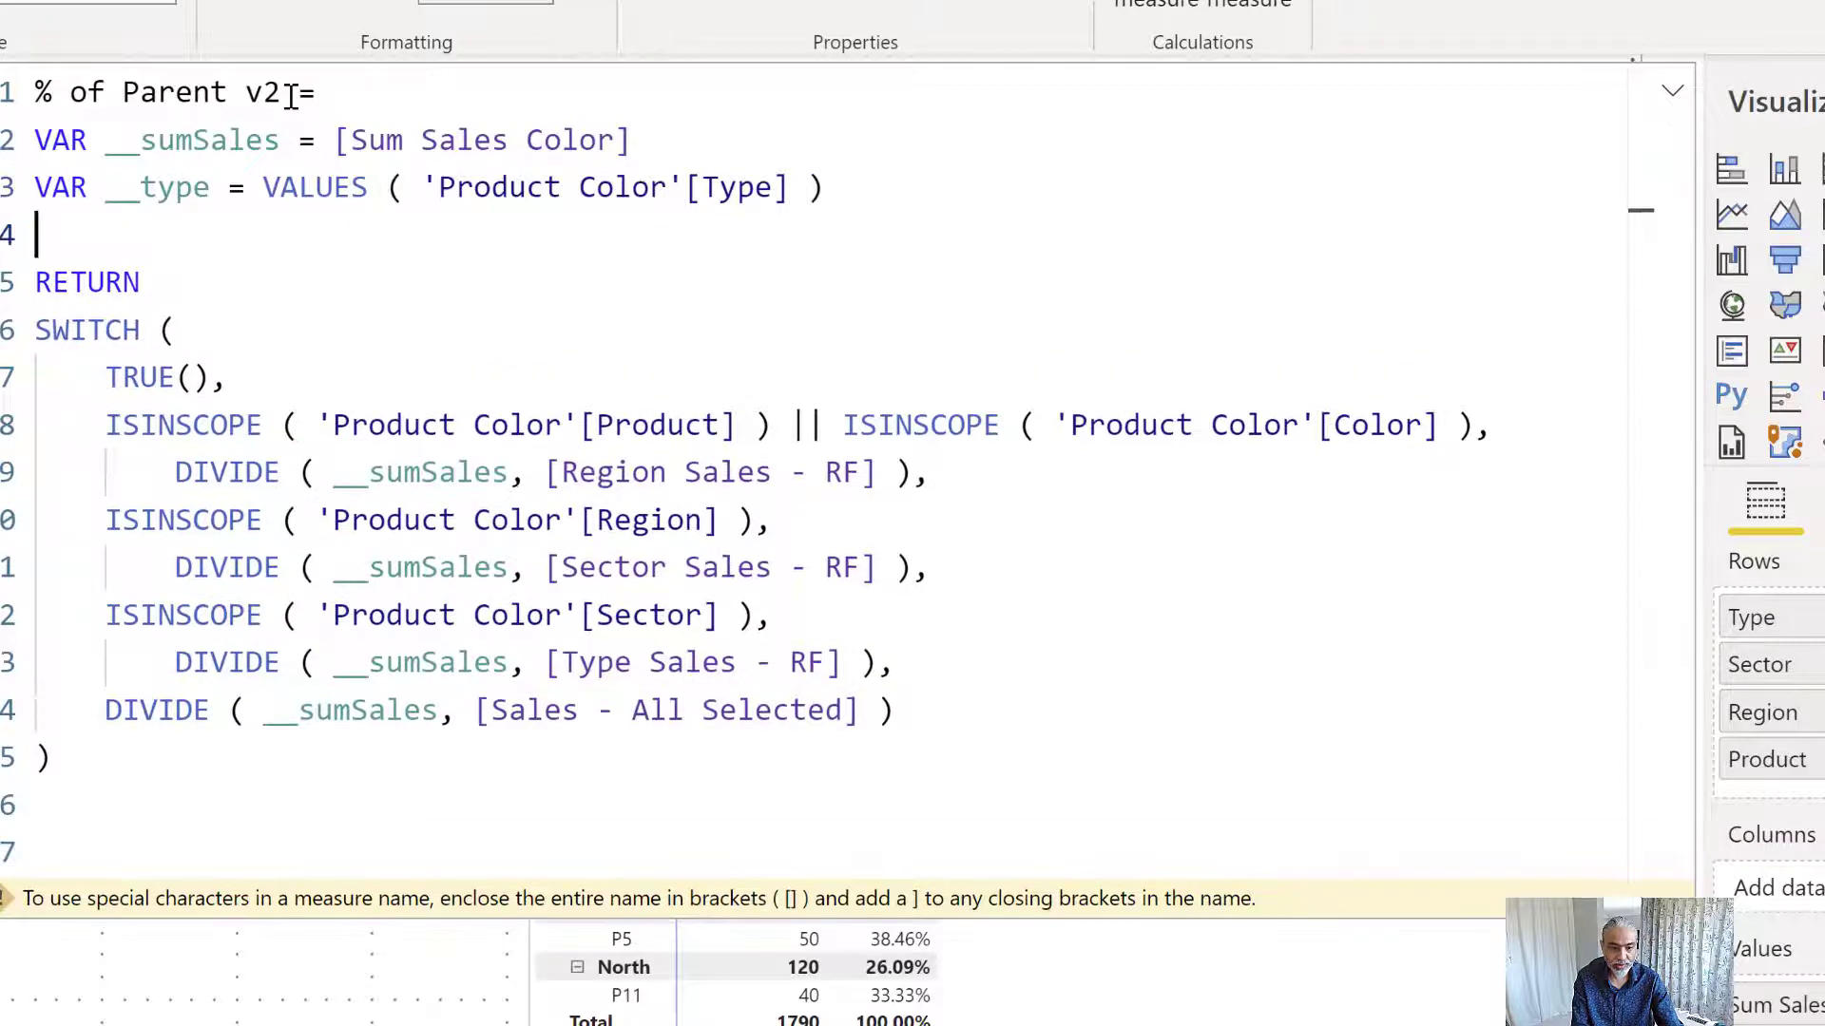
- Duplicate the __type variable declaration twice on the lines directly below it
key("shift+Up")
key("ctrl+c")
key("Down")
key("Down")
key("Up")
key("ctrl+v")
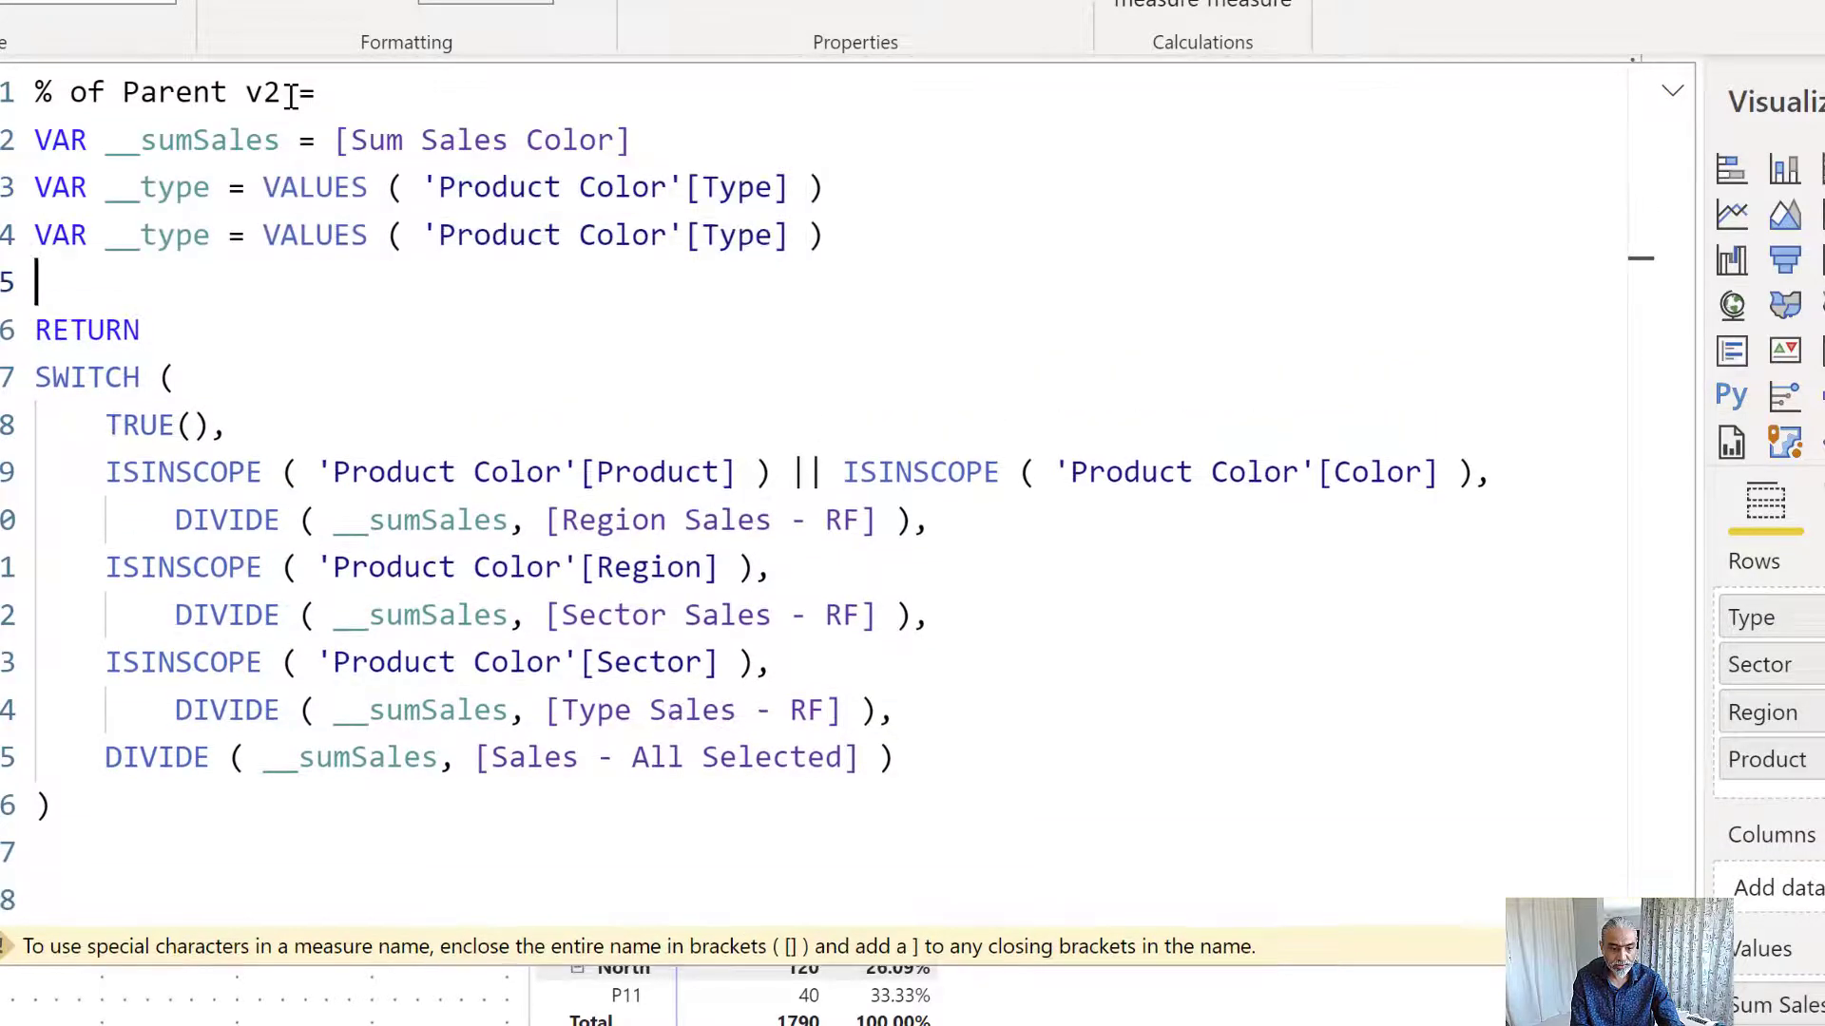
key("ctrl+v")
- Rename the variable in the first duplicated declaration to __sector
key("Up")
key("Up")
key("ctrl+Right")
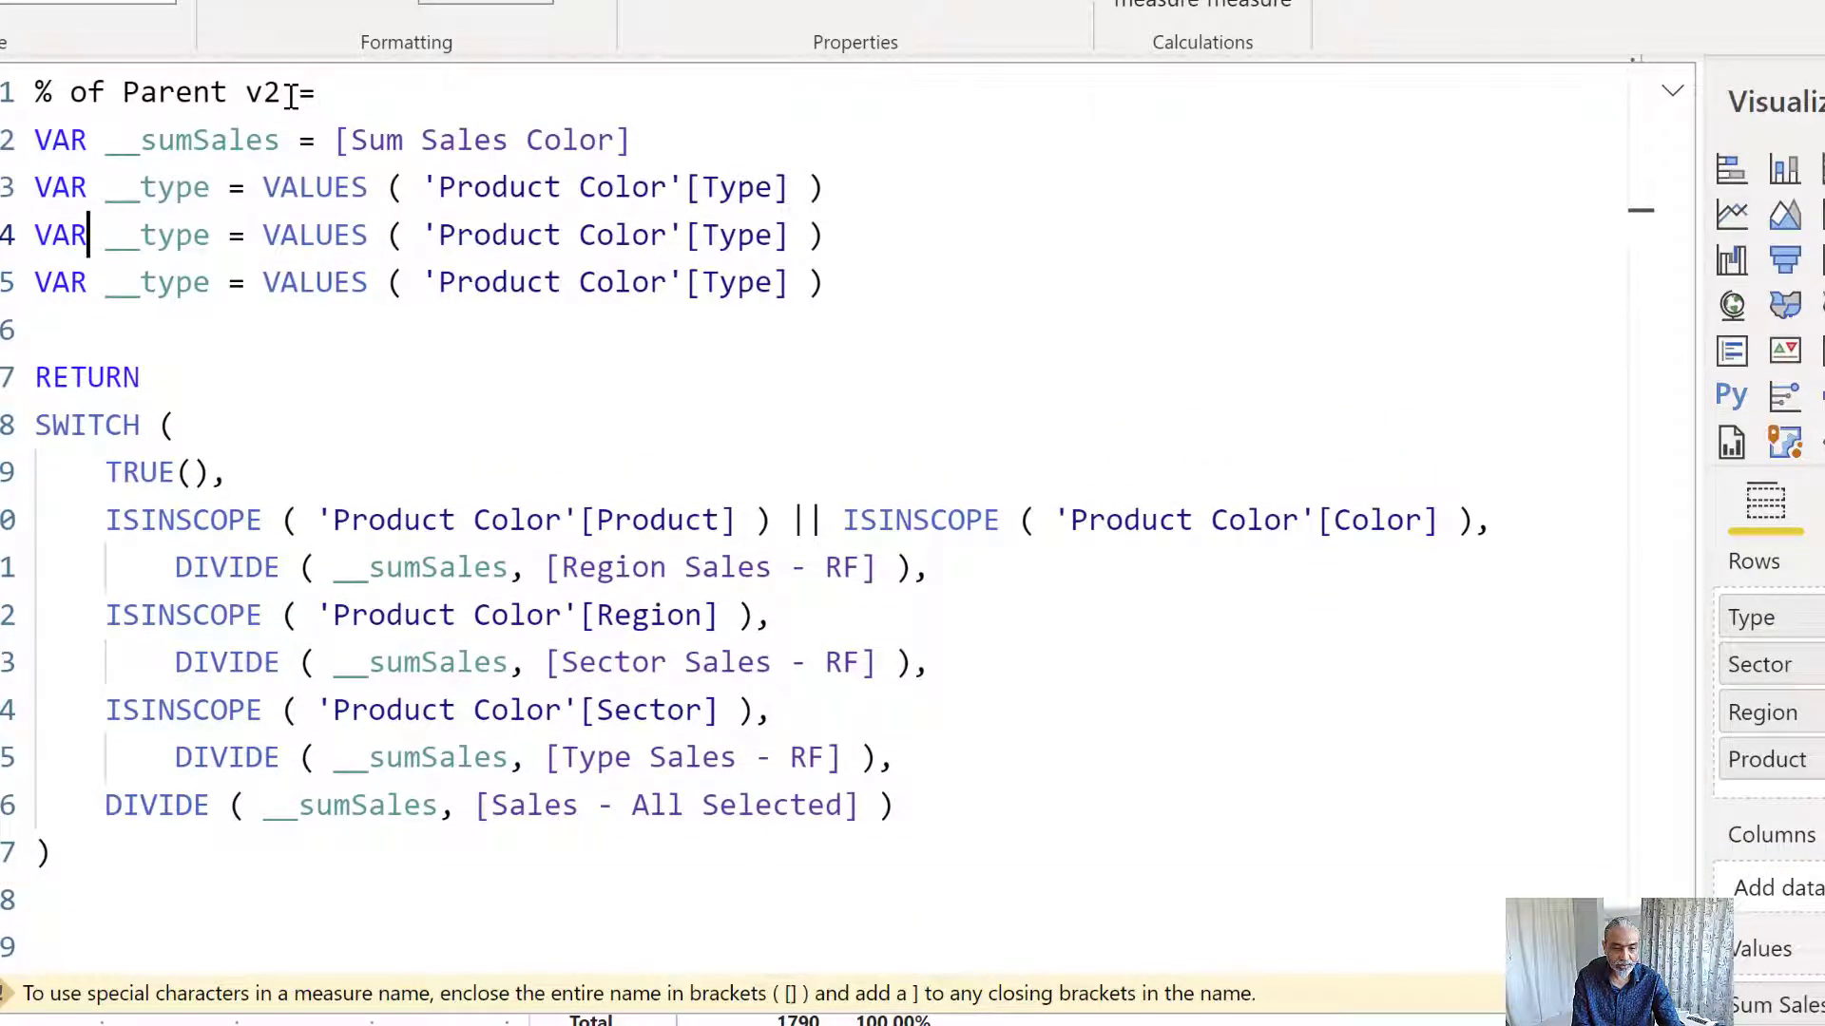
key("ctrl+Right")
key("BackSpace")
key("BackSpace")
key("BackSpace")
key("BackSpace")
type("seco")
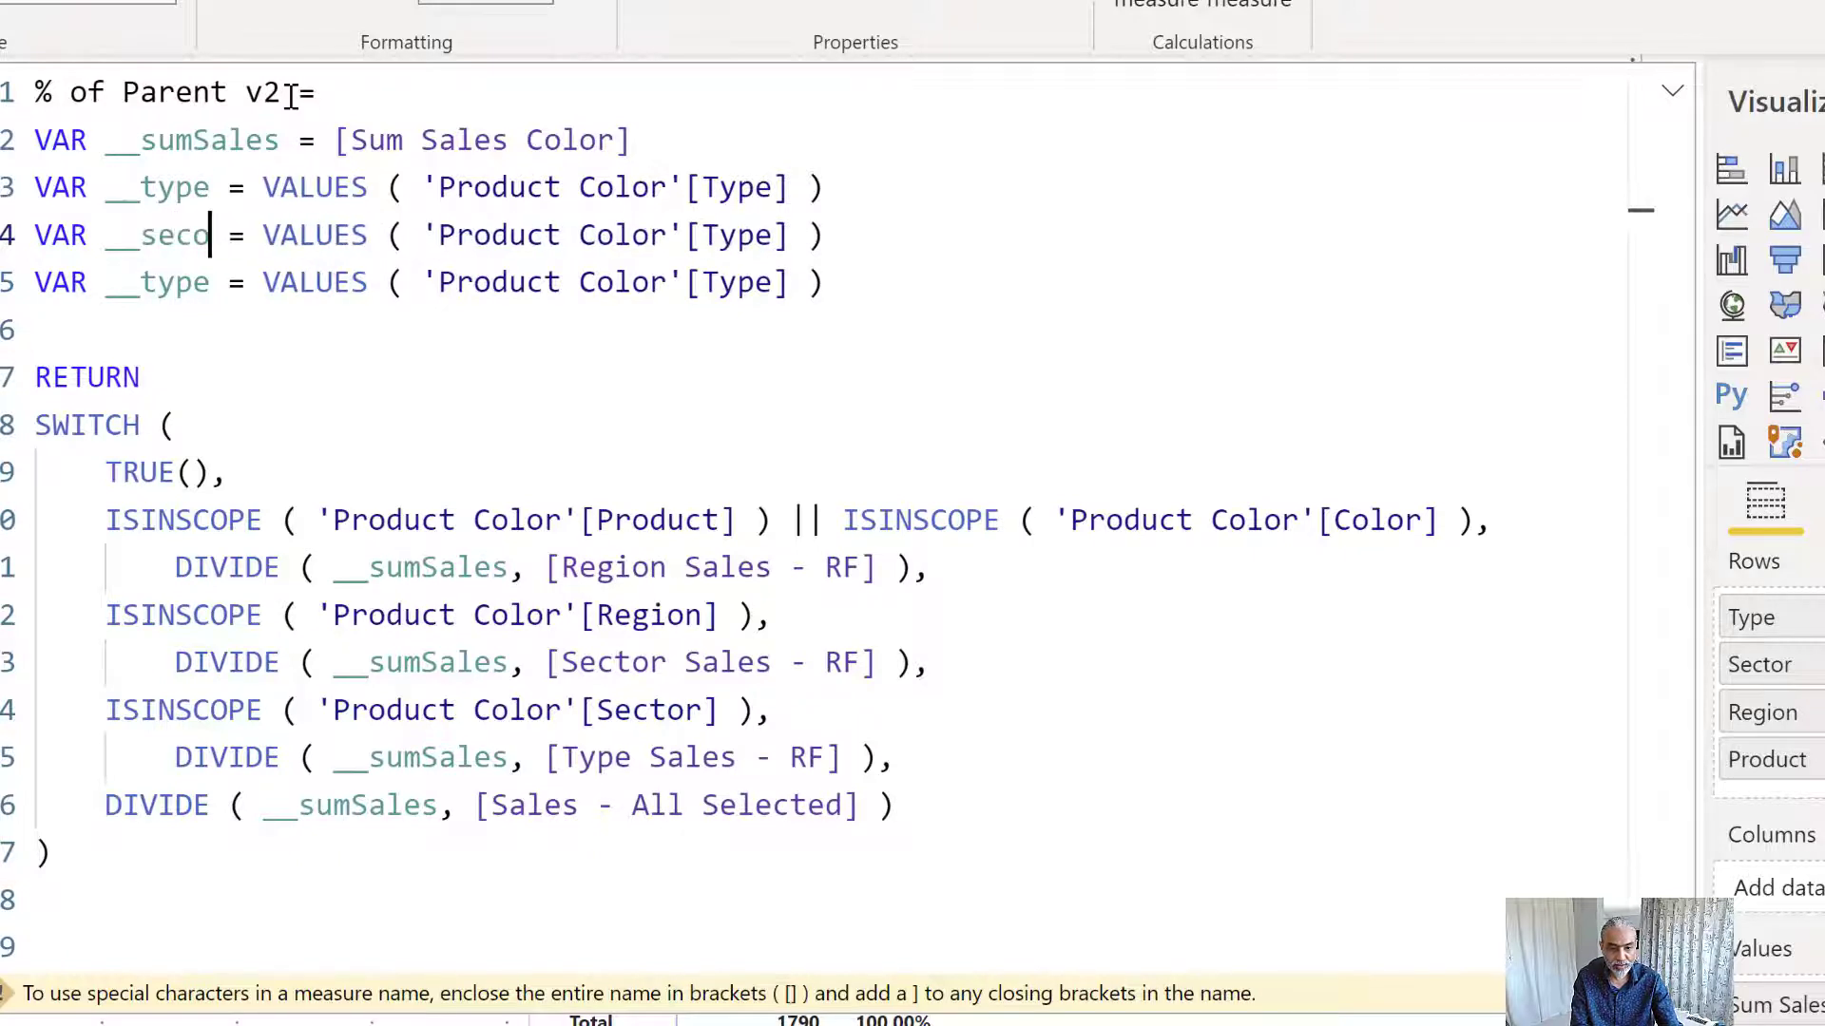
type("tor")
- Rename the variable in the second duplicated declaration to __region
key("Down")
key("BackSpace")
key("BackSpace")
key("BackSpace")
key("BackSpace")
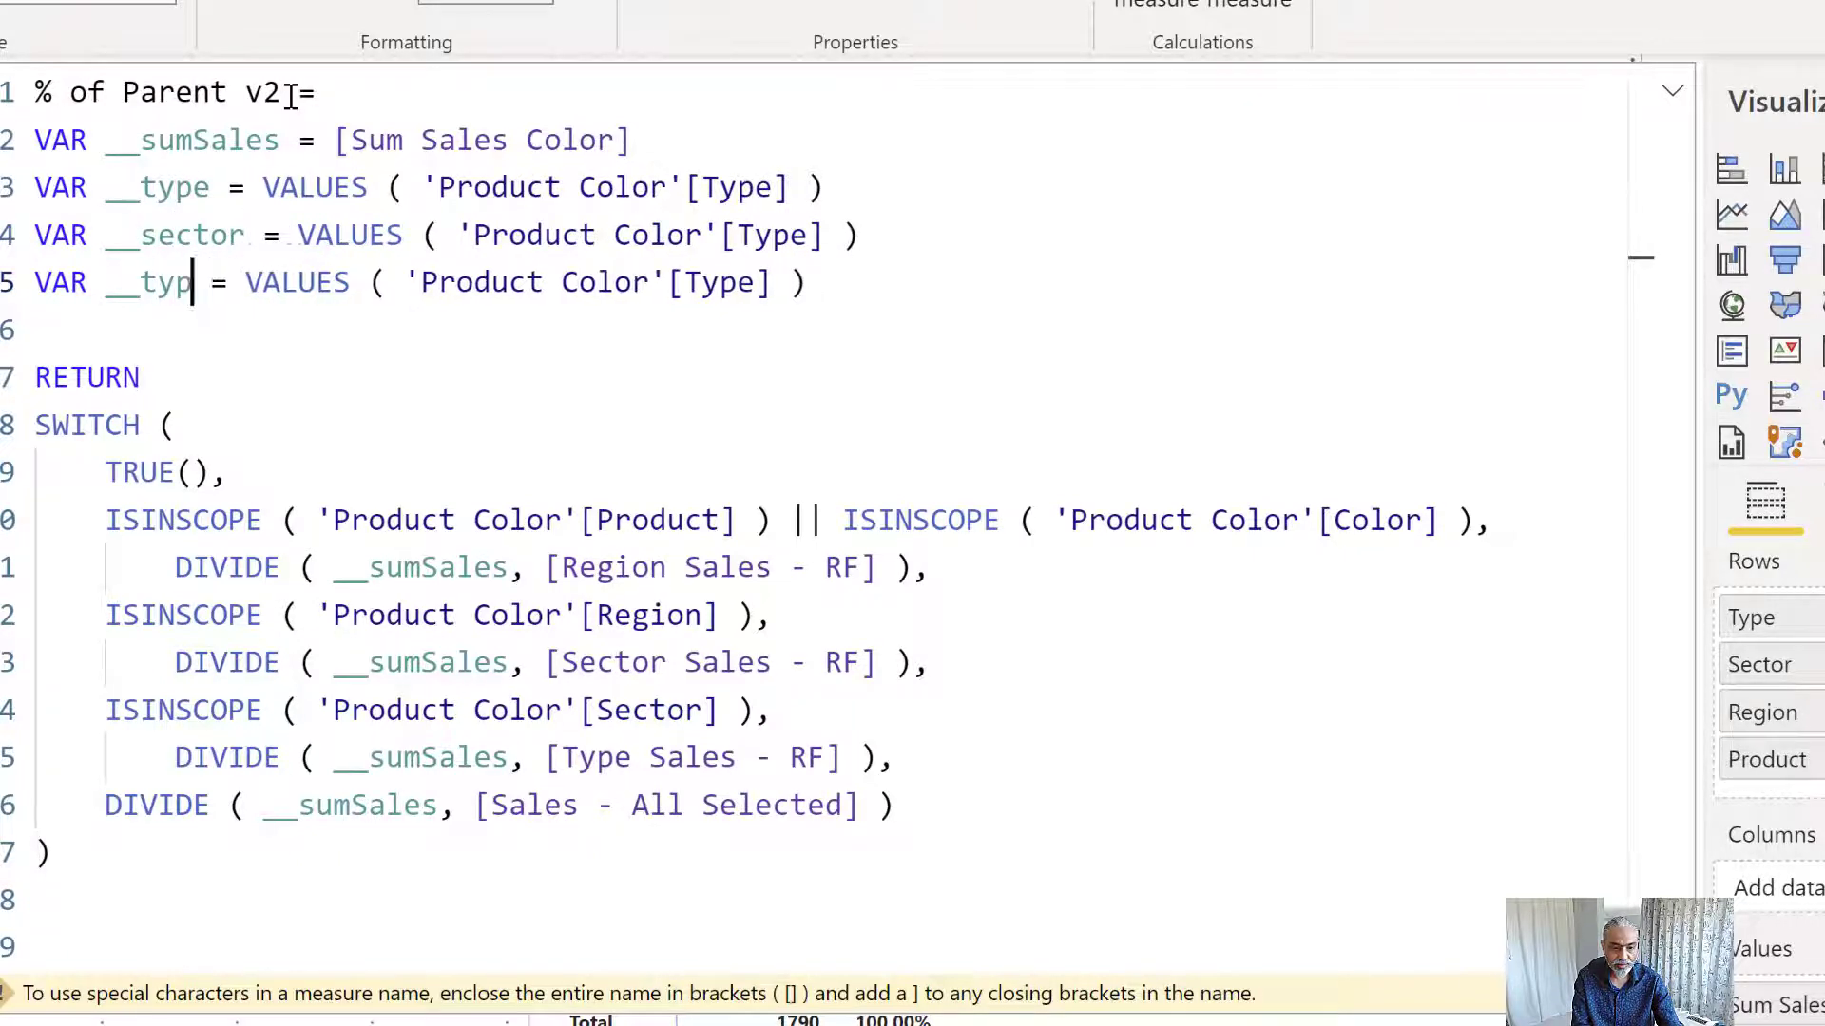
type("region")
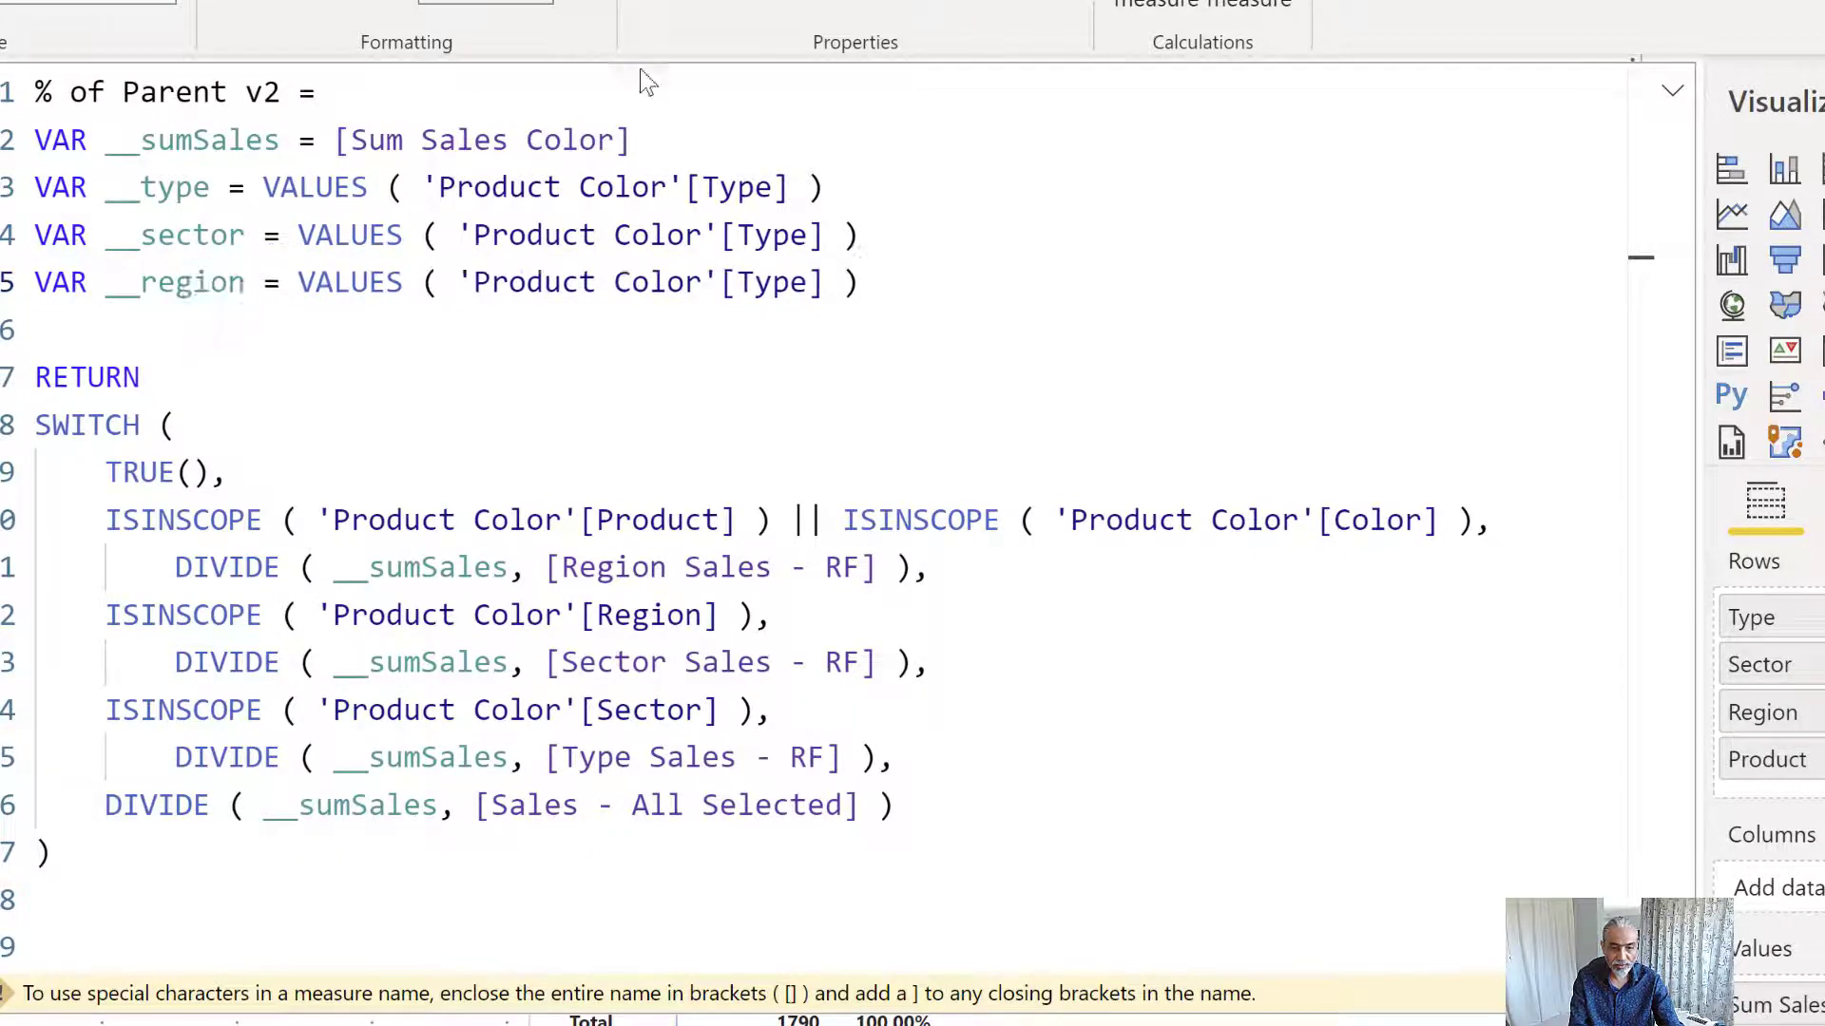
- Change the column in the __sector variable's VALUES to 'Product Color'[Sector]
double_click(761, 235)
type("Sector")
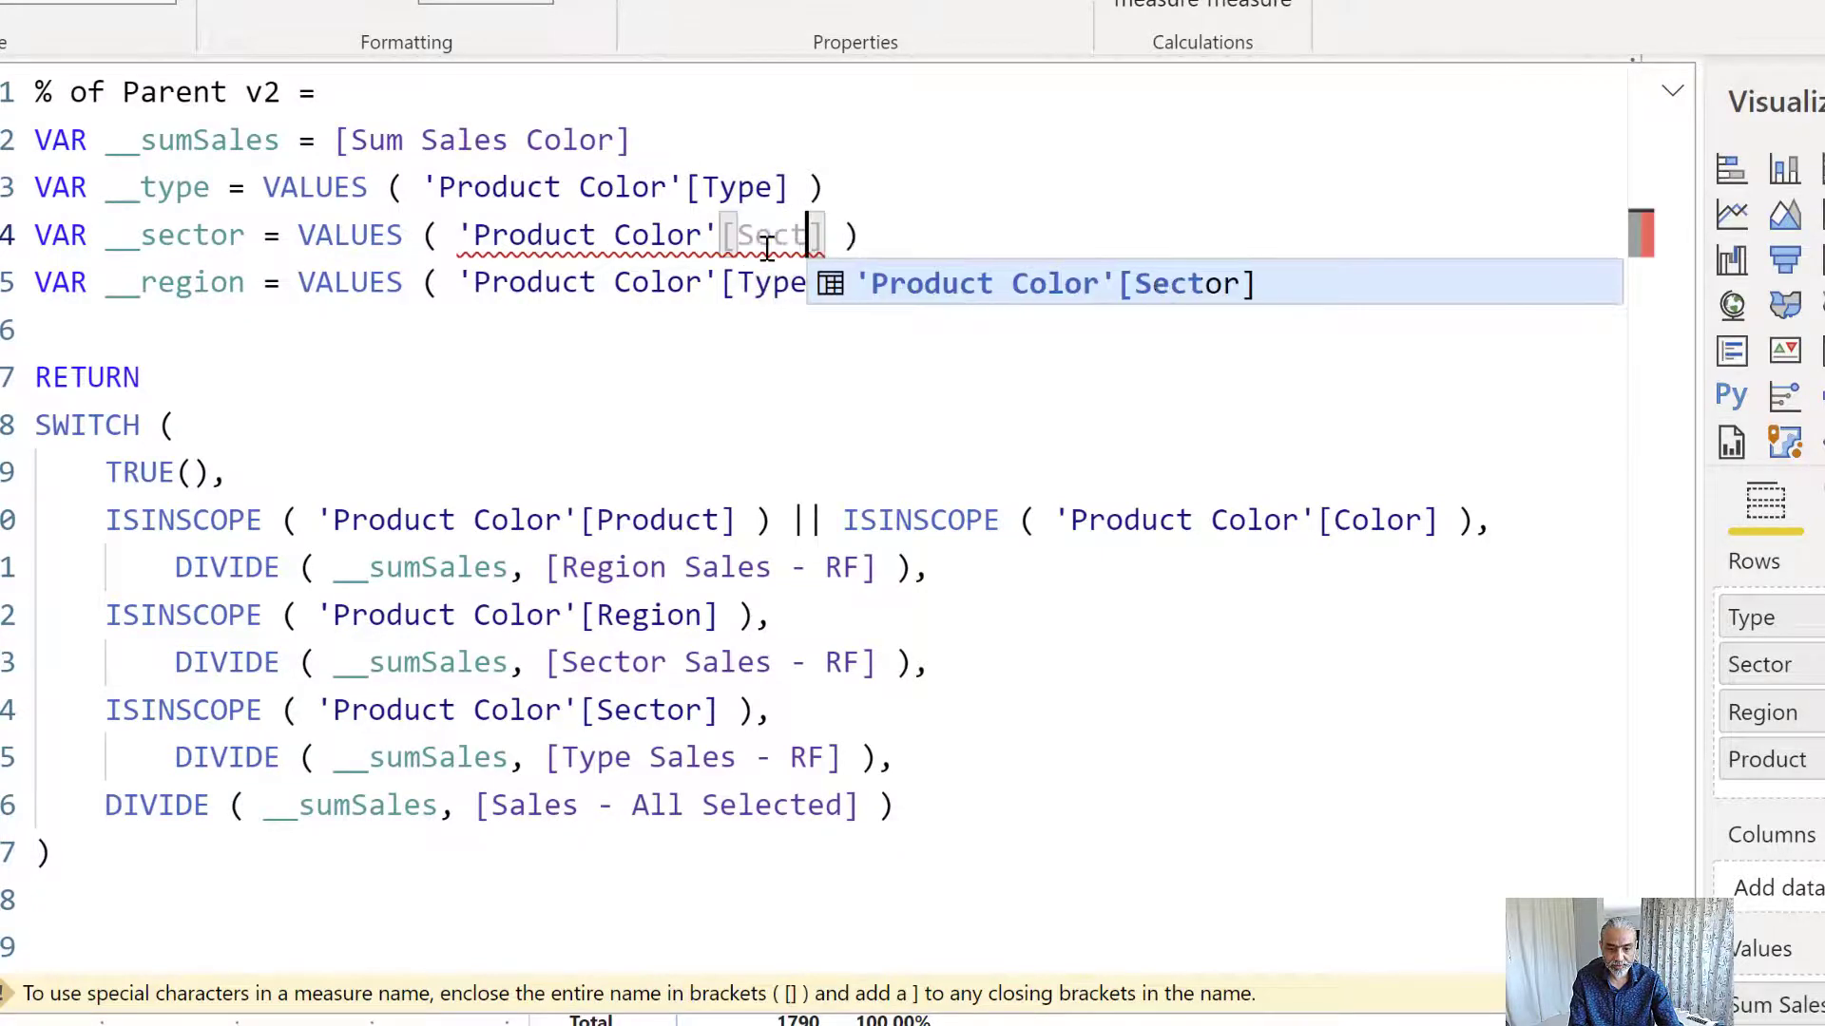
key("Escape")
- Change the column in the __region variable's VALUES to 'Product Color'[Region] and remove the empty line above RETURN
key("Down")
key("Left")
key("Left")
key("ctrl+shift+Left")
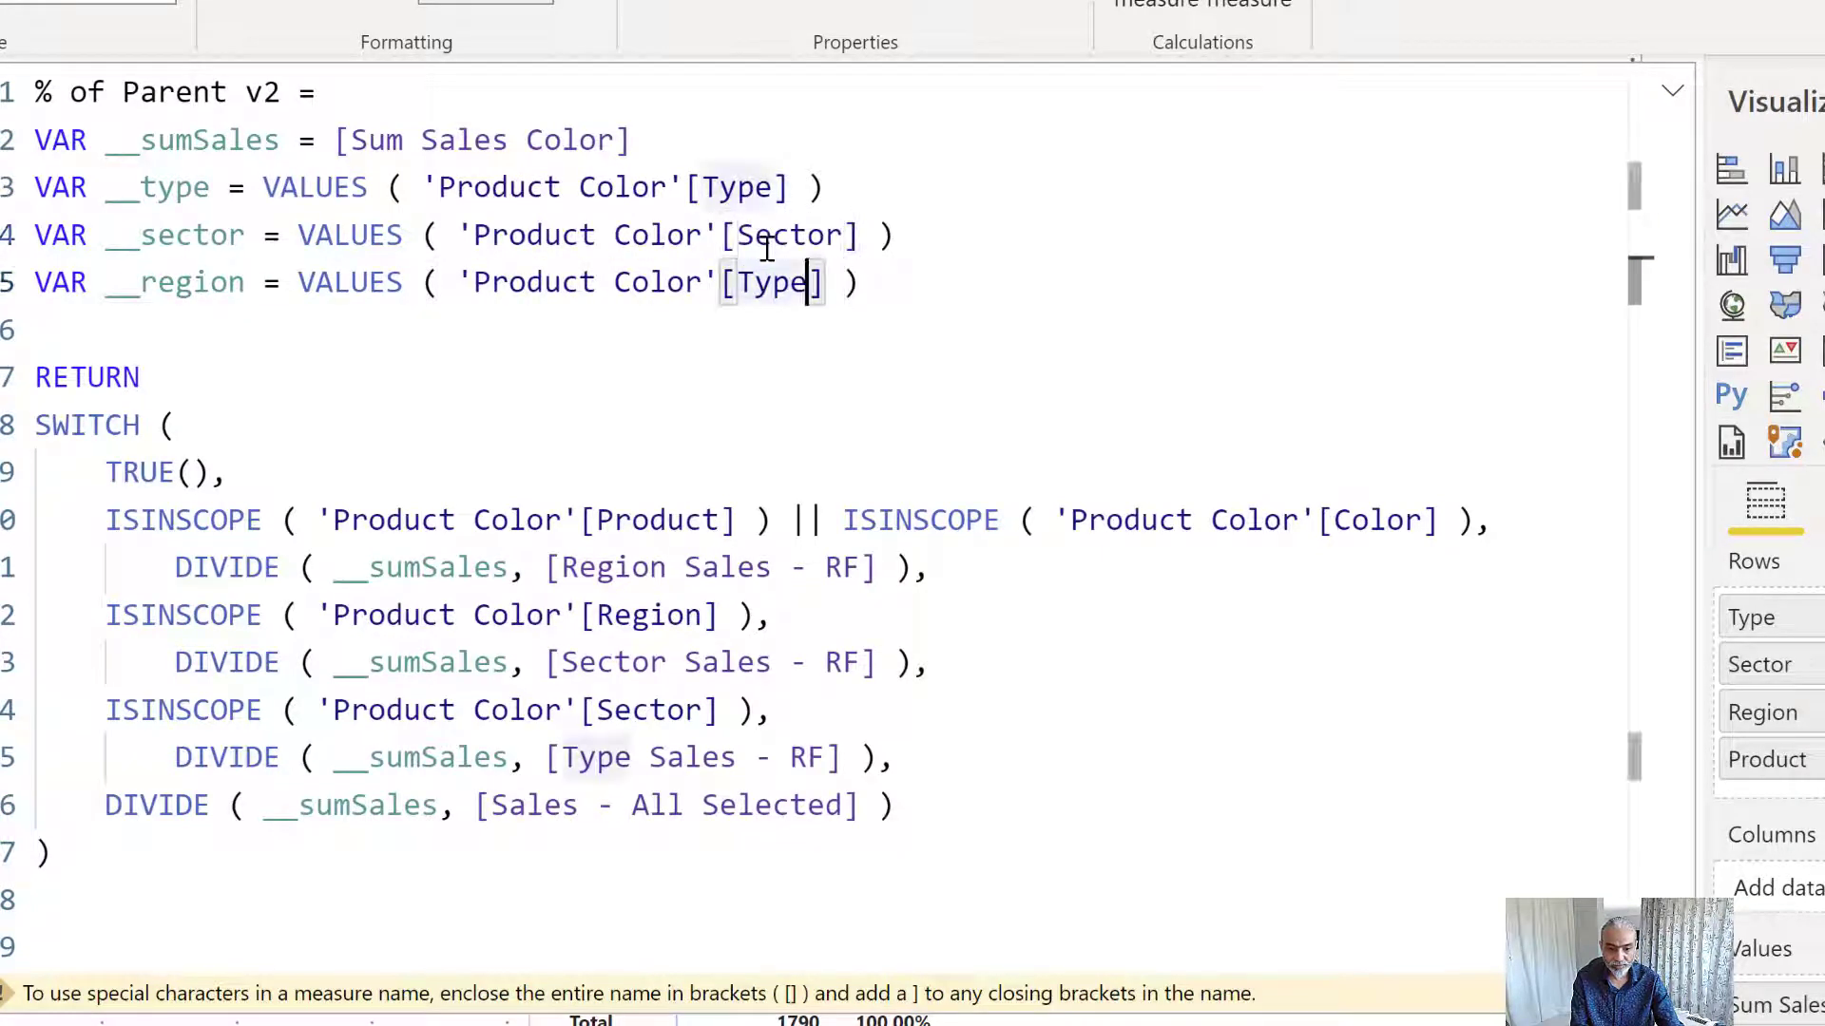
key("BackSpace")
type("regi")
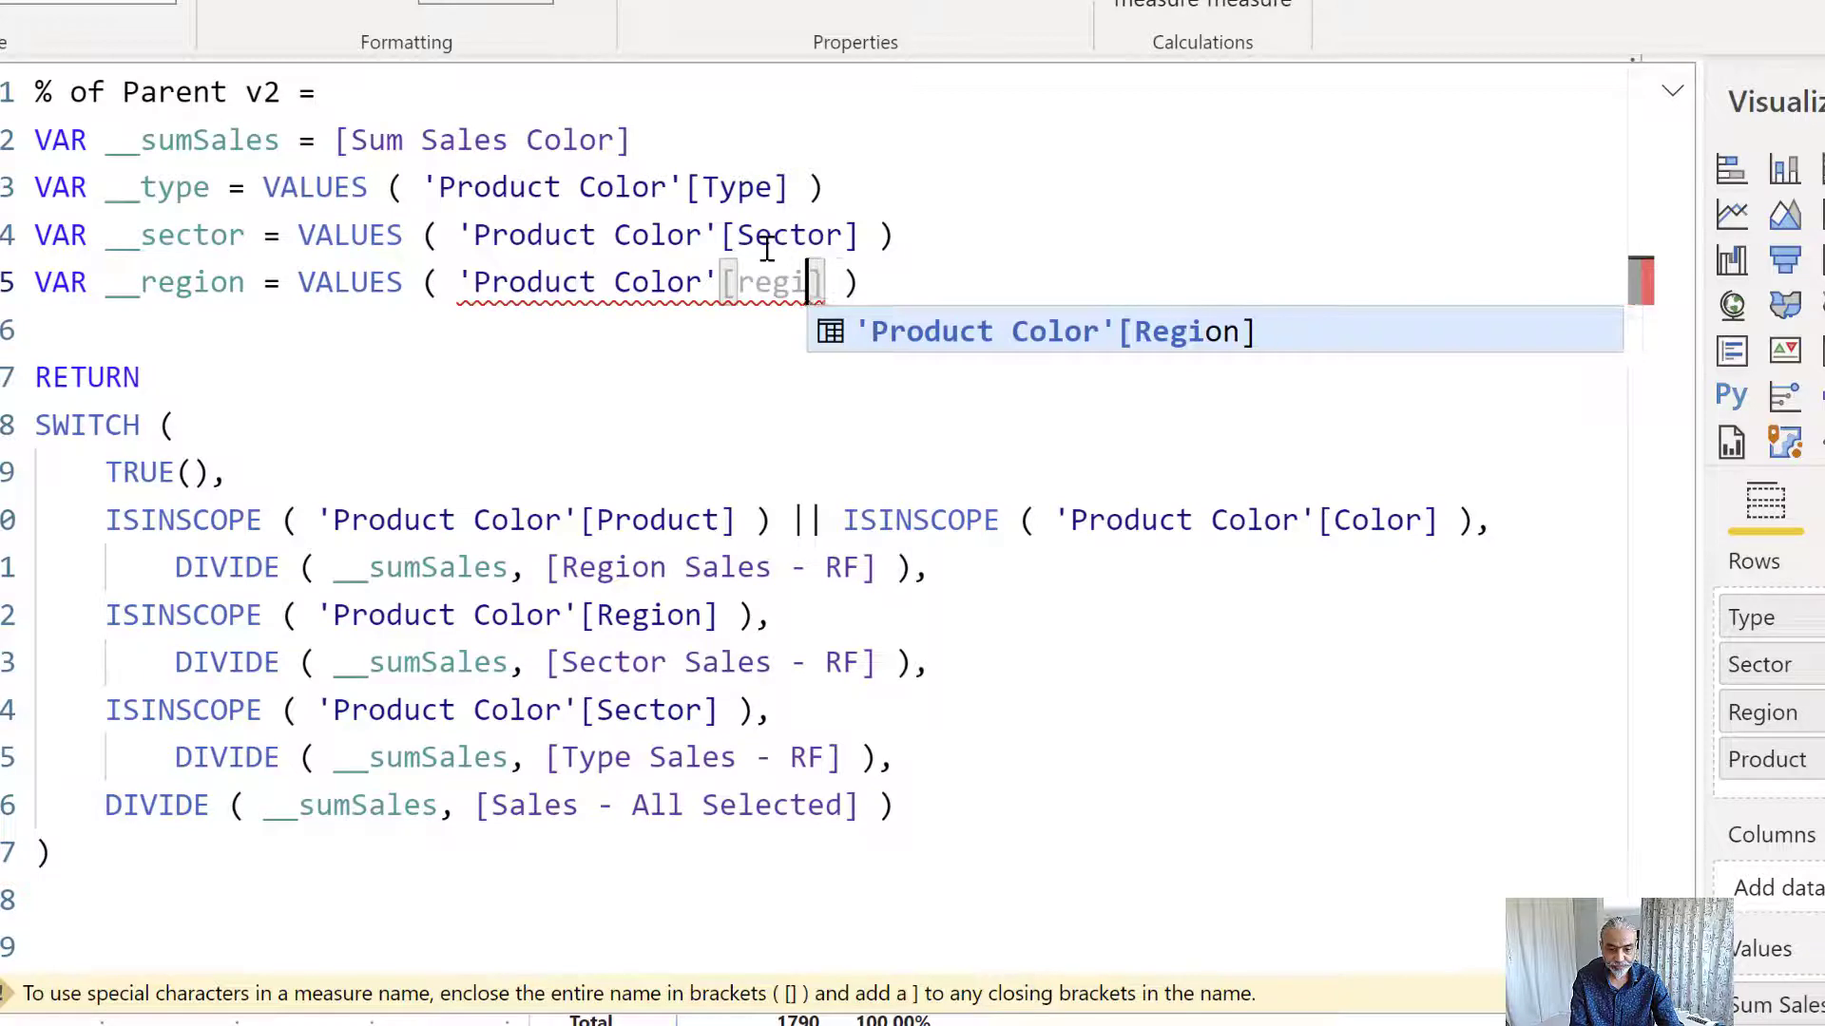
key("Tab")
key("End")
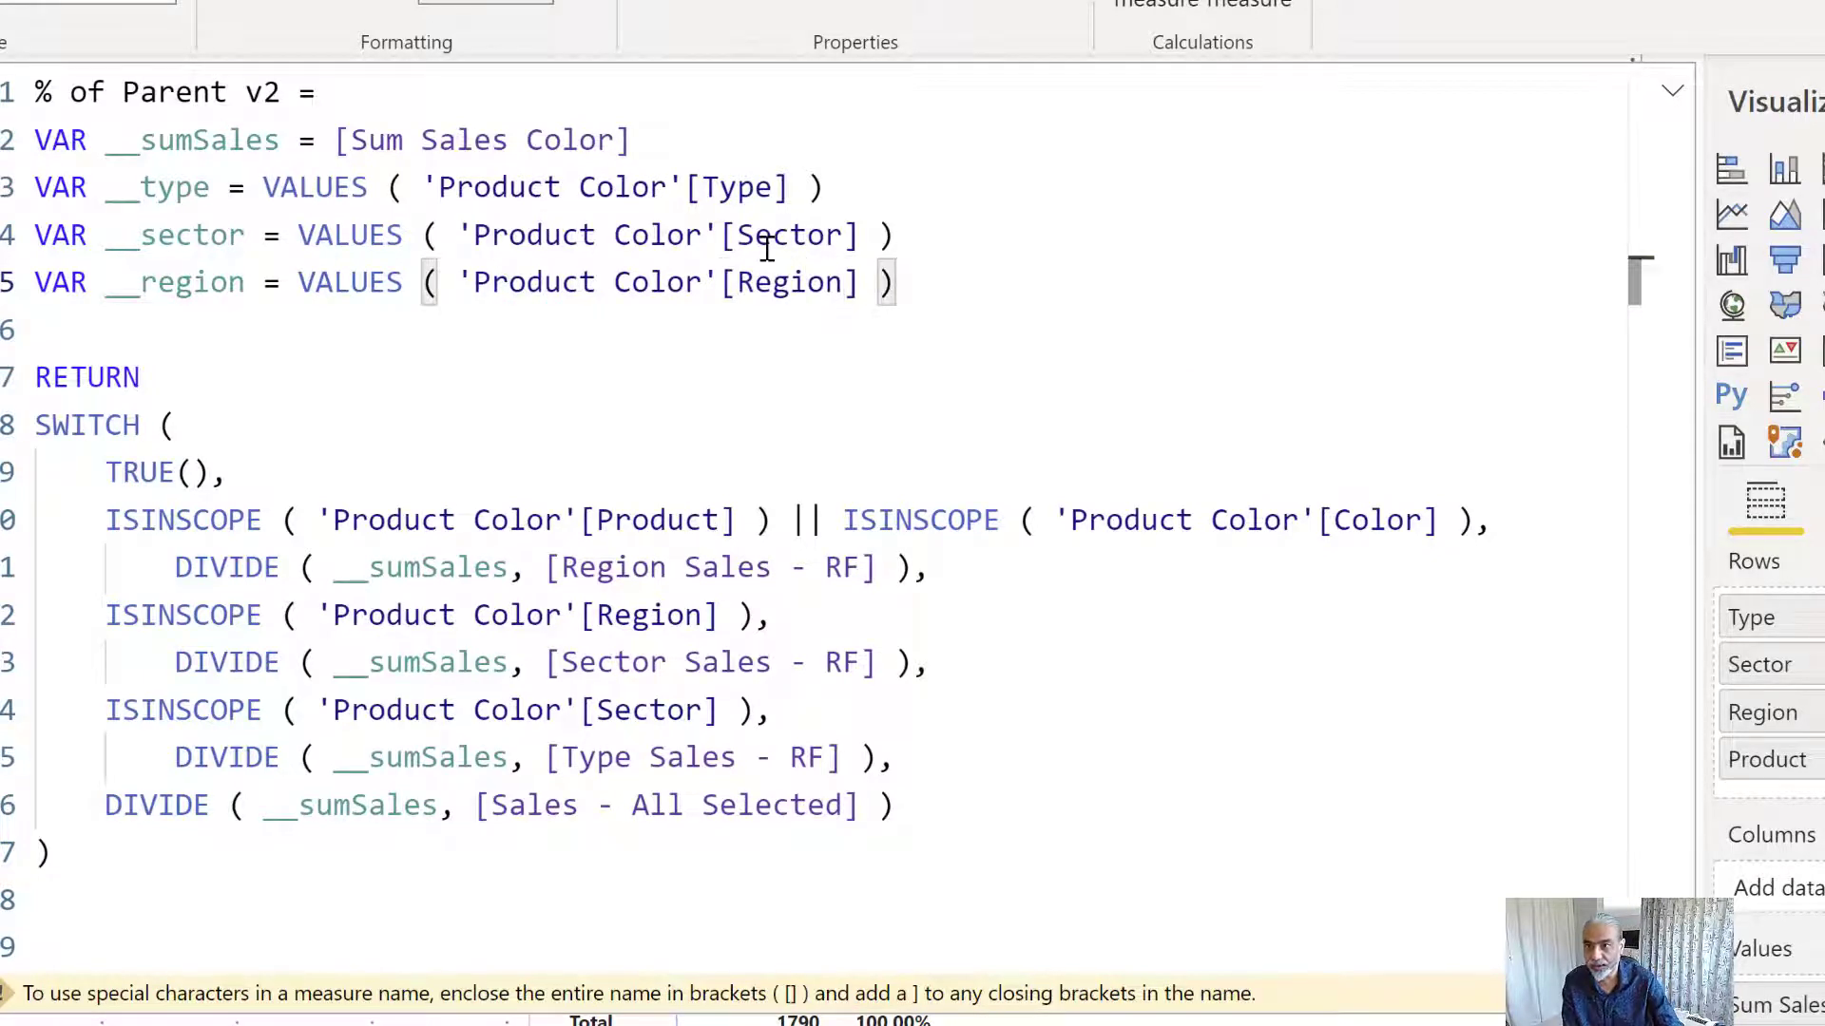
key("Down")
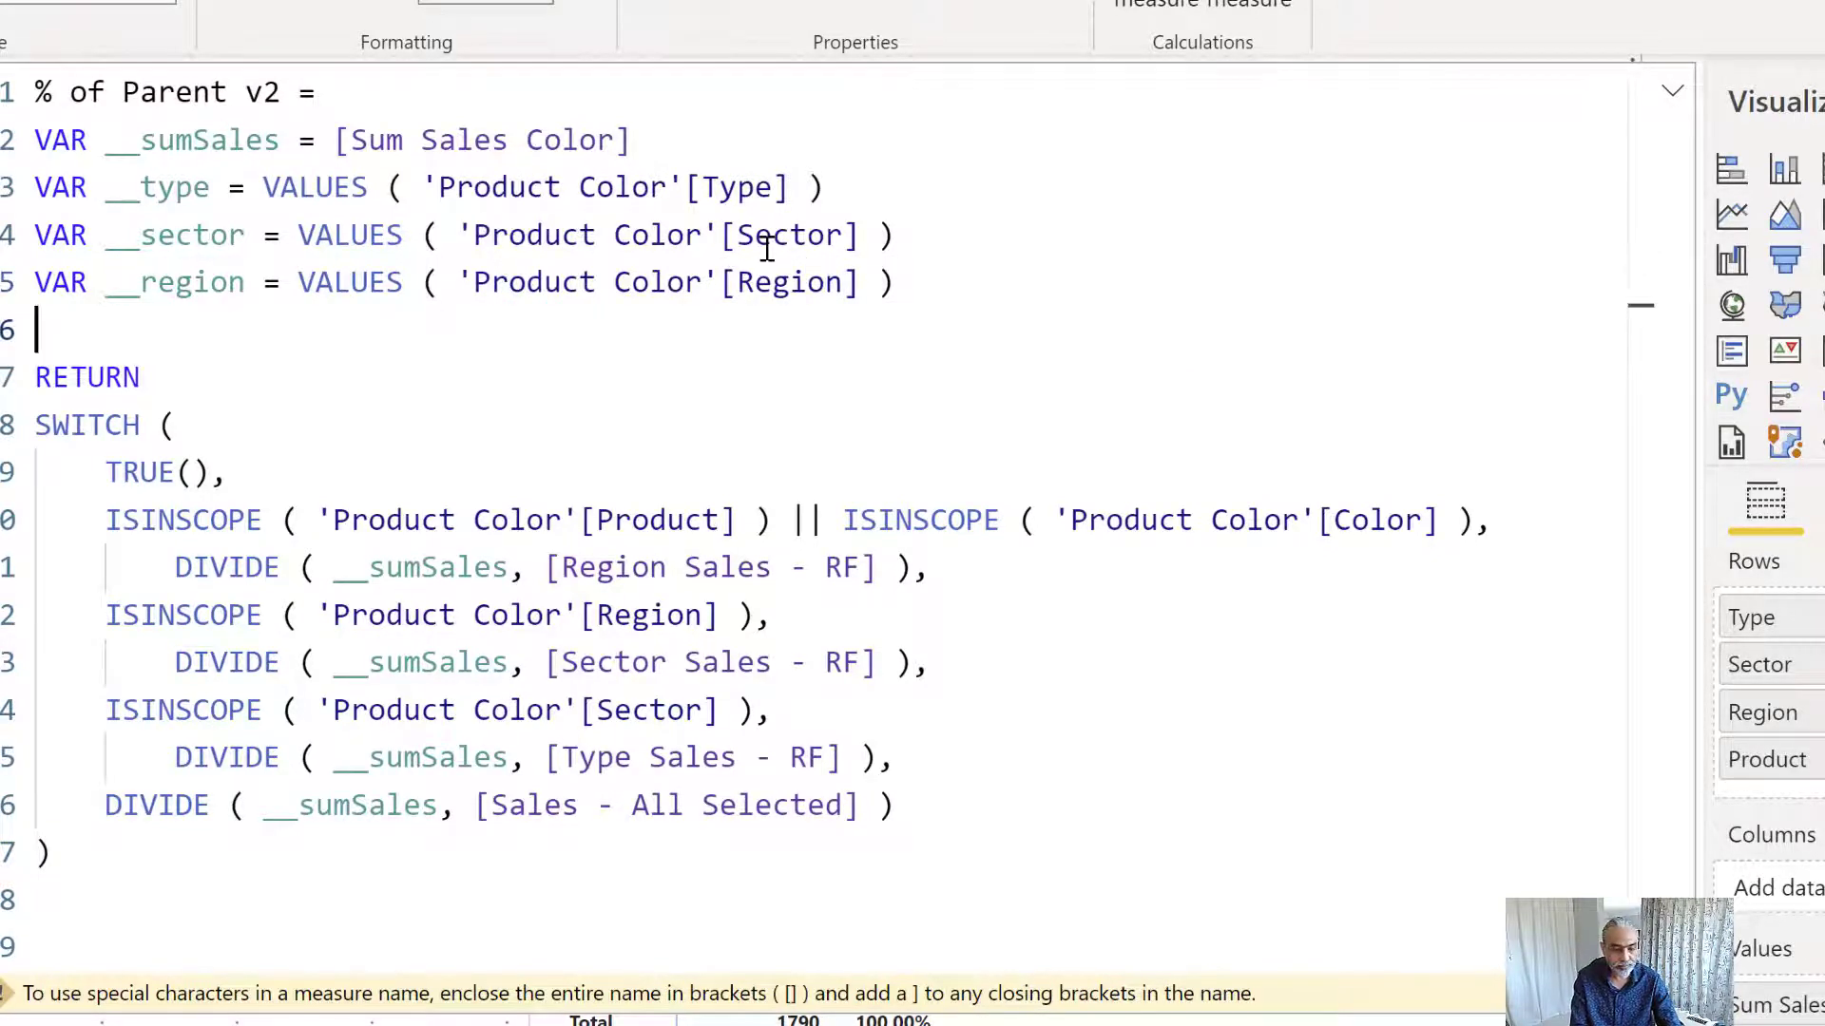
key("Delete")
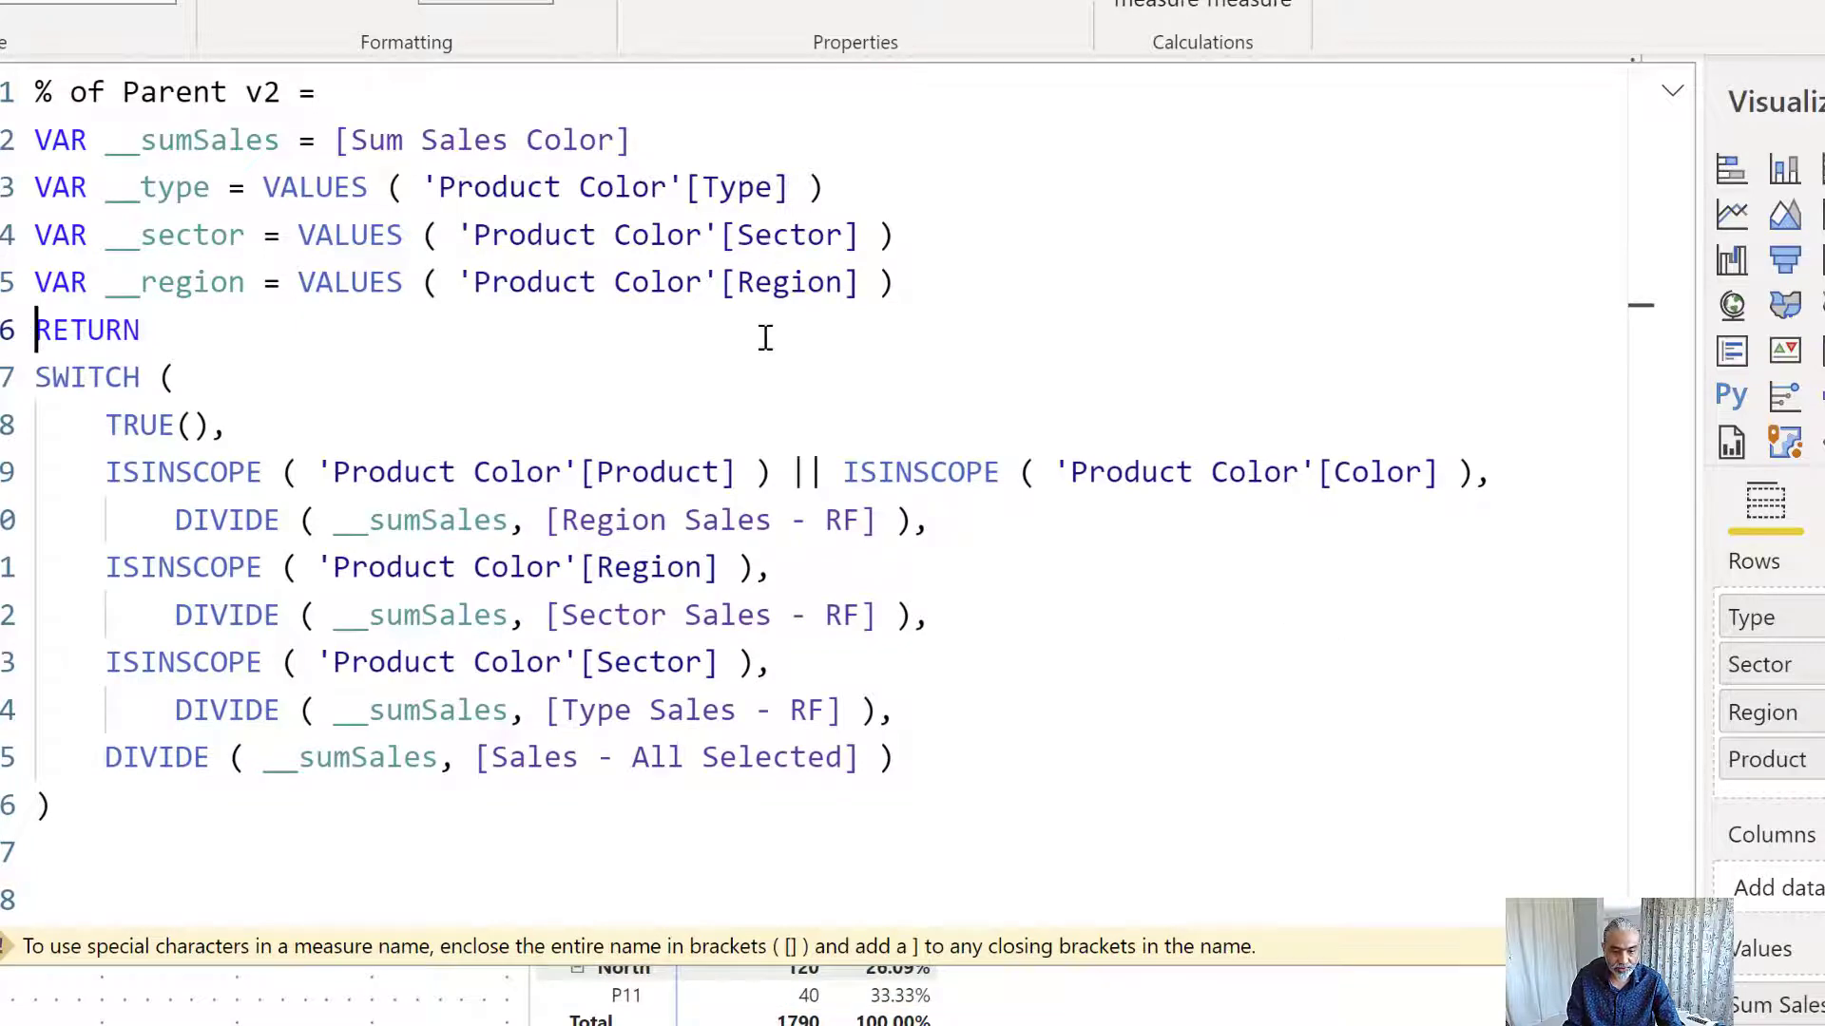
- Put the two arguments of the first DIVIDE, __sumSales and [Region Sales - RF], on separate lines
scroll(727, 346, "down", 1)
scroll(593, 490, "down", 1)
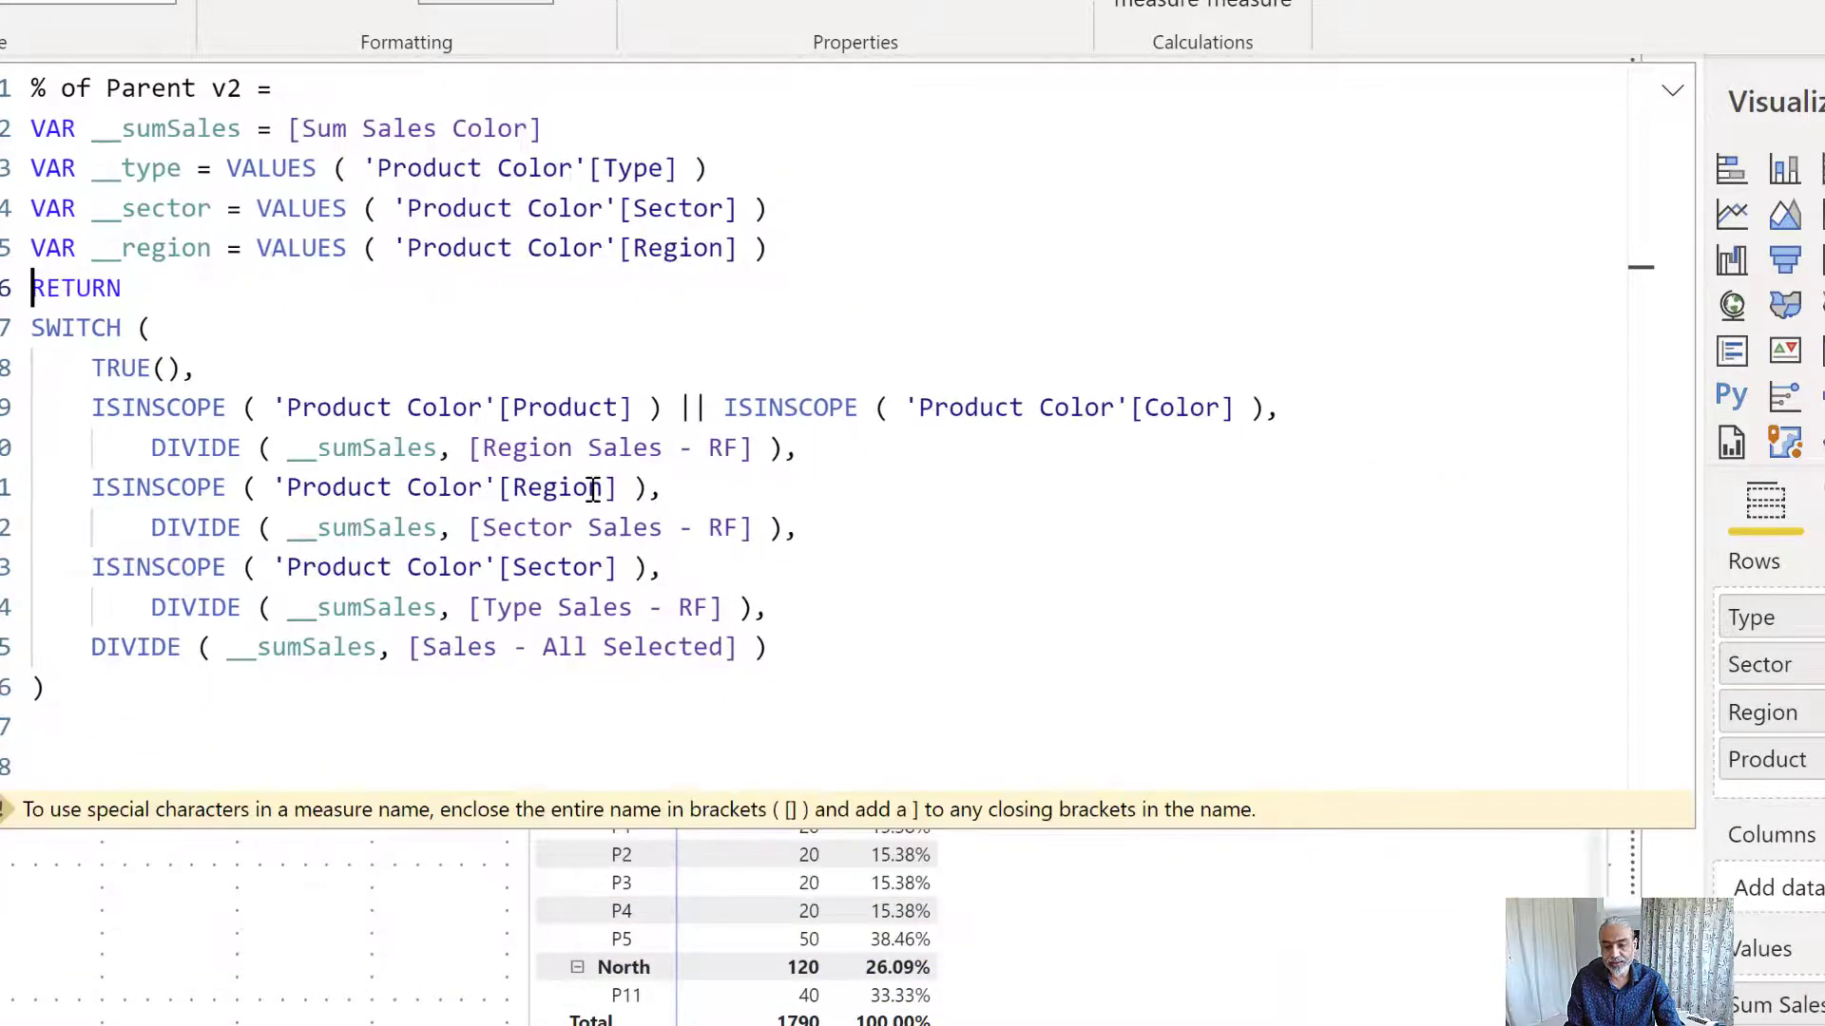
left_click(288, 458)
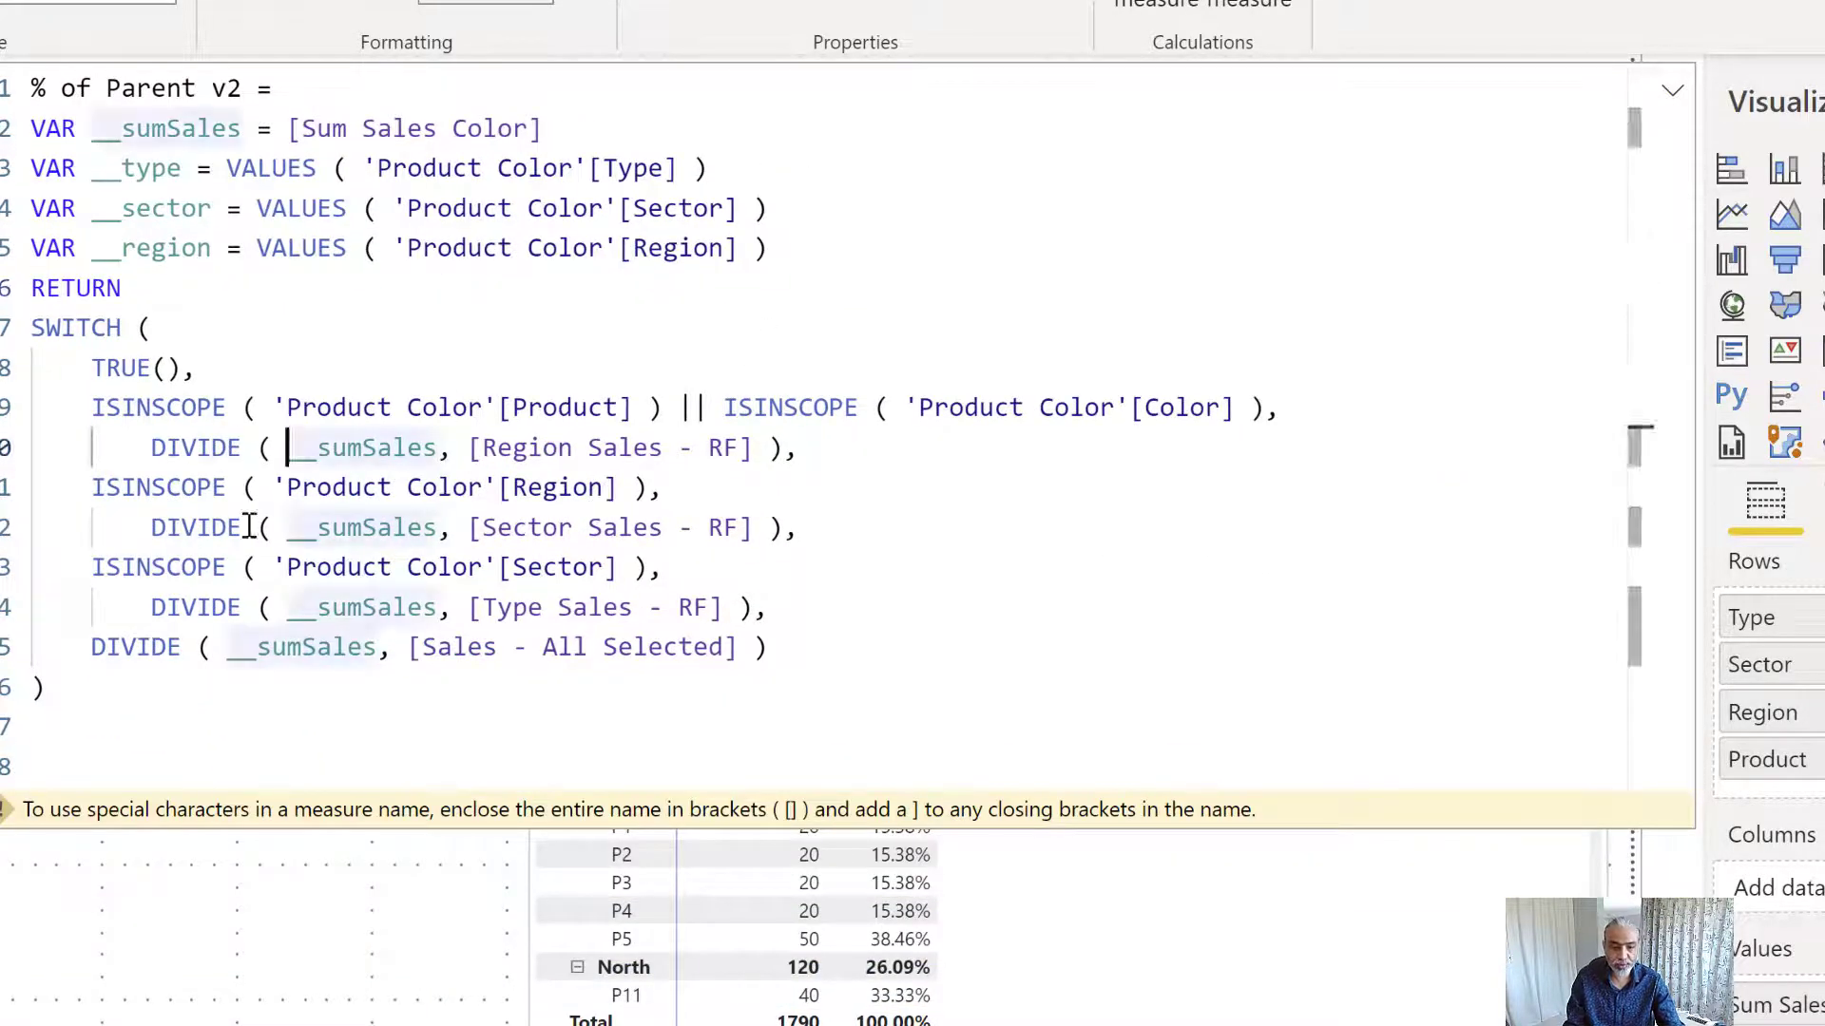
key("Return")
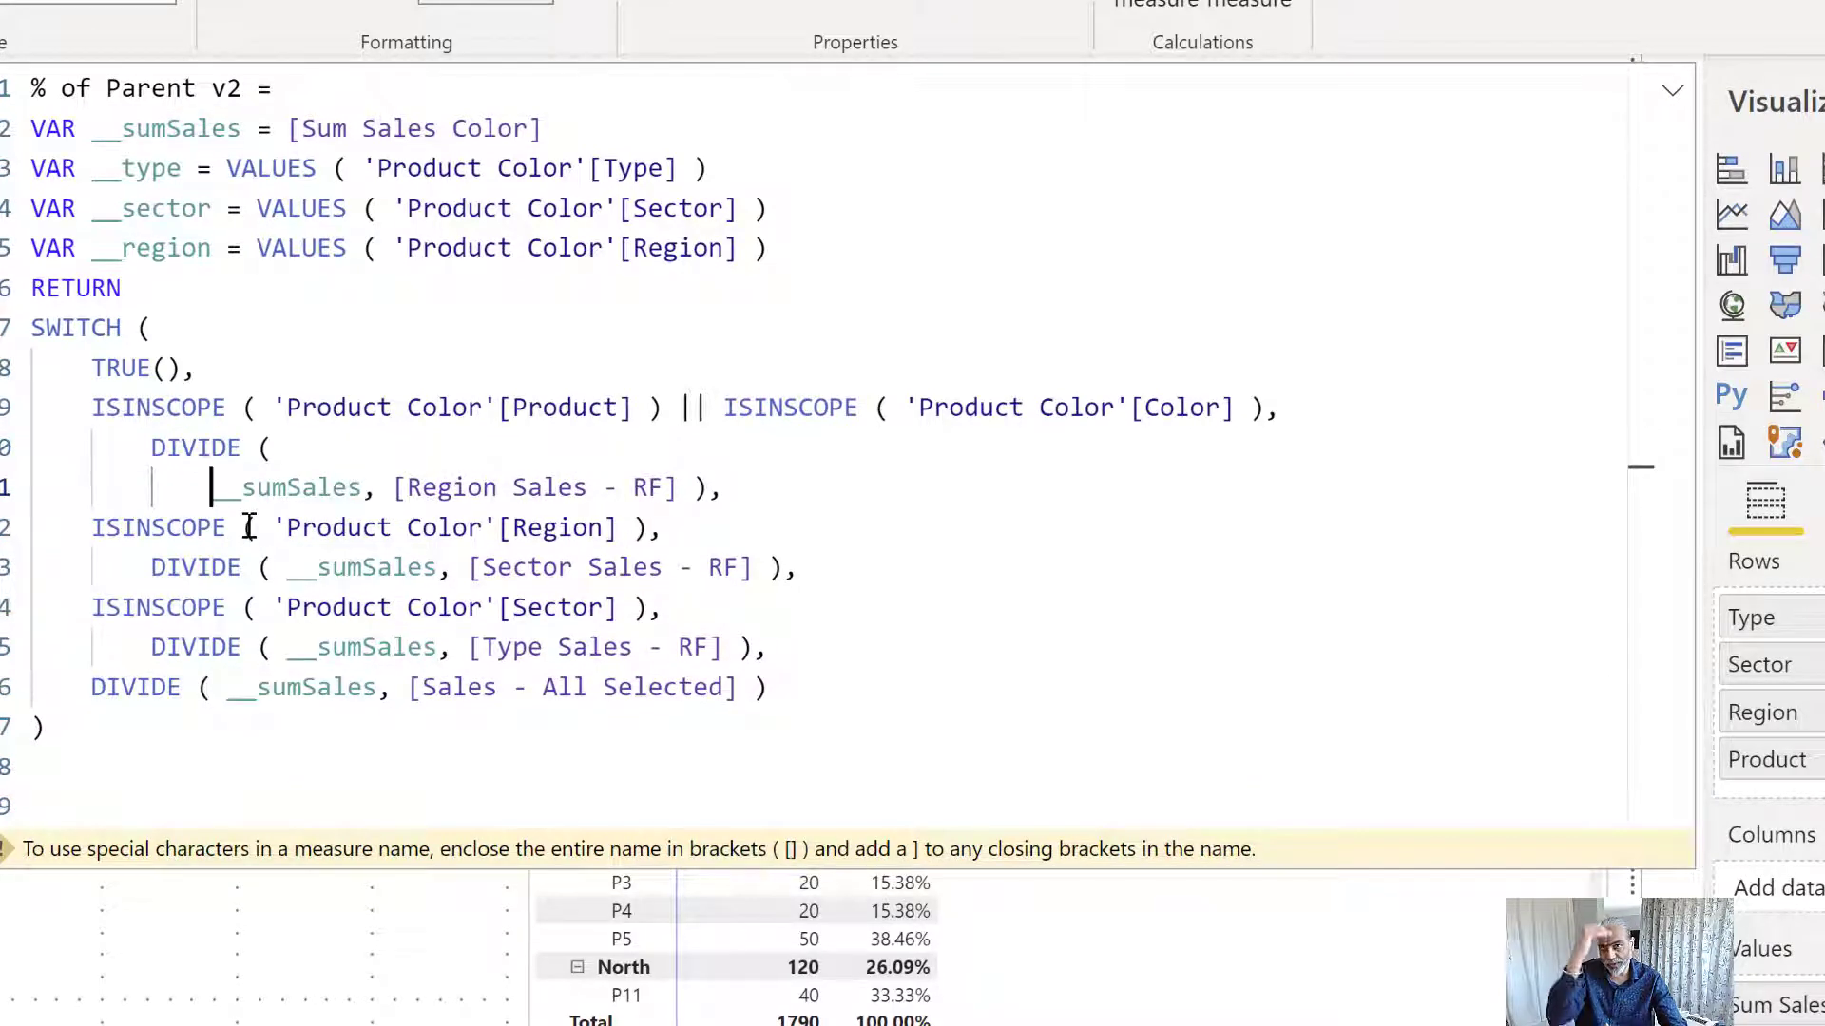
key("ctrl+Right")
key("Right")
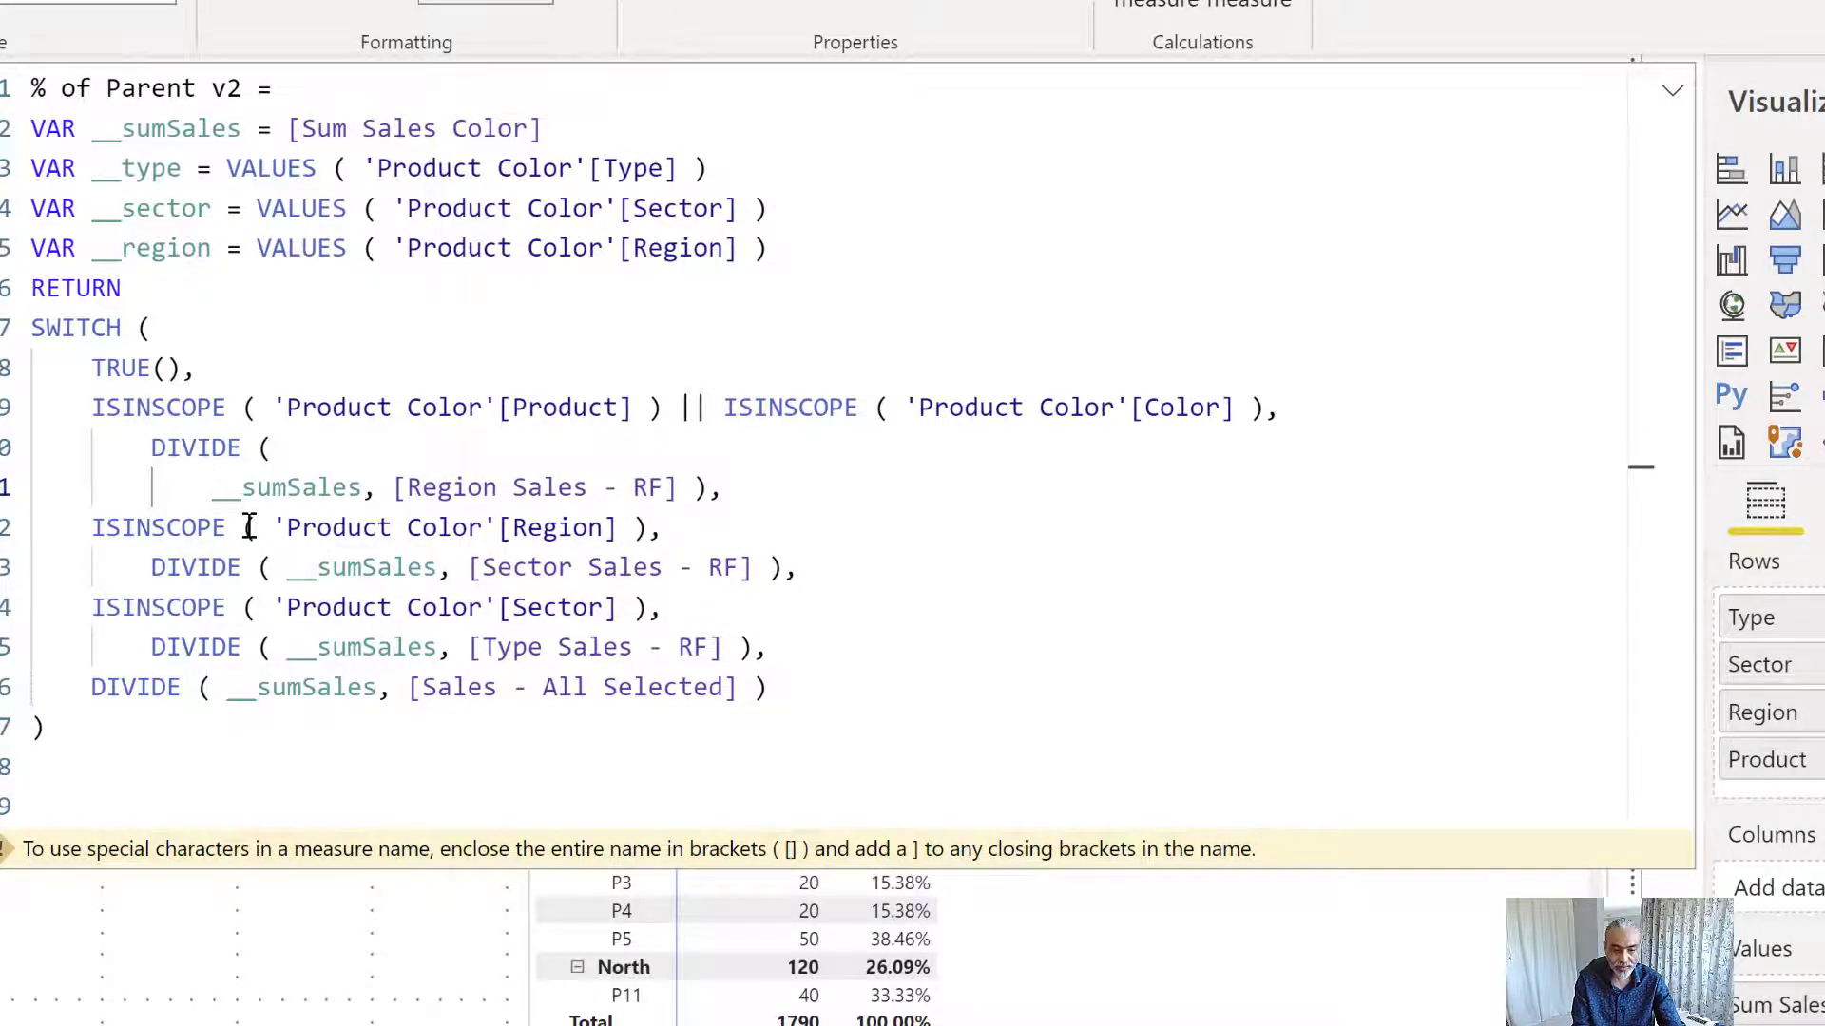
key("Return")
- Replace the [Region Sales - RF] denominator and its closing parenthesis with a CALCULATE function and open its parenthesis
key("ctrl+shift+Right")
key("ctrl+shift+Right")
key("ctrl+shift+Right")
key("ctrl+shift+Right")
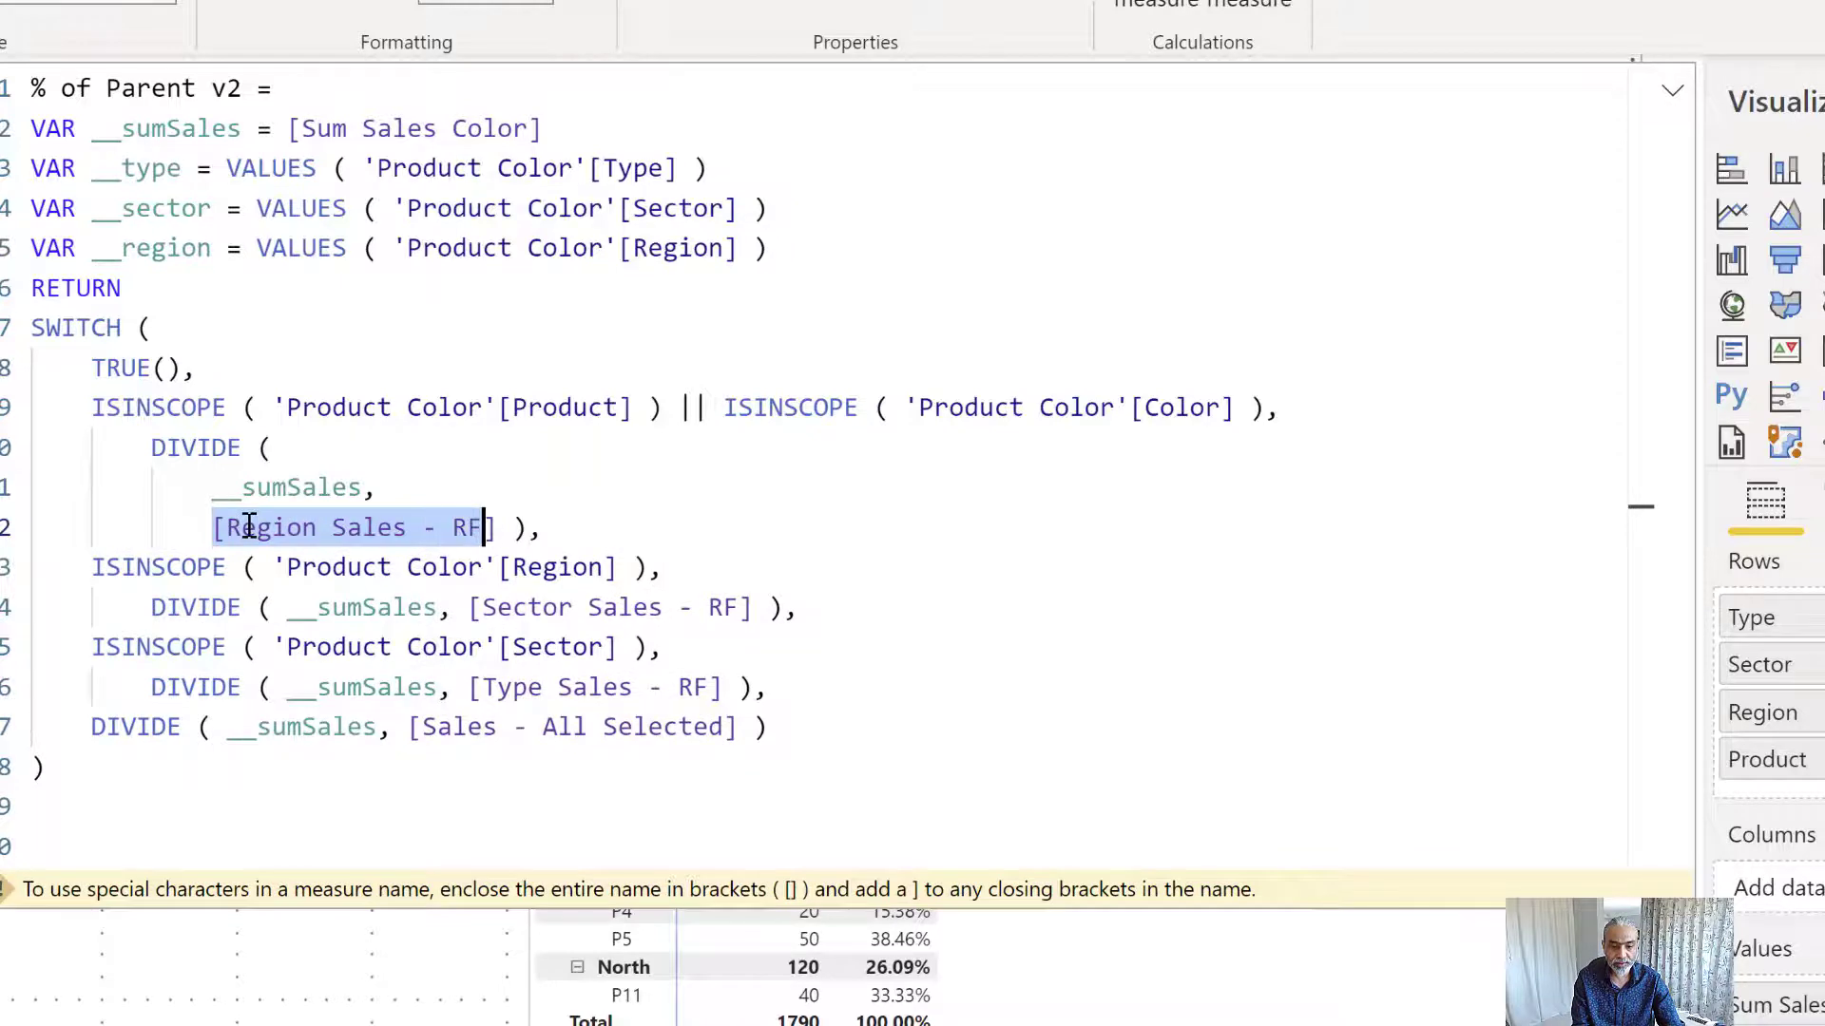
key("ctrl+shift+Right")
key("ctrl+shift+Right")
type("CALCULA")
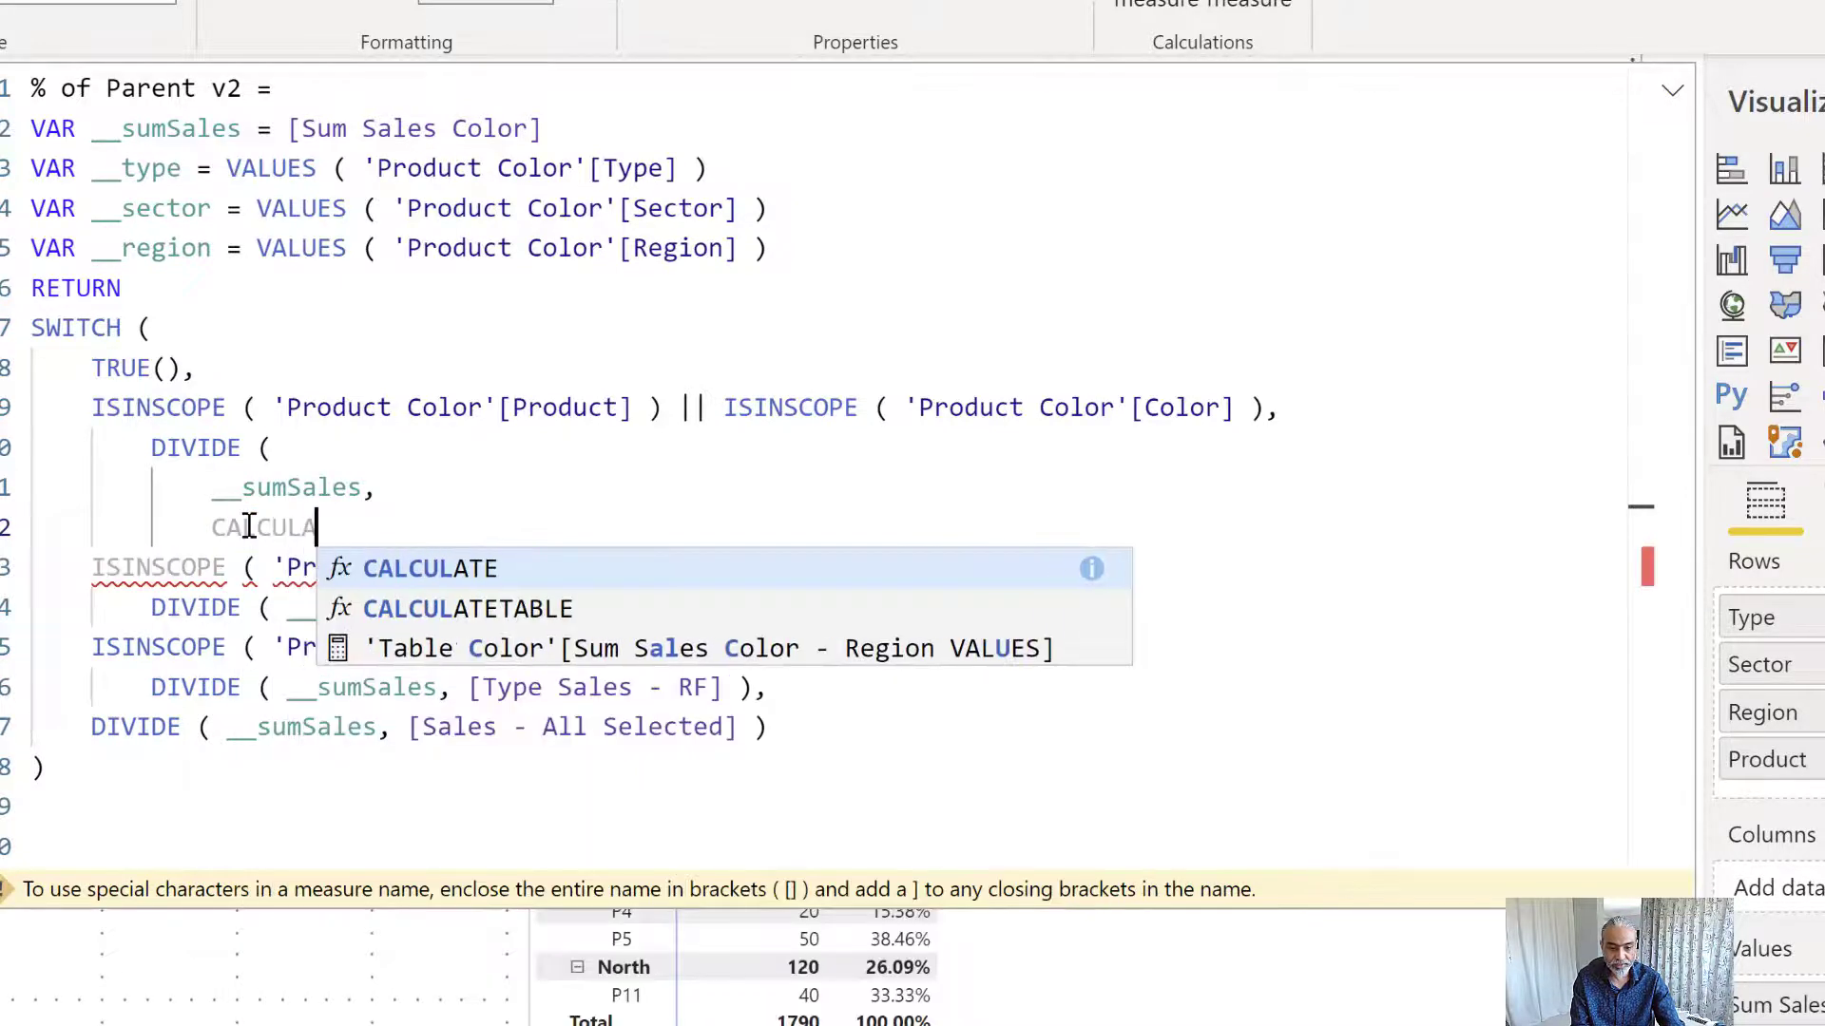
type("TE (")
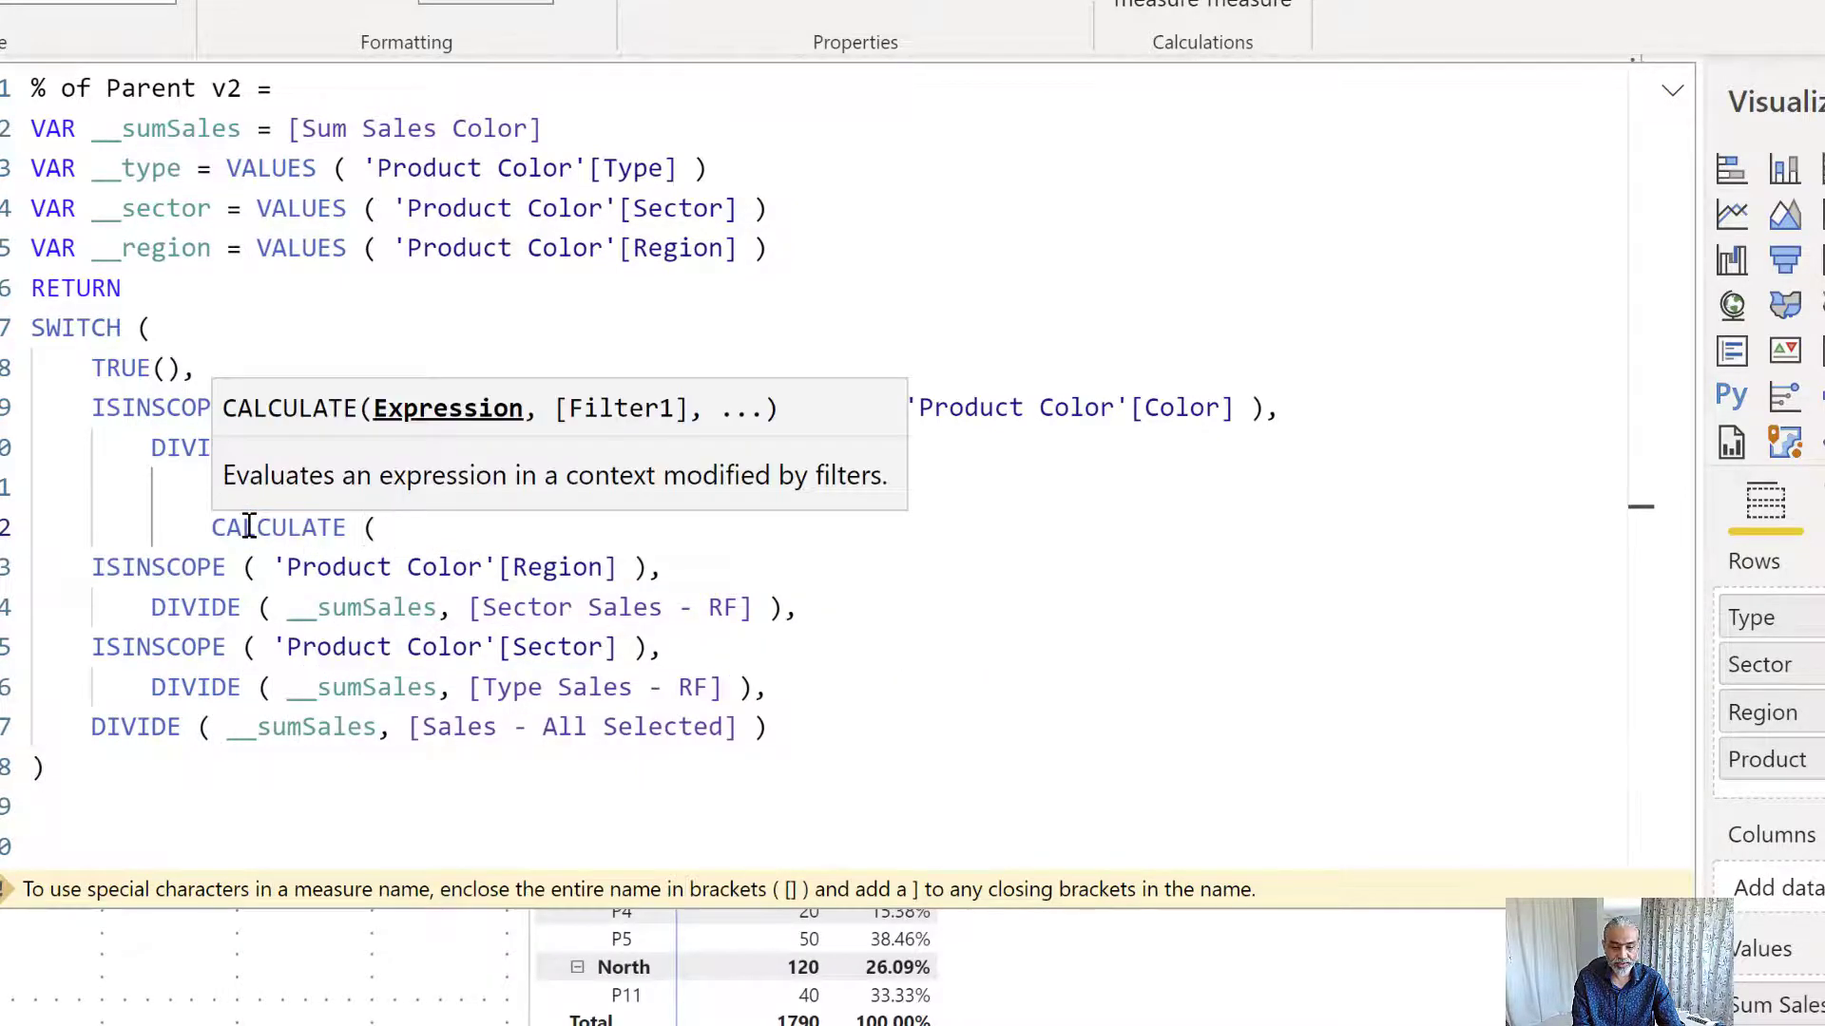
- Enter [Sales - All Selected] as the CALCULATE expression on its own line, followed by a comma and a new line
key("Return")
type("[Col")
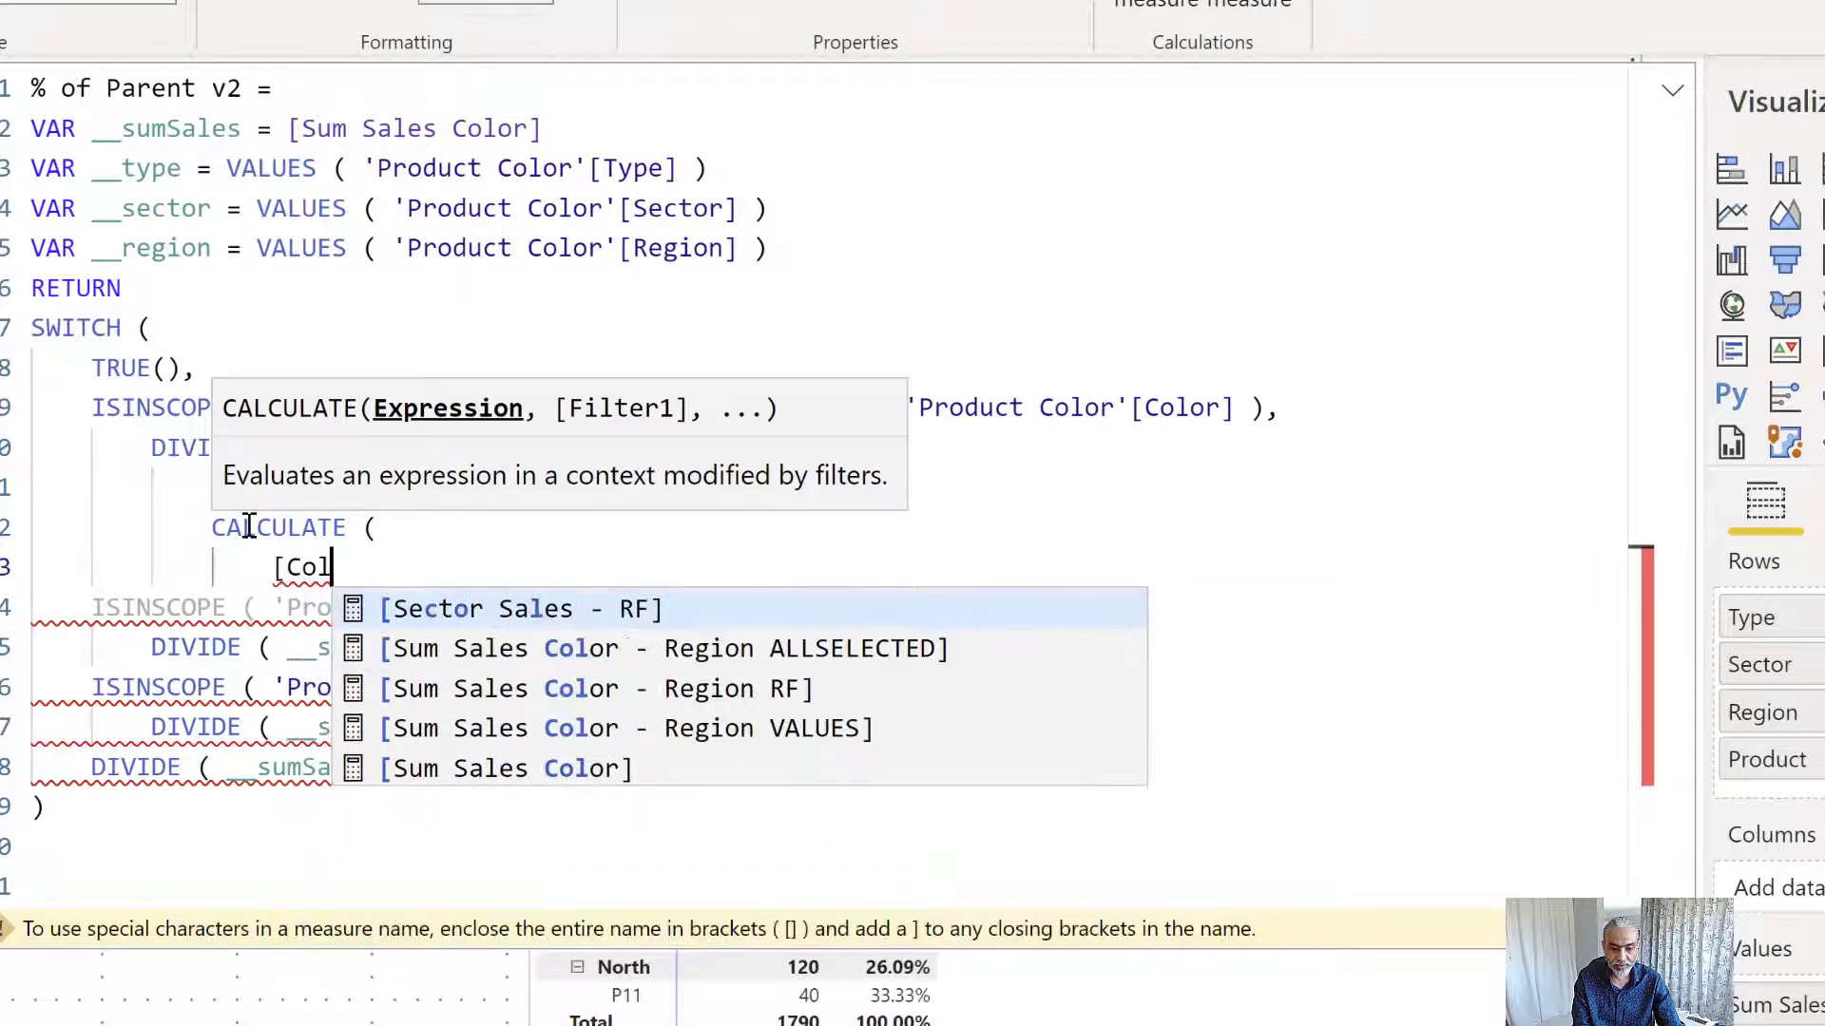
key("BackSpace")
key("BackSpace")
key("BackSpace")
type("Sales -")
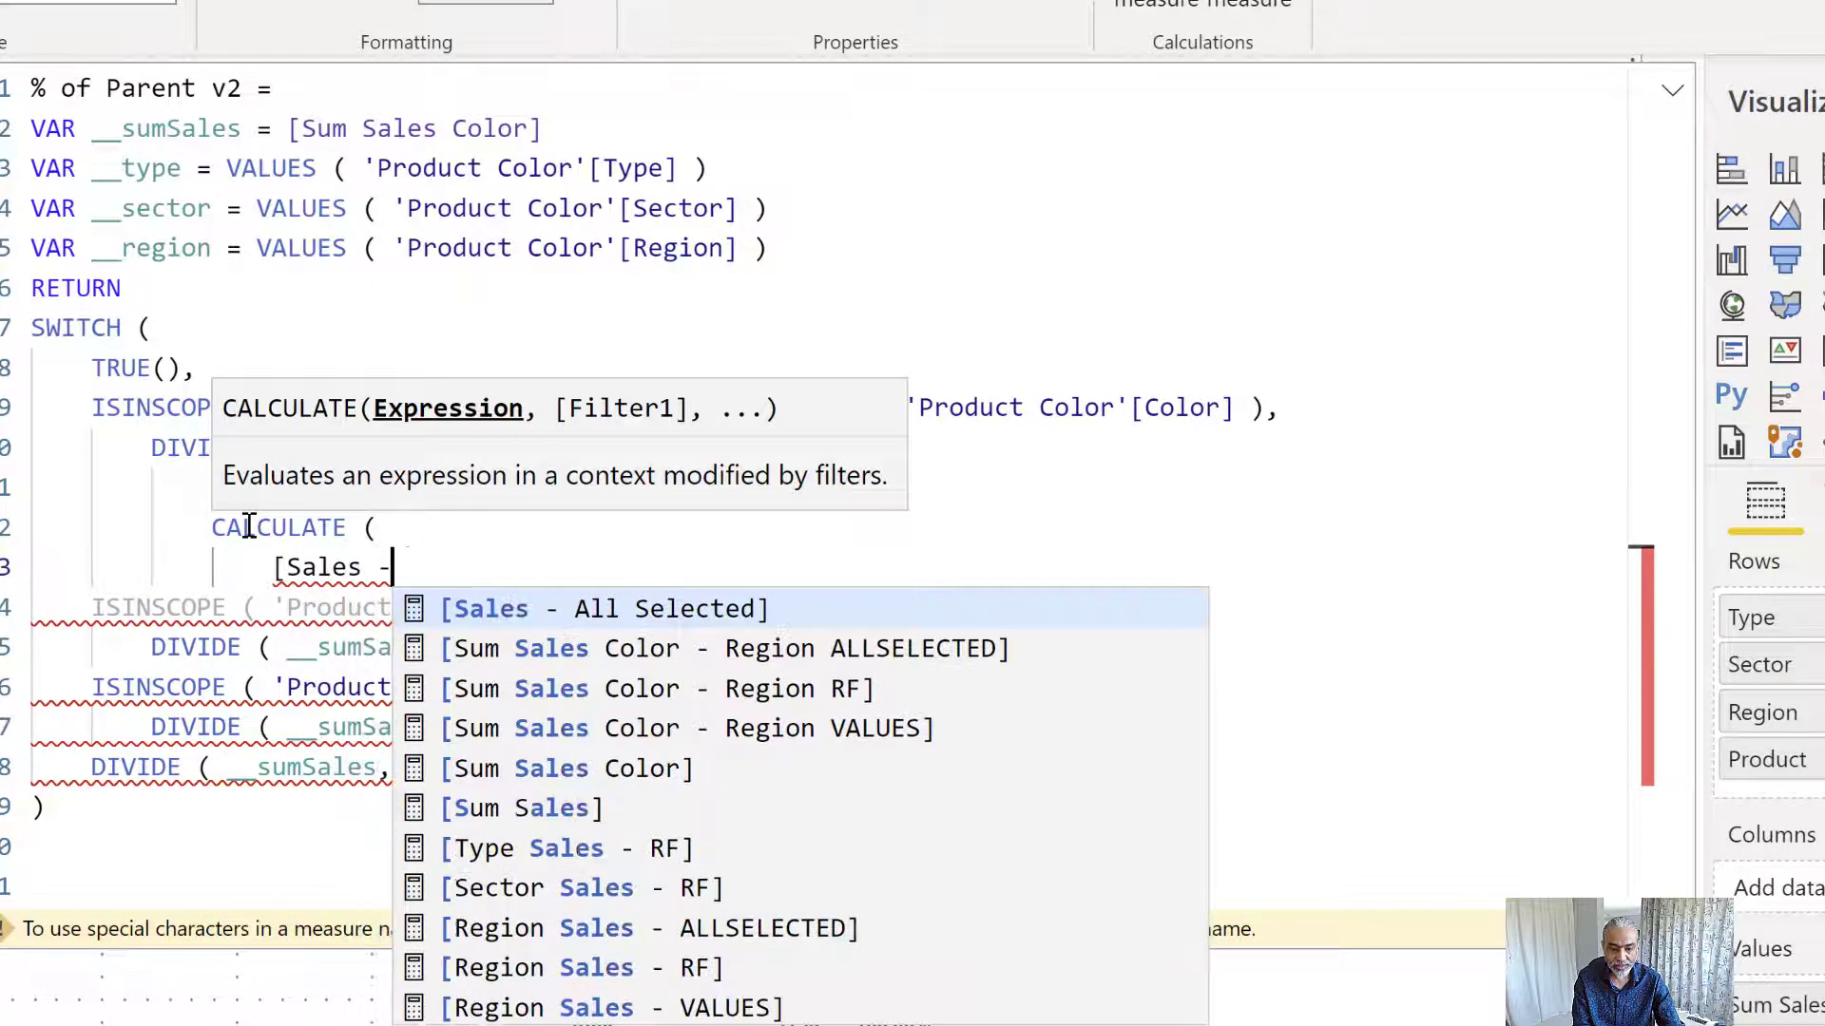
key("Tab")
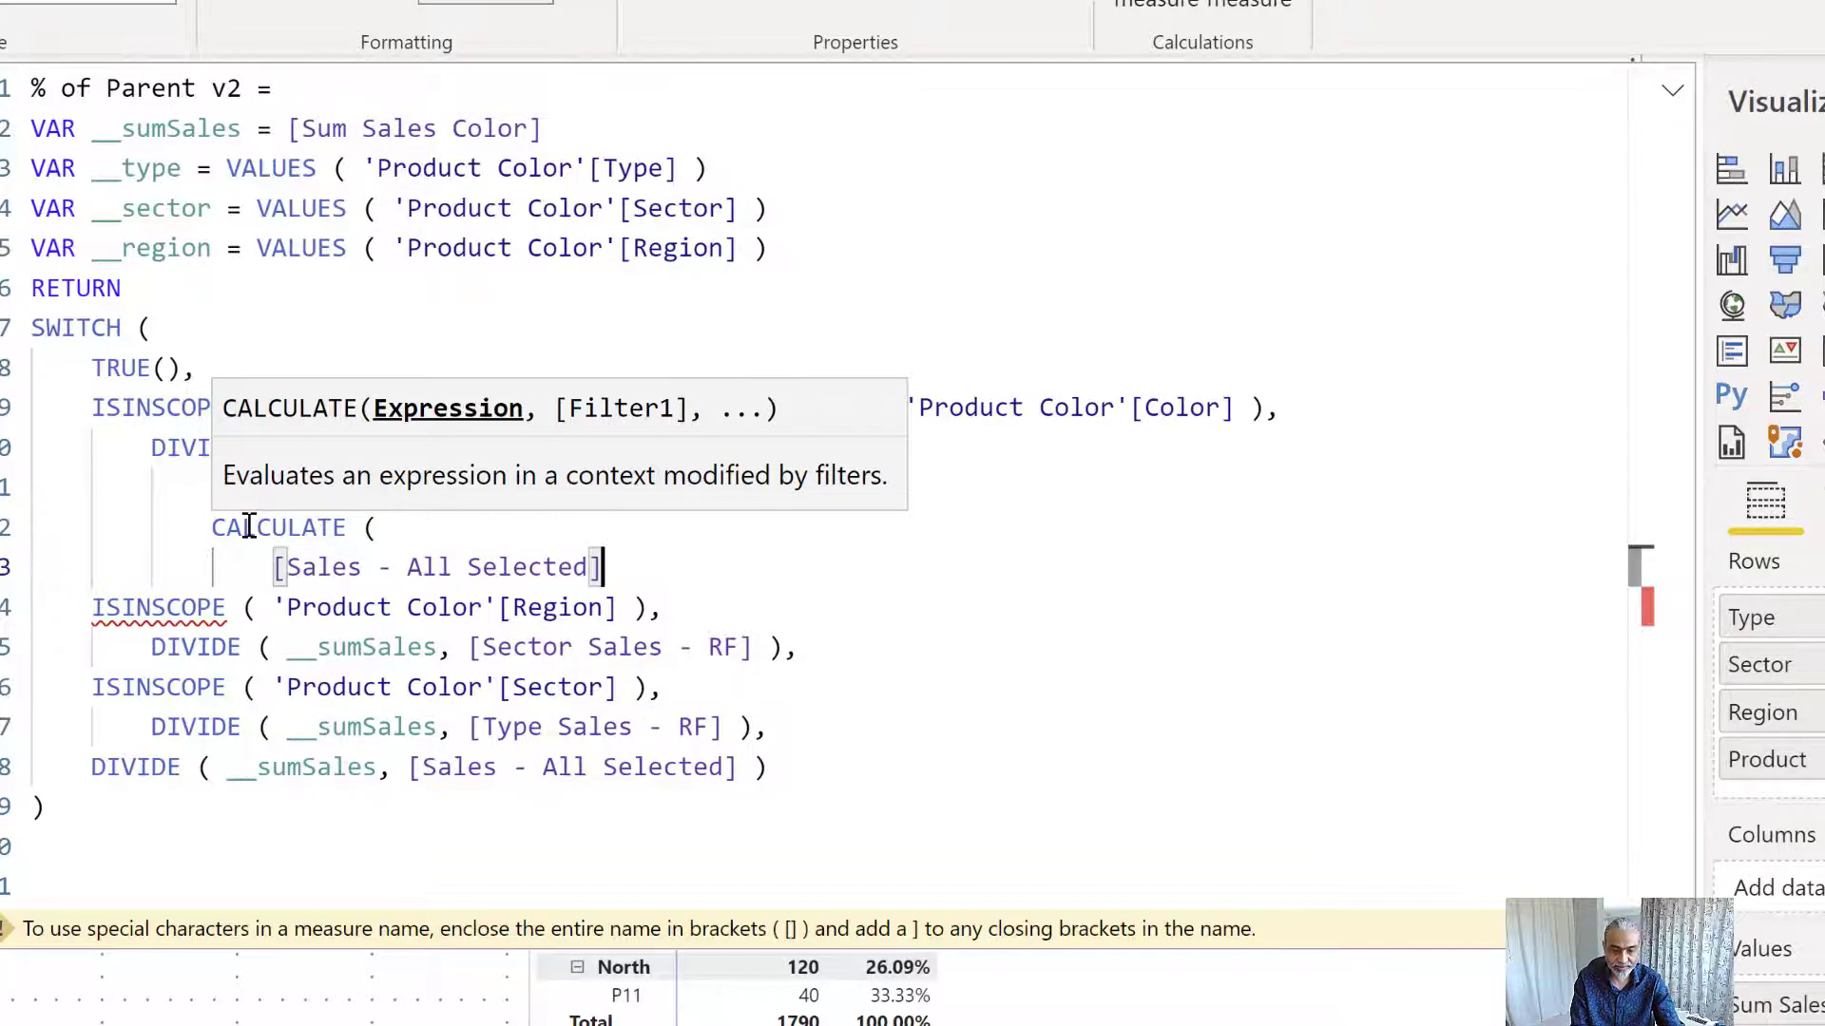
type(",")
key("shift+Return")
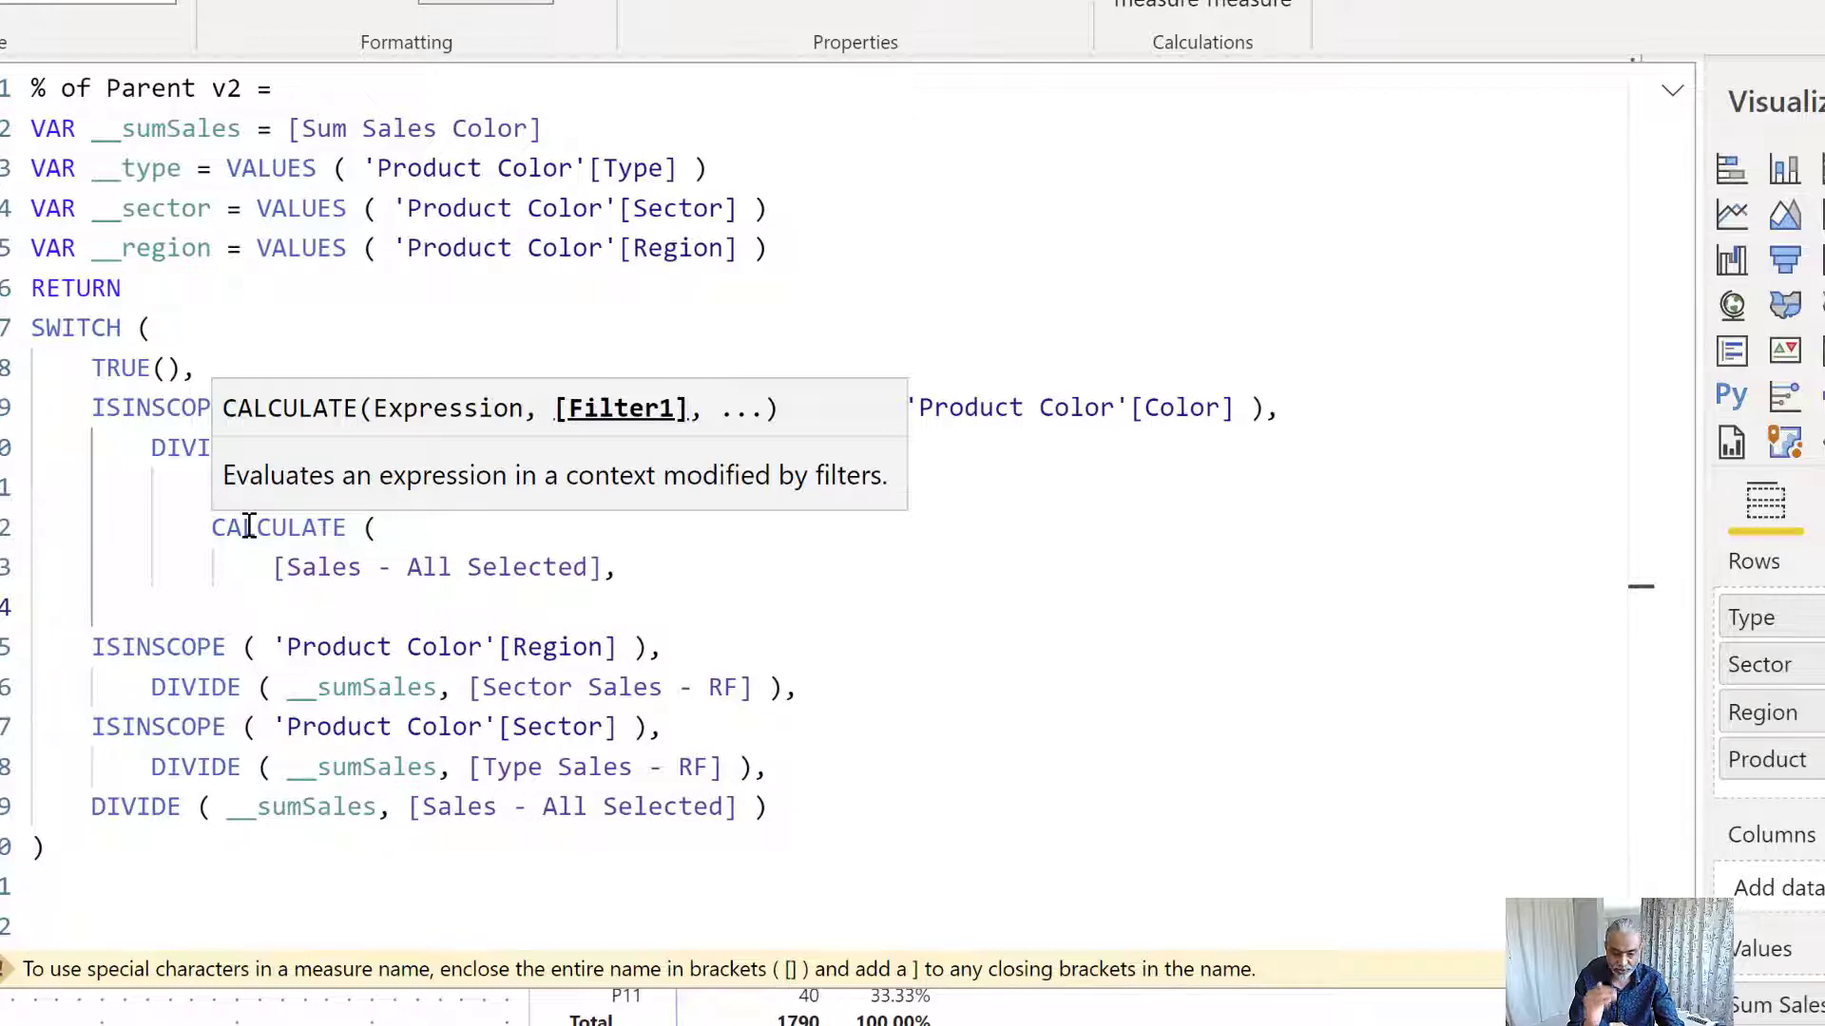
- Add __type, __sector and __region as the CALCULATE filters, each on its own line
left_click(704, 573)
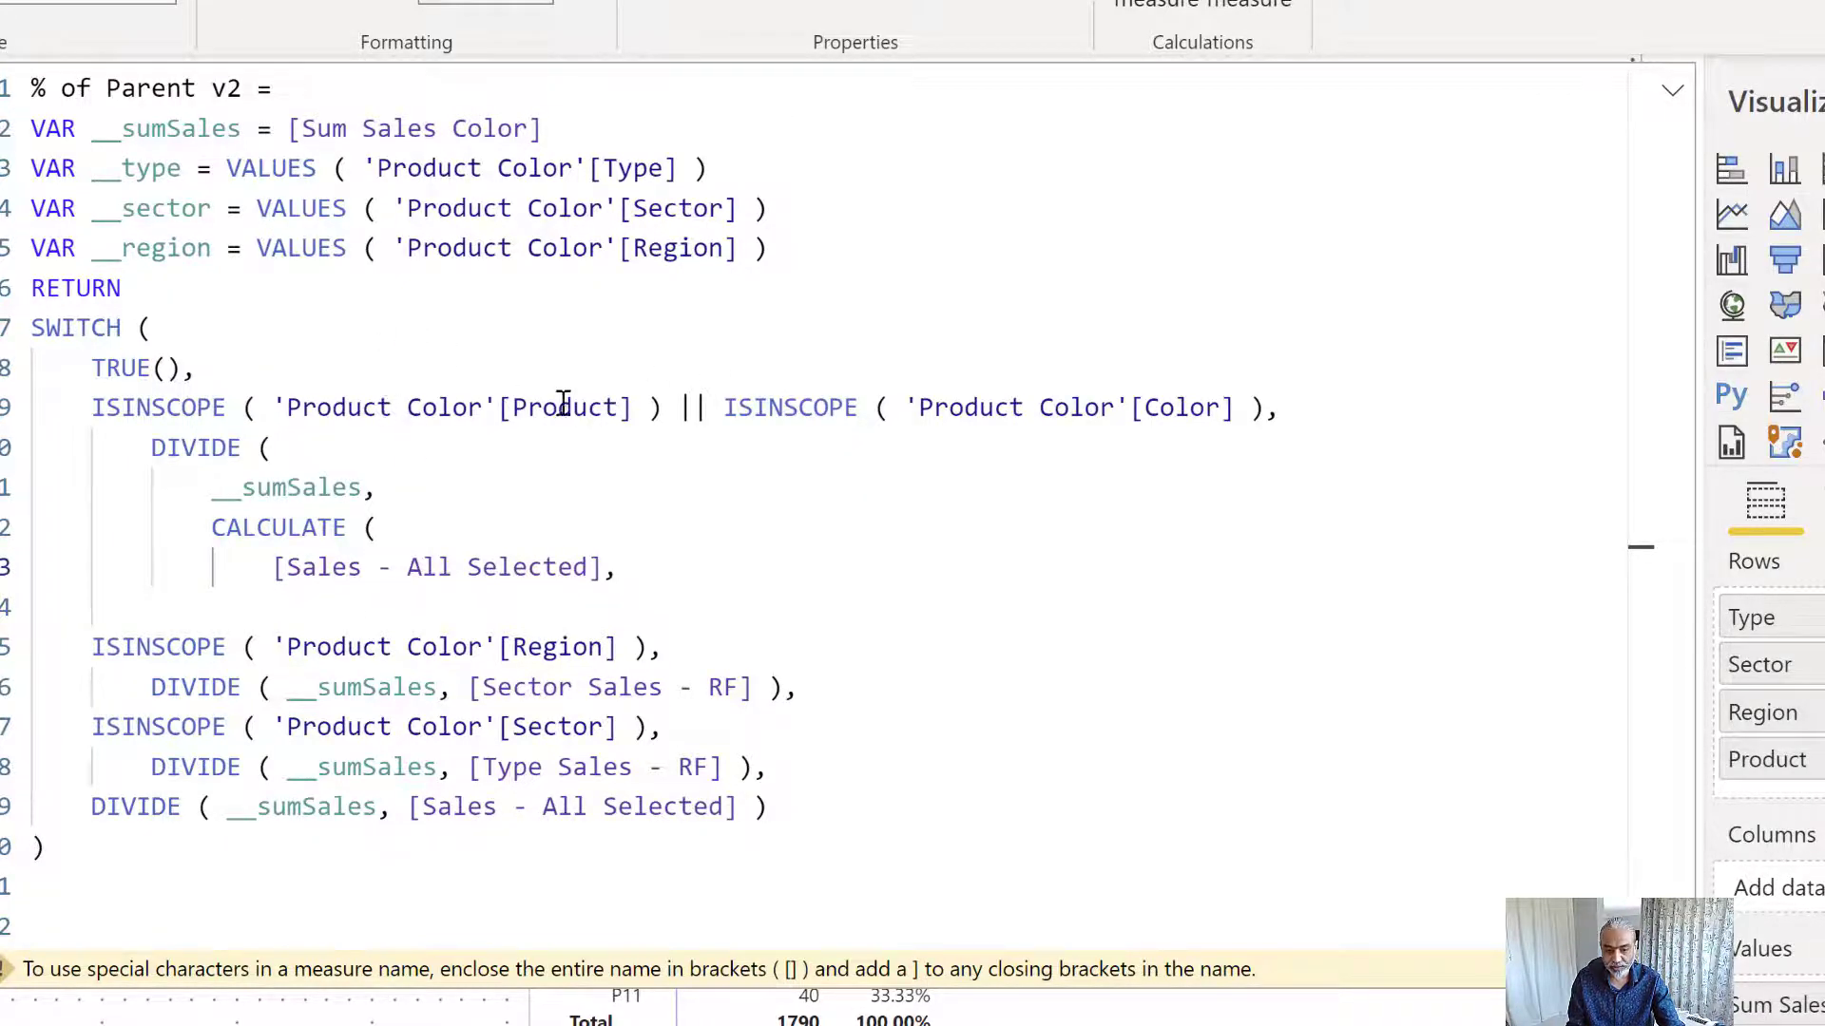
left_click(285, 602)
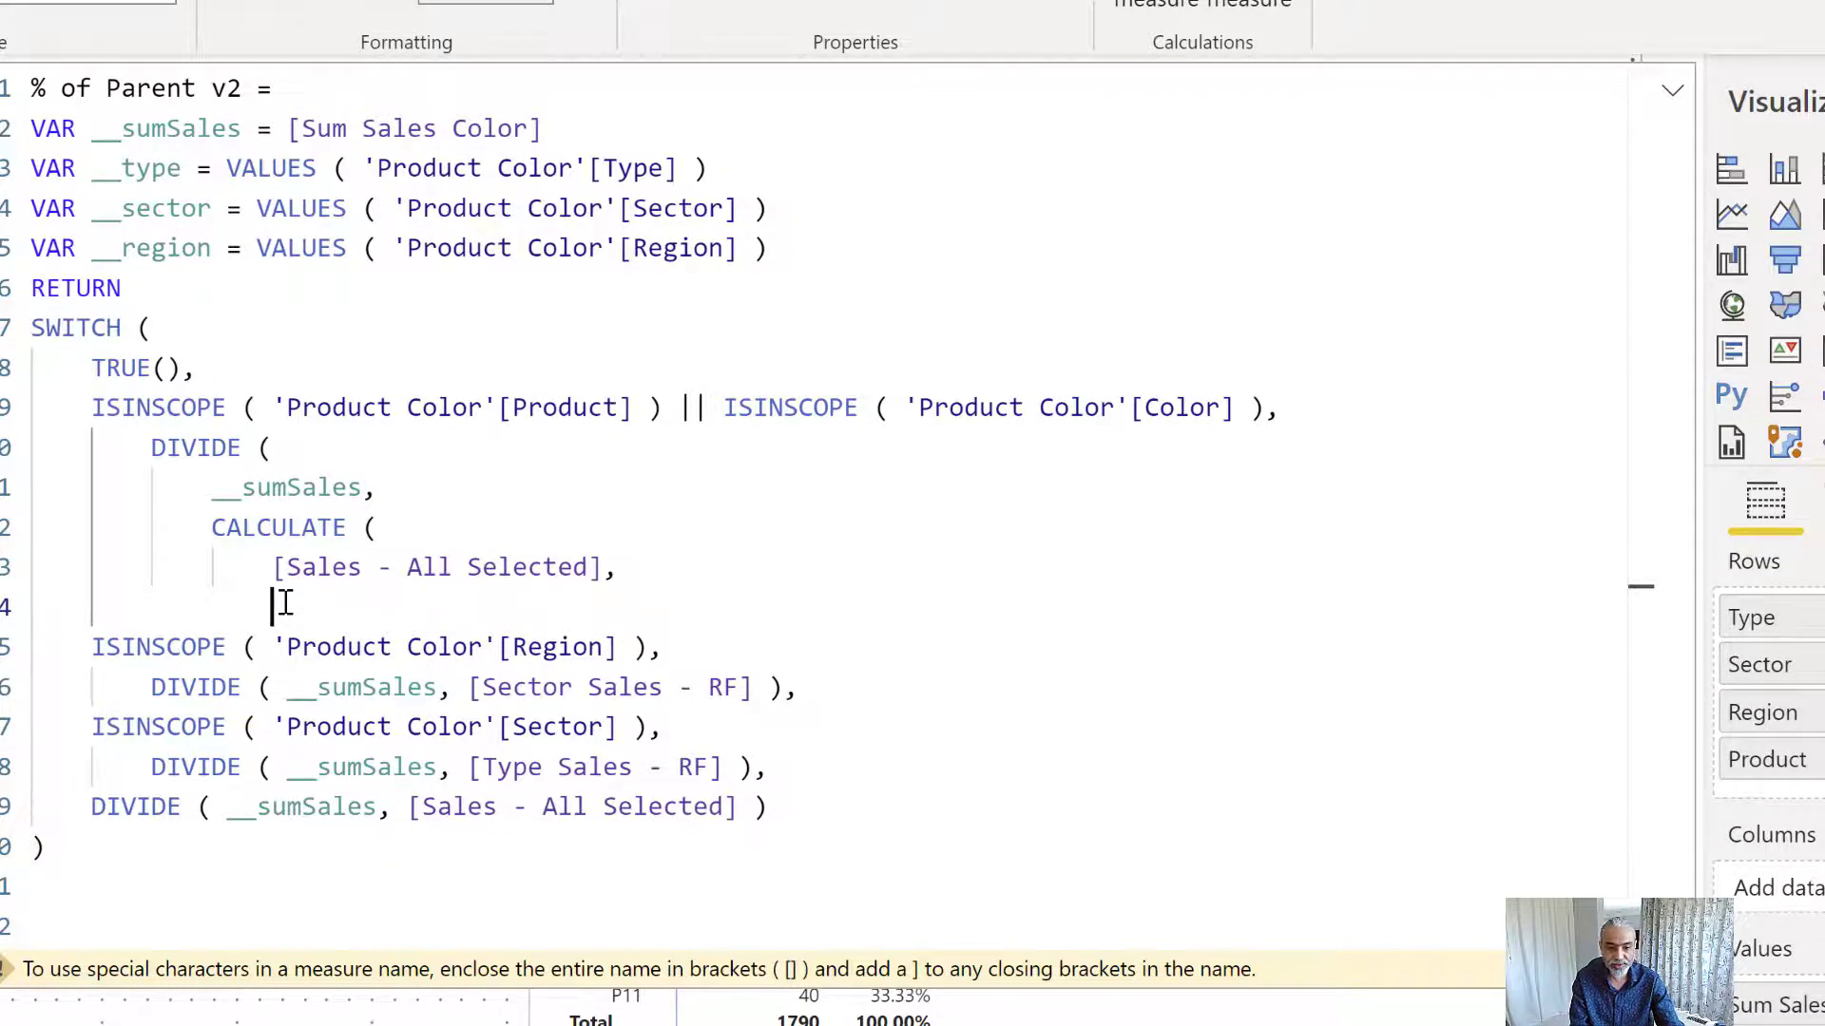
type("__type")
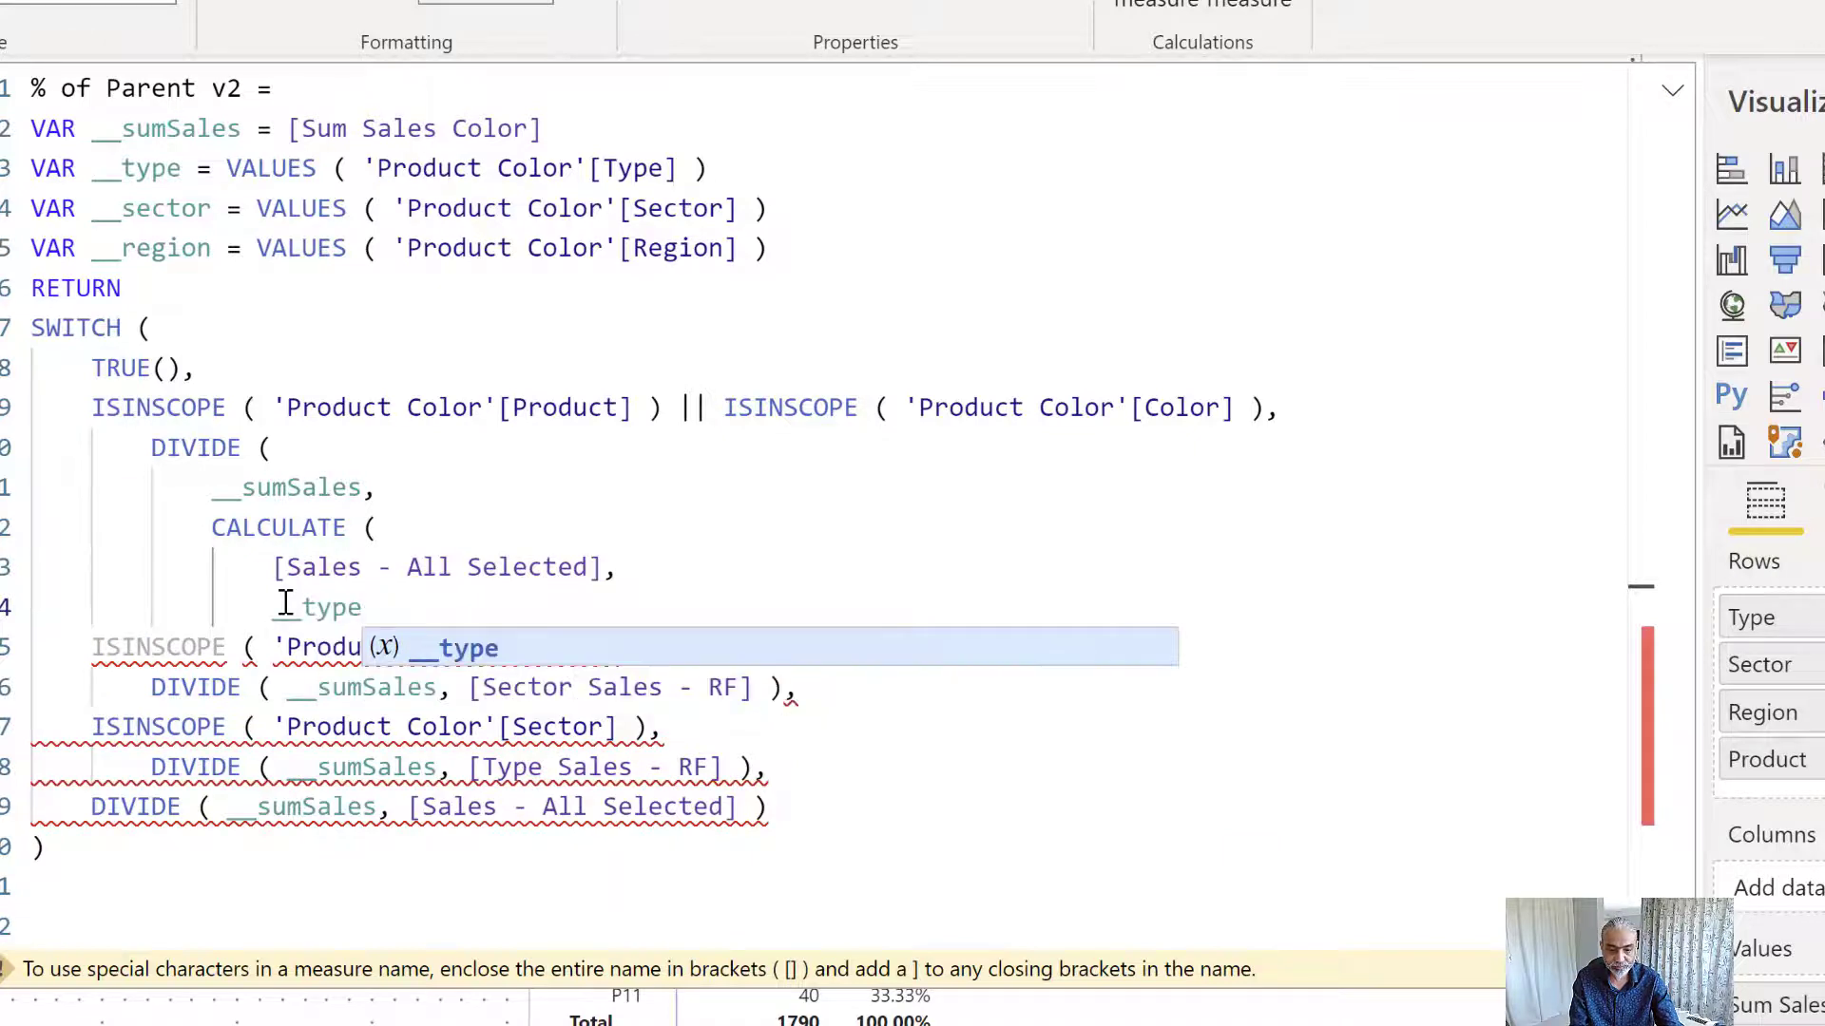
type(",")
key("Return")
type("__se")
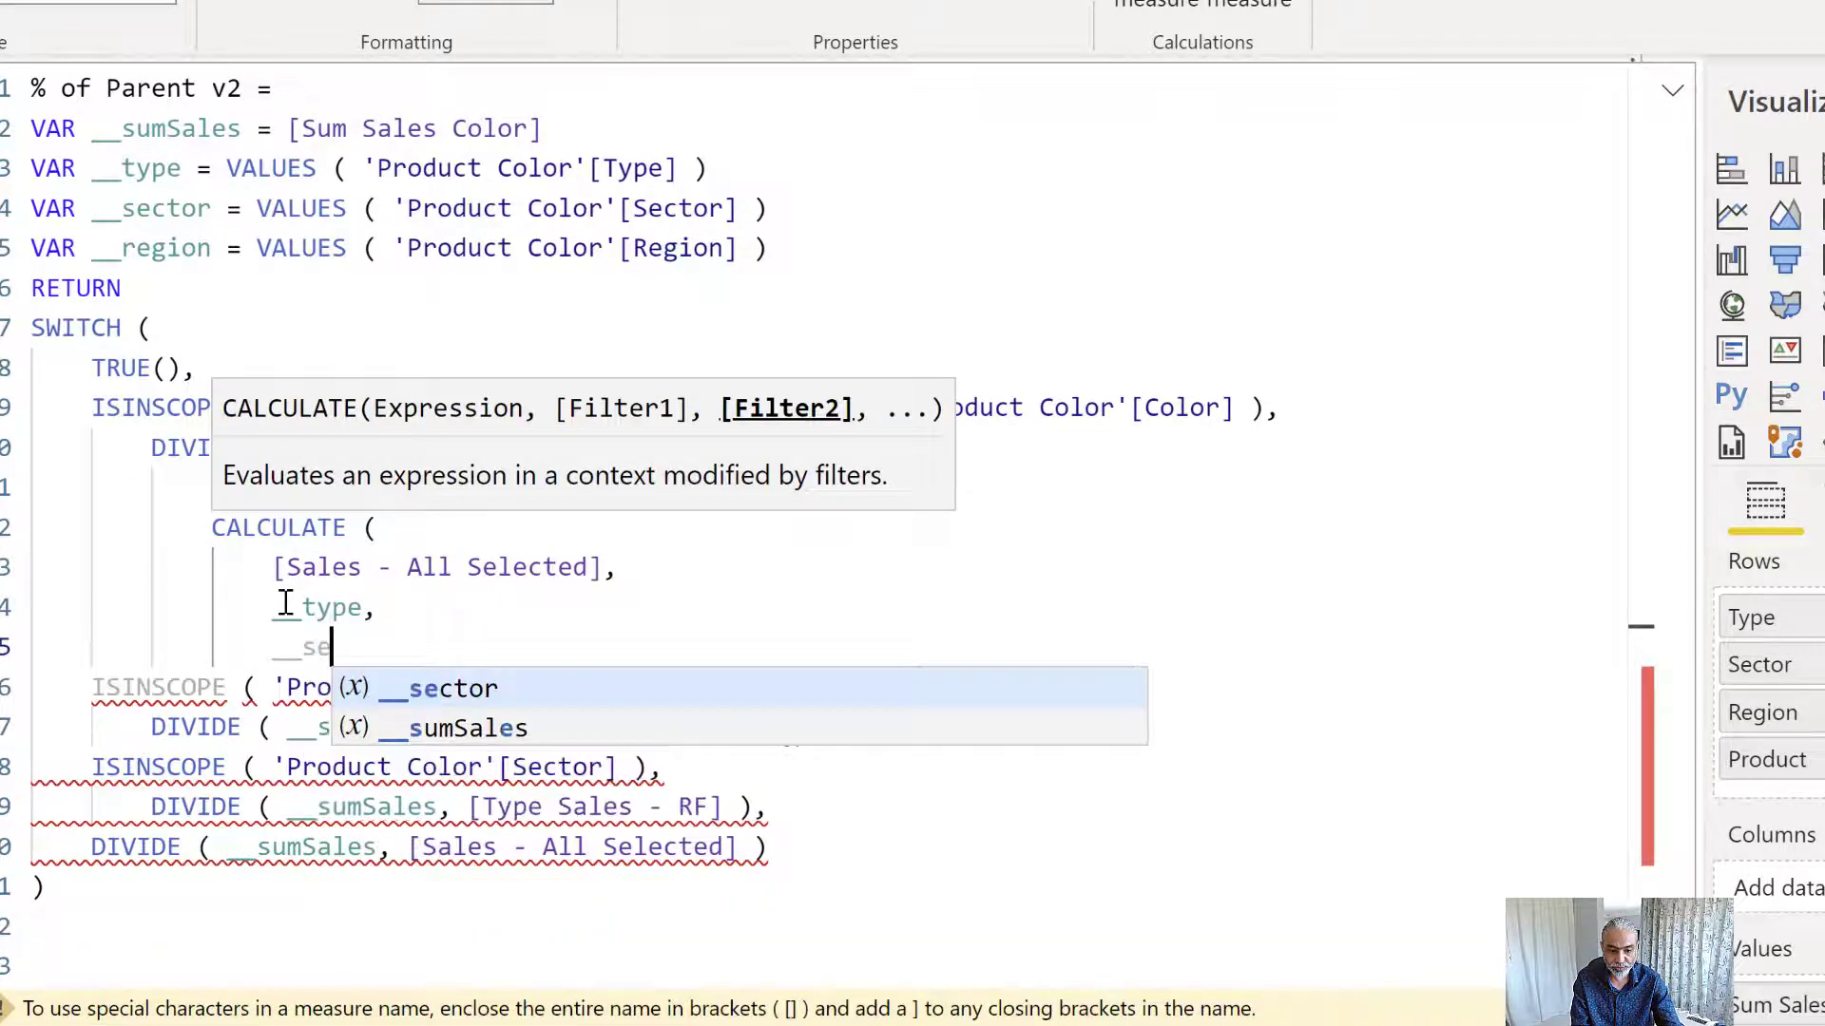
type("ctor,")
key("Return")
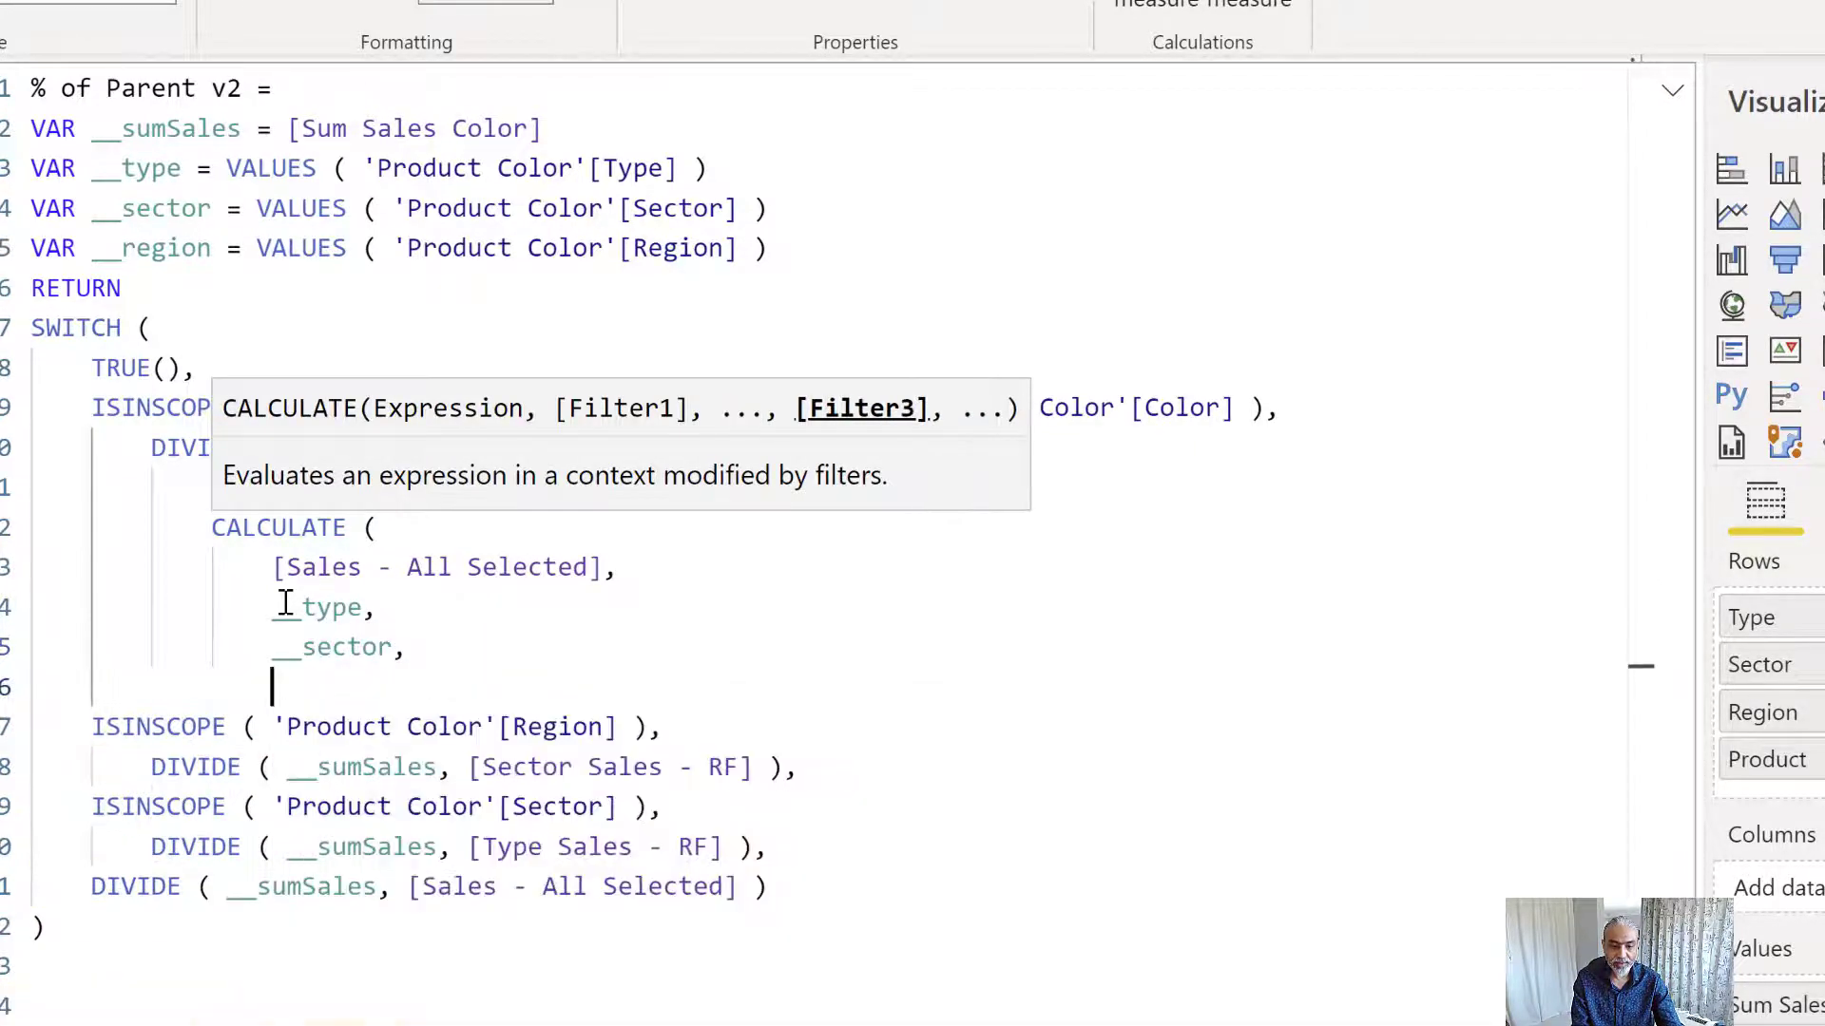
type("__region")
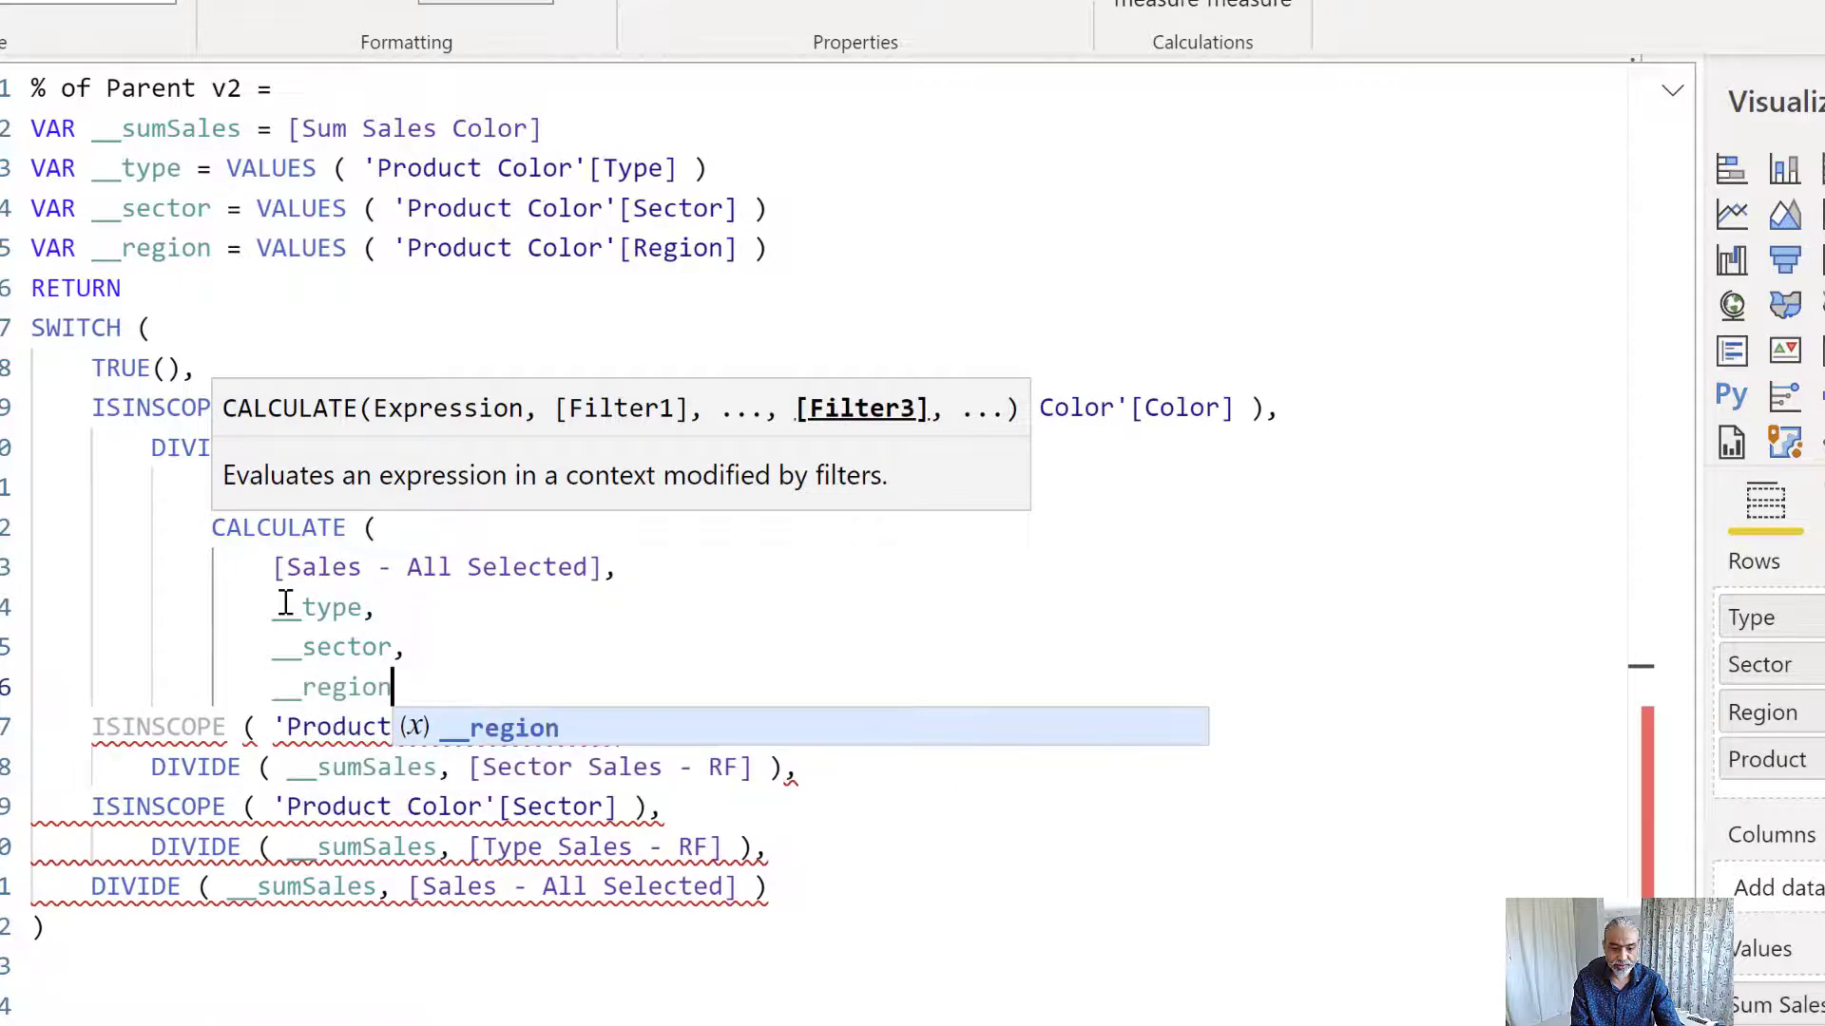
- Close the CALCULATE and the first DIVIDE with parentheses on separate lines
key("Return")
type(")")
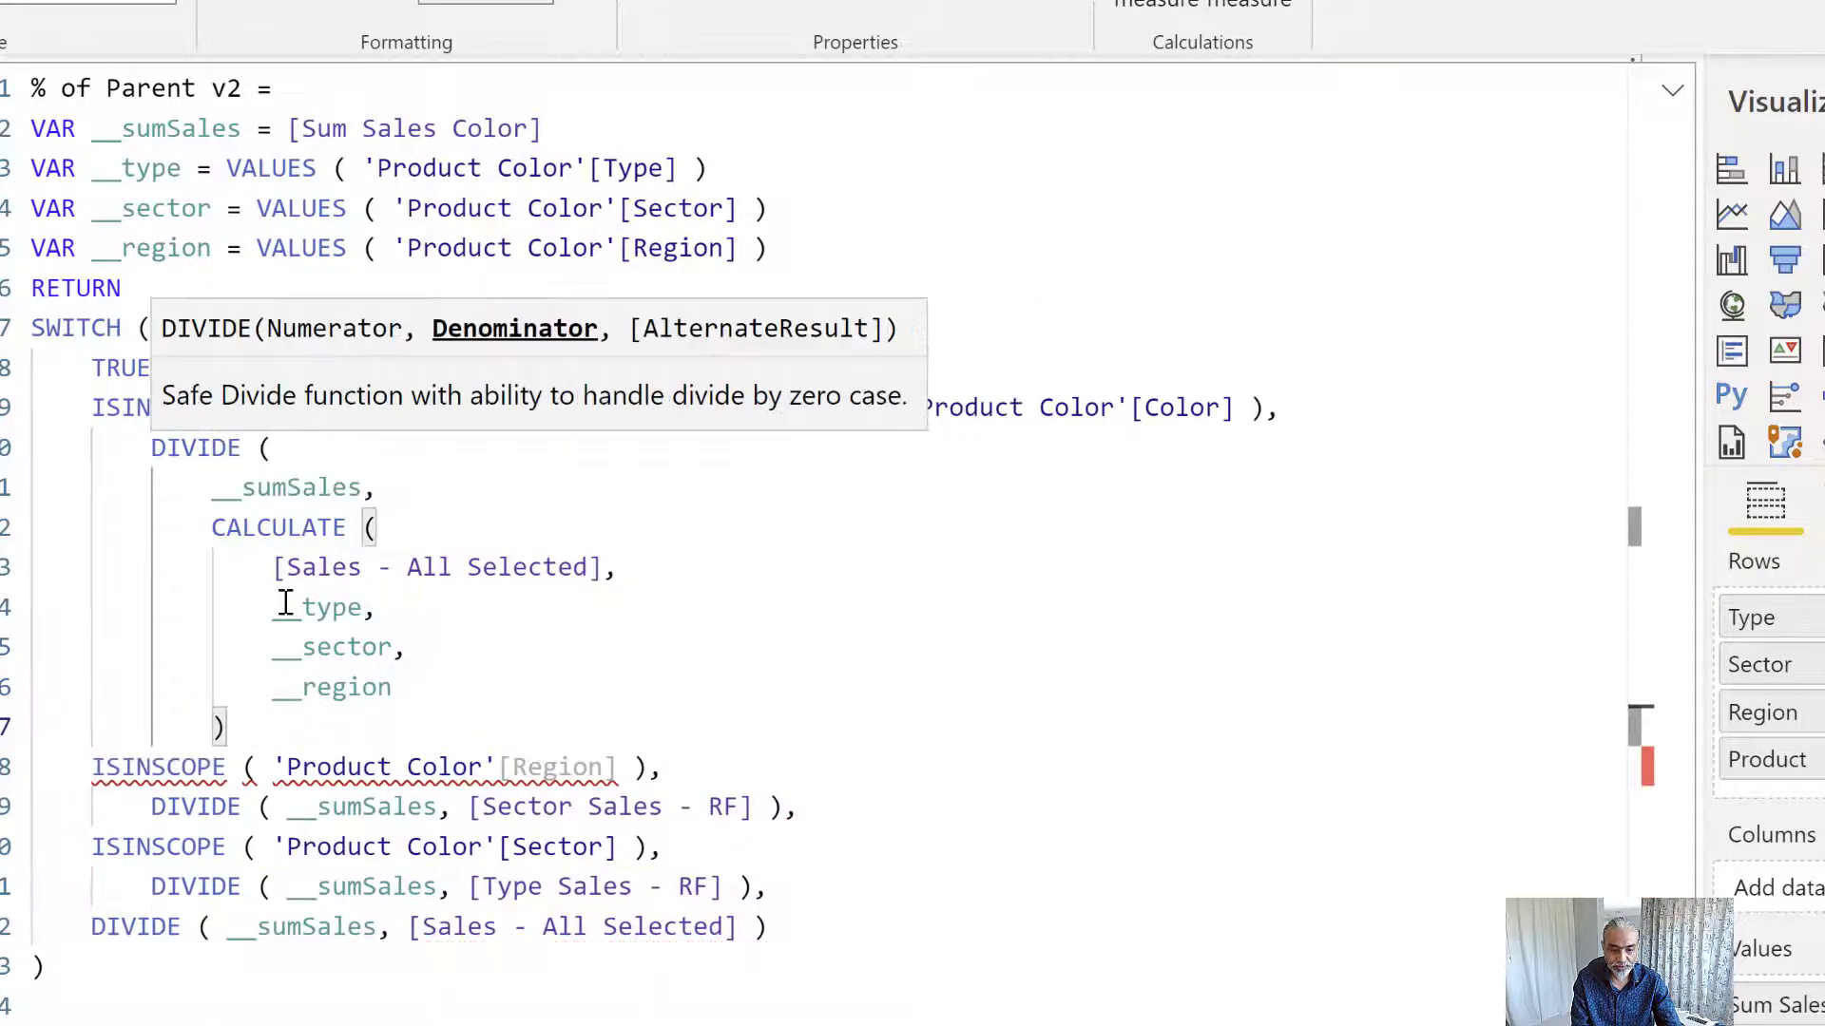
key("Return")
type(")")
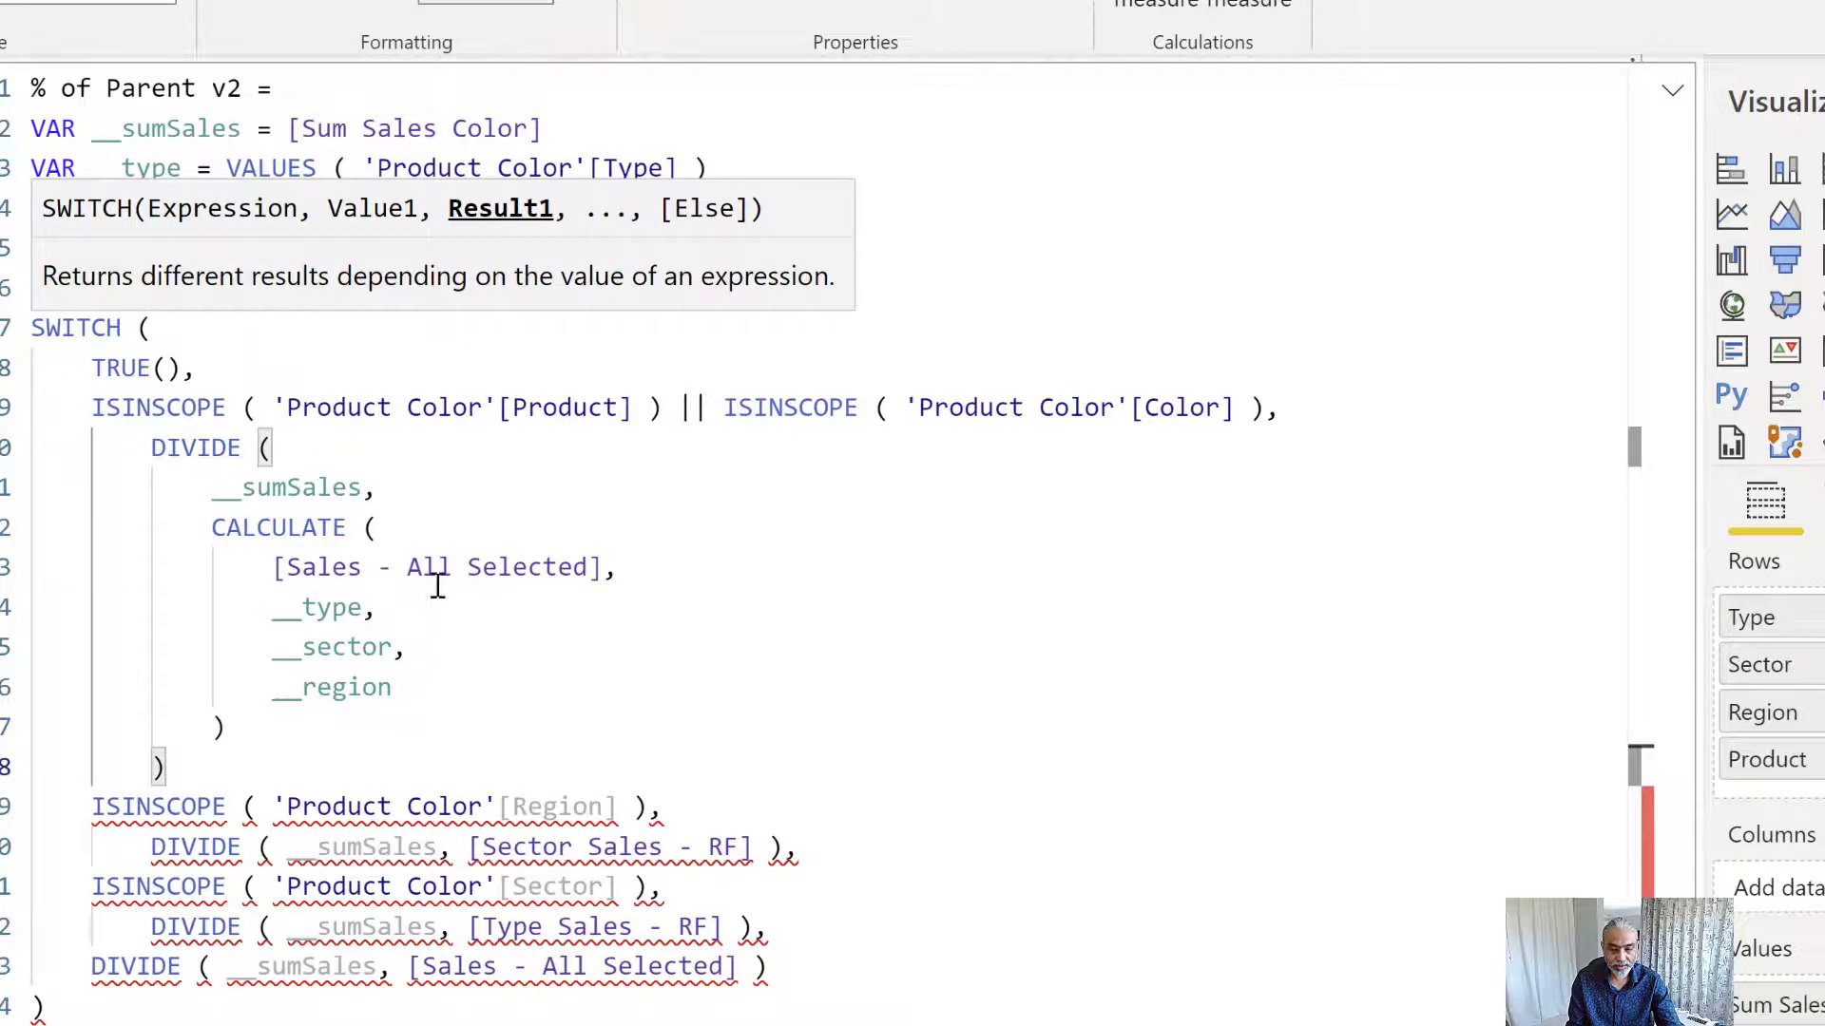
scroll(436, 554, "down", 2)
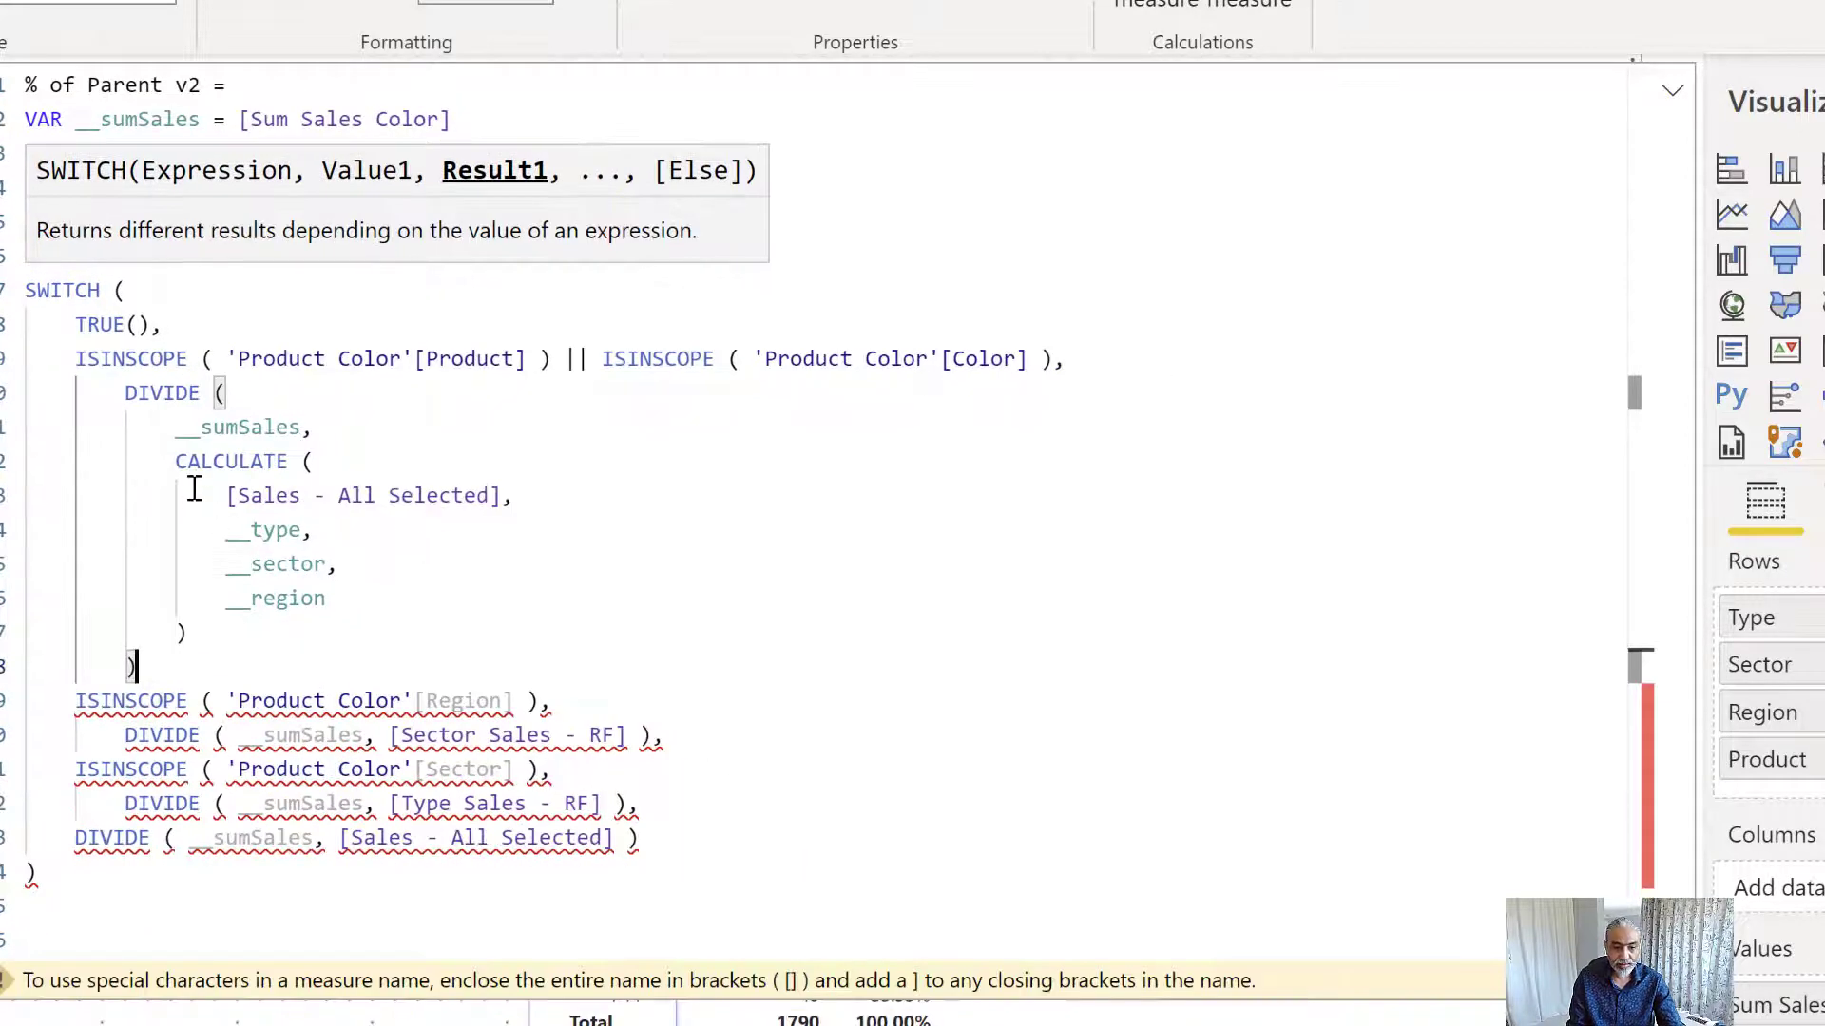
left_click_drag(189, 492, 558, 477)
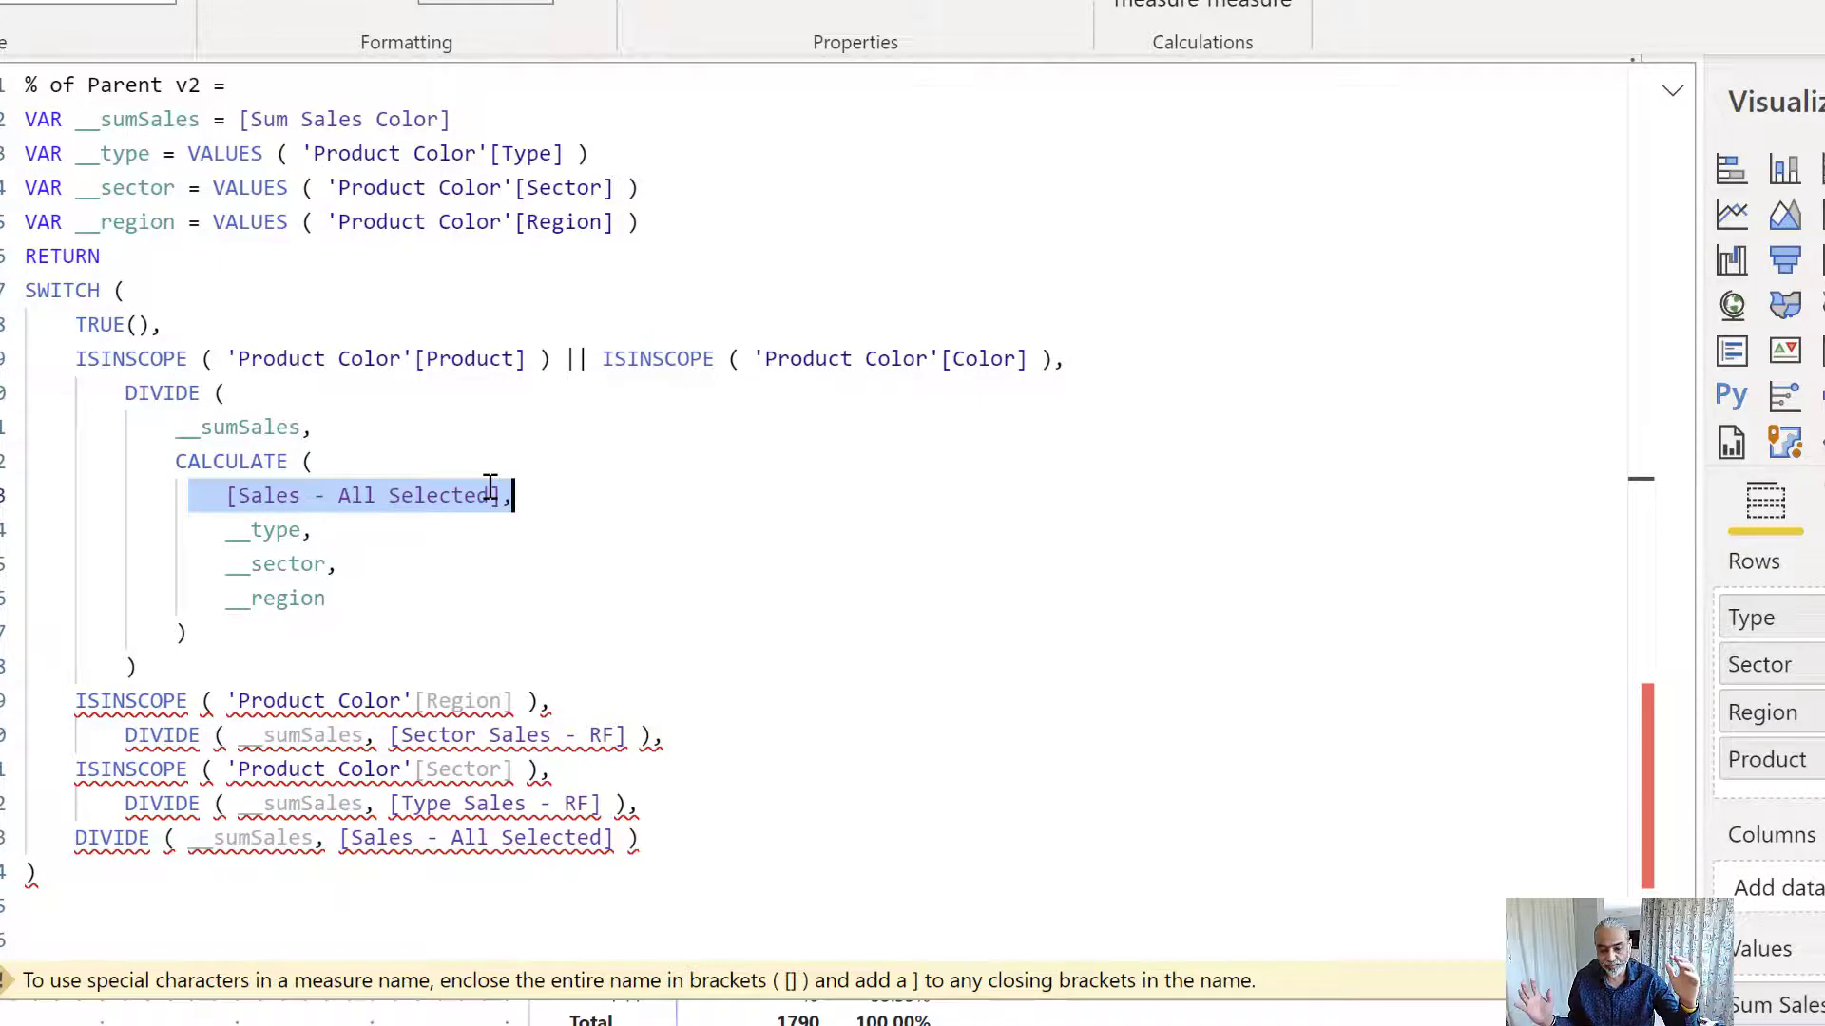
left_click_drag(204, 526, 409, 604)
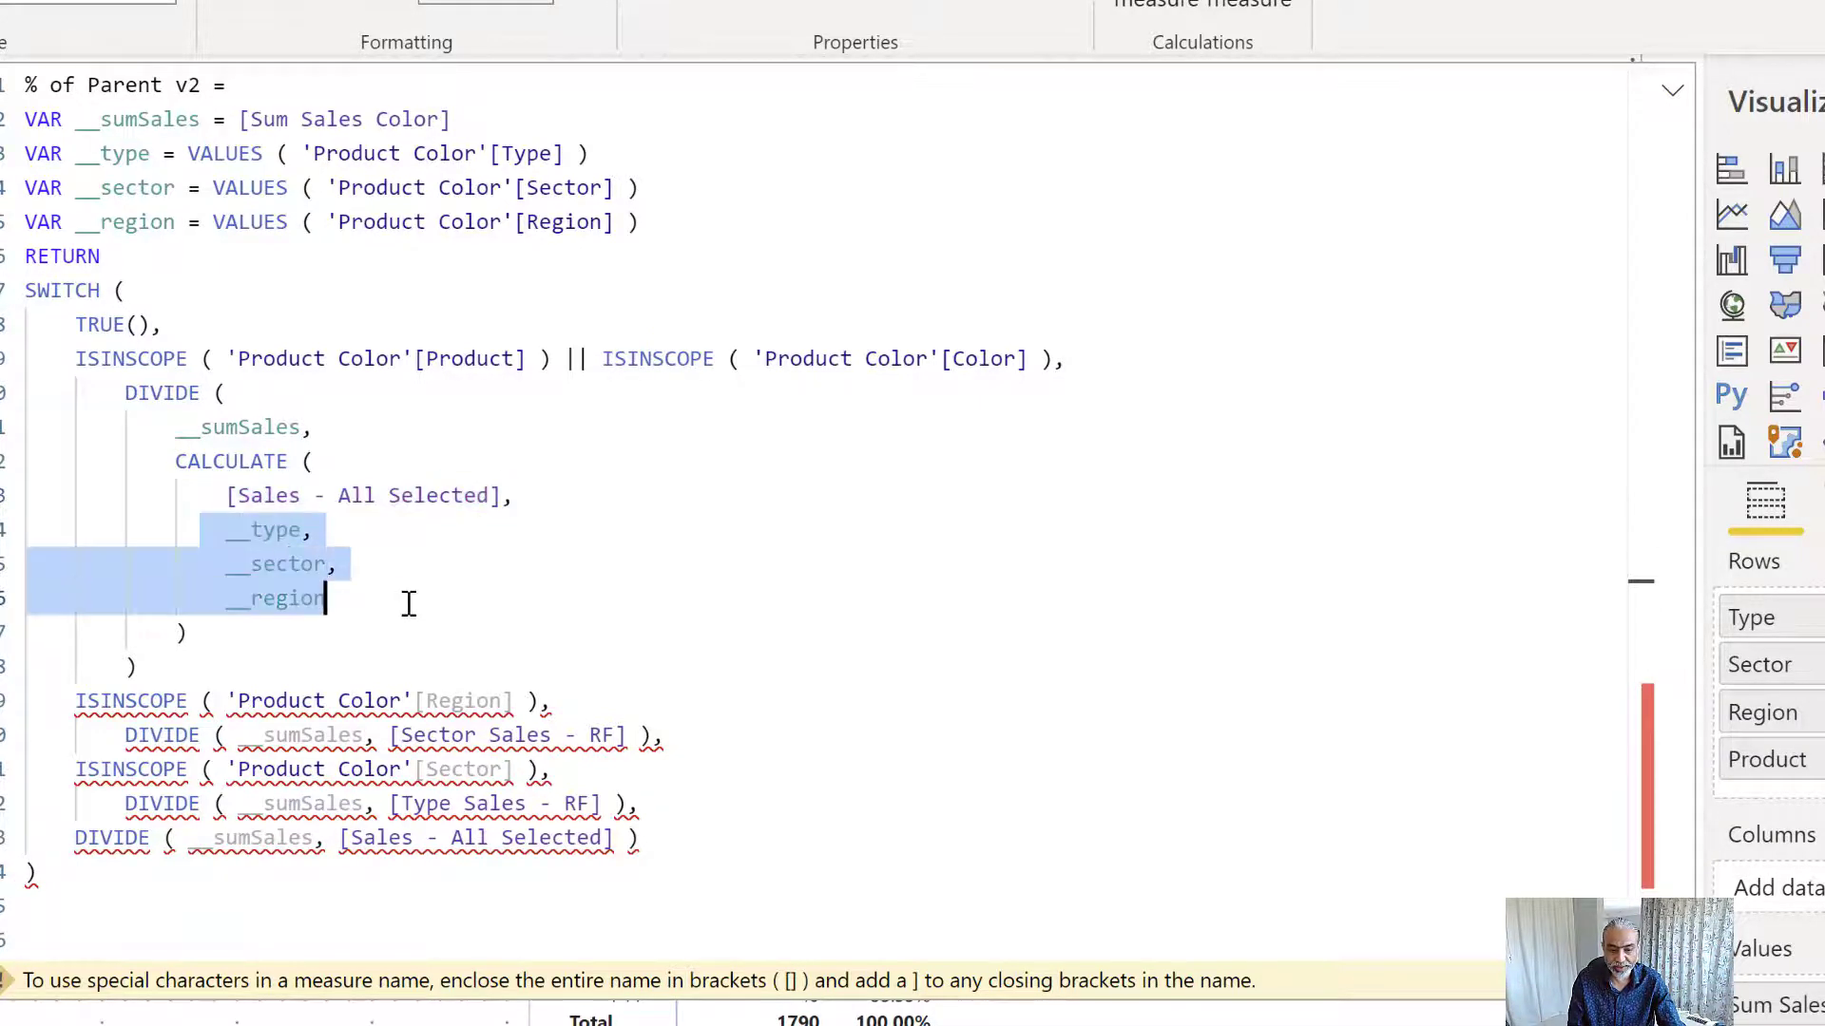
left_click_drag(228, 358, 451, 358)
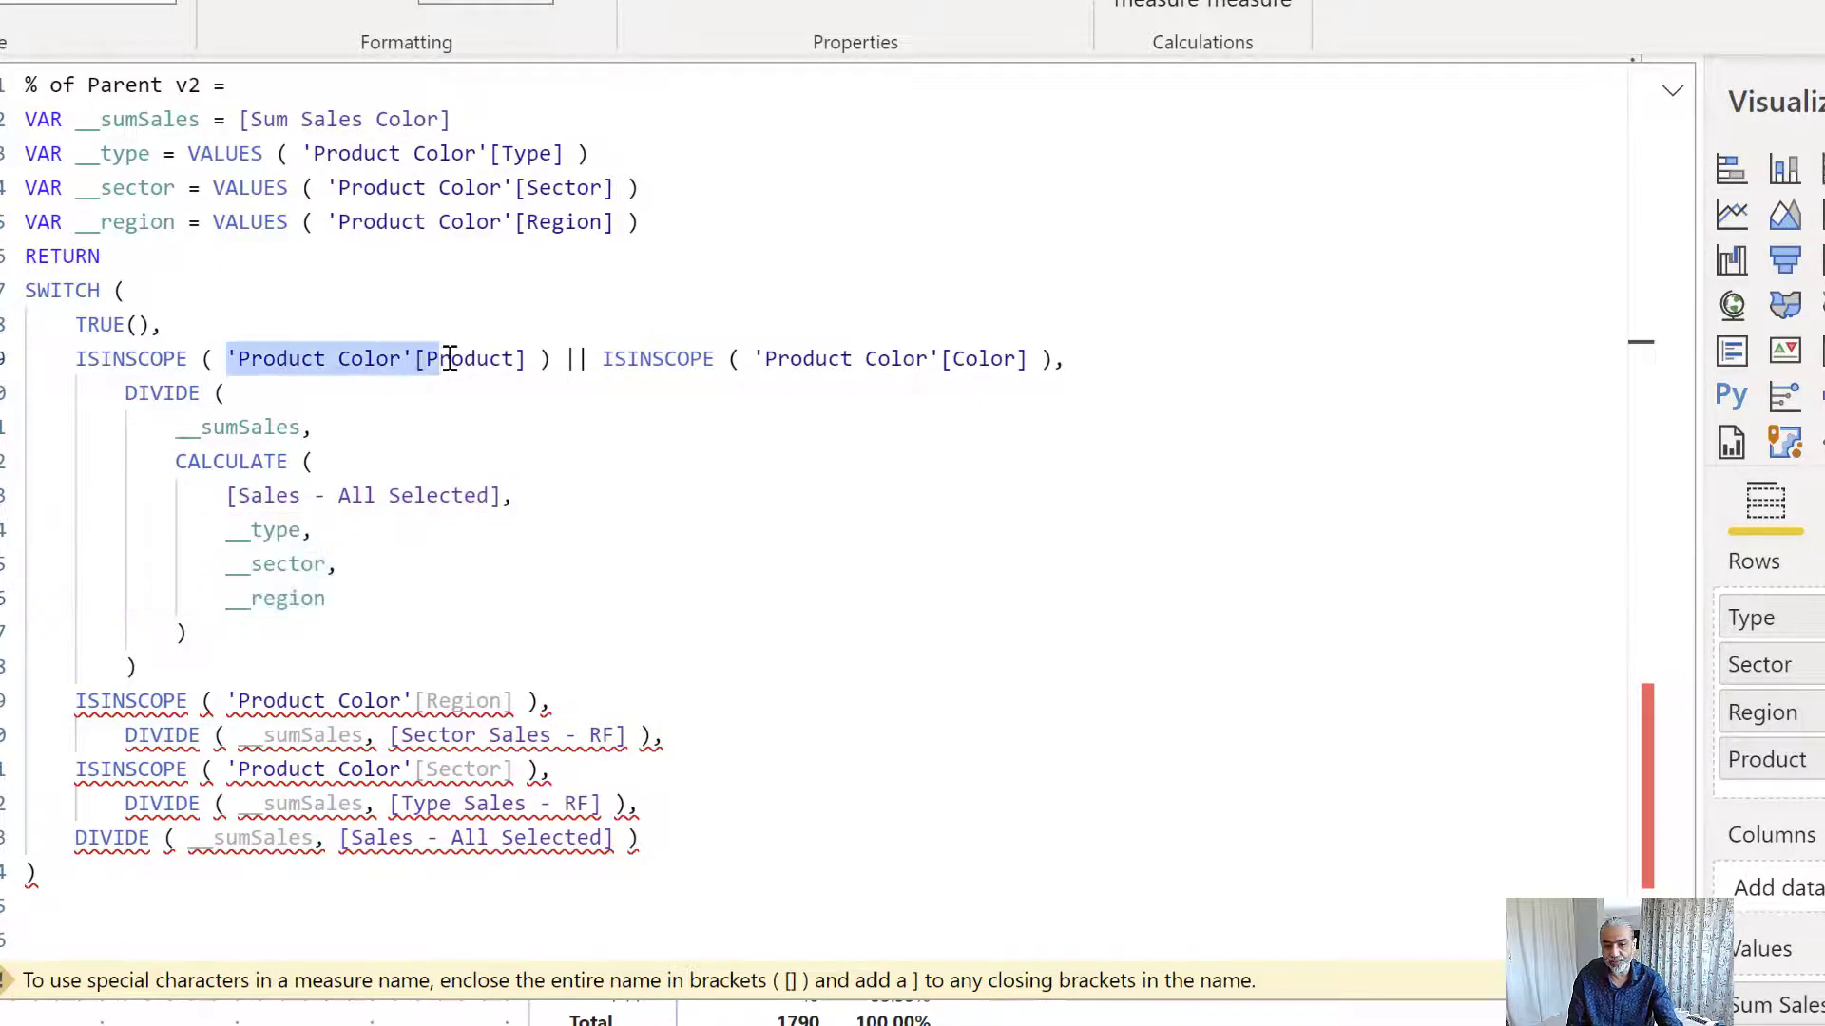
left_click(229, 656)
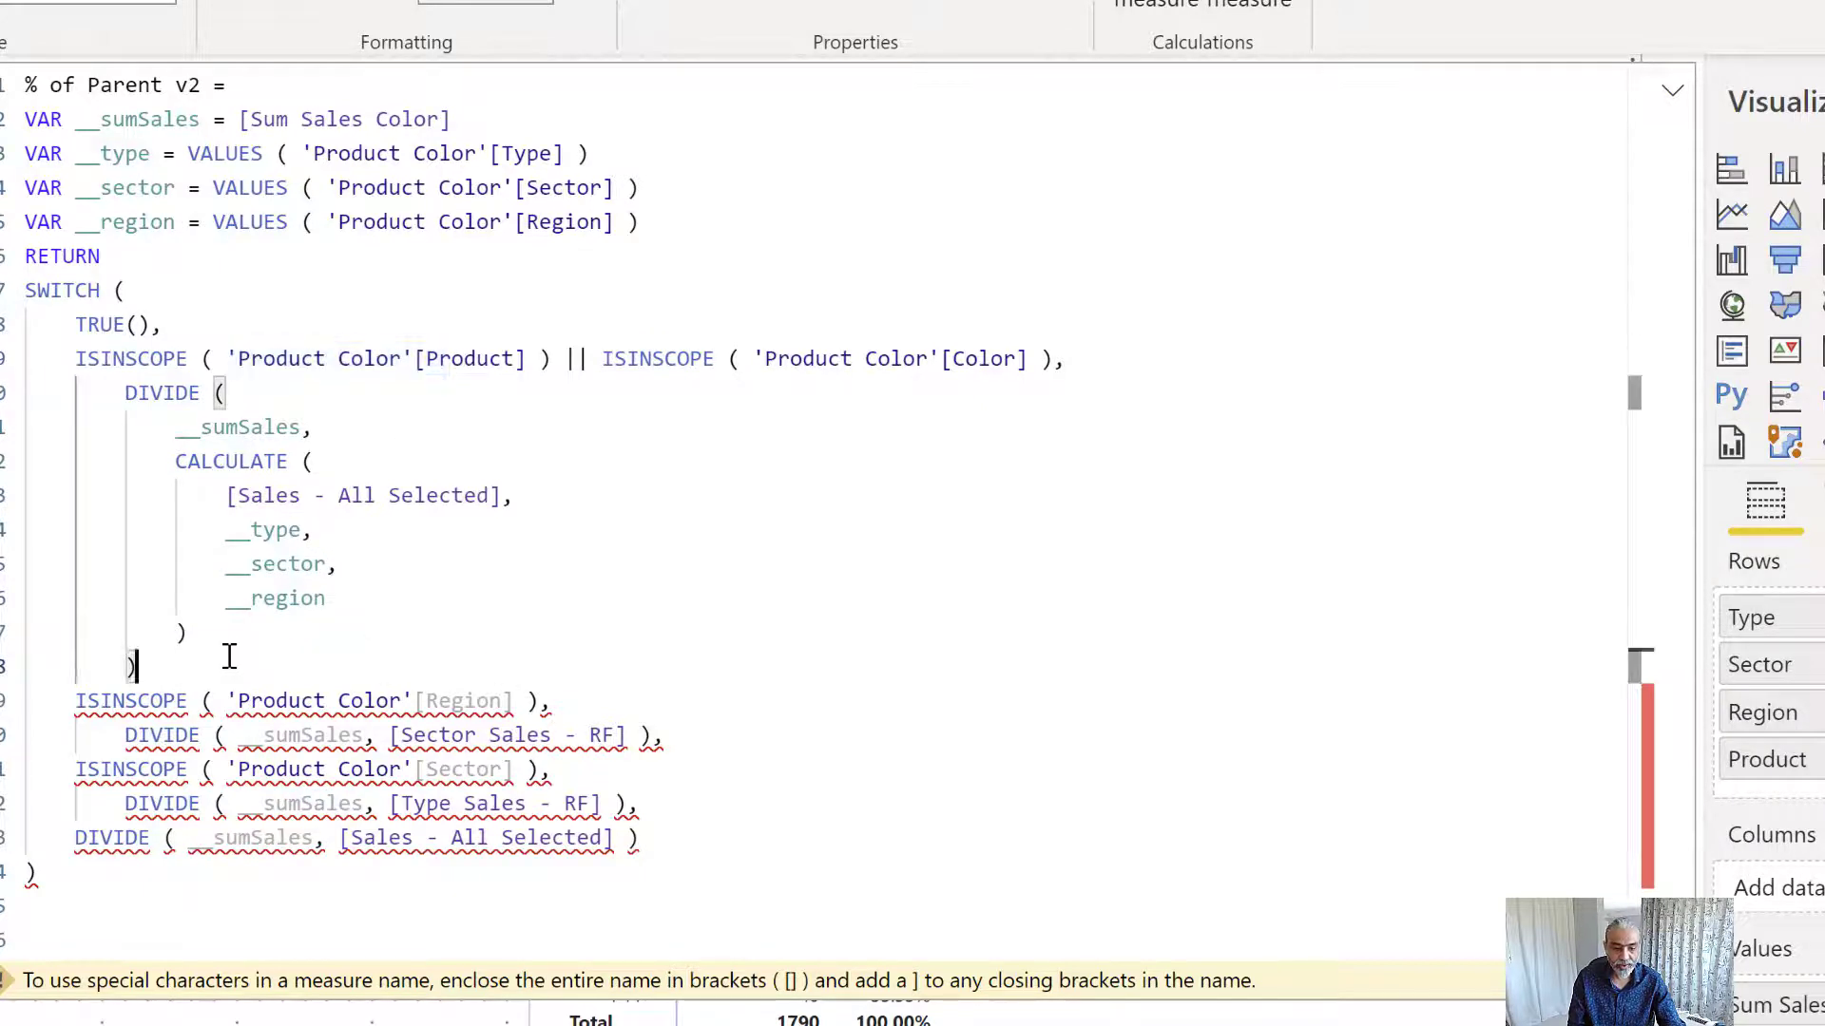
- End the first DIVIDE with a comma and replace the Region branch's DIVIDE with an indented copy of that block
type(",")
left_click_drag(249, 677, 27, 392)
key("ctrl+c")
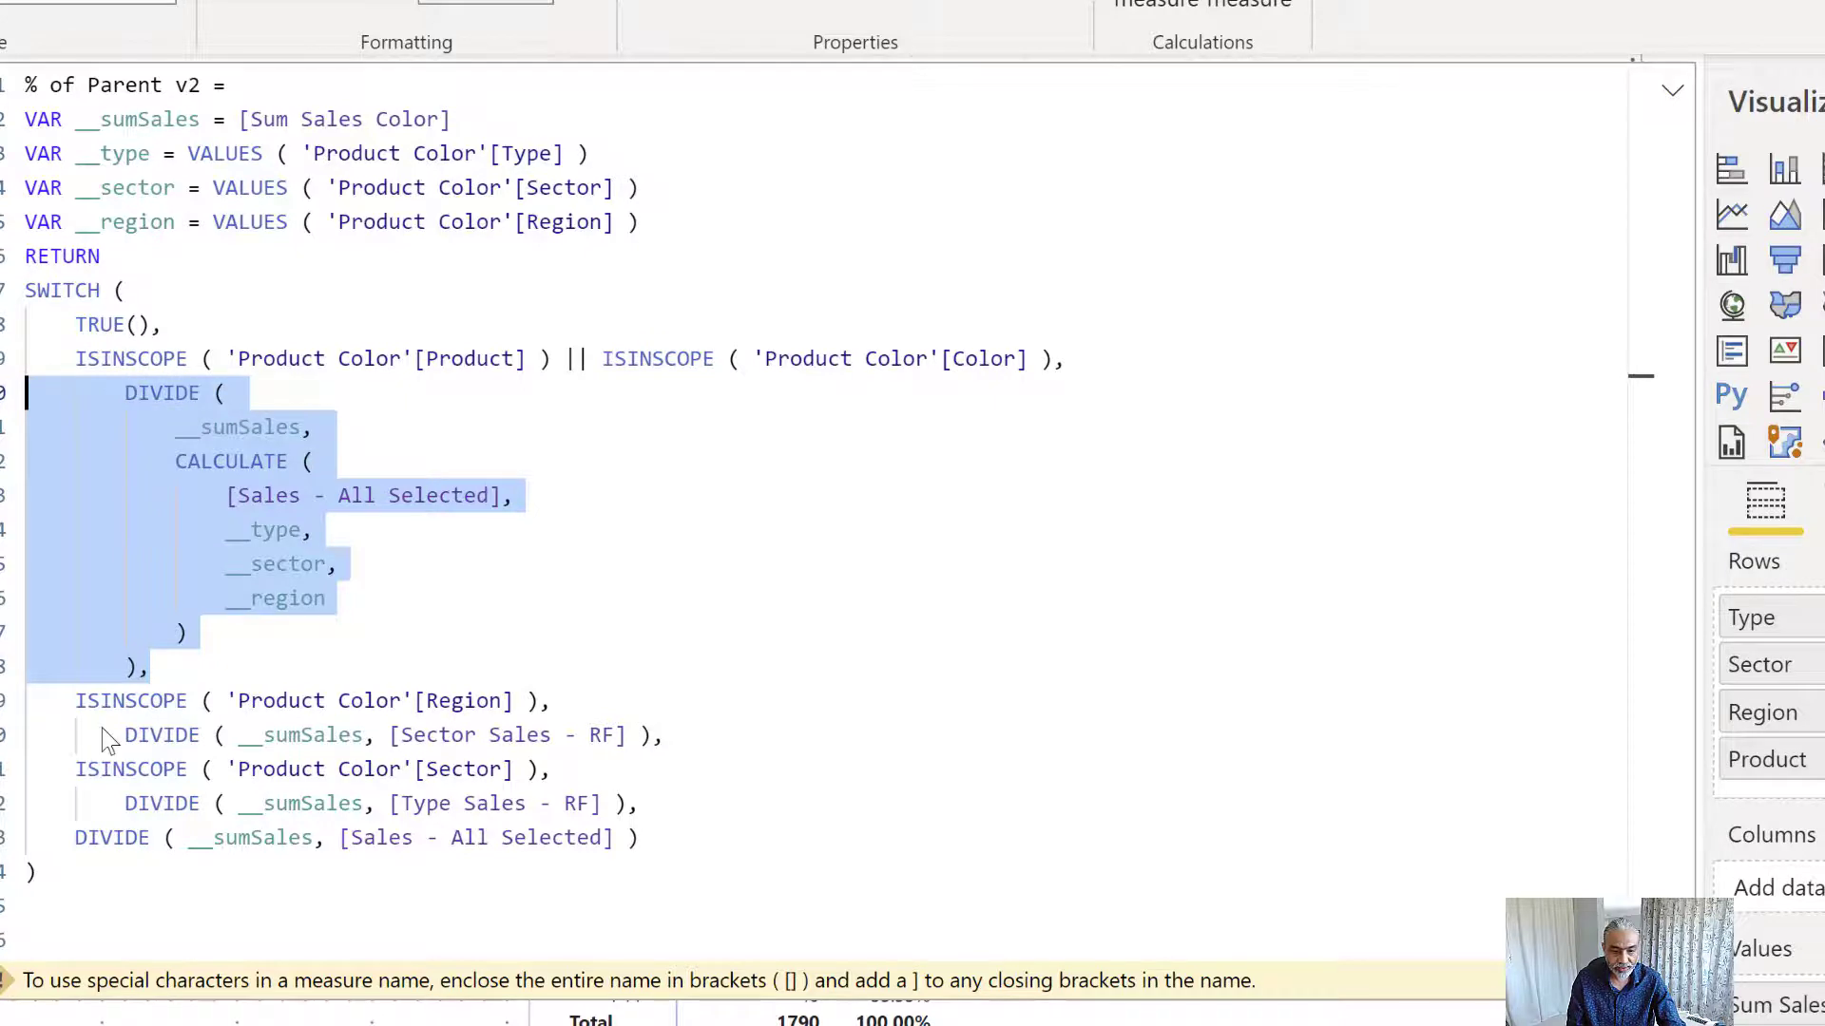
left_click_drag(108, 739, 701, 738)
key("ctrl+v")
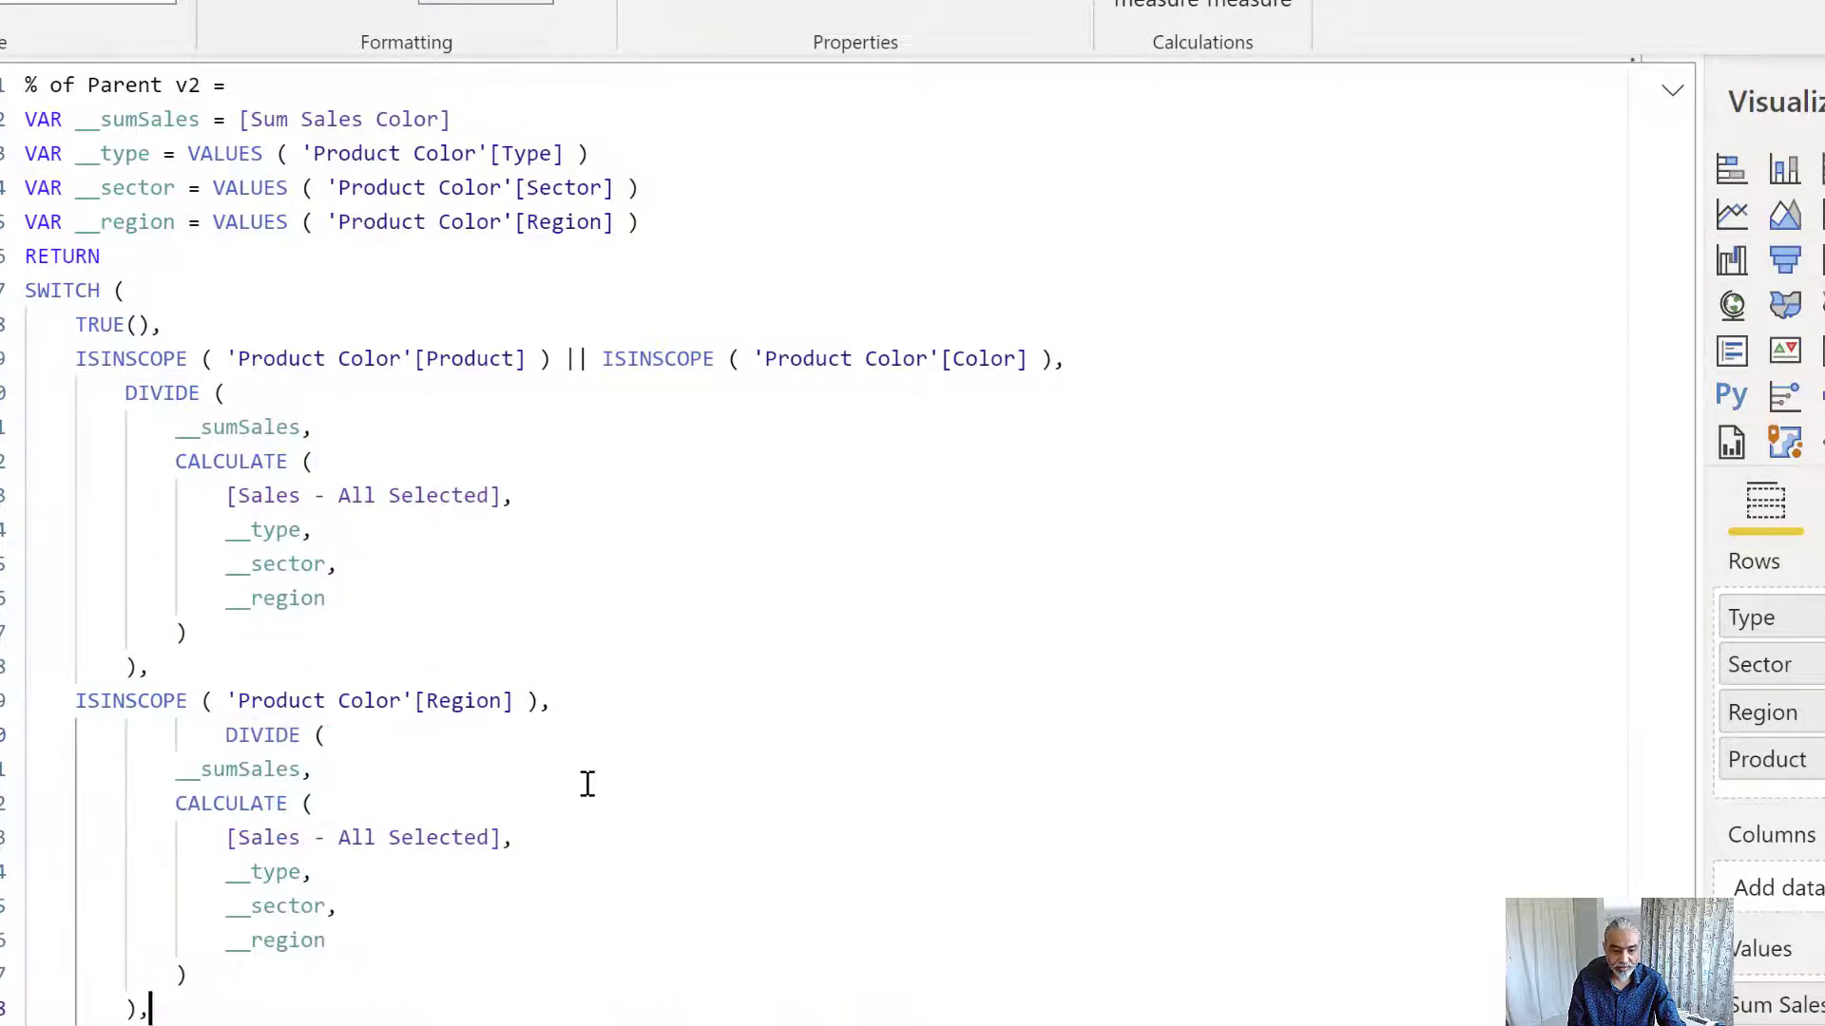
left_click(219, 748)
key("BackSpace")
key("BackSpace")
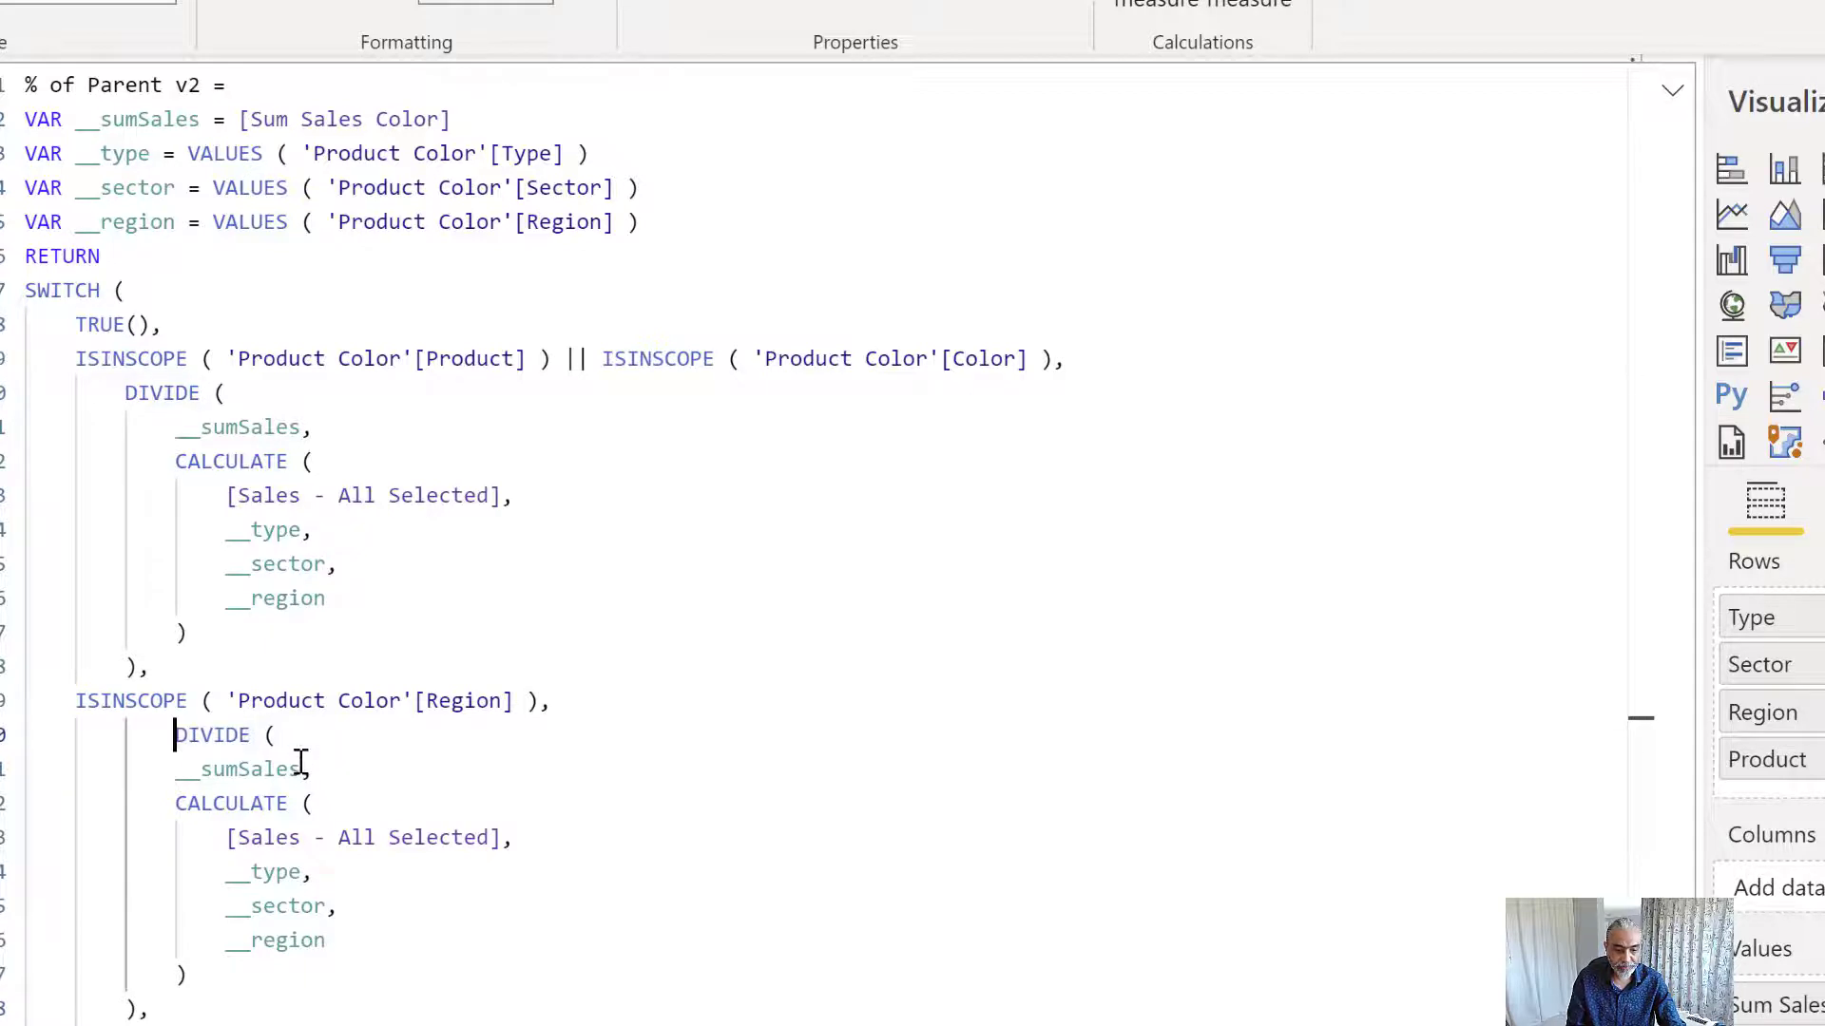
- Remove the __region filter and its preceding comma from the Region branch's CALCULATE, keeping __type and __sector
left_click_drag(228, 837, 301, 837)
left_click_drag(583, 846, 583, 843)
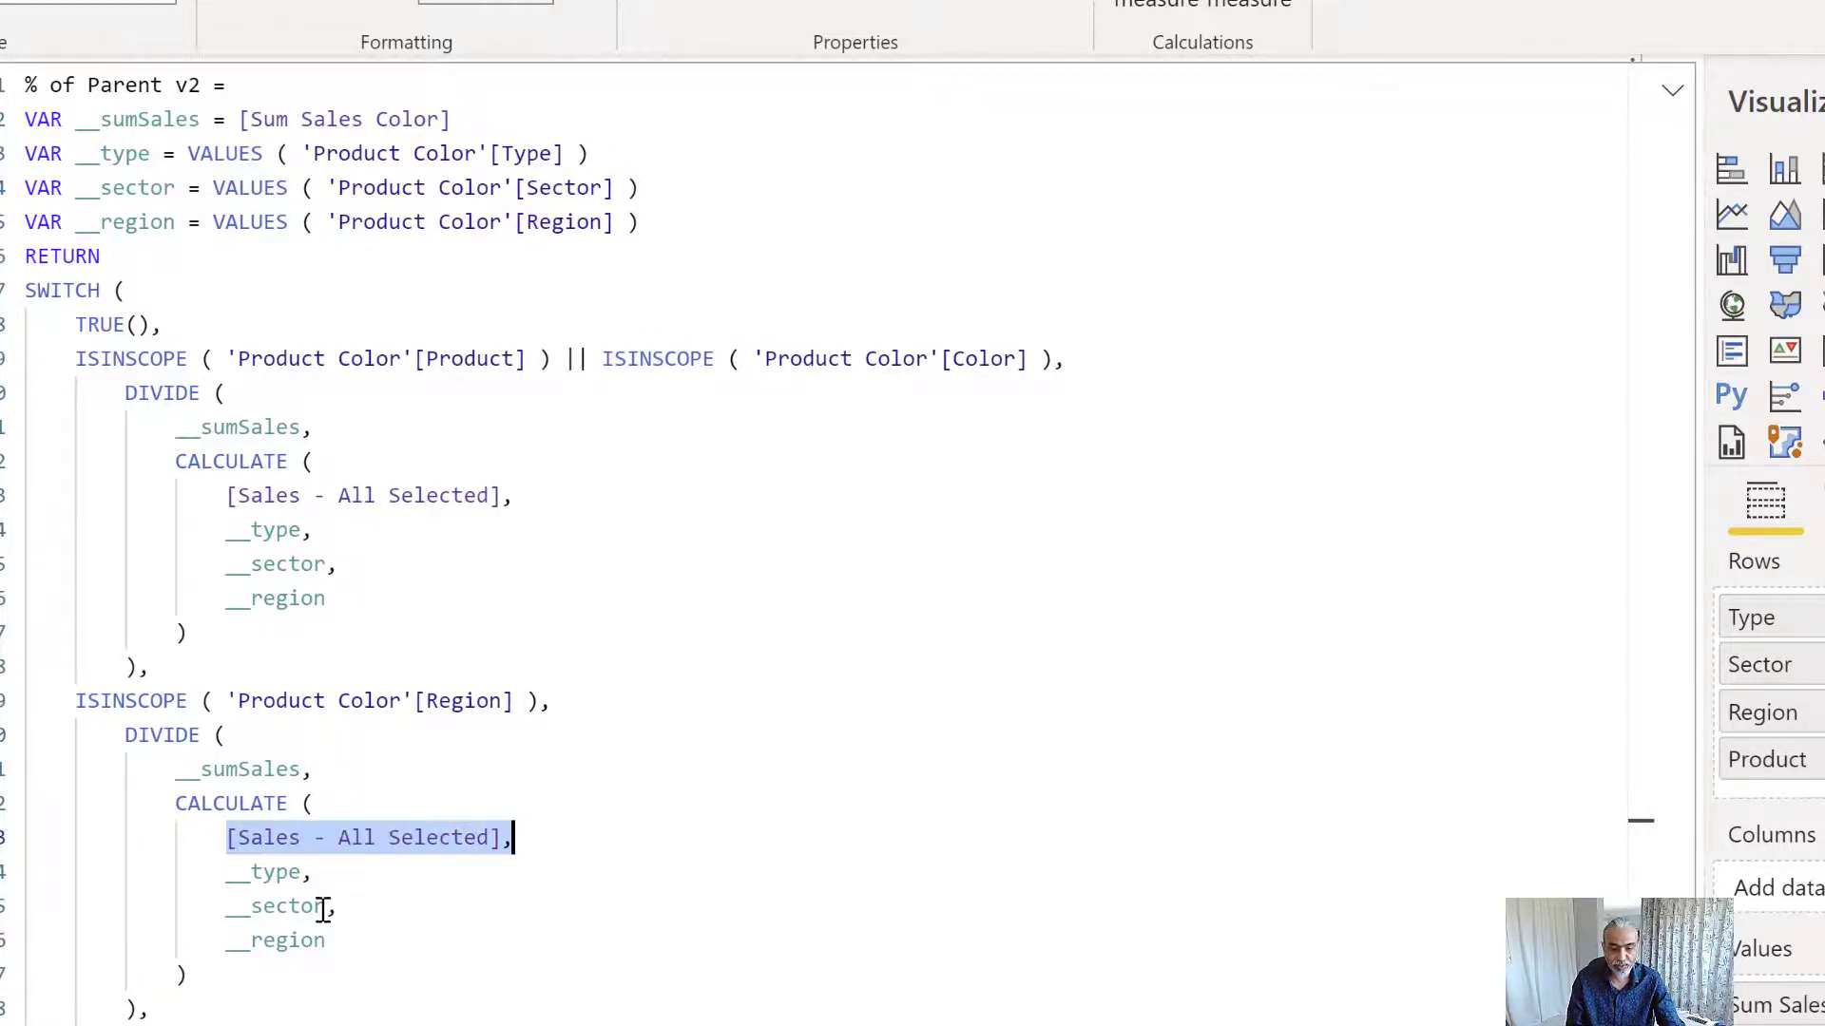
left_click_drag(327, 910, 352, 938)
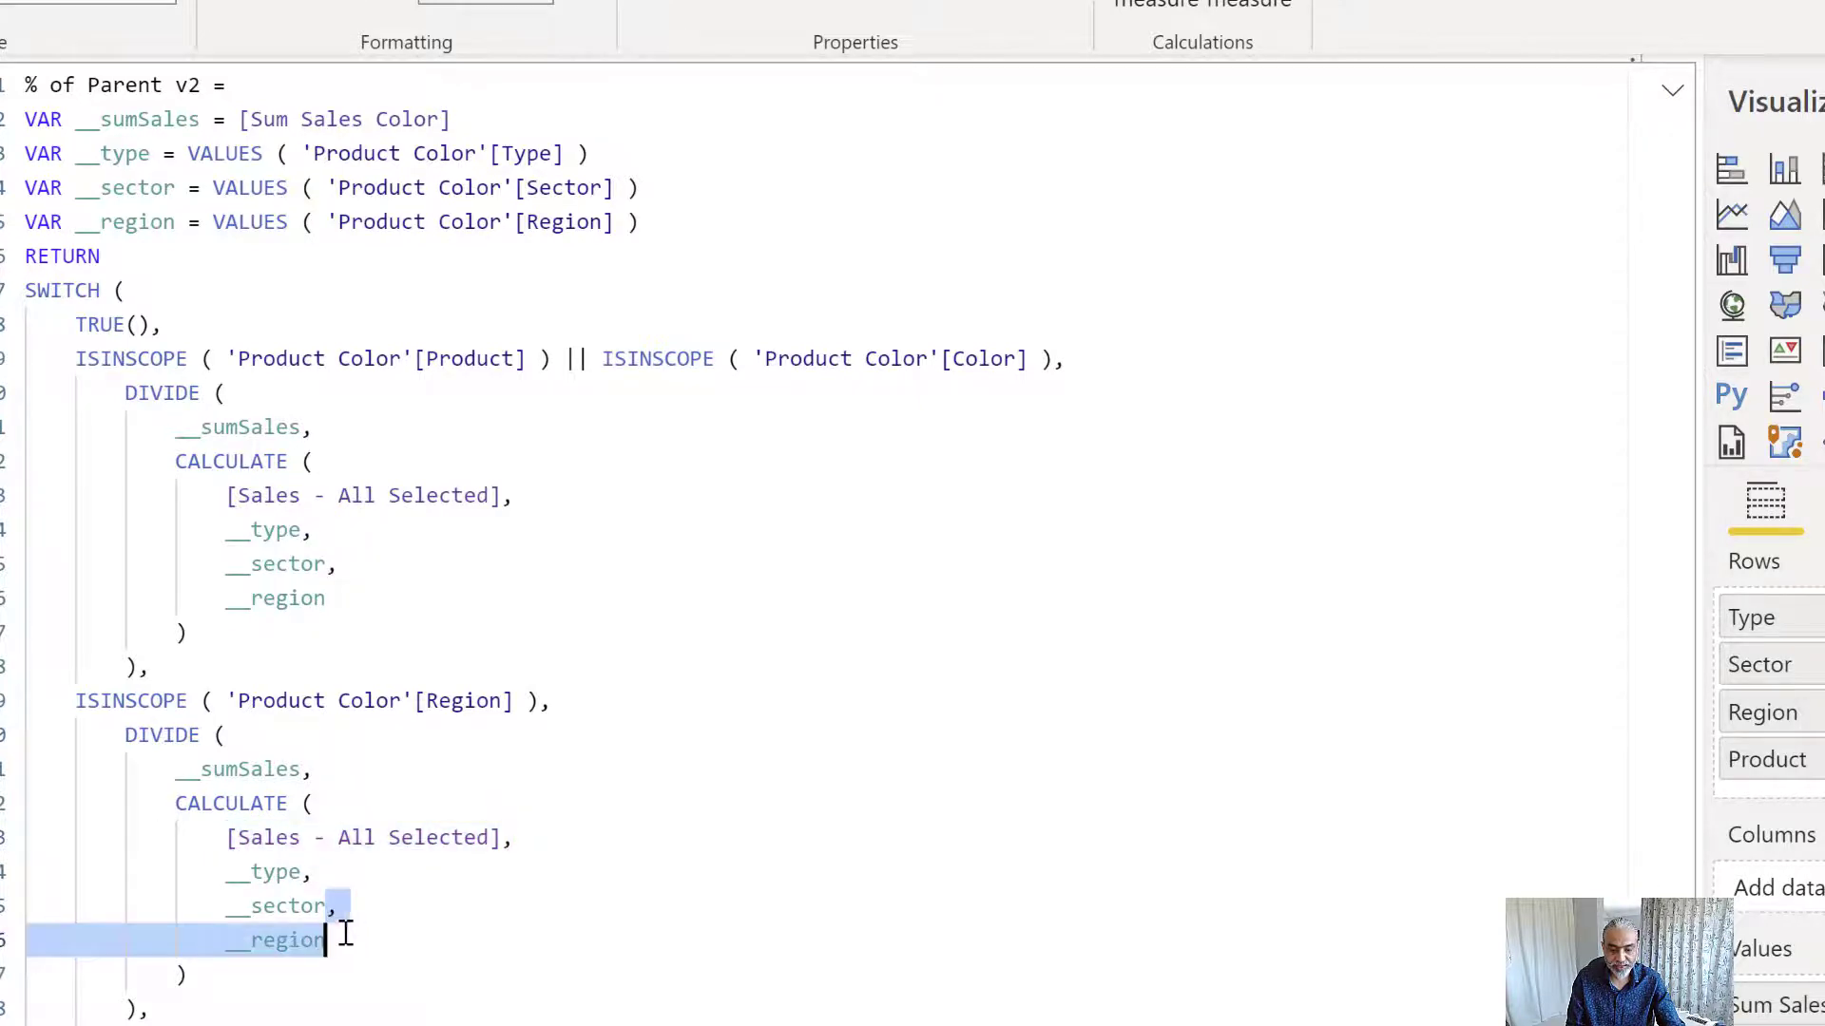
key("BackSpace")
left_click(505, 860)
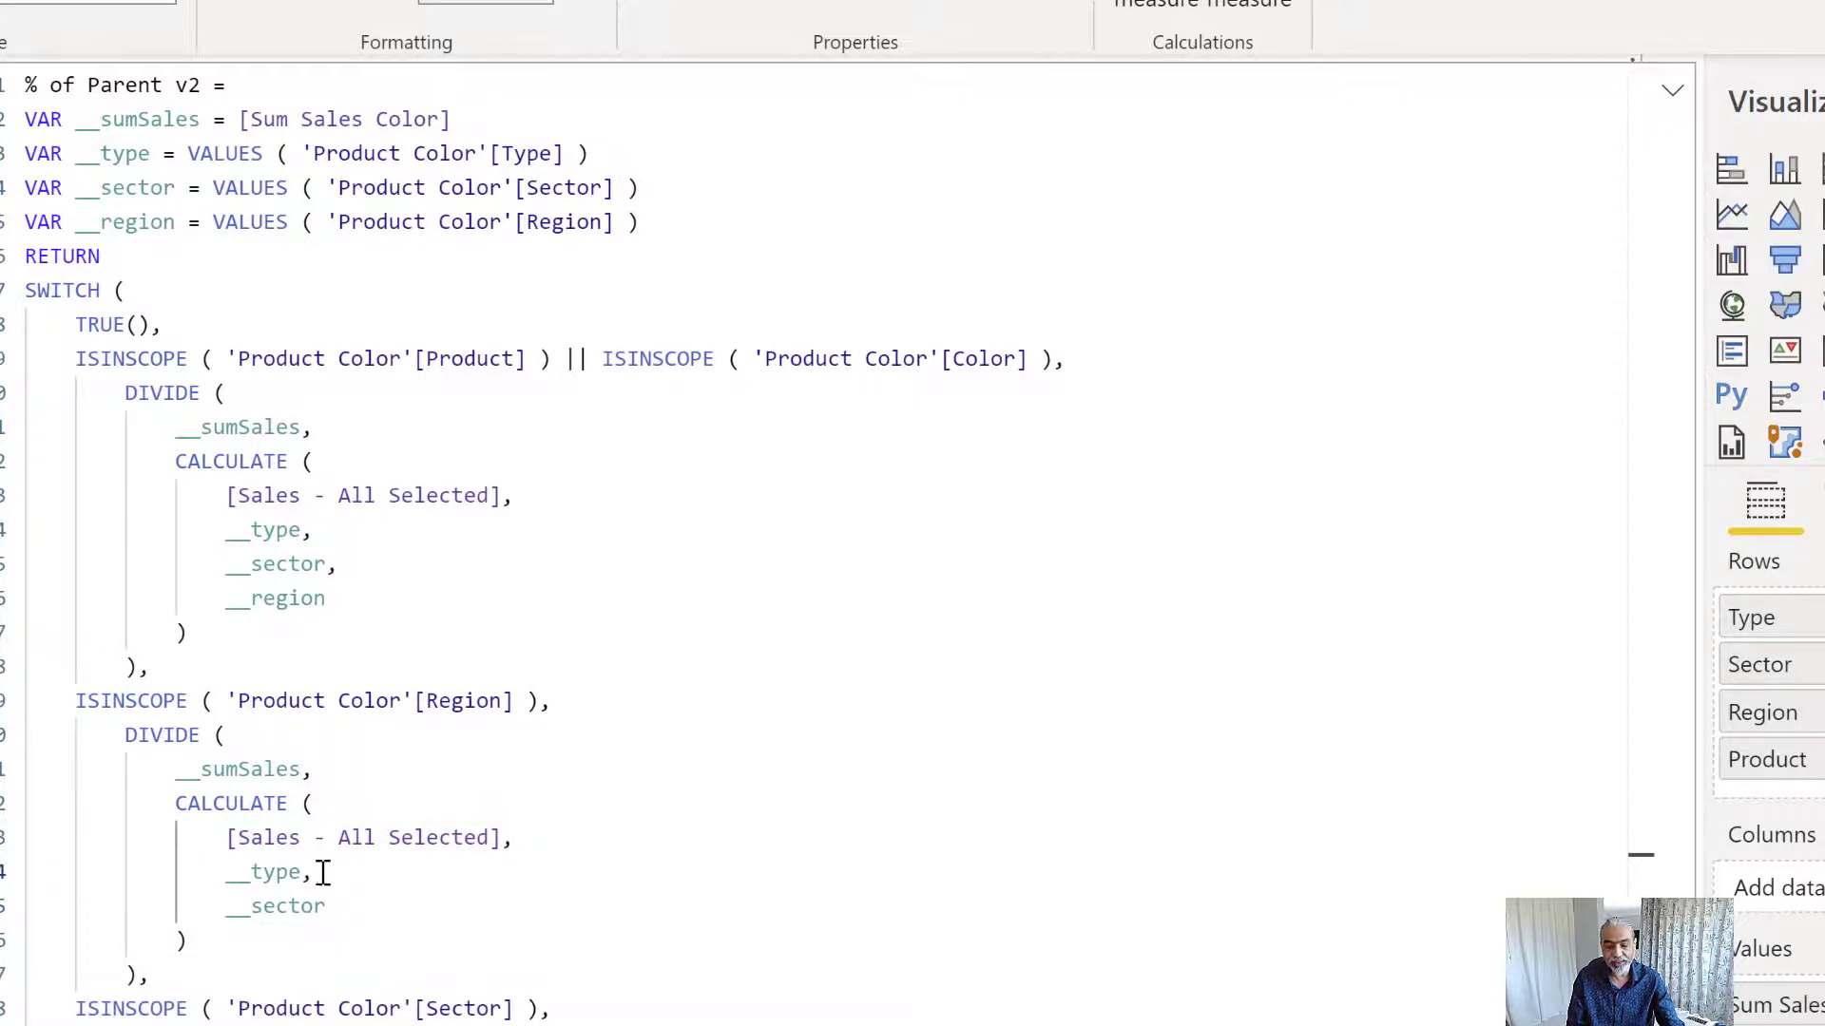
left_click(249, 943)
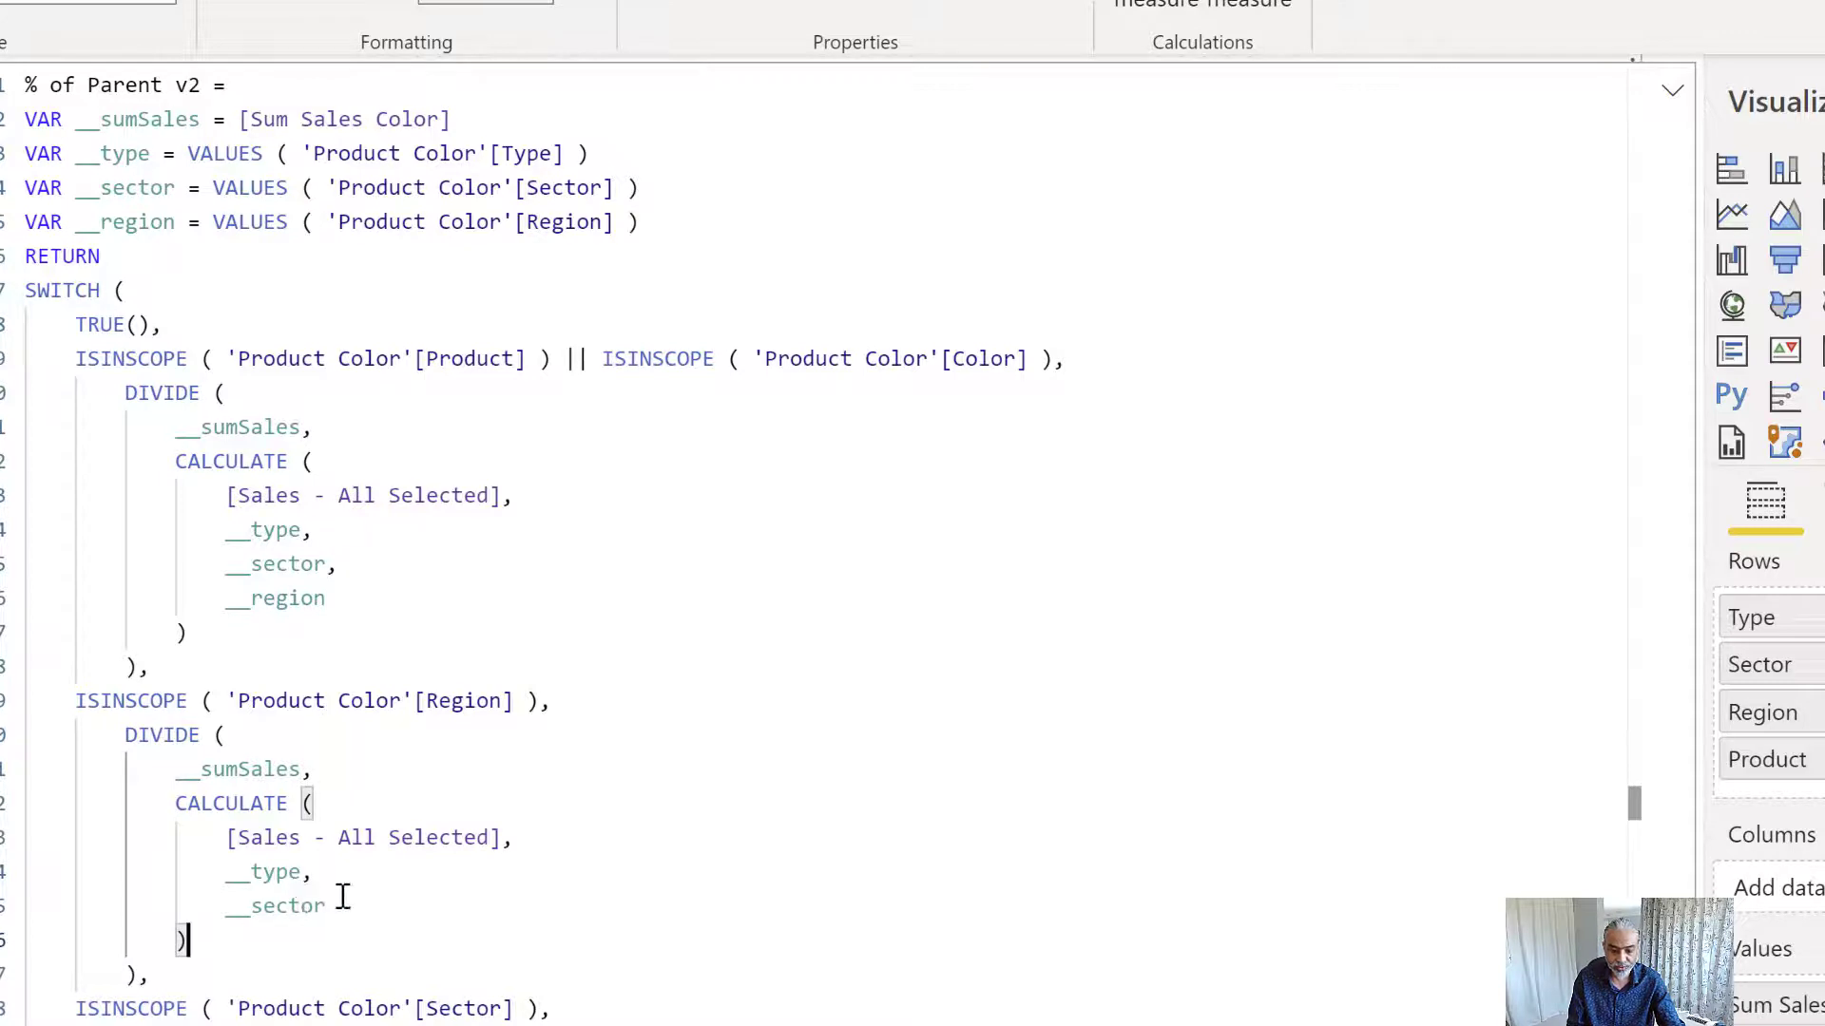
- Replace the Sector branch's DIVIDE with a copy of the Region branch's DIVIDE block, indented to match the other branches
left_click_drag(198, 977, 26, 734)
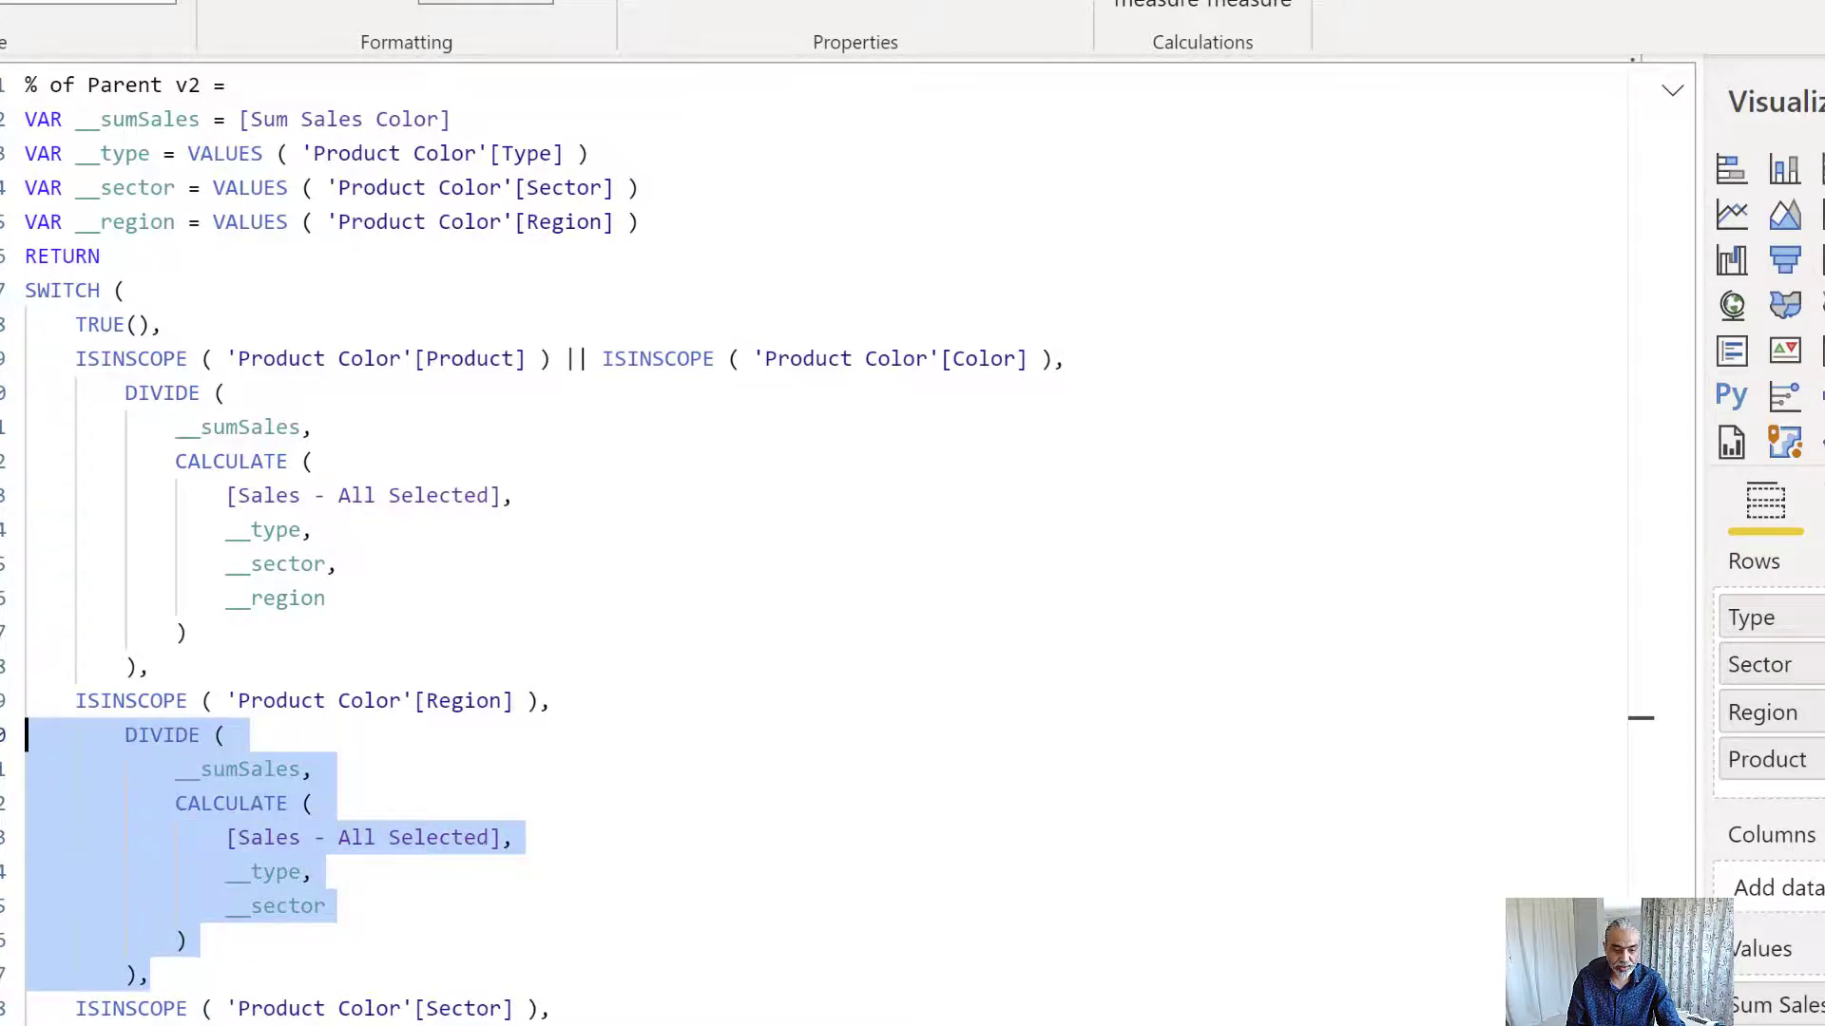
key("Escape")
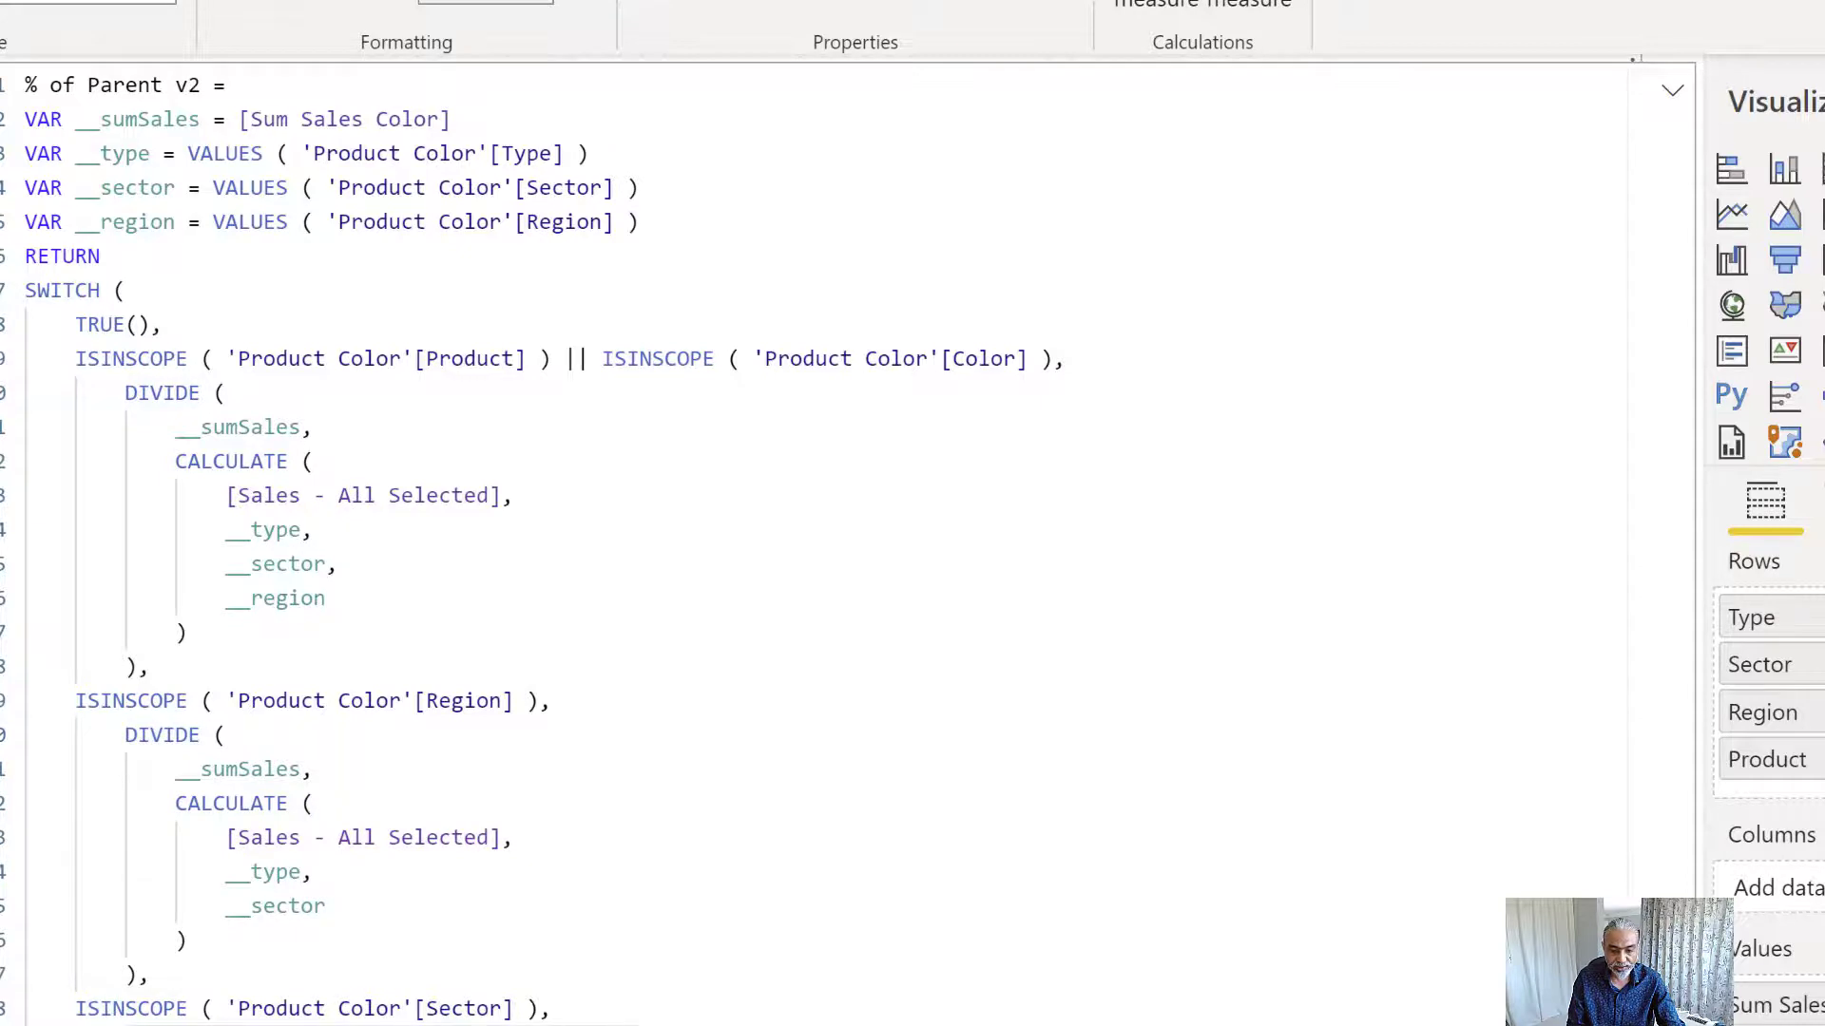
scroll(212, 961, "down", 1)
left_click(228, 963)
key("shift+Tab")
key("shift+Tab")
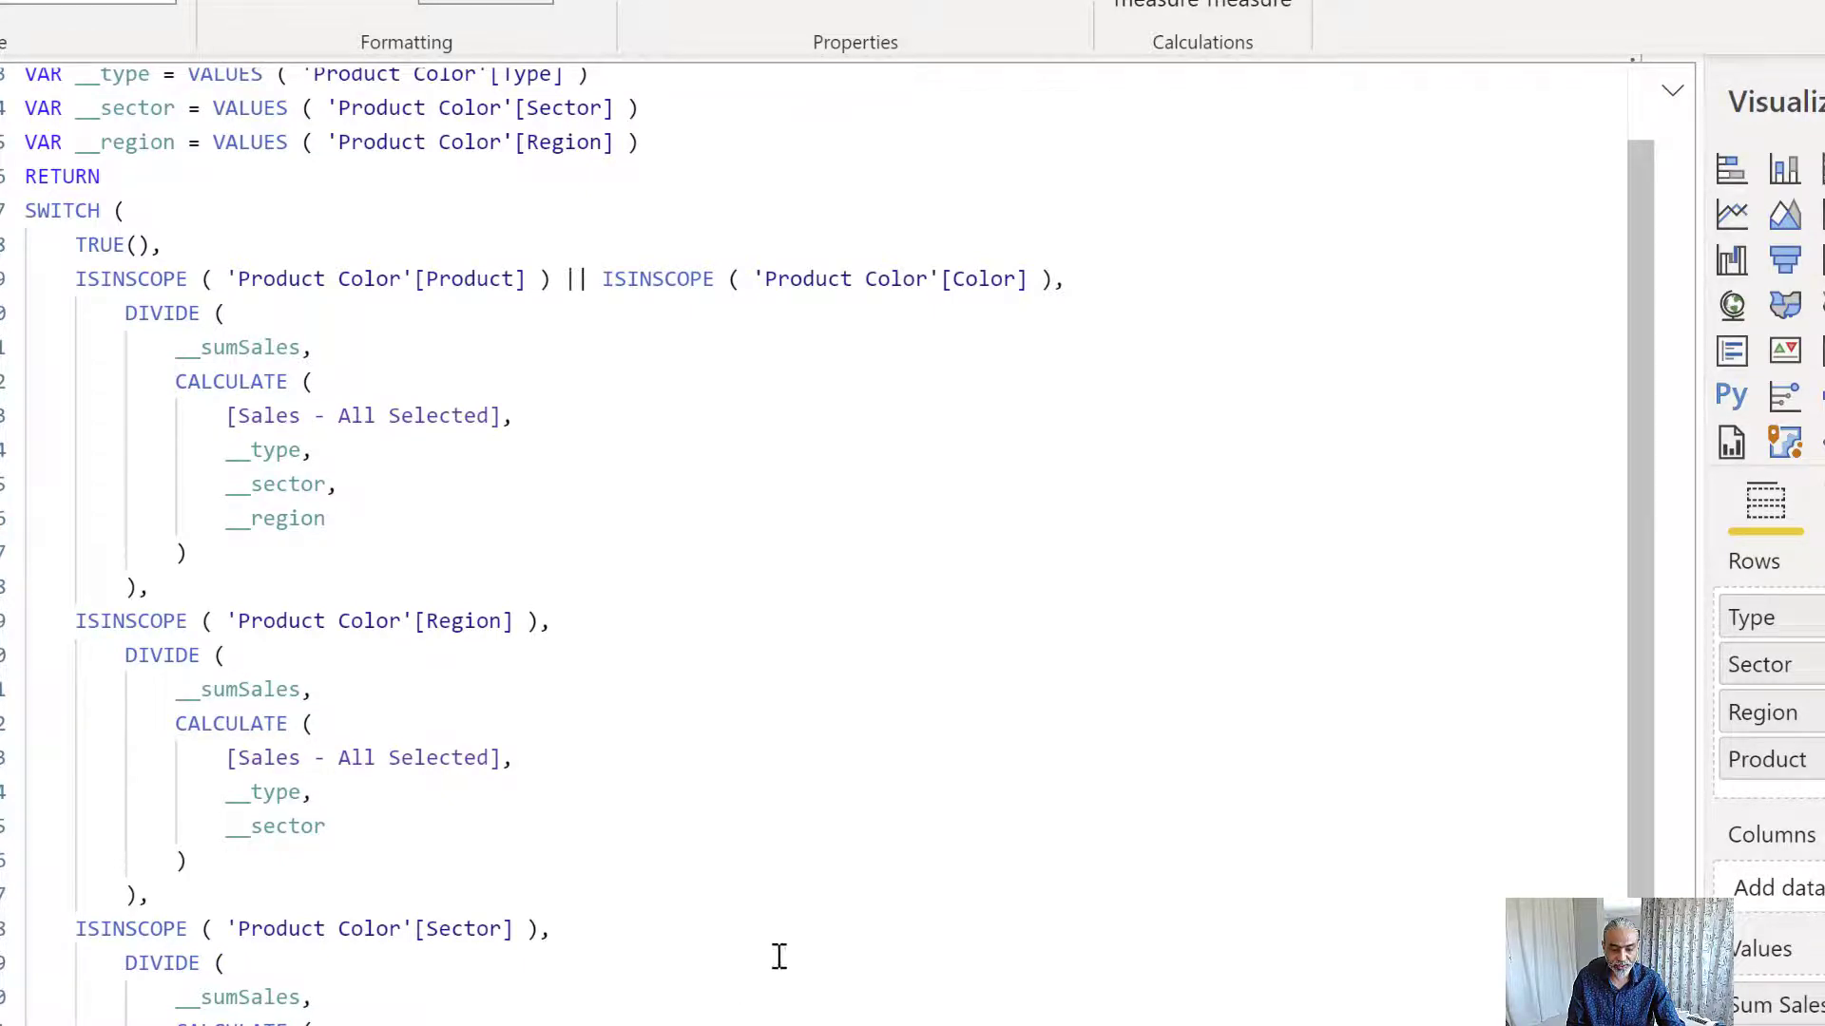
key("End")
scroll(817, 542, "down", 1)
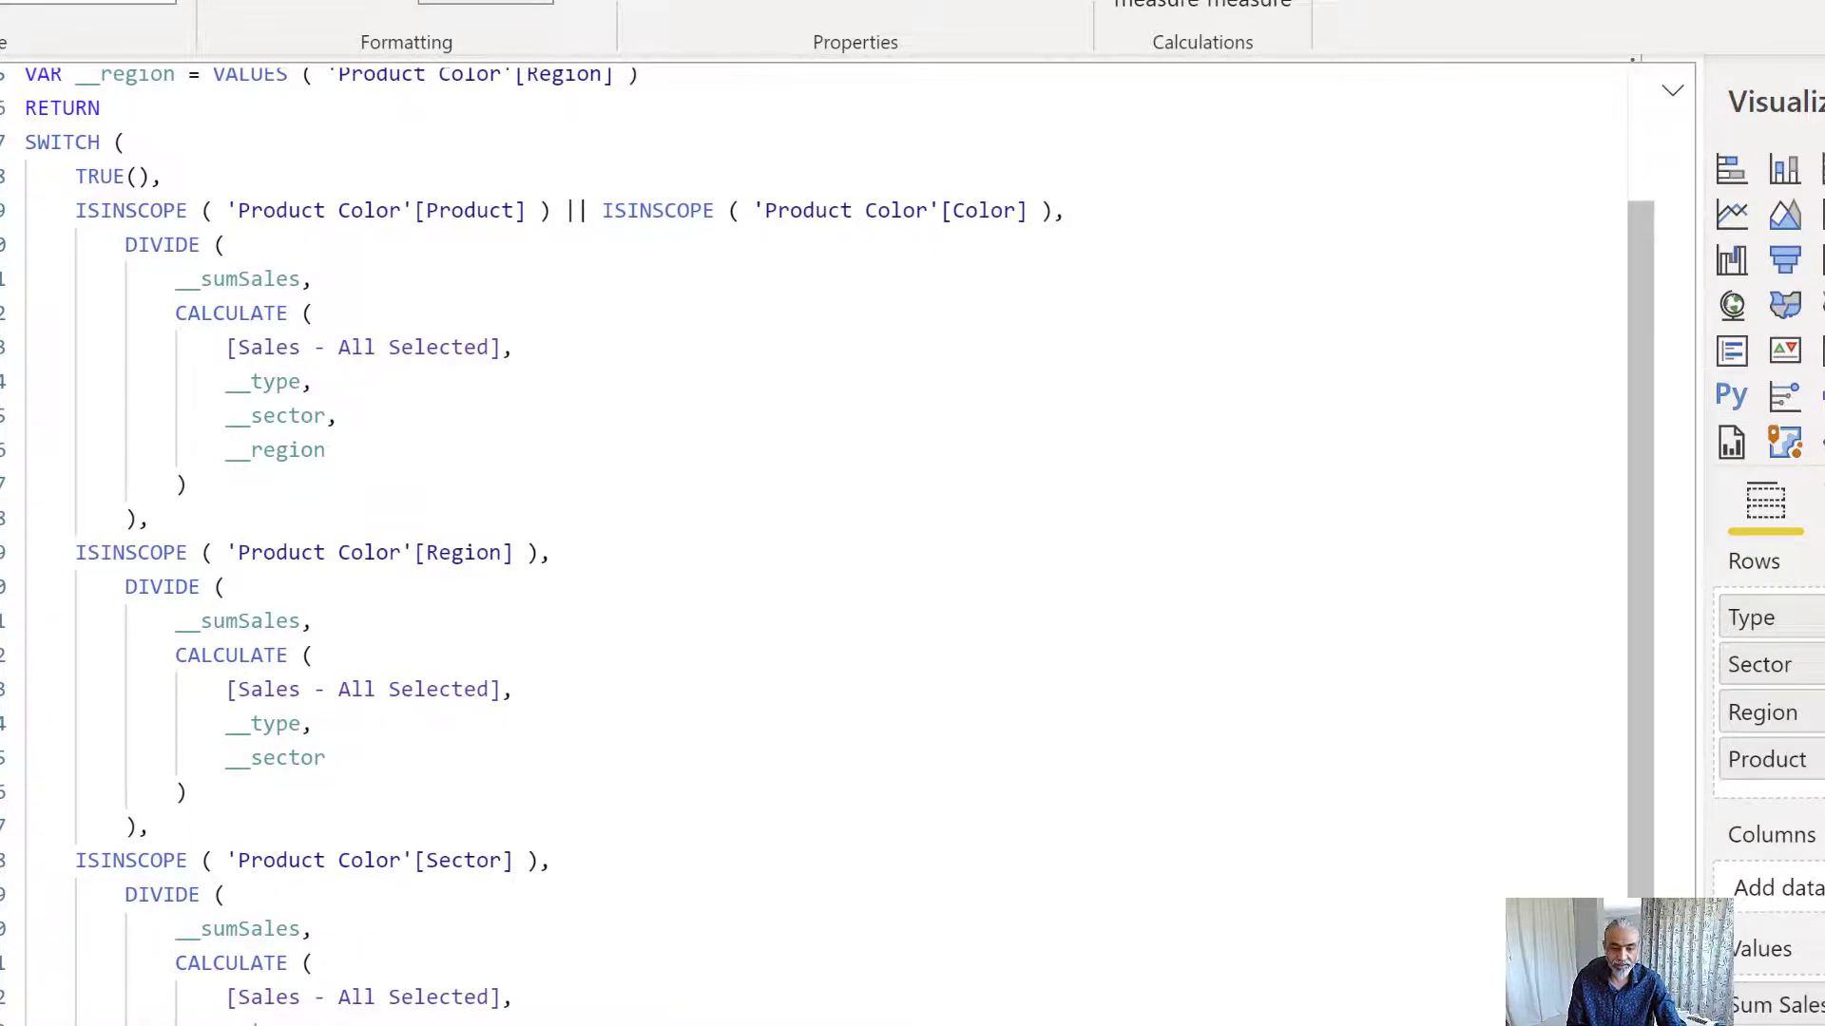
- Collapse the completed % of Parent v2 formula and format the measure as a percentage
left_click(127, 142)
left_click(308, 962)
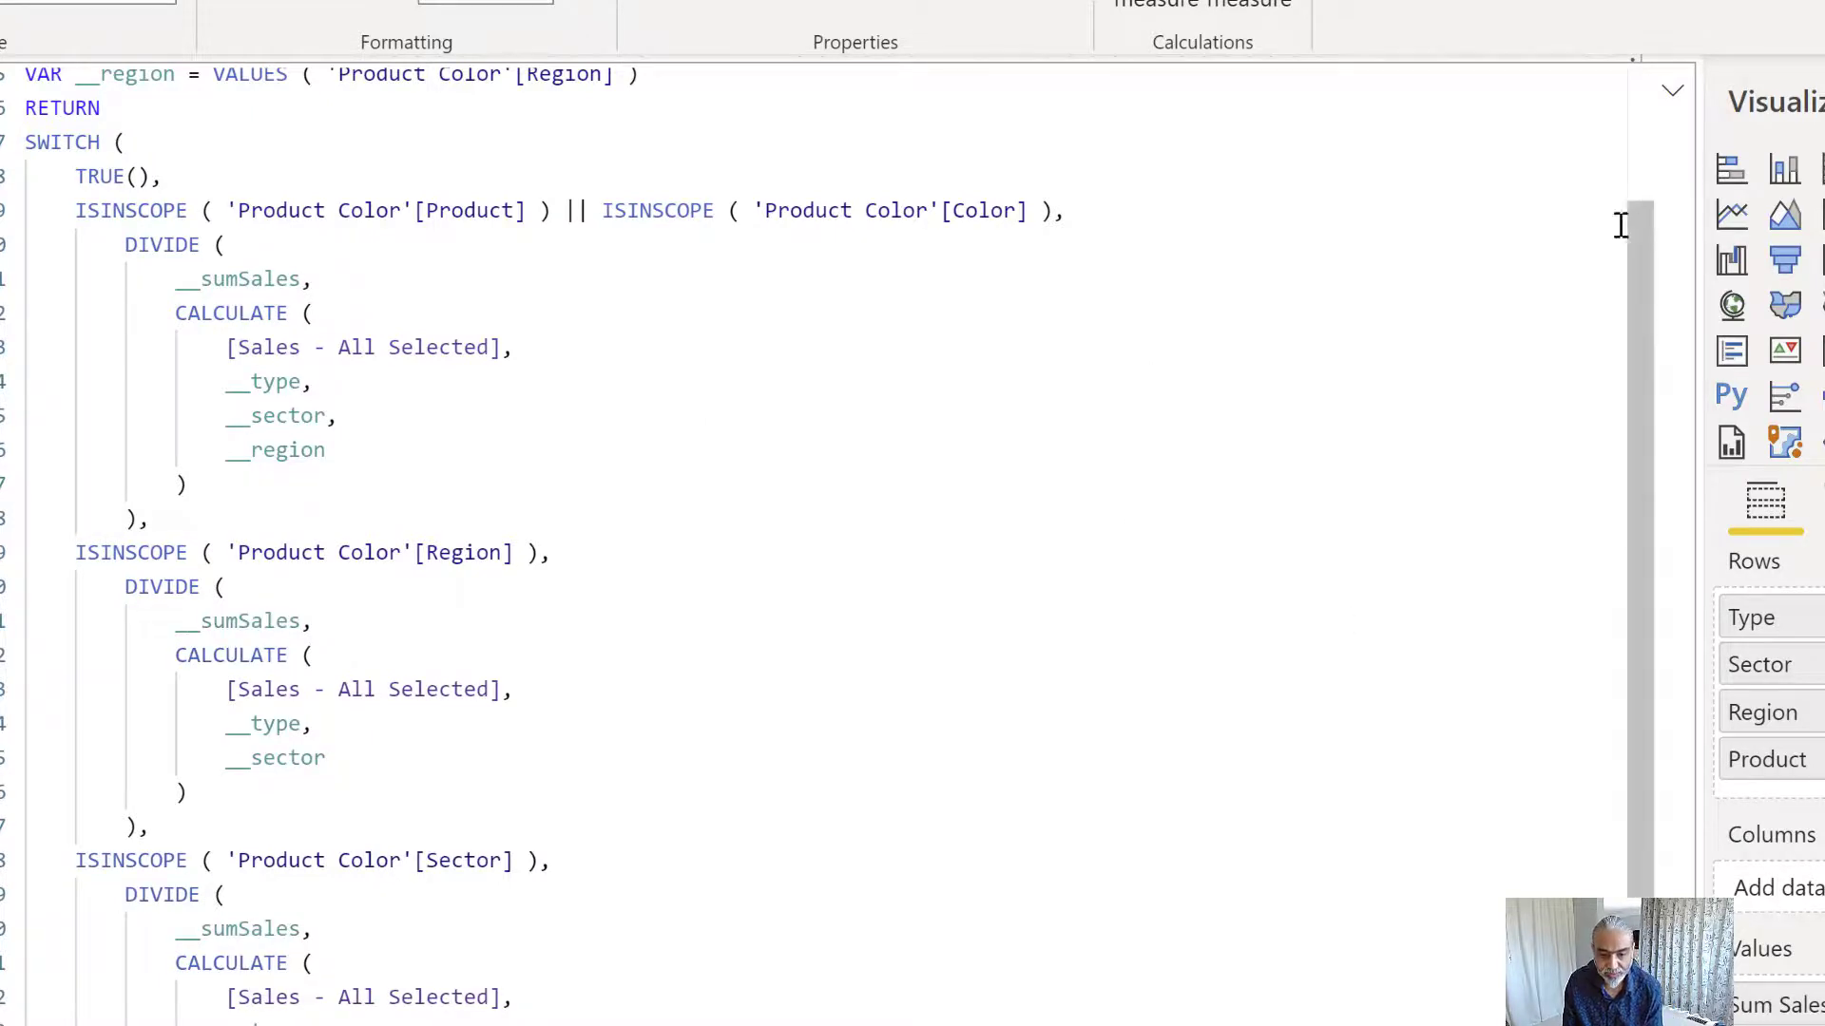
left_click(1670, 90)
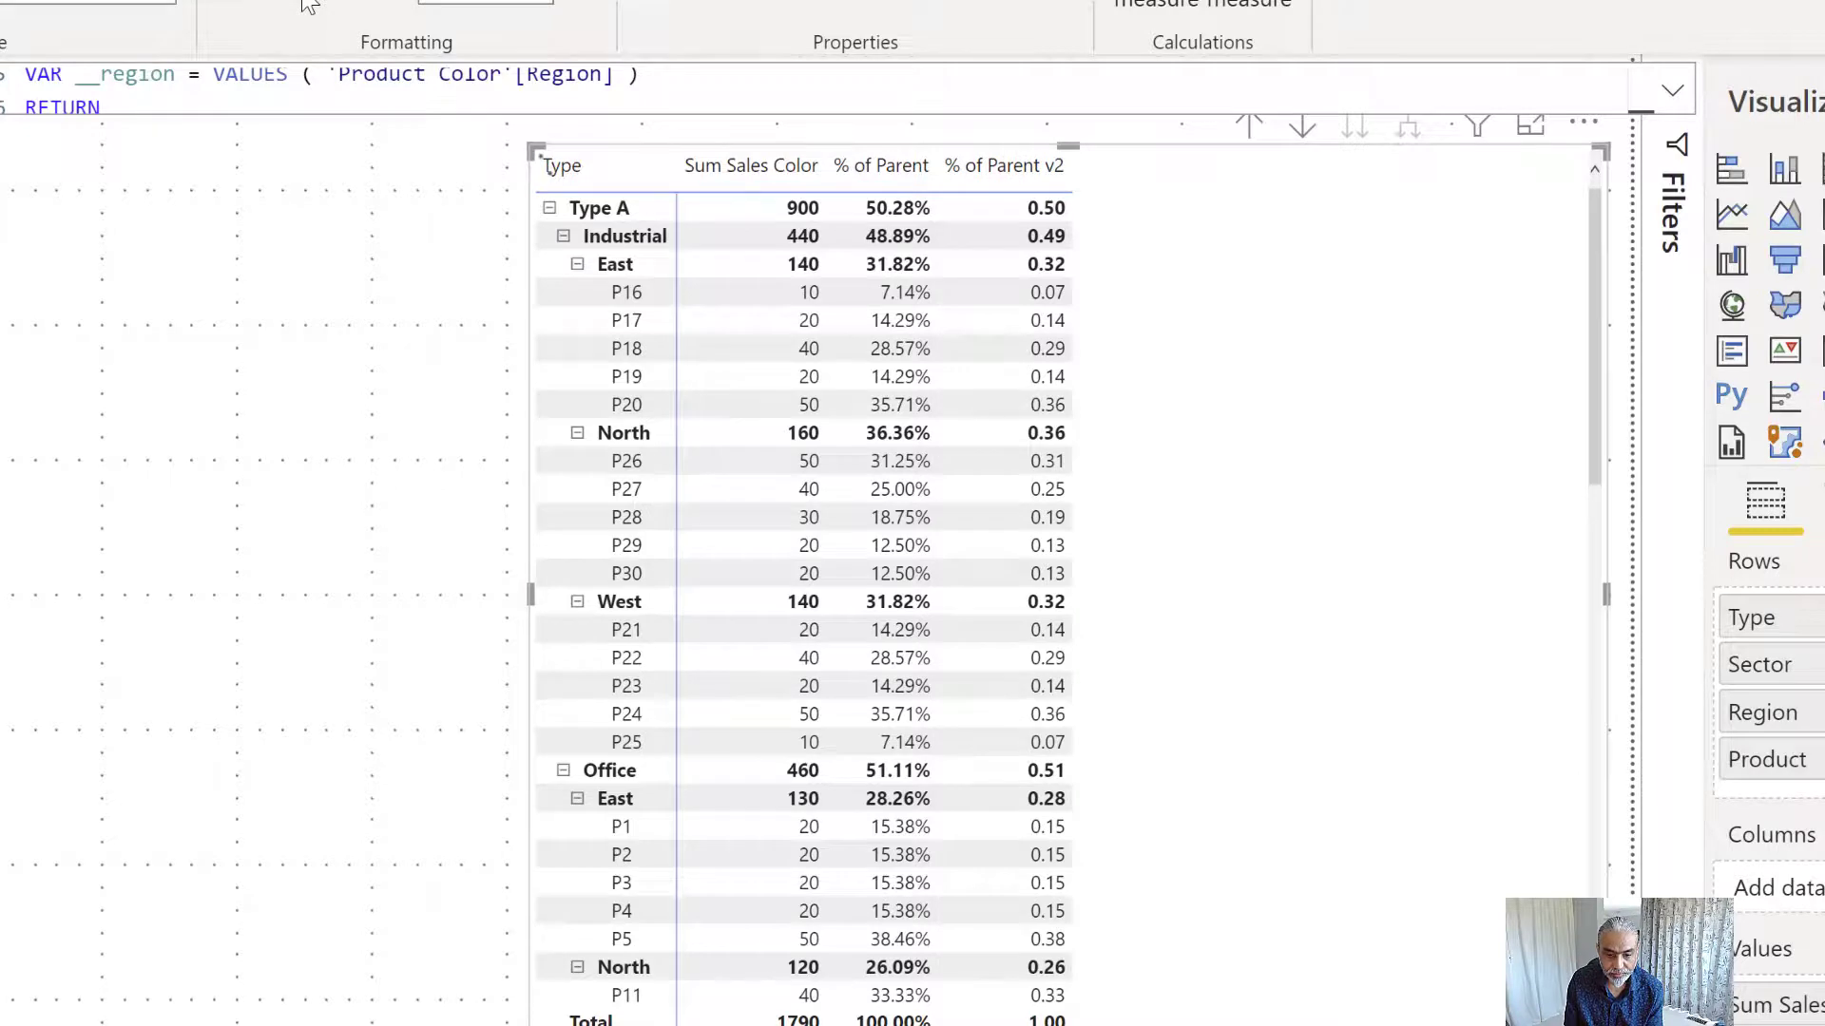
left_click(305, 3)
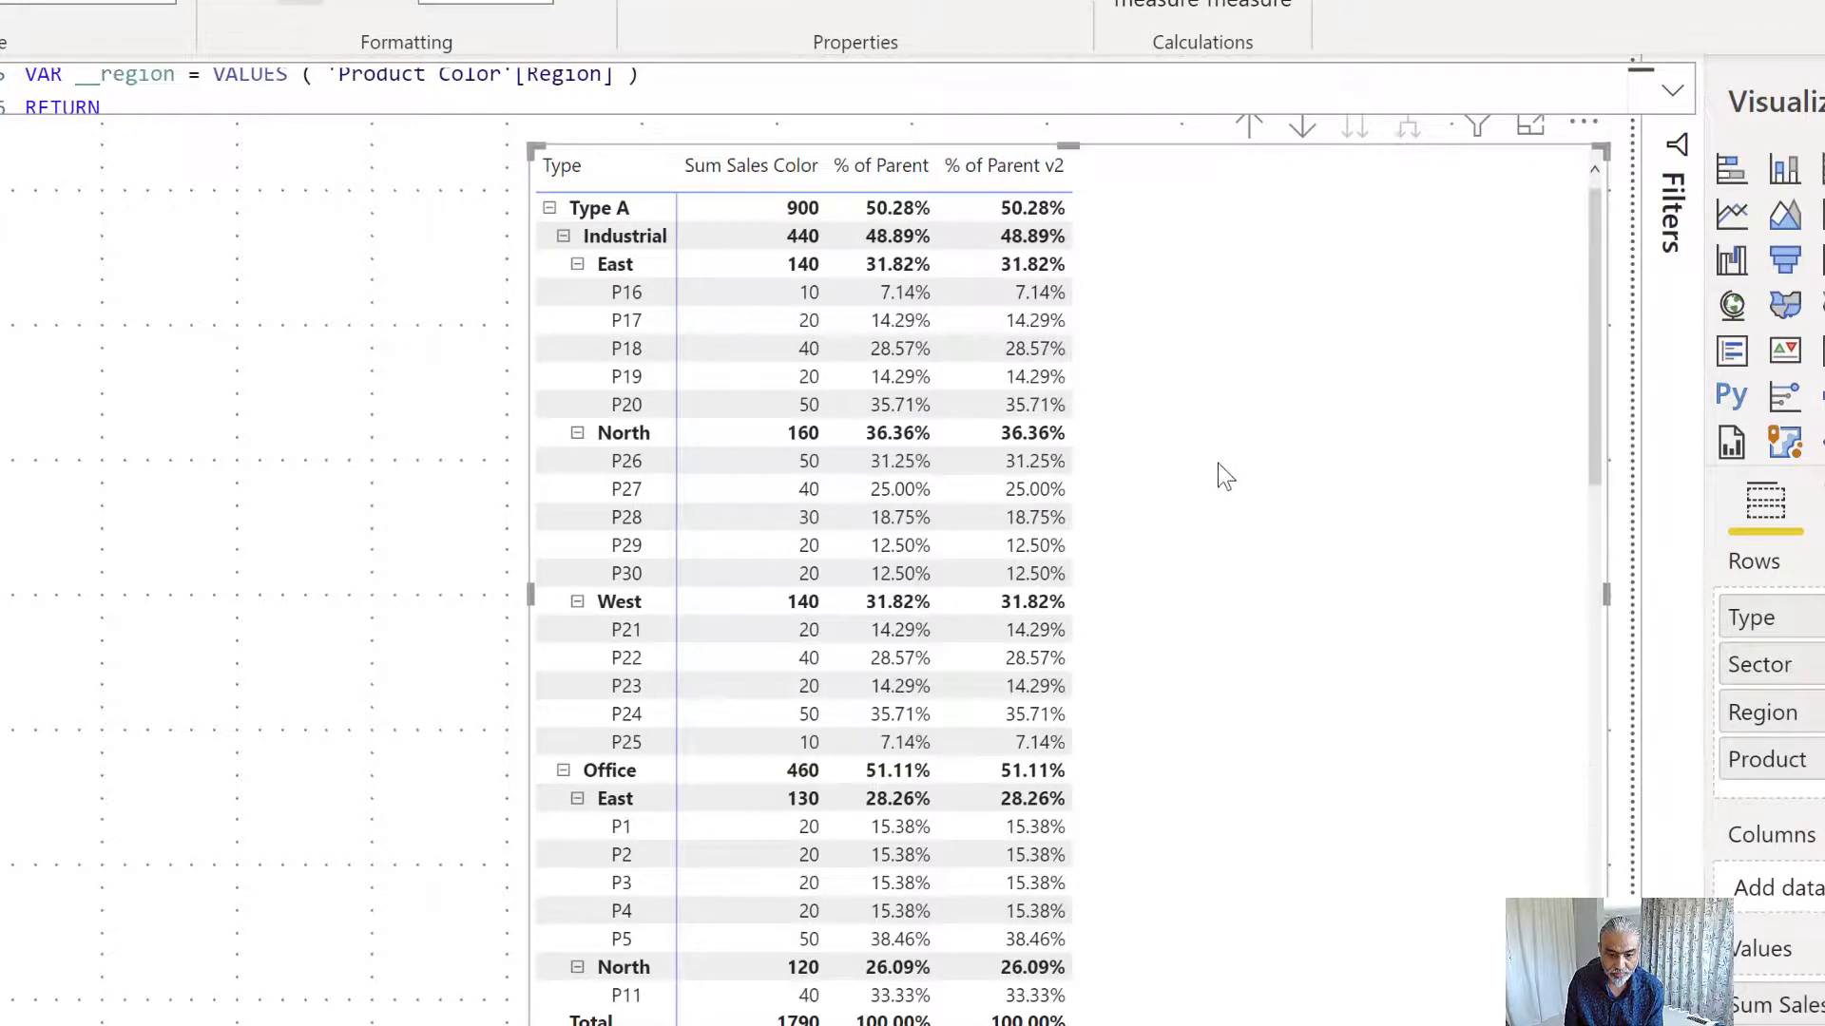